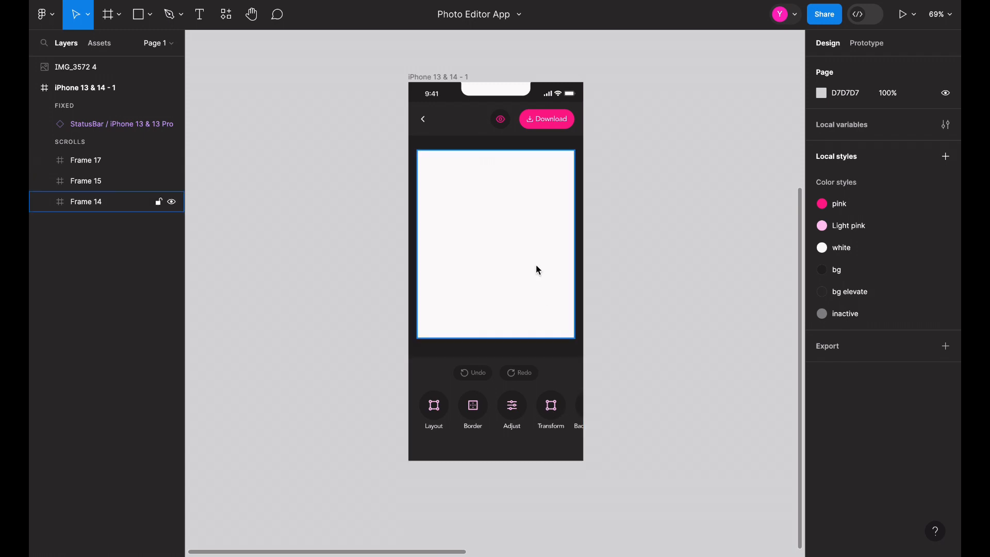
Step: Open the prototype preview of the iPhone 13 & 14 - 1 frame, return to the canvas and clear the selection
click(443, 77)
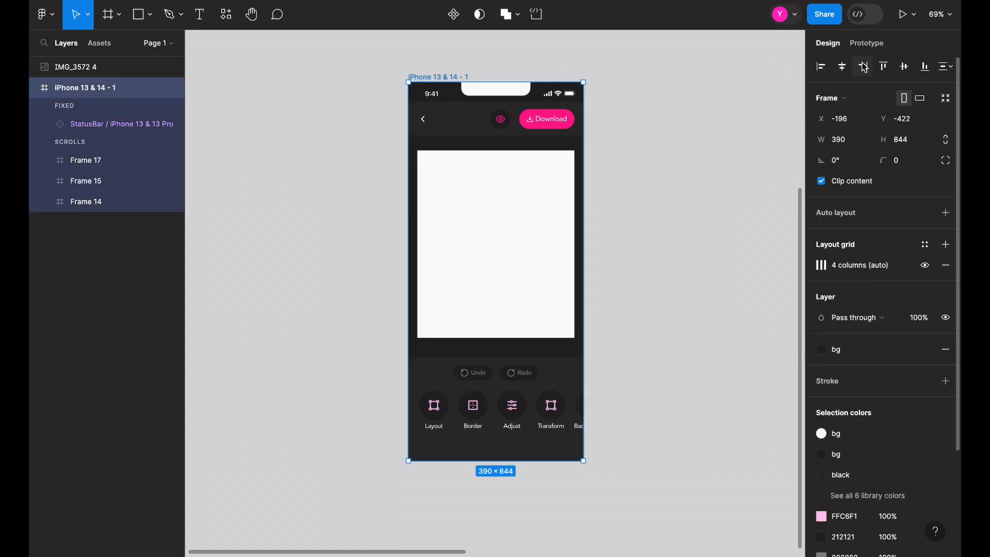
click(893, 18)
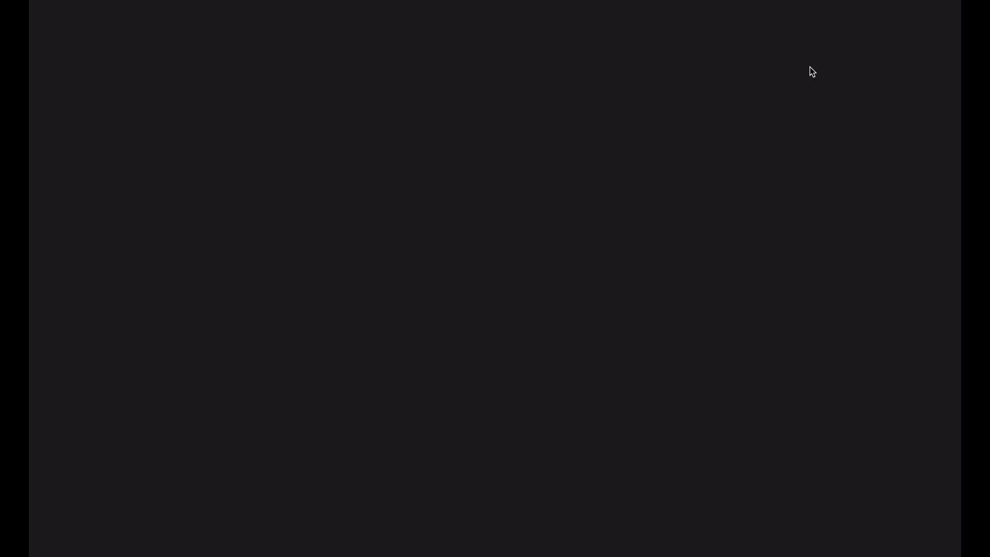
click(769, 1)
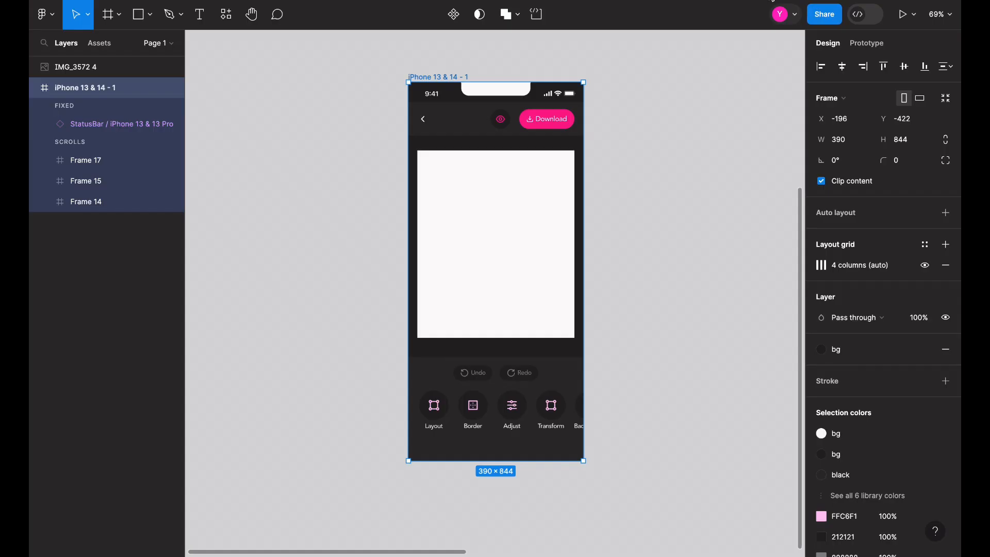
click(700, 188)
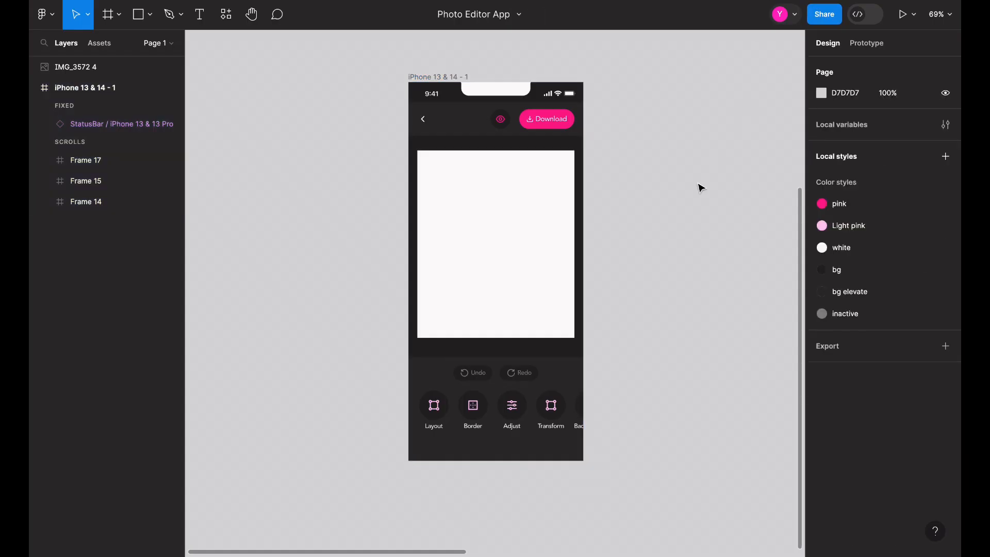
Step: Move the IMG_3572 4 photo closer to the iPhone frame, to about X 575, Y -825
scroll(700, 187, right, 10)
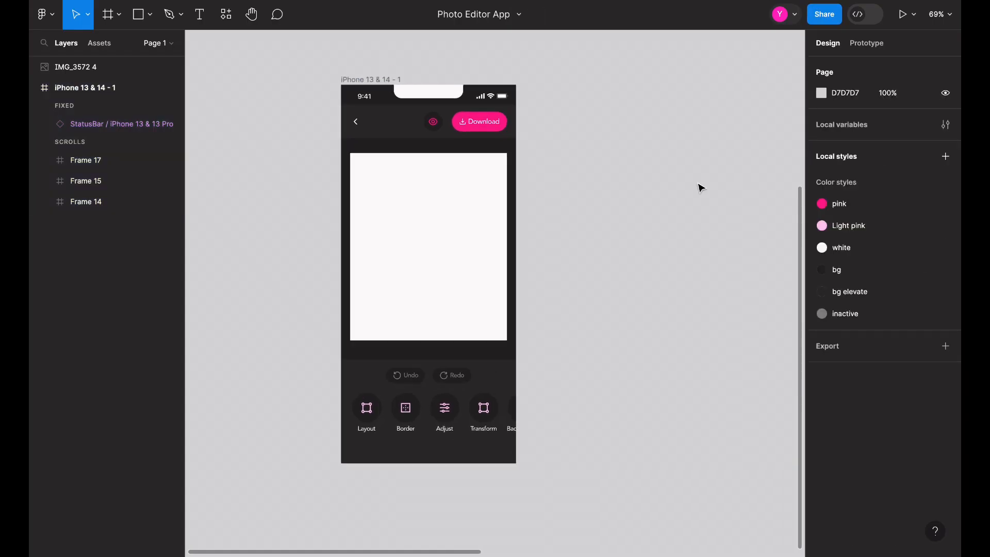
scroll(700, 187, right, 5)
scroll(700, 187, up, 2)
key(ctrl+minus)
key(ctrl+minus)
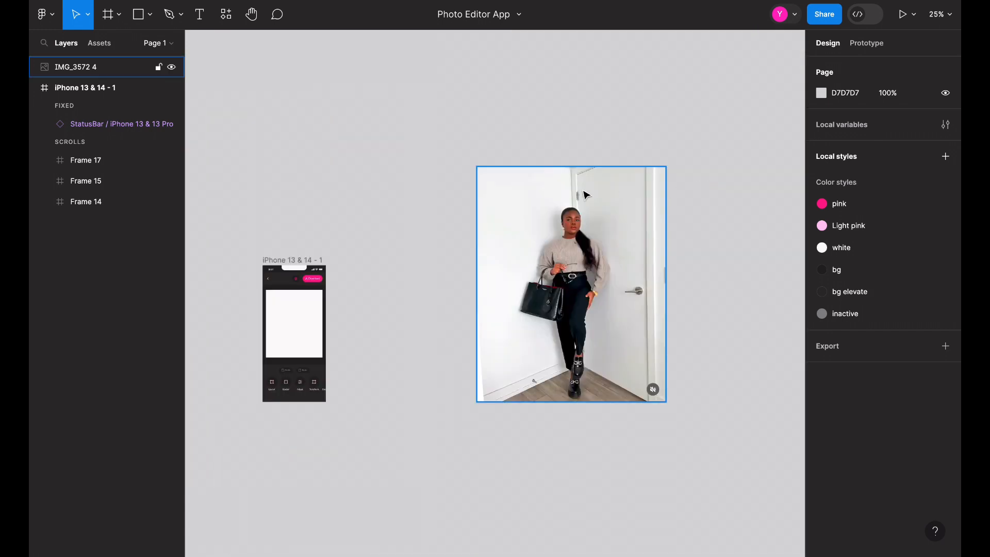
click(574, 362)
drag(559, 348, 469, 382)
scroll(470, 382, down, 5)
scroll(471, 382, left, 5)
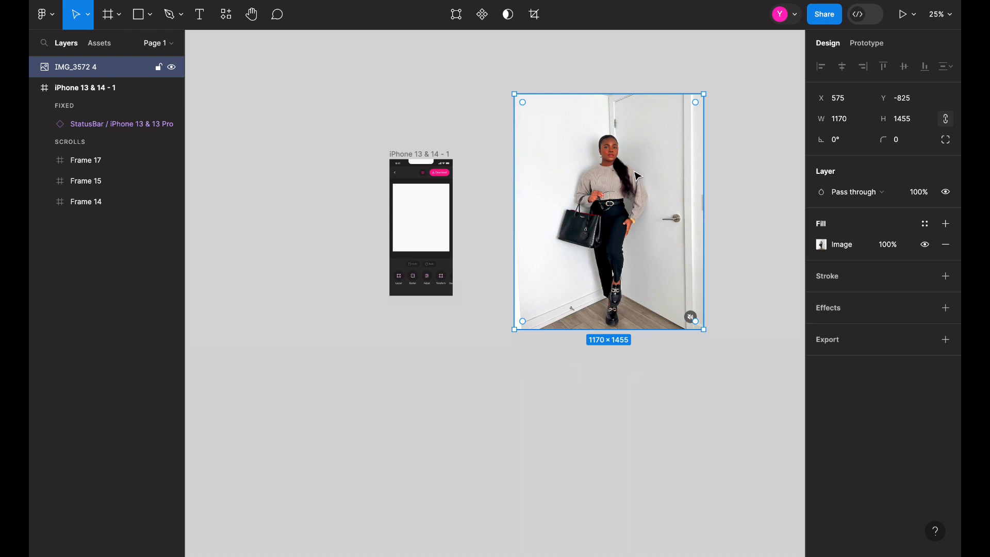
Step: Preview the phone prototype and test horizontal scrolling of its editing tool row from Layout to Enhance and back
click(902, 14)
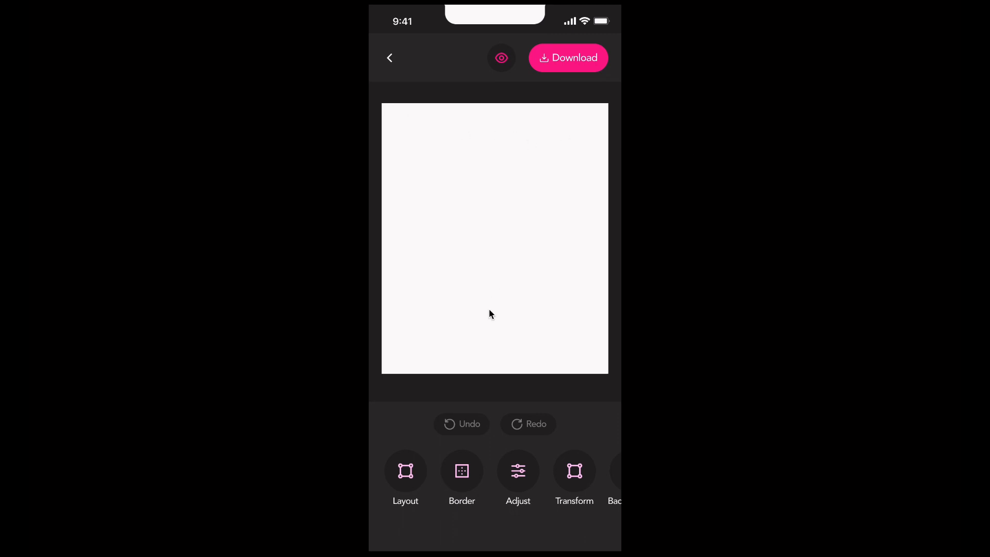
scroll(551, 474, right, 5)
scroll(552, 473, left, 5)
scroll(552, 473, right, 5)
scroll(552, 473, left, 5)
scroll(552, 473, right, 5)
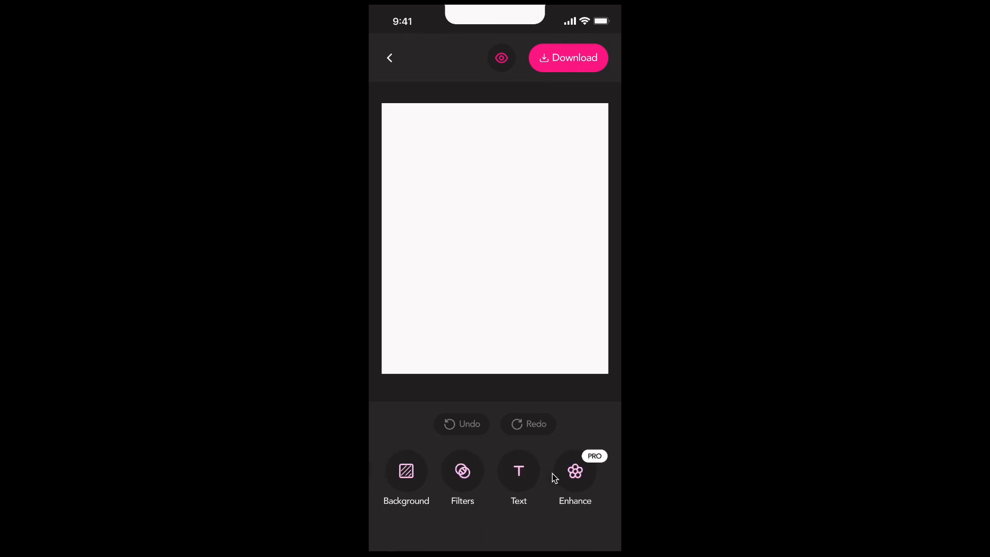
scroll(552, 473, left, 5)
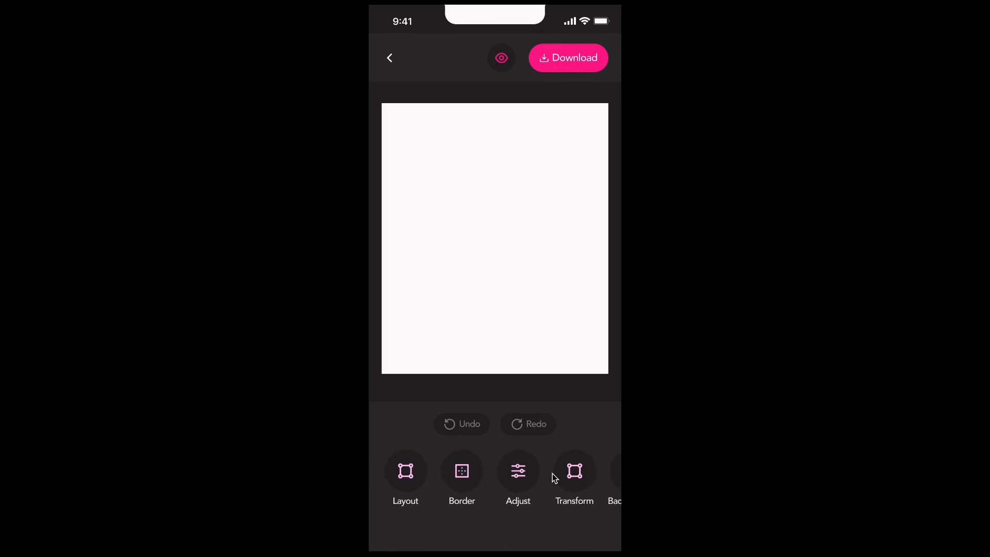
scroll(552, 473, right, 5)
scroll(552, 473, left, 5)
mouse_move(780, 3)
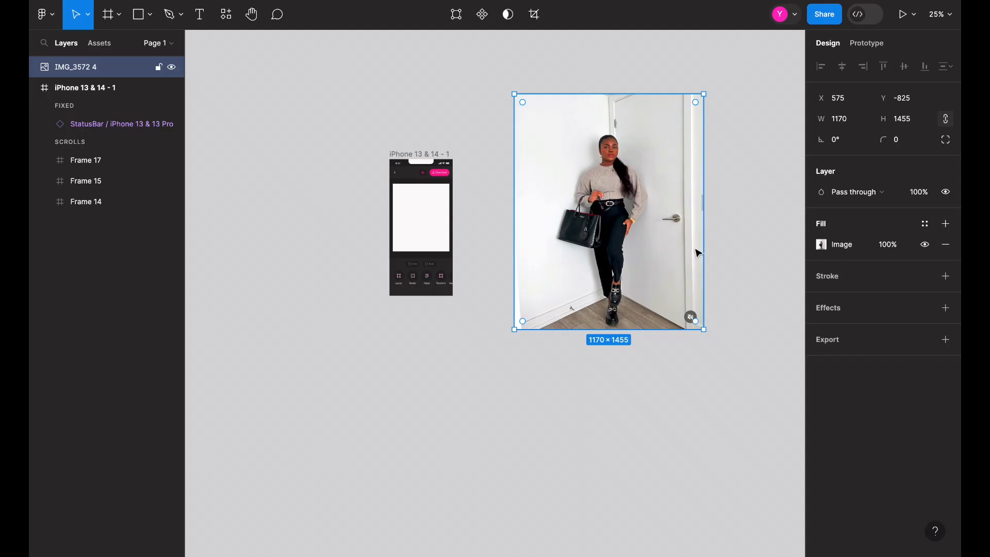
Step: Examine the photo up close and select the phone screen's white Frame 14 to check its dimensions
scroll(606, 241, up, 5)
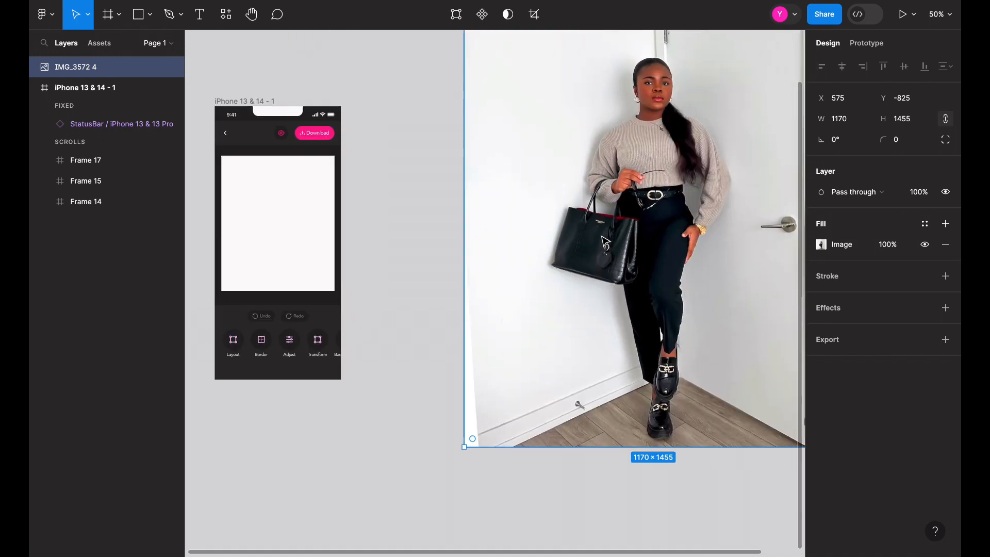
scroll(601, 245, right, 2)
scroll(602, 245, up, 1)
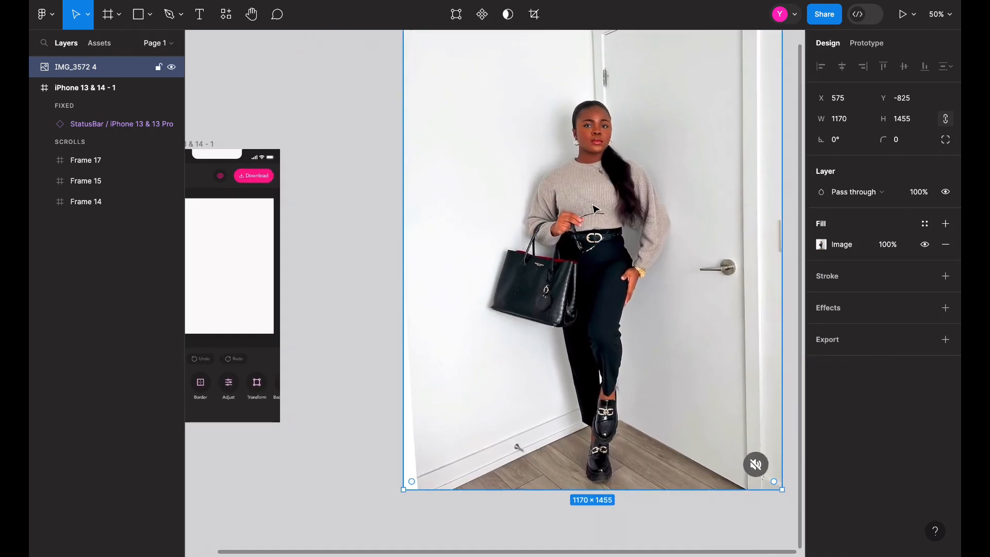
scroll(534, 160, up, 1)
scroll(534, 160, right, 1)
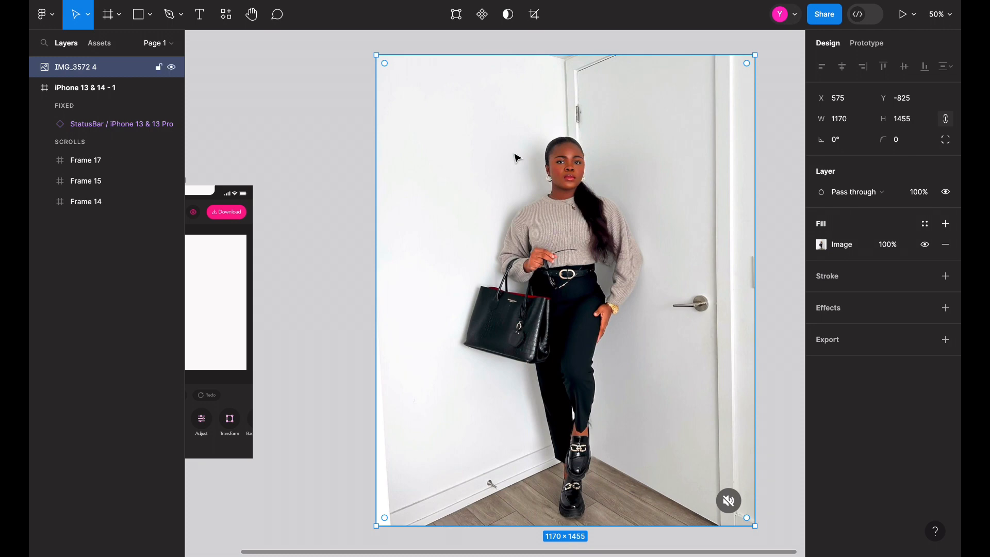
scroll(586, 270, left, 7)
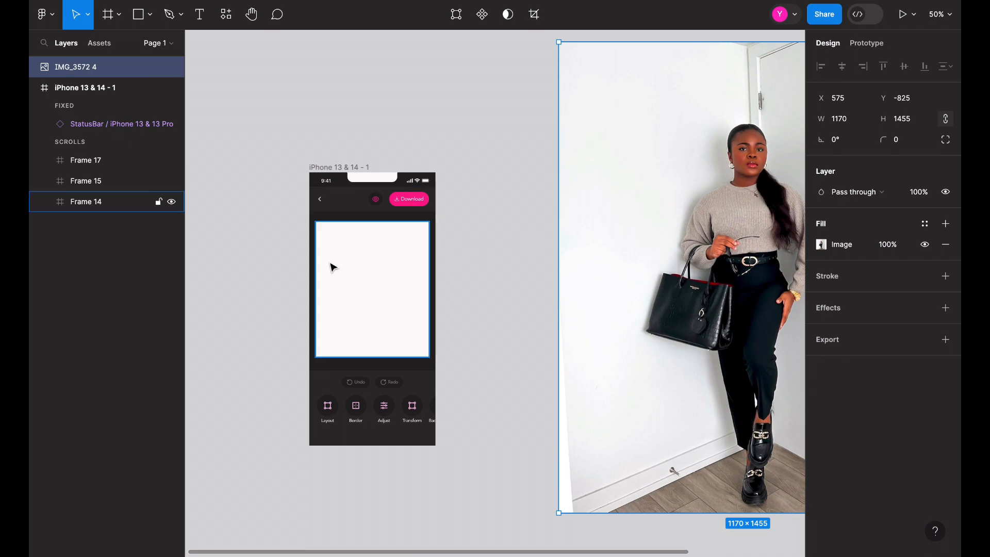
click(393, 269)
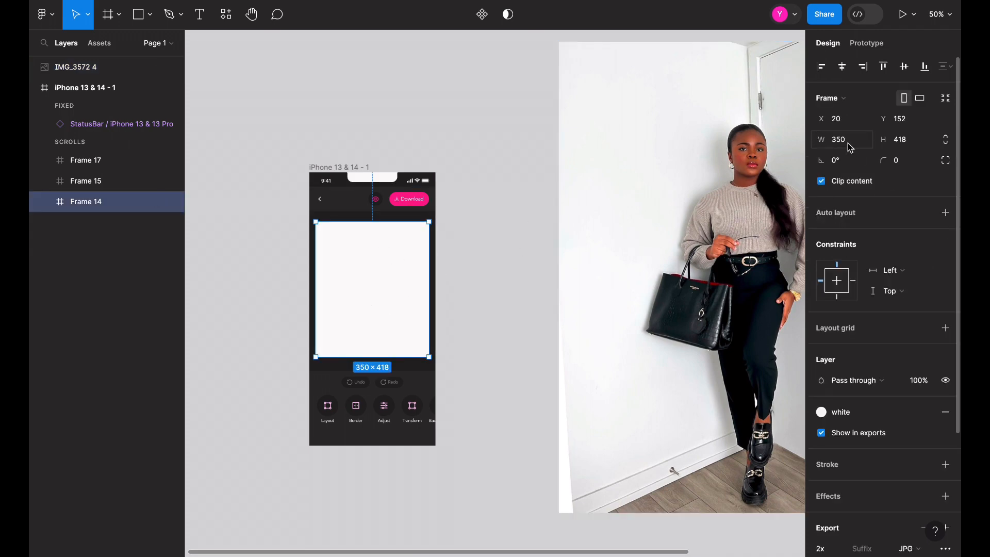
Step: Resize the IMG_3572 4 photo to a height of 418 and, with proportions unlocked, a width of 350
scroll(583, 137, right, 3)
click(585, 137)
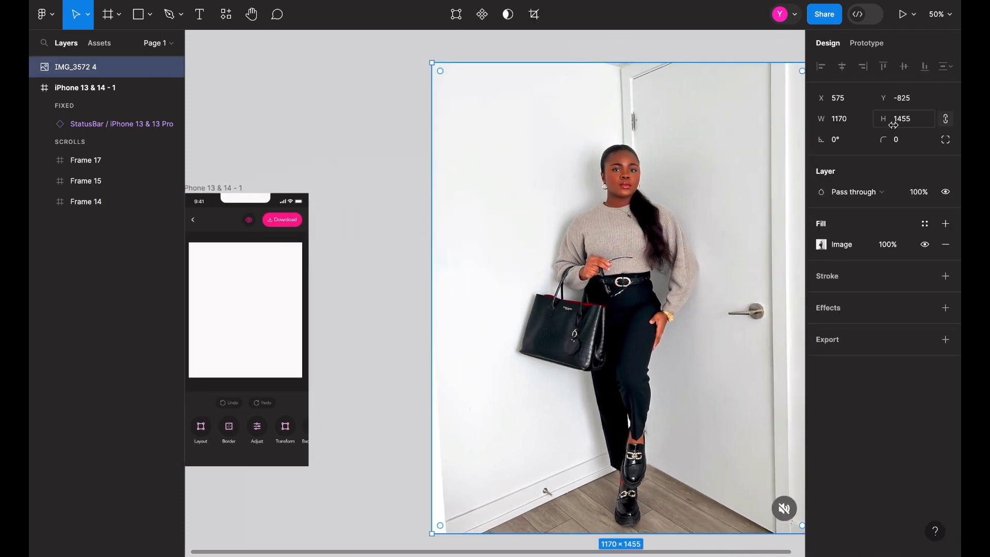
click(913, 124)
text(418)
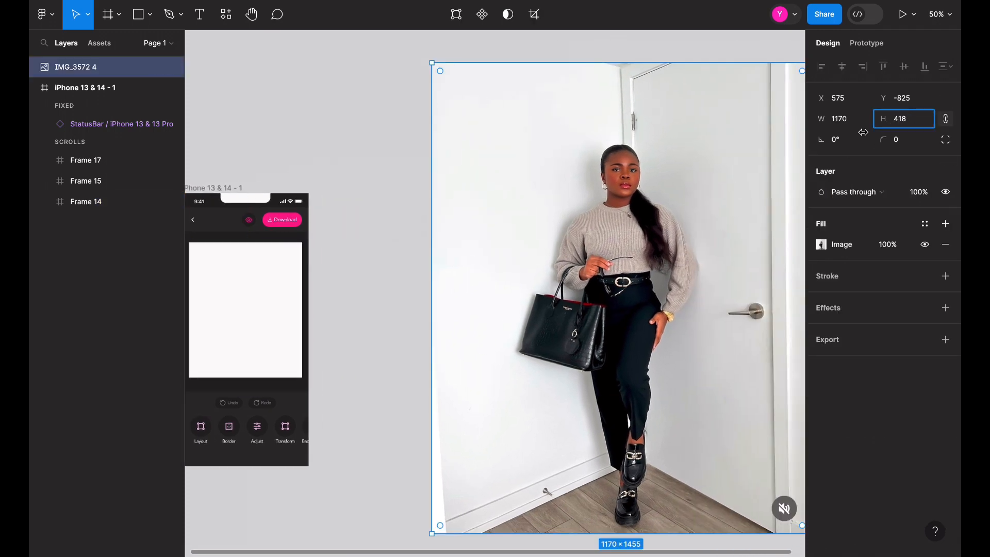
click(841, 123)
click(948, 122)
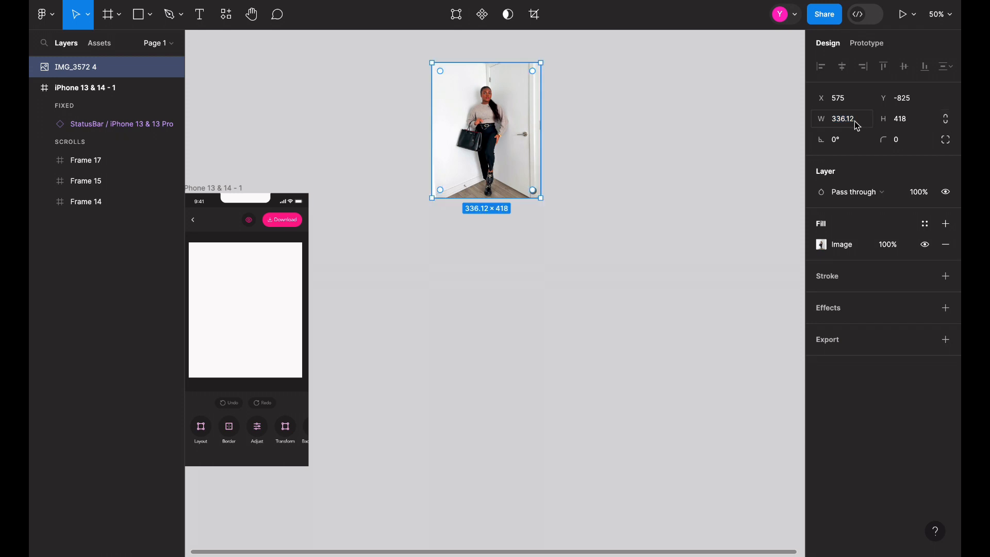
click(849, 123)
text(350)
key(Return)
Step: Place the resized photo beside the iPhone frame, level with its white area, at about X 308, Y -274
scroll(524, 158, left, 2)
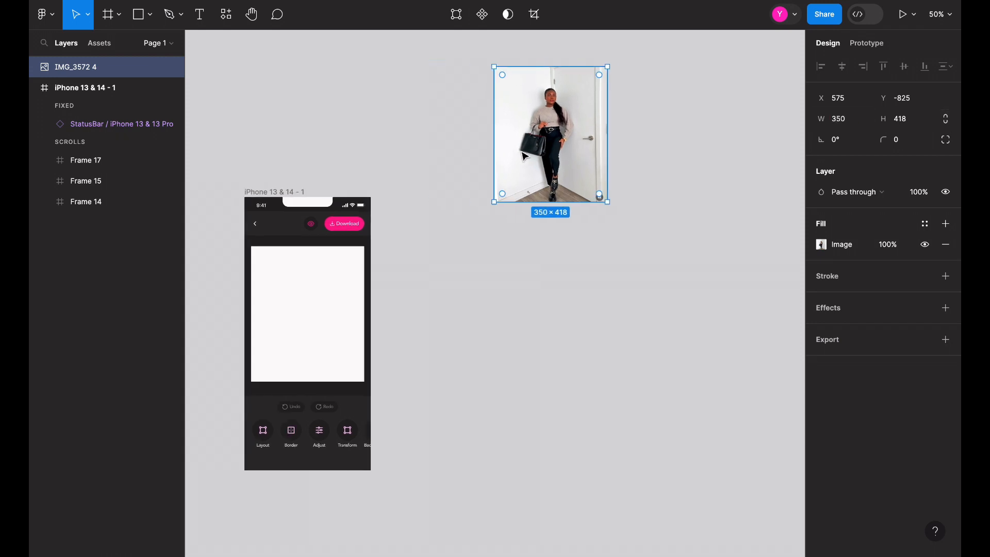
scroll(579, 163, left, 2)
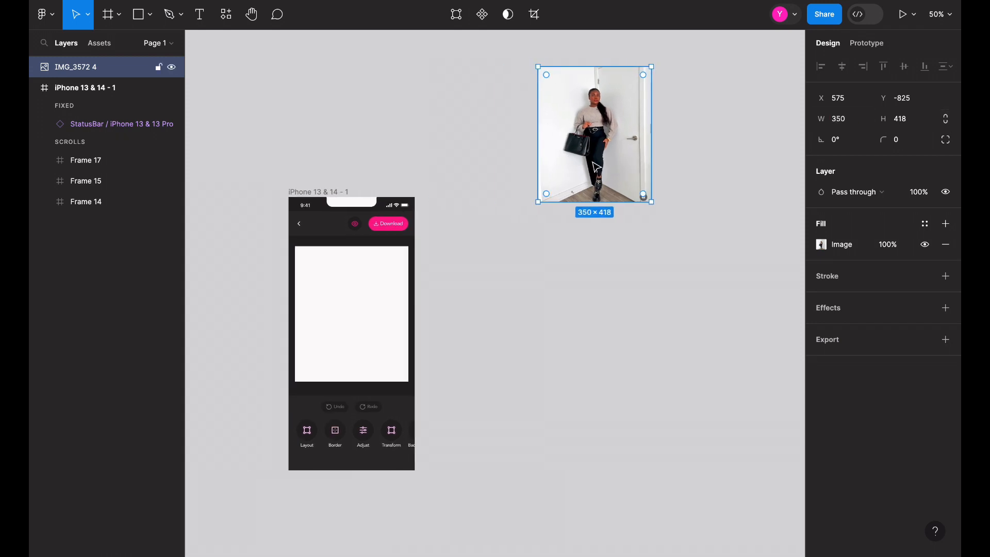
drag(592, 166, 511, 347)
scroll(510, 341, down, 3)
scroll(510, 341, left, 2)
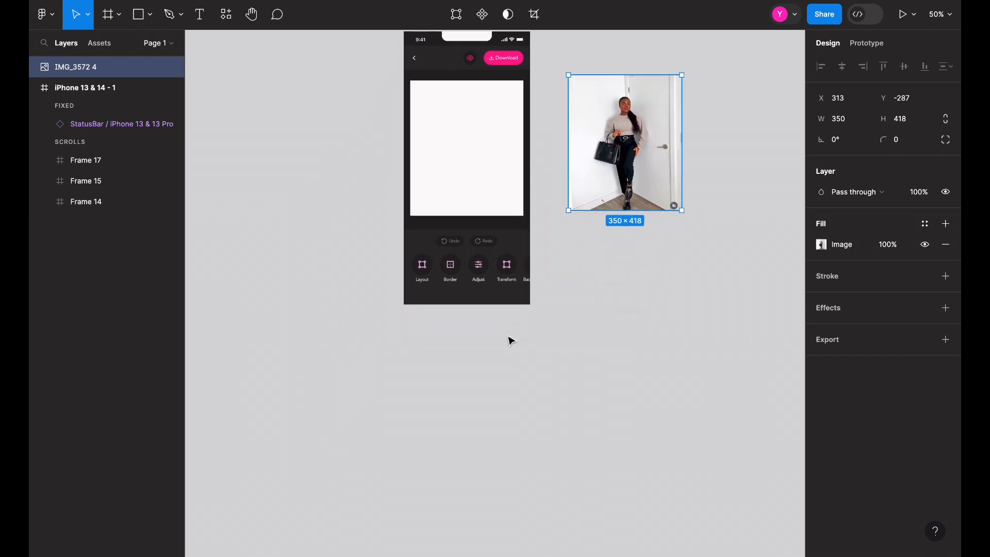
key(super+plus)
scroll(511, 341, up, 2)
key(super+minus)
mouse_move(614, 273)
mouse_down()
mouse_move(459, 277)
mouse_move(616, 273)
mouse_up()
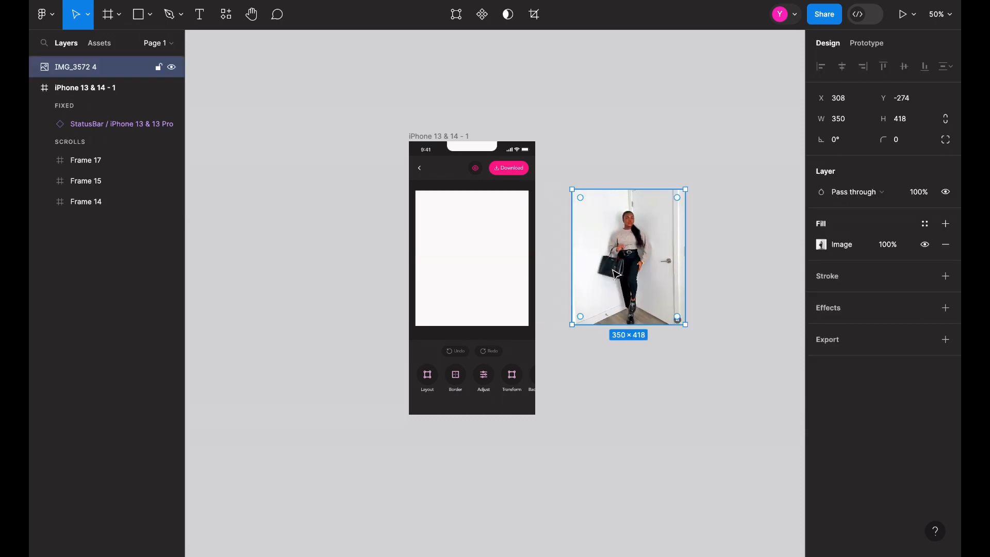
Step: Find the Icons8 Background Remover plugin by searching for "icons8 backgr" and remove the photo's background with it
click(225, 18)
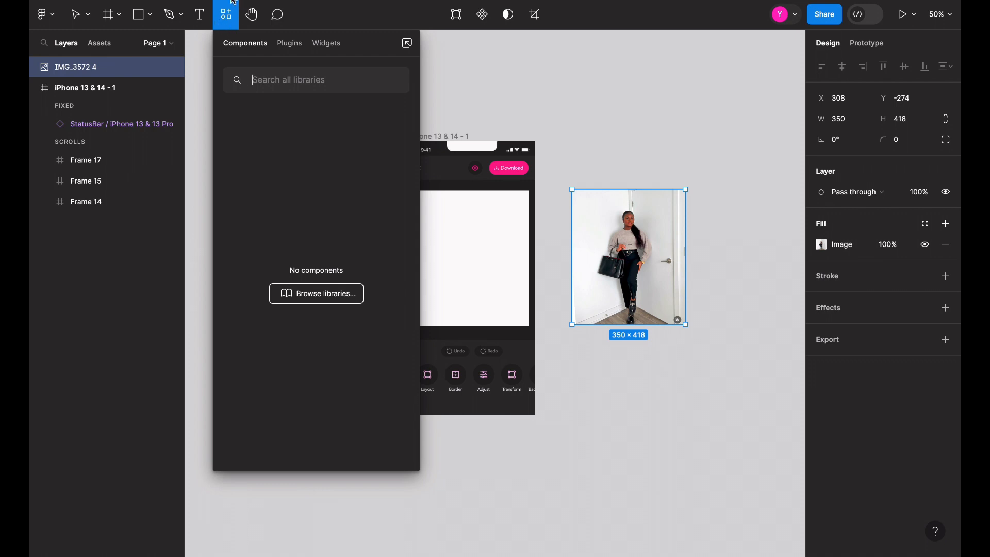
click(290, 45)
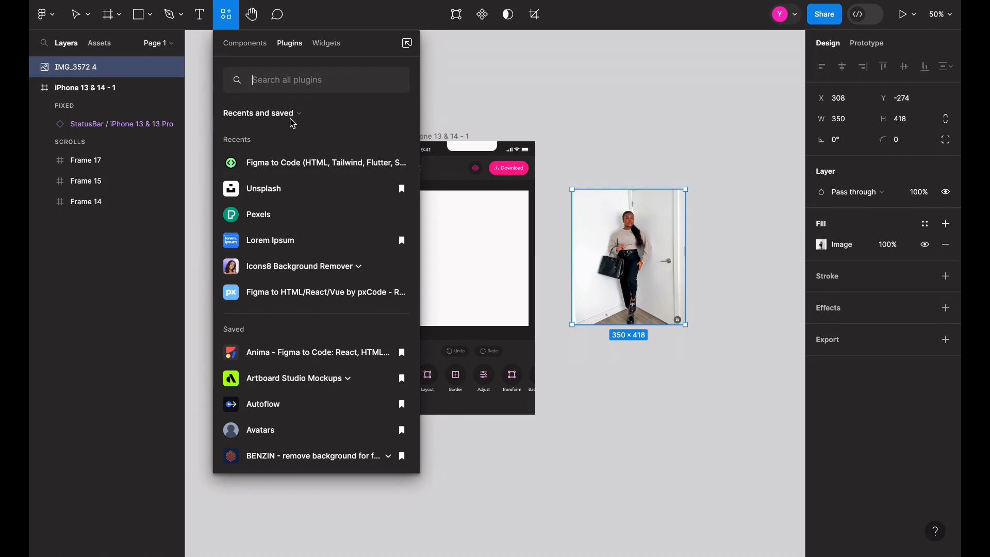
text(c)
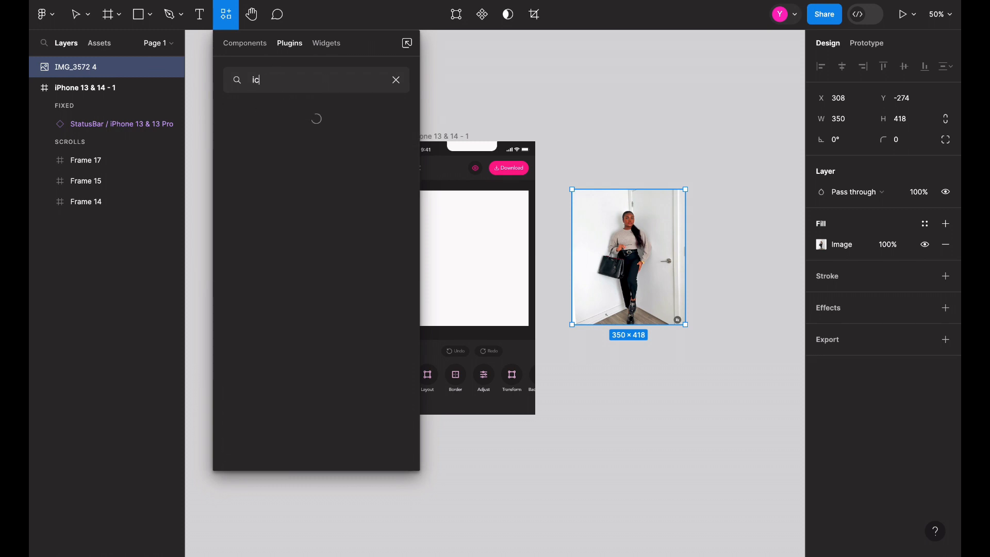
text(ons8 backgr)
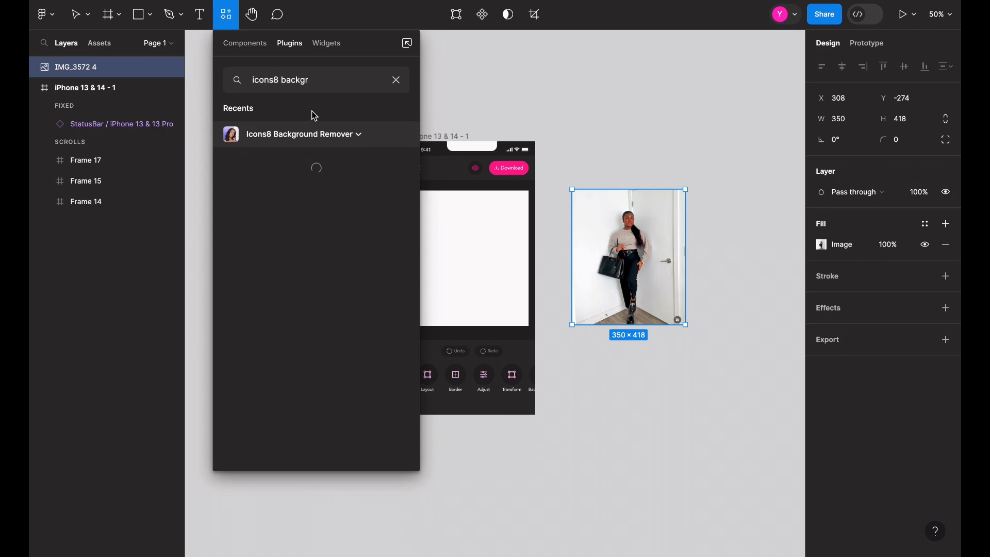
click(325, 134)
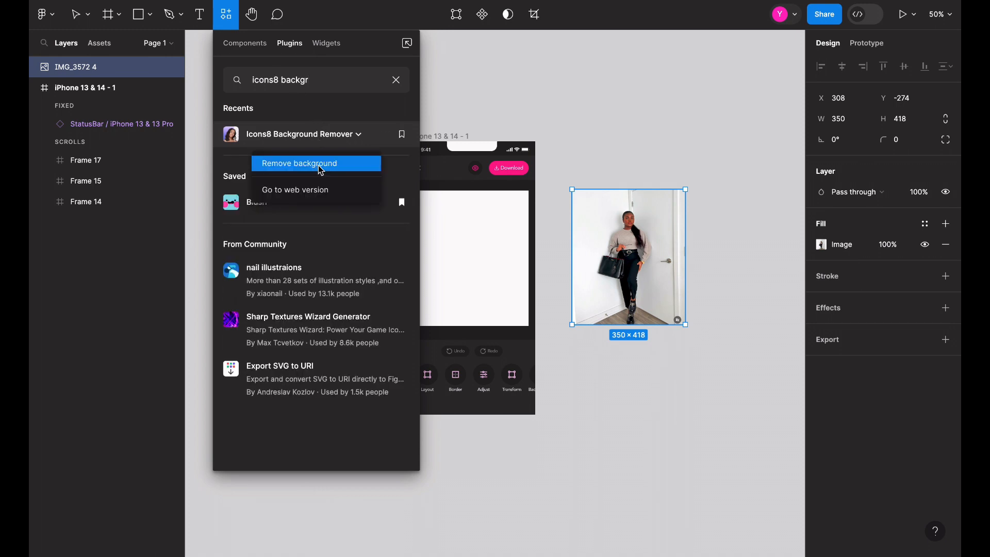
click(320, 164)
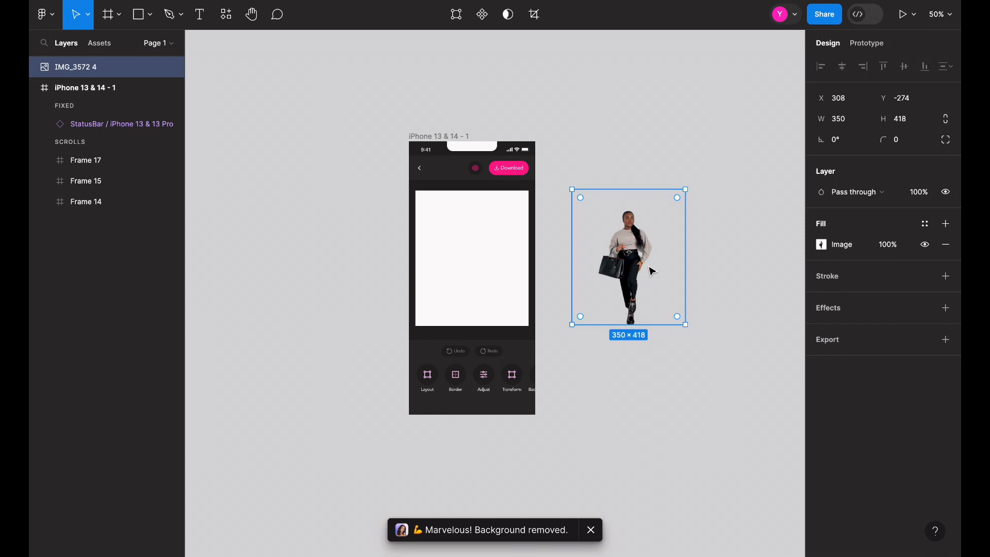
Step: Inspect the cutout's edges up close around the arms, bag and legs, and return to a 100% view
scroll(652, 271, up, 10)
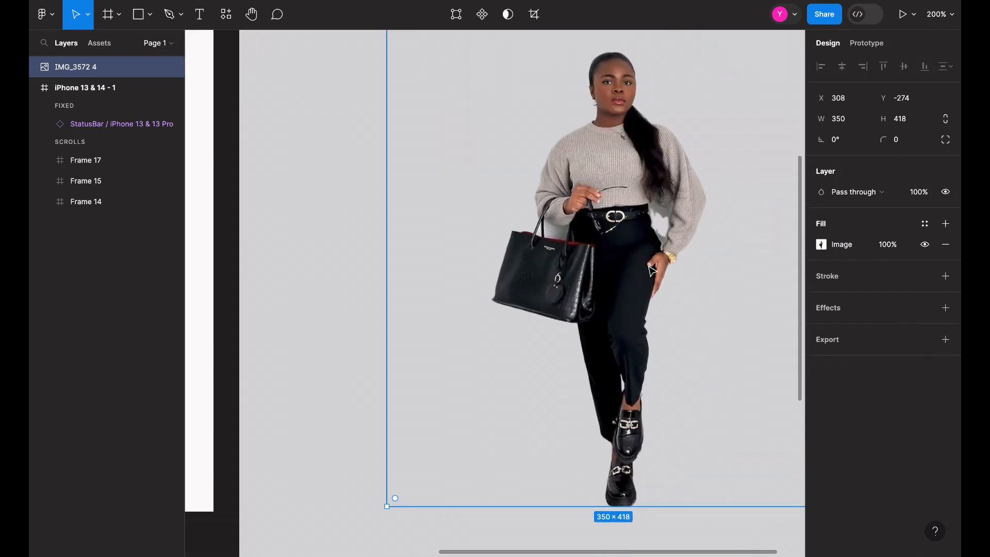
scroll(652, 272, up, 5)
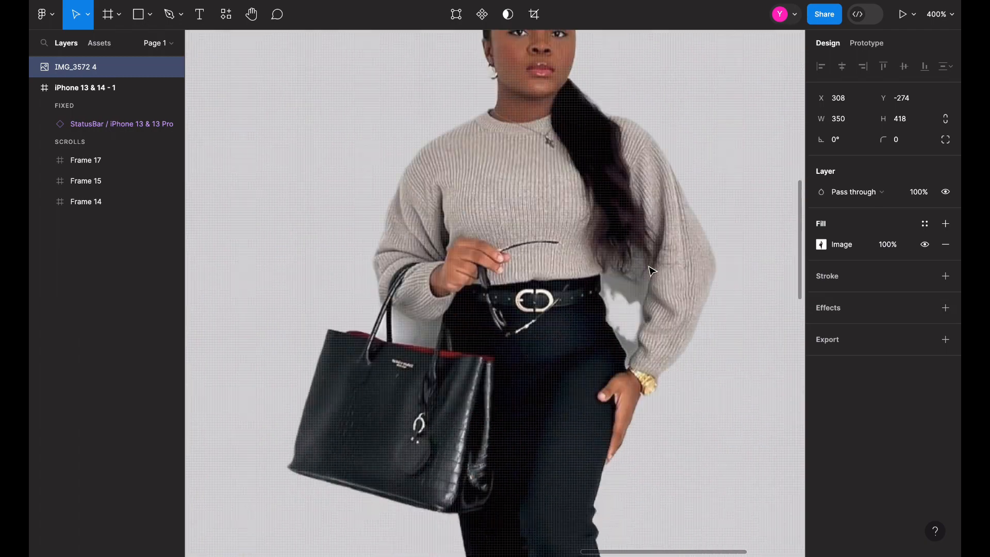
scroll(652, 271, down, 10)
scroll(652, 272, up, 6)
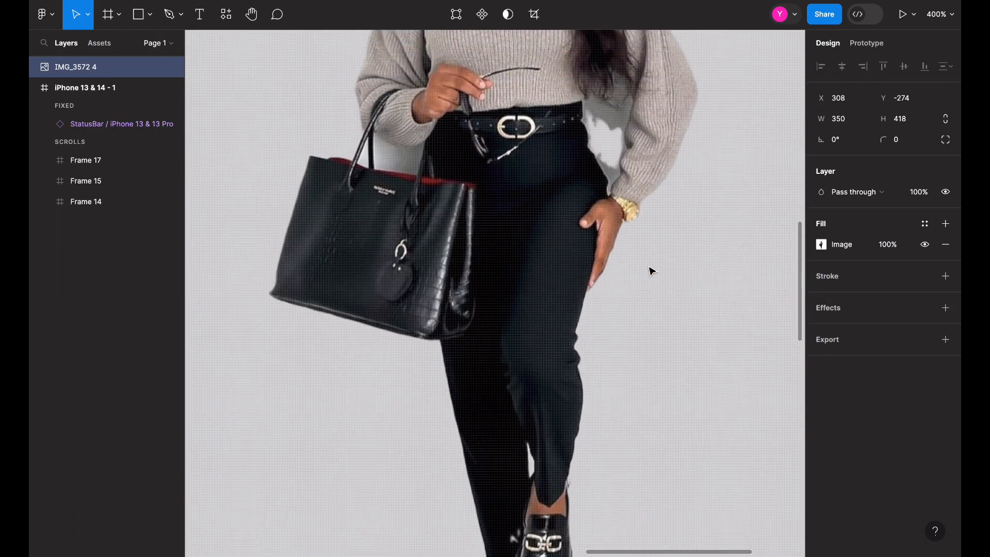
scroll(652, 272, up, 5)
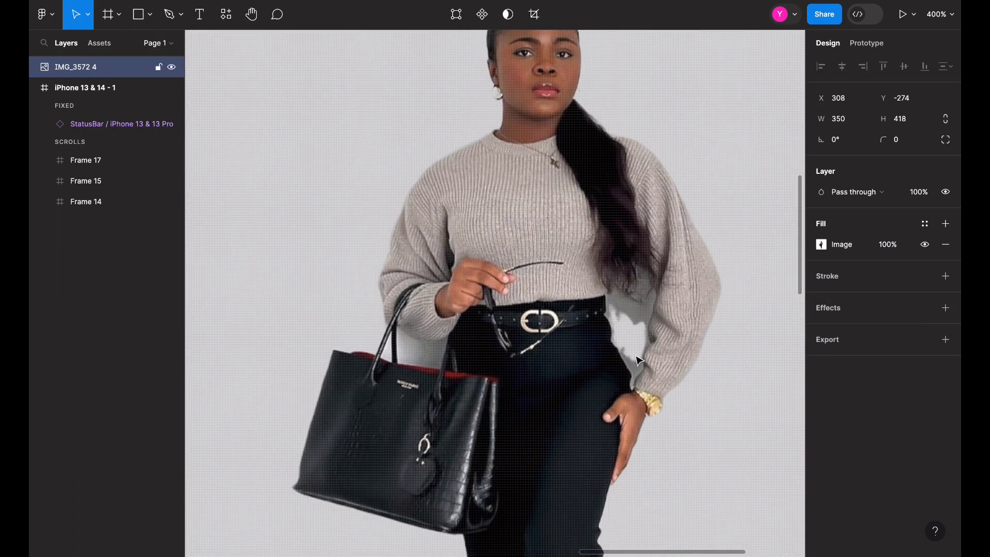
key(shift+0)
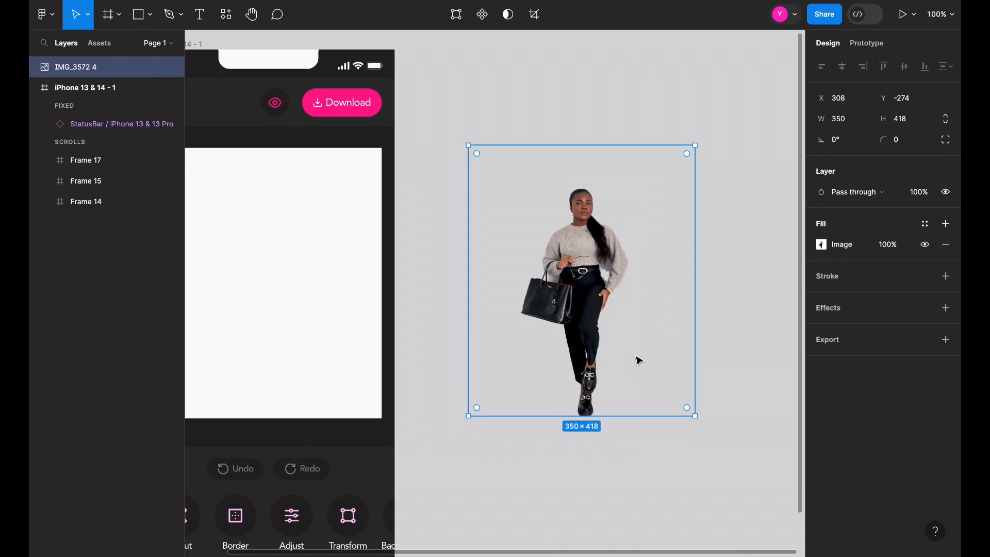
scroll(639, 359, left, 2)
scroll(639, 360, down, 1)
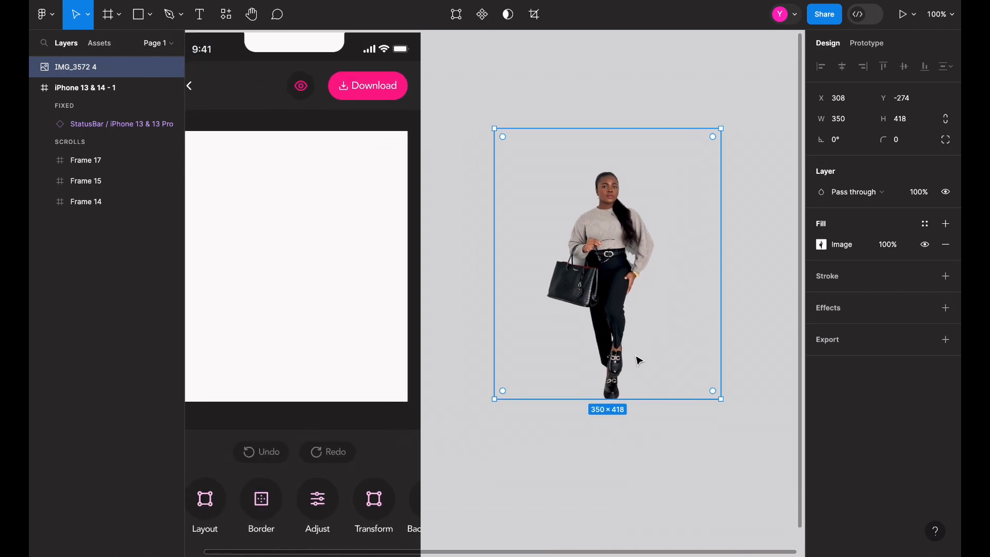
Step: Move the cutout photo from the empty canvas into the iPhone screen's white frame, positioned at X 0, Y 0
key(ctrl+plus)
scroll(638, 359, right, 4)
scroll(639, 359, up, 1)
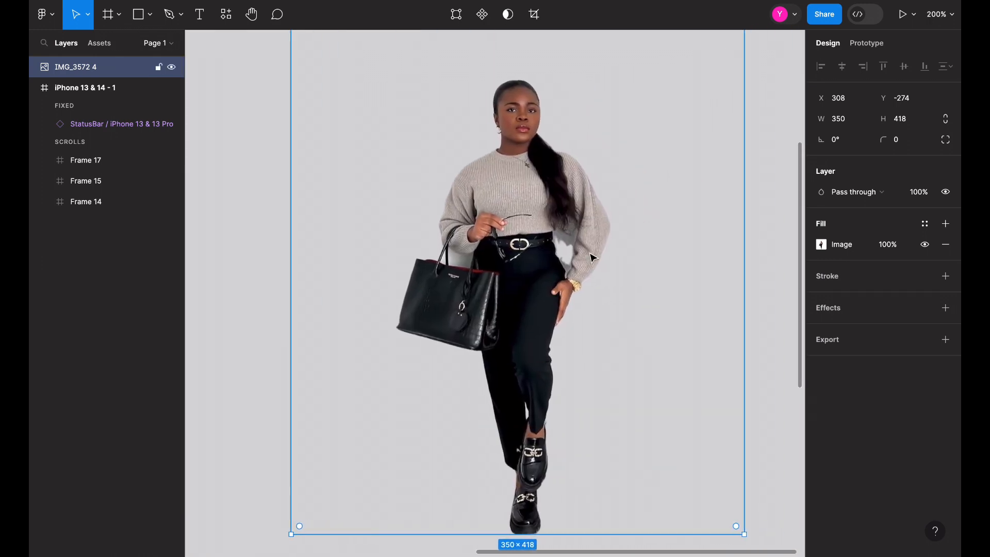
key(ctrl+minus)
key(ctrl+minus)
click(625, 259)
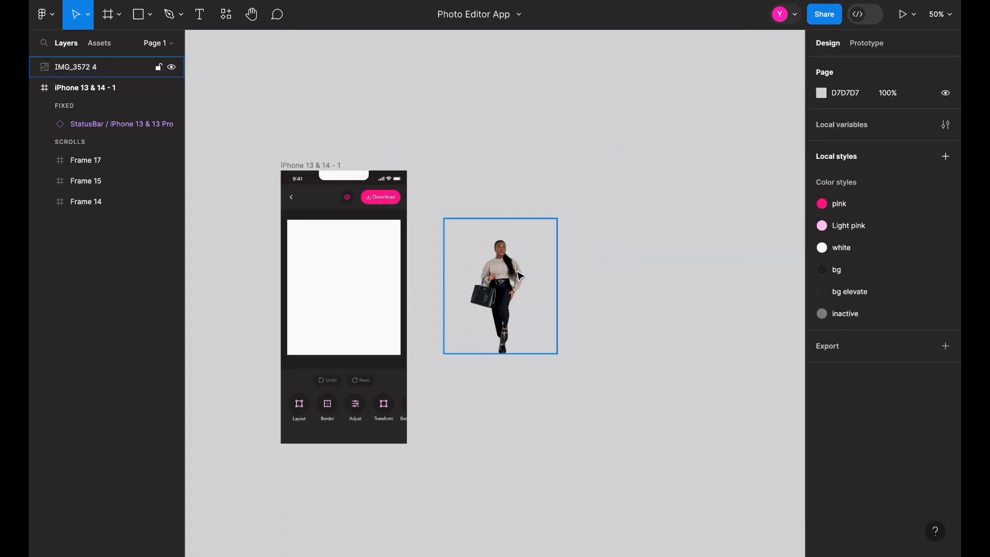
click(508, 275)
scroll(508, 276, left, 3)
scroll(508, 275, down, 2)
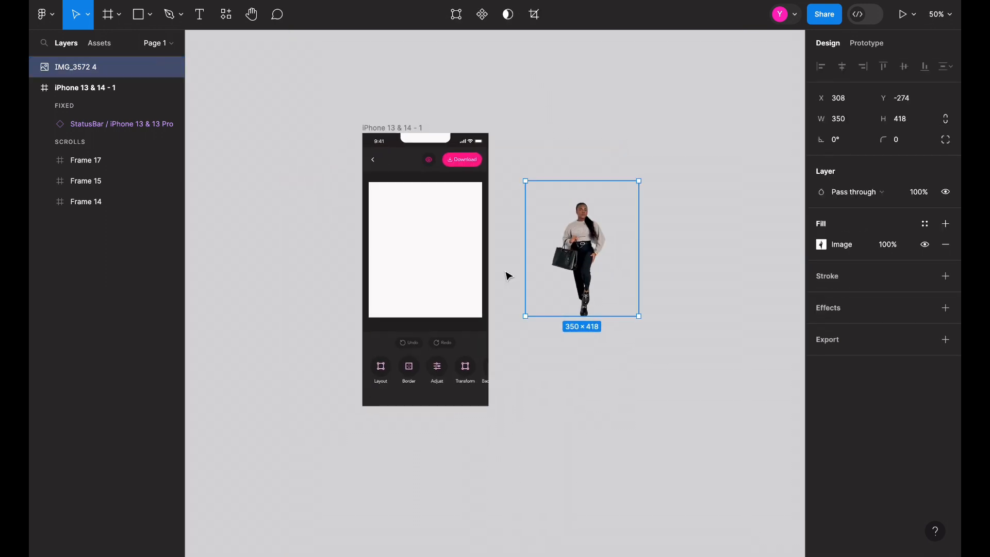
key(ctrl+plus)
drag(644, 267, 335, 271)
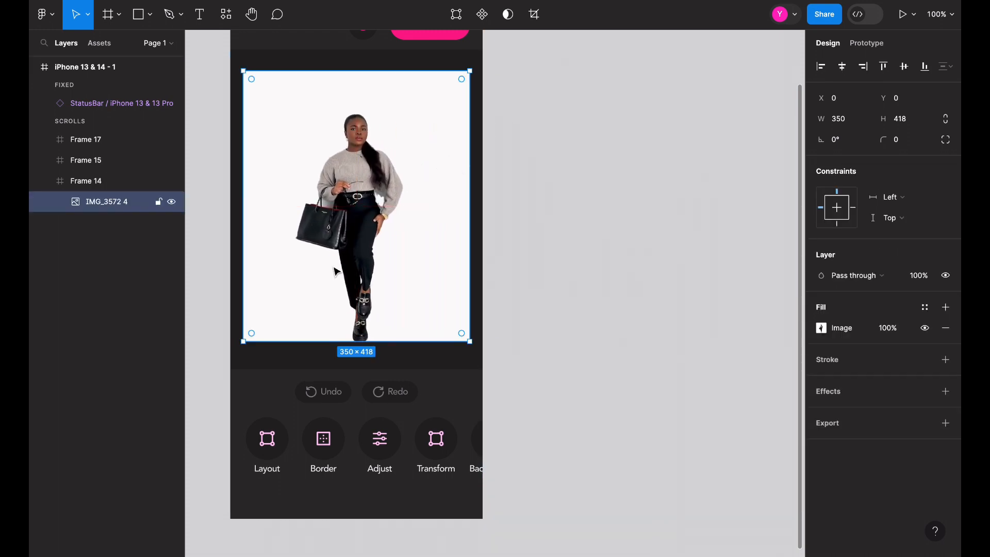
scroll(335, 272, left, 3)
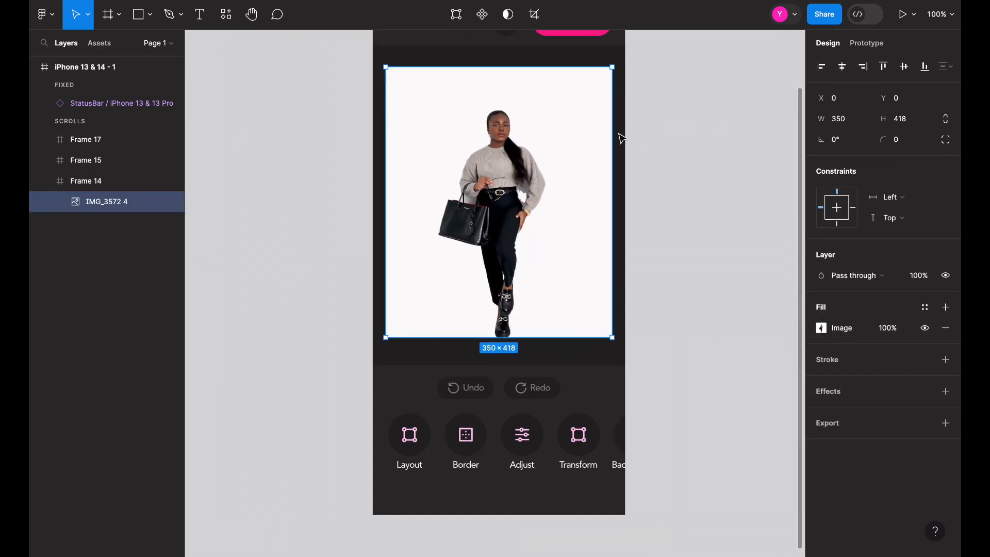
Step: Align the cutout photo to the horizontal and vertical centre of the white frame
click(842, 67)
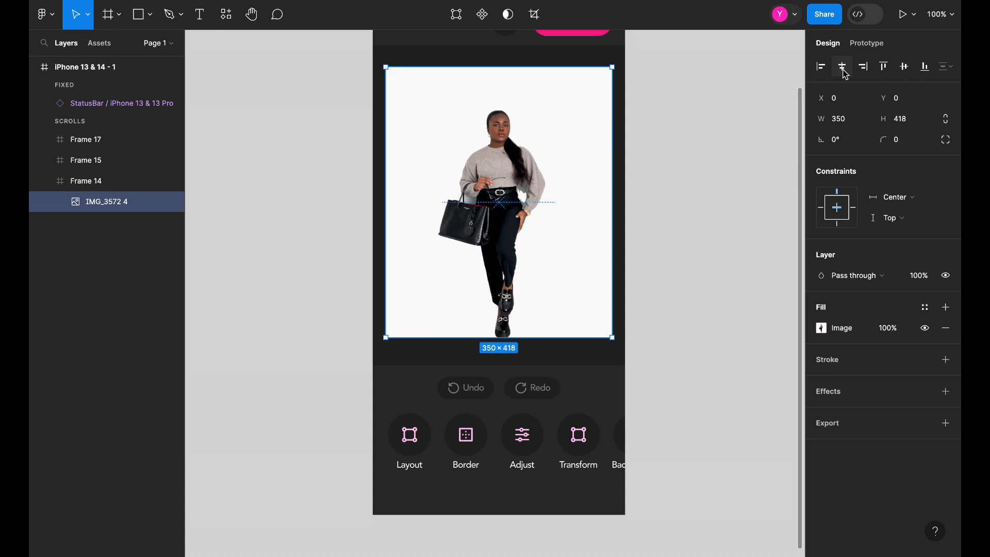
click(905, 68)
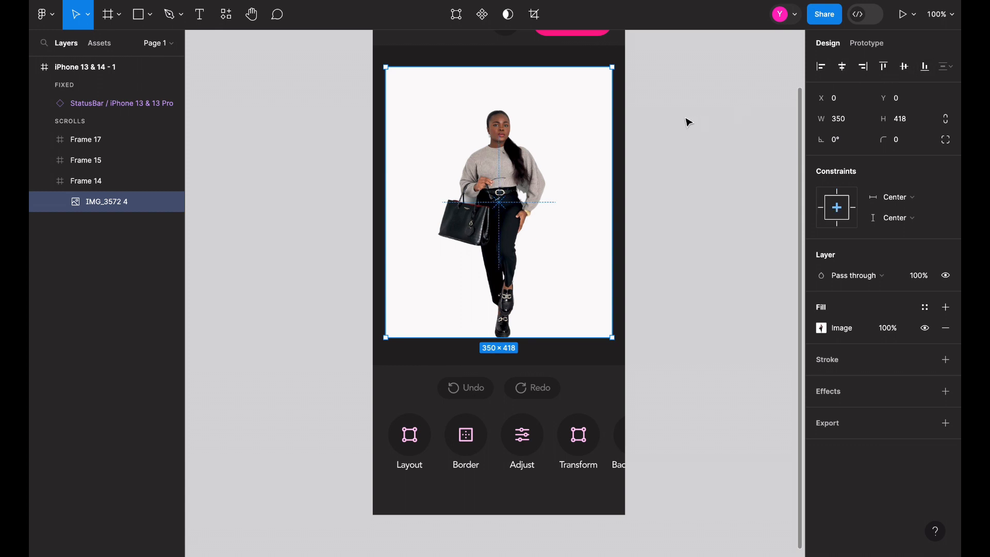
click(667, 159)
scroll(667, 160, right, 3)
scroll(667, 159, up, 2)
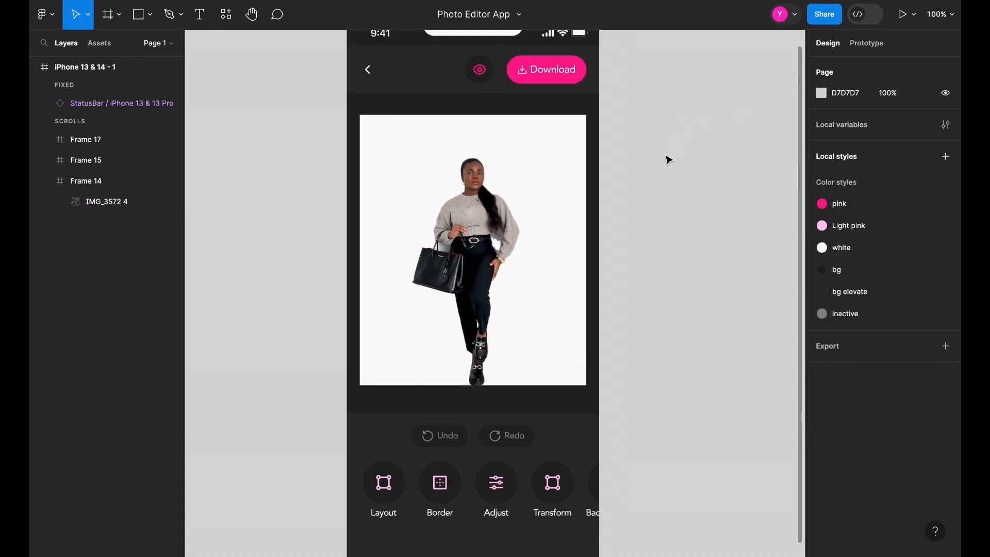
scroll(619, 159, right, 4)
scroll(617, 160, down, 1)
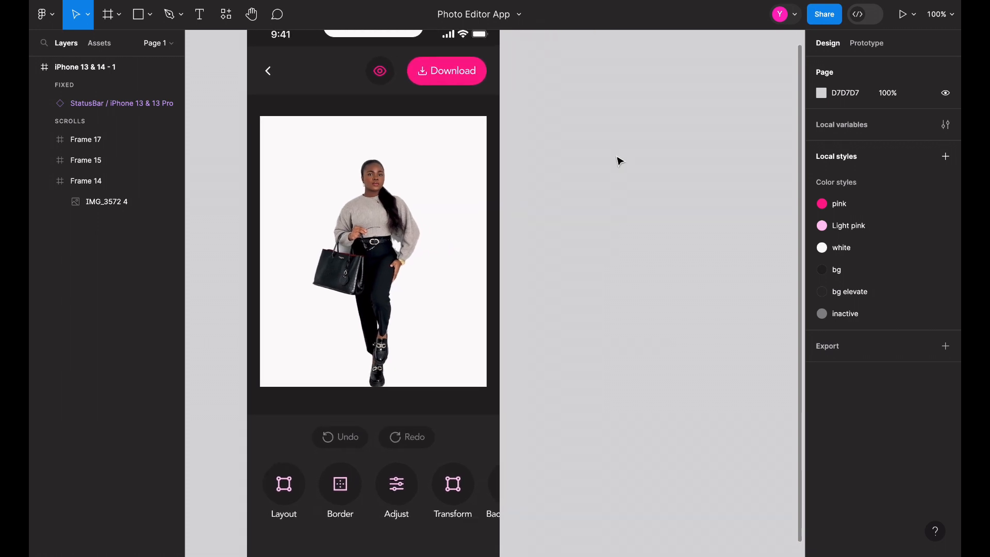
Step: Draw a rectangle about 373 × 415 beside the iPhone frame and fill it with the pink colour style
key(r)
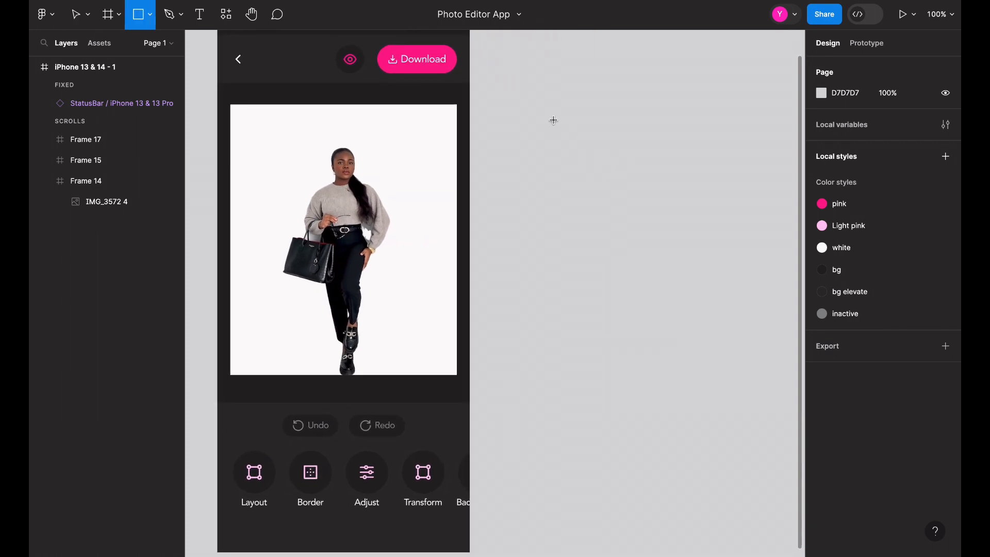
drag(544, 106, 682, 363)
scroll(693, 295, right, 4)
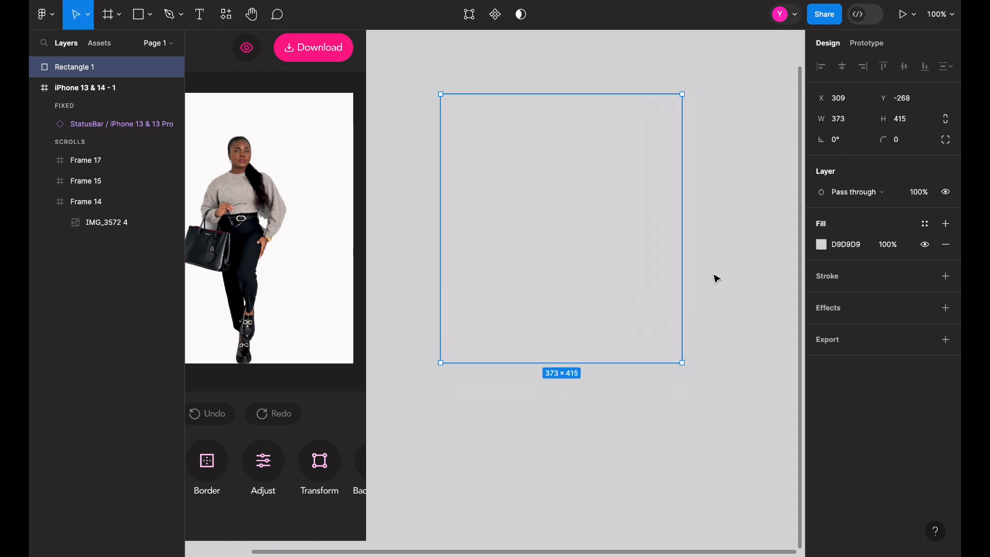
click(272, 221)
click(273, 222)
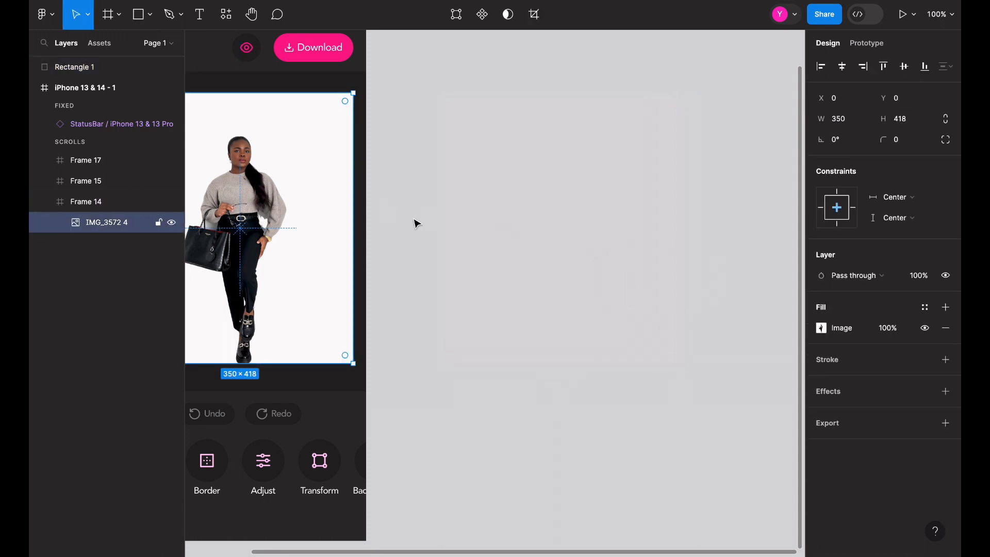
click(490, 228)
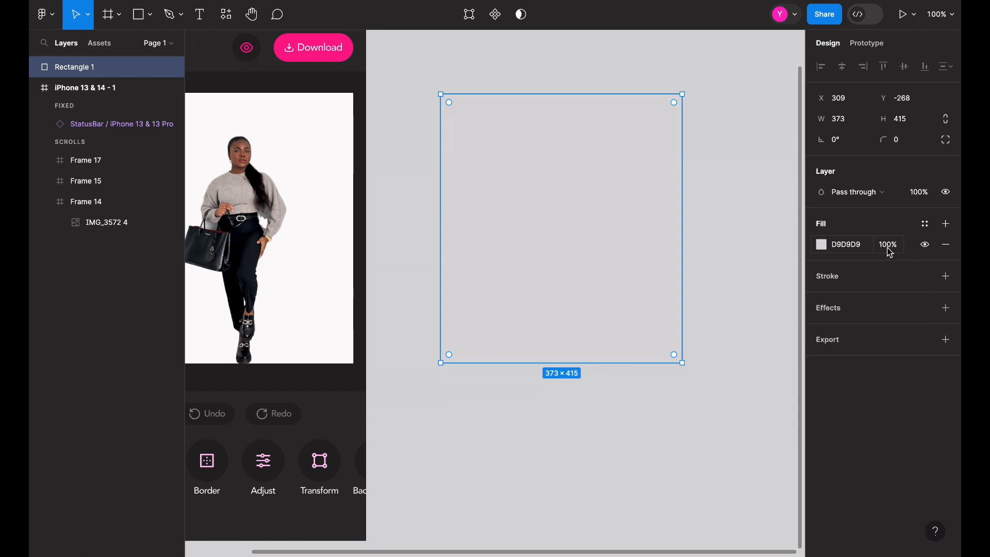
click(924, 224)
click(683, 308)
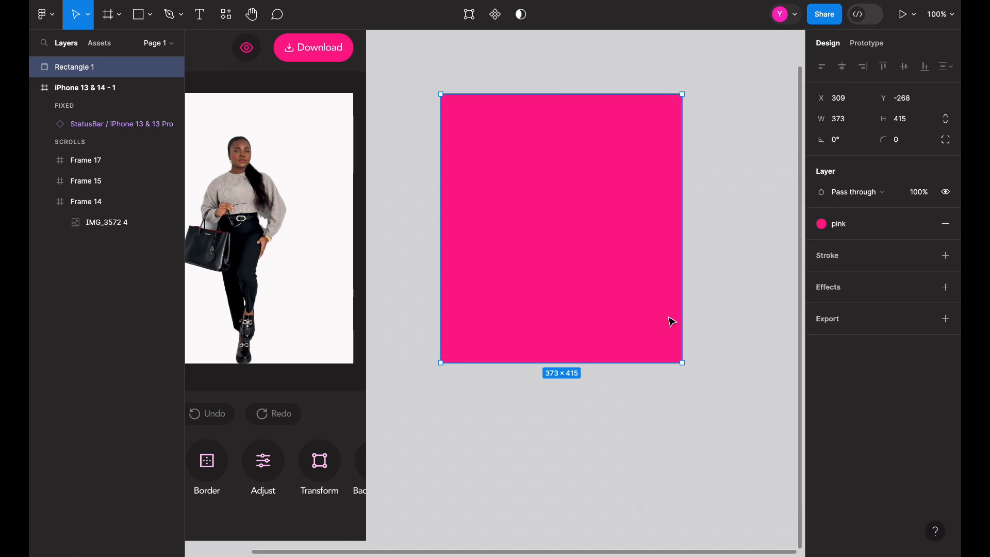
Step: Try to place a copy of the cutout photo on the pink rectangle
click(612, 400)
double_click(340, 226)
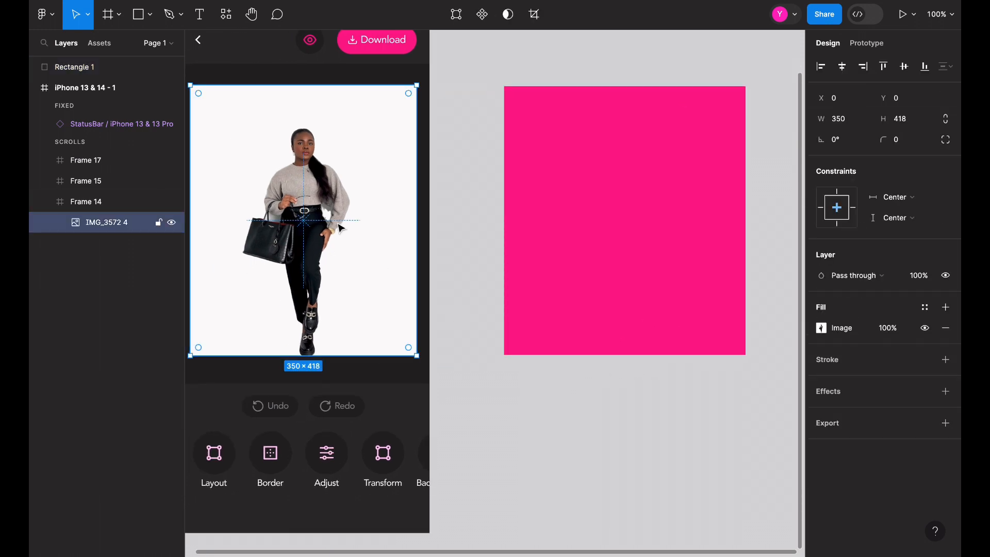
drag(318, 226, 612, 226)
scroll(572, 320, down, 6)
Step: Draw a frame about 379 × 405 on the empty canvas below the pink rectangle
click(572, 320)
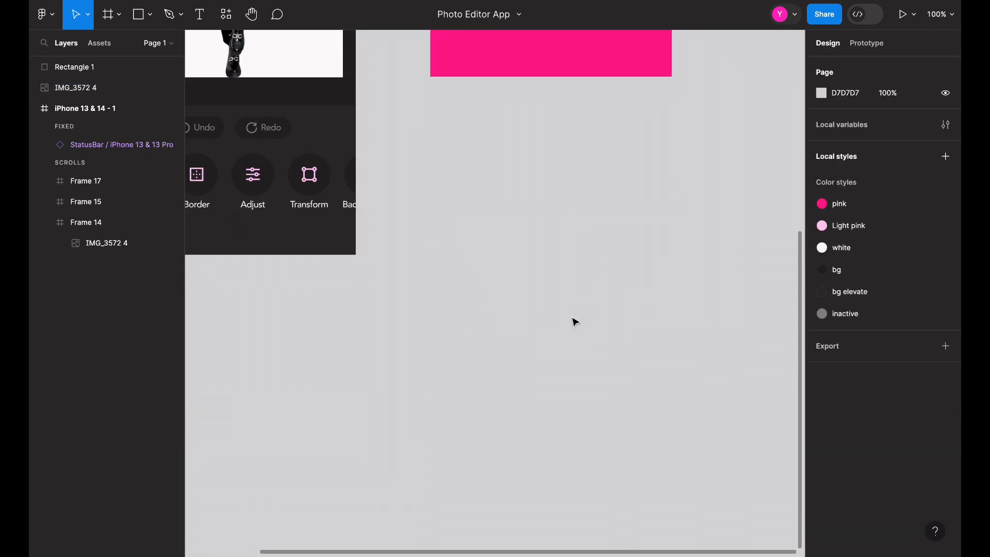
key(f)
drag(430, 123, 675, 387)
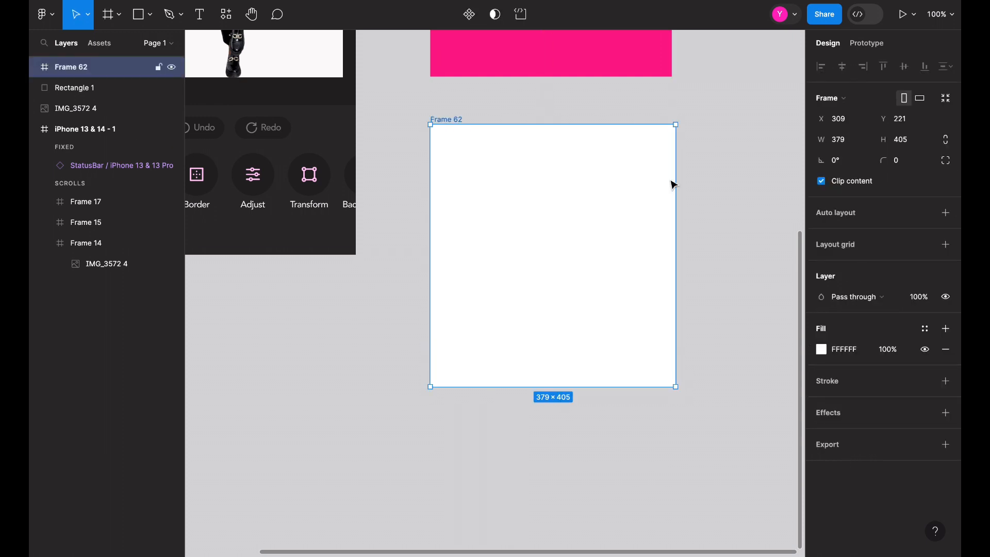
scroll(672, 183, up, 5)
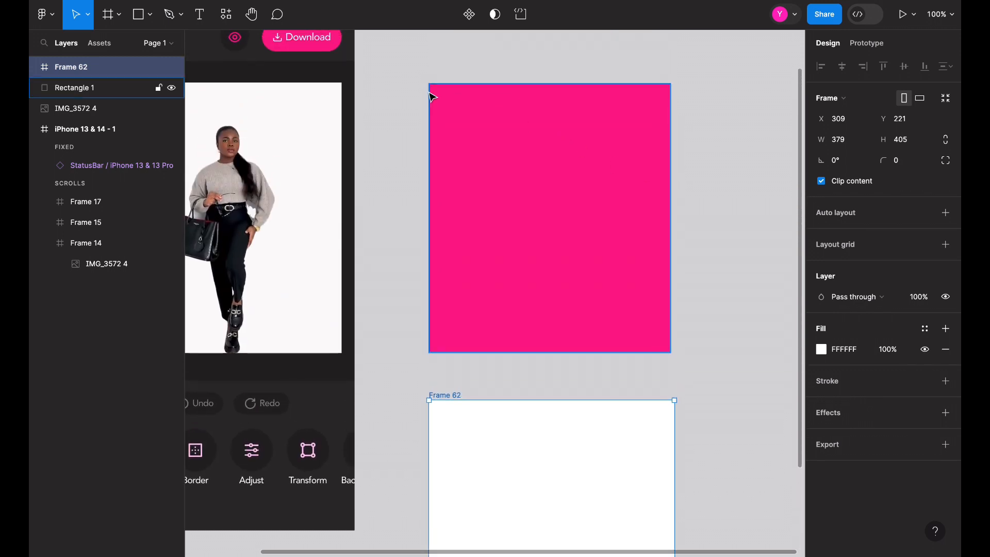
Step: Copy the cutout photo from the iPhone screen into the new white frame below the pink rectangle, at about X 21, Y 0
click(233, 162)
scroll(278, 166, down, 1)
scroll(278, 166, left, 1)
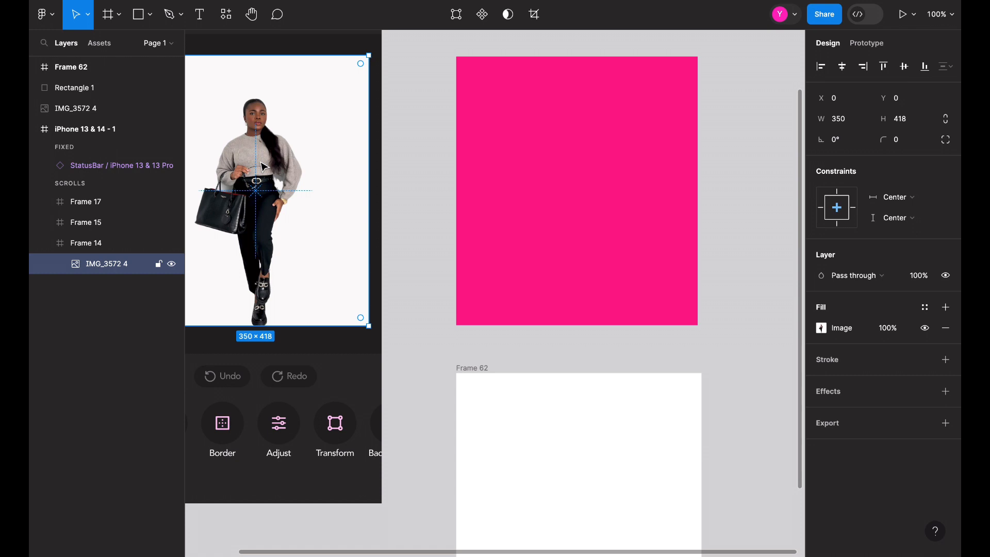
scroll(263, 166, down, 1)
scroll(263, 166, left, 1)
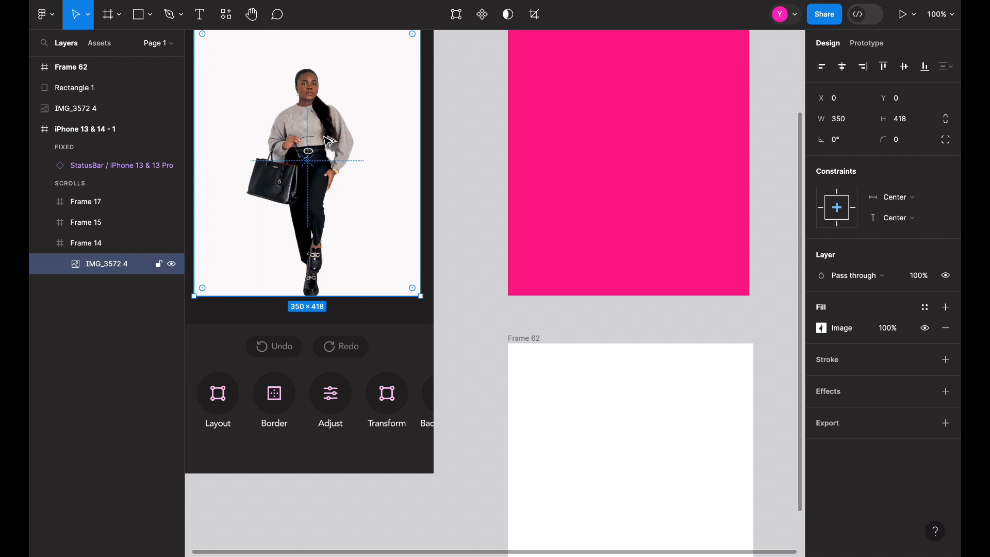
drag(358, 163, 653, 457)
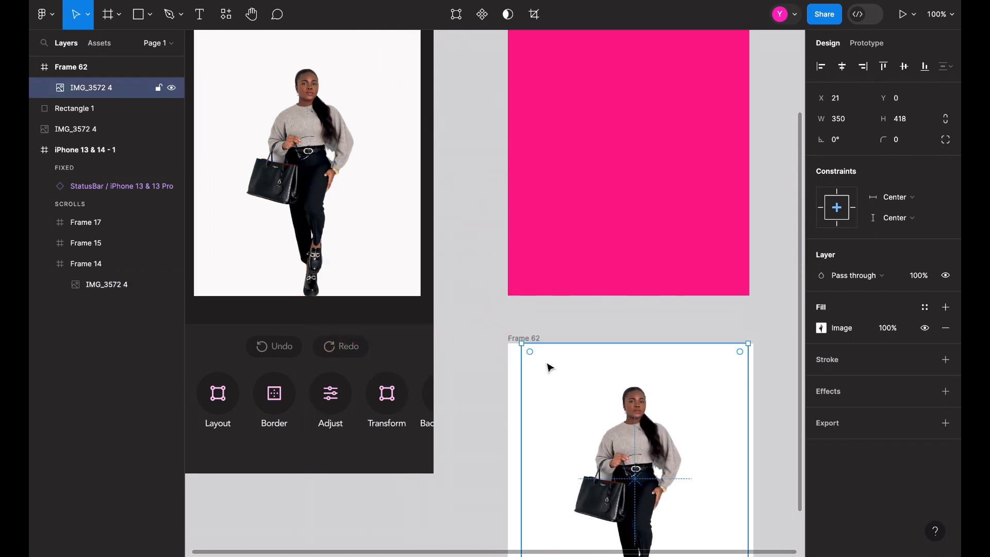
scroll(669, 436, down, 1)
scroll(669, 436, right, 1)
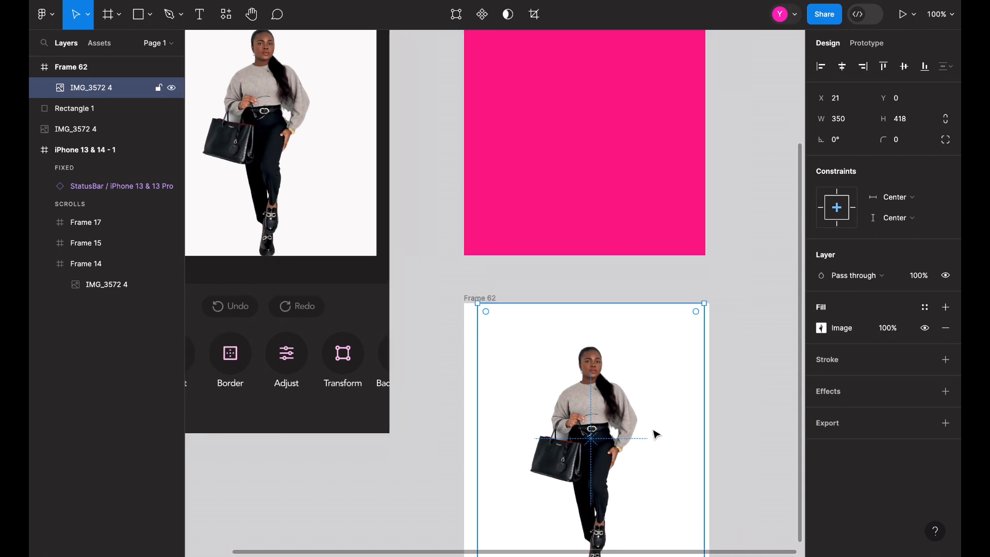
Step: Delete the cutout copy from the new frame and fill that frame with the pink colour style
key(Delete)
click(925, 329)
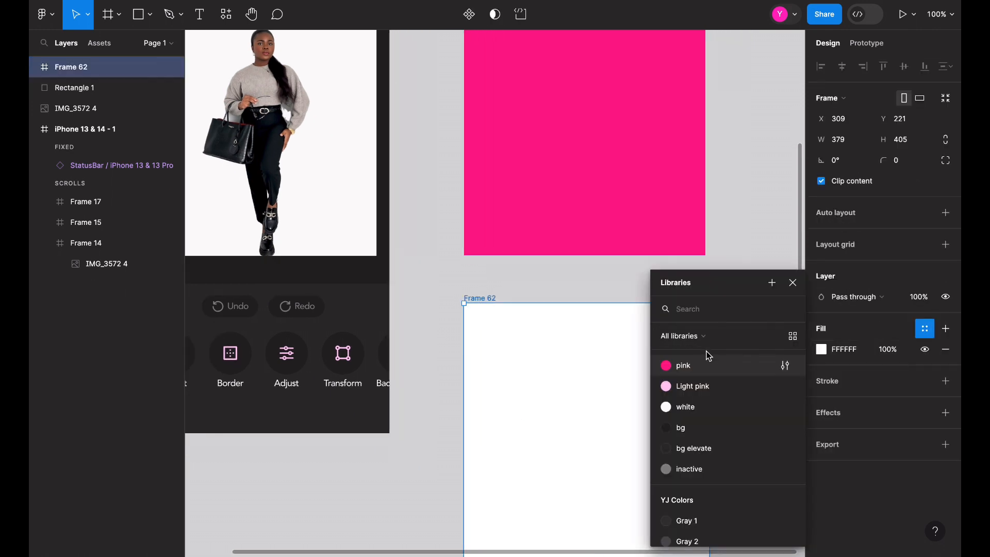
click(757, 365)
Step: Copy the iPhone screen's cutout photo into the pink frame, at about X 0, Y 9
click(301, 130)
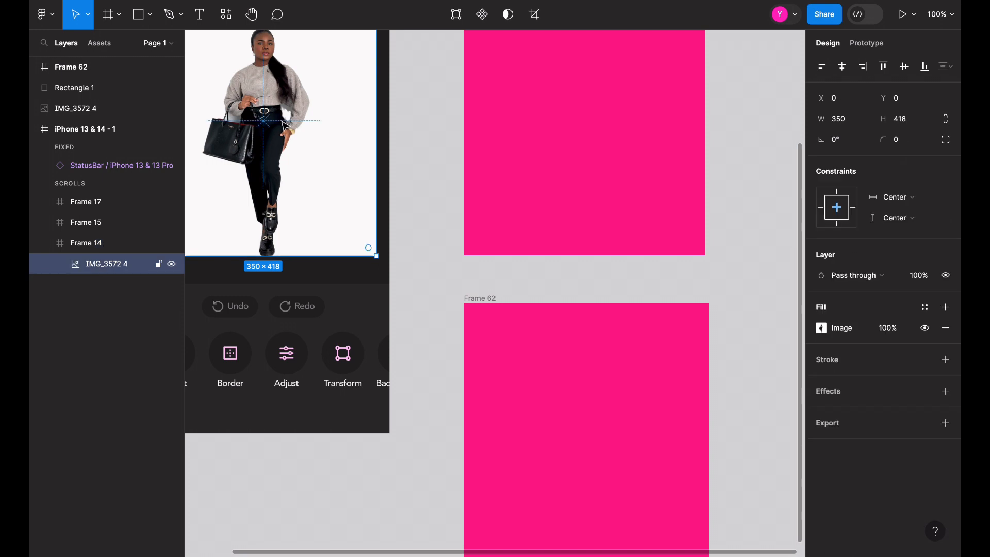
drag(281, 124, 578, 420)
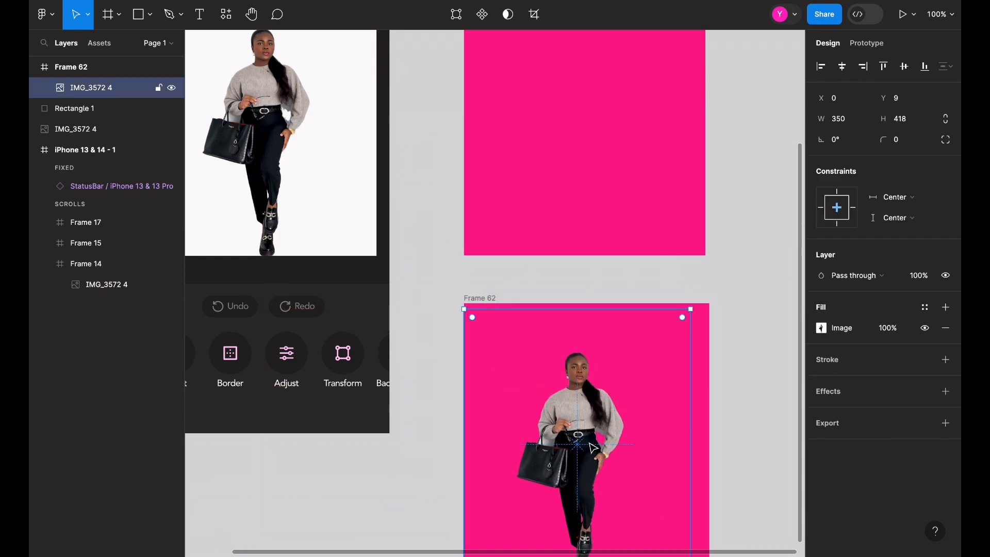
scroll(763, 153, down, 3)
scroll(763, 153, right, 1)
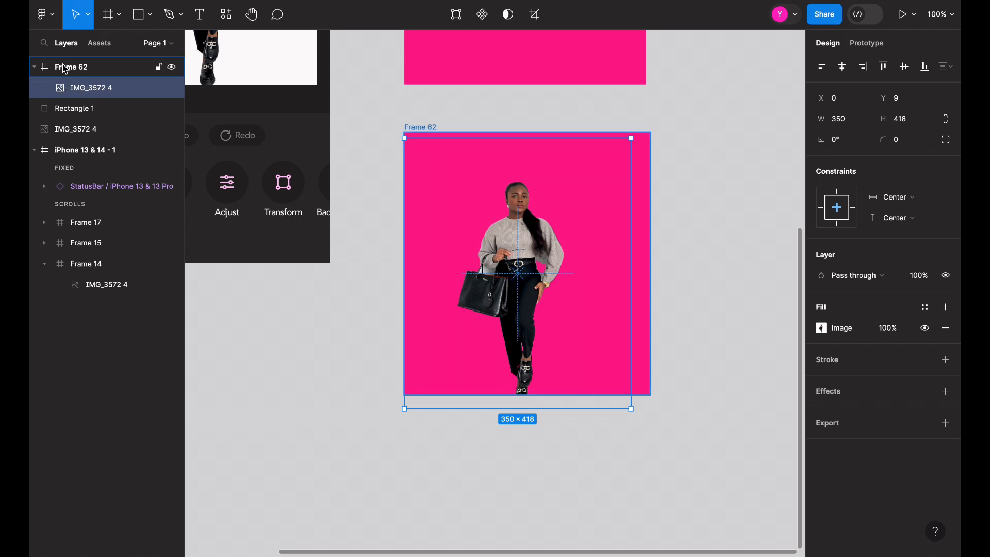
Step: Select the white frame inside the iPhone screen and compare its photo nesting with that of the pink frame
scroll(349, 96, up, 2)
scroll(349, 97, left, 2)
click(343, 98)
scroll(310, 145, left, 2)
scroll(310, 145, up, 1)
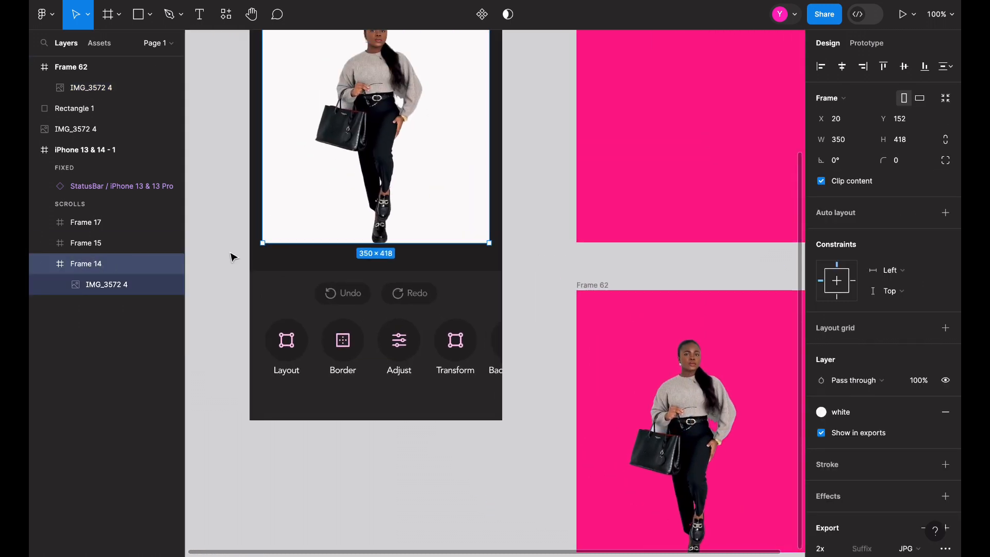
scroll(494, 225, down, 2)
scroll(494, 225, right, 2)
scroll(494, 224, down, 2)
scroll(494, 225, right, 1)
Step: Delete the pink frame with its photo, the pink rectangle and the leftover cutout copy beside the iPhone frame
click(460, 80)
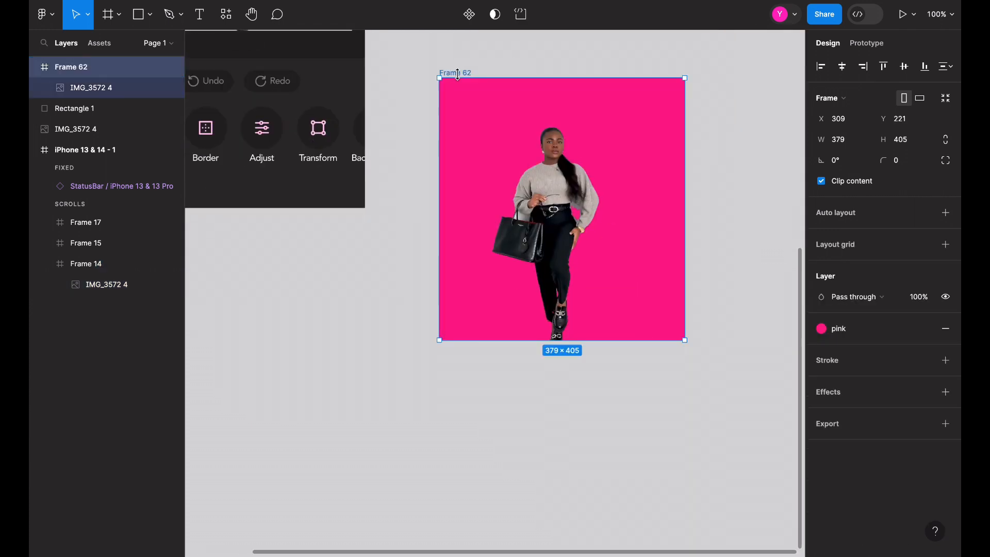
key(Delete)
scroll(460, 79, up, 8)
click(468, 243)
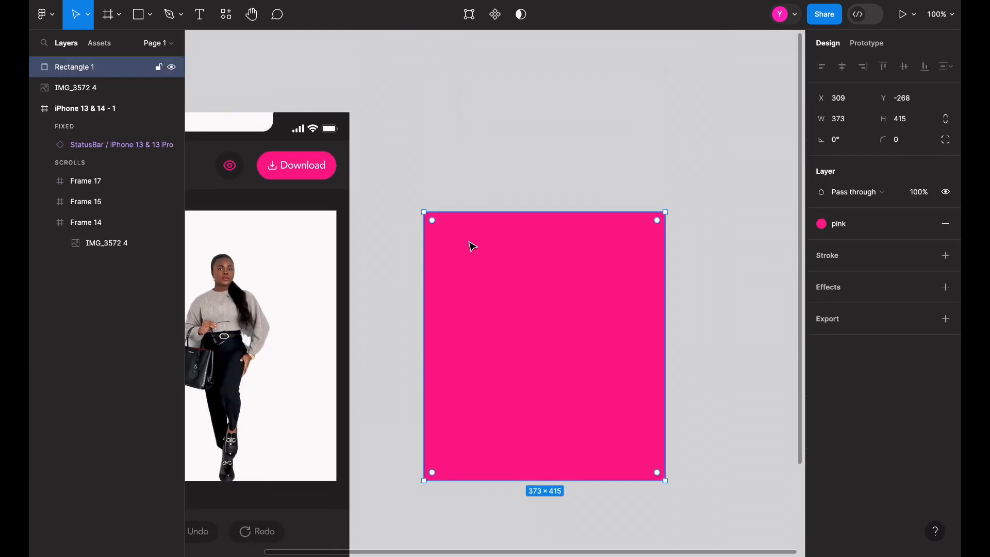
key(Delete)
click(526, 270)
key(Delete)
scroll(523, 269, down, 4)
scroll(523, 270, left, 4)
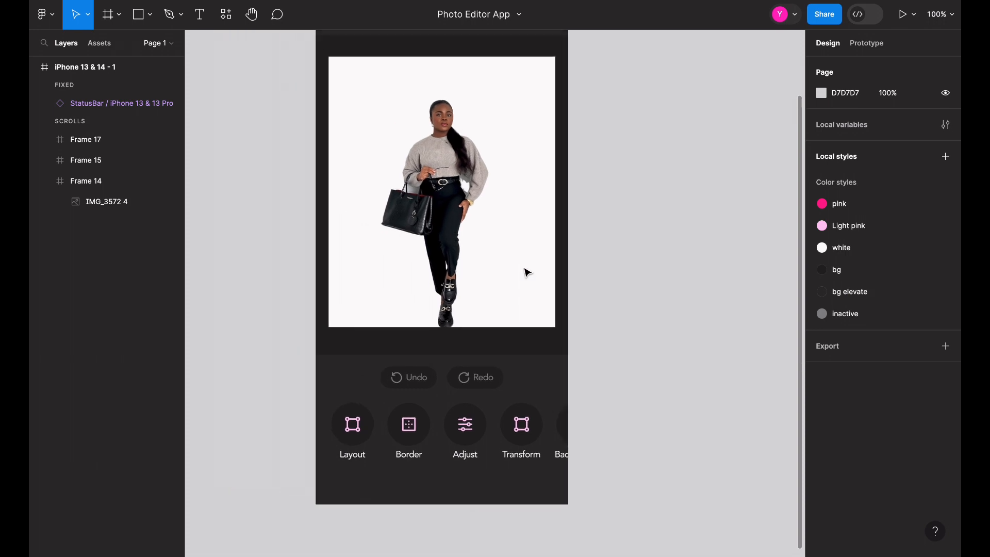
Step: Shift the cutout photo slightly inside the iPhone screen's white frame, and centre it again horizontally and vertically
click(470, 196)
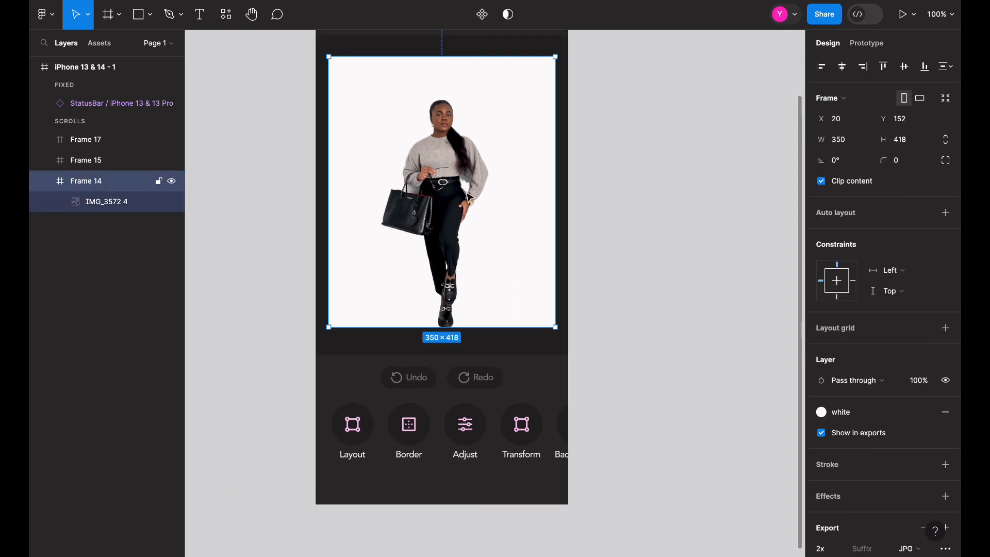
scroll(468, 195, up, 3)
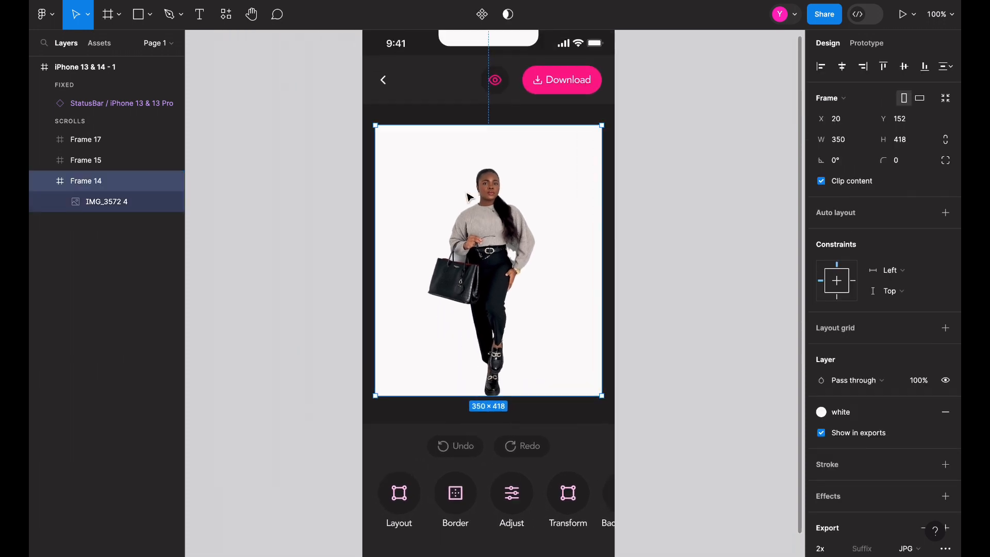
scroll(470, 206, up, 5)
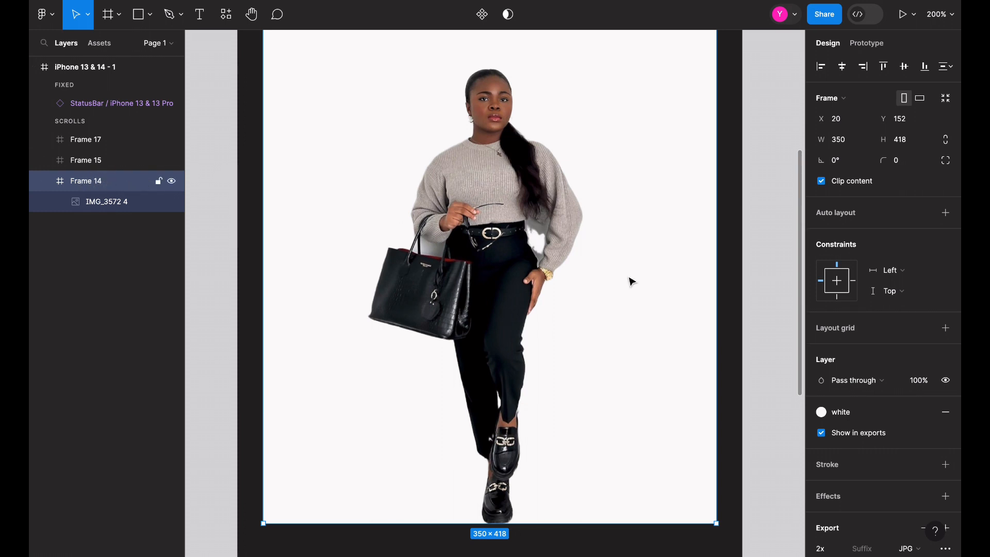
click(500, 358)
key(shift+0)
drag(474, 354, 381, 364)
click(842, 66)
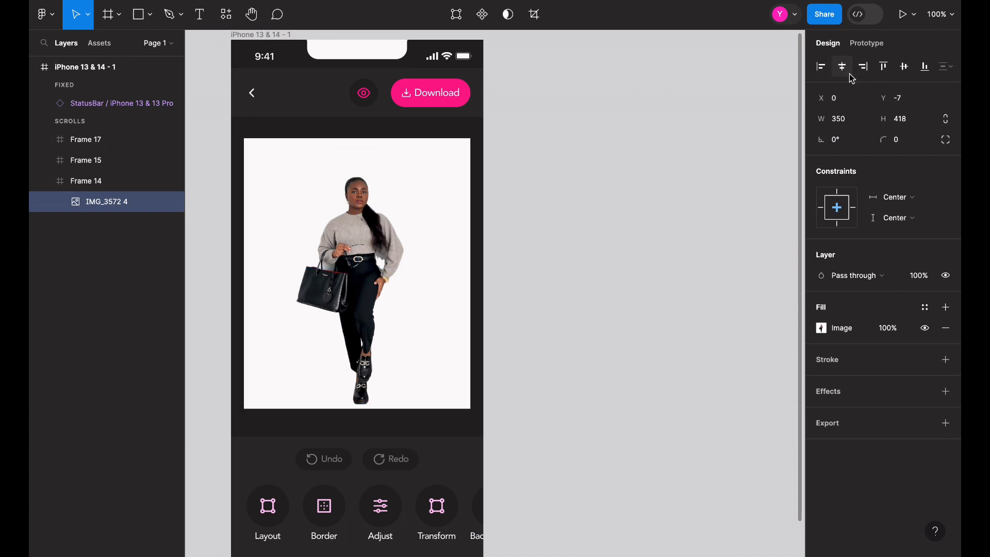
click(904, 66)
click(684, 169)
scroll(682, 168, left, 3)
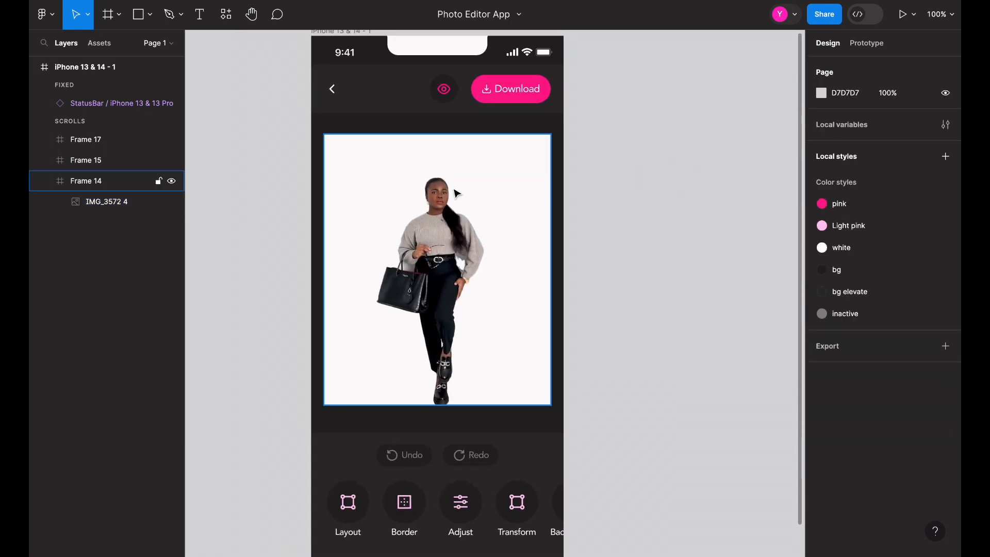
scroll(456, 194, down, 4)
scroll(456, 194, up, 3)
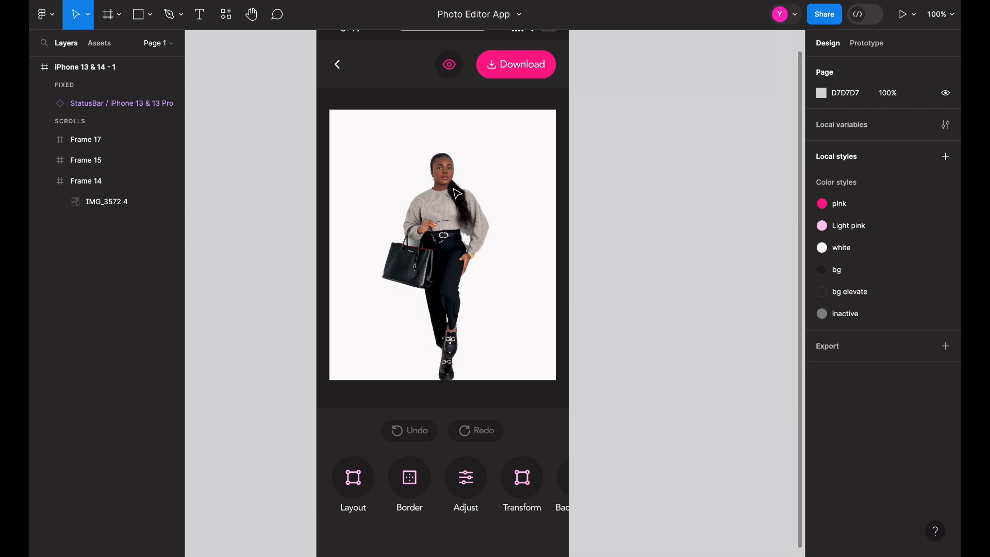
key(super+minus)
key(super+equal)
scroll(560, 144, up, 1)
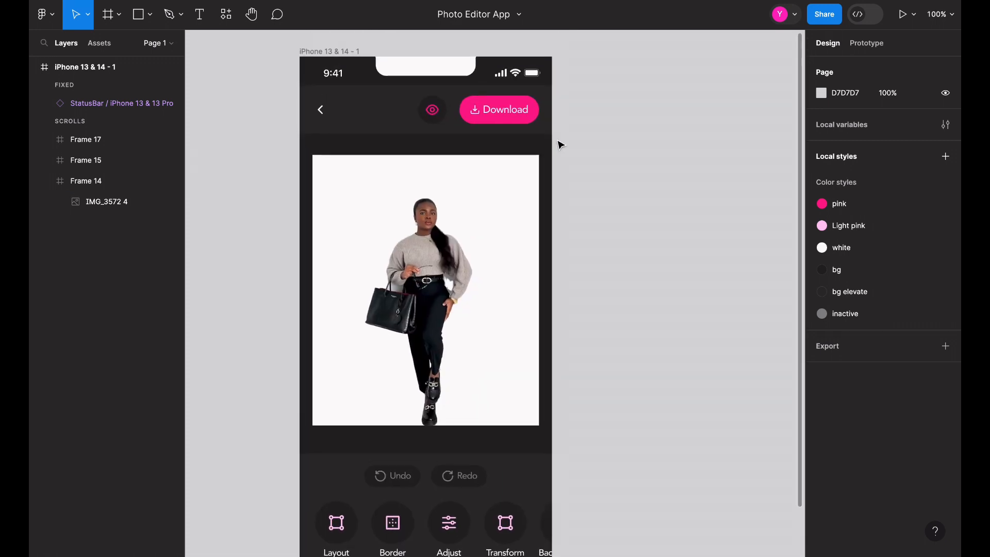
Step: Duplicate the iPhone screen frame directly below the original, at about X -196, Y 495
click(318, 55)
scroll(317, 54, down, 1)
scroll(316, 56, up, 1)
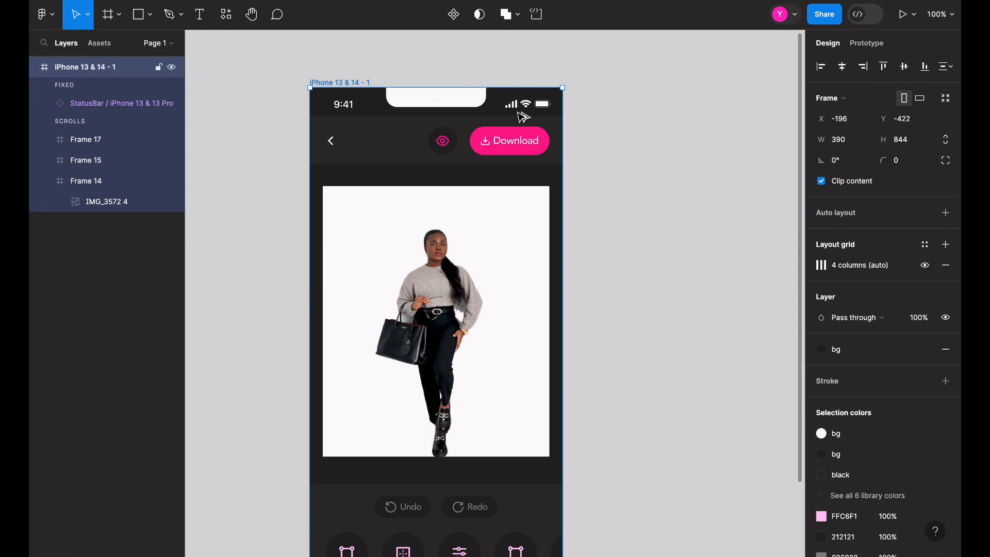
drag(349, 88, 362, 359)
scroll(362, 359, down, 4)
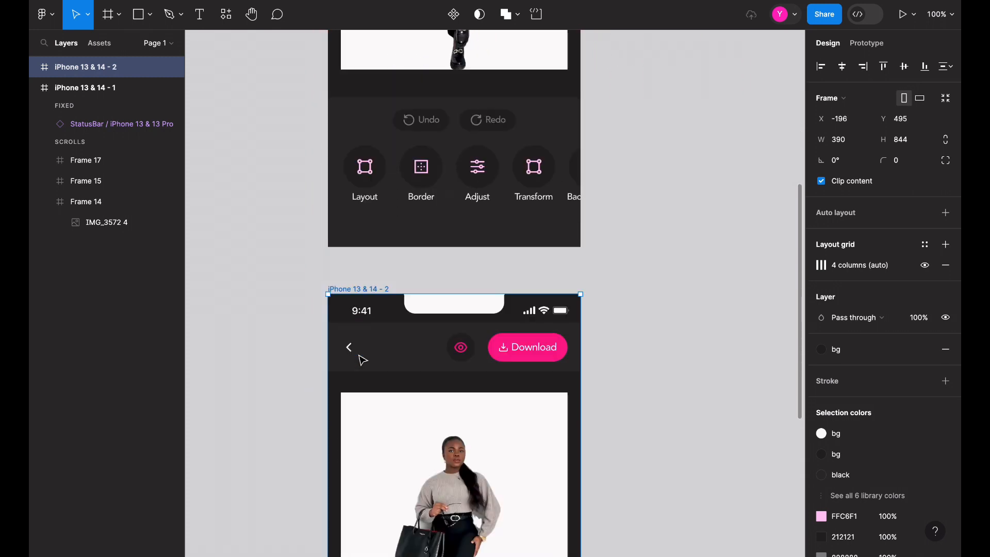
Step: Rename the copied screen's Layout, Border, Adjust and Transform labels to None, Round, Duo and Trio
scroll(363, 359, down, 3)
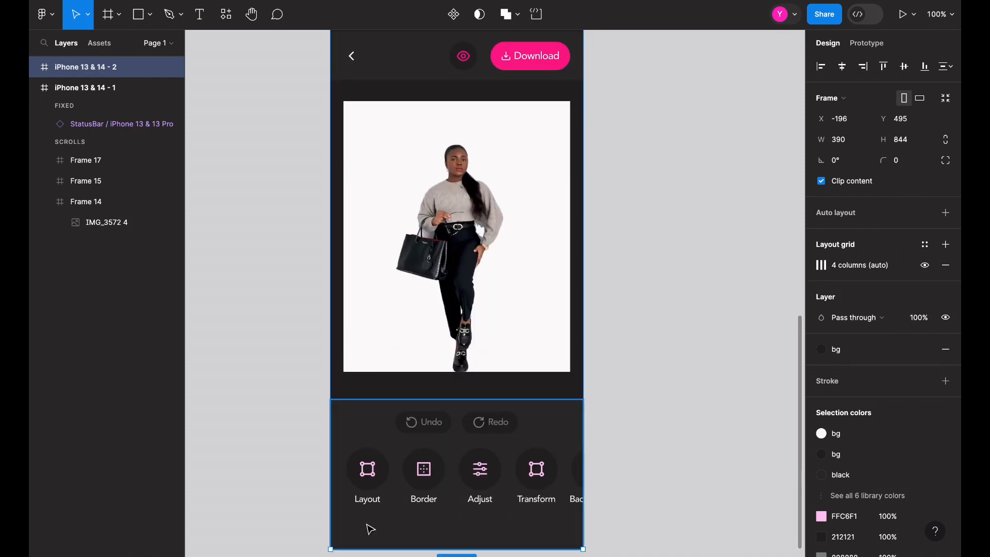
double_click(367, 499)
text(None)
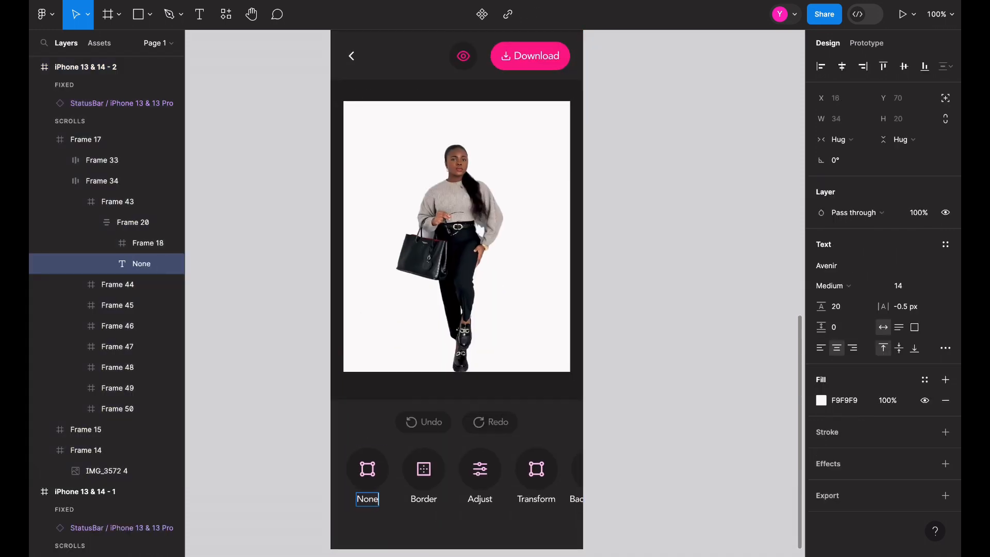
double_click(423, 500)
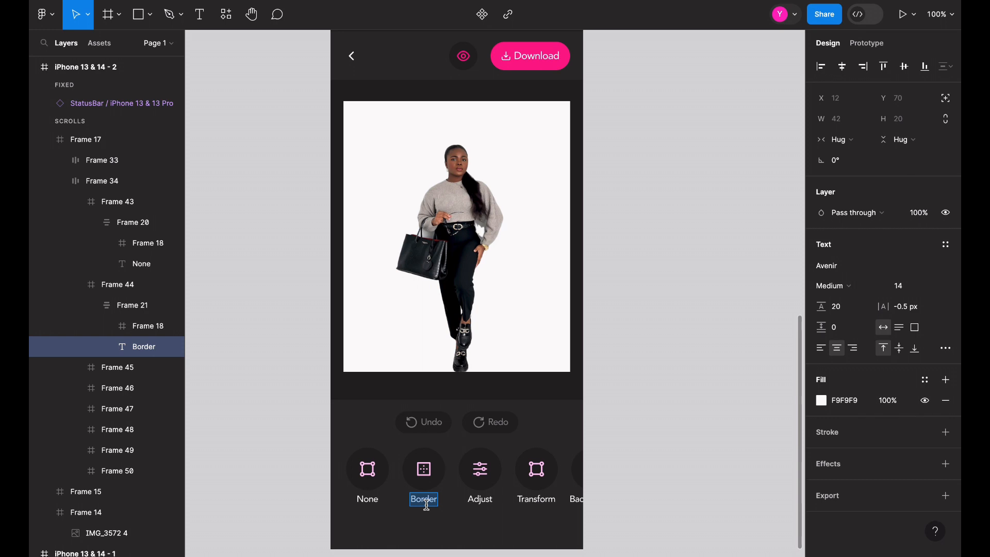
text(Round)
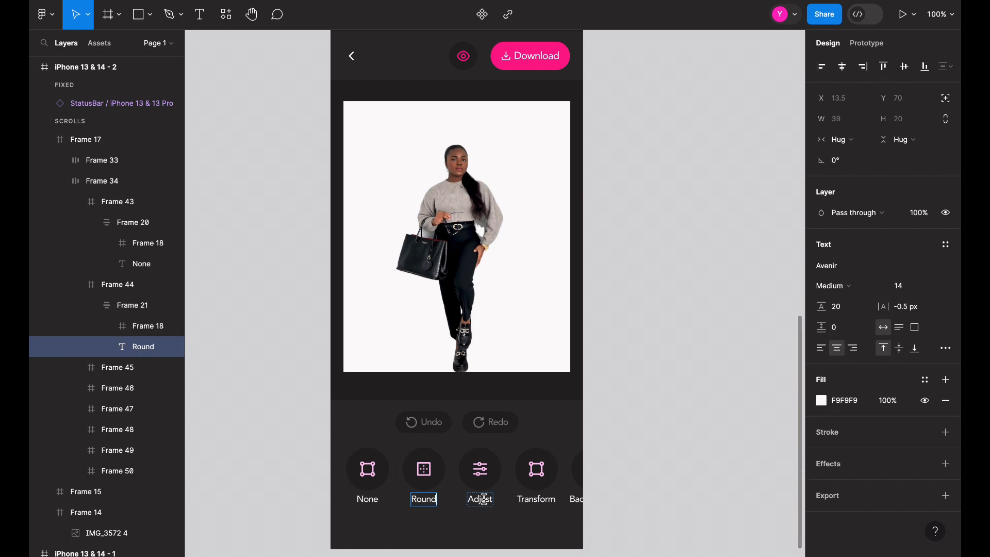
double_click(480, 499)
text(Duo)
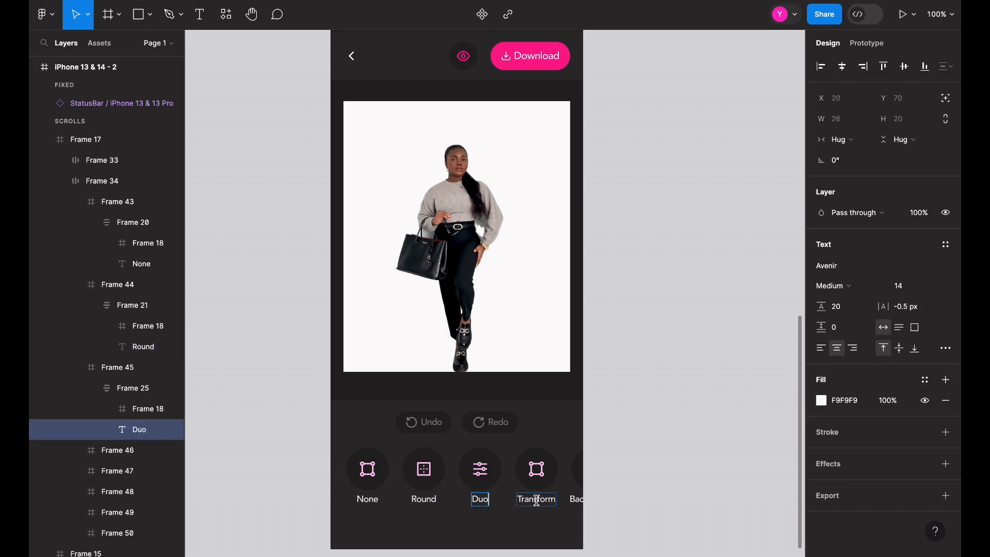
double_click(536, 499)
text(Trio)
key(Escape)
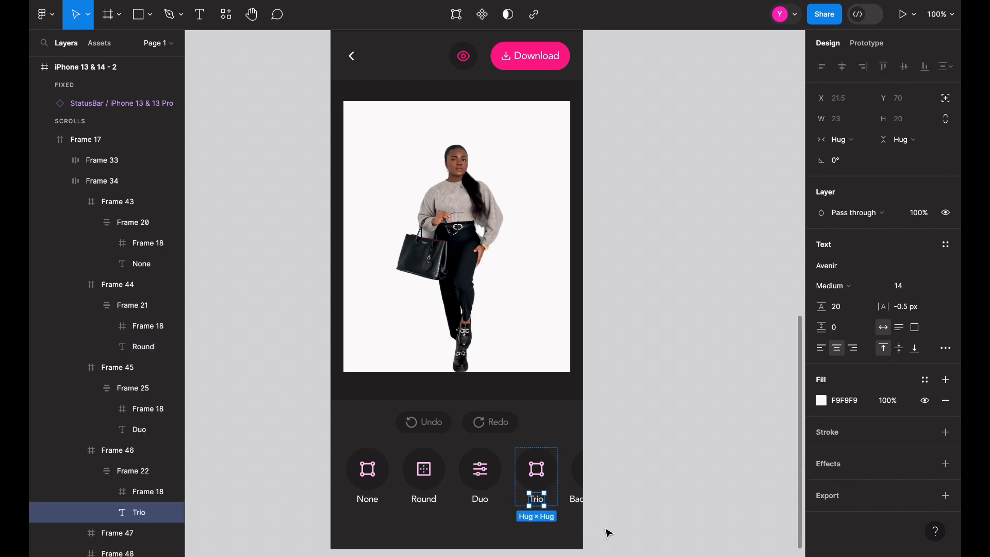
key(Escape)
Step: Delete the partly hidden fifth tool after Trio in the copied screen, and turn off content clipping for that screen frame
click(587, 487)
key(Delete)
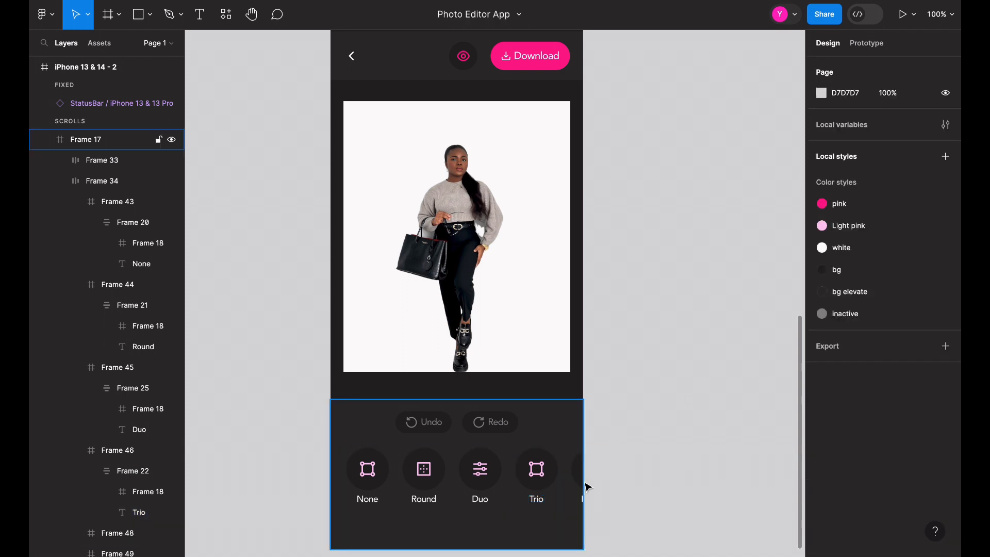
scroll(498, 181, up, 3)
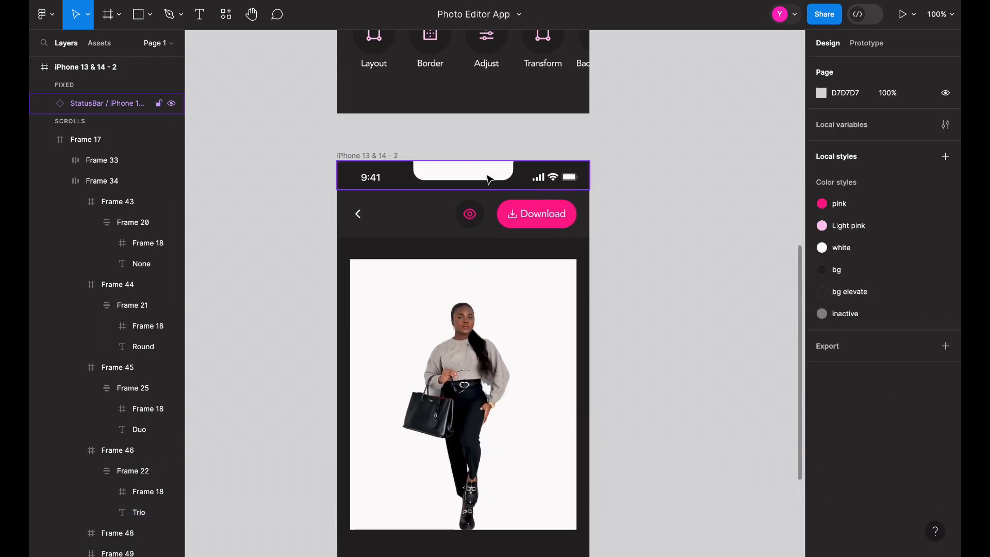
click(381, 155)
scroll(382, 158, down, 5)
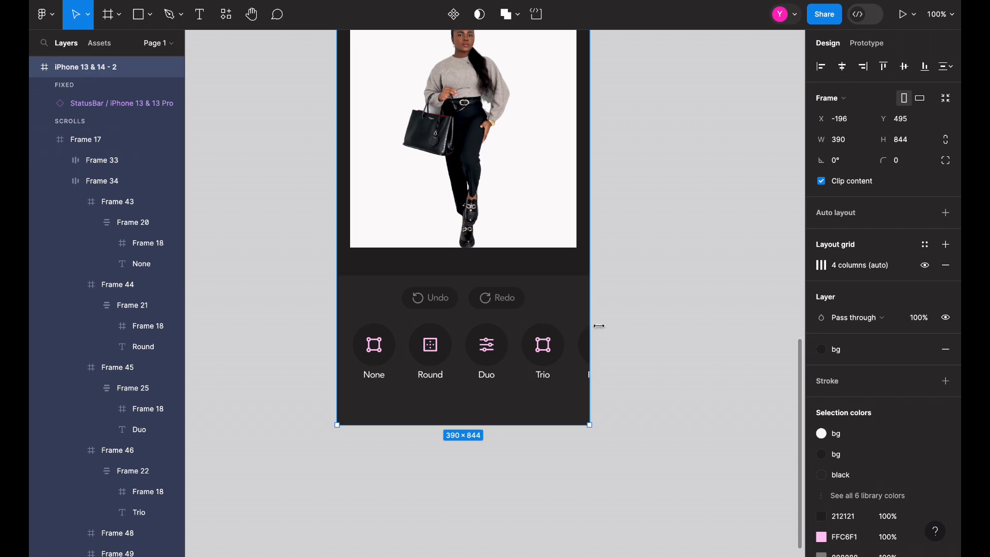
click(821, 181)
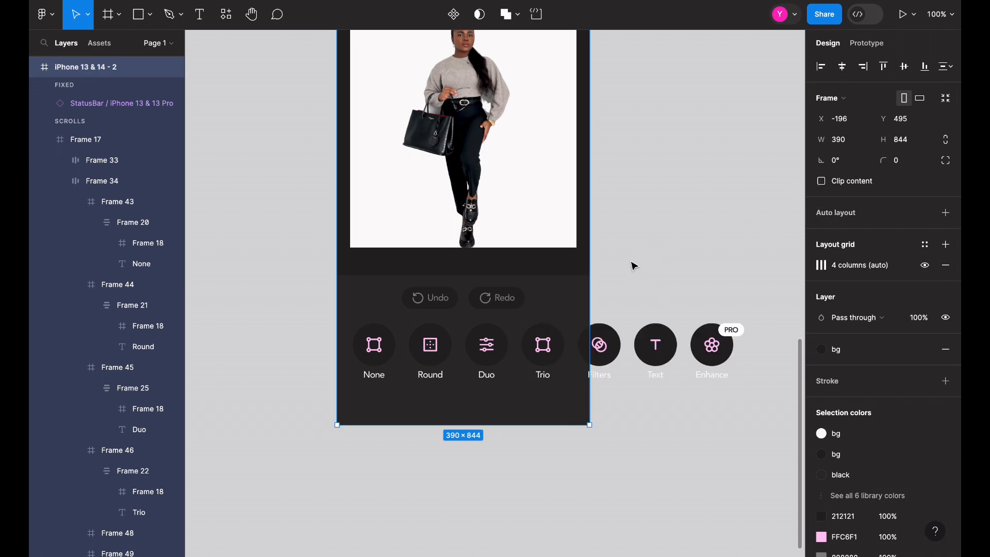
Step: Replace the None tool's icon with the Filters icon, and the Round tool's icon with the Text icon
double_click(599, 346)
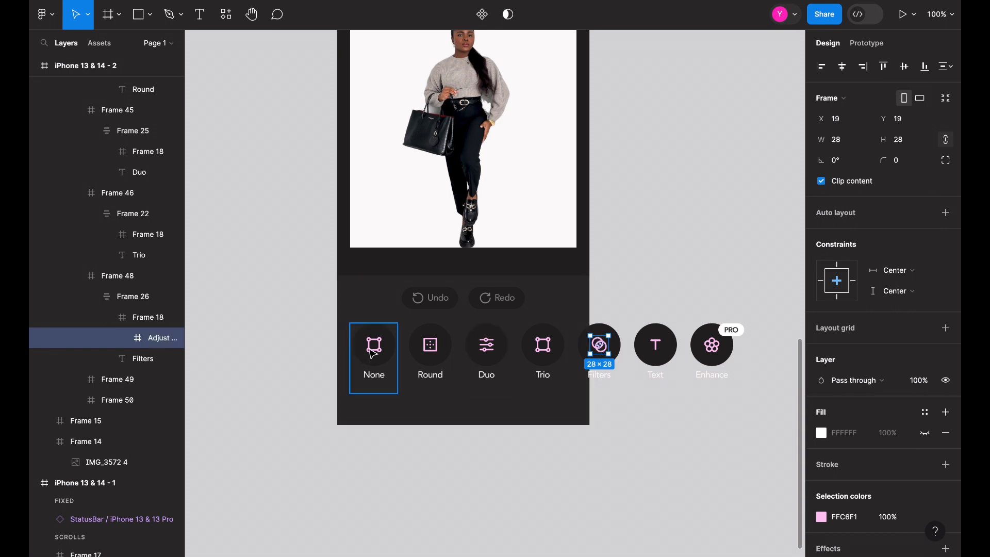
click(373, 354)
click(373, 354)
click(373, 353)
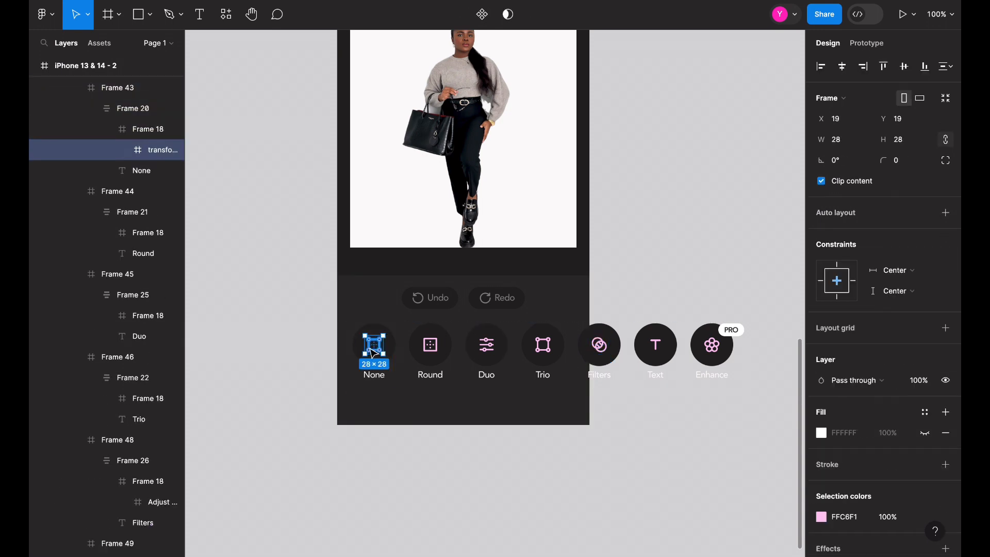
click(666, 353)
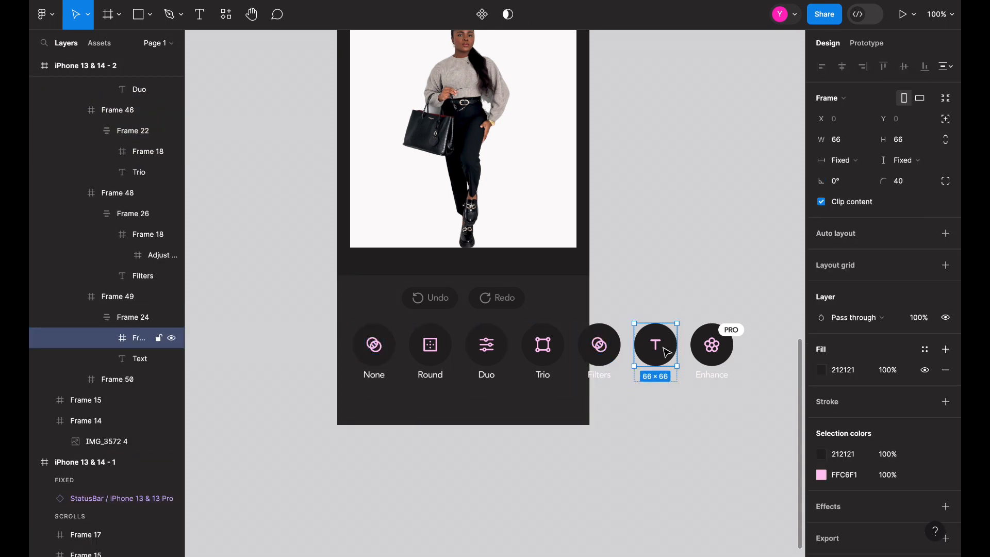
click(666, 353)
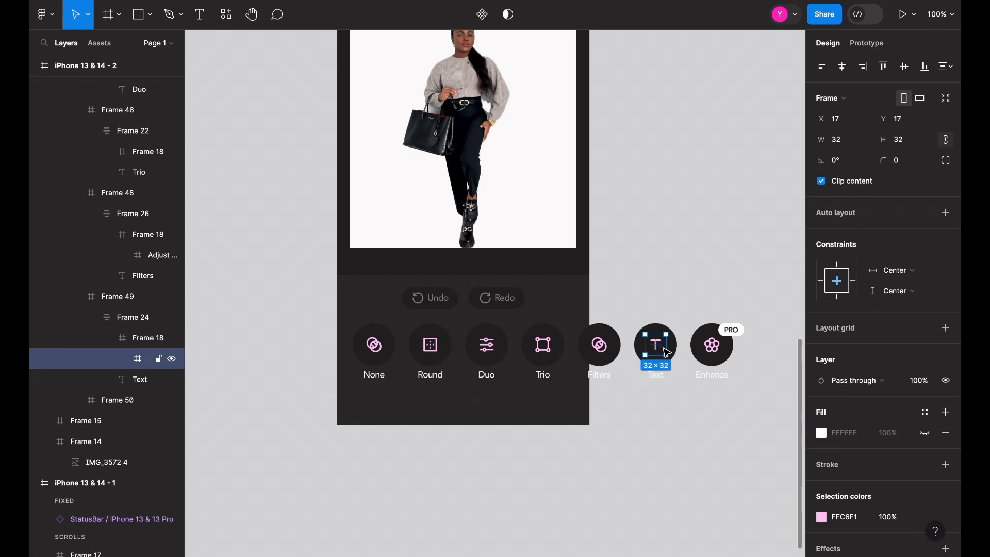
click(431, 353)
click(431, 354)
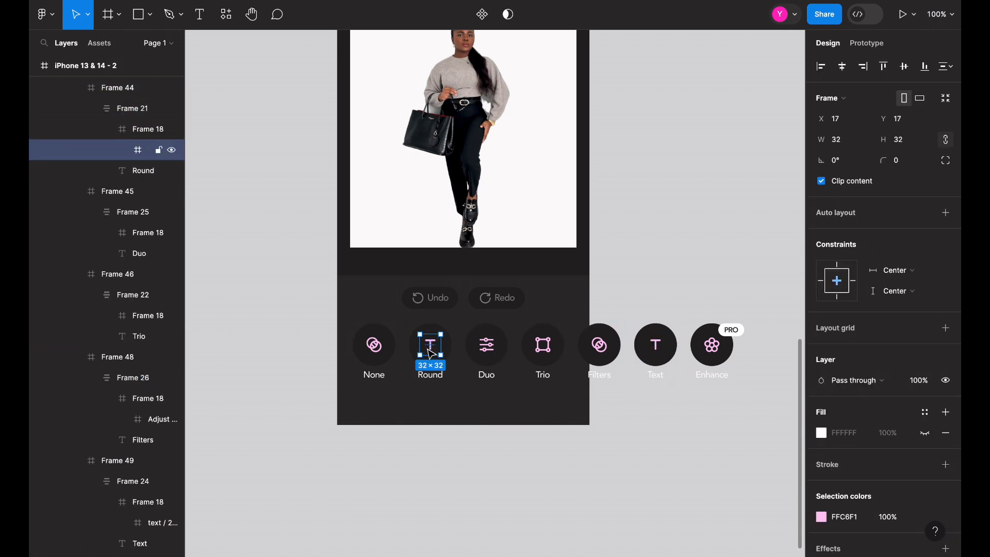
Step: Try to replace the Duo tool's icon with a copy of the Enhance tool's icon
click(722, 351)
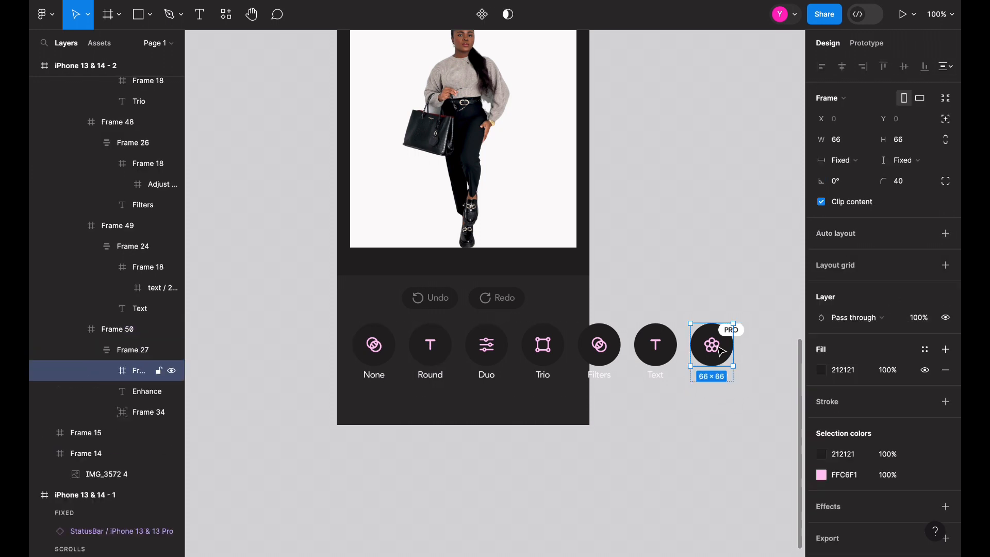
click(493, 347)
click(493, 347)
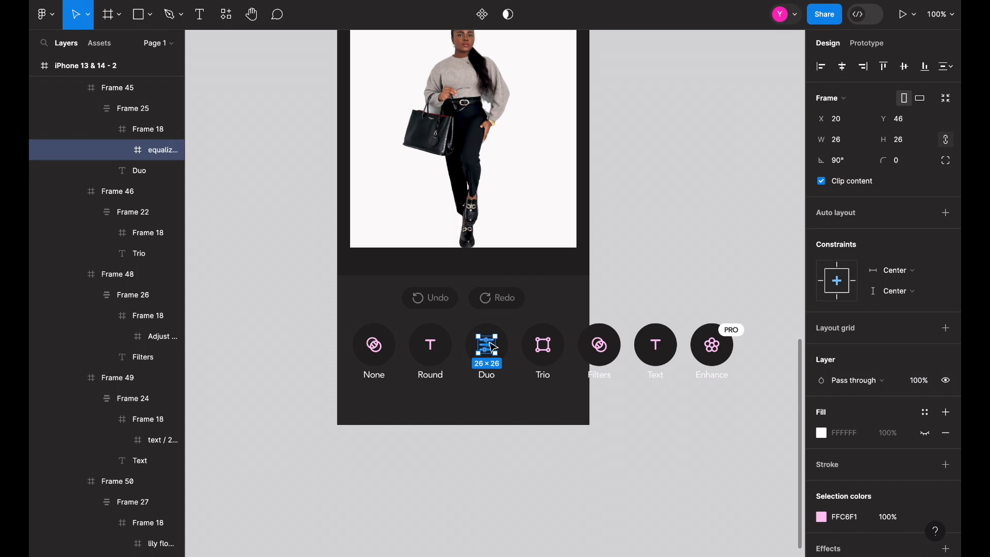
key(ctrl+shift+c)
key(shift+Return)
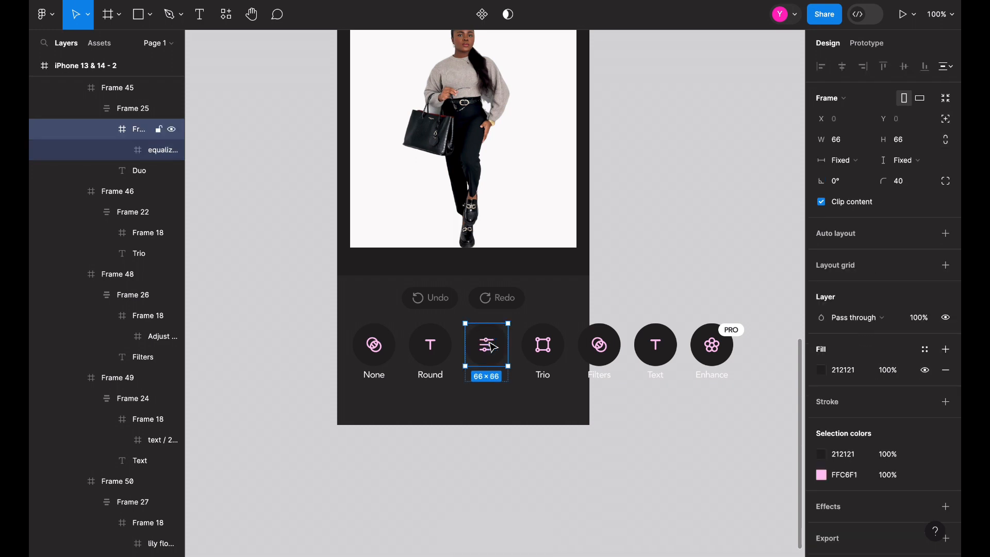
key(Return)
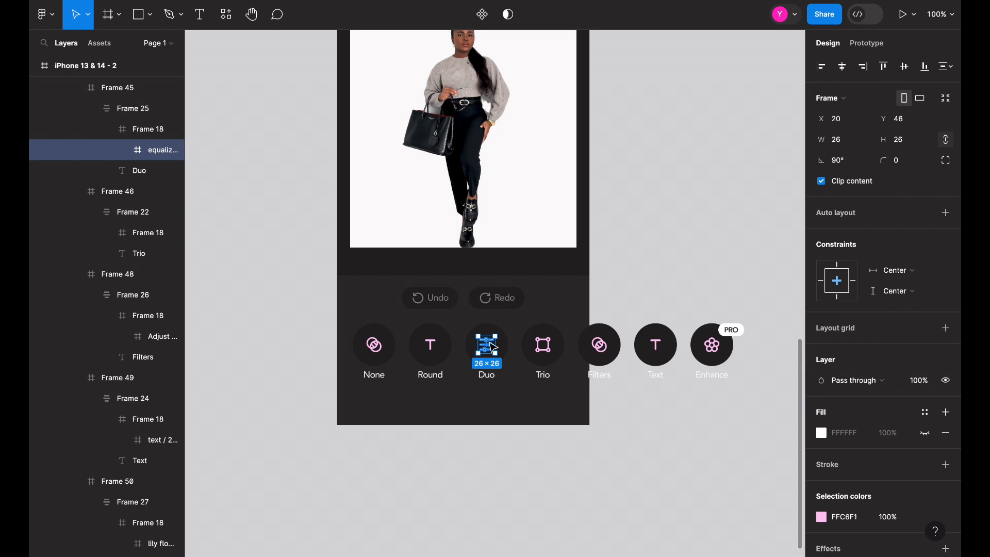
key(ctrl+shift+r)
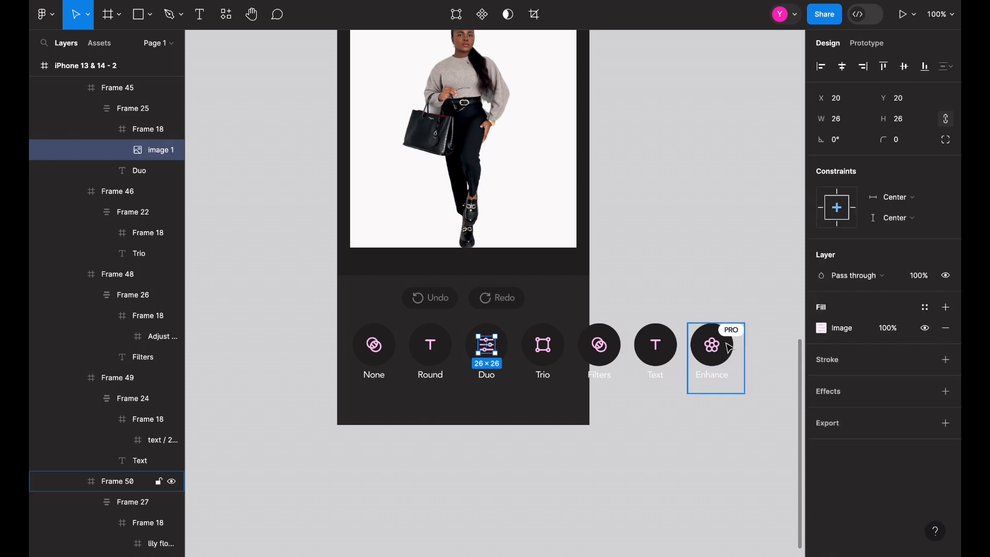
Step: Copy the flower icon inside the Enhance tool and replace the image in the Duo tool with it
double_click(704, 345)
double_click(704, 344)
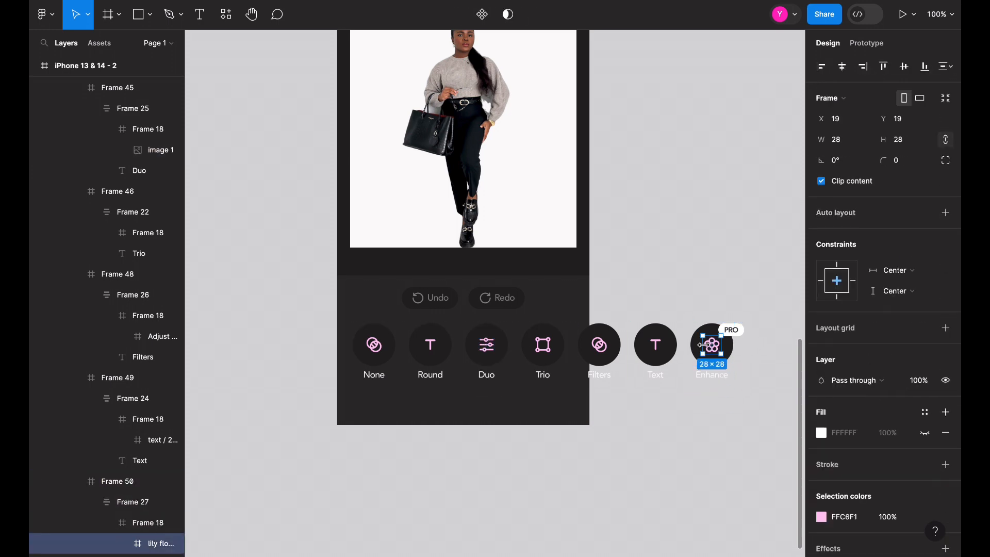
double_click(488, 350)
double_click(487, 351)
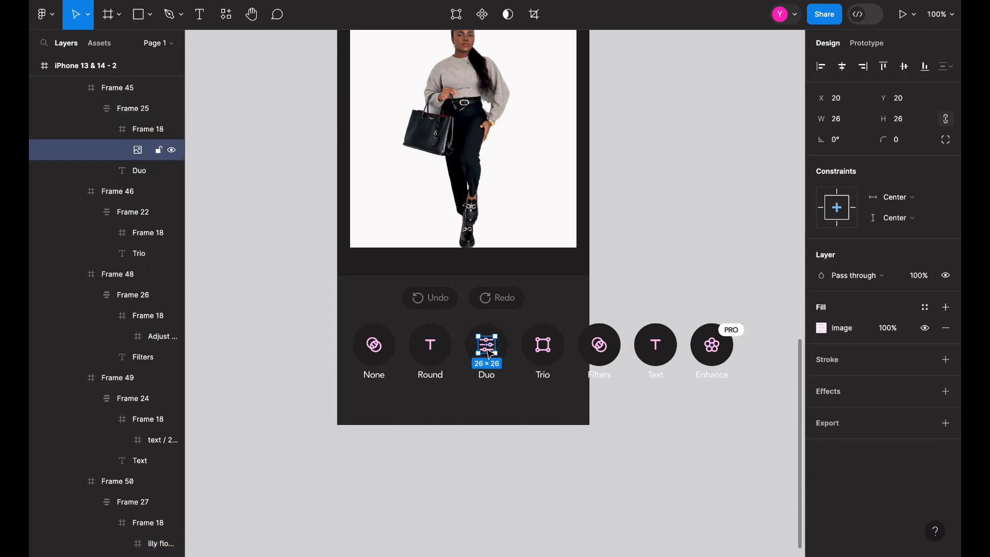
key(ctrl+shift+r)
Step: Delete the Filters, Text and Enhance tools that extend beyond the copied screen
click(711, 349)
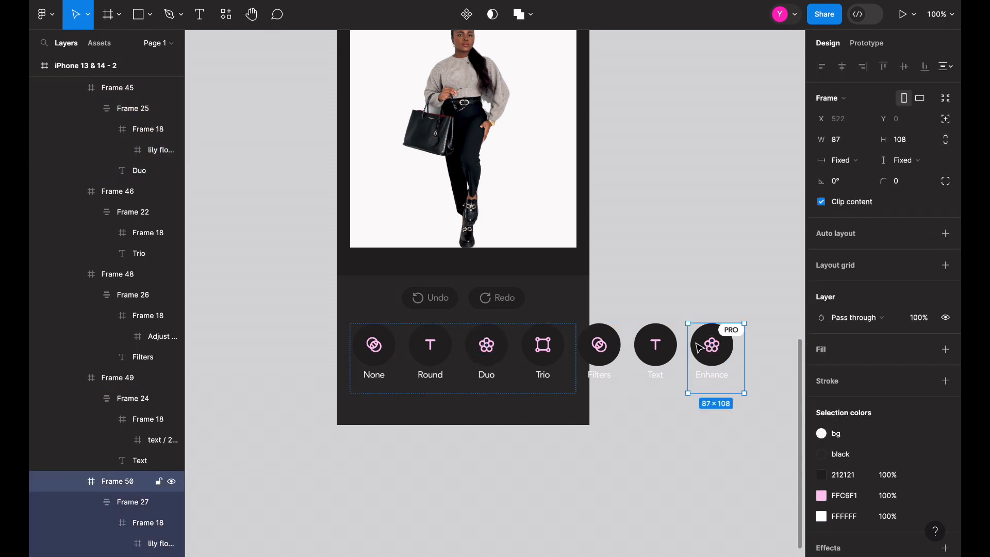
shift+click(664, 364)
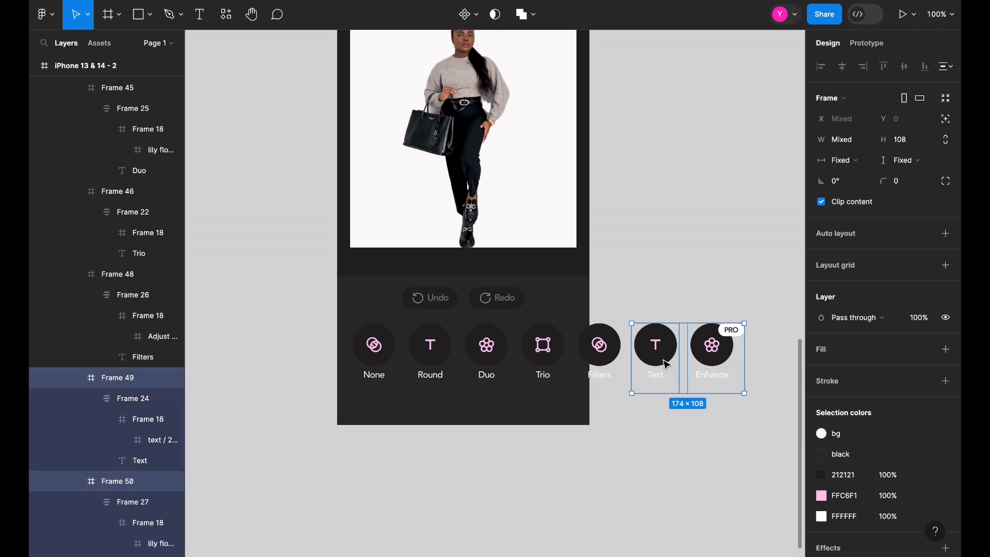
shift+click(616, 366)
key(Delete)
Step: Draw a circle about 12 × 12 centred below the None label, inside that tool's frame, at about X 31, Y 95
scroll(614, 364, up, 5)
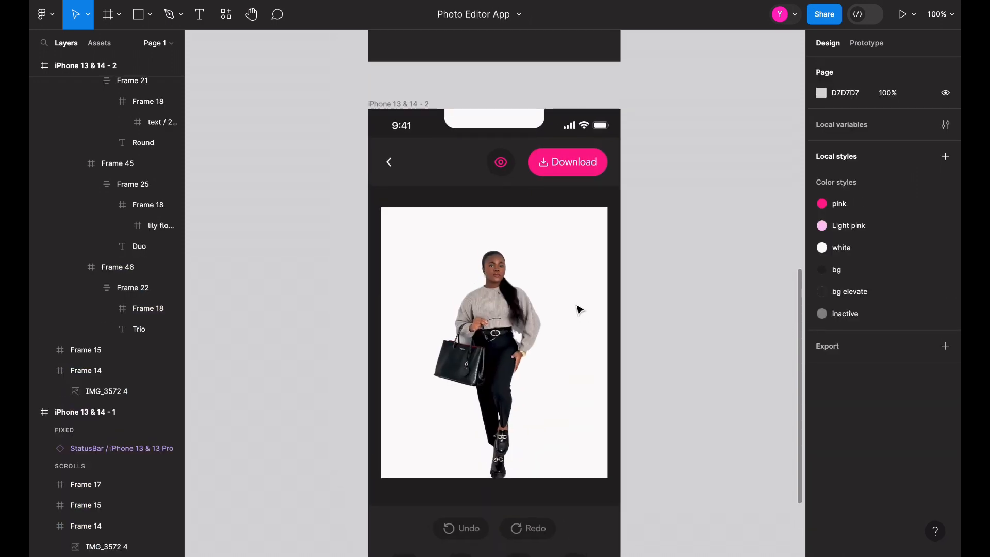
scroll(416, 106, down, 5)
click(424, 337)
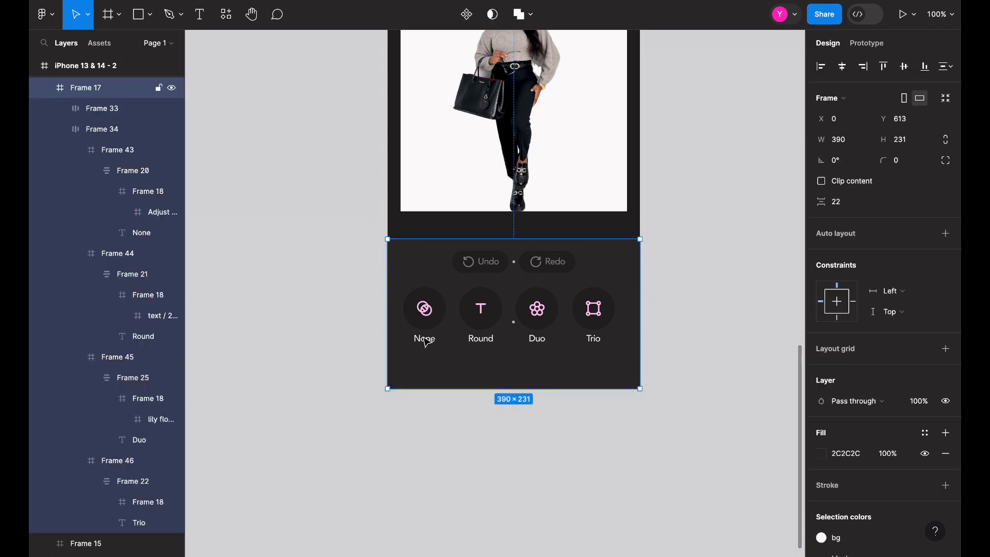
click(425, 341)
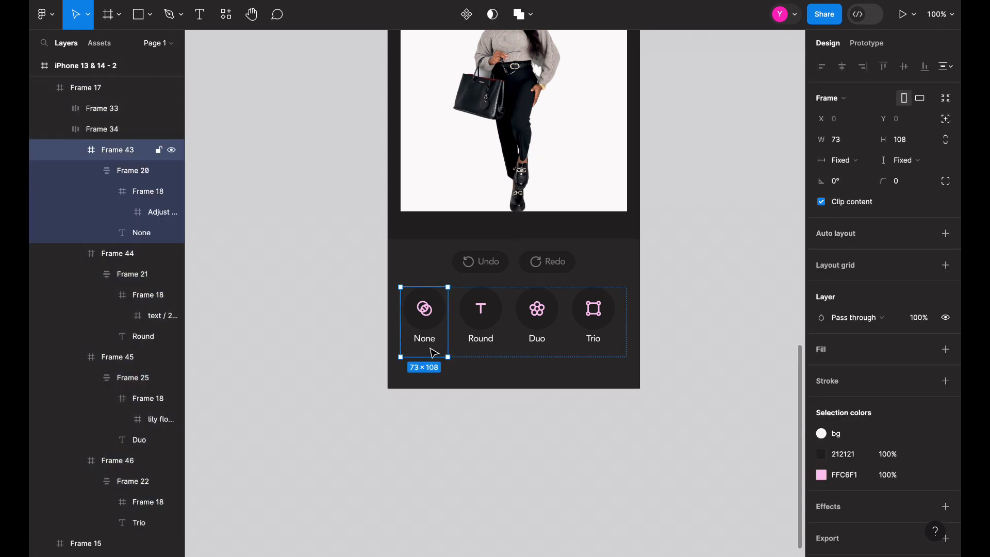
key(o)
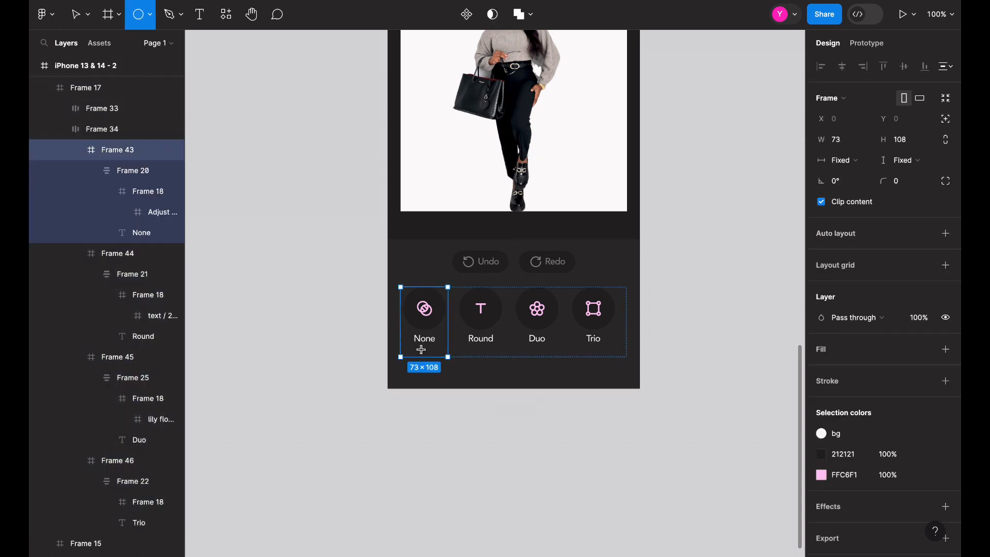
drag(421, 350, 432, 359)
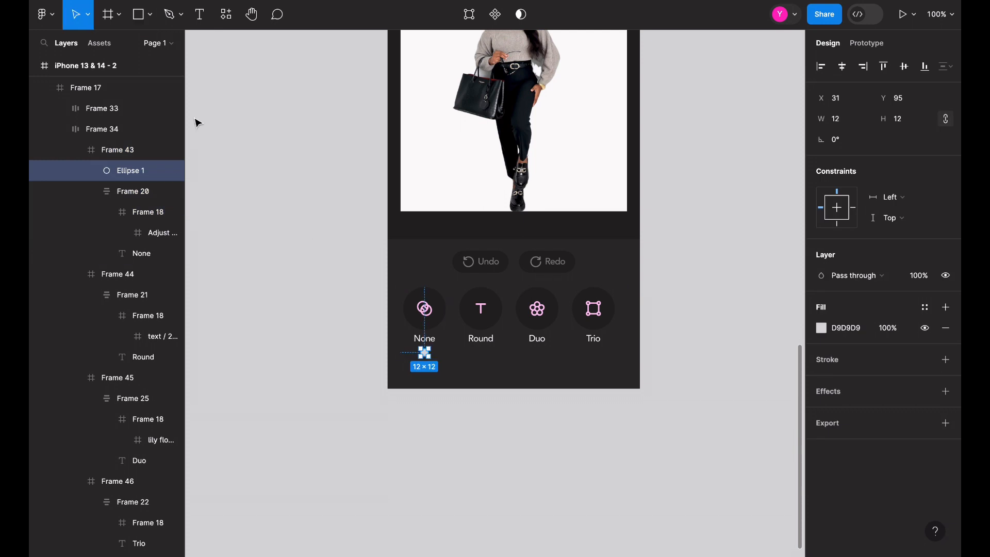
click(151, 17)
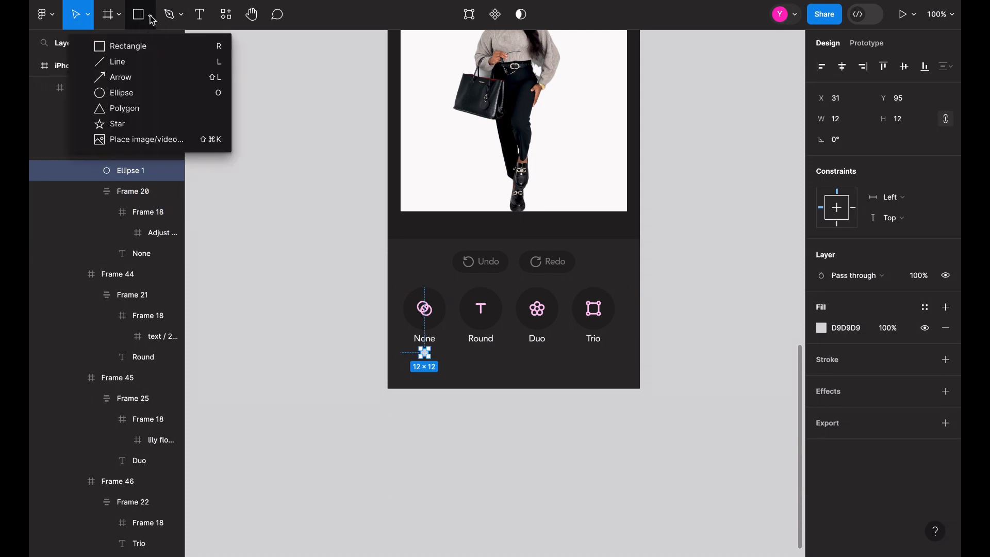
click(151, 15)
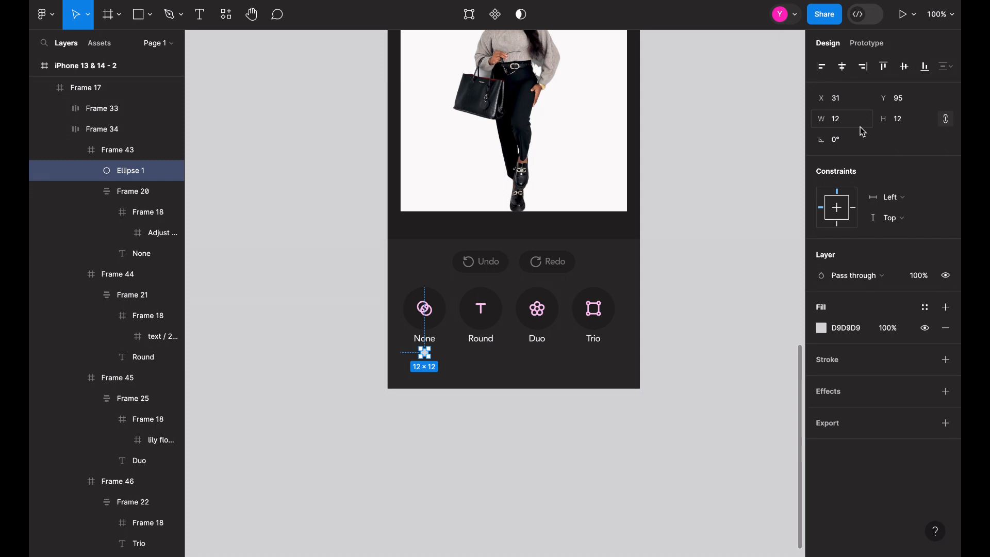
Step: Draw an ellipse about 310 × 394 on the empty canvas beside the second screen, fill it with the white style, and delete it
click(765, 179)
scroll(764, 179, right, 10)
scroll(764, 179, up, 5)
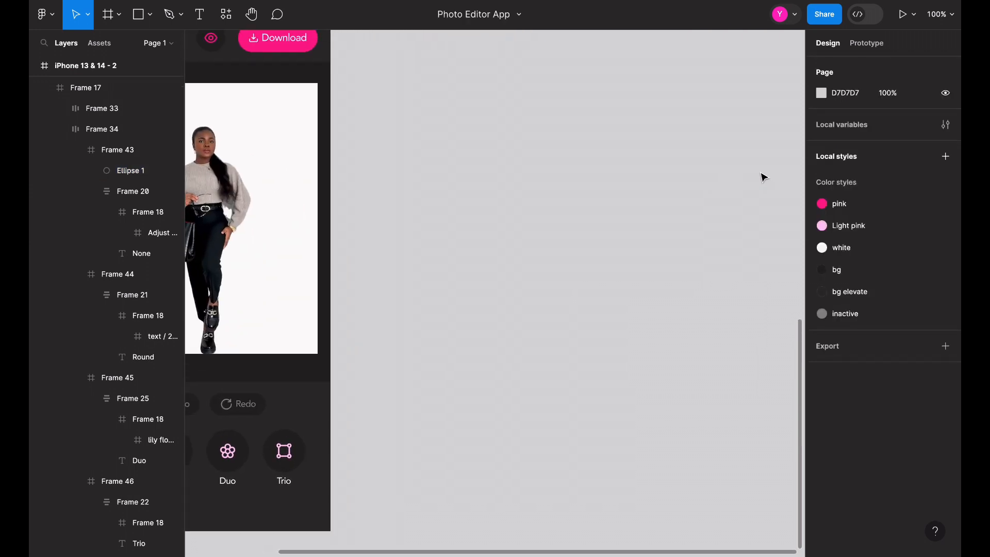
key(o)
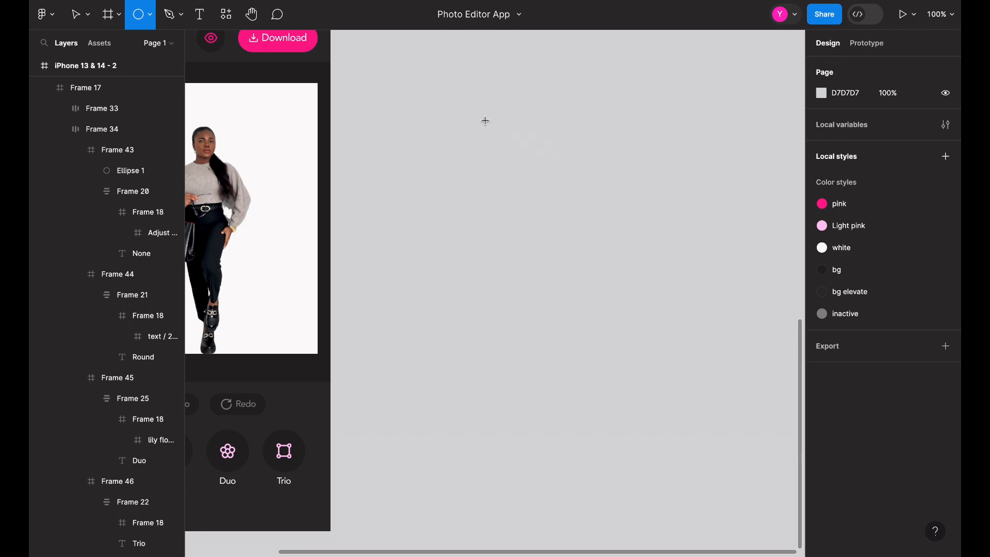
drag(484, 120, 685, 376)
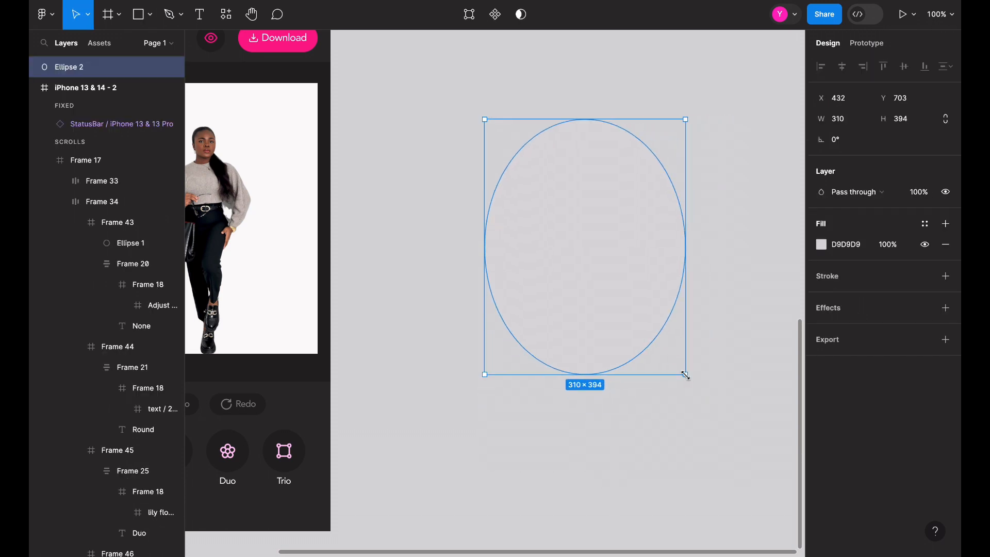
click(924, 224)
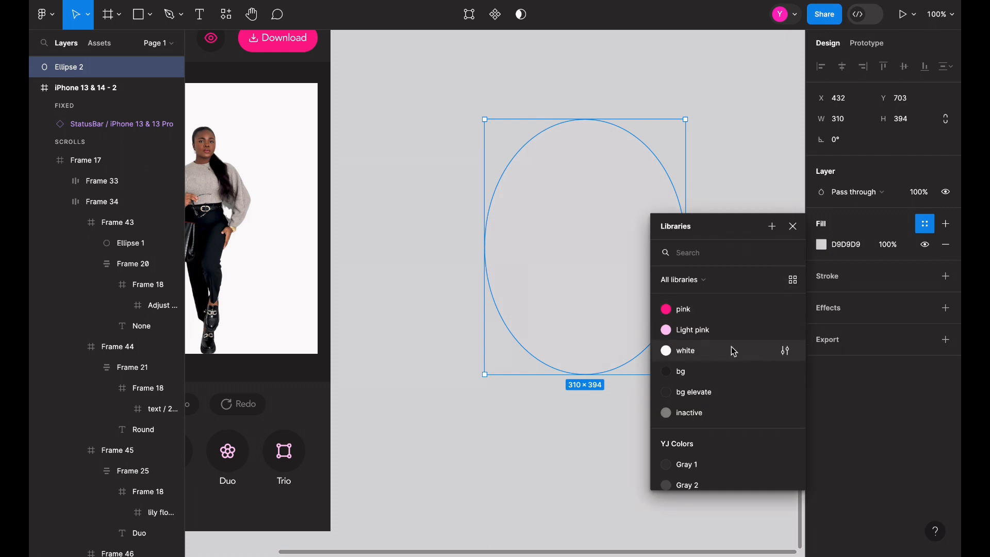
click(731, 346)
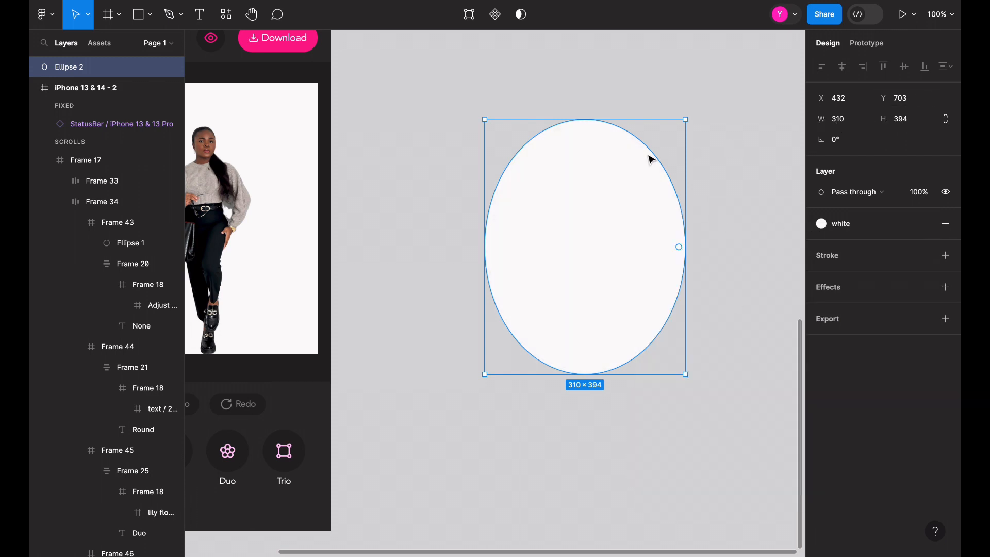
key(Delete)
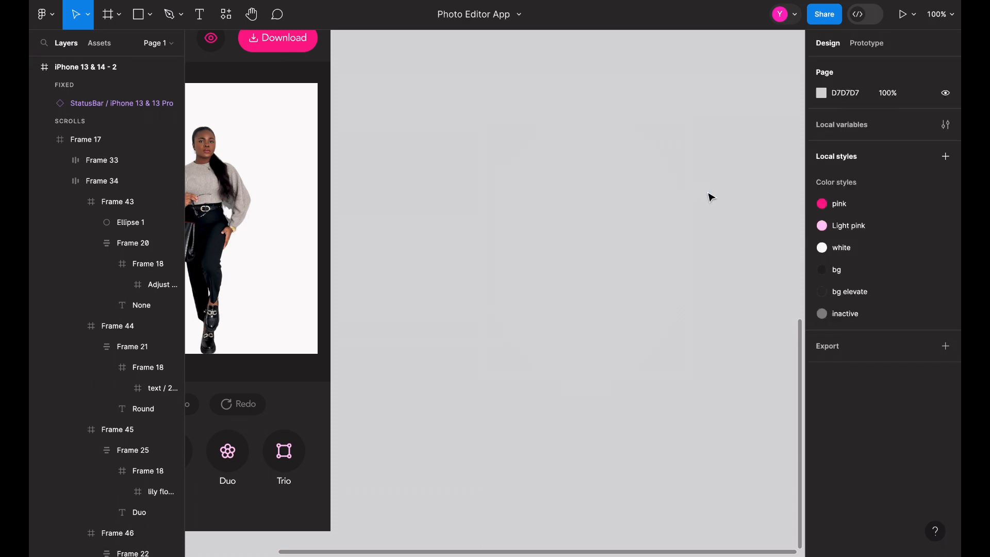
Step: Draw a circle about 280 × 280 on the empty canvas, apply the white style as its fill, and delete it
key(o)
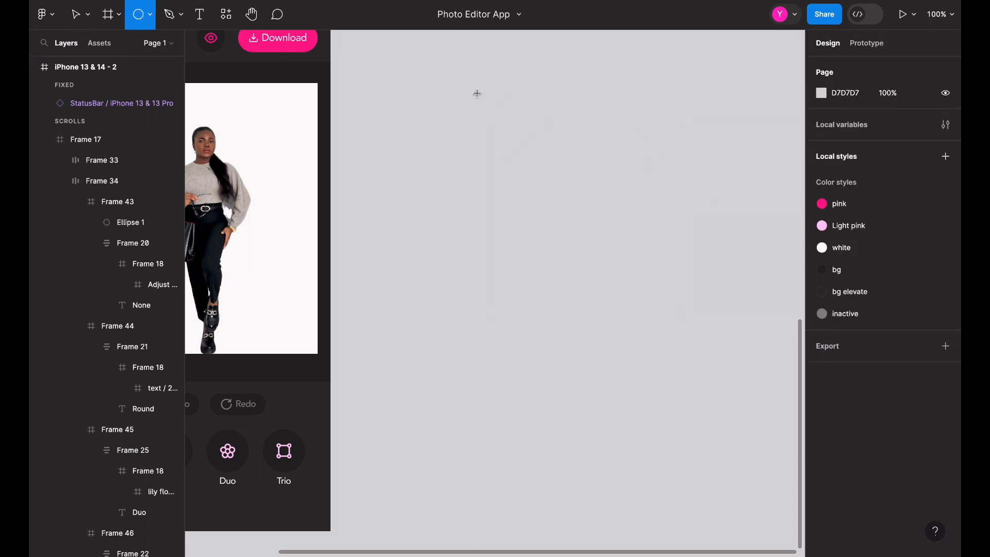
drag(477, 93, 642, 274)
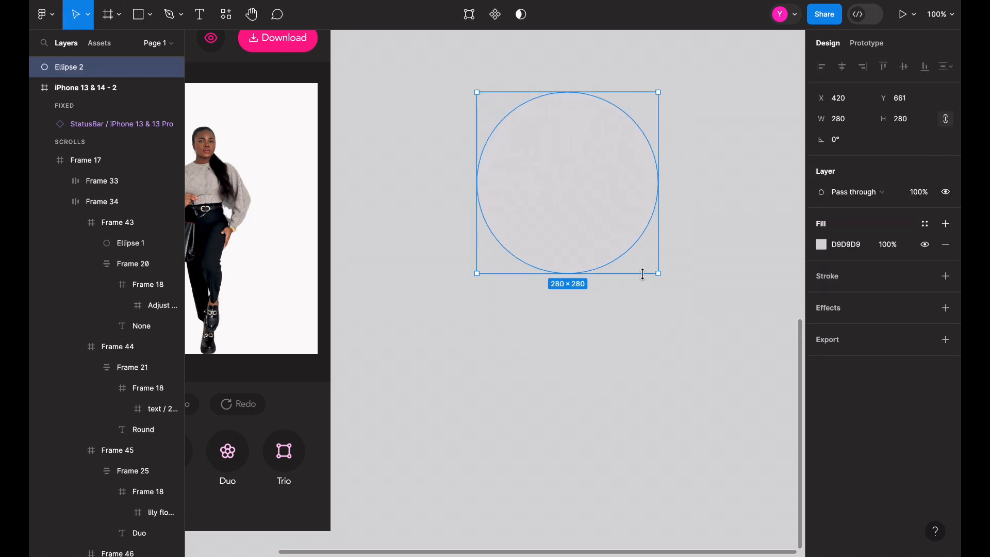
click(924, 223)
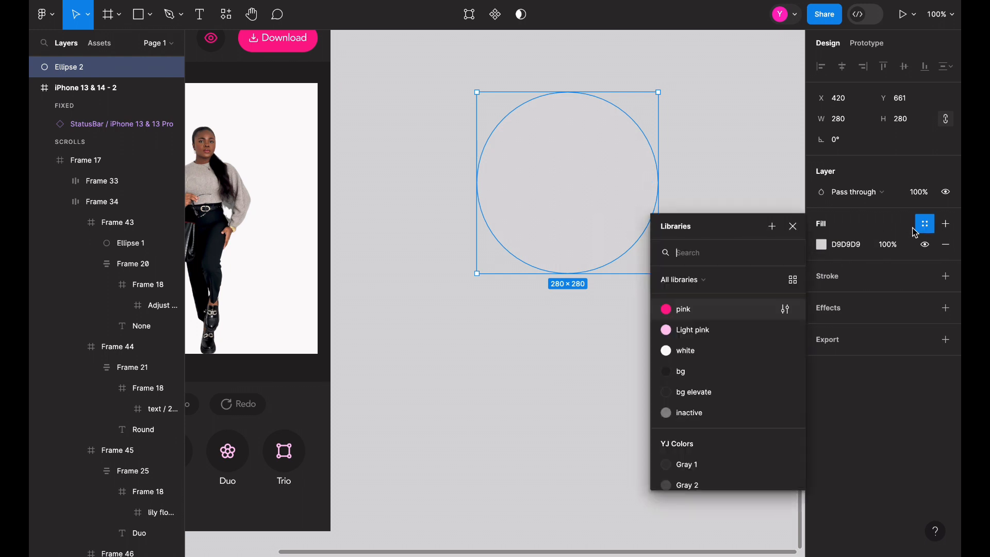
click(697, 353)
click(610, 345)
click(601, 170)
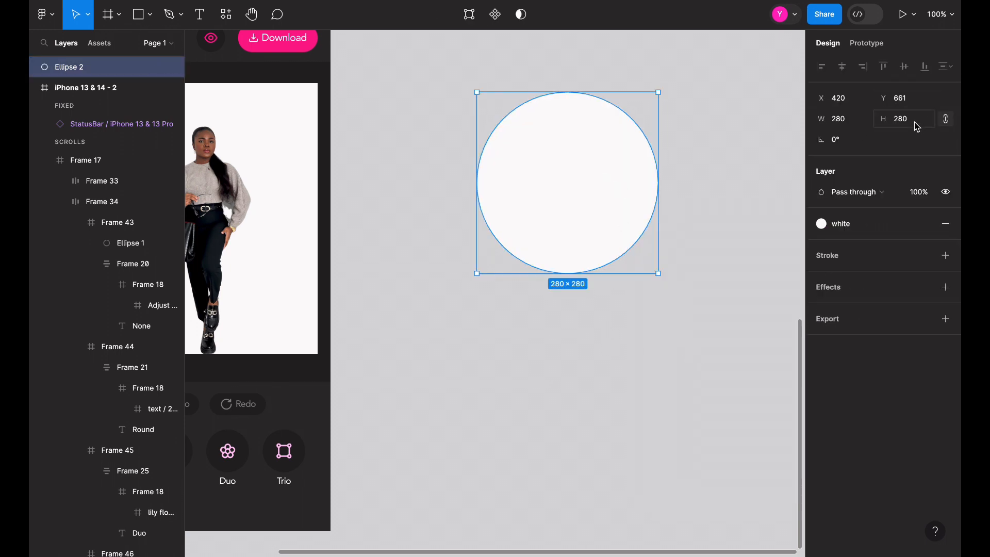
key(Delete)
Step: Centre the small circle below None horizontally in its tool frame and fill it with the pink colour style
scroll(690, 134, left, 5)
scroll(691, 134, down, 3)
key(ctrl+equal)
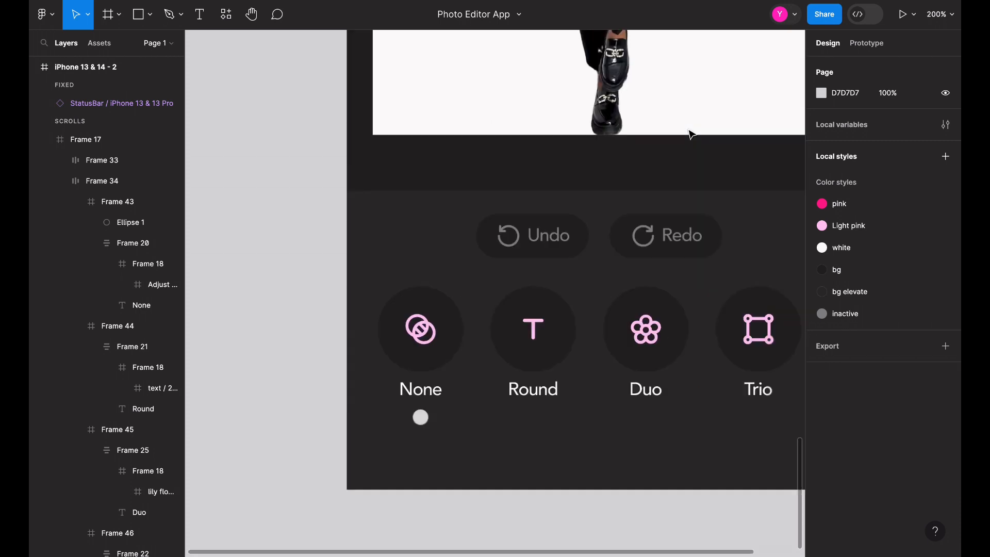
click(428, 418)
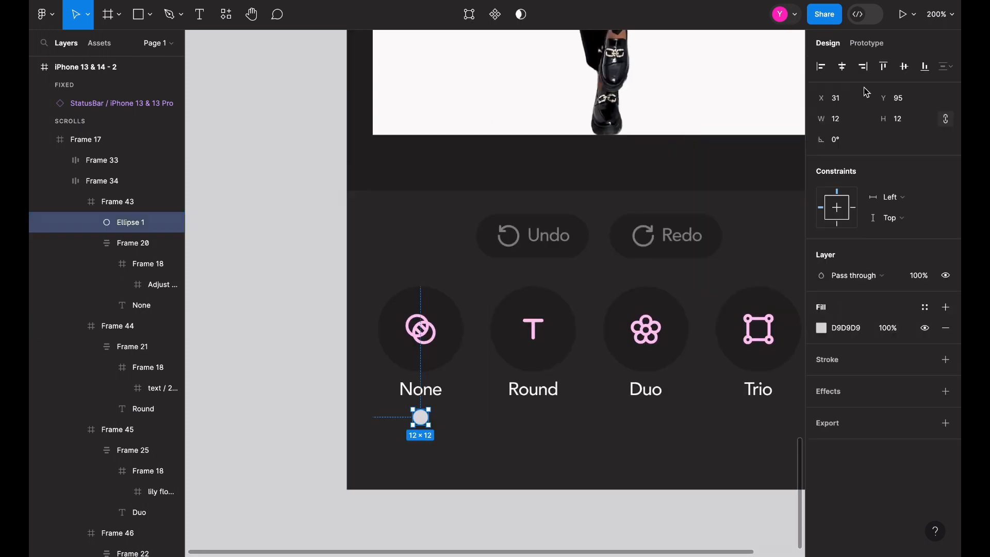
click(842, 66)
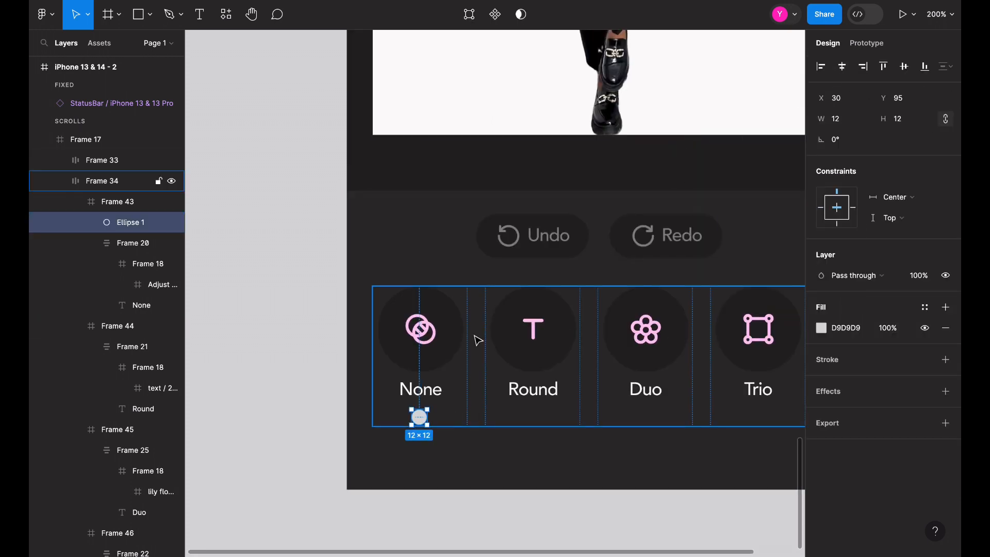
click(926, 307)
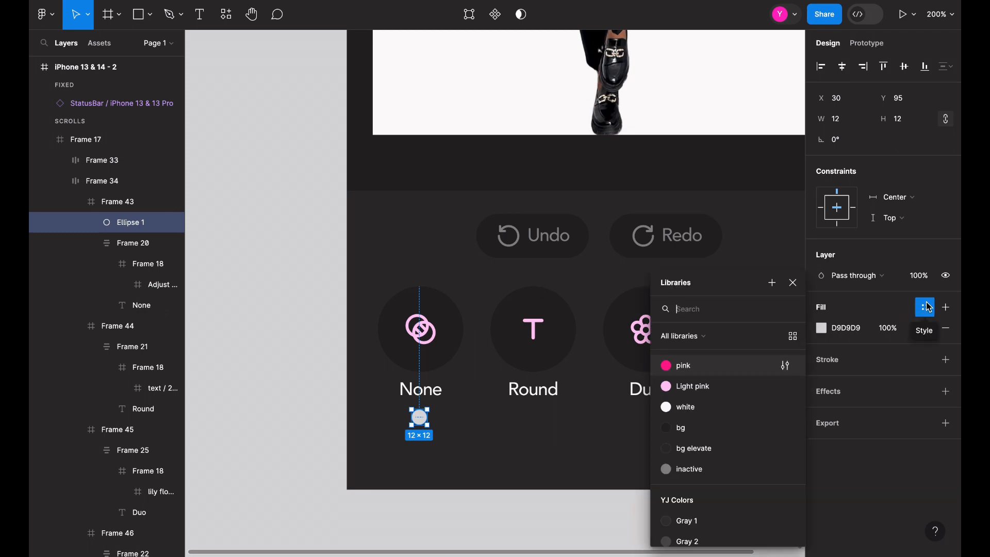
click(736, 376)
click(568, 453)
Step: Nudge the pink circle below None up to Y 94
scroll(567, 453, down, 5)
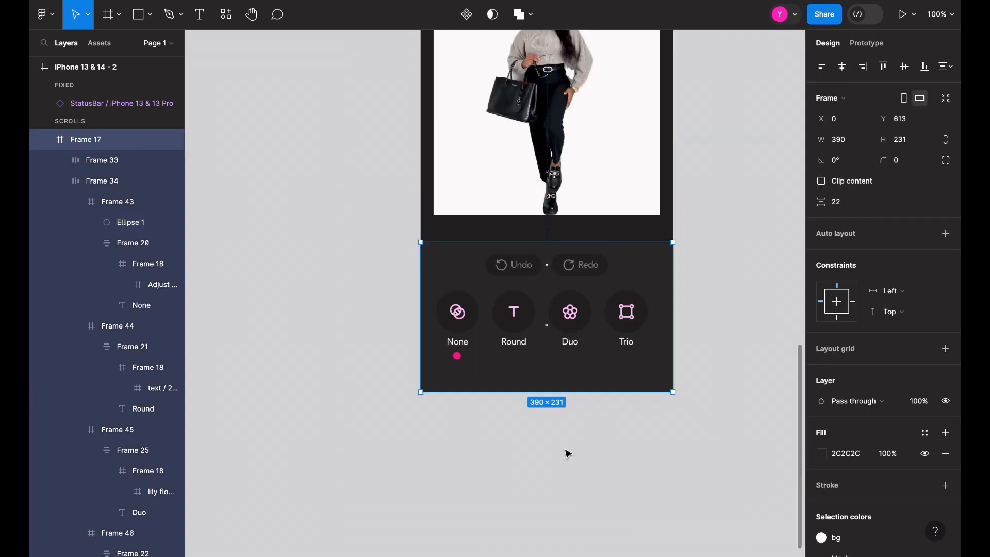
scroll(566, 452, down, 5)
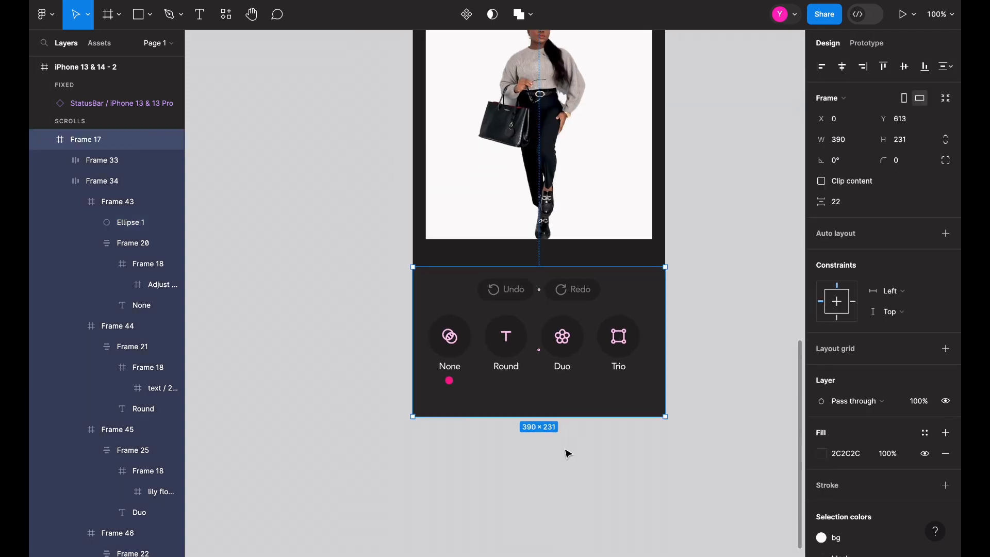
click(448, 380)
key(Up)
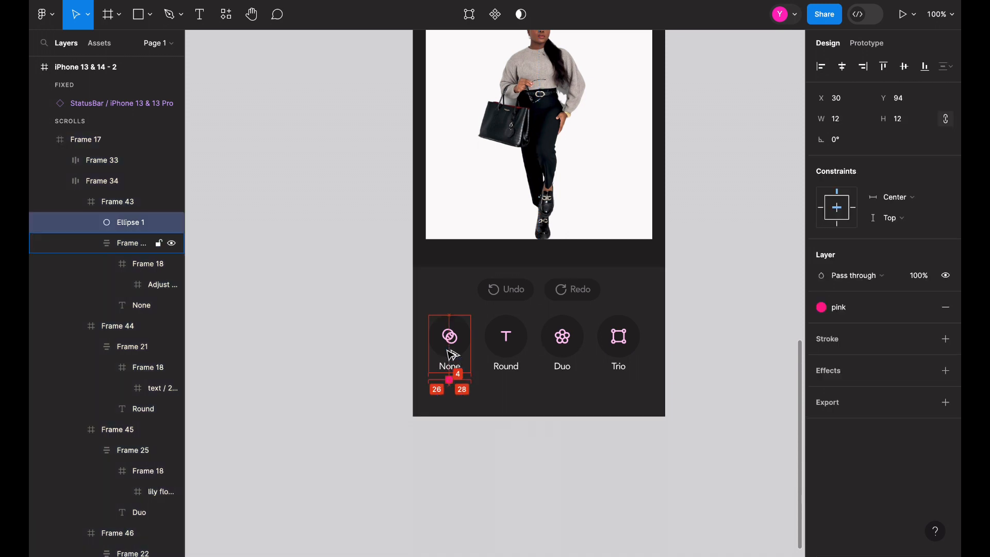
Step: Paste a copy of the pink marker circle below the Layout label on the first screen
scroll(522, 380, up, 10)
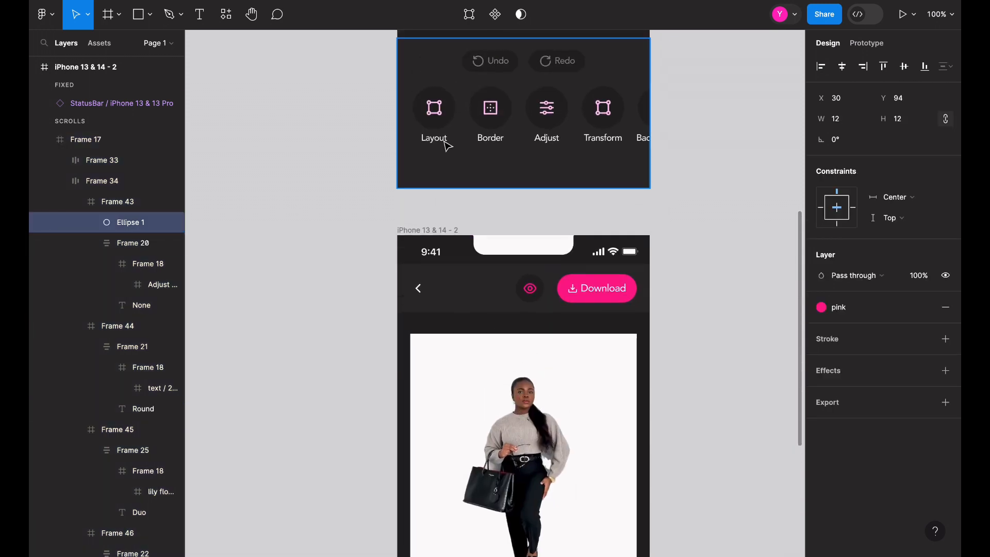
click(448, 139)
double_click(446, 144)
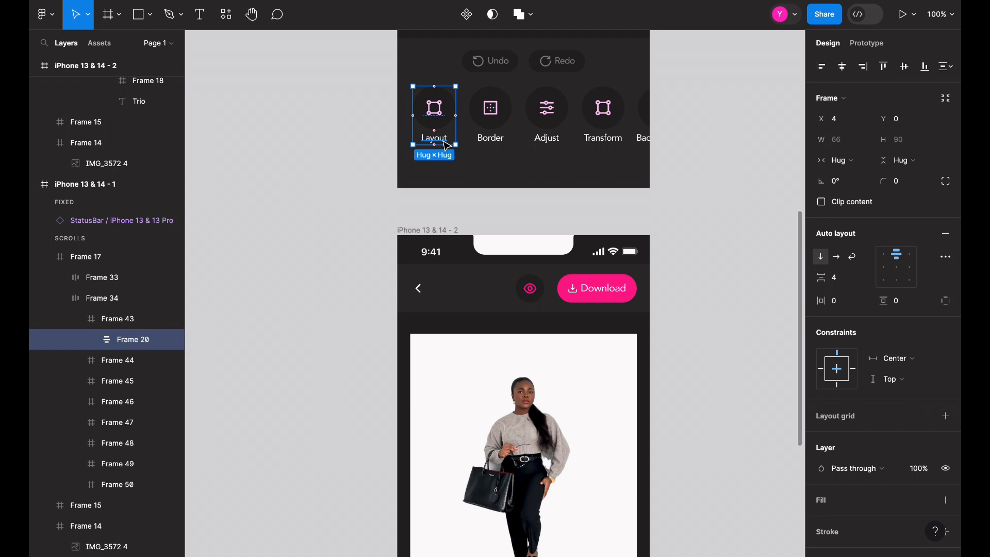
key(Escape)
key(ctrl+v)
click(731, 141)
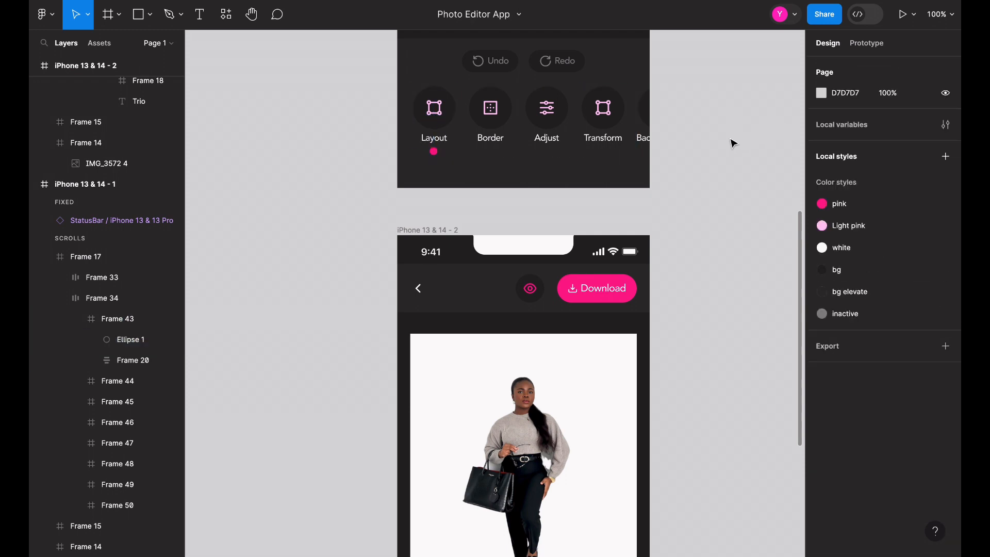
Step: Delete the pink marker circle below Layout on the first screen
scroll(732, 142, up, 4)
scroll(732, 143, up, 3)
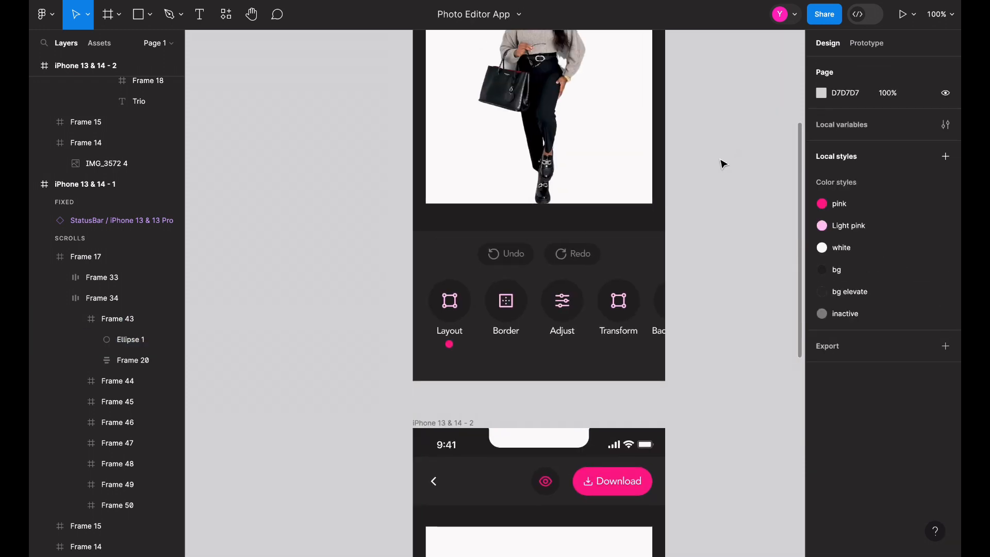
scroll(720, 162, up, 3)
scroll(721, 164, up, 3)
scroll(720, 163, down, 10)
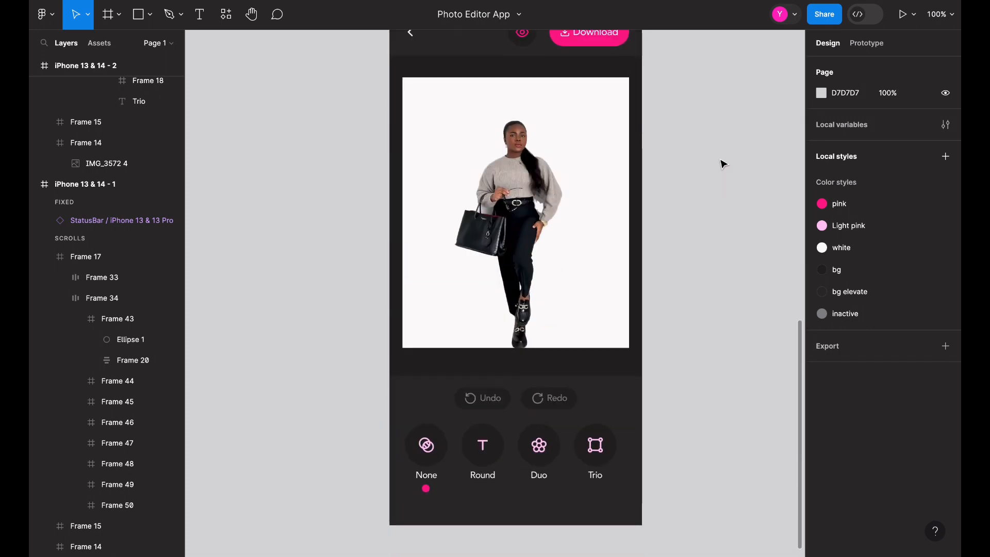
scroll(721, 164, up, 6)
click(426, 186)
double_click(429, 187)
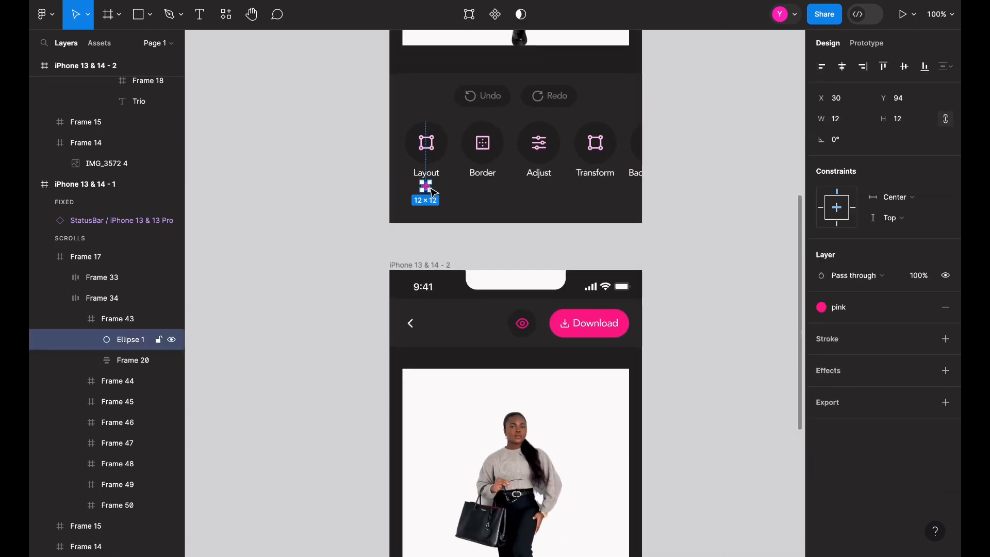
key(Escape)
Step: Compare the tool rows at the bottom of the first and second screens
scroll(407, 358, down, 8)
scroll(407, 362, up, 4)
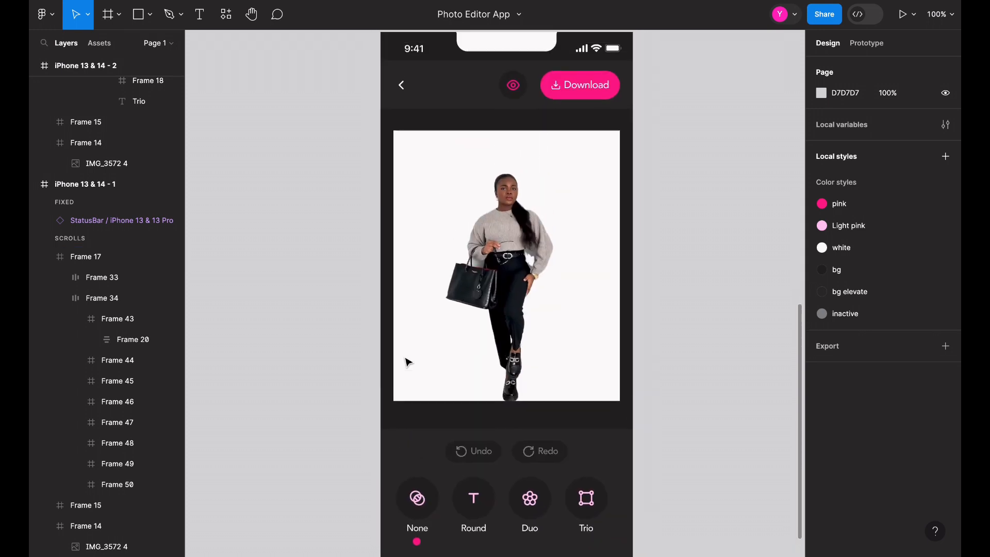
scroll(407, 362, down, 5)
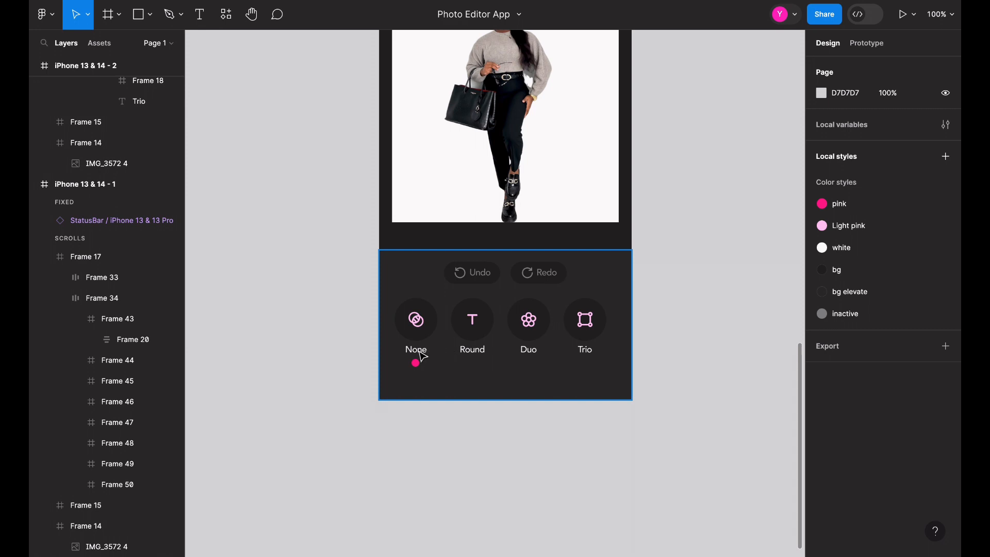
scroll(422, 355, down, 15)
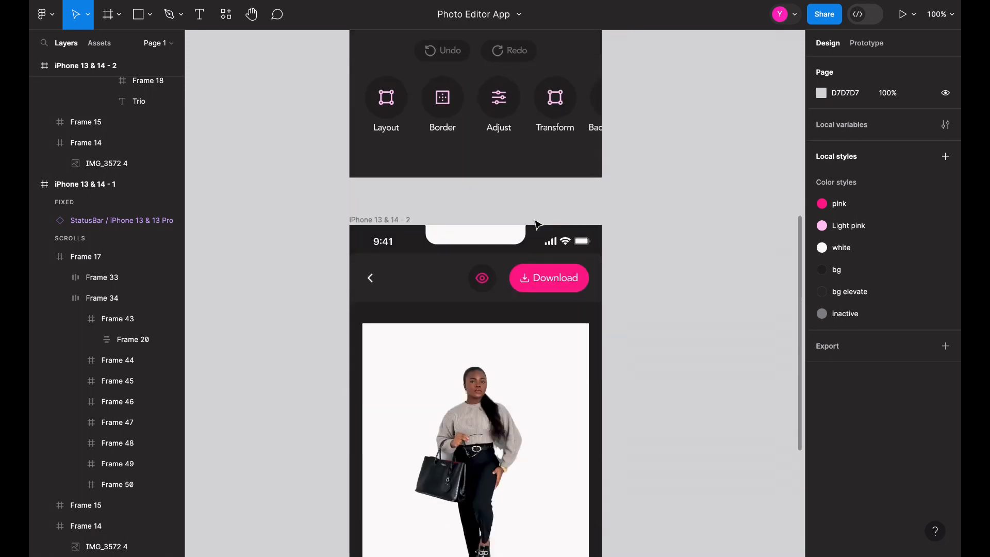
scroll(536, 223, down, 5)
scroll(536, 223, right, 3)
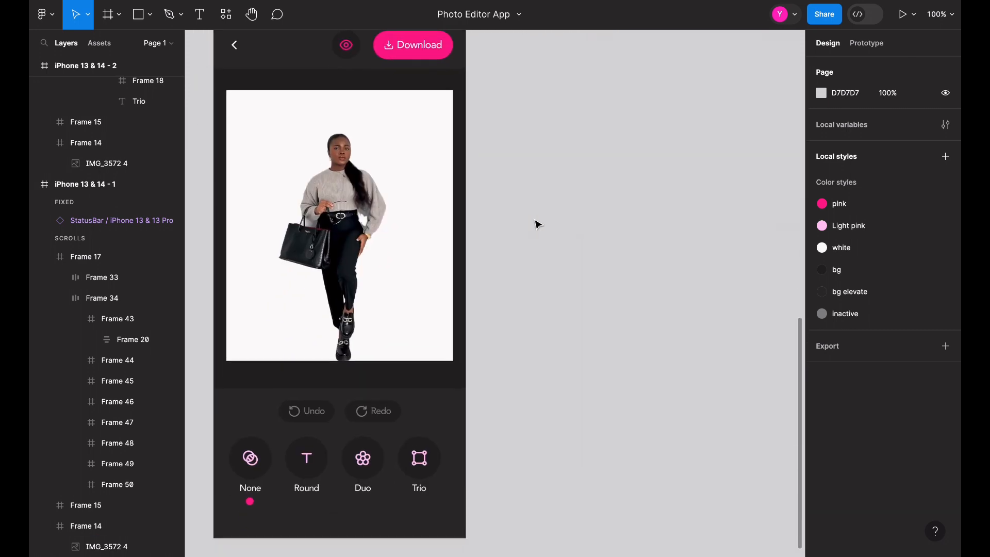
scroll(536, 224, down, 1)
scroll(536, 224, up, 2)
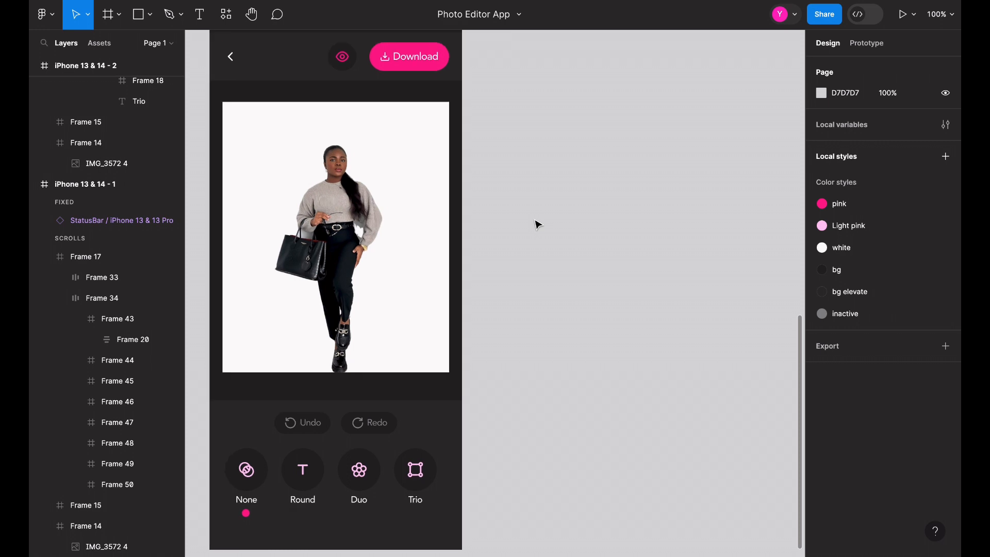
scroll(536, 224, right, 2)
key(f)
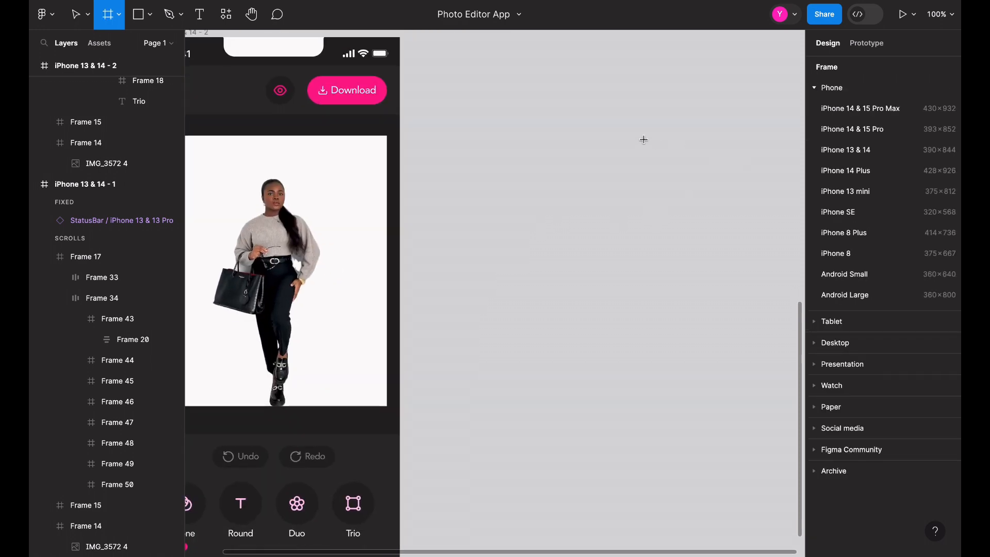
key(Escape)
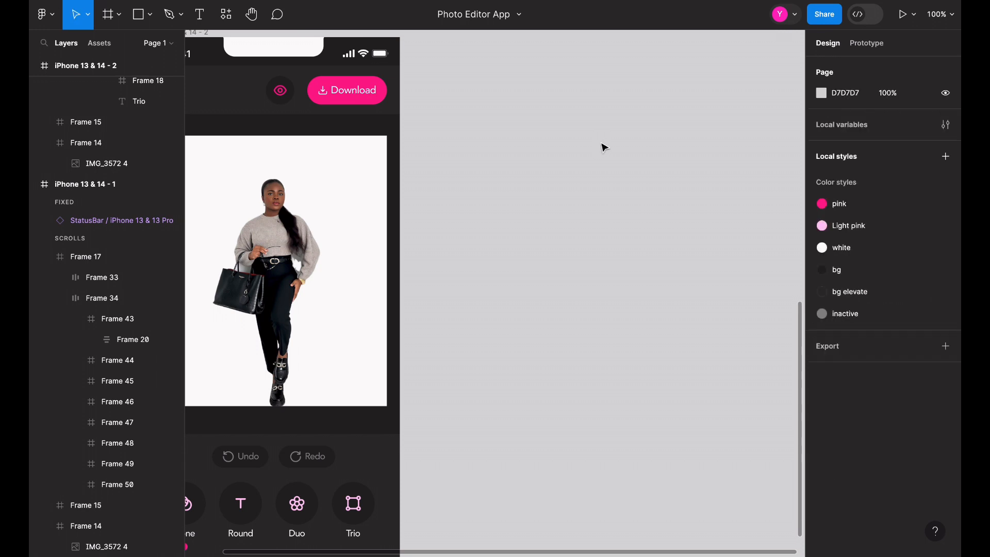
click(119, 17)
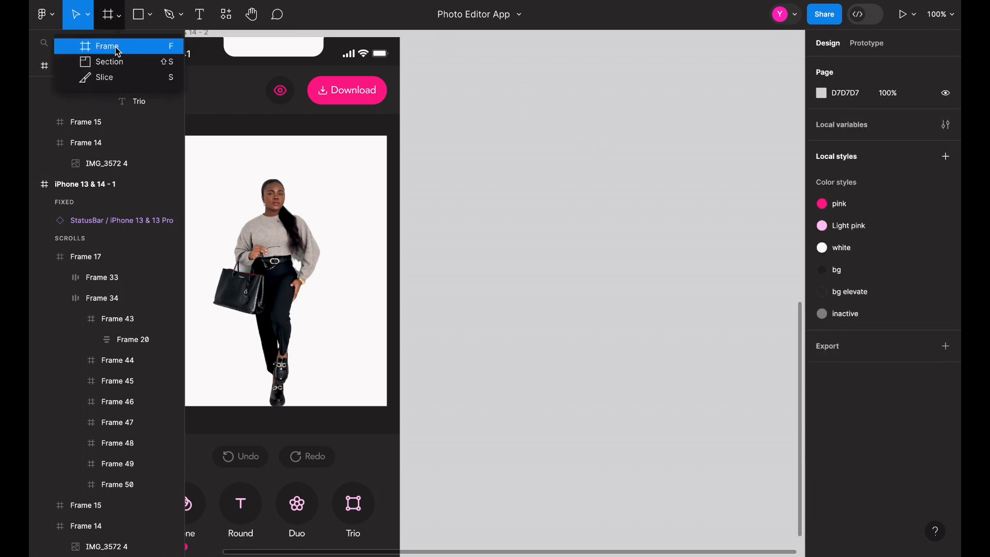
click(119, 15)
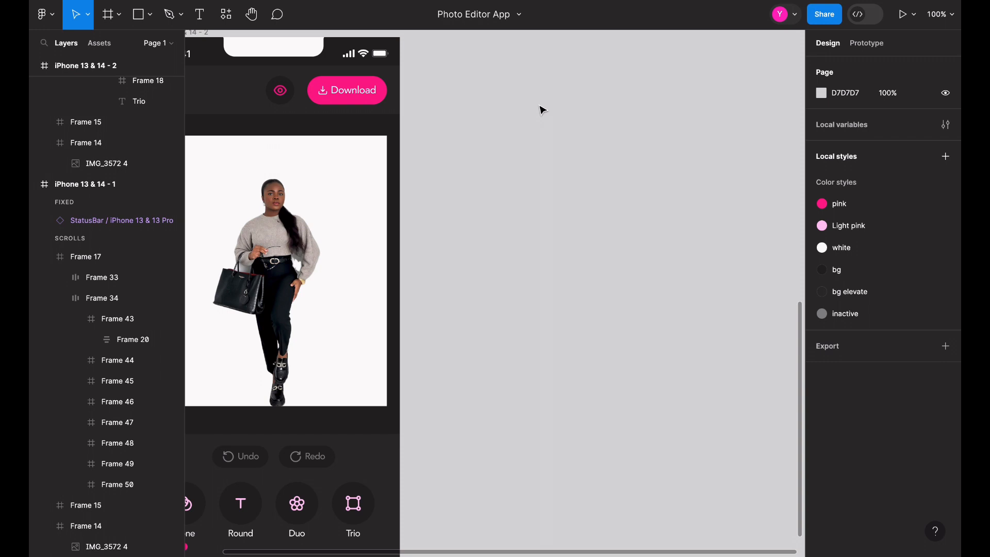
Step: Add a third phone frame using the iPhone 13 & 14 preset beside the second screen
key(f)
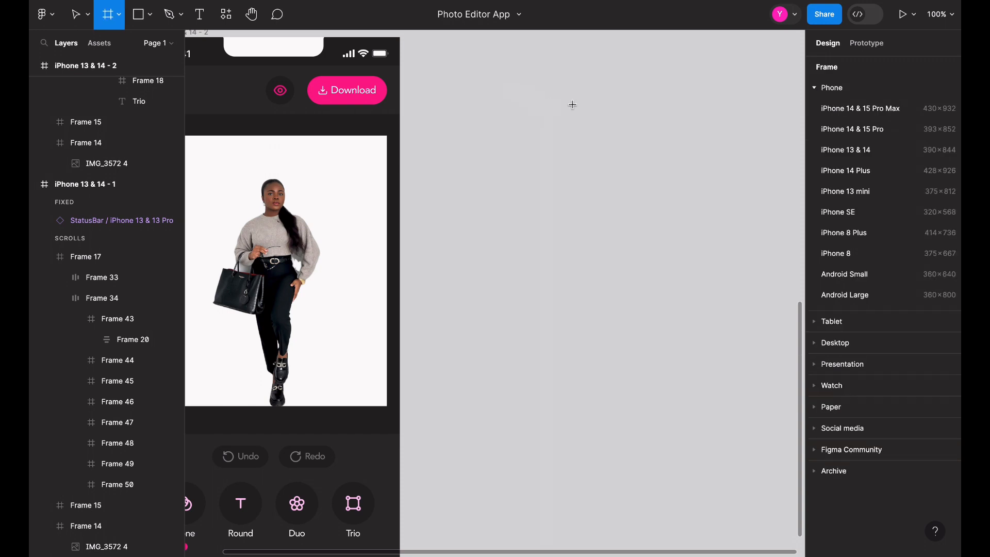
scroll(714, 155, up, 2)
scroll(714, 155, left, 2)
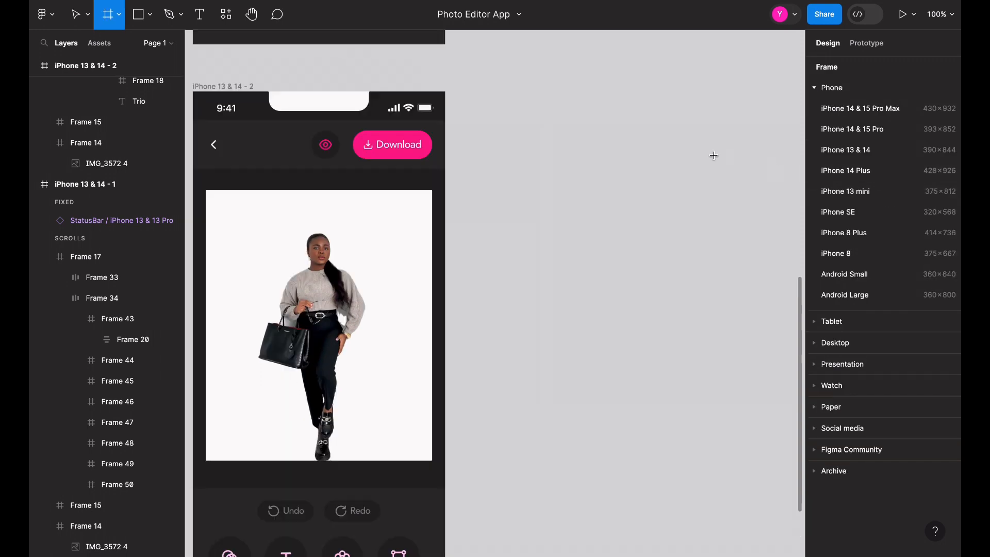
scroll(714, 155, up, 1)
scroll(713, 155, left, 1)
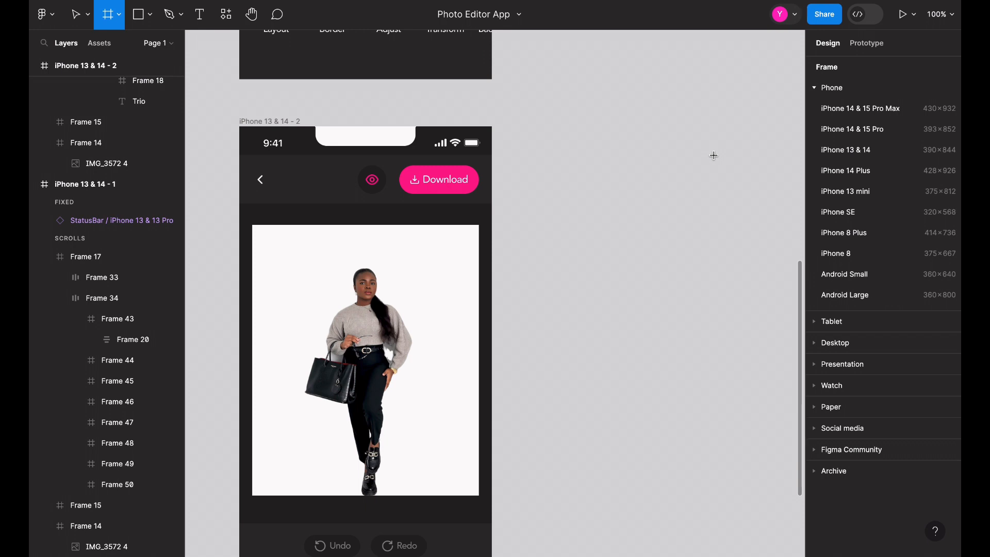
click(858, 150)
drag(608, 225, 619, 281)
click(752, 246)
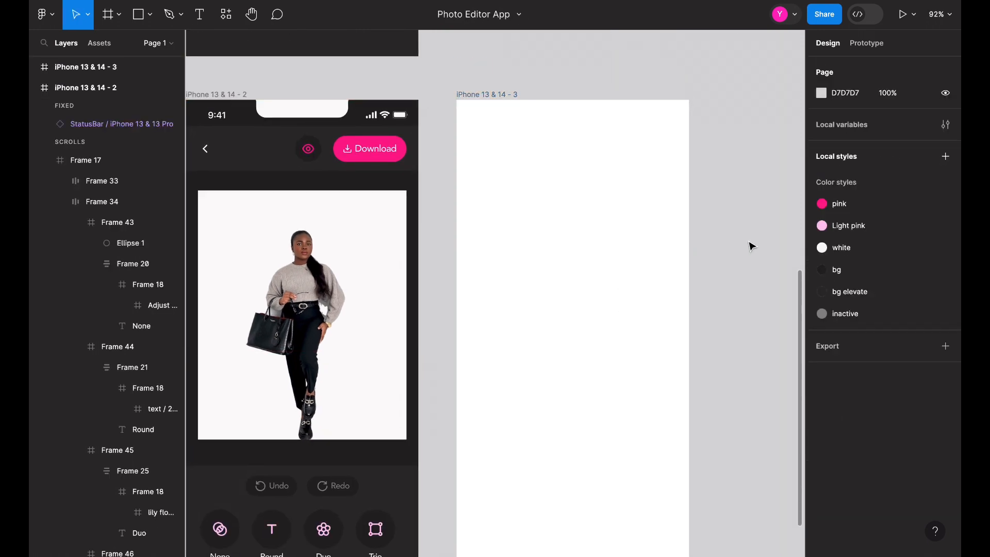
Step: Copy the status bar from the second screen into the iPhone 13 & 14 - 3 frame
scroll(492, 103, left, 2)
scroll(492, 103, down, 1)
click(444, 105)
key(ctrl+c)
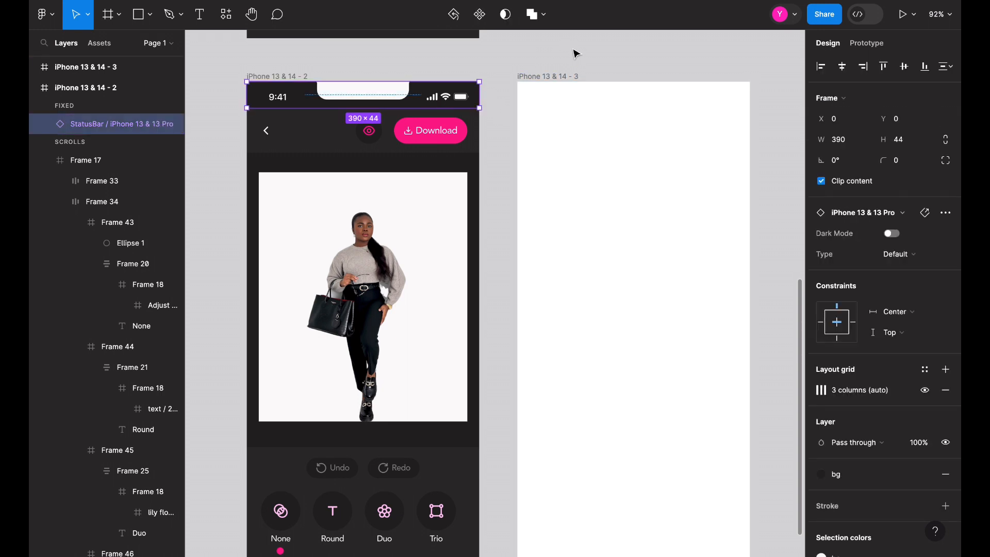
click(545, 77)
key(ctrl+v)
Step: Copy the header bar with the back arrow, eye and Download controls into the third screen
click(448, 121)
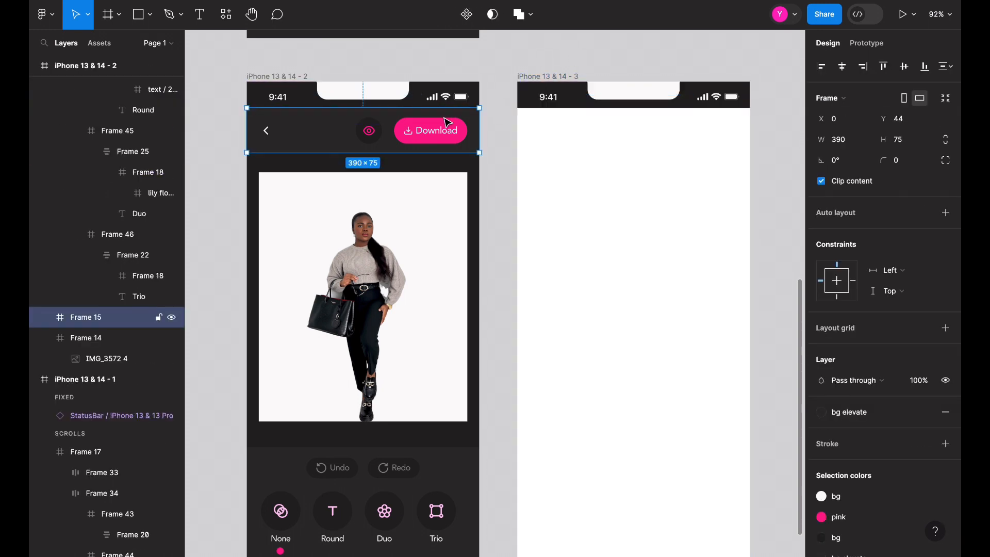
click(549, 77)
key(ctrl+v)
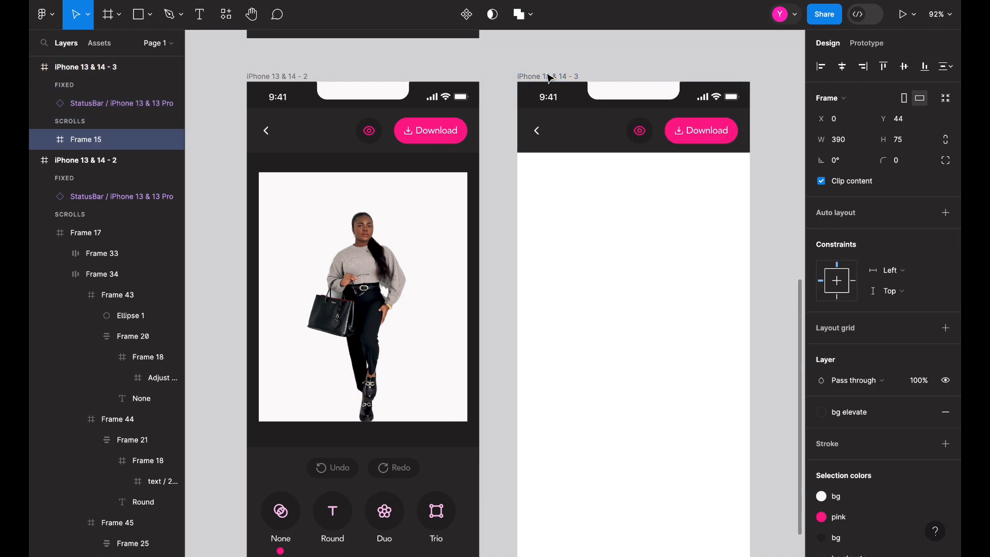
Step: Copy the white photo frame with the model image from the second screen into the third screen
scroll(421, 91, down, 3)
click(421, 91)
key(ctrl+c)
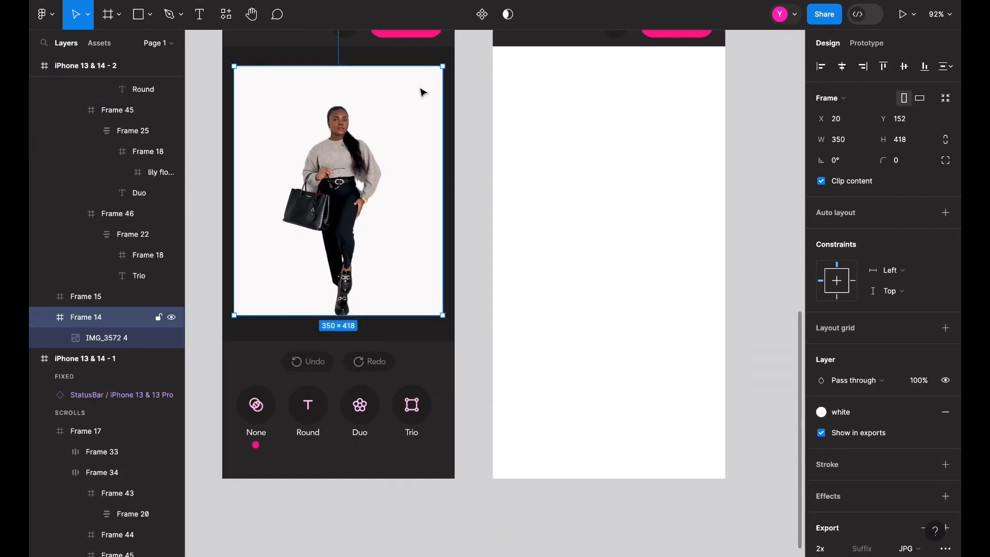
scroll(420, 93, up, 3)
click(495, 103)
key(ctrl+v)
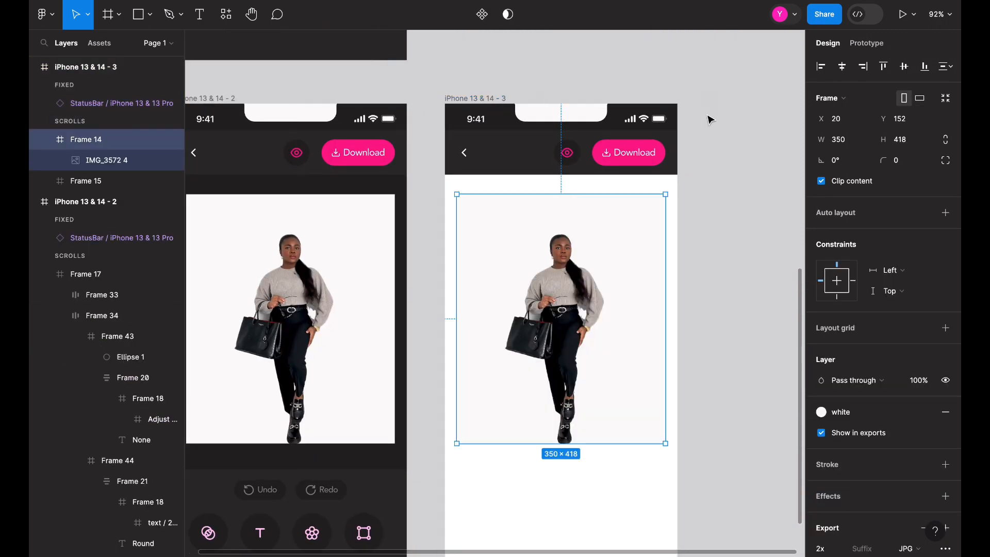
Step: Apply the dark bg color style to the fill of the iPhone 13 & 14 - 3 frame
click(474, 98)
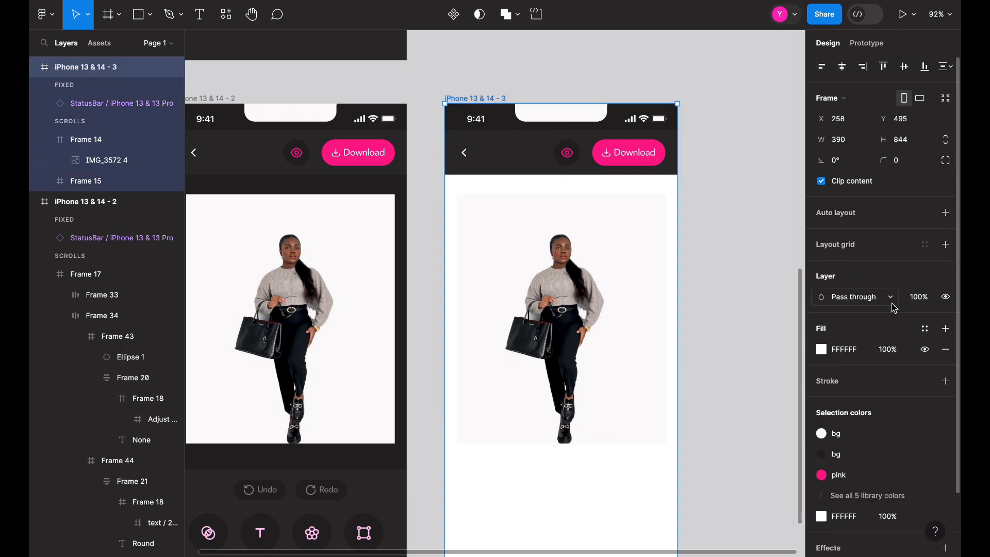
click(924, 328)
click(712, 432)
Step: Copy the Undo/Redo panel with the None, Round, Duo and Trio options from the second screen into the third screen
scroll(623, 380, down, 5)
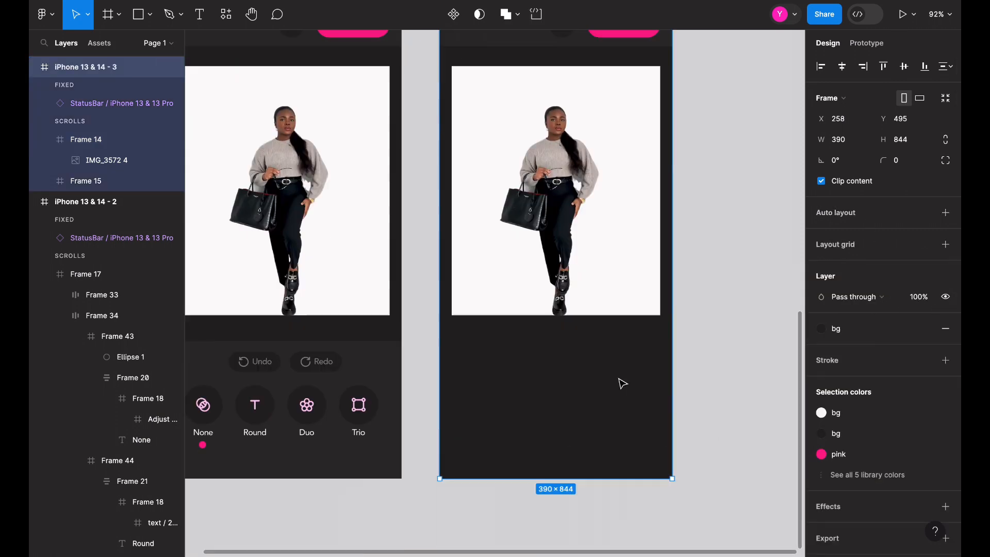
scroll(621, 380, left, 3)
click(456, 343)
scroll(456, 343, up, 4)
scroll(455, 343, right, 2)
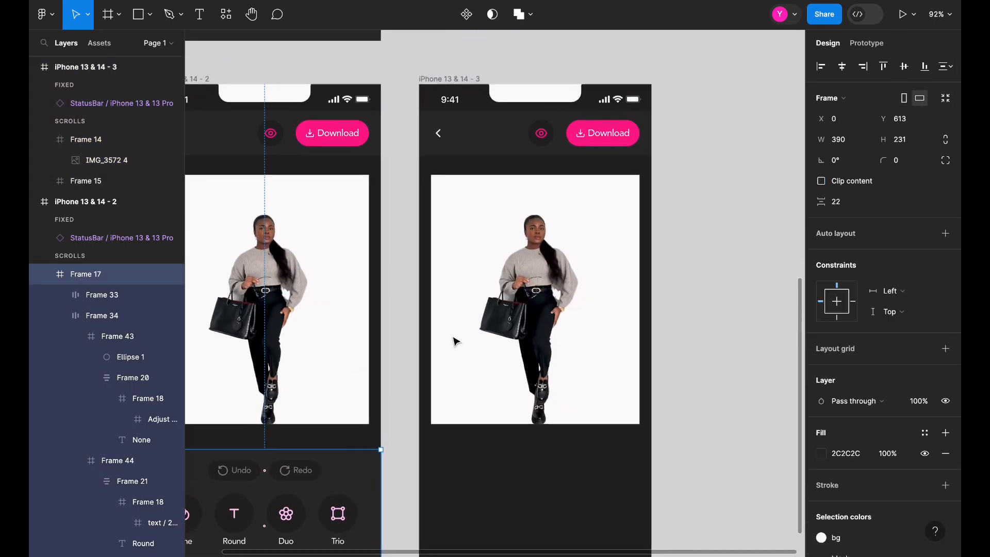
click(461, 83)
scroll(461, 83, down, 3)
key(ctrl+v)
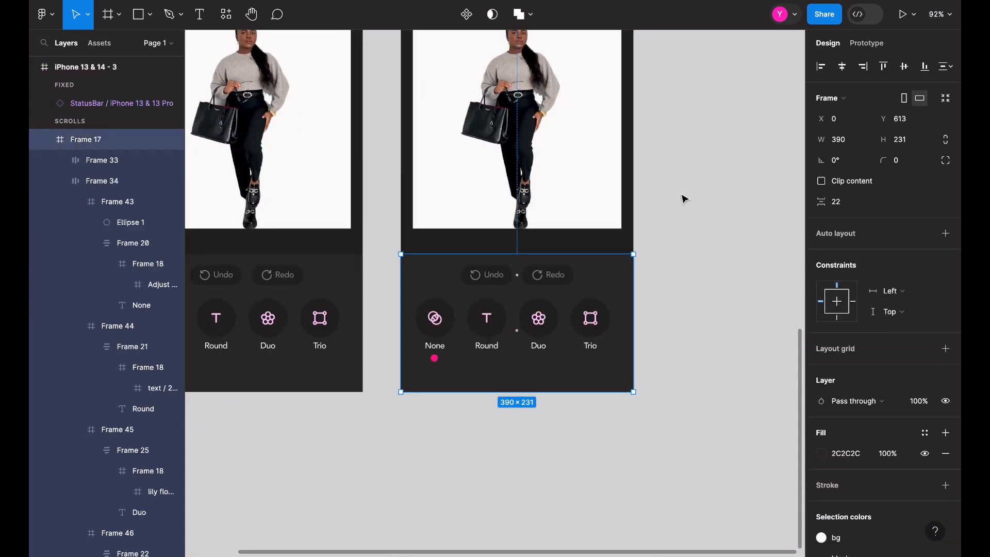
click(683, 197)
Step: Create a prototype link from the Layout tool on the first screen to iPhone 13 & 14 - 2
scroll(683, 196, left, 4)
scroll(678, 195, up, 7)
scroll(525, 236, up, 7)
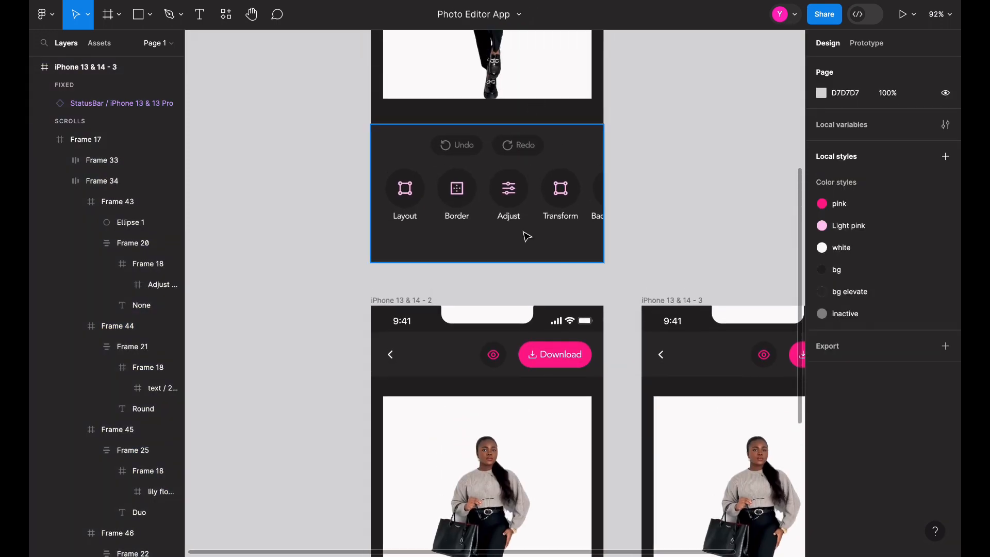
click(859, 51)
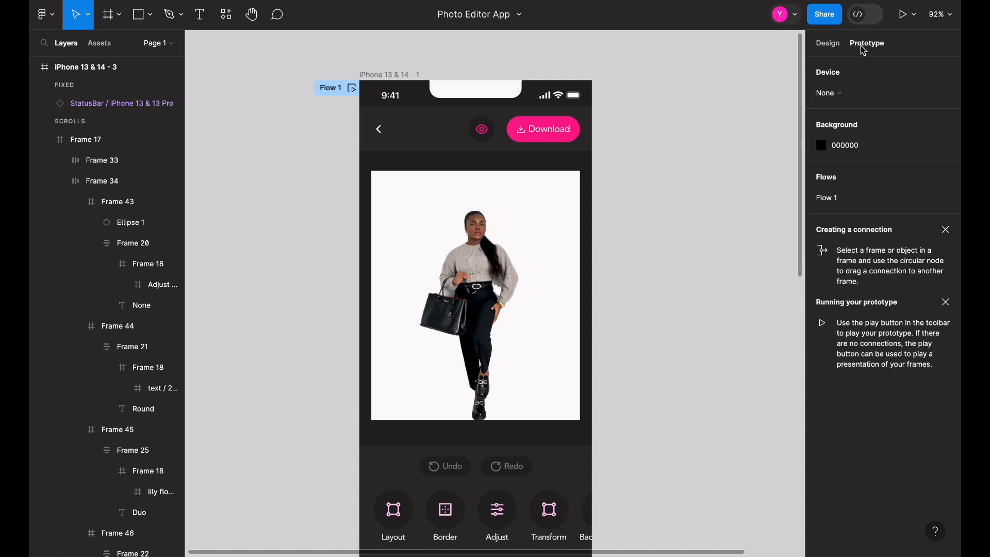
scroll(565, 250, down, 4)
click(392, 367)
click(394, 367)
scroll(394, 366, down, 3)
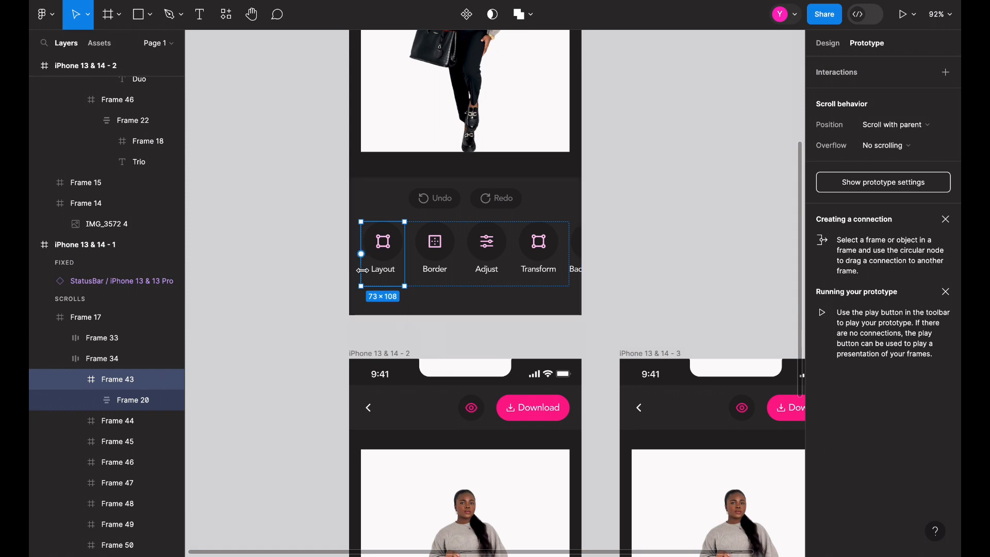
drag(383, 286, 407, 372)
scroll(410, 350, down, 7)
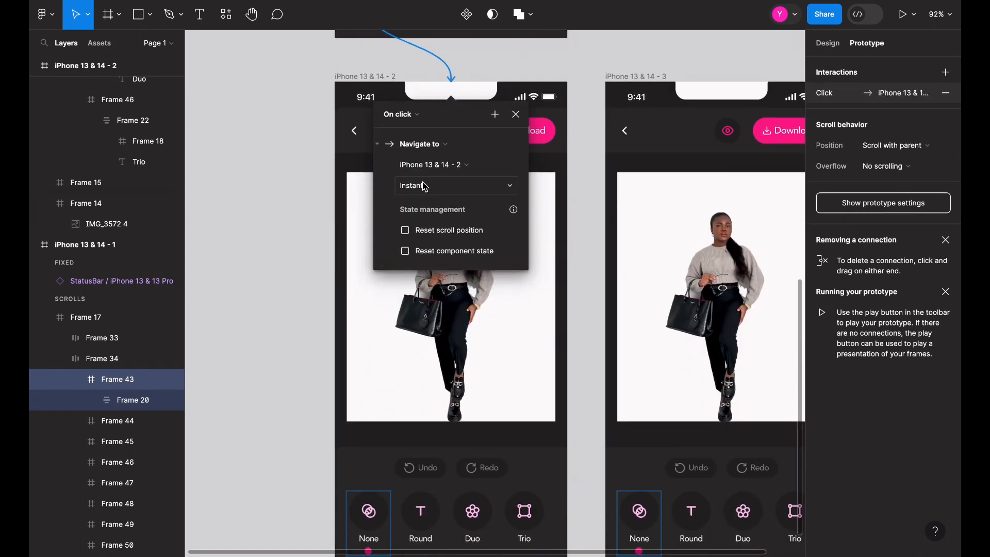
Step: Set the Layout link's transition to Smart animate with Linear easing
click(449, 186)
click(452, 217)
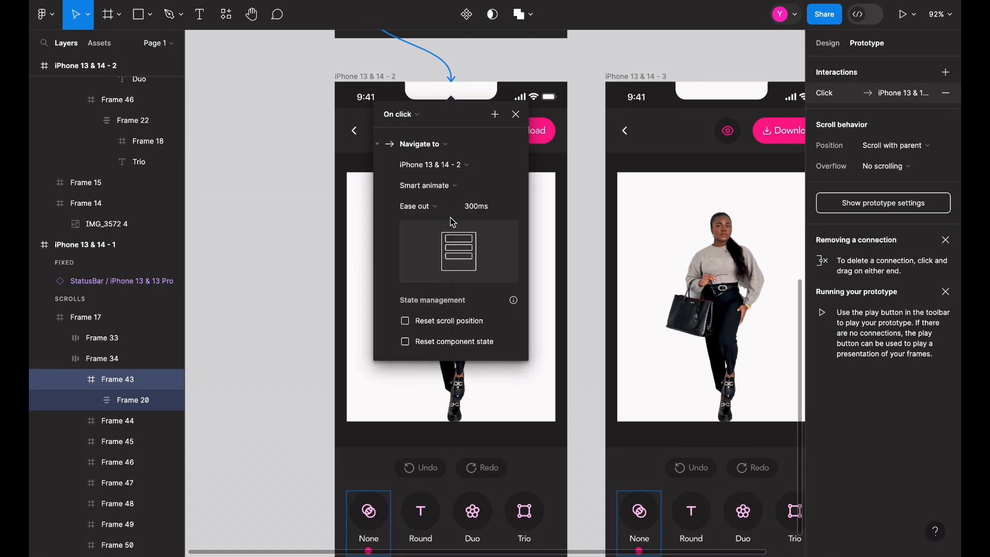
click(431, 211)
click(429, 162)
scroll(427, 80, up, 3)
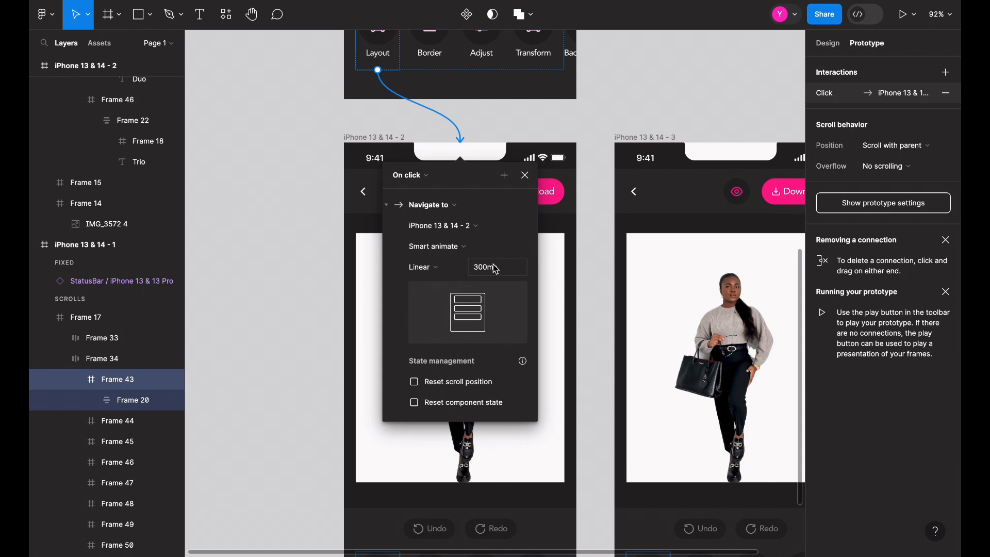
click(524, 175)
Step: Link the back arrow on the second screen to iPhone 13 & 14 - 1
scroll(515, 294, down, 4)
scroll(388, 215, up, 4)
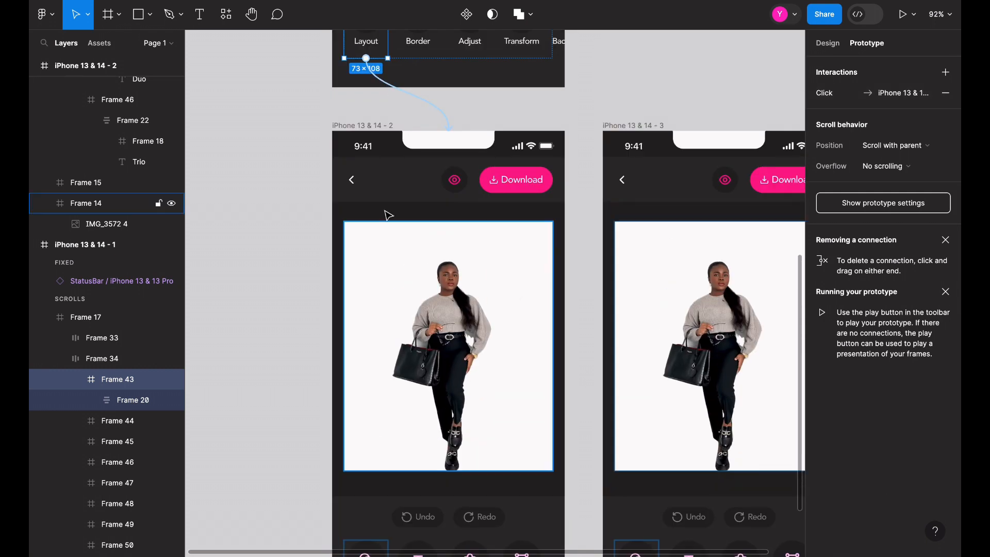
click(352, 179)
scroll(361, 185, up, 3)
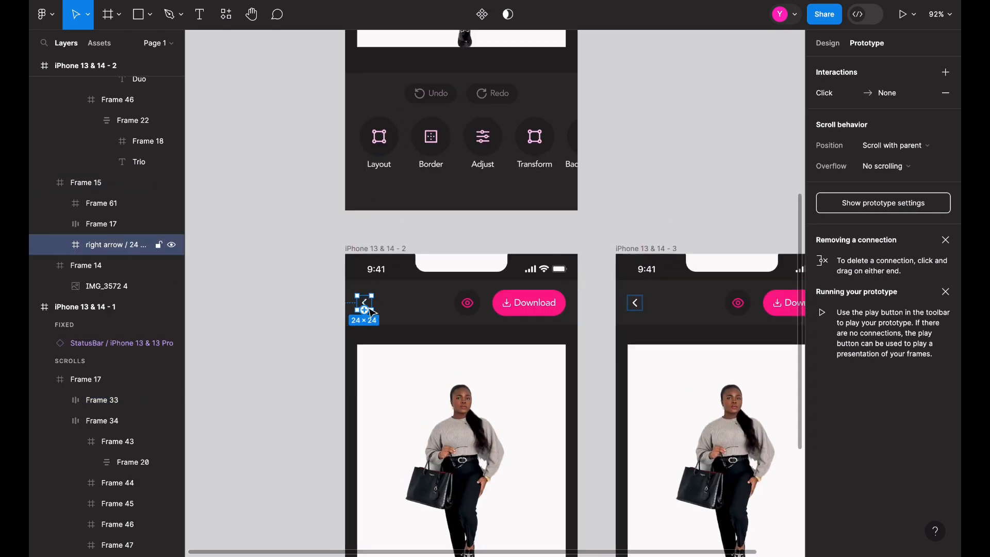
drag(363, 310, 379, 187)
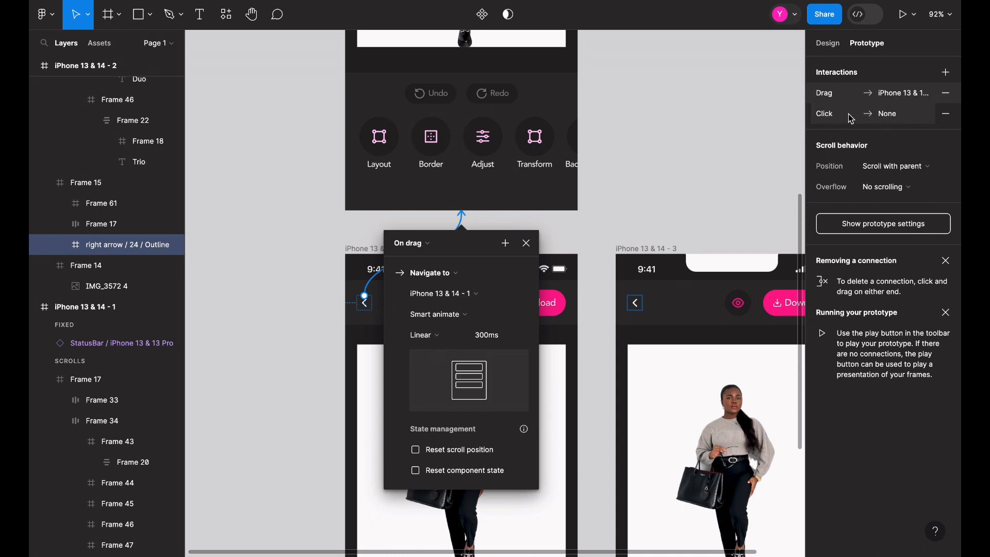
Step: Remove the back arrow's empty click interaction and set its link to the first screen to trigger On click
click(411, 243)
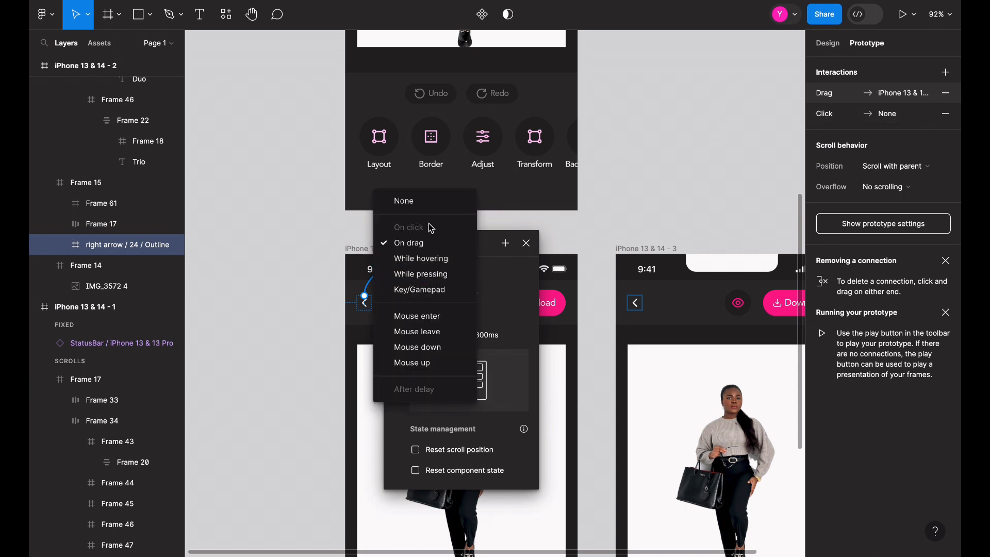
click(945, 116)
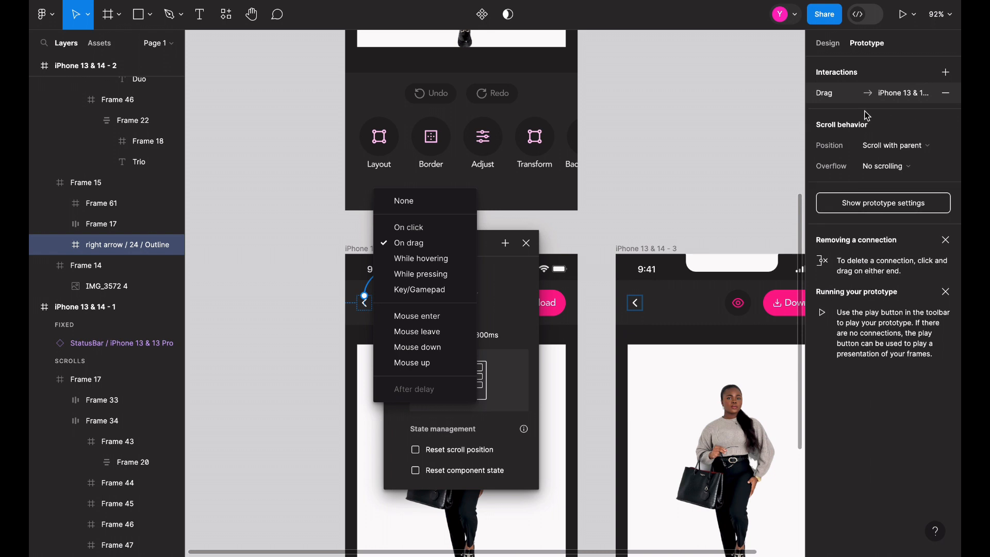
click(439, 227)
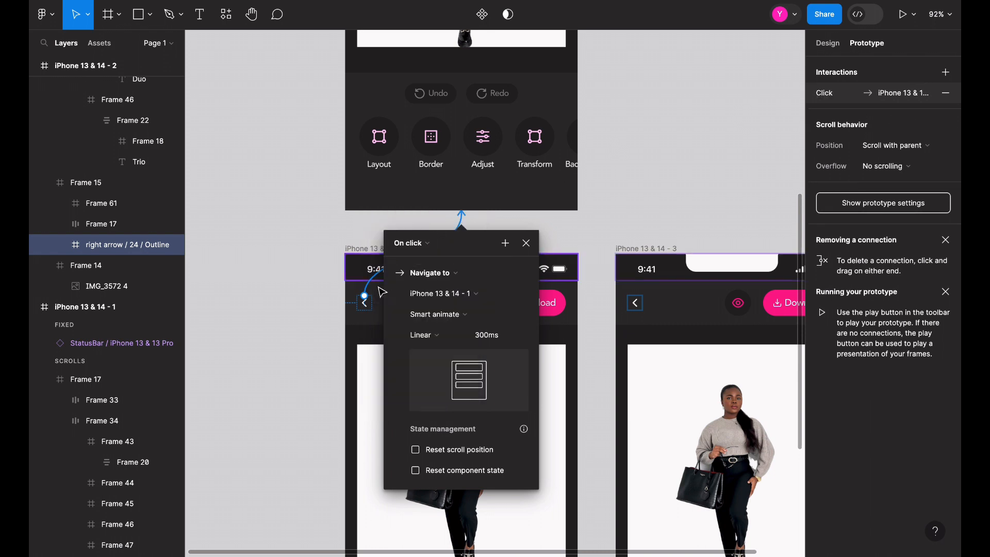
click(526, 243)
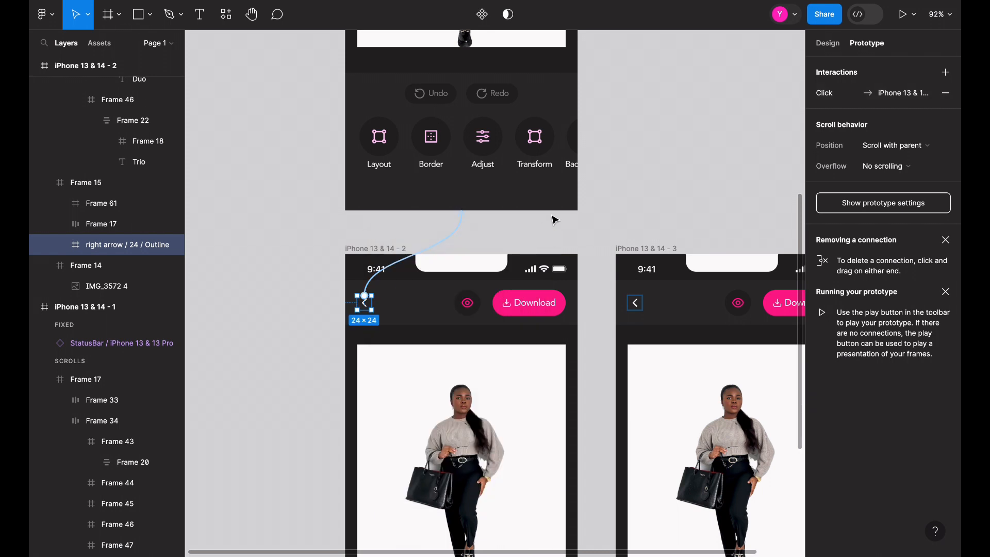
Step: Preview the prototype and test the Layout tool and the back arrow between the first and second screens
scroll(559, 215, up, 4)
click(815, 0)
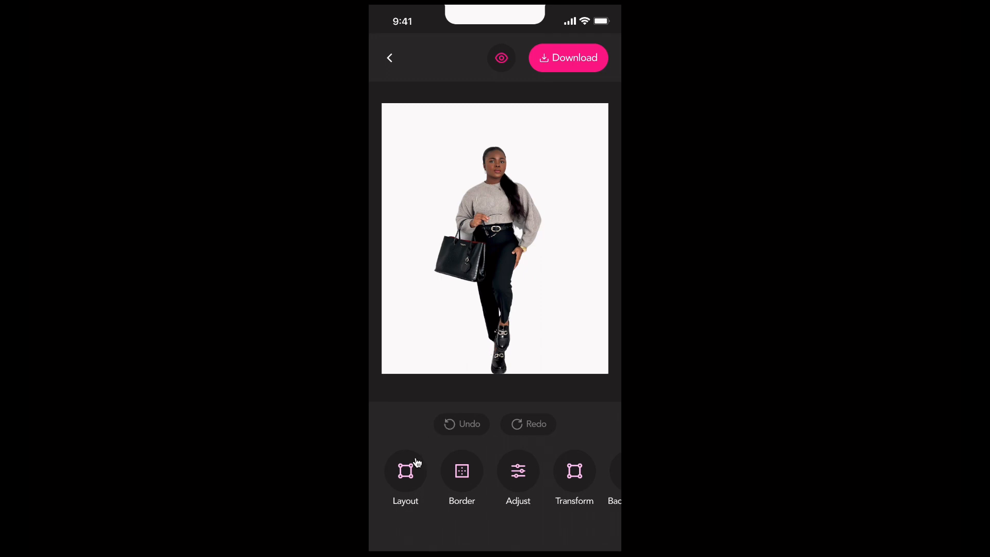
click(405, 471)
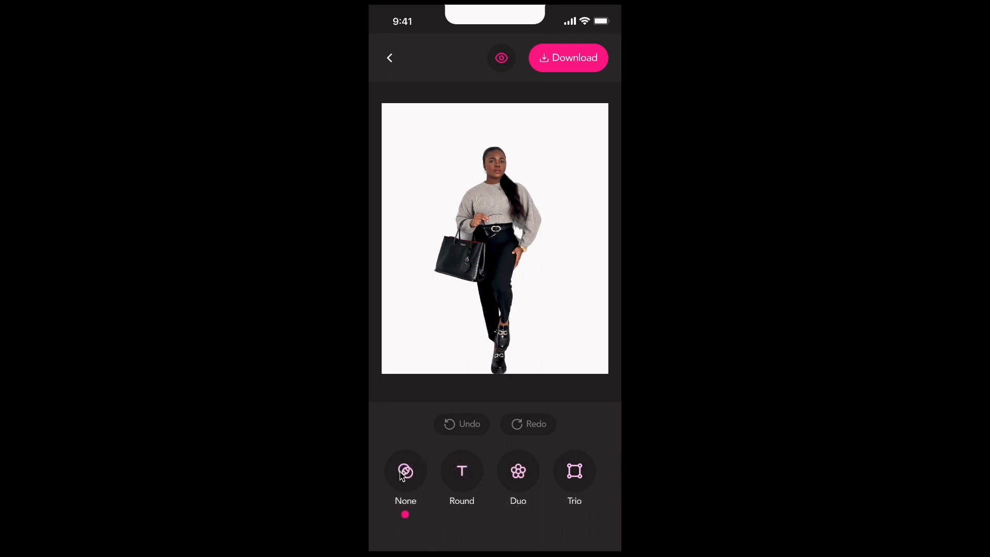
click(389, 60)
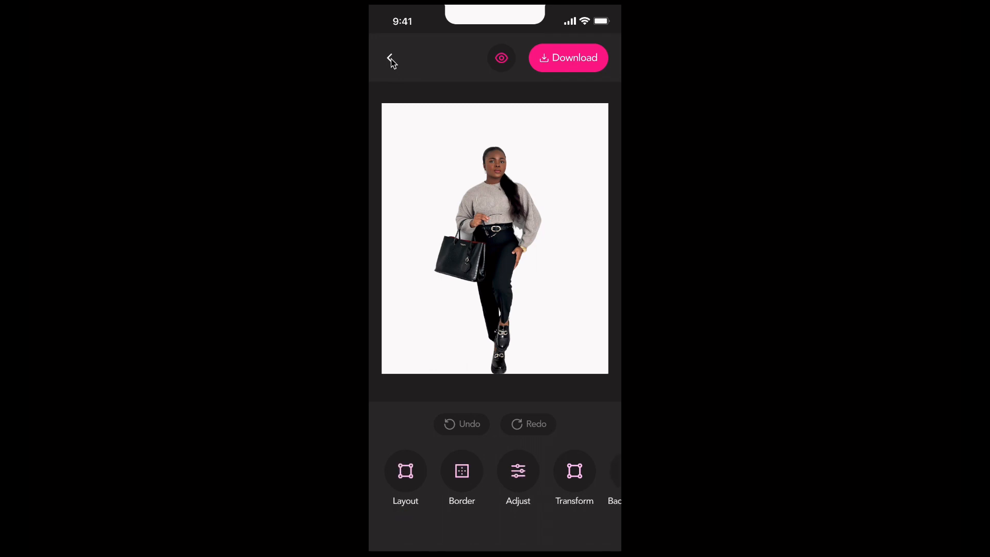
click(407, 468)
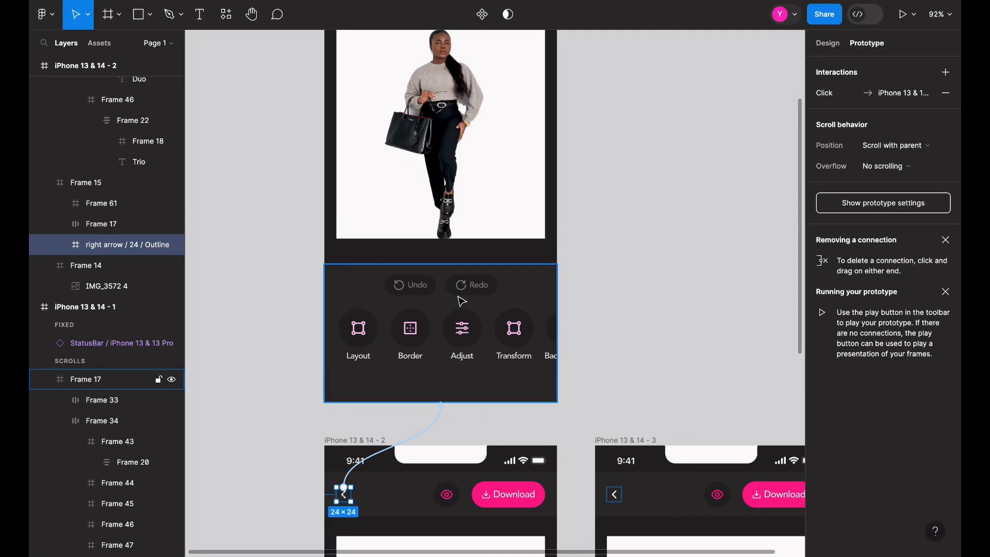
Step: Leave the preview and link the first screen's Layout tool to iPhone 13 & 14 - 3
click(464, 298)
drag(357, 372, 677, 442)
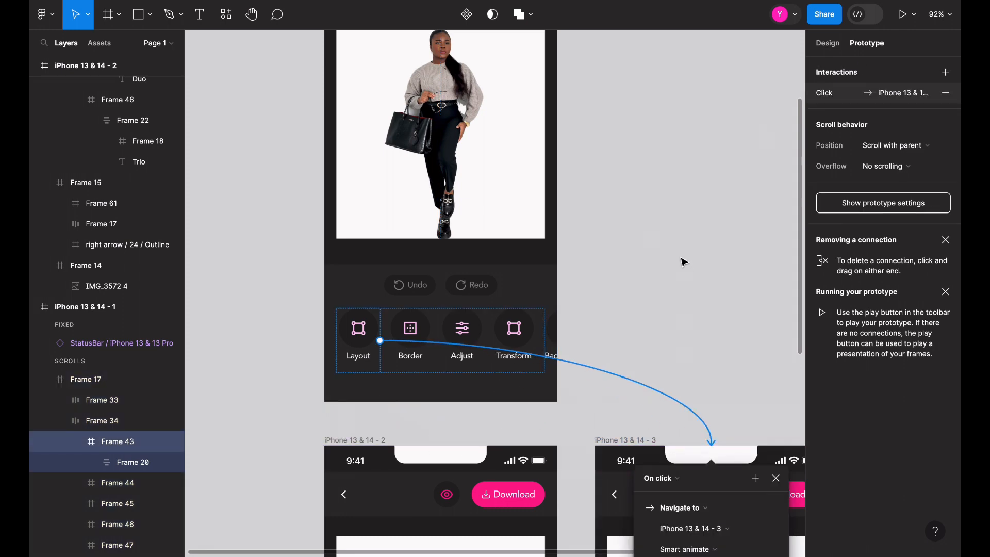
Step: Link the back arrow on the third screen to iPhone 13 & 14 - 1 with an On click trigger
scroll(683, 262, down, 3)
click(618, 326)
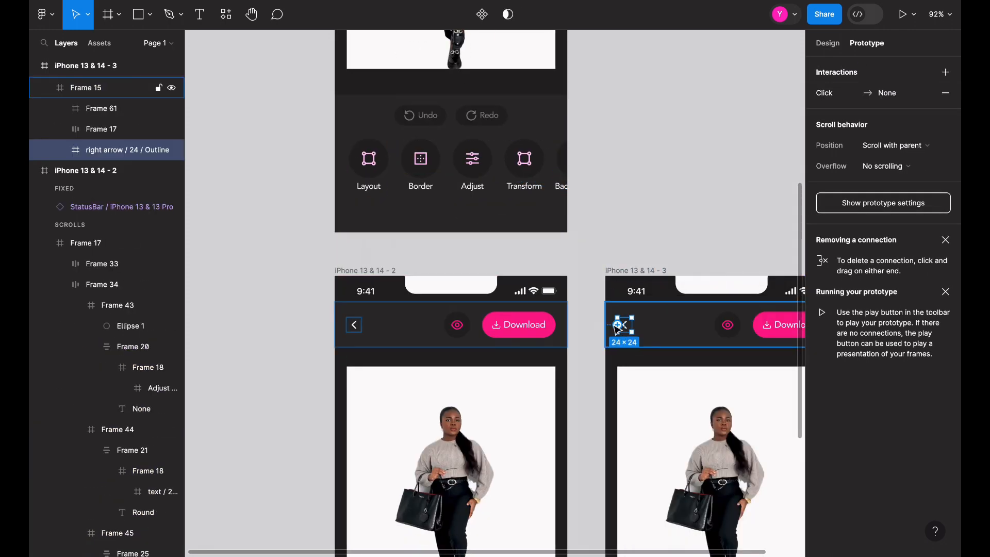
drag(618, 325, 526, 207)
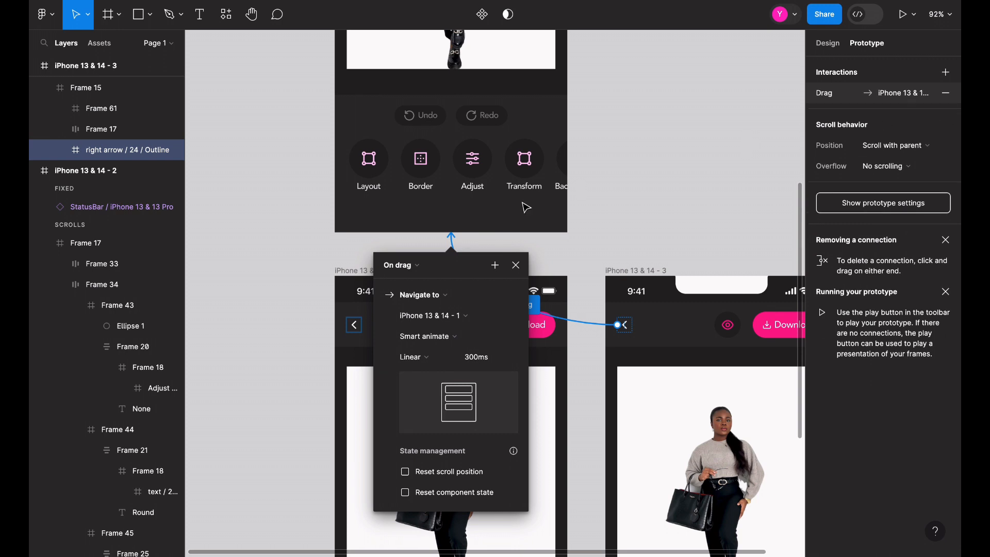
click(414, 266)
click(409, 251)
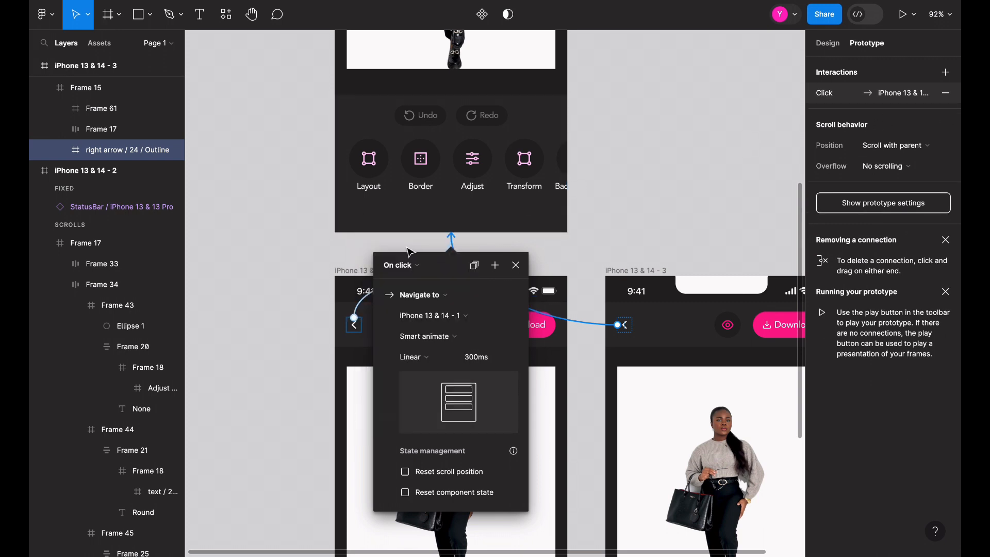
click(827, 44)
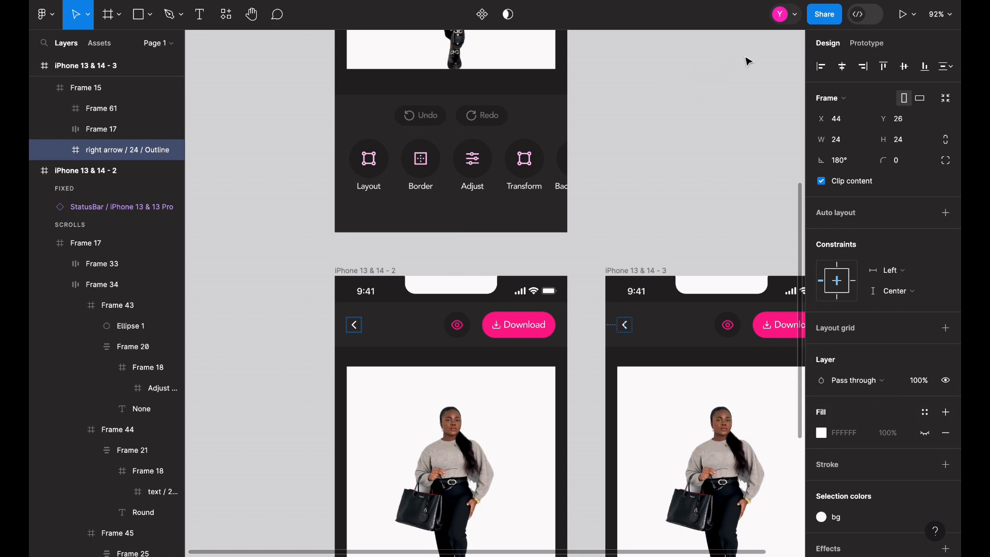
Step: Preview the prototype and test the Layout tool and the back arrow between the first and third screens
click(812, 0)
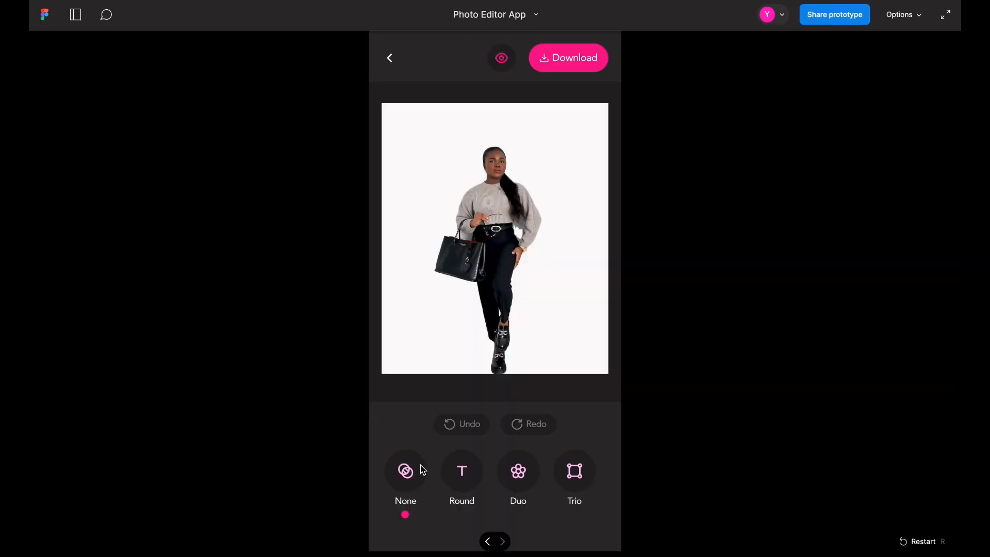
click(391, 60)
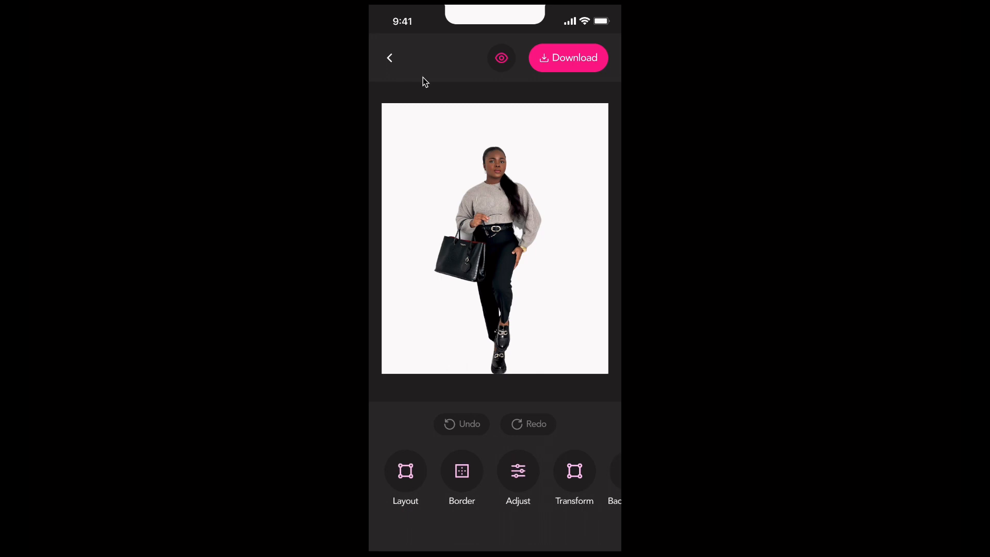
click(406, 472)
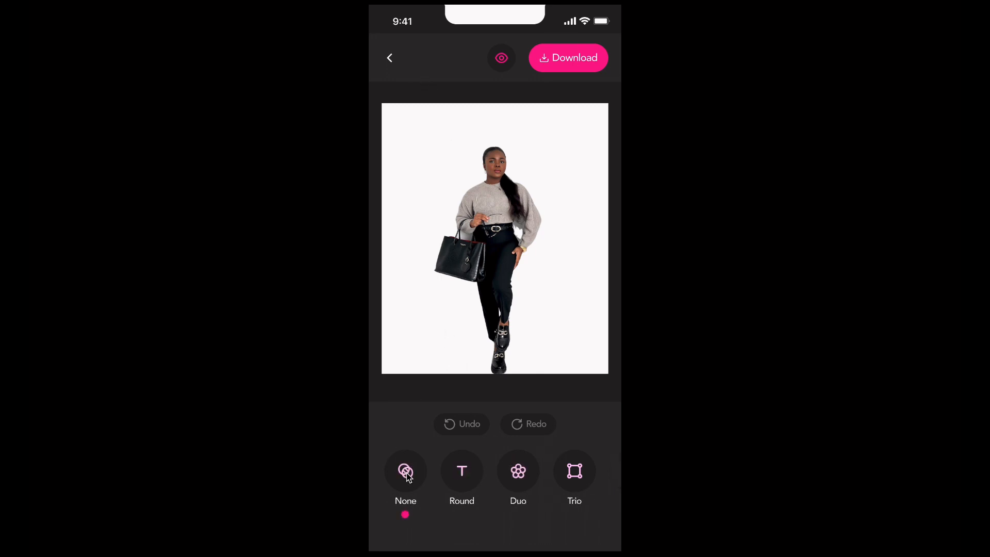
click(389, 59)
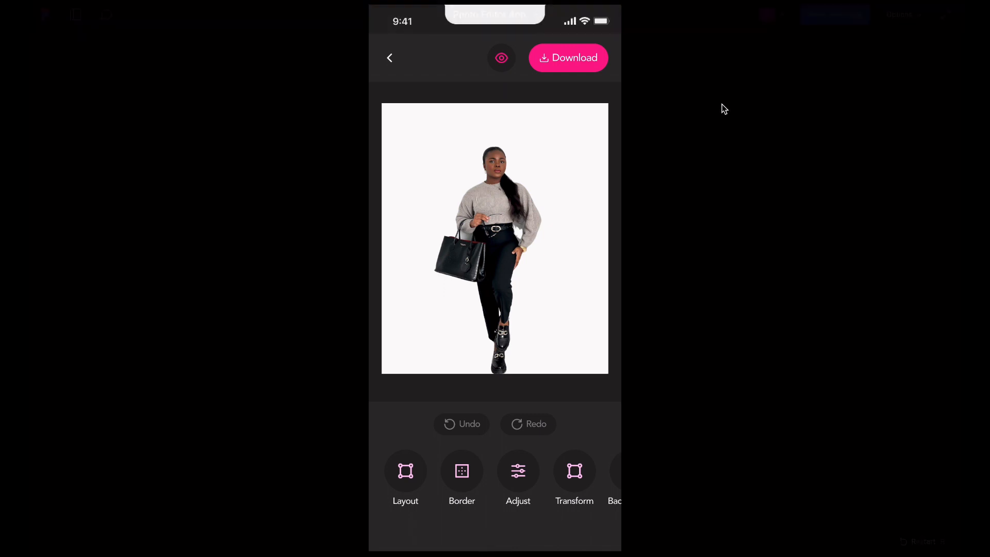
click(413, 470)
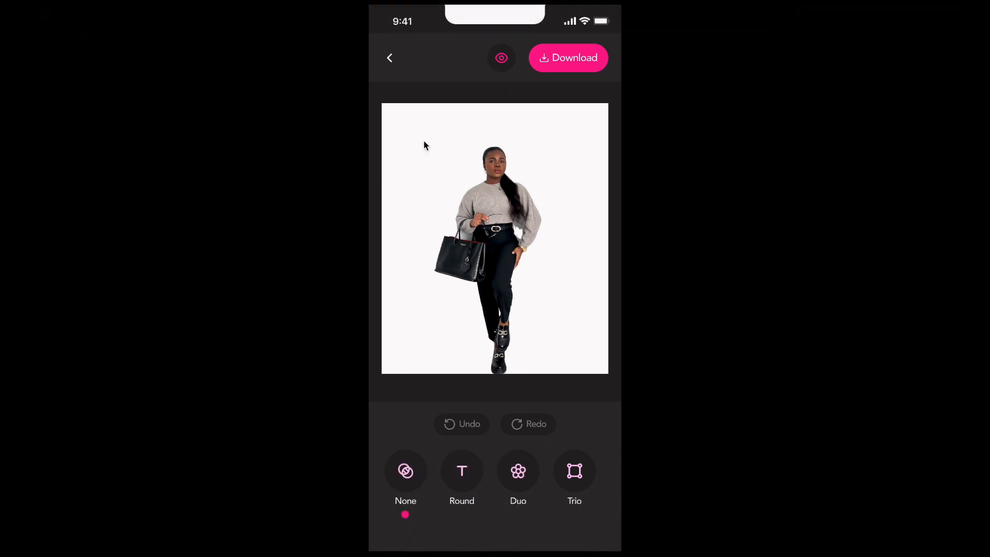
click(389, 60)
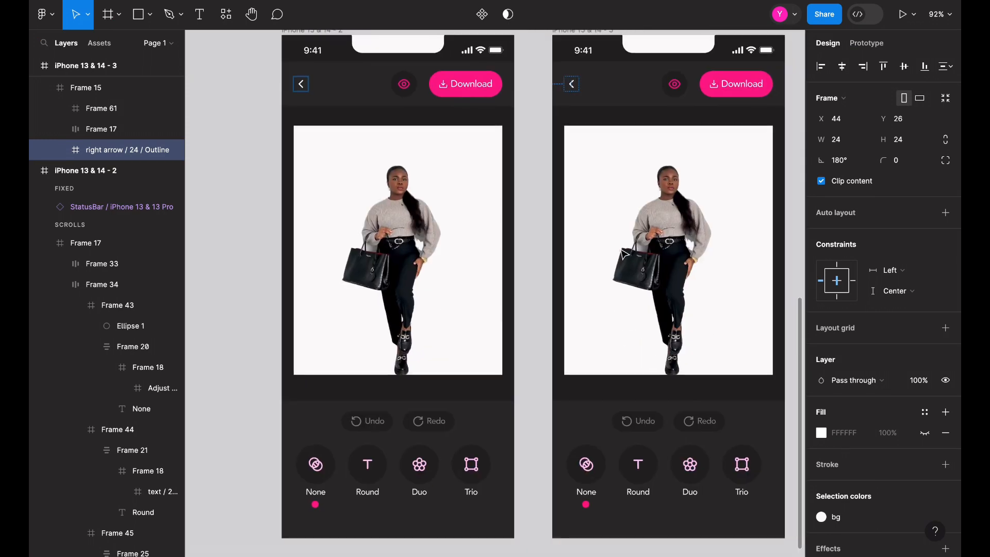
scroll(624, 254, up, 2)
scroll(624, 254, right, 1)
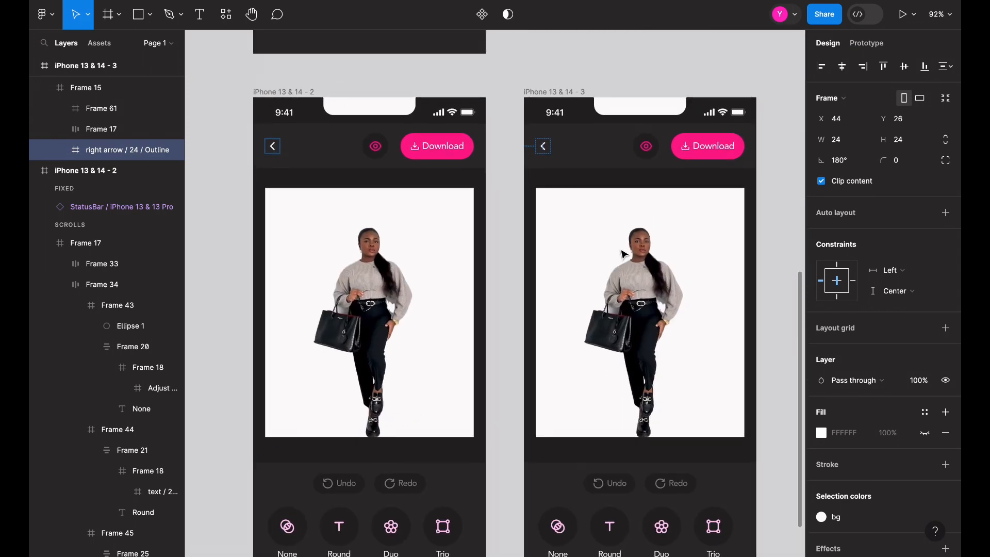
click(580, 155)
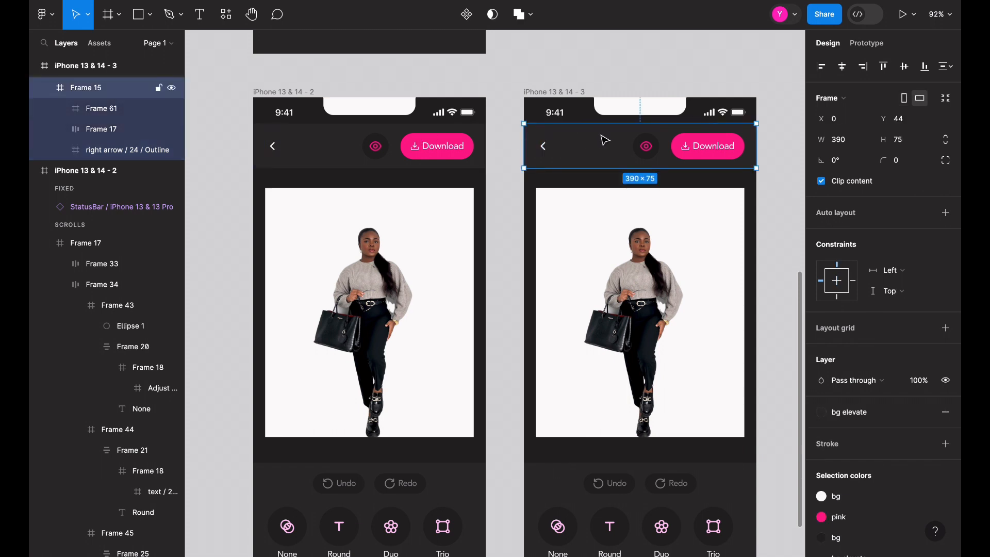
click(588, 114)
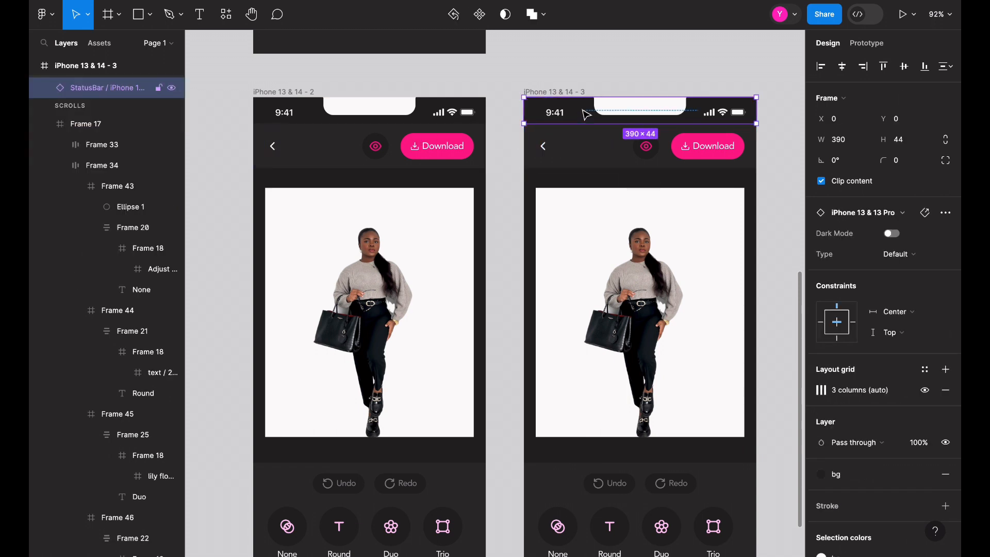
click(579, 136)
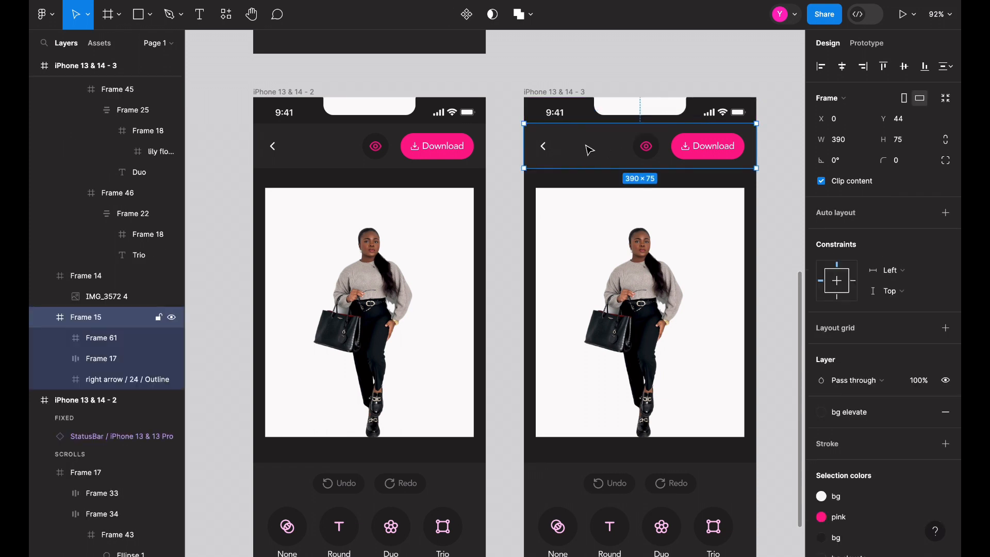
scroll(613, 157, down, 4)
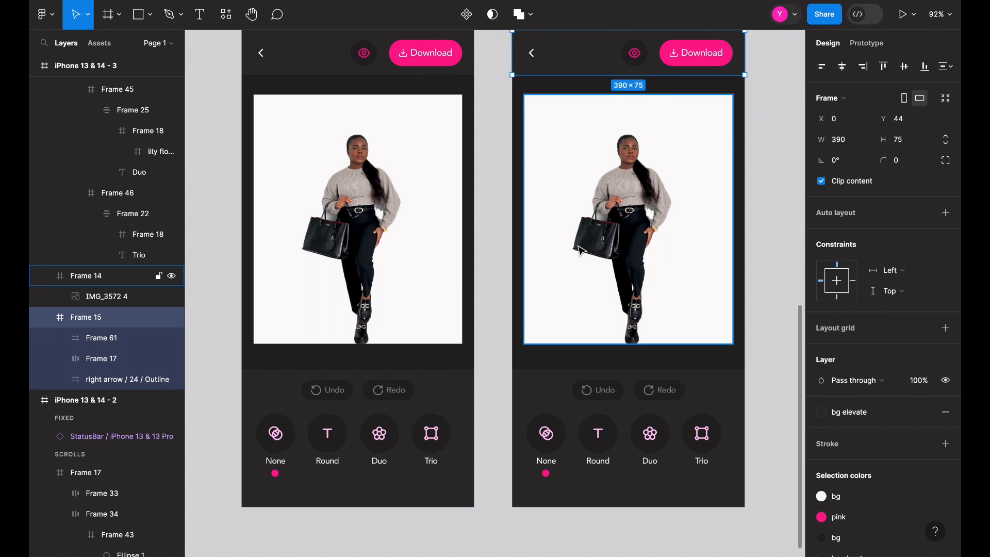
scroll(581, 251, up, 2)
scroll(581, 251, right, 2)
click(740, 199)
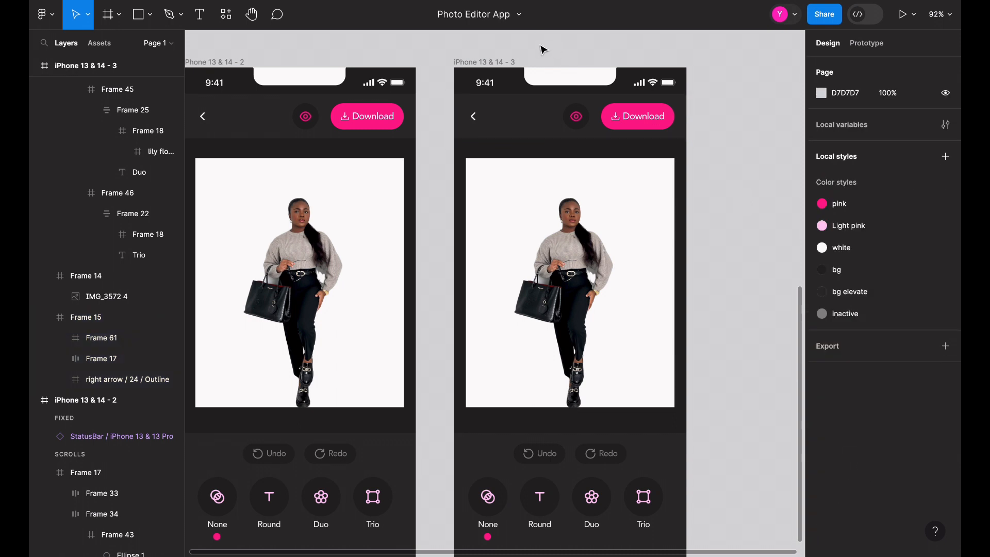
Step: Delete the iPhone 13 & 14 - 3 screen
click(499, 62)
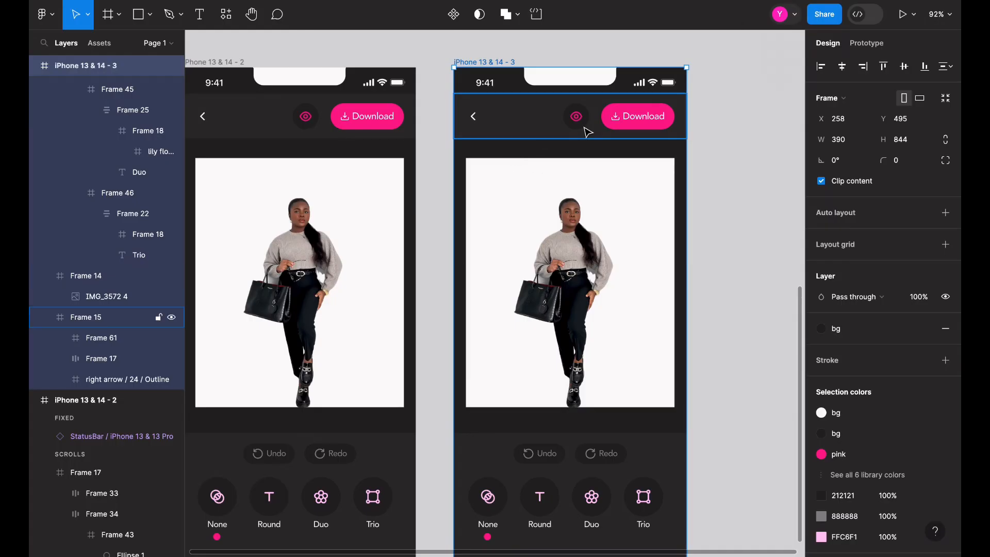
scroll(586, 131, down, 3)
scroll(586, 131, left, 2)
scroll(587, 132, up, 3)
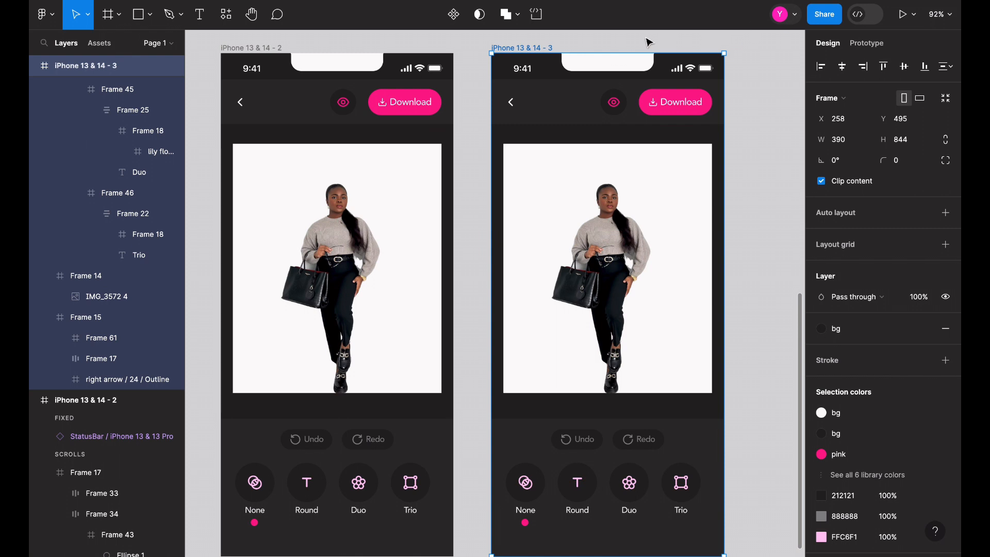
key(Delete)
scroll(641, 42, left, 3)
scroll(642, 42, up, 2)
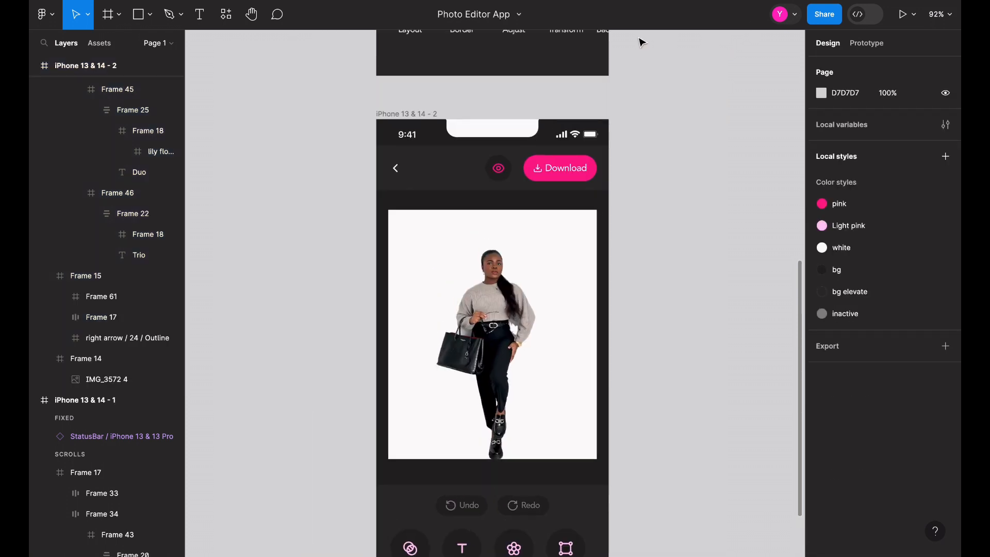
Step: Link the first screen's Layout tool to iPhone 13 & 14 - 2 with an On click trigger and Smart animate
click(869, 43)
scroll(394, 144, up, 2)
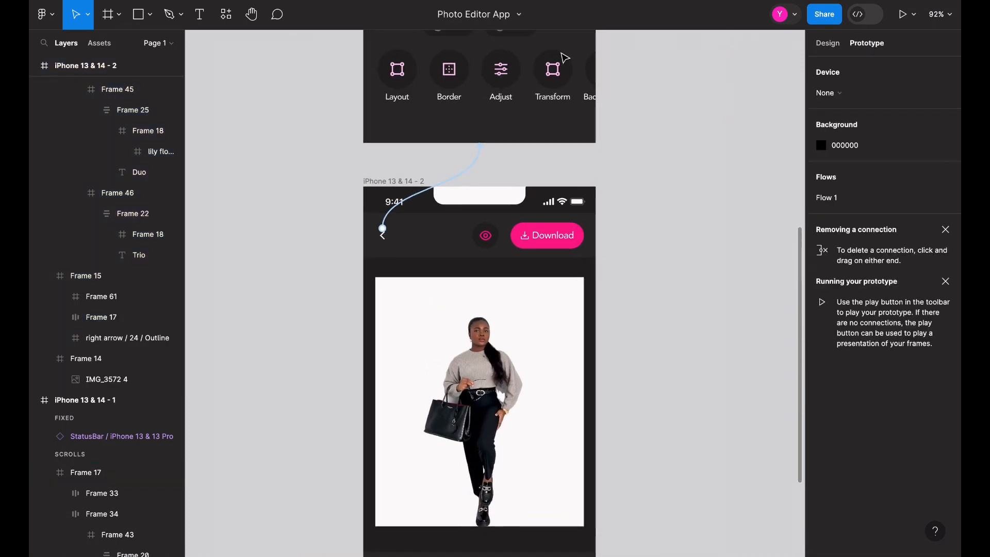
click(391, 97)
click(391, 96)
drag(397, 114, 479, 194)
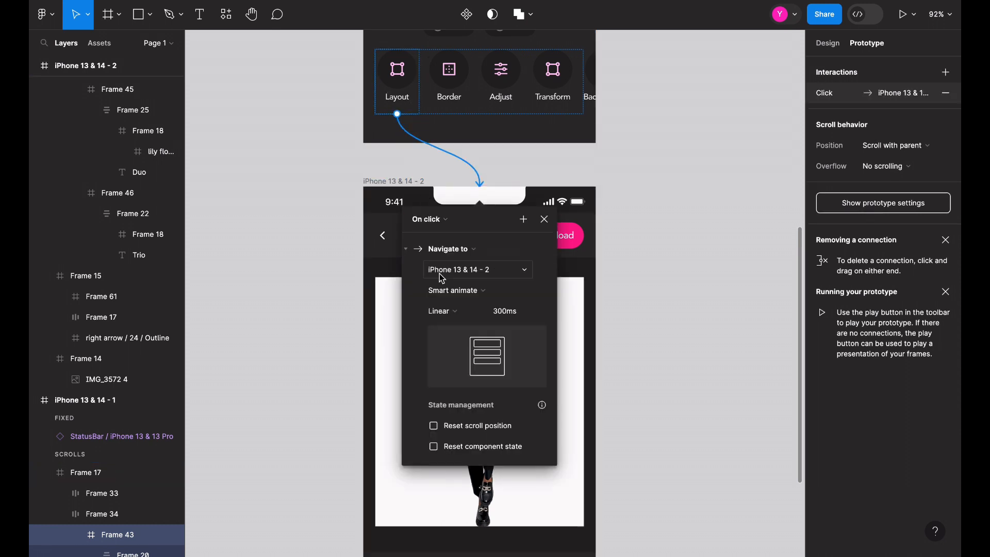
click(829, 45)
Step: Duplicate the iPhone 13 & 14 - 2 screen to create a third screen beside it
scroll(637, 170, down, 3)
scroll(546, 304, down, 2)
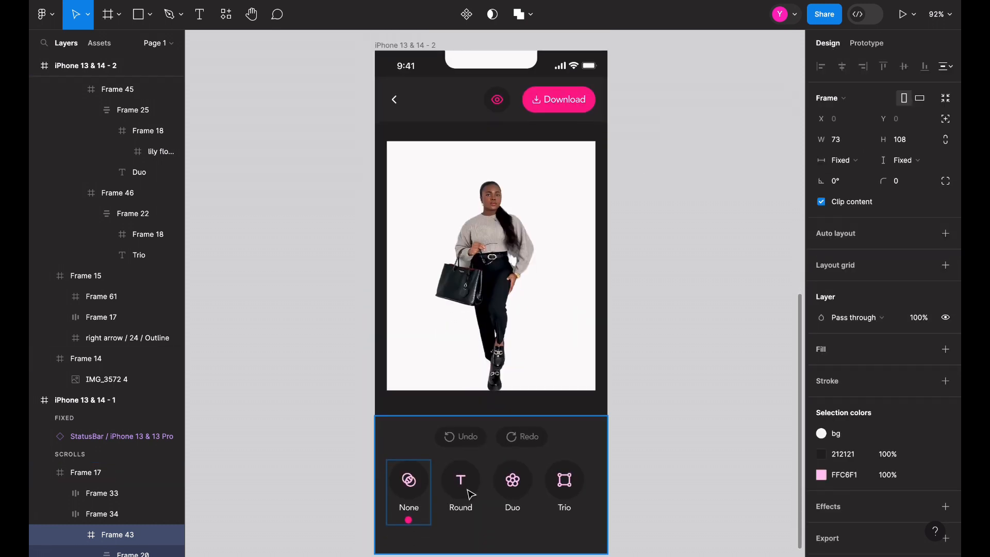
scroll(470, 494, down, 3)
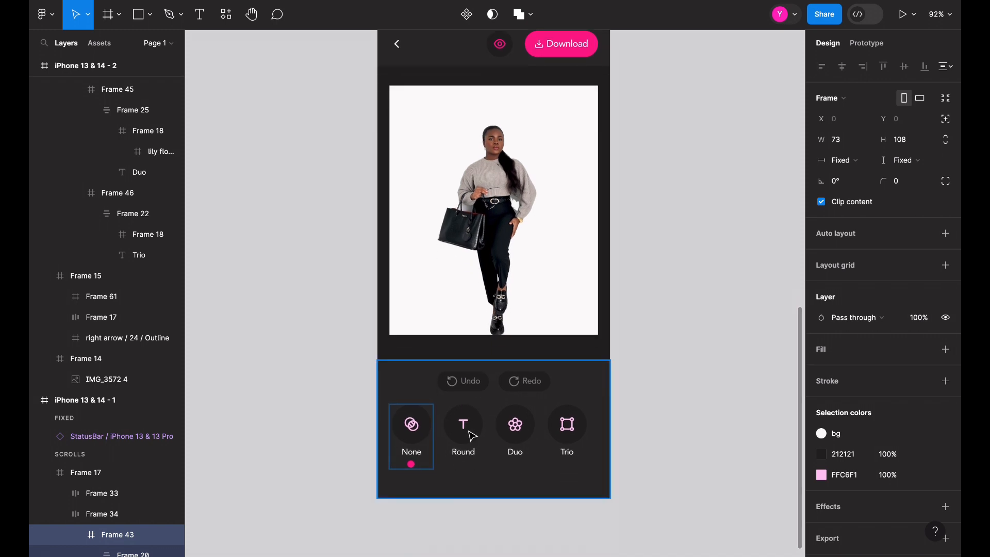
scroll(456, 399, up, 2)
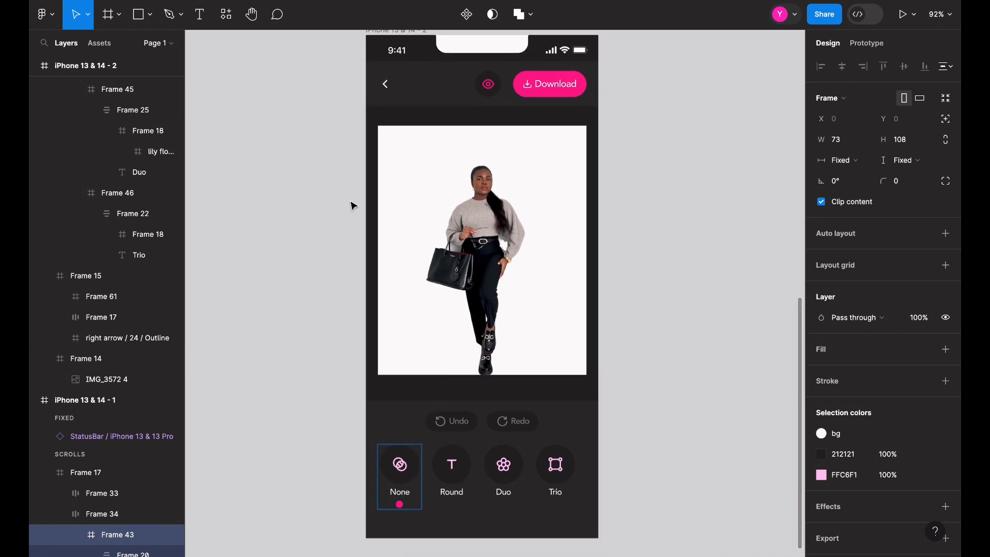
scroll(399, 62, up, 2)
click(400, 65)
scroll(400, 66, up, 3)
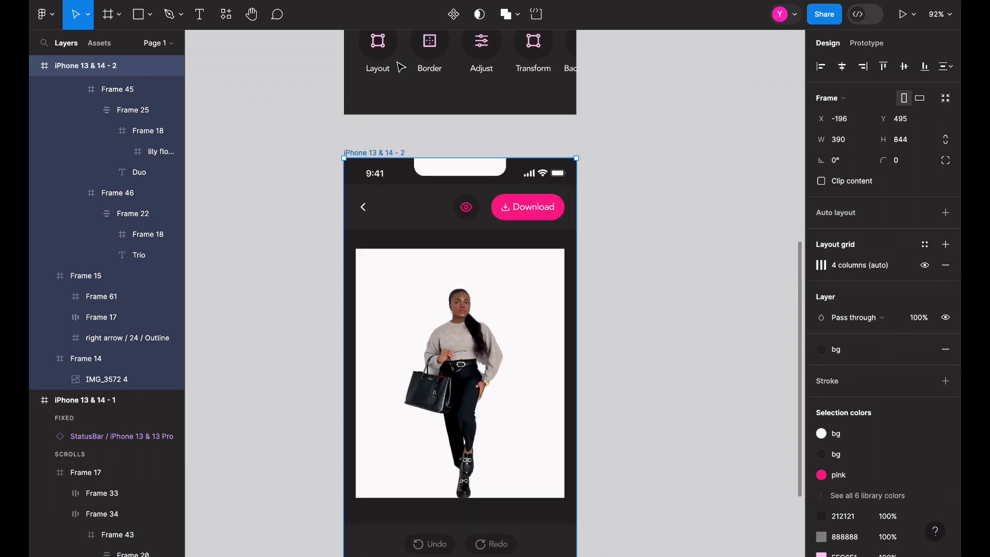
scroll(399, 66, down, 4)
key(ctrl+d)
scroll(399, 68, up, 5)
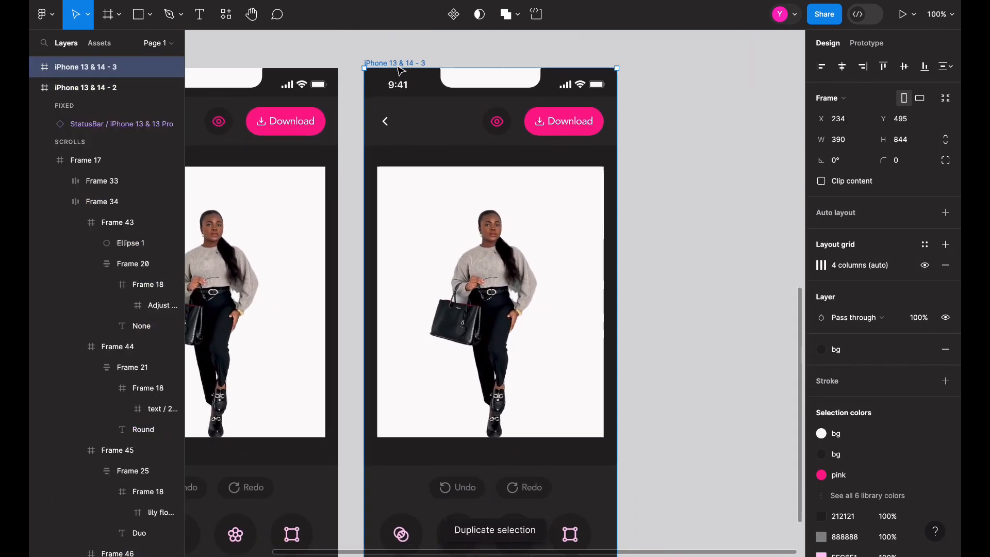
Step: Try the bg elevate and bg color styles as the fill of the photo frame on iPhone 13 & 14 - 3
click(466, 197)
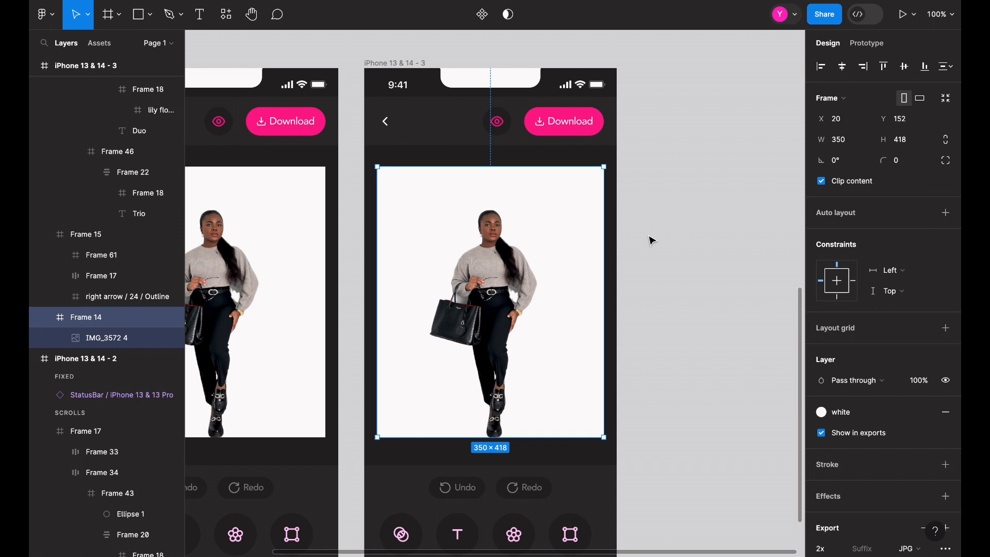
click(865, 411)
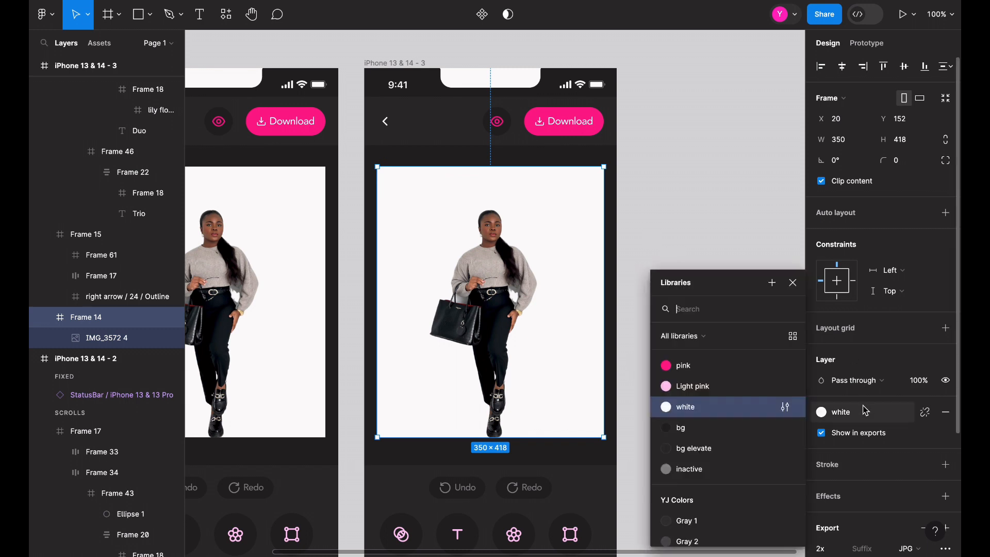
click(705, 453)
click(856, 413)
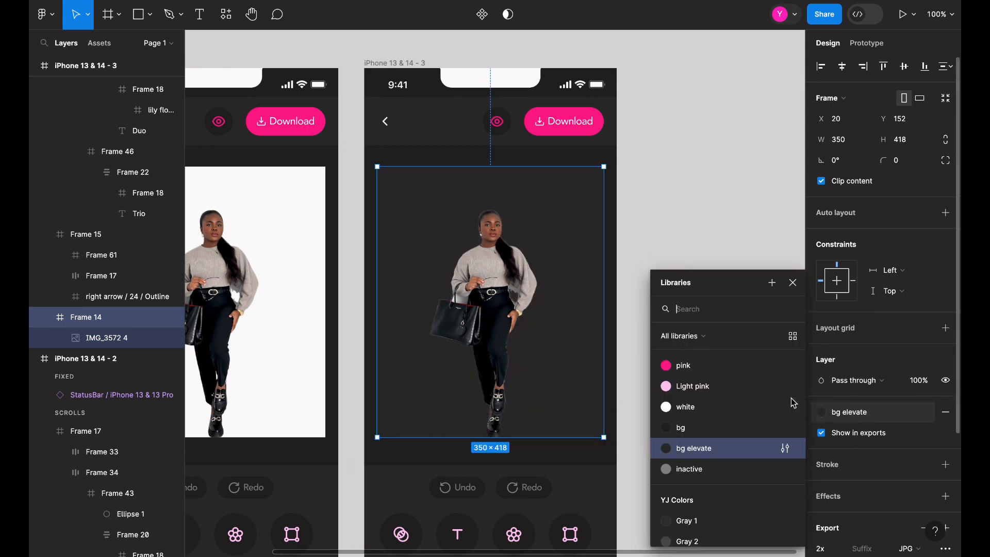
click(724, 428)
click(648, 375)
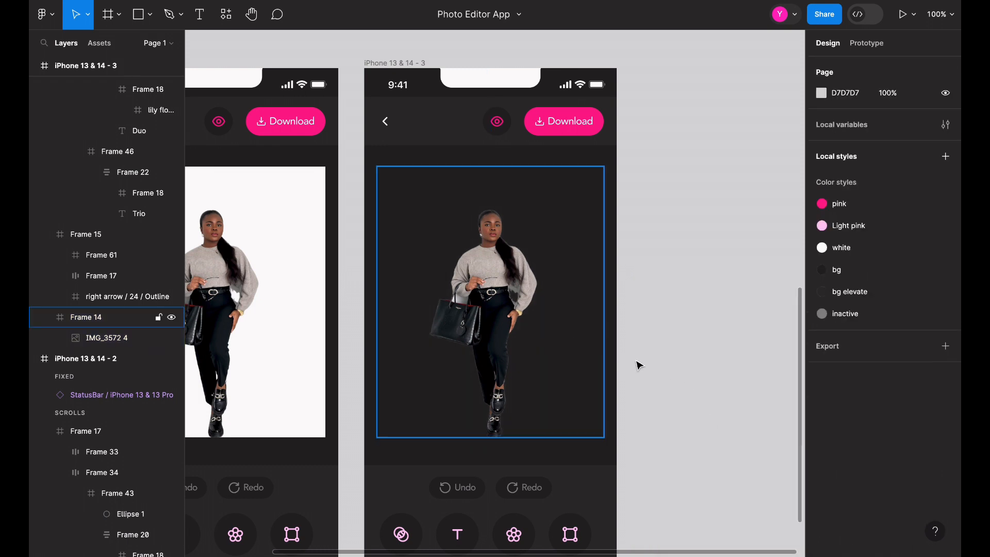
Step: Set the fill of the third screen's photo frame to the bg elevate color style
click(485, 314)
click(867, 412)
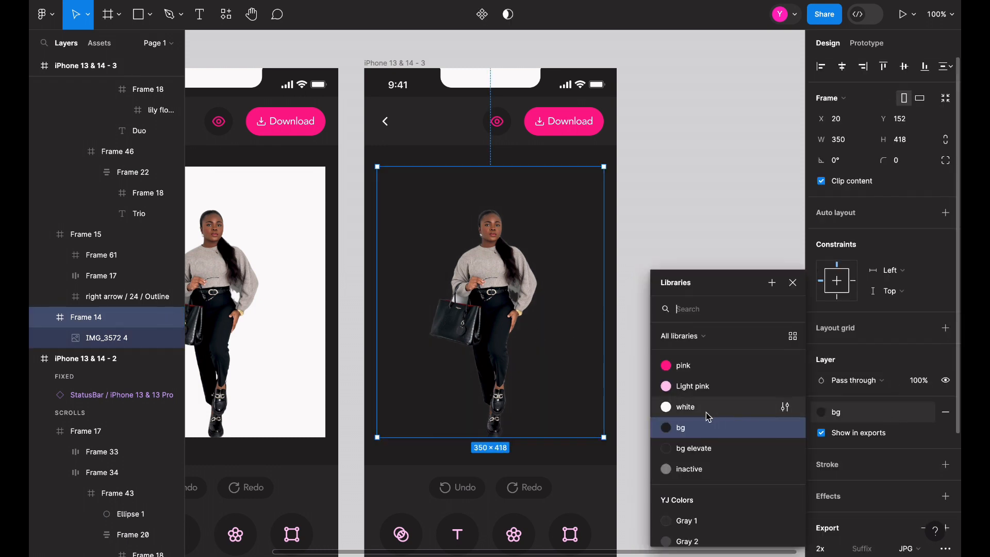
click(705, 453)
click(692, 371)
Step: Crop the woman's photo on the third screen from both sides and the top to about 188 × 363
double_click(452, 316)
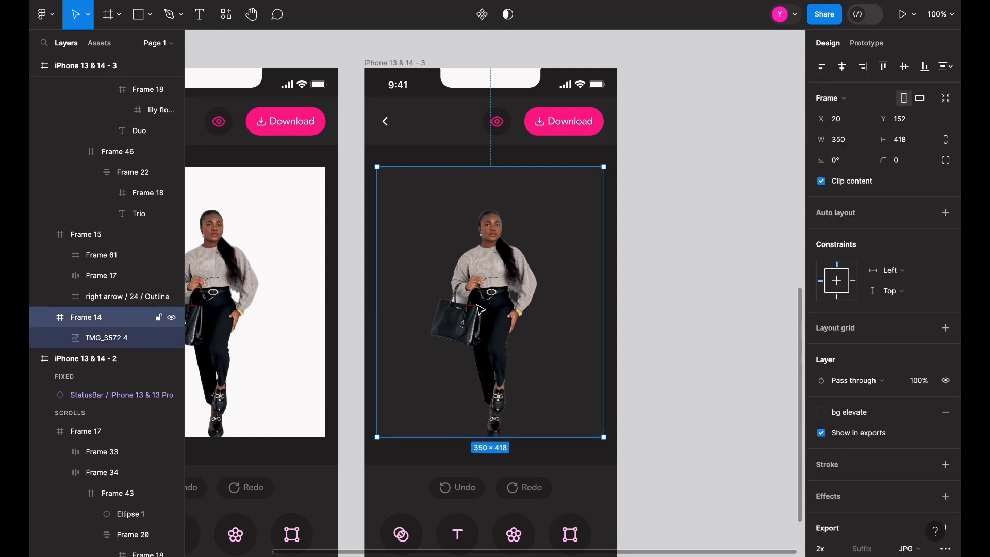
scroll(451, 317, down, 1)
scroll(451, 317, left, 1)
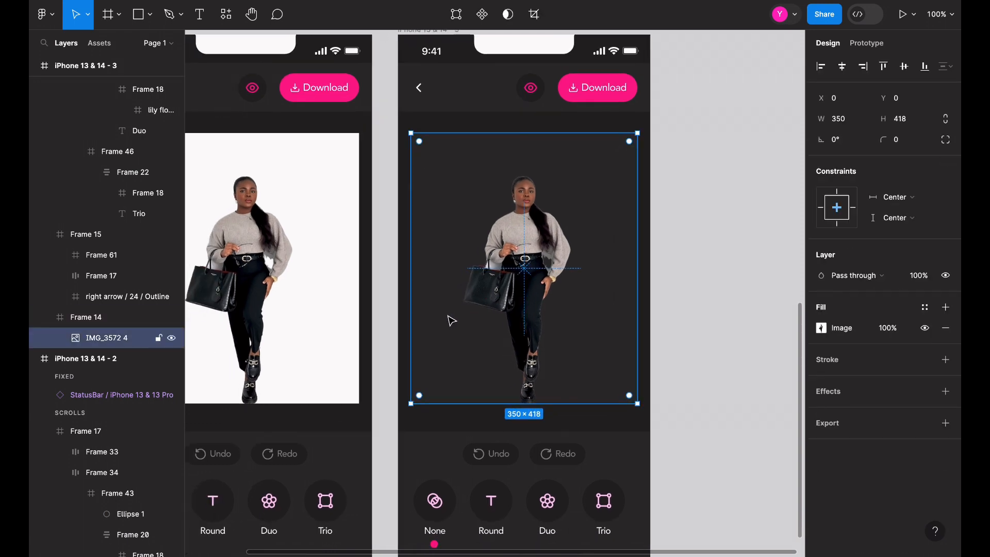
click(665, 290)
click(598, 221)
click(599, 220)
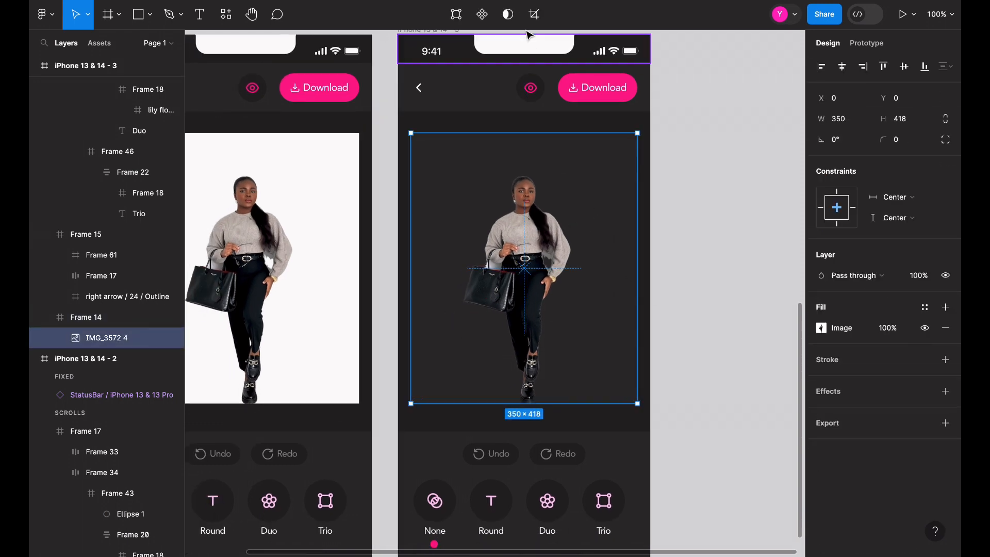
click(534, 14)
drag(637, 268, 576, 268)
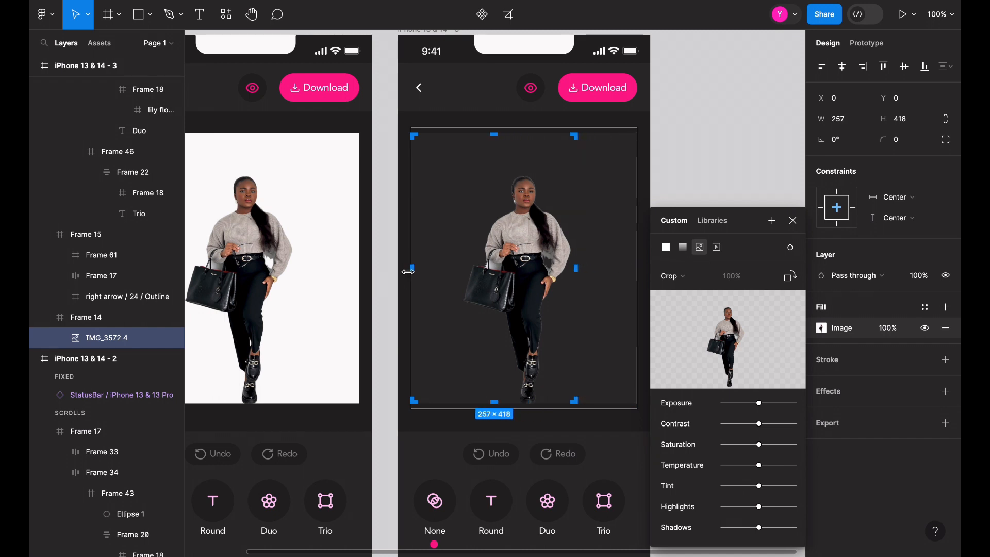
drag(403, 271, 457, 268)
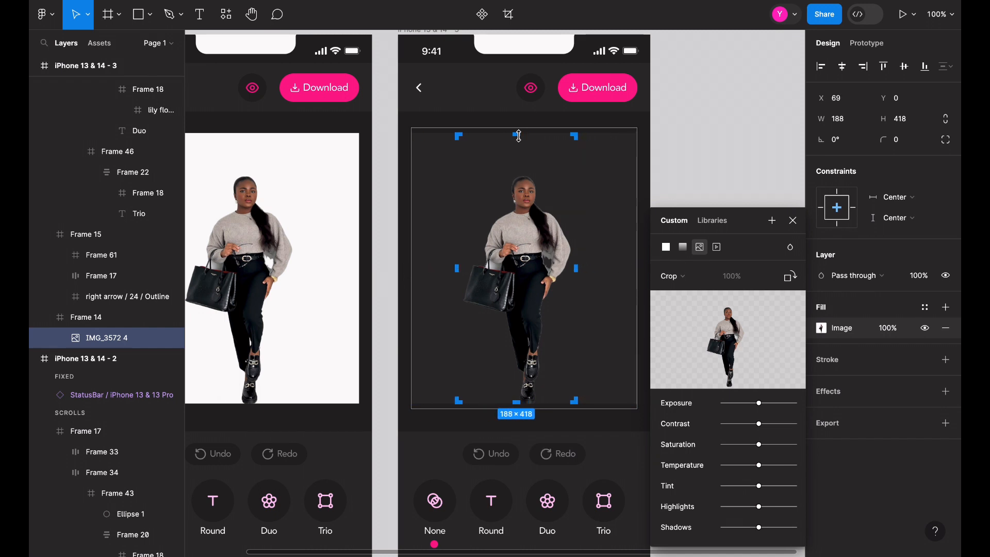
drag(519, 135, 519, 168)
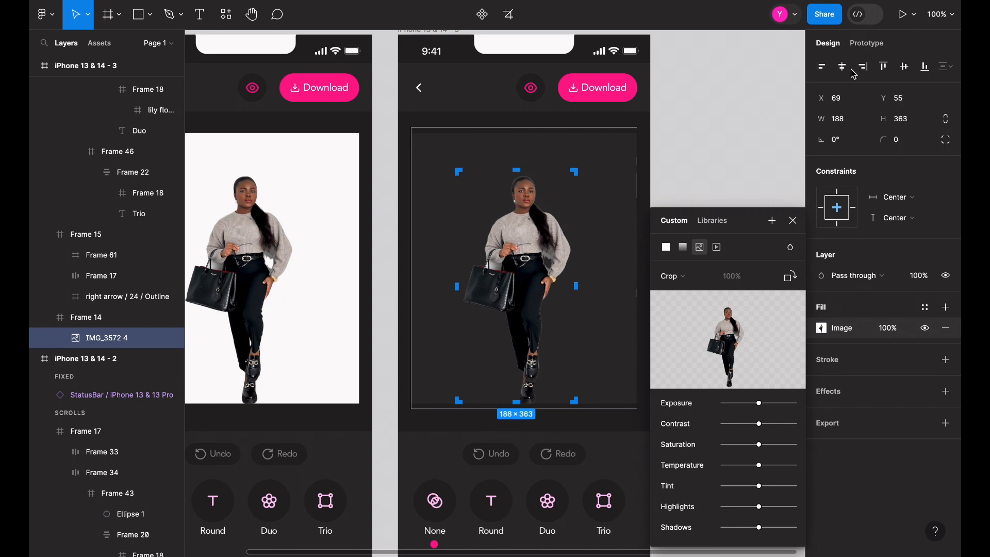
click(793, 221)
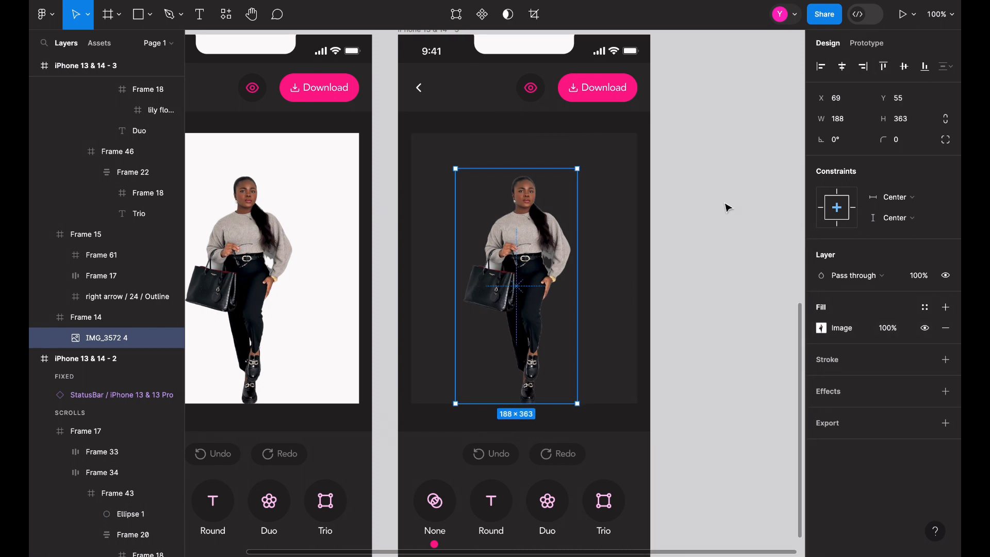
Step: Crop the left side of the woman's photo on the third screen to bring it to 182 × 363
click(534, 14)
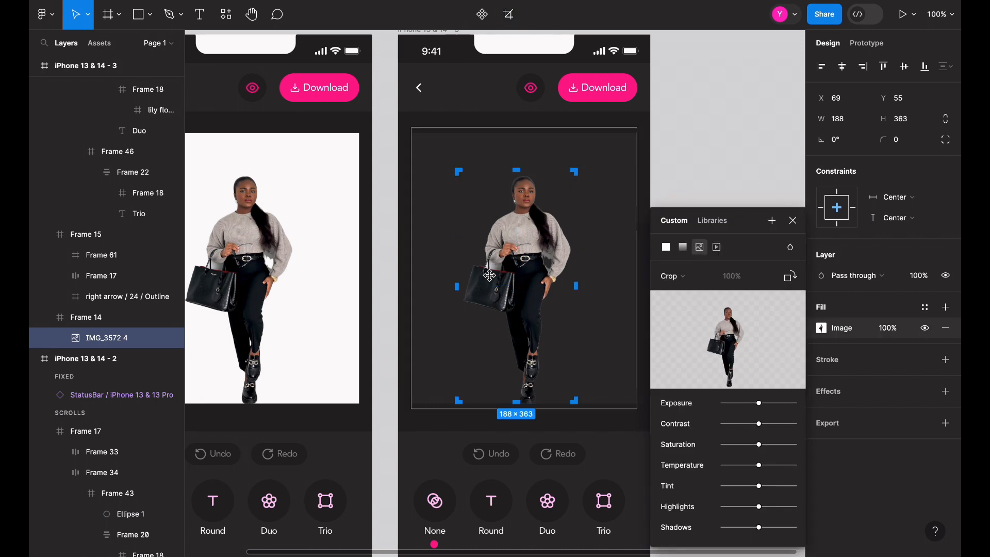
drag(458, 287, 460, 287)
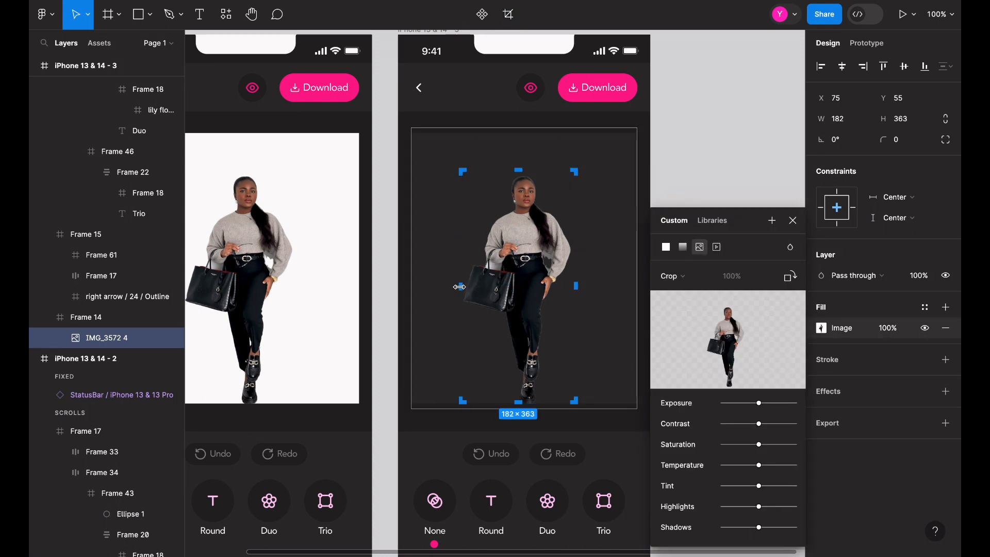
click(793, 221)
click(740, 217)
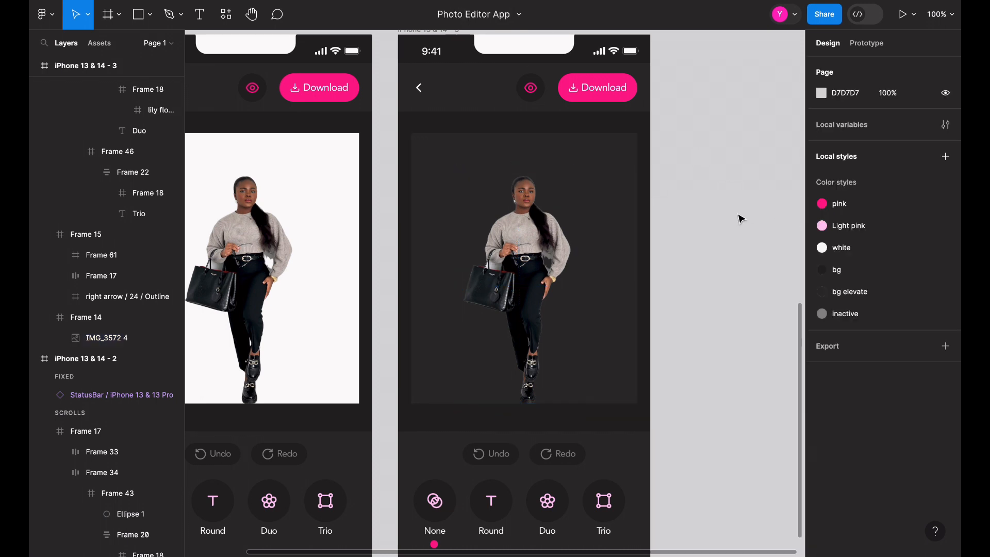
Step: Draw a 255 × 255 frame over the woman's photo on the third screen and give it an FFFFFF fill
scroll(627, 229, down, 1)
double_click(548, 247)
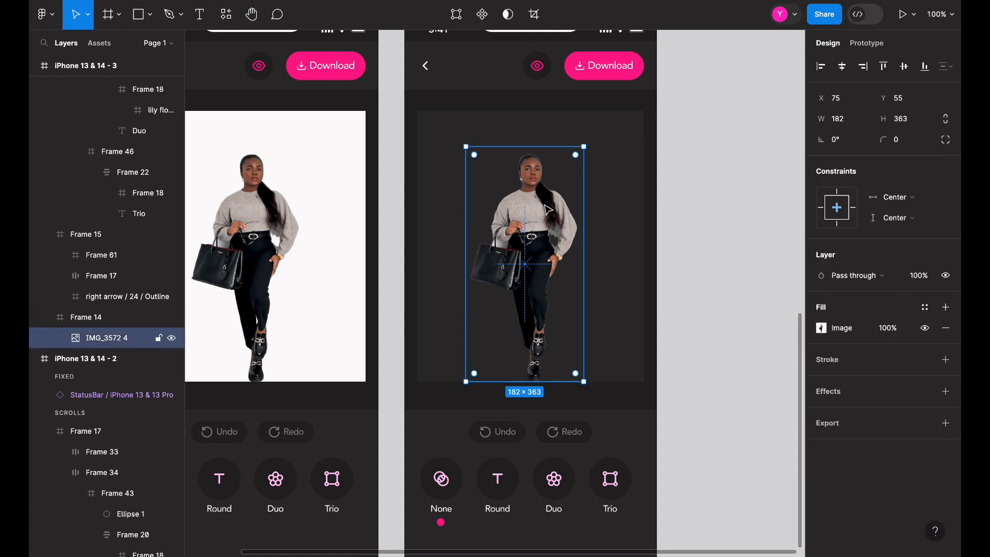
click(623, 155)
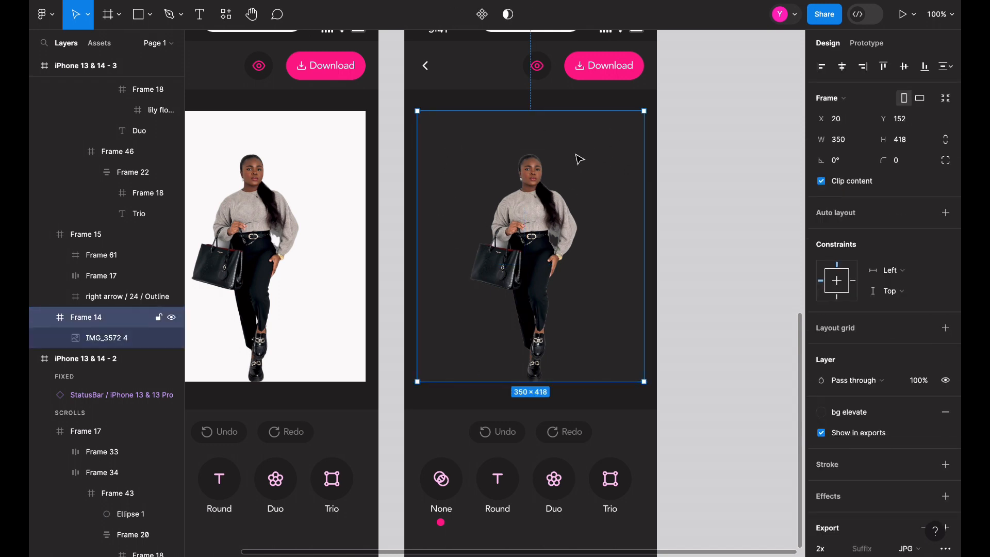
double_click(548, 196)
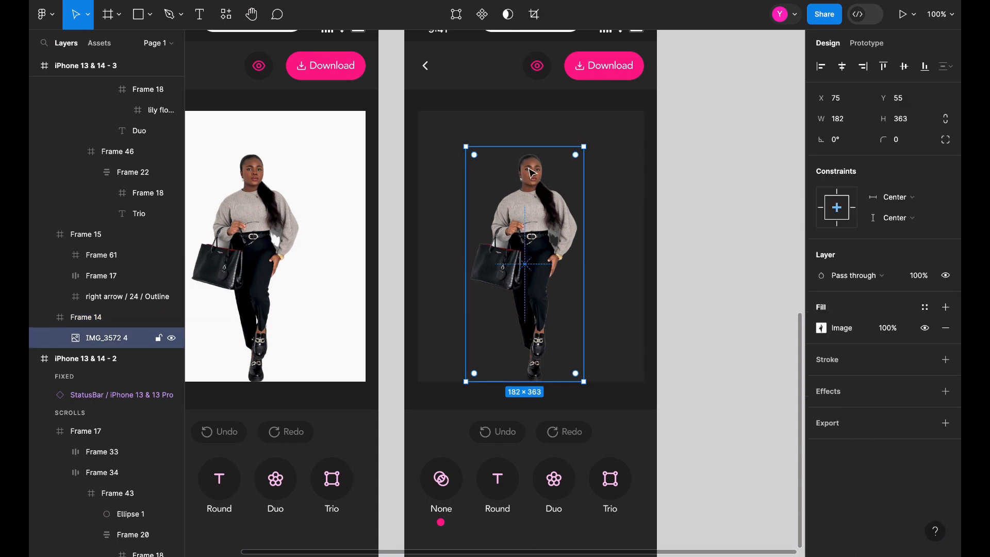
key(f)
drag(459, 136, 606, 302)
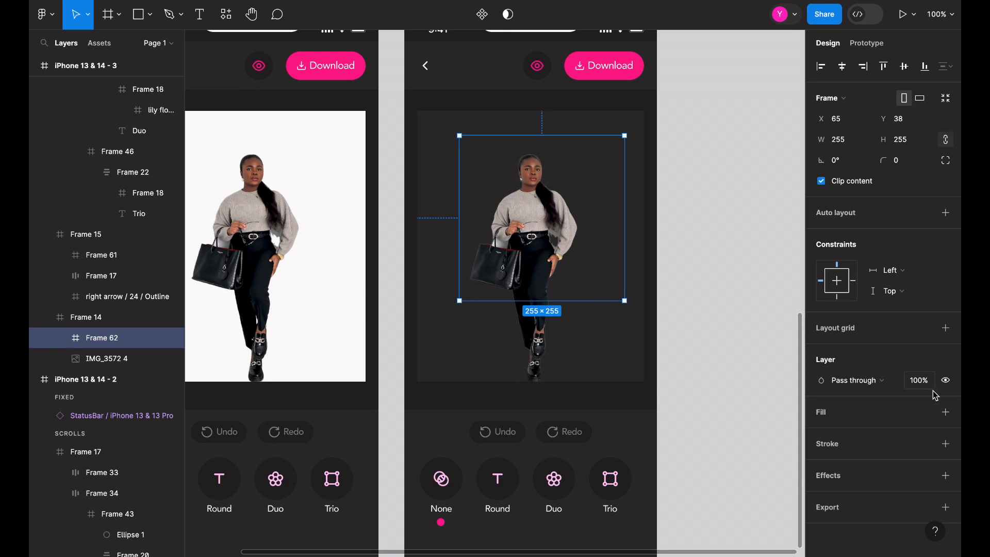
click(944, 412)
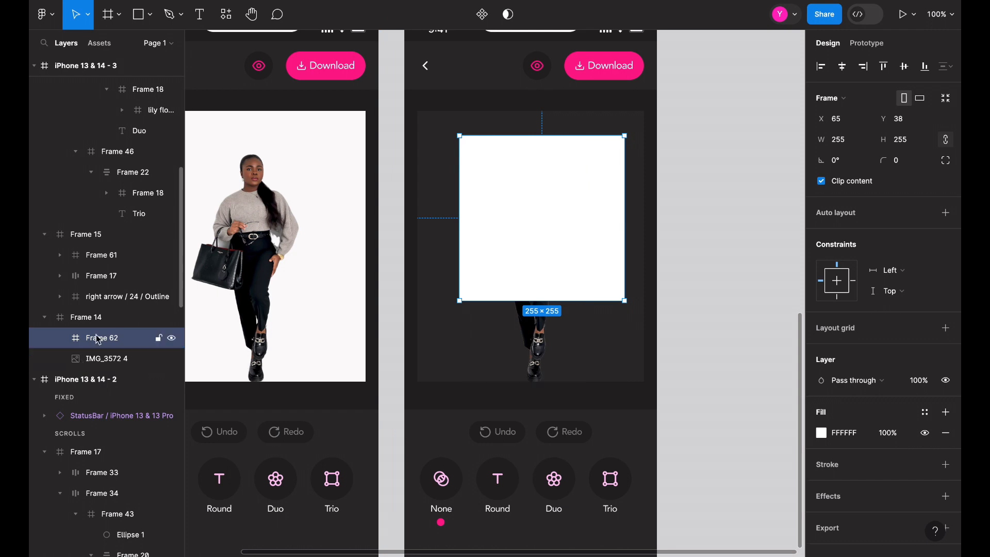
Step: Nest the woman's photo inside the white square frame and centre both the frame and the photo horizontally
click(77, 360)
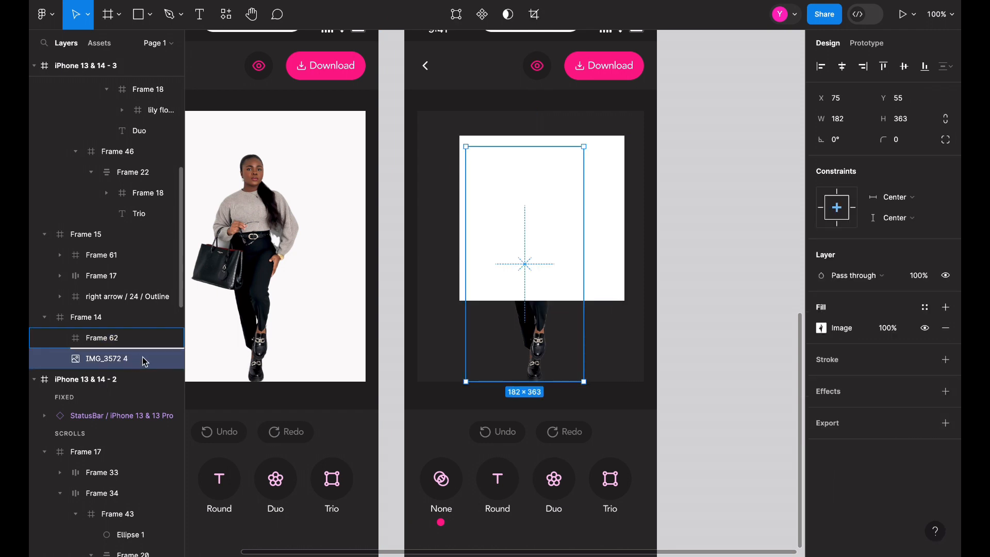
drag(145, 360, 149, 360)
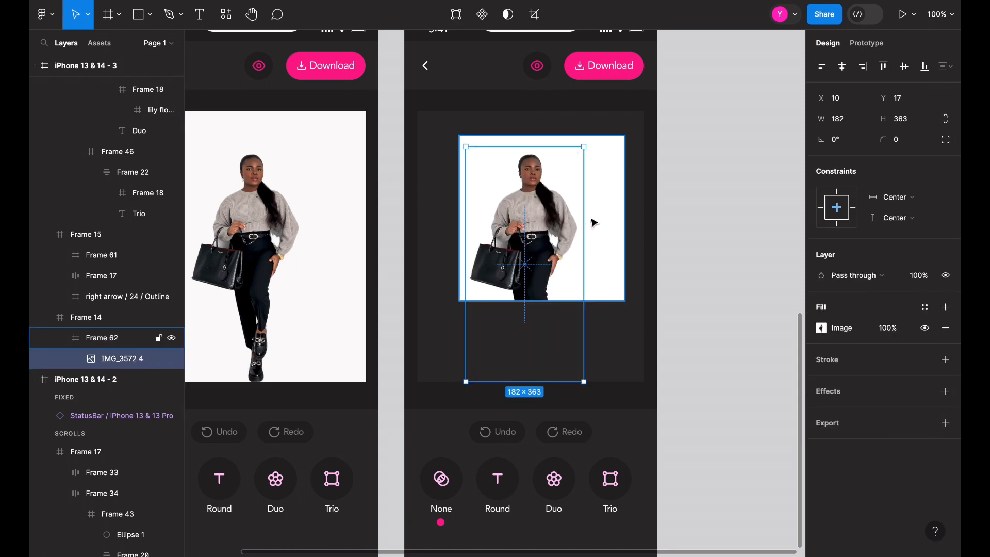
click(622, 195)
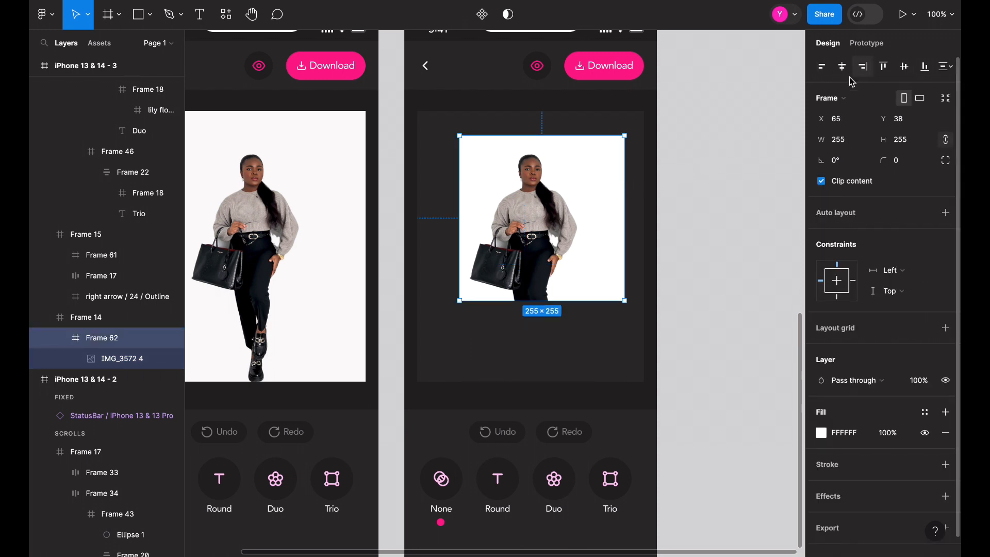
click(842, 66)
click(555, 237)
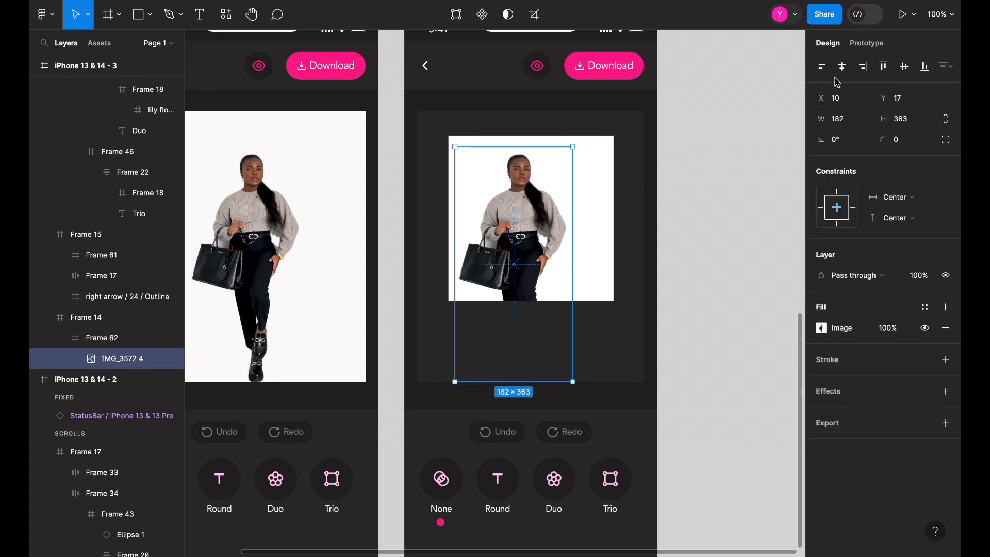
Step: Round the white photo frame into a circle with a corner radius of 500
click(605, 181)
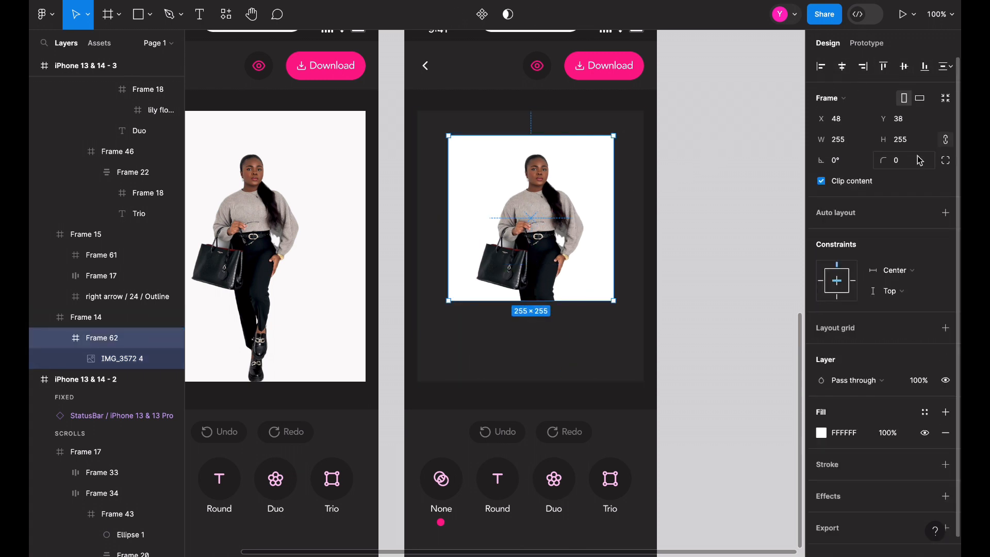
click(919, 161)
text(500)
key(Return)
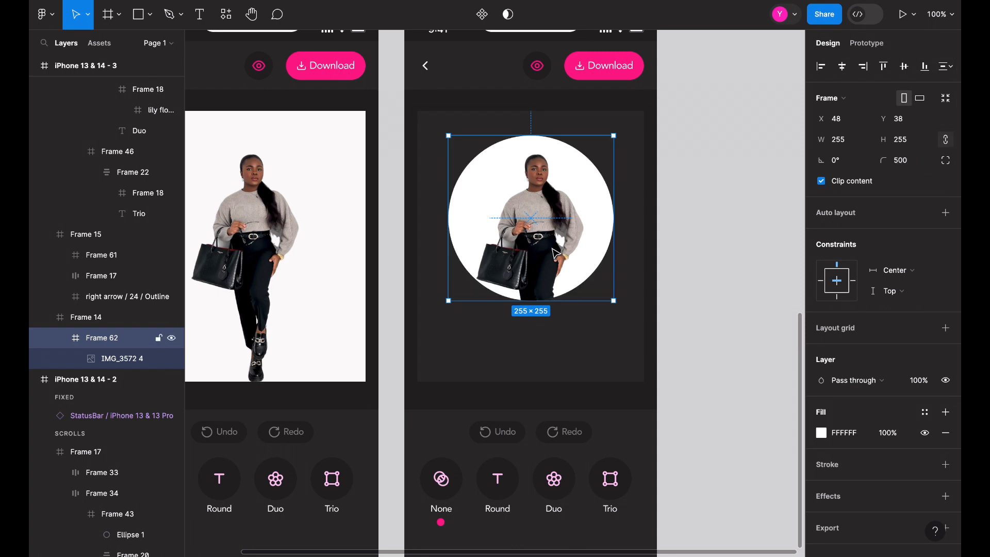
key(Escape)
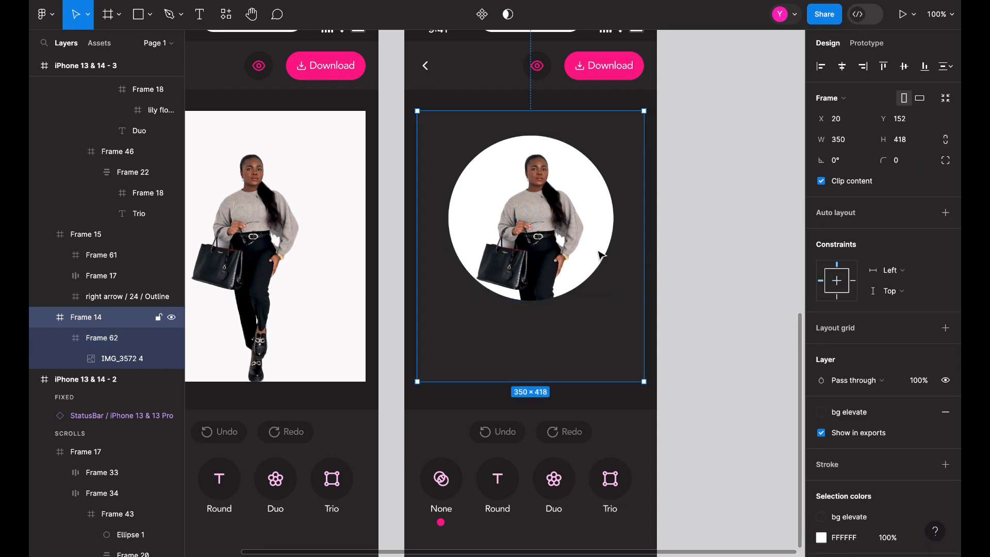
Step: Move the pink indicator dot from under None to under Round on the third screen
scroll(601, 255, down, 5)
click(482, 303)
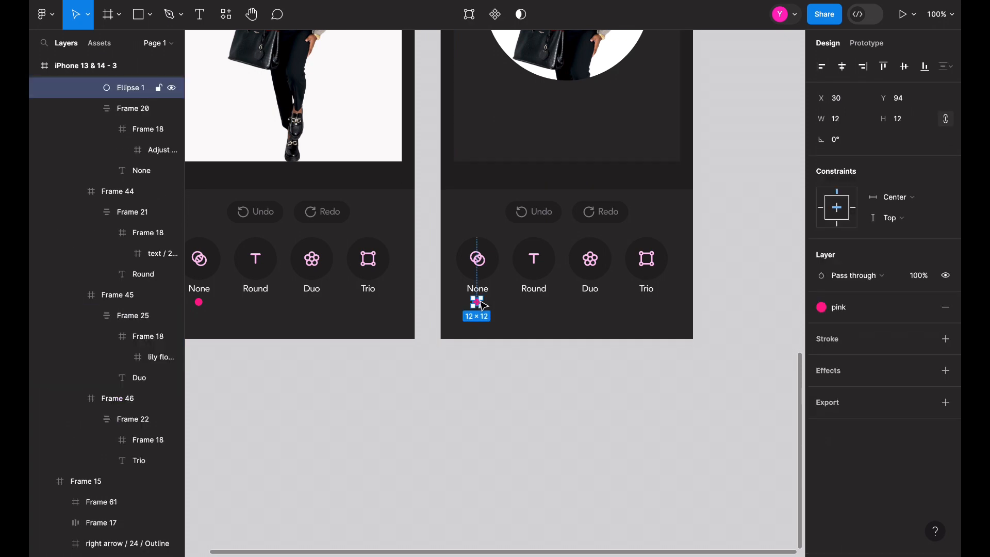
scroll(483, 305, up, 5)
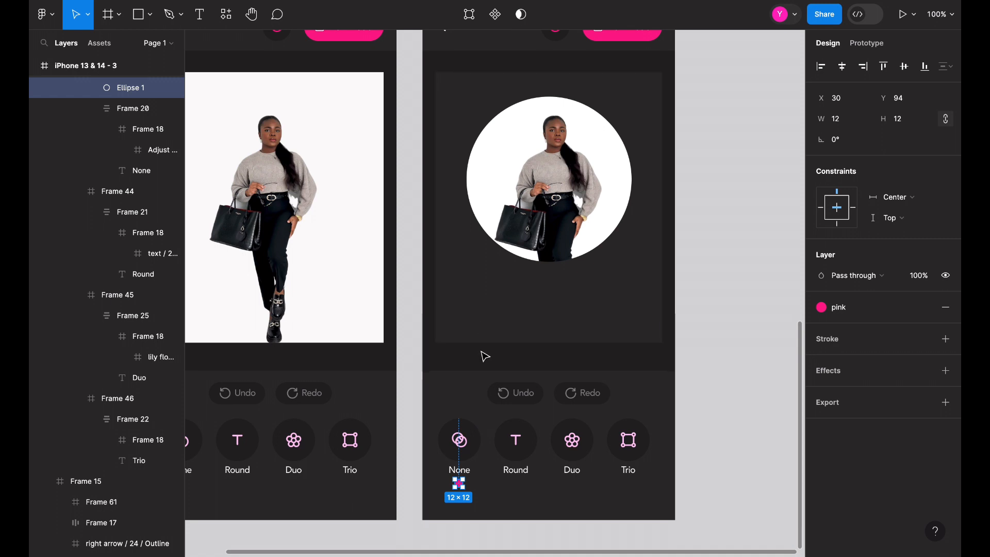
scroll(485, 356, down, 4)
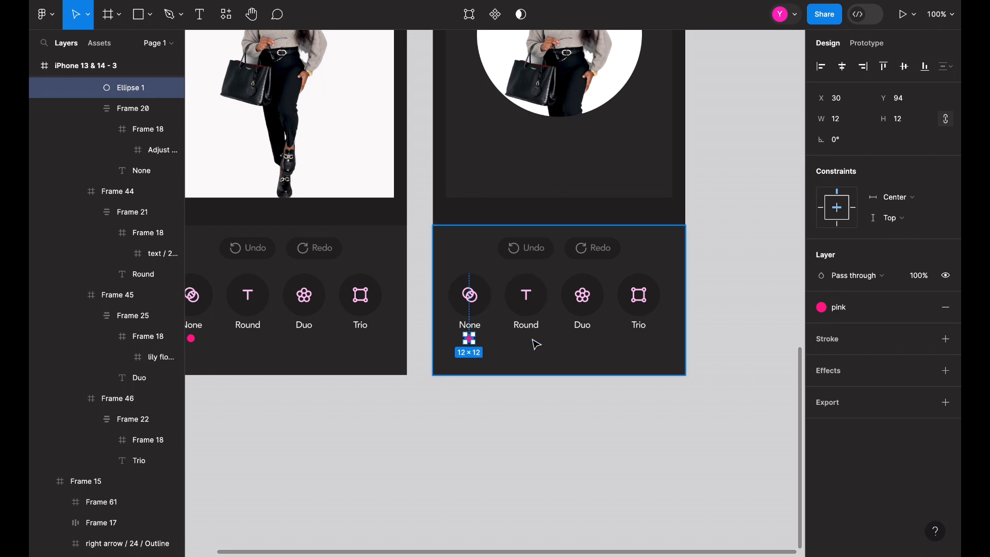
click(523, 273)
click(470, 335)
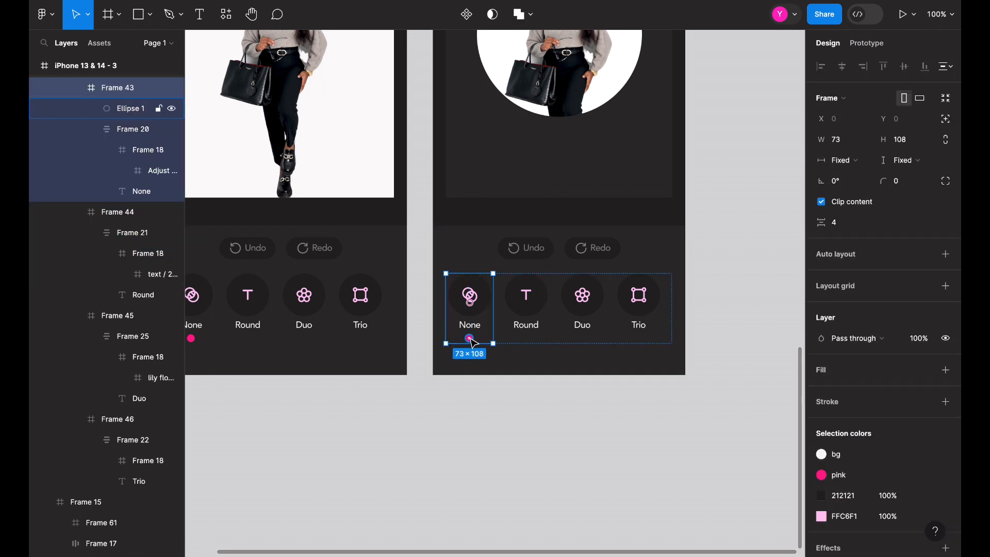
click(470, 338)
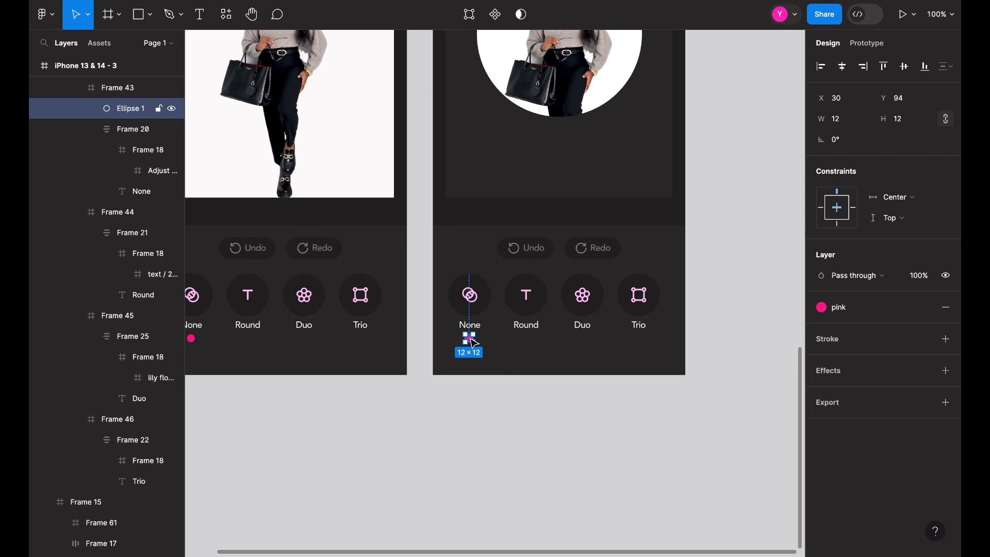
key(Delete)
click(537, 319)
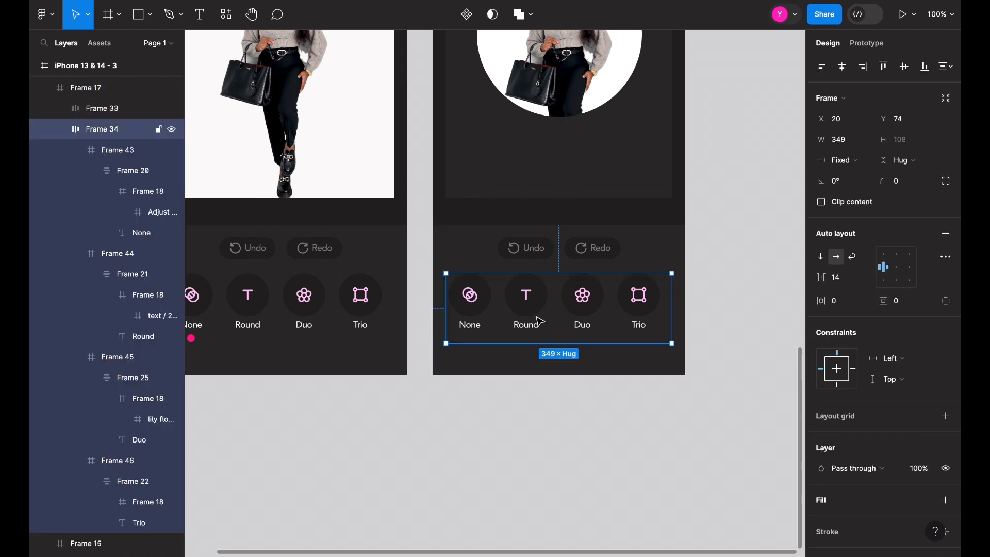
key(ctrl+v)
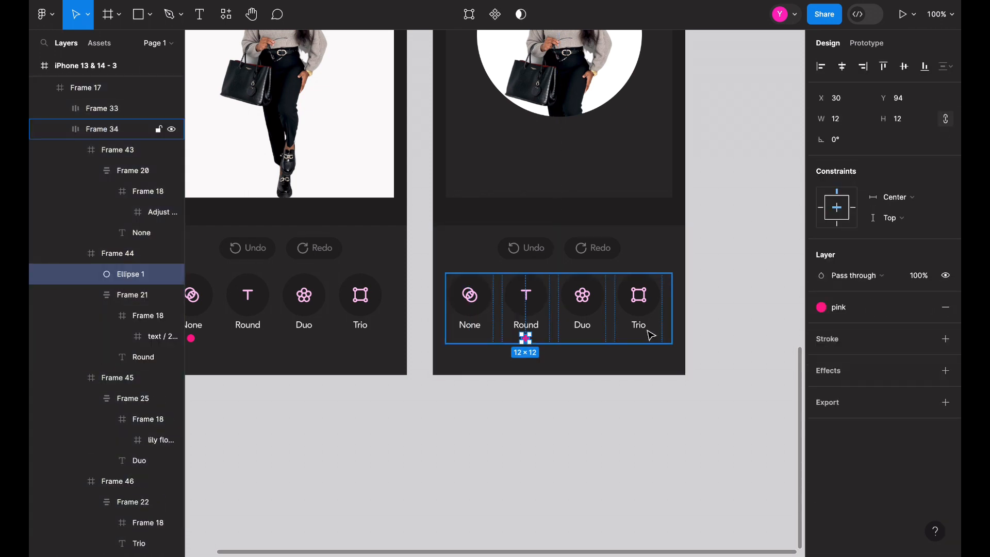
click(656, 369)
Step: Link the Round option on iPhone 13 & 14 - 2 to the iPhone 13 & 14 - 3 screen in the prototype
key(ctrl+minus)
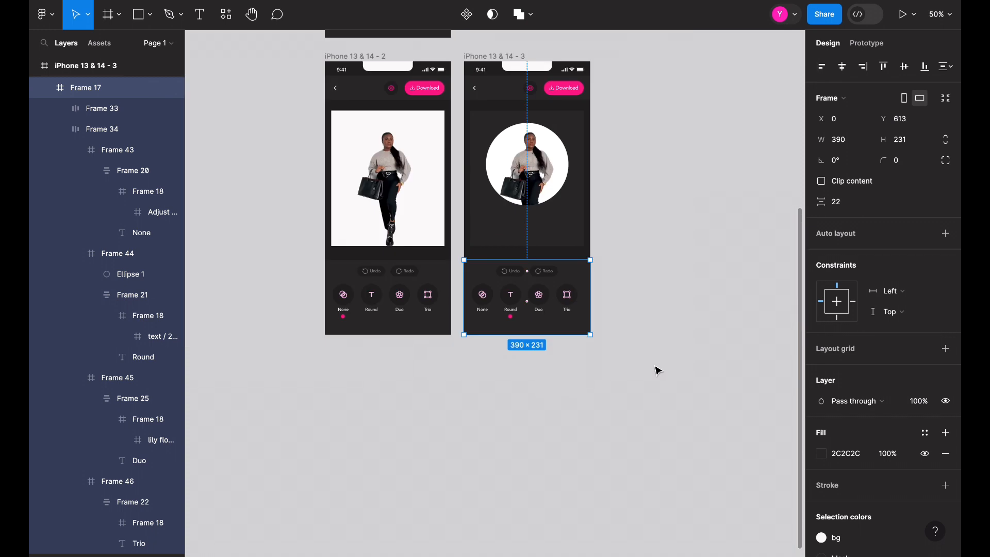
scroll(657, 371, up, 1)
click(866, 43)
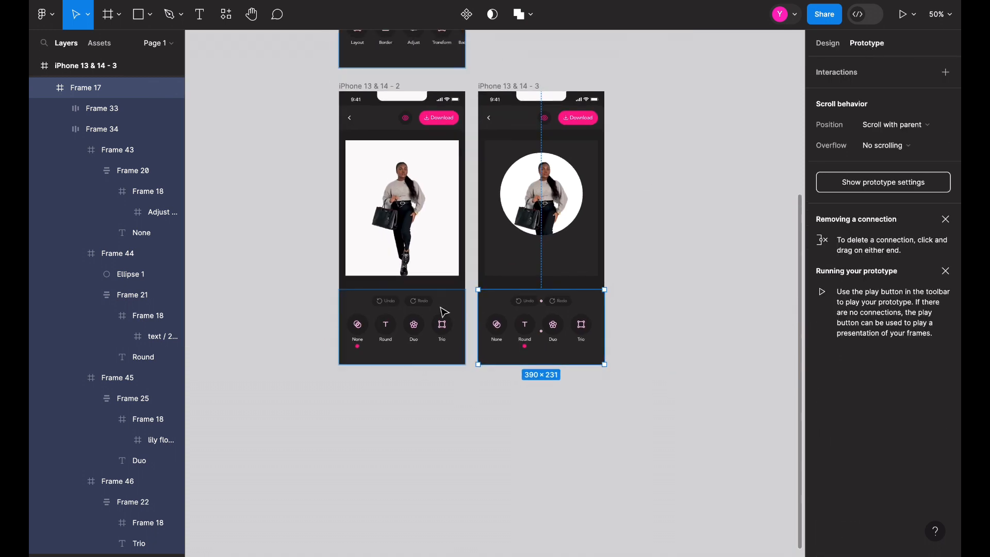
click(388, 341)
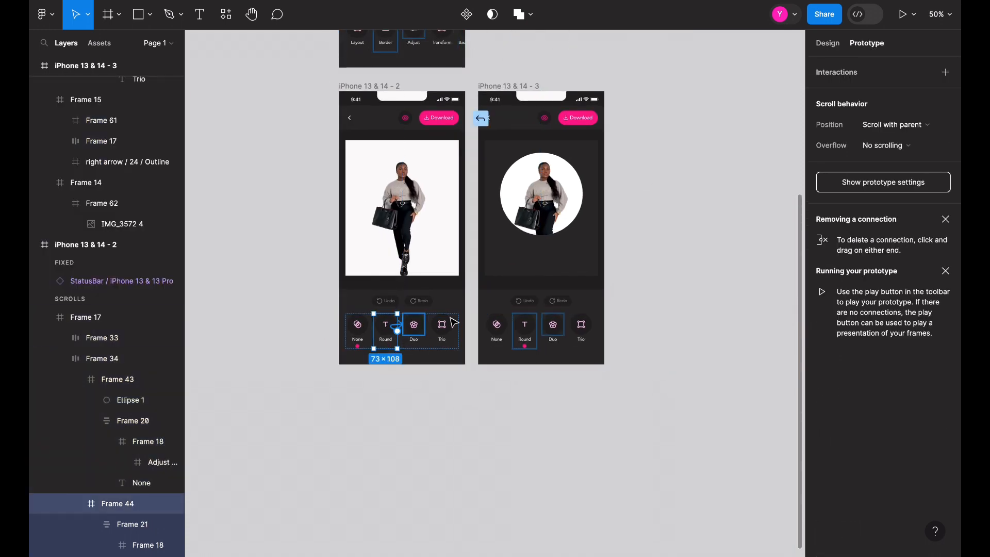
drag(397, 330, 528, 300)
click(575, 302)
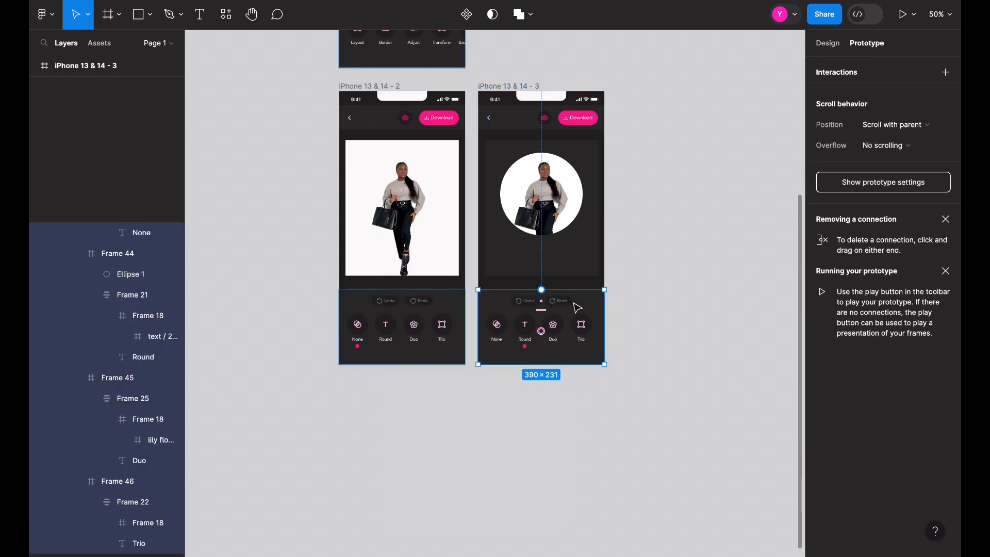
Step: Link the None option on the third screen to iPhone 13 & 14 - 2 with an on-click Smart animate, Linear, 300ms
double_click(498, 326)
double_click(499, 327)
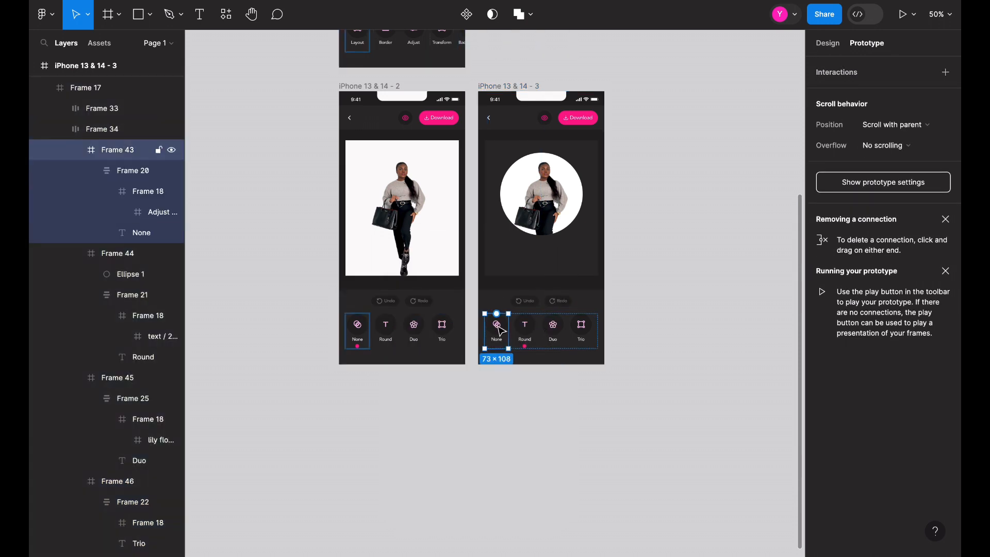
drag(497, 314, 456, 269)
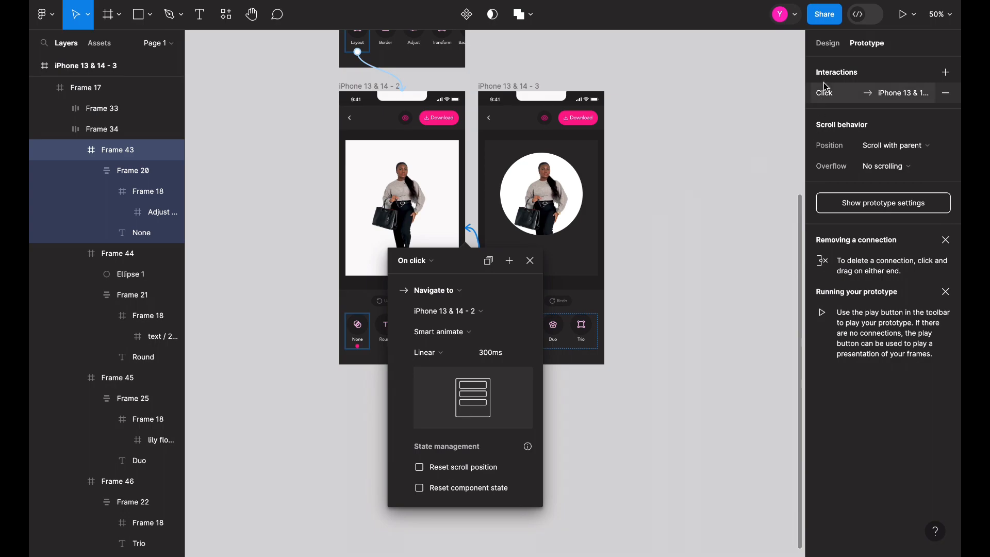
click(827, 45)
Step: Test the prototype by opening Layout and switching repeatedly between Round and None, then return to the design file
key(ctrl+Tab)
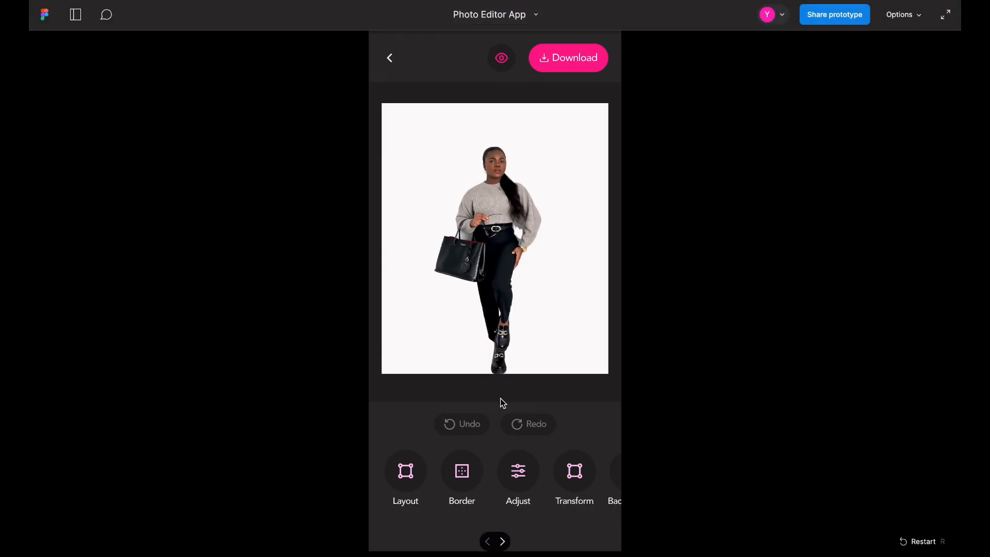
click(406, 471)
click(470, 474)
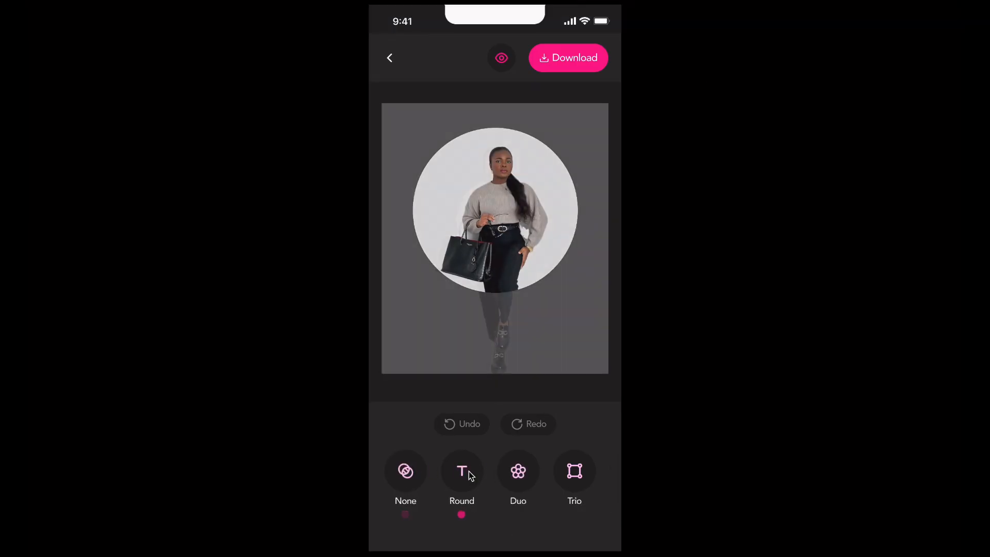
click(420, 480)
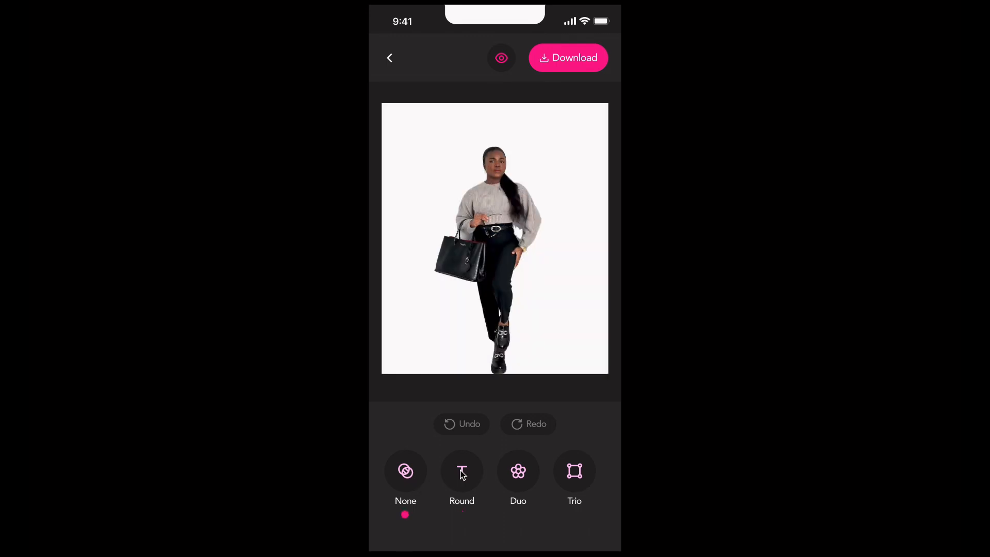
click(462, 474)
click(407, 481)
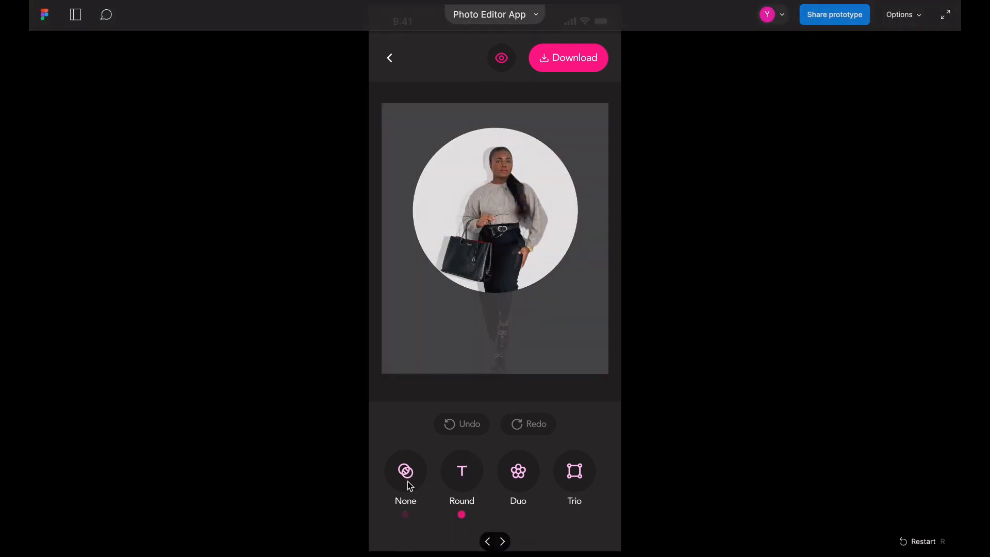
click(474, 476)
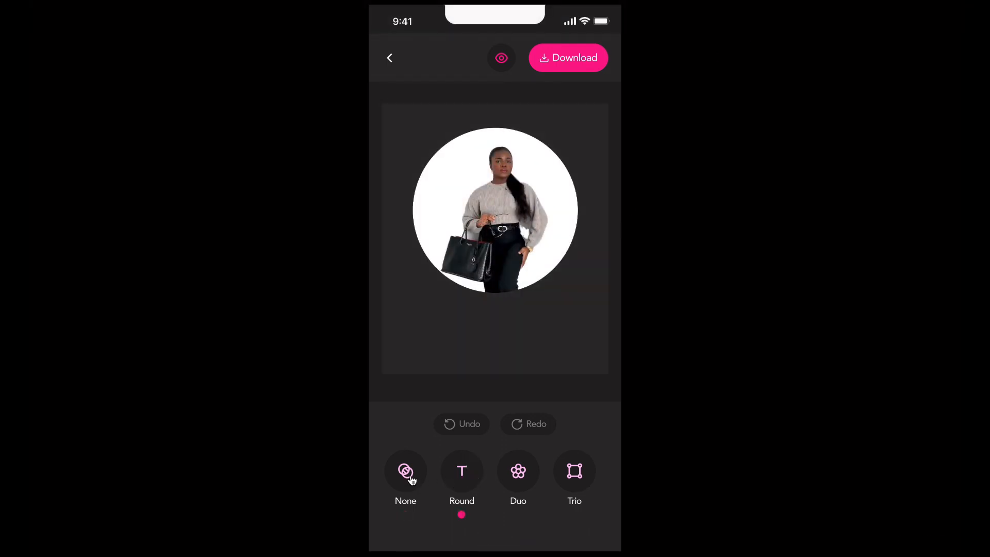
click(412, 478)
click(464, 473)
click(772, 1)
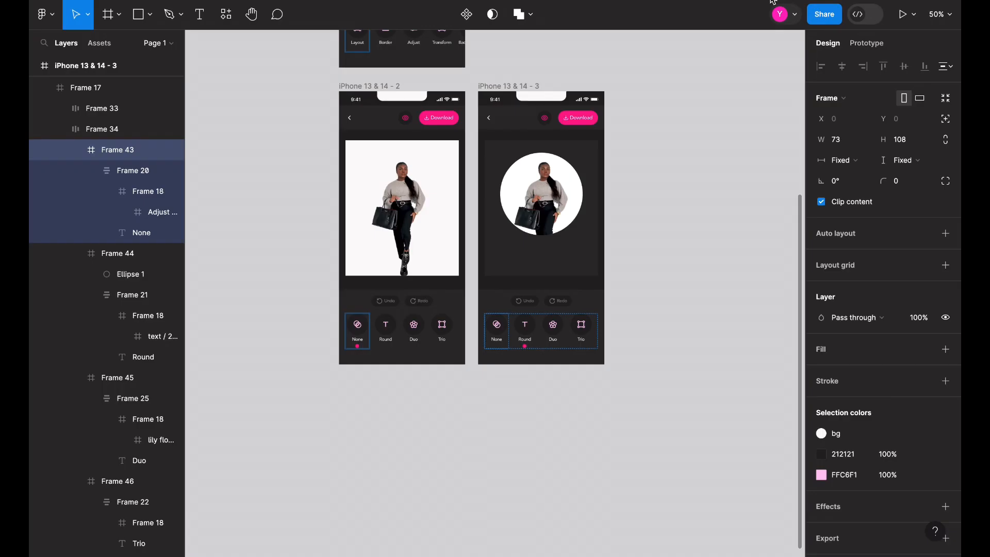
Step: Compare the photo's size and position on the iPhone 13 & 14 - 2 and iPhone 13 & 14 - 3 screens
double_click(553, 200)
double_click(556, 203)
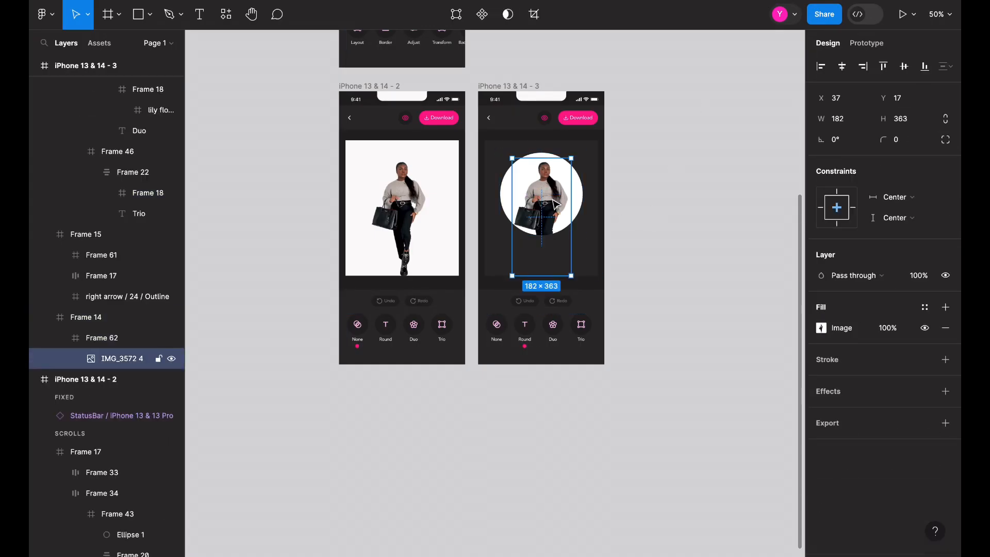
double_click(405, 210)
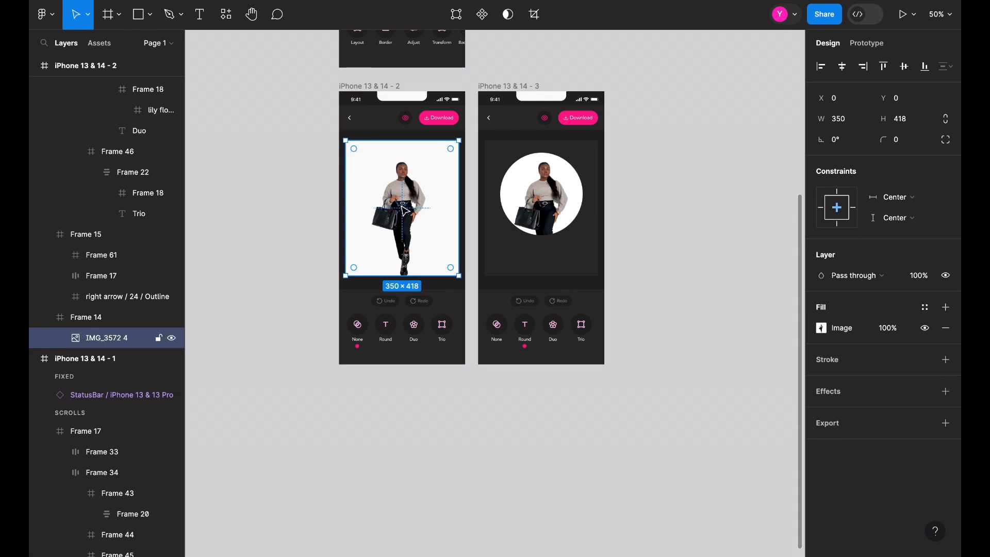
key(super+equal)
double_click(591, 121)
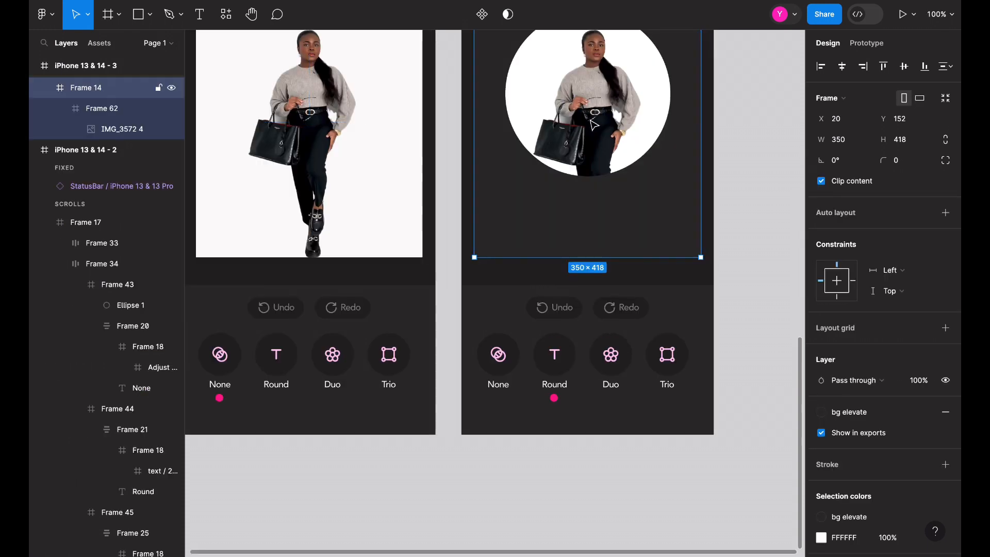
scroll(590, 121, up, 2)
double_click(584, 183)
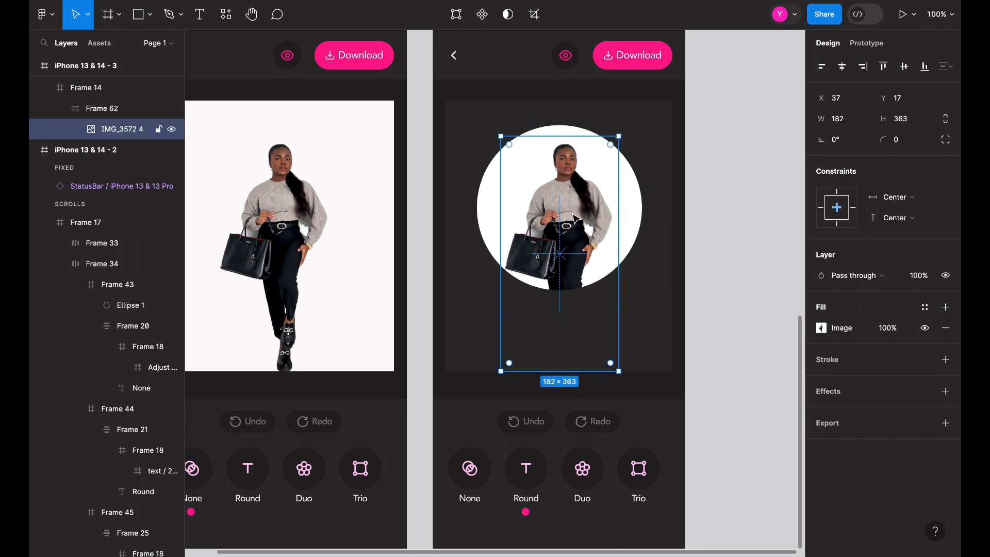
scroll(575, 219, left, 3)
click(384, 210)
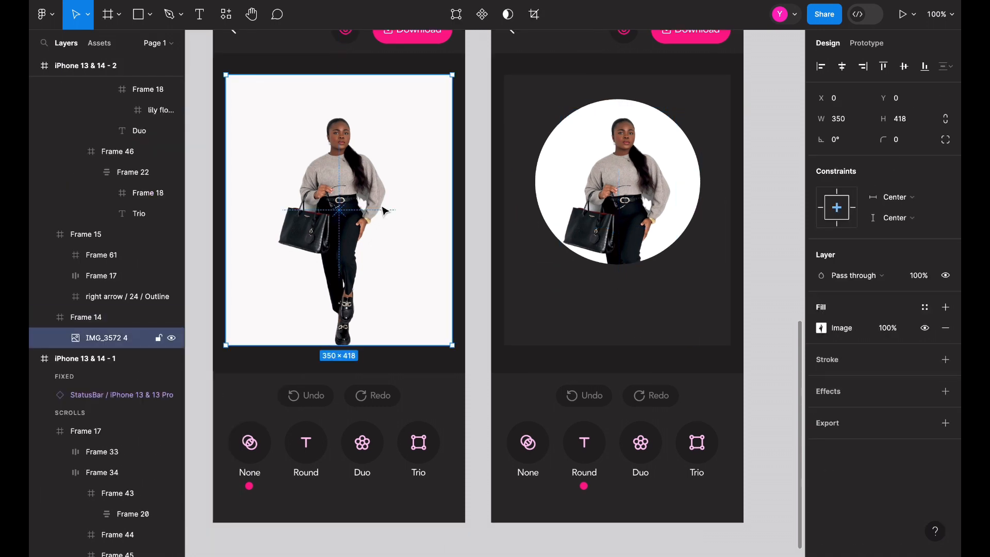
click(652, 171)
scroll(652, 171, left, 3)
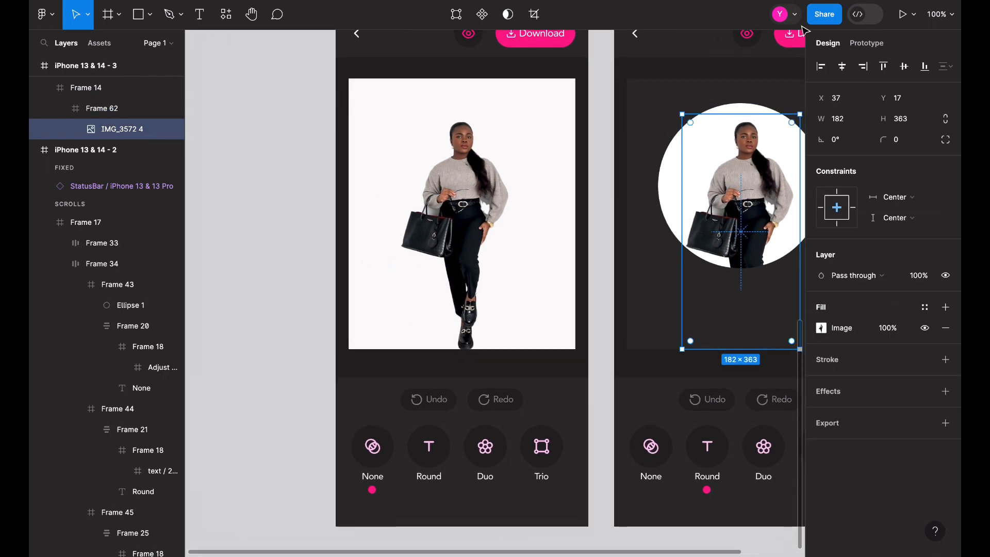
Step: Replace the photo on iPhone 13 & 14 - 2 with a copy of the third screen's cropped photo, centred horizontally in Frame 14
click(500, 151)
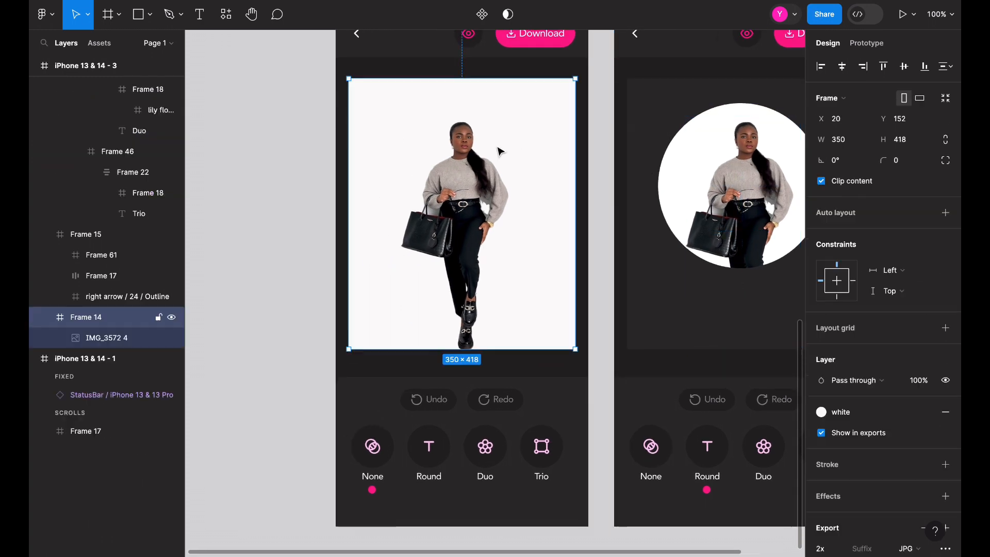
key(ctrl+z)
key(ctrl+z)
key(ctrl+z)
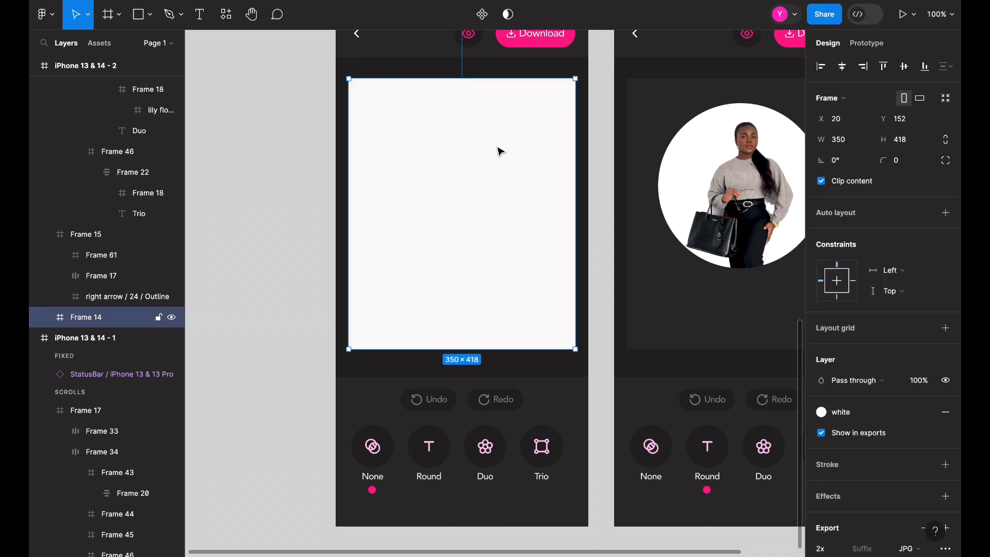
key(ctrl+z)
key(ctrl+z)
key(ctrl+z)
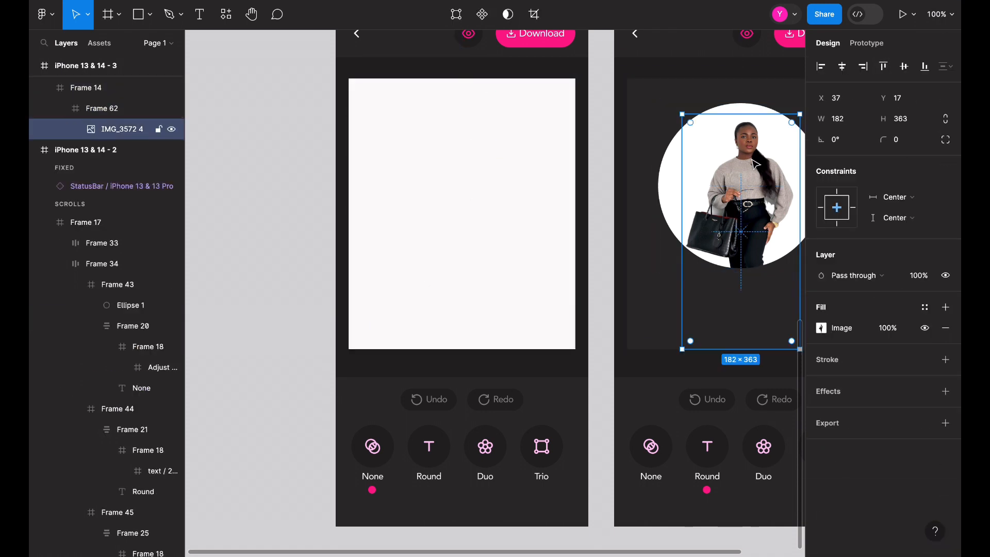
click(479, 193)
key(ctrl+v)
scroll(479, 193, right, 2)
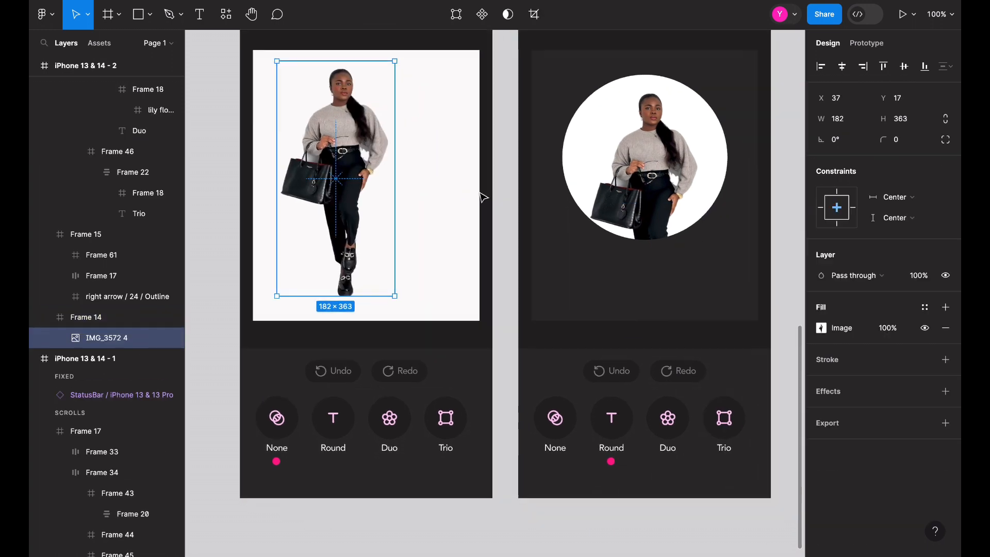
click(842, 66)
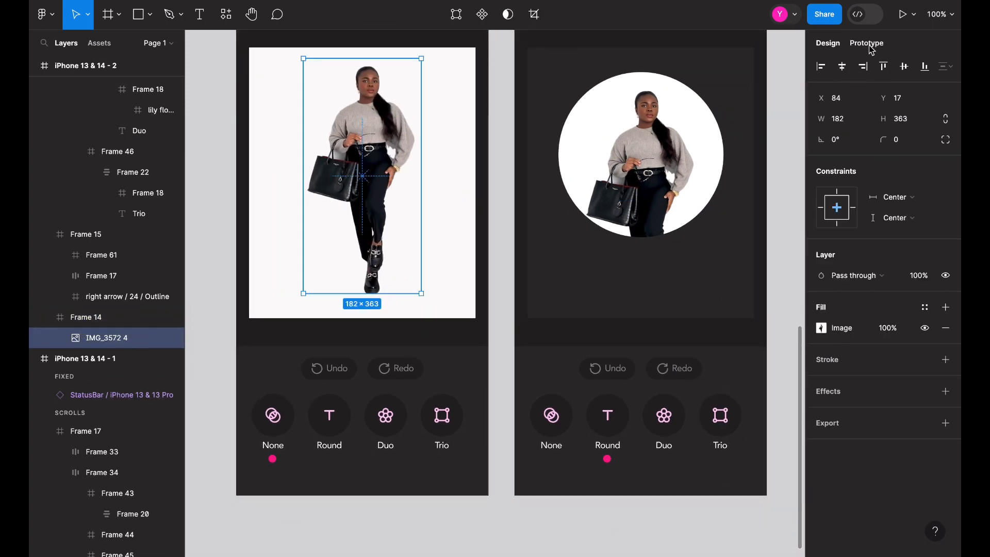
Step: Lower the photo on iPhone 13 & 14 - 2 to Y 55 and compare its placement with the third screen's photo
click(644, 196)
click(644, 196)
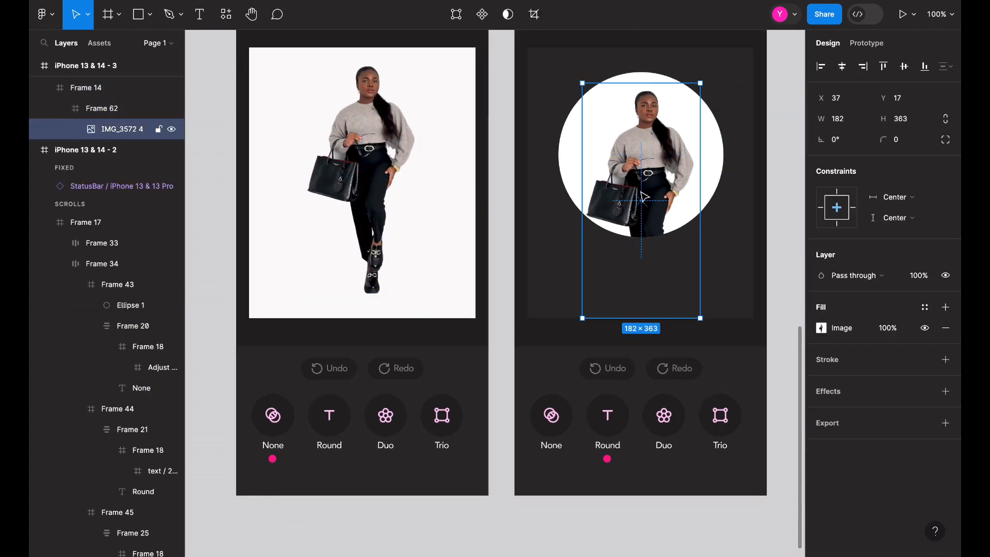
click(360, 197)
click(361, 197)
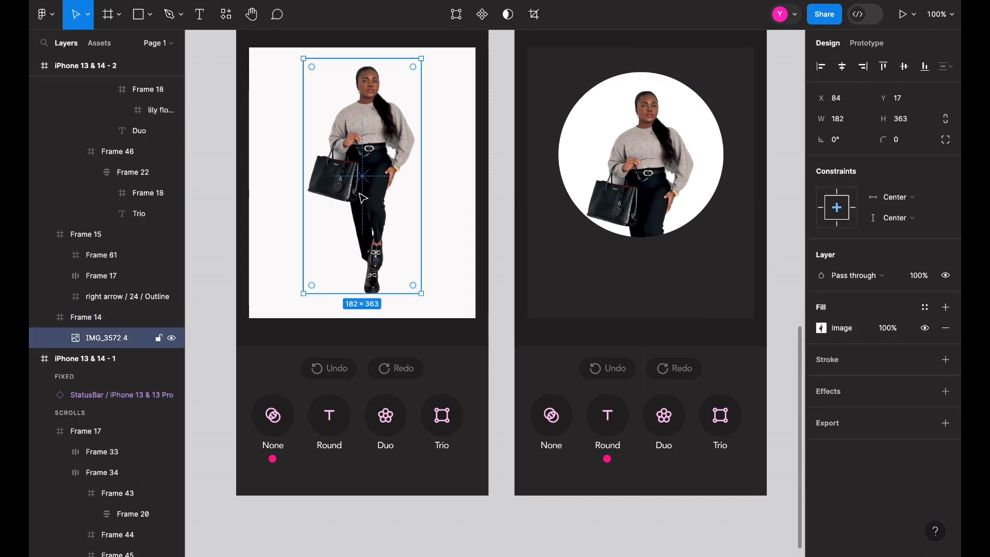
key(shift+Down)
key(shift+Down)
key(shift+Down)
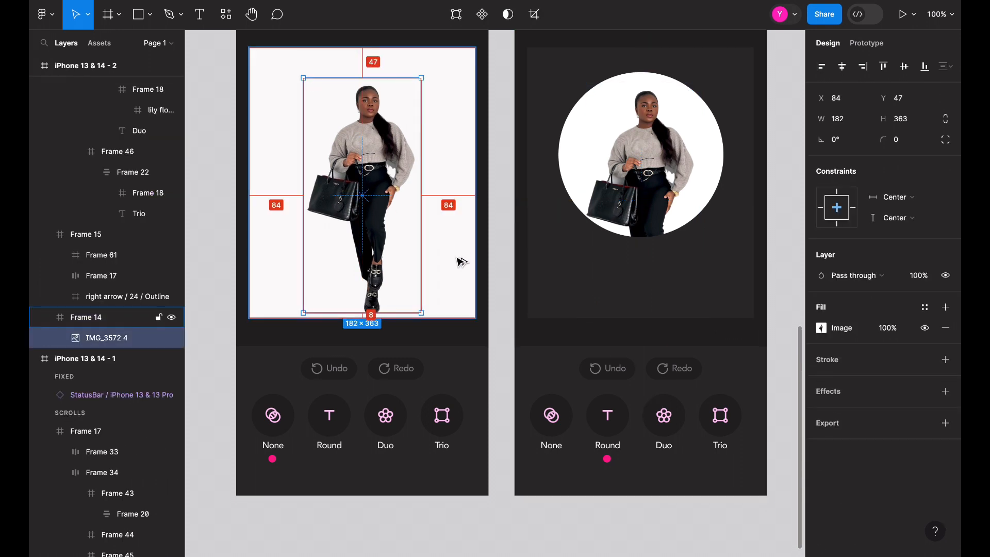
key(shift+Down)
key(Up)
key(Up)
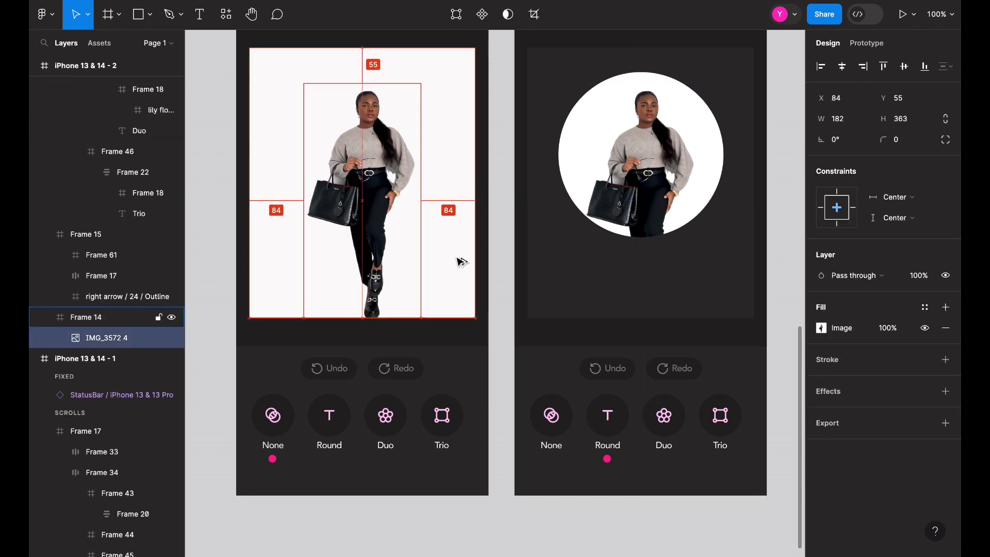
double_click(656, 233)
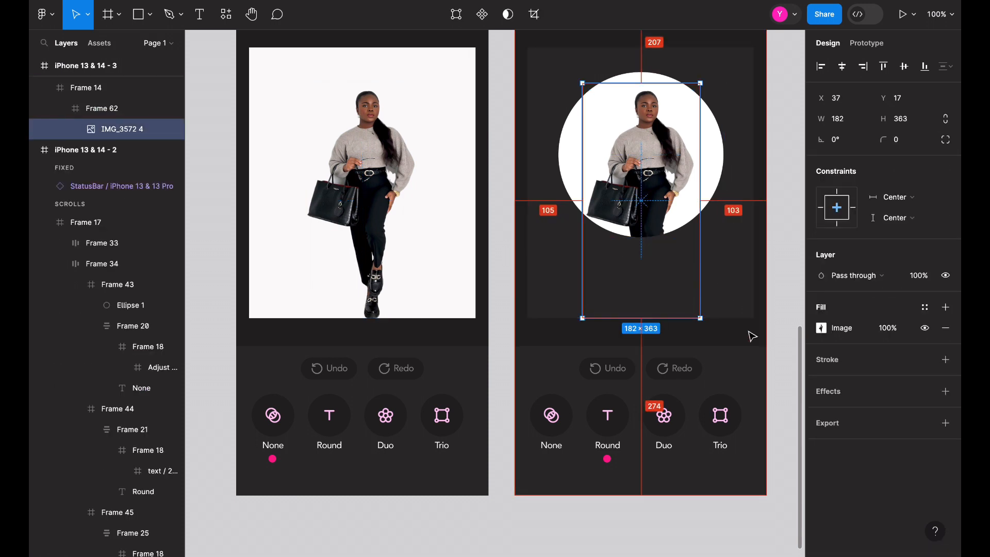
scroll(577, 118, up, 3)
scroll(576, 117, left, 3)
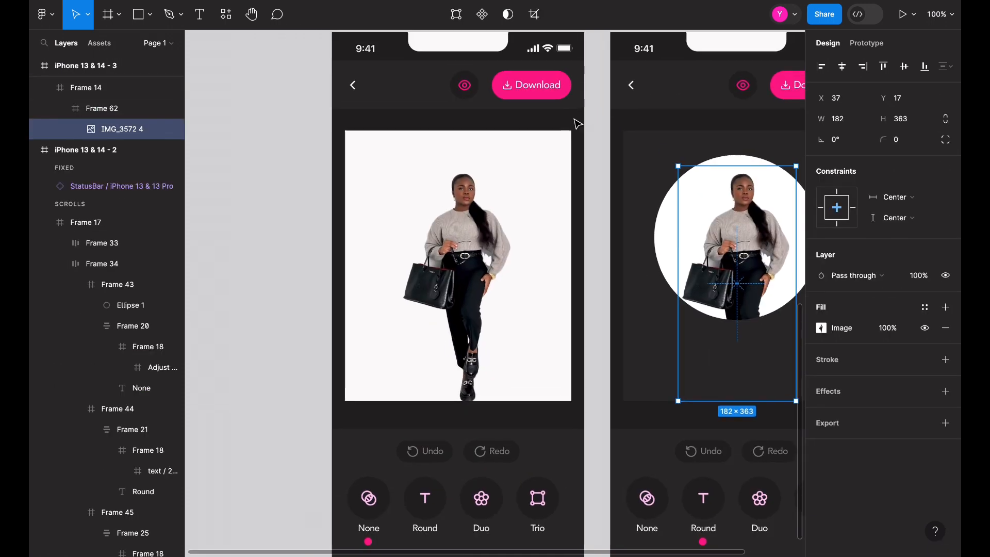
Step: Try removing the photo from Frame 14 on iPhone 13 & 14 - 1, then undo the removal
double_click(473, 239)
scroll(407, 162, up, 10)
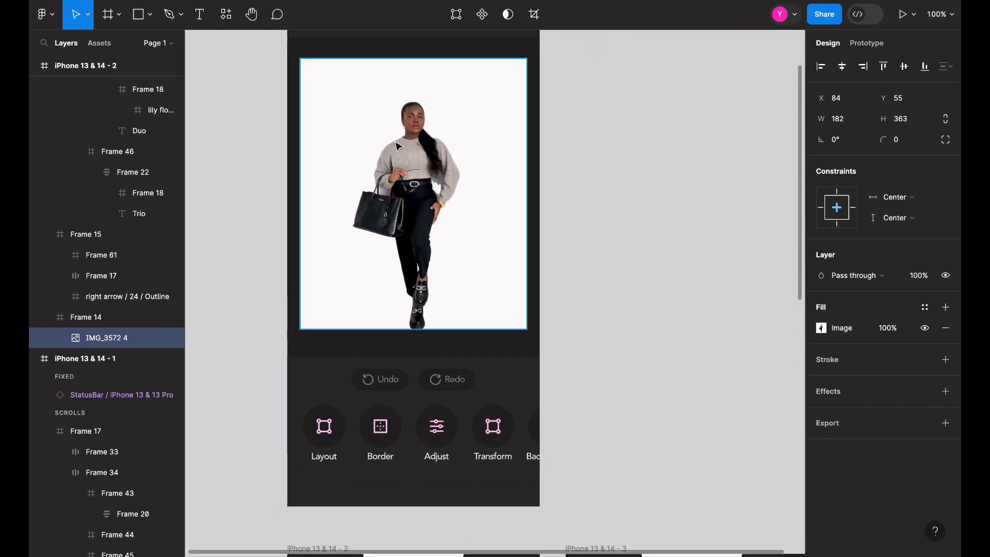
double_click(394, 149)
key(Delete)
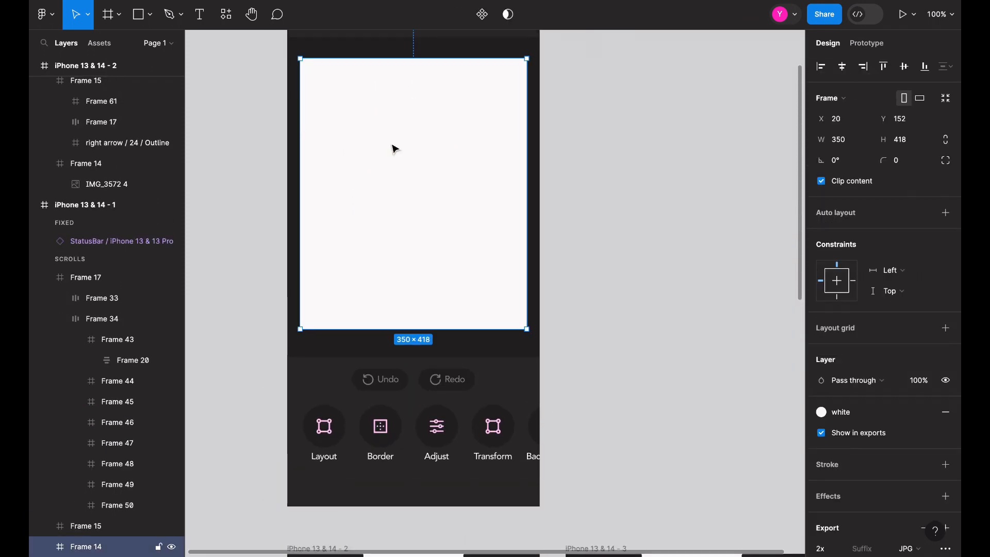
key(ctrl+z)
Step: Preview the prototype, alternate between the None and Round layouts to check the transition, then return to the design file
click(669, 146)
click(811, 0)
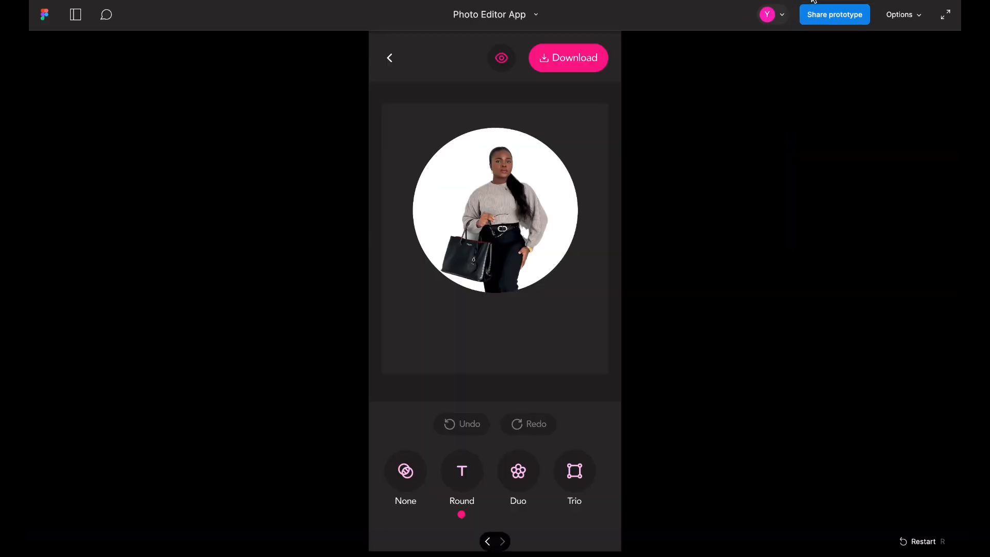
click(406, 478)
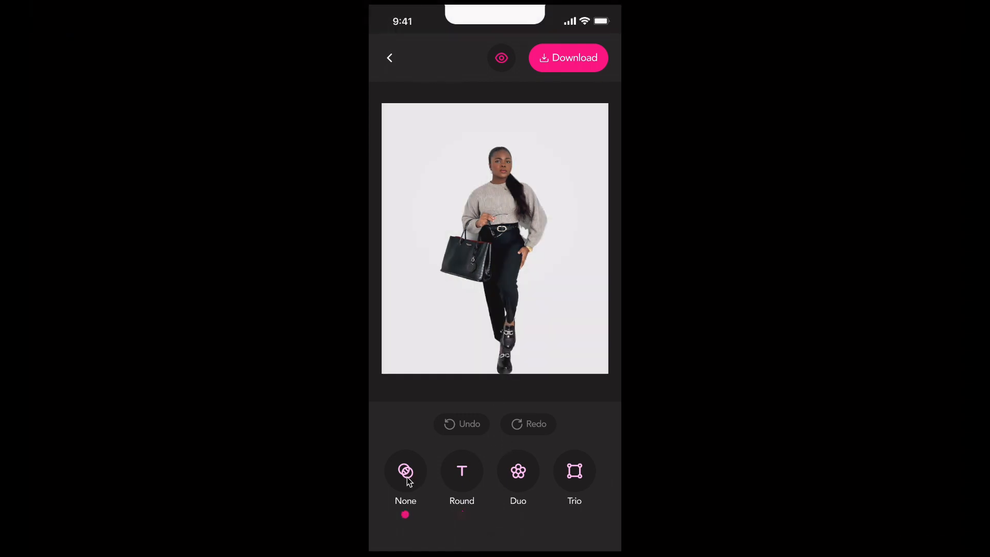
click(469, 481)
click(401, 483)
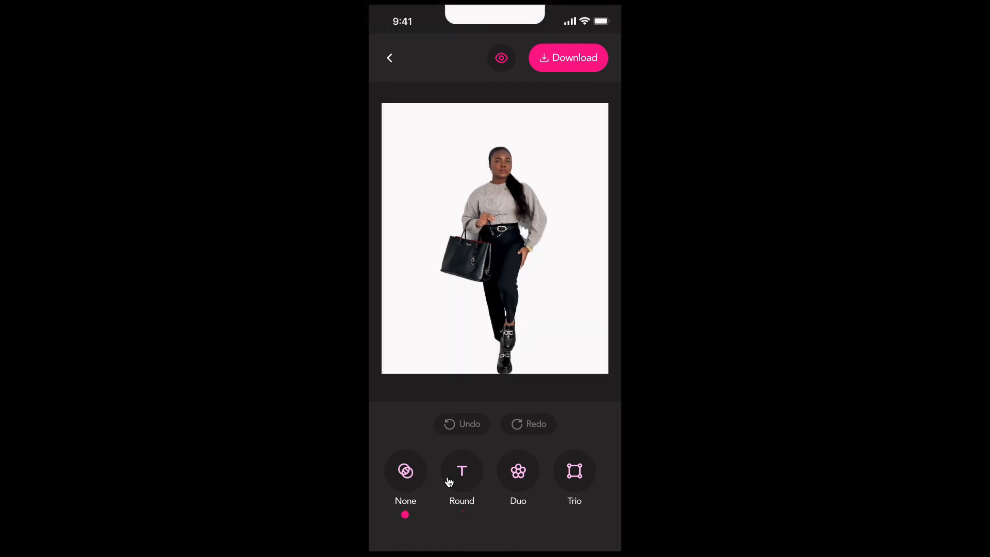
click(449, 479)
click(403, 478)
click(467, 473)
click(415, 472)
click(828, 1)
Step: Duplicate the iPhone 13 & 14 - 3 screen to create a fourth screen beside it
scroll(653, 245, down, 8)
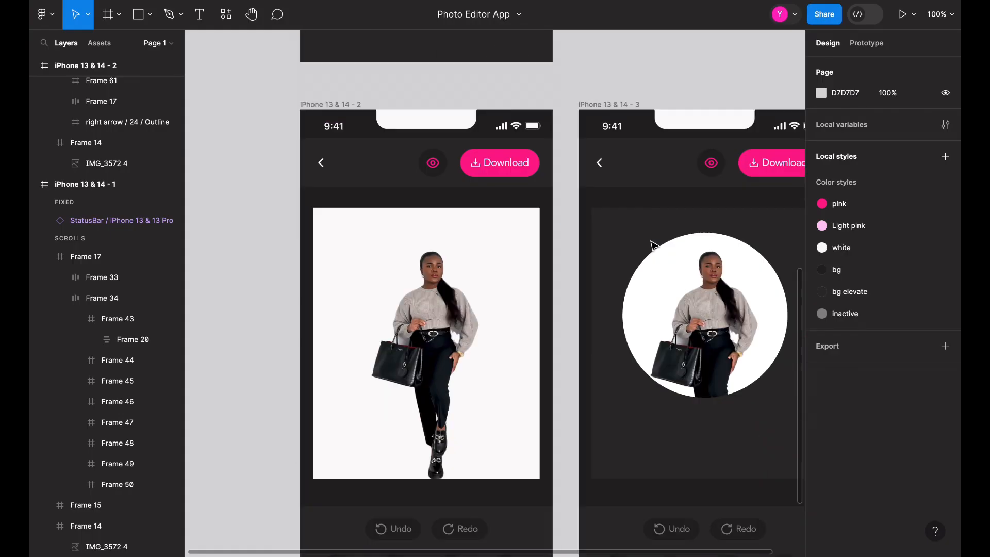
scroll(652, 245, down, 5)
scroll(654, 247, right, 8)
scroll(629, 254, up, 6)
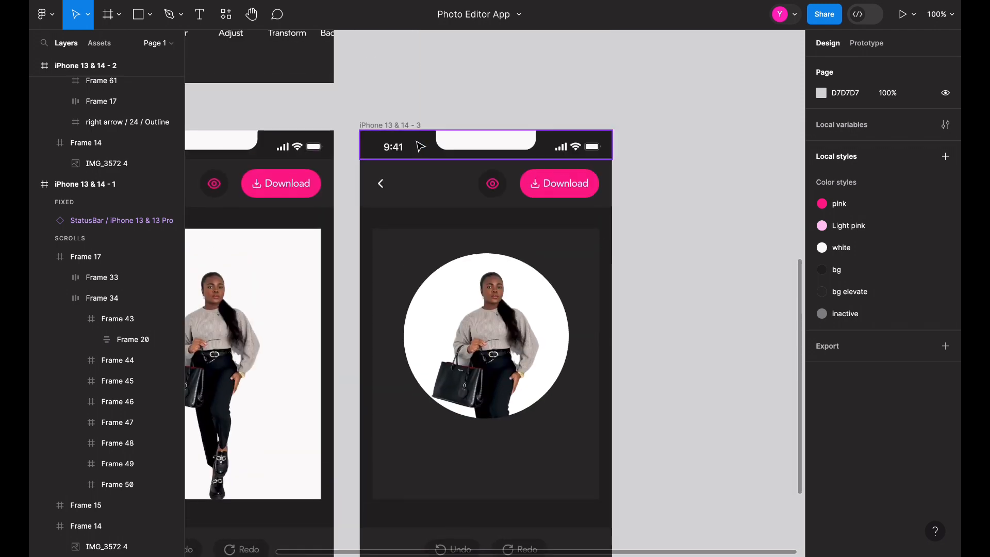
click(379, 129)
scroll(380, 137, down, 3)
key(ctrl+d)
scroll(592, 239, right, 3)
scroll(584, 428, down, 3)
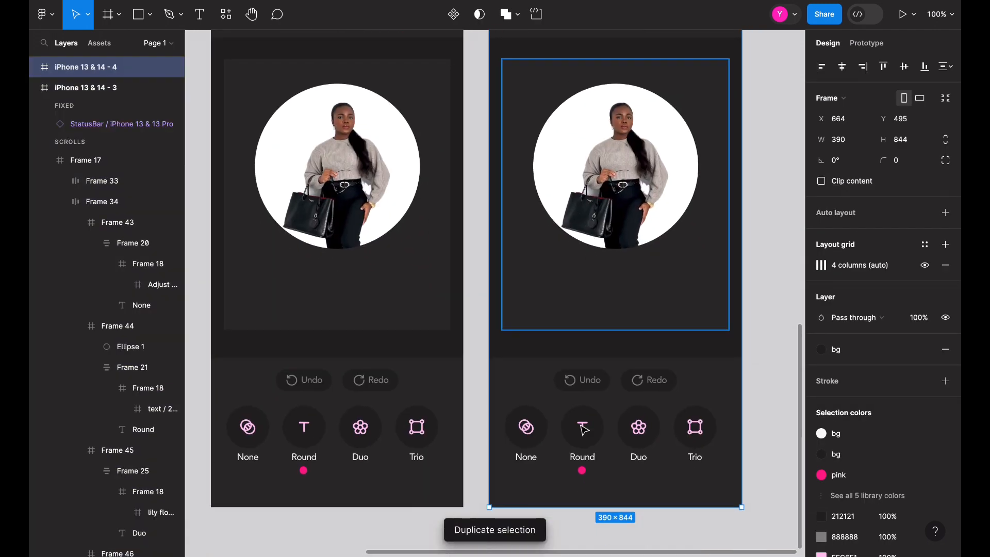
Step: On the fourth screen, move the photo out of the circular Frame 62 into Frame 14, then delete the circular frame
ctrl+click(617, 192)
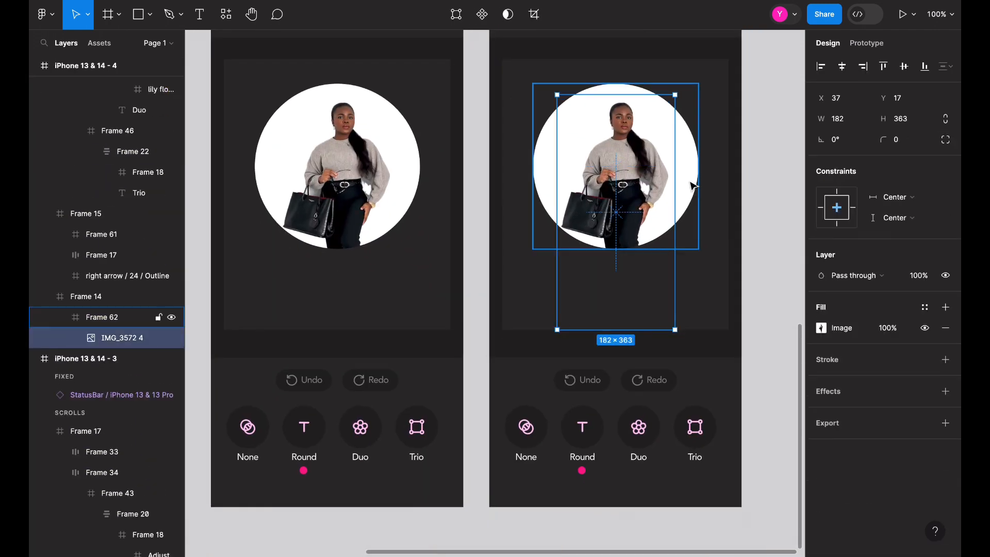
drag(110, 344, 155, 309)
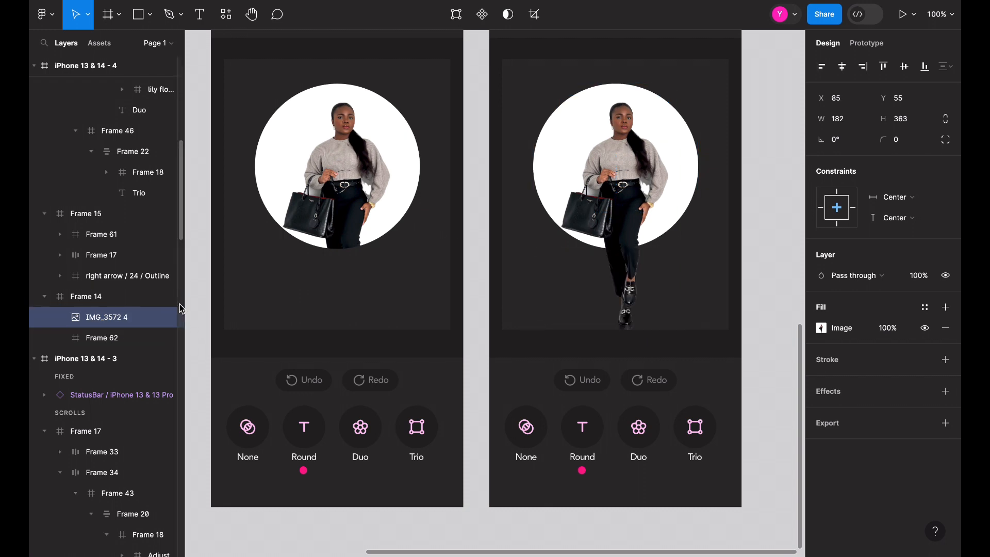
click(105, 338)
key(Delete)
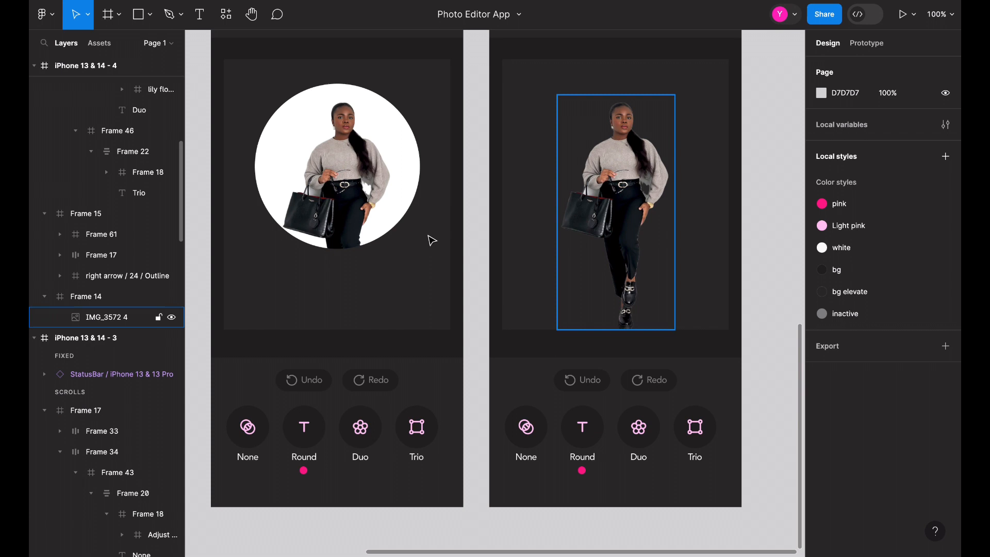
Step: Change the fill of Frame 14 on the fourth screen to the white color style
click(536, 220)
click(848, 411)
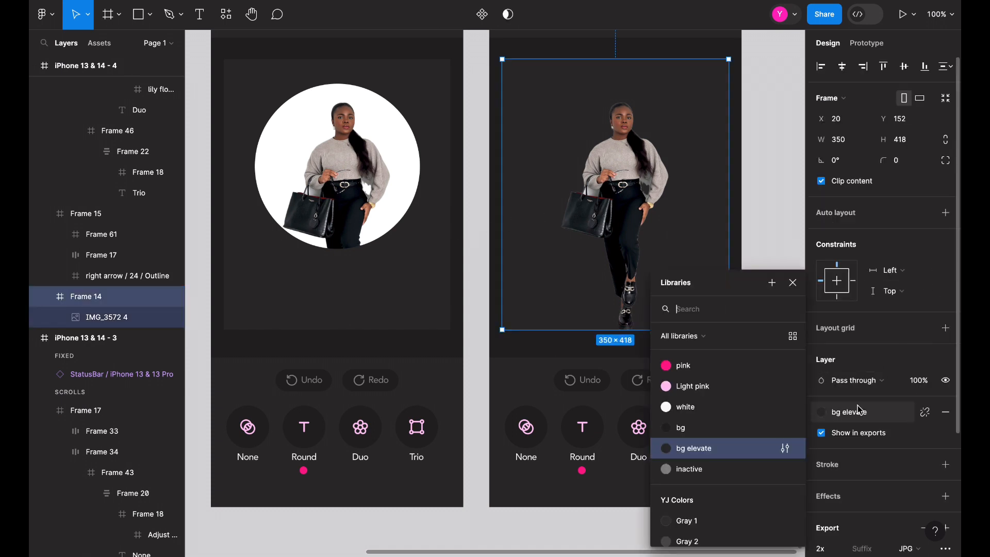
click(685, 407)
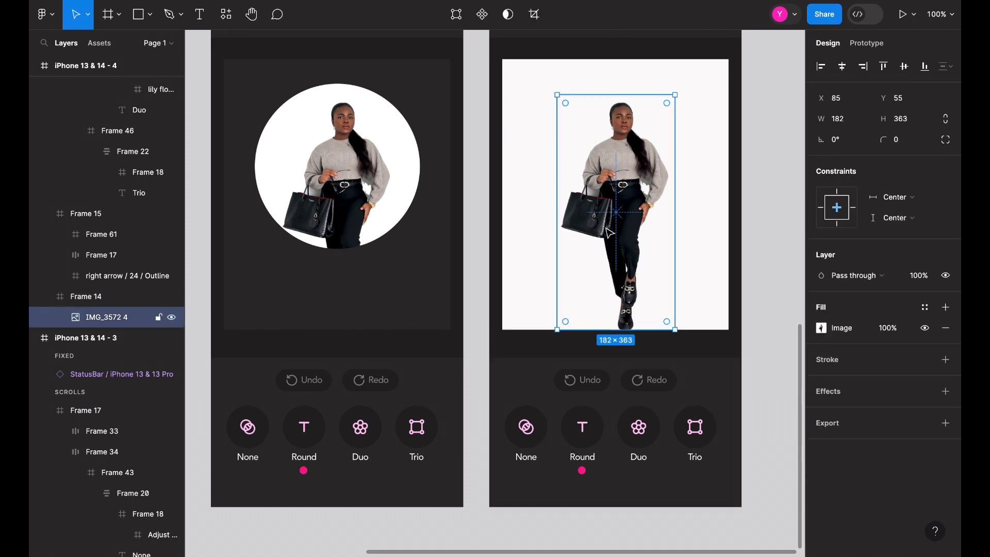
Step: Duplicate the photo inside the fourth screen's Frame 14 and arrange both copies side by side, with the left one at X 5
key(ctrl+v)
key(ctrl+d)
drag(610, 233, 552, 233)
drag(654, 190, 670, 191)
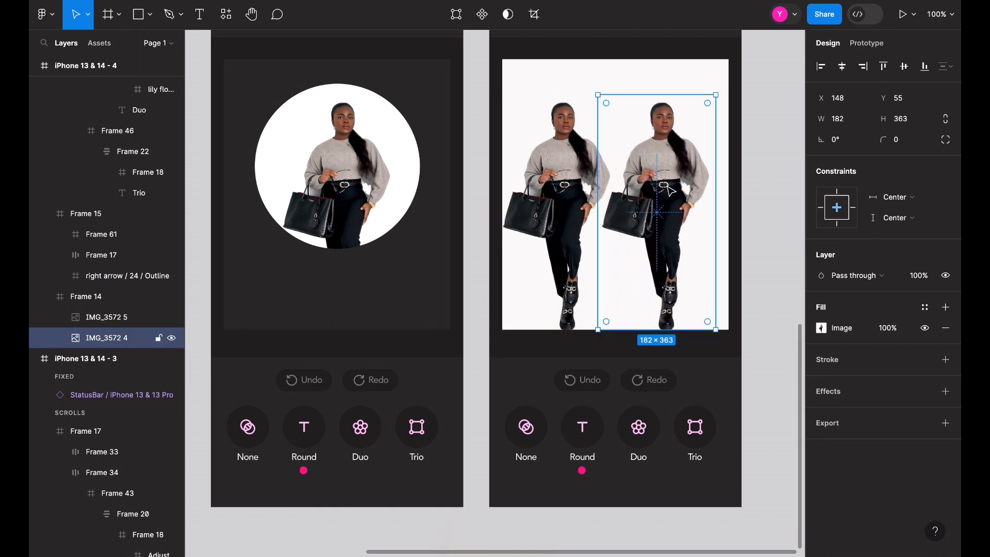
click(592, 180)
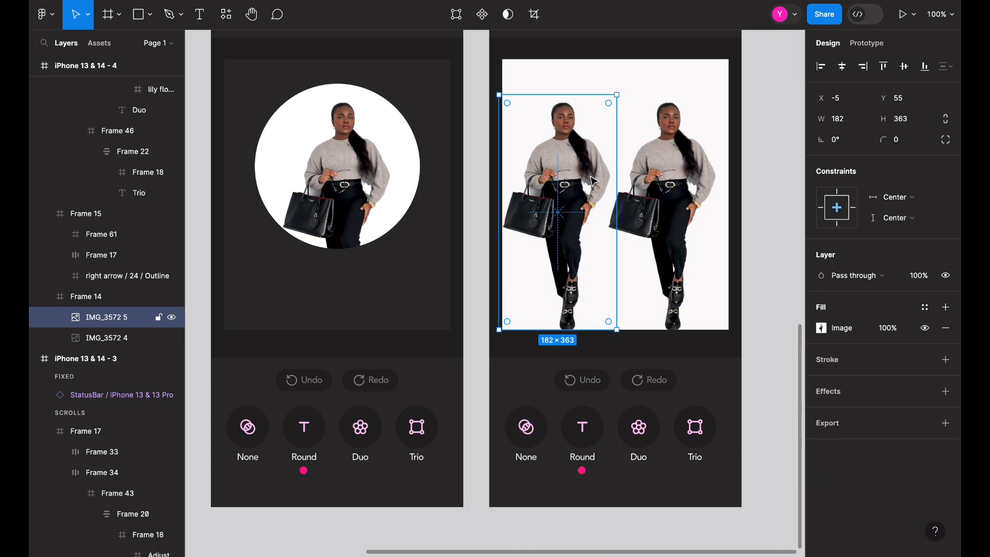
key(shift+Right)
scroll(591, 177, right, 1)
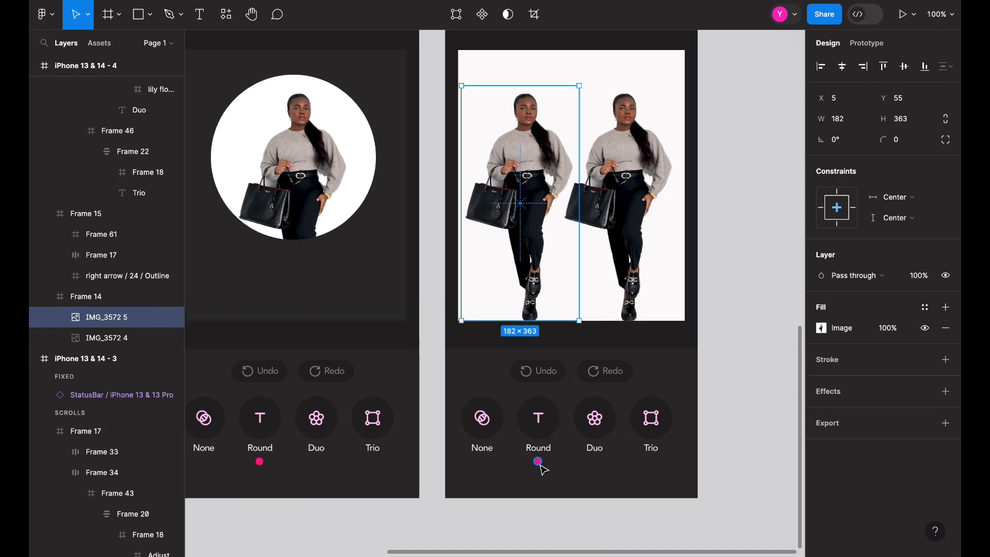
Step: On the fourth screen, move the pink indicator dot from the Round option to the Duo option's Frame 45
click(541, 465)
key(Delete)
click(593, 453)
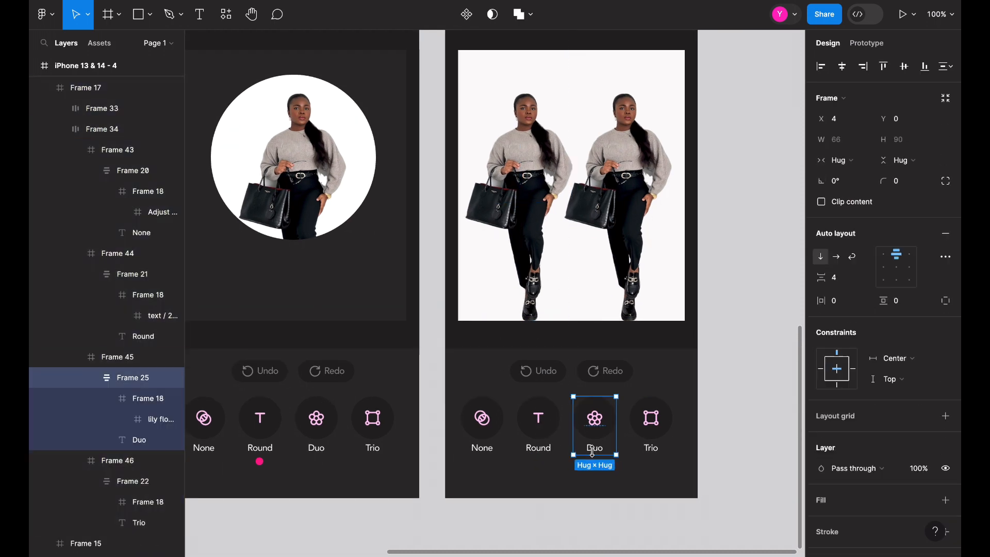
key(shift+Return)
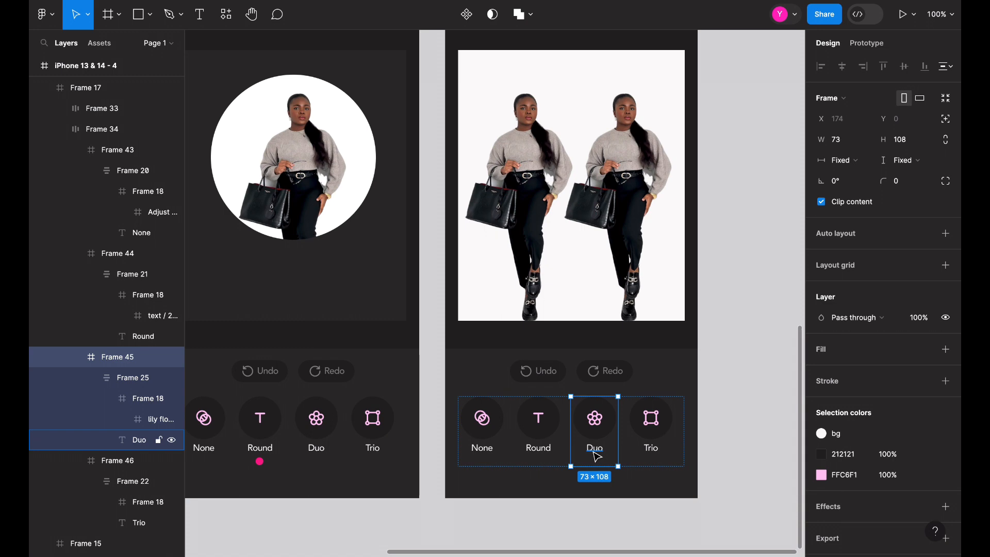
key(ctrl+v)
click(707, 449)
Step: Duplicate the iPhone 13 & 14 - 4 screen to create a fifth screen beside it
scroll(707, 448, up, 5)
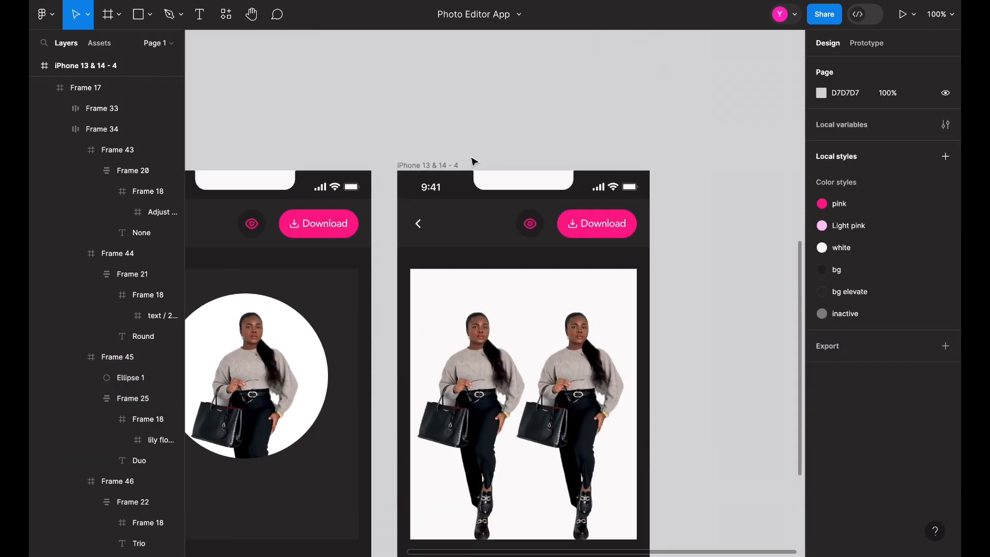
click(407, 165)
scroll(408, 163, down, 3)
key(ctrl+d)
scroll(413, 165, right, 3)
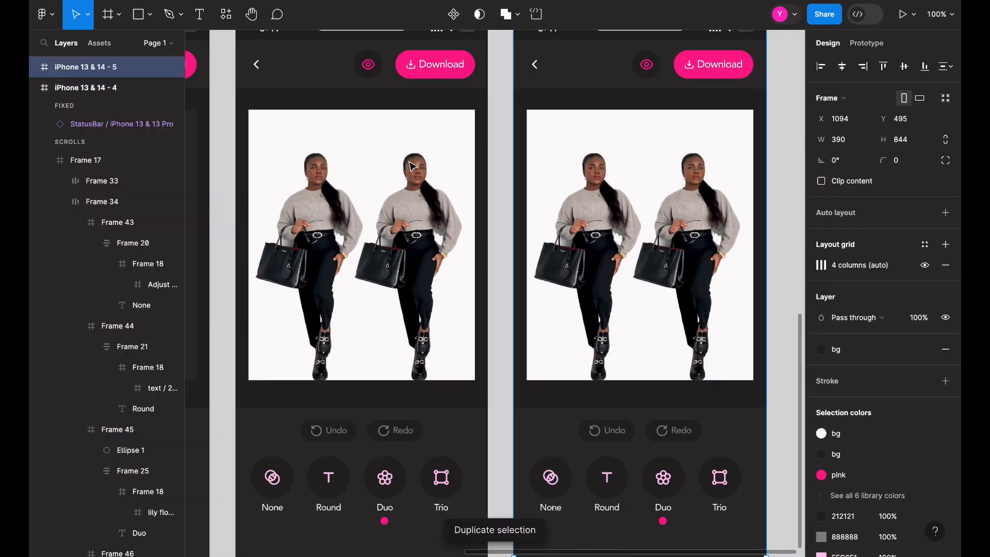
scroll(412, 166, down, 2)
scroll(412, 166, right, 2)
Step: Duplicate the first photo in the fifth screen's Frame 14 and move the copy 80 px right, between the two existing photos
double_click(539, 219)
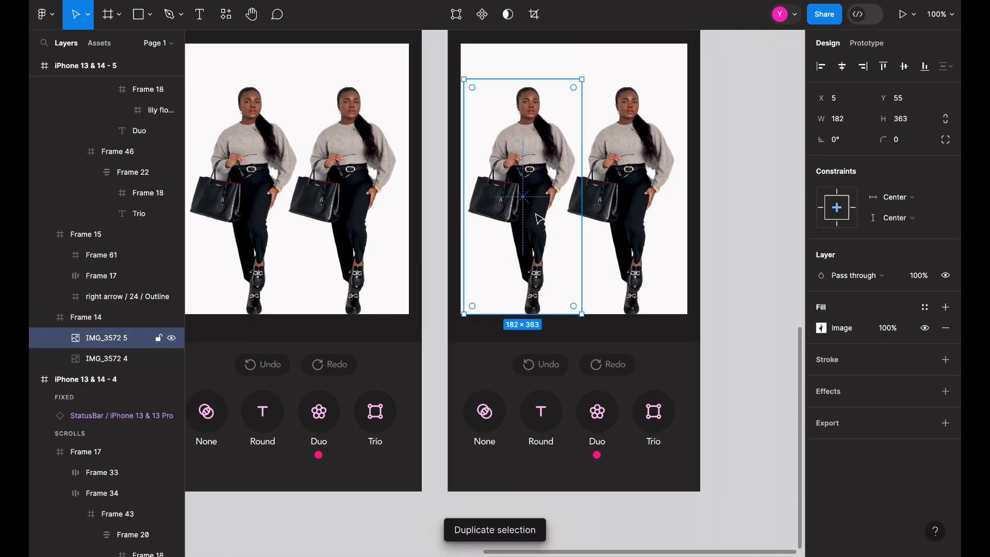
key(ctrl+d)
key(shift+Right)
key(shift+Right)
key(shift+Right)
key(shift+Right)
key(shift+Right)
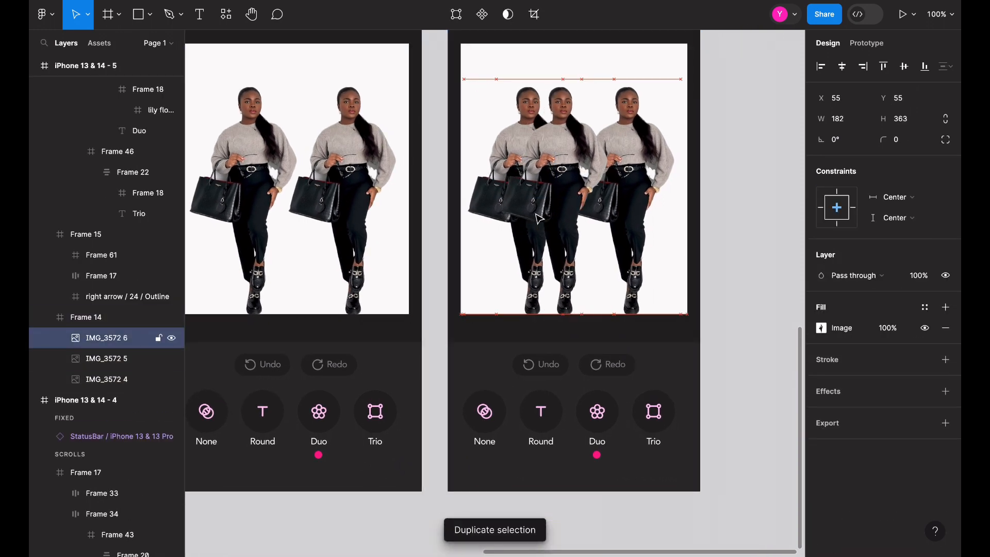
key(shift+Right)
key(shift+Right)
key(shift+Right)
Step: Move the leftmost photo on the fifth screen to X -35
click(491, 196)
key(shift+Left)
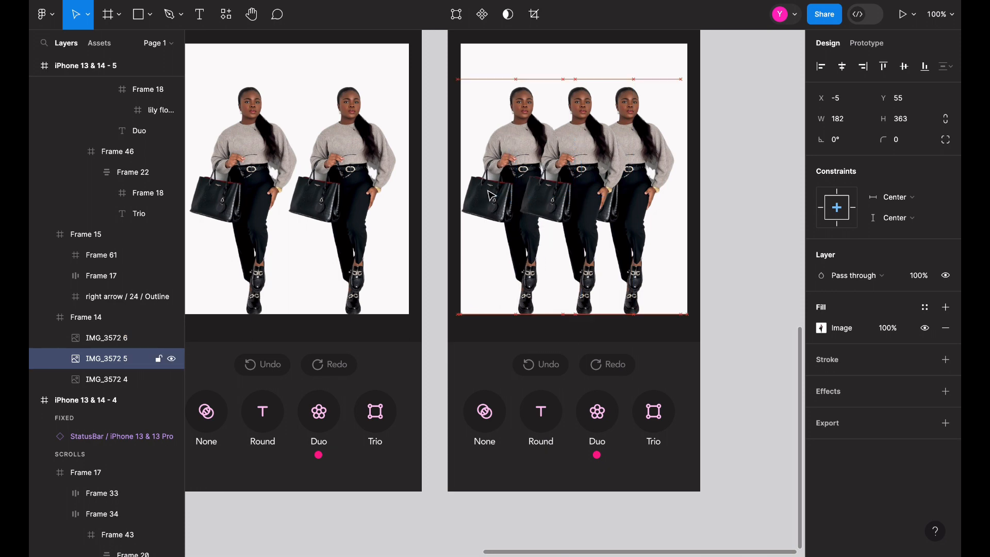
key(shift+Left)
key(shift+Left)
key(shift+Left)
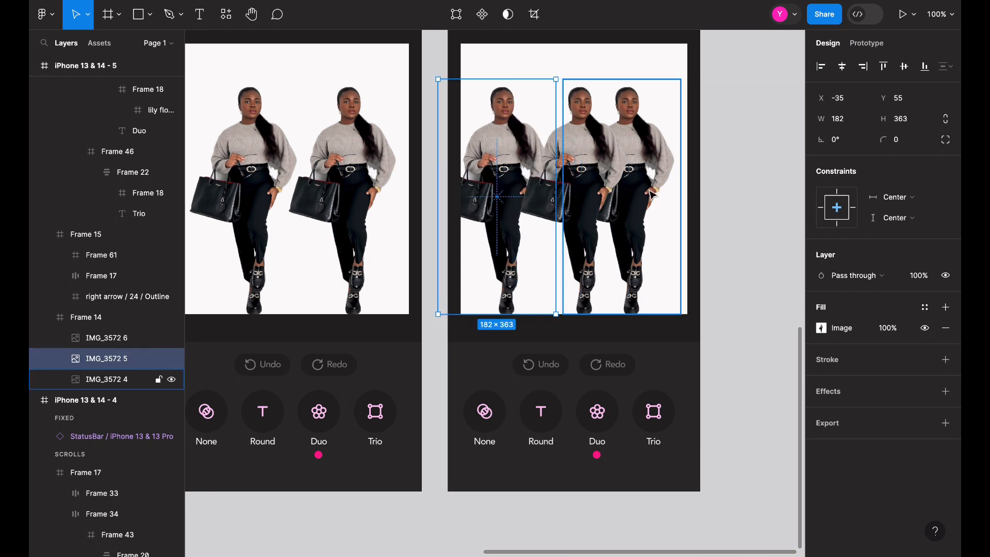
Step: Move the rightmost photo on the fifth screen to X 208 to complete the row of three
click(652, 195)
key(shift+Right)
key(shift+Right)
key(shift+Right)
key(shift+Right)
key(shift+Right)
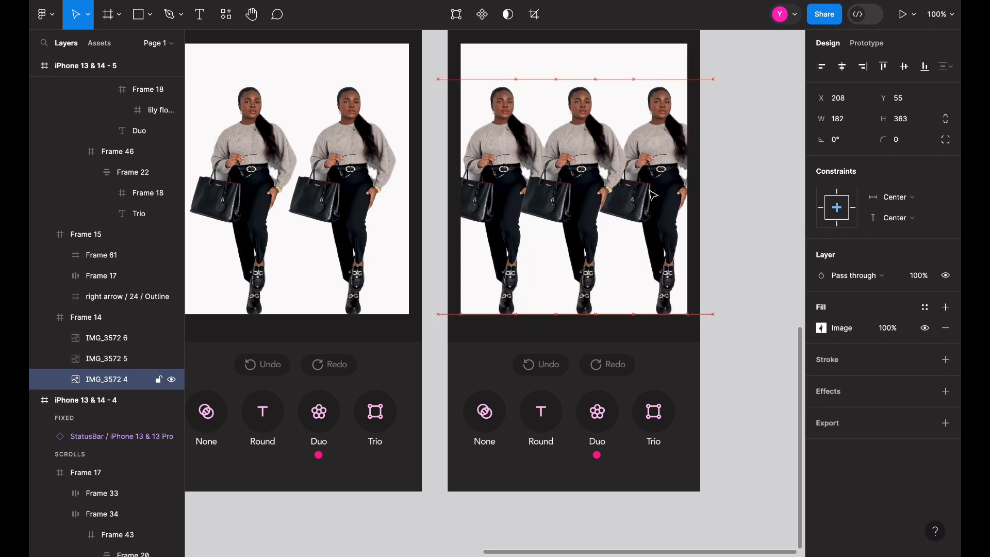
click(748, 237)
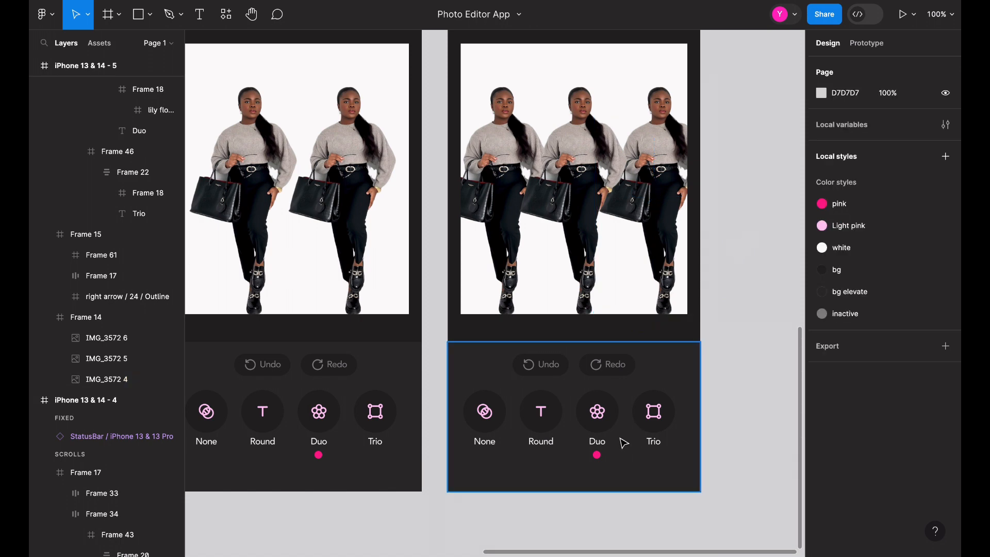
Step: On the fifth screen, move the pink indicator dot from the Duo option to the Trio option's Frame 46
click(598, 456)
key(Delete)
click(660, 445)
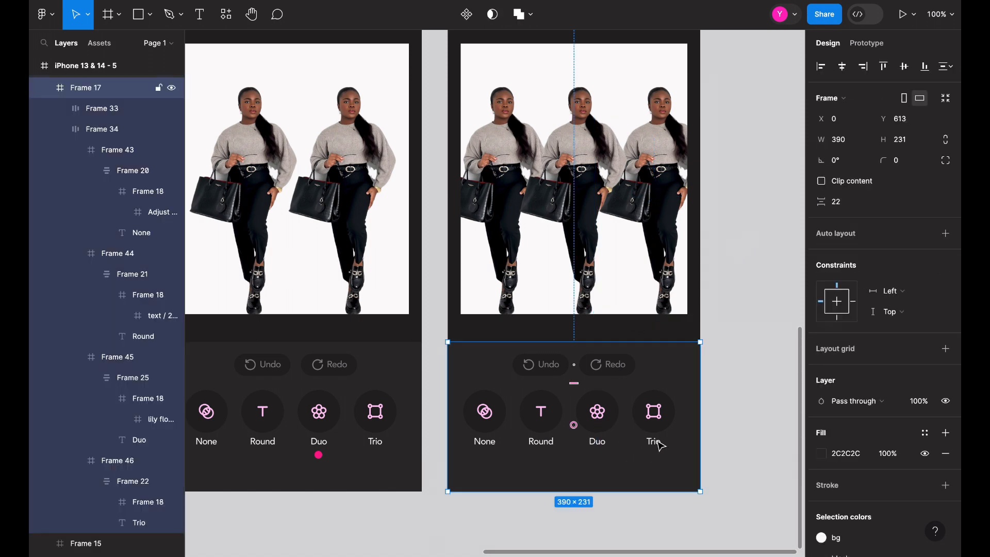
double_click(659, 446)
key(ctrl+v)
click(747, 433)
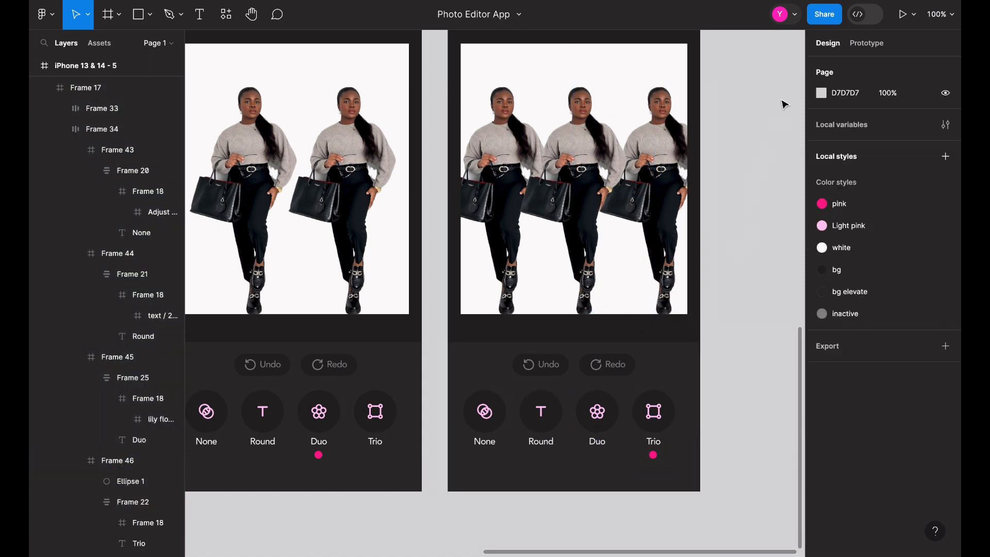
click(811, 0)
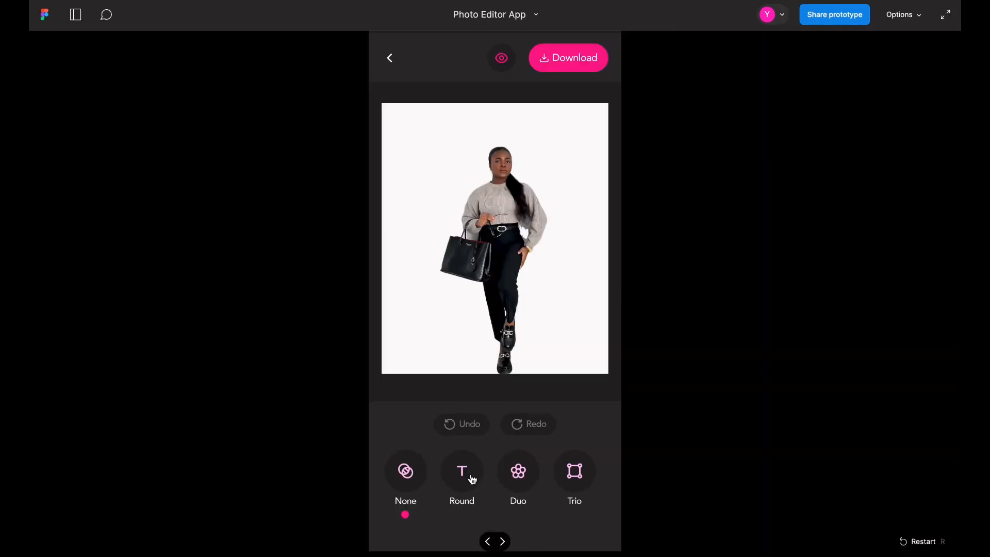
click(773, 1)
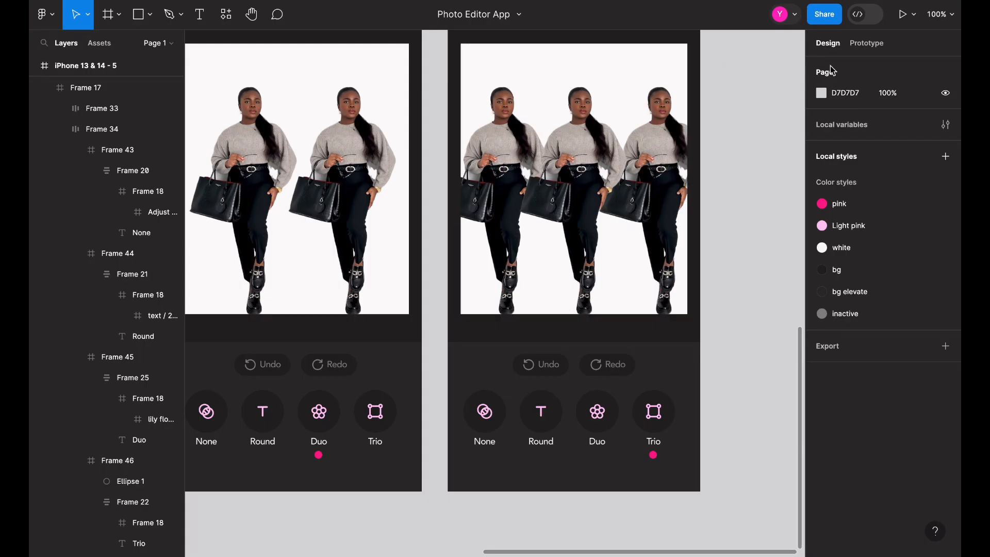
Step: Add a prototype link from the Round option on the fifth screen to iPhone 13 & 14 - 3
click(865, 45)
scroll(513, 384, down, 1)
scroll(514, 384, left, 2)
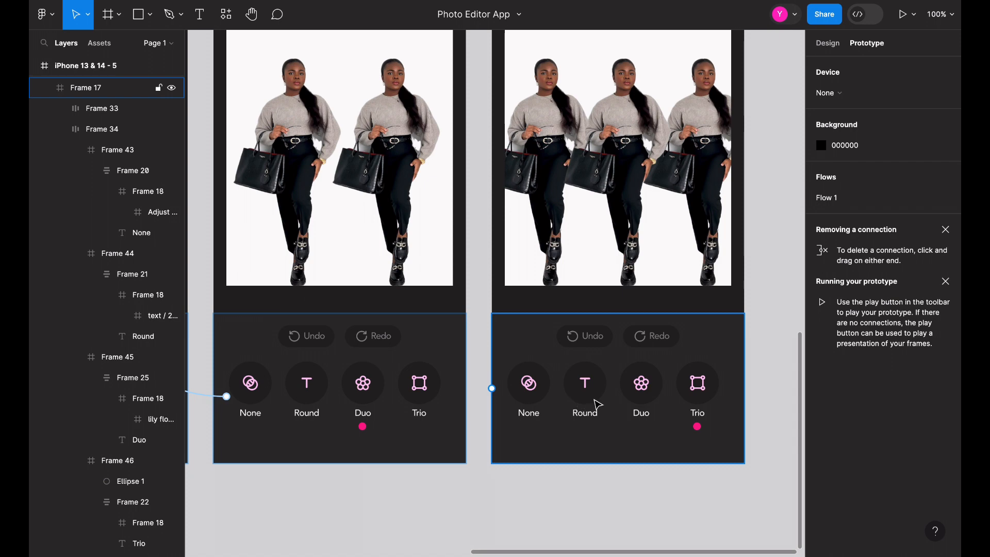
click(591, 403)
drag(567, 399, 580, 377)
Step: On the third screen, link the Duo option to iPhone 13 & 14 - 4 and the Trio option to iPhone 13 & 14 - 5
click(347, 407)
scroll(580, 382, right, 2)
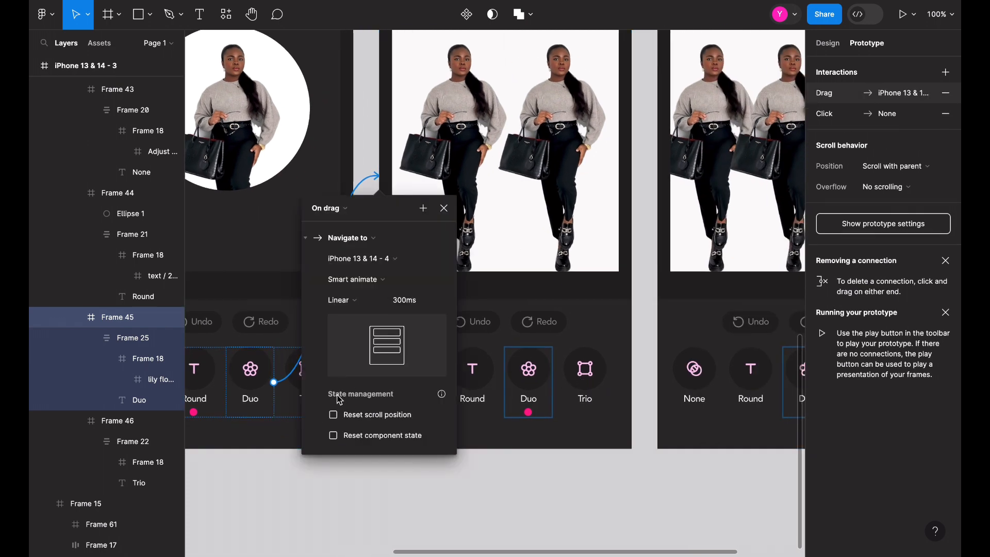
click(300, 403)
drag(330, 382, 737, 376)
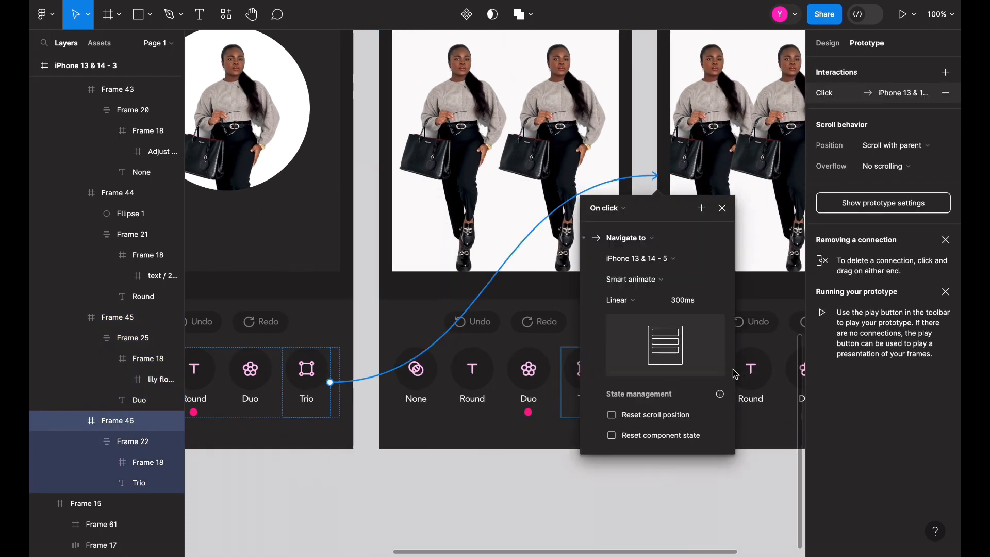
Step: On the fourth screen, link the Round option to iPhone 13 & 14 - 3 and the Trio option to iPhone 13 & 14 - 5
click(489, 382)
drag(448, 382, 326, 341)
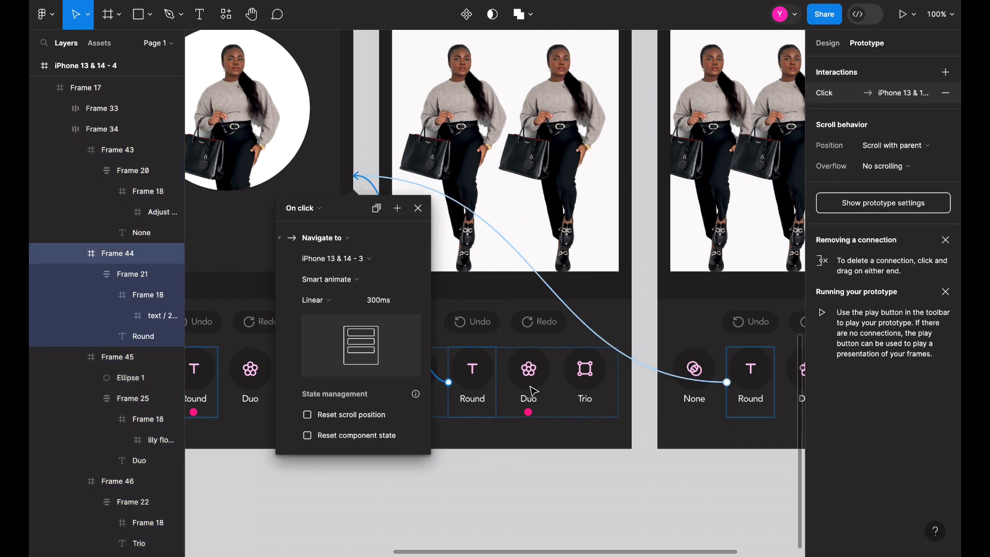
click(590, 396)
drag(609, 382, 708, 306)
Step: Link the Duo option on the fifth screen to iPhone 13 & 14 - 4 with Smart animate
double_click(768, 393)
double_click(768, 393)
scroll(771, 384, right, 2)
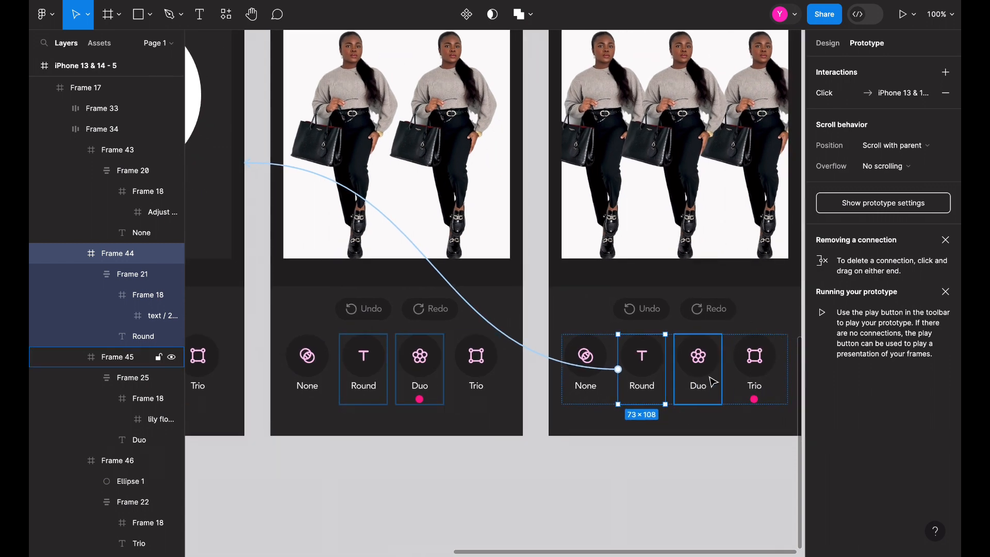
click(713, 381)
drag(674, 369, 435, 283)
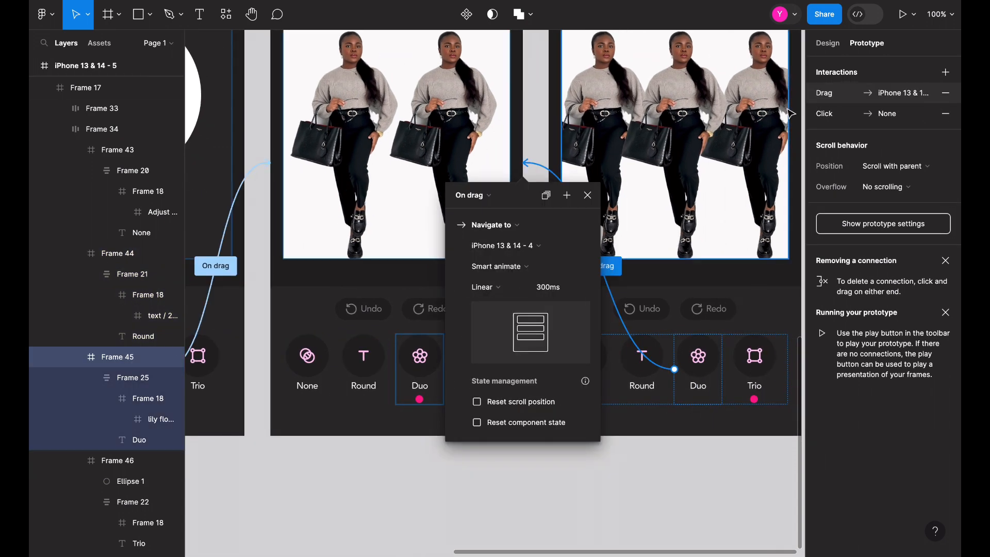
Step: Test the Round and Duo options in the prototype preview
click(823, 1)
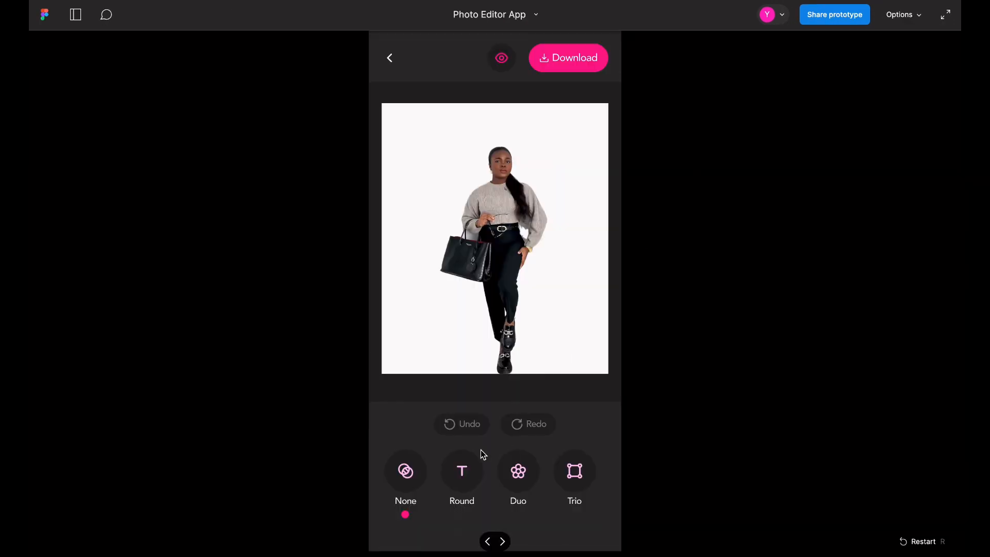
click(465, 472)
click(522, 477)
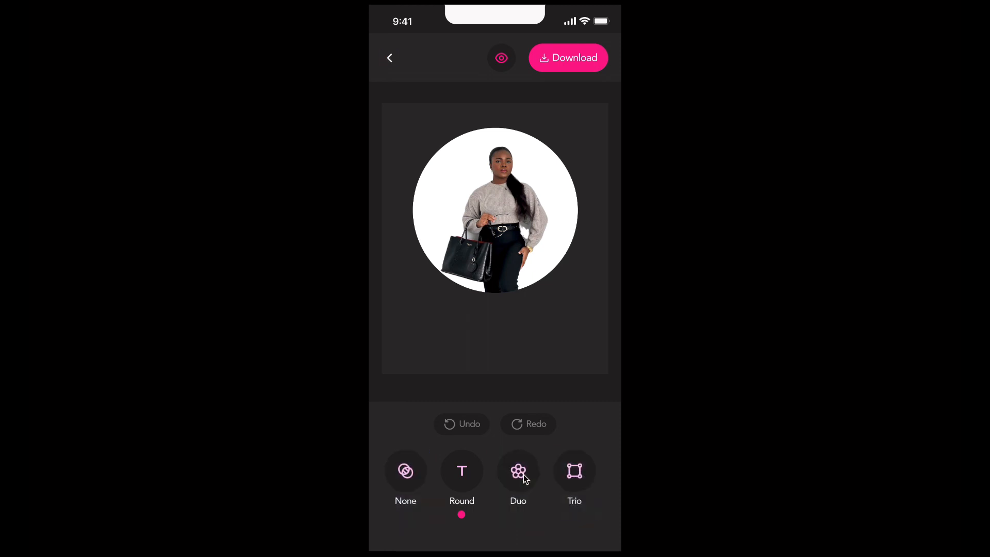
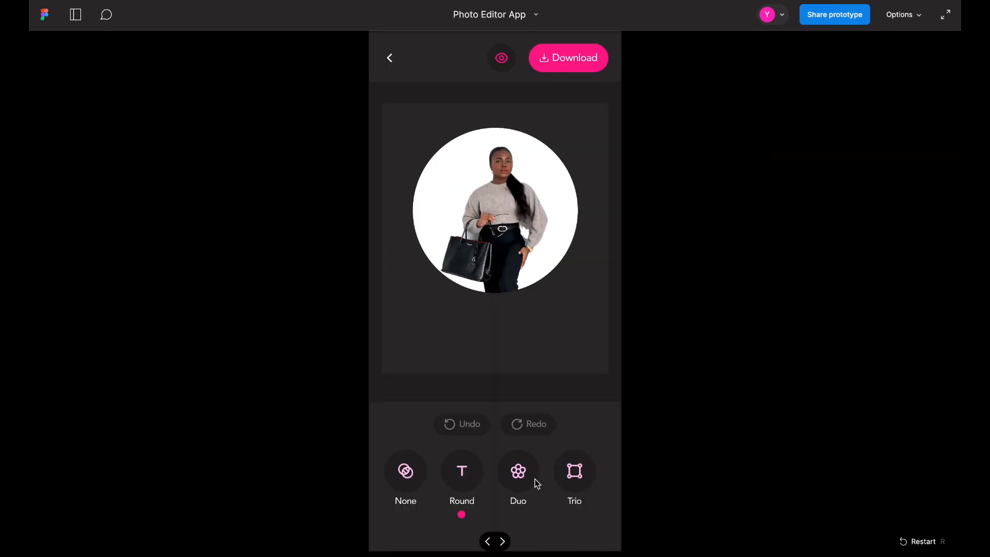
click(534, 478)
click(534, 478)
click(534, 478)
click(534, 478)
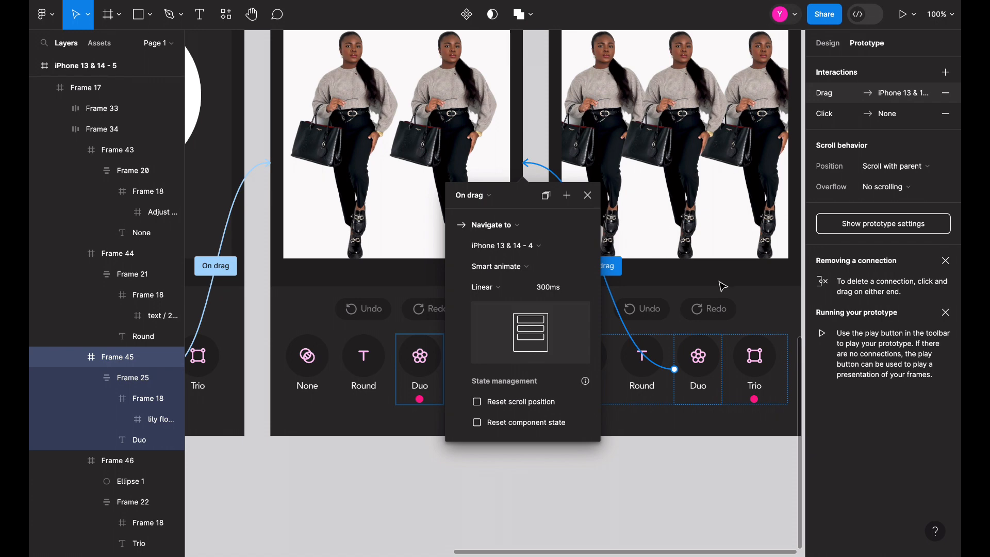
Step: For the fifth screen's Duo option, remove the empty click interaction and change its link's trigger to On click
click(944, 114)
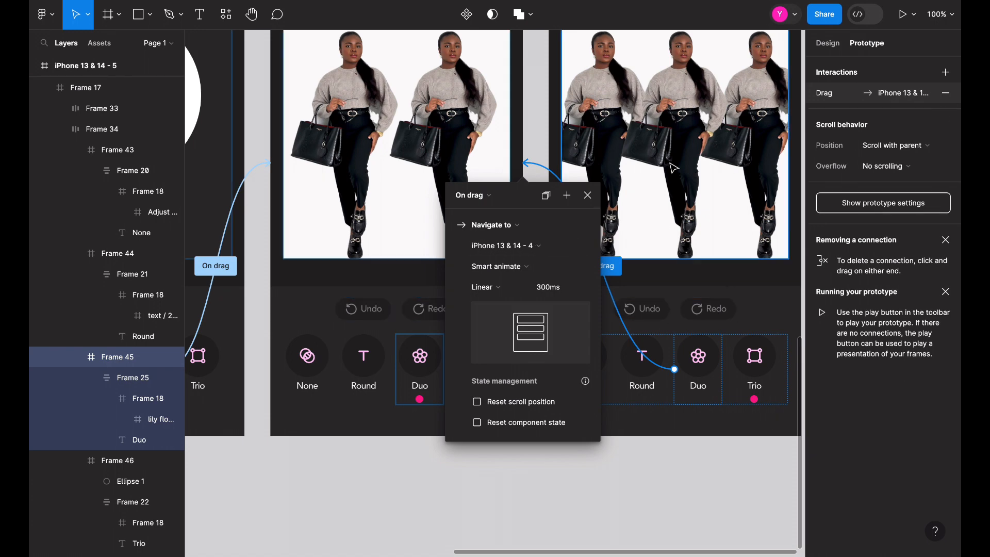
click(469, 195)
click(467, 181)
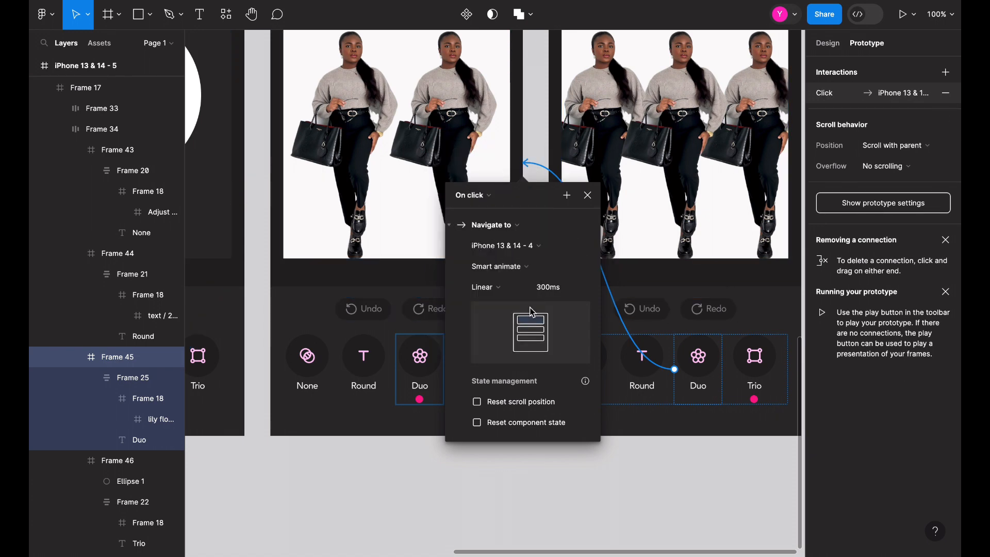
Step: Check the triggers of the Round and Duo links on the fifth screen and the Trio and Round links on the fourth
click(645, 393)
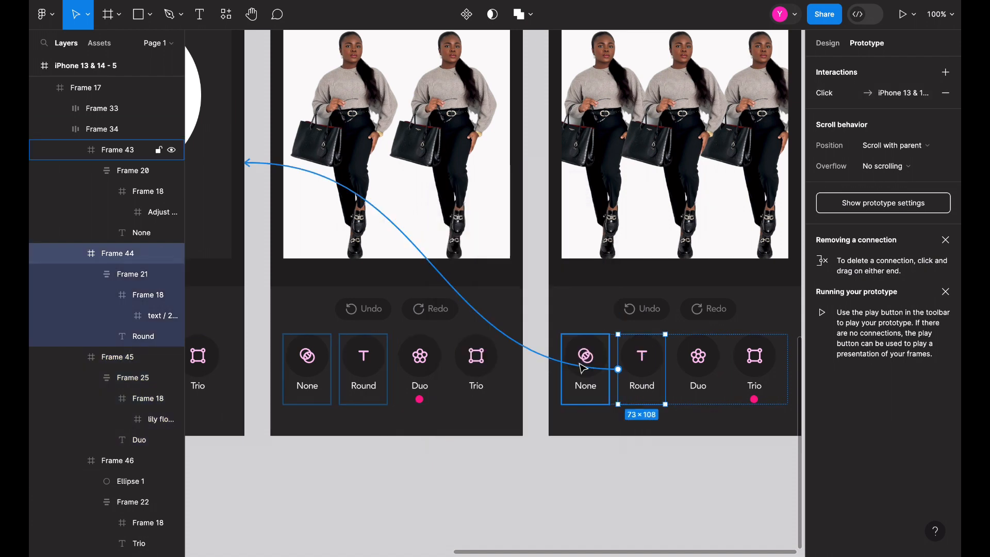
click(583, 370)
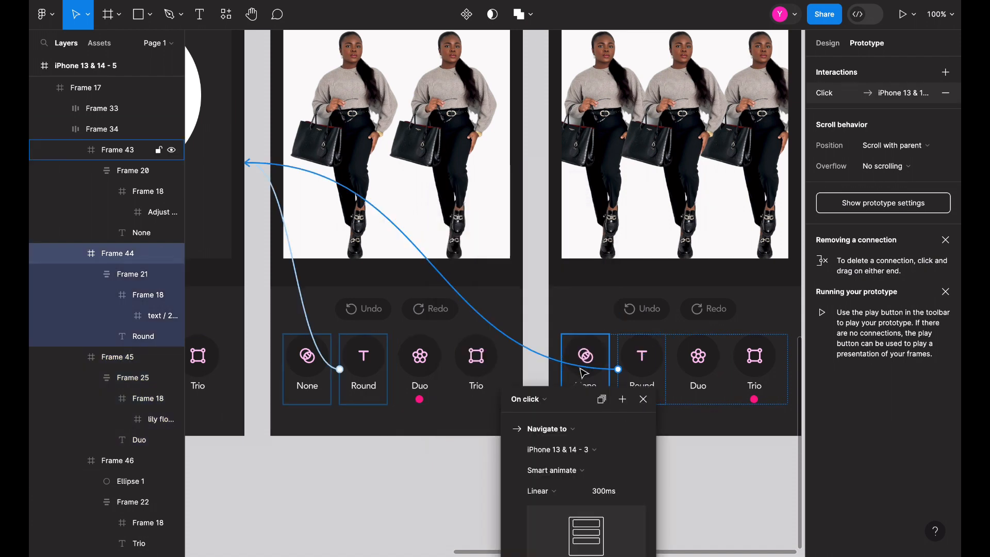
click(529, 401)
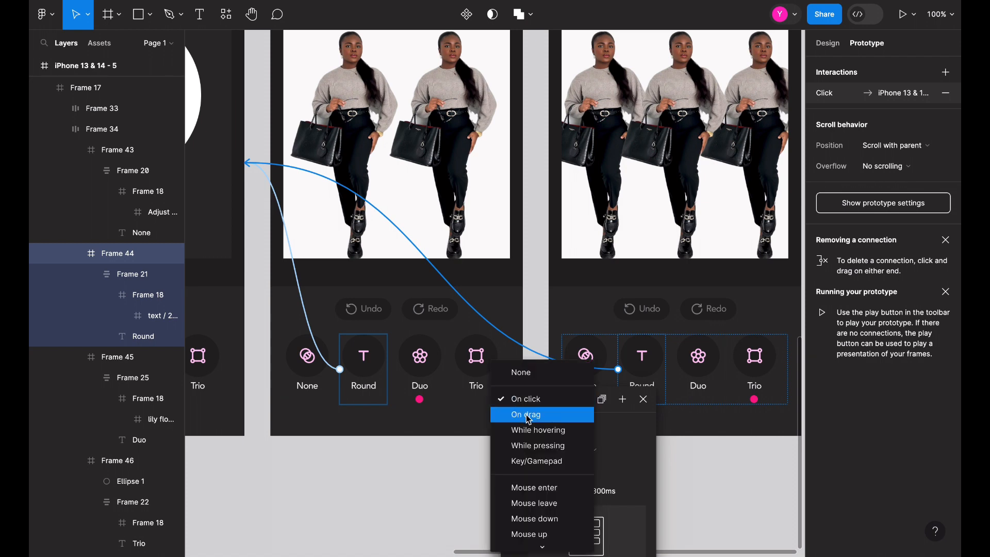
click(525, 399)
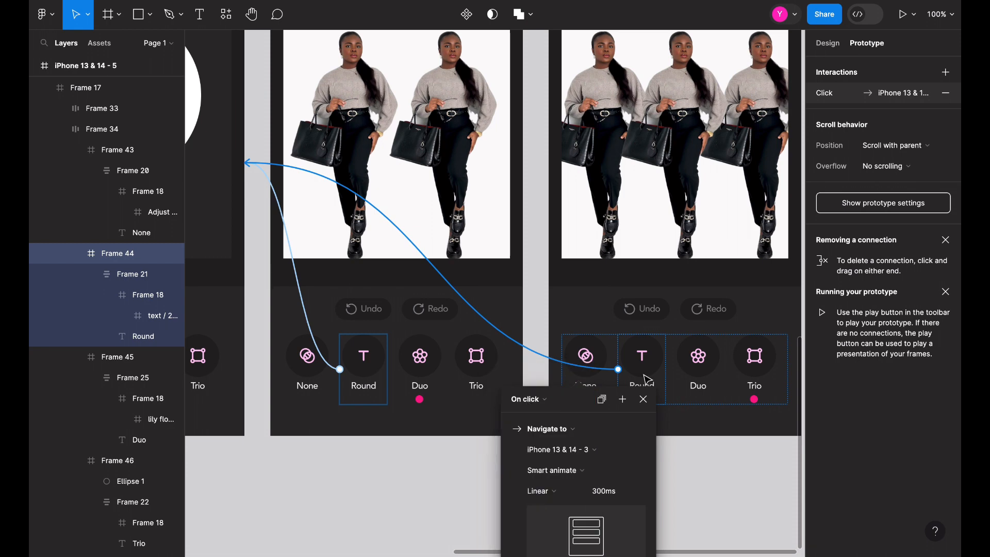
click(710, 364)
click(647, 361)
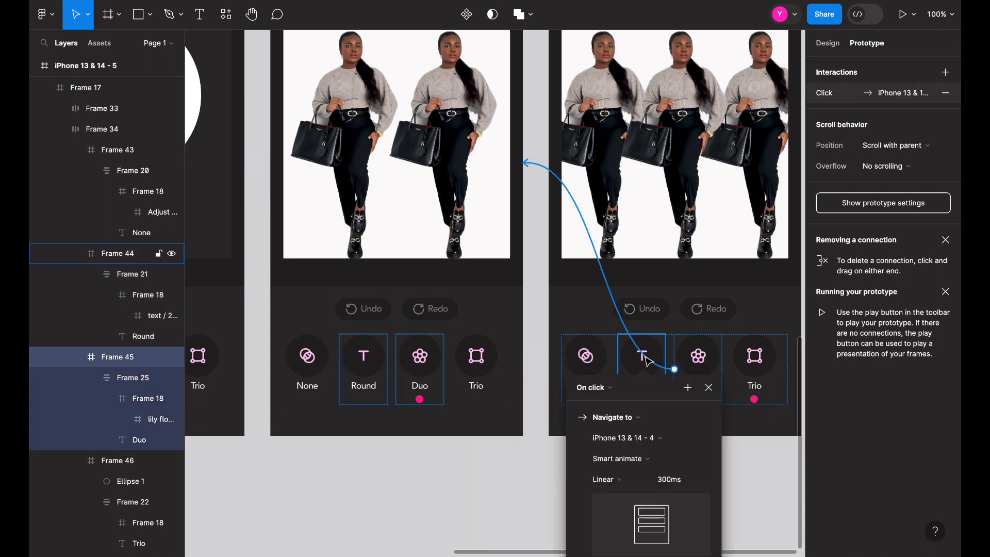
click(483, 365)
click(512, 362)
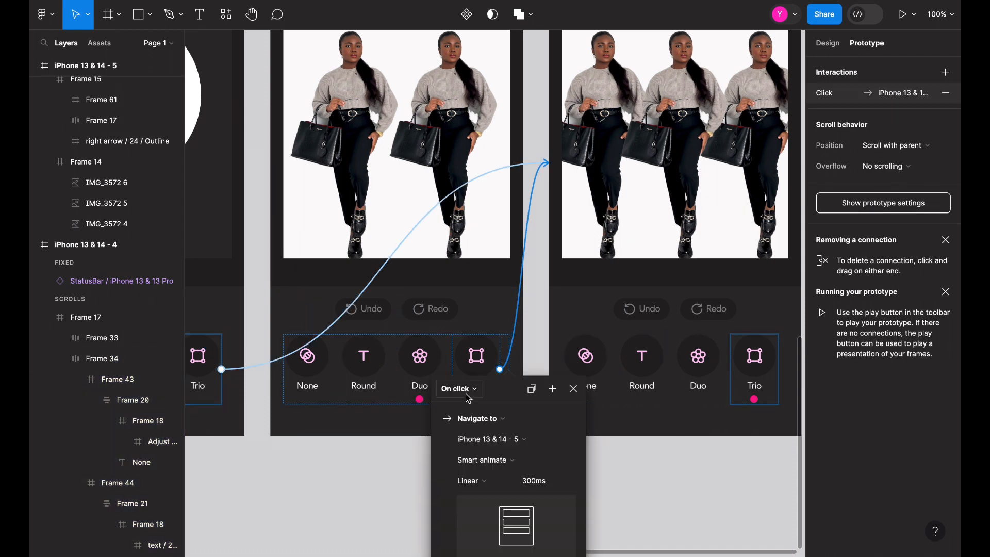
click(414, 367)
click(371, 368)
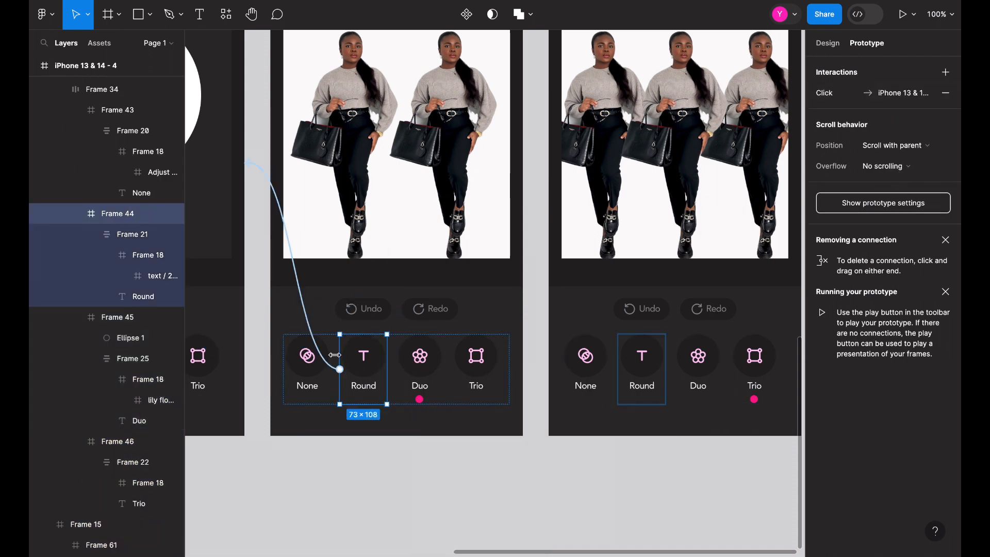
click(326, 363)
Step: For the Duo option on iPhone 13 & 14 - 3, remove the empty click interaction and change its link's trigger to On click
scroll(329, 365, left, 3)
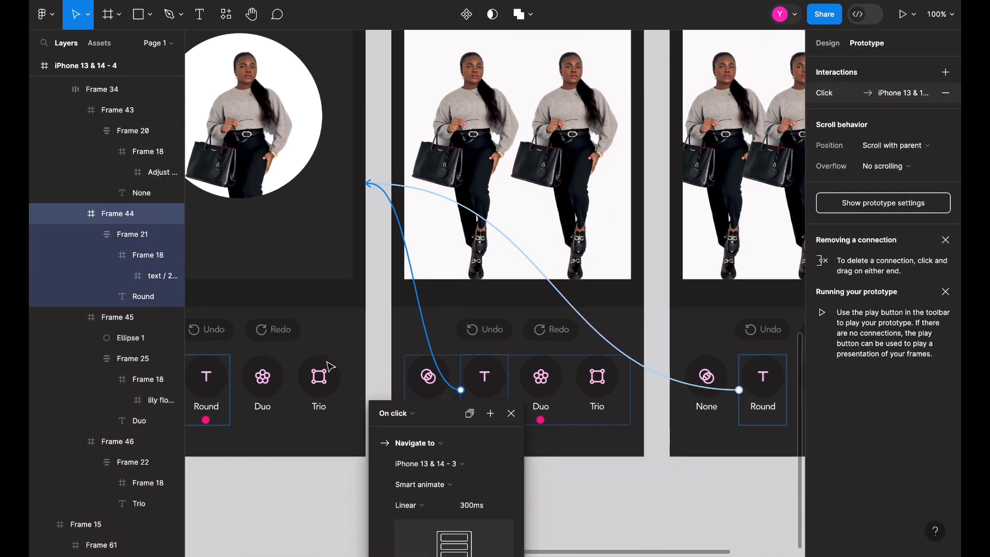
click(273, 382)
click(302, 385)
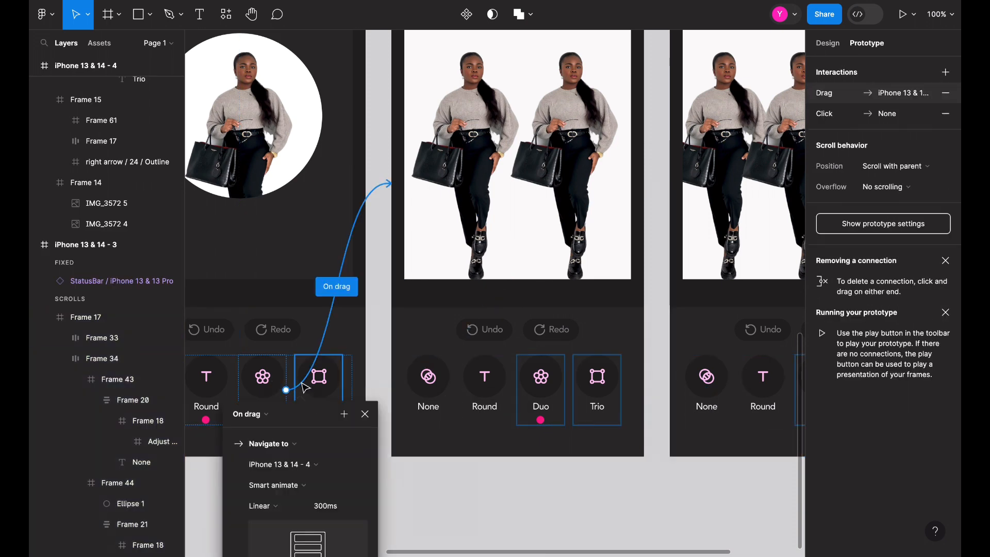
click(251, 413)
click(945, 113)
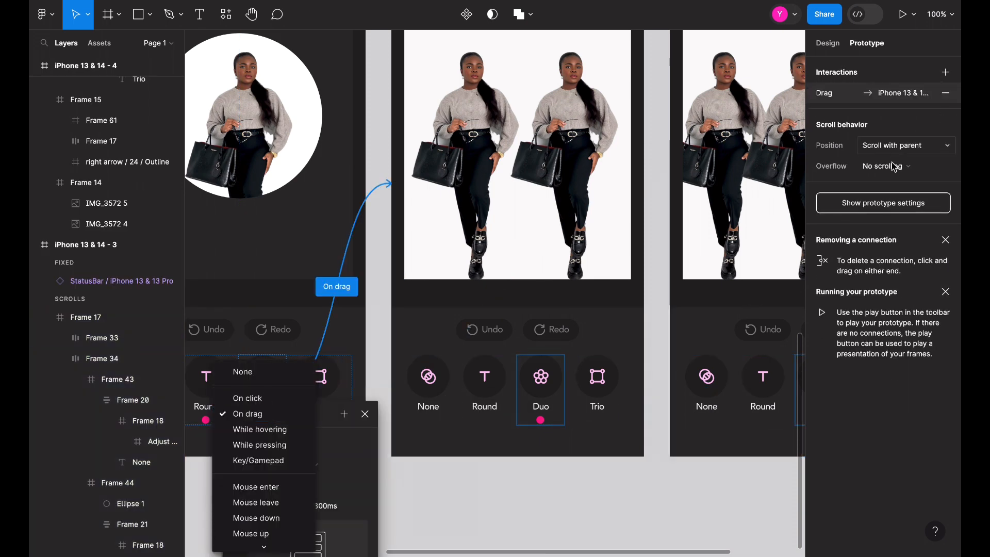
click(281, 398)
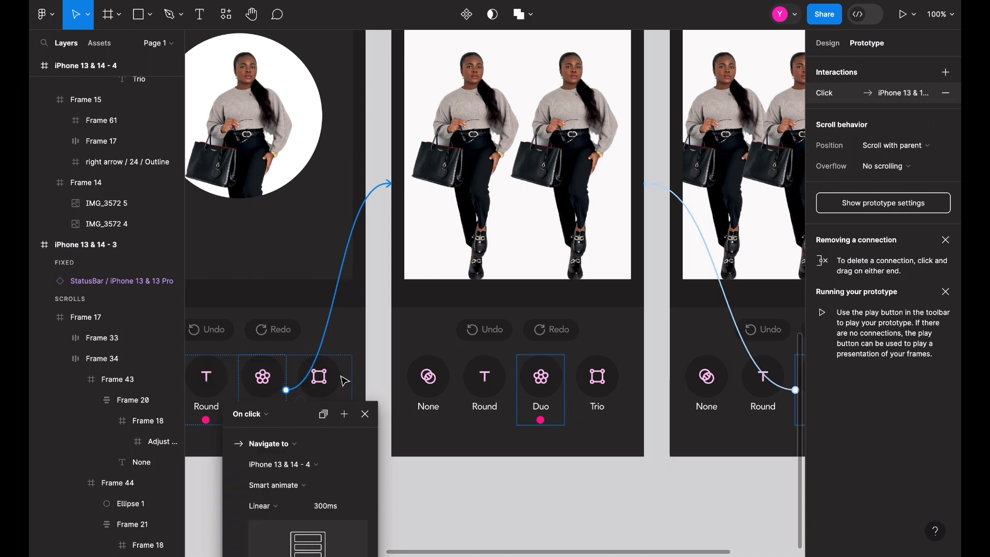
Step: Check the triggers of the Trio and None links on iPhone 13 & 14 - 3
click(339, 375)
click(373, 387)
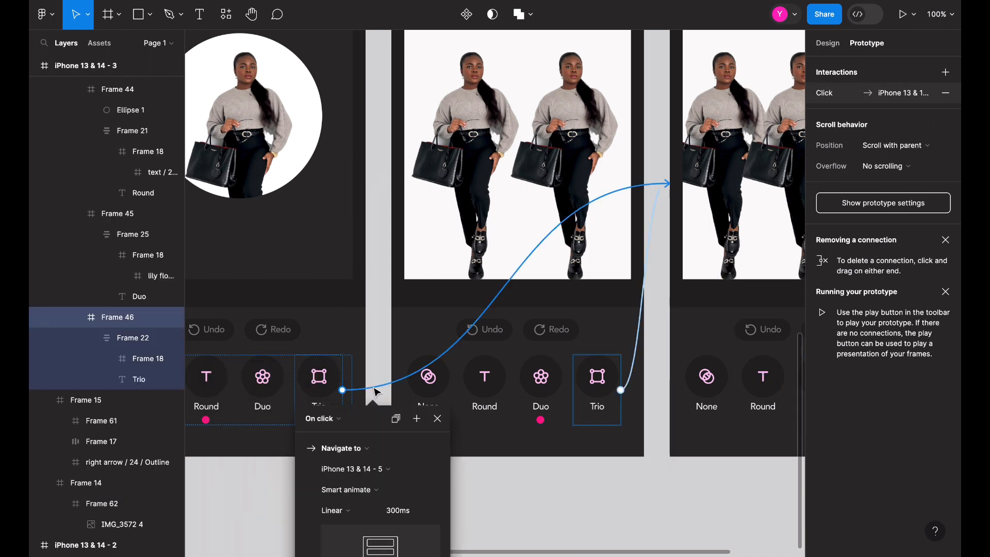
scroll(326, 404, left, 4)
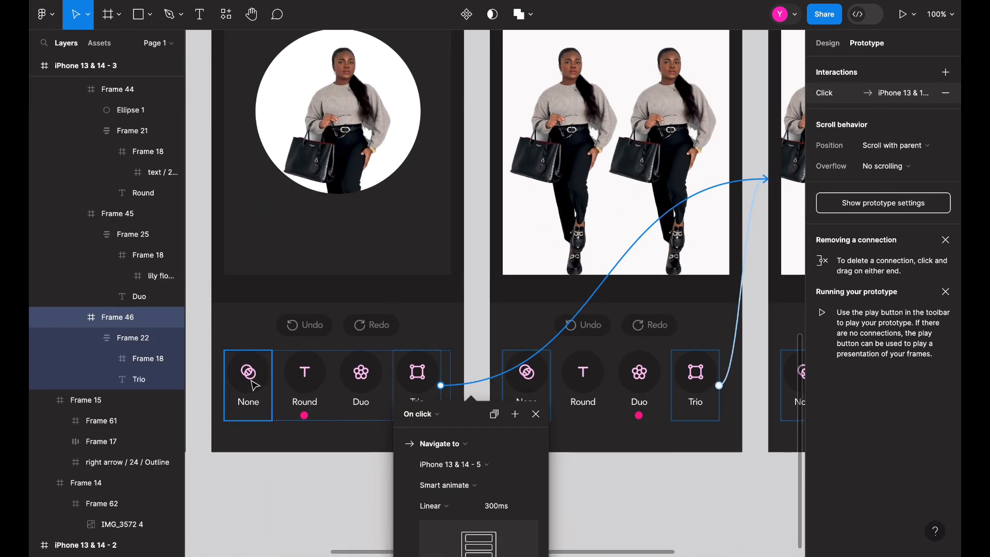
click(260, 380)
scroll(270, 380, left, 4)
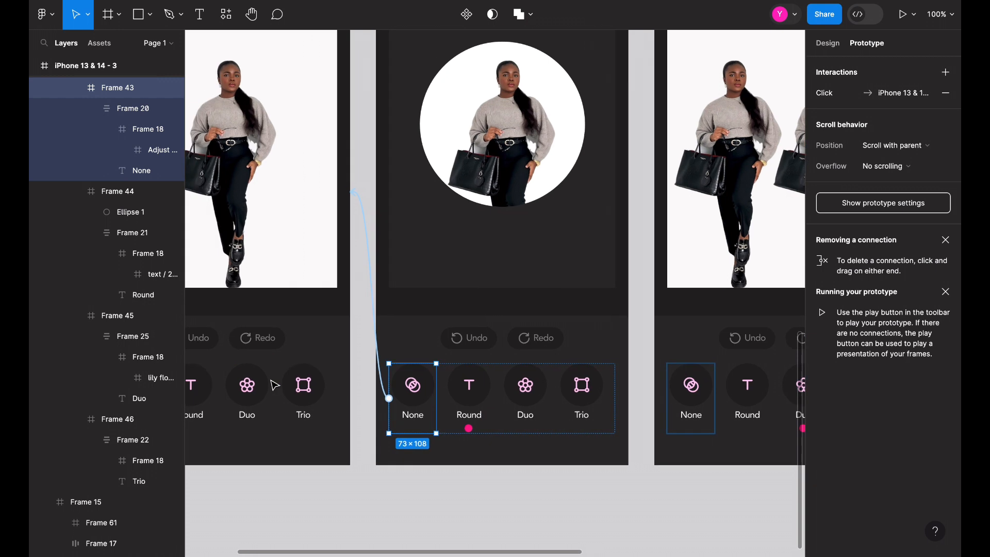
click(377, 350)
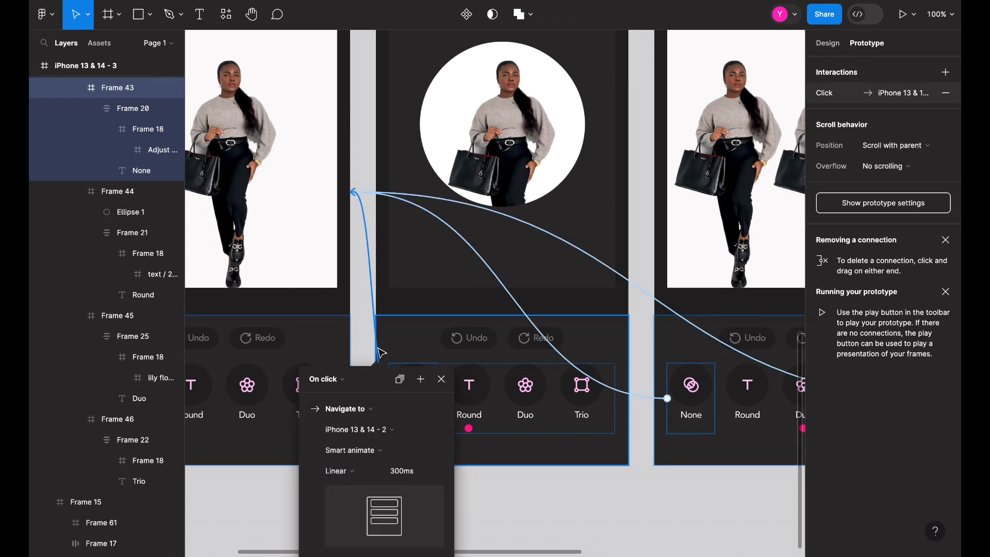
Step: Test switching between the Duo, Trio, Round and None options in the prototype preview
click(827, 42)
click(818, 0)
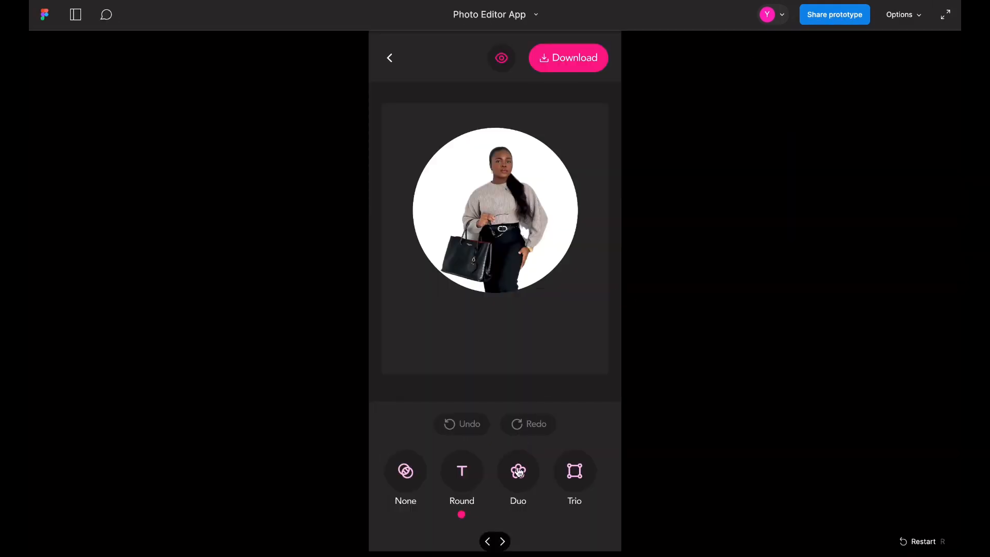
click(519, 471)
click(575, 468)
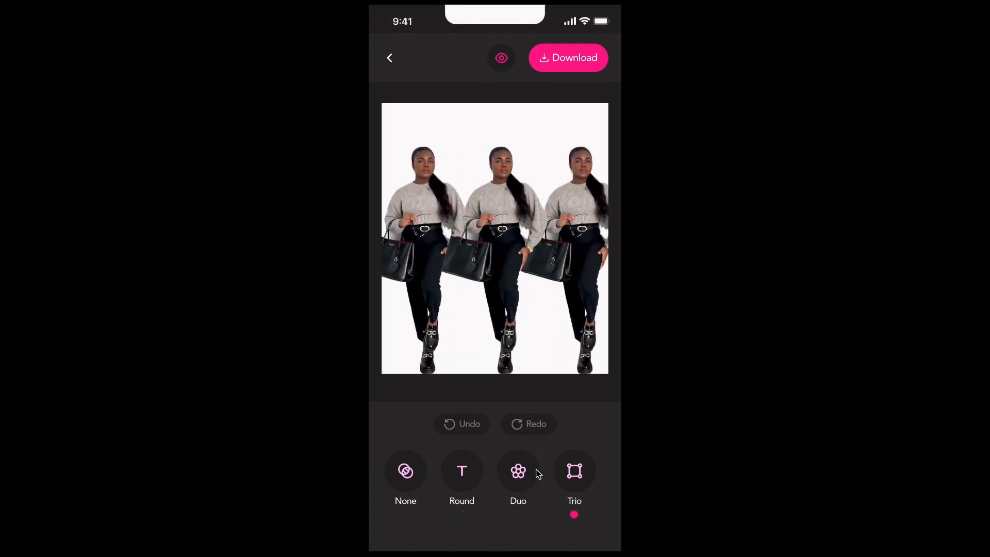
click(520, 476)
click(469, 475)
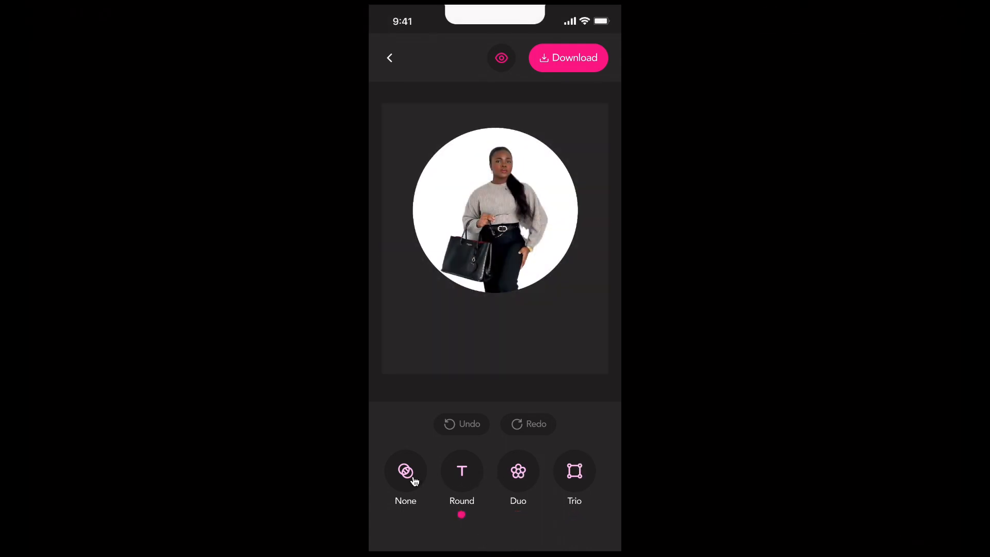
click(412, 475)
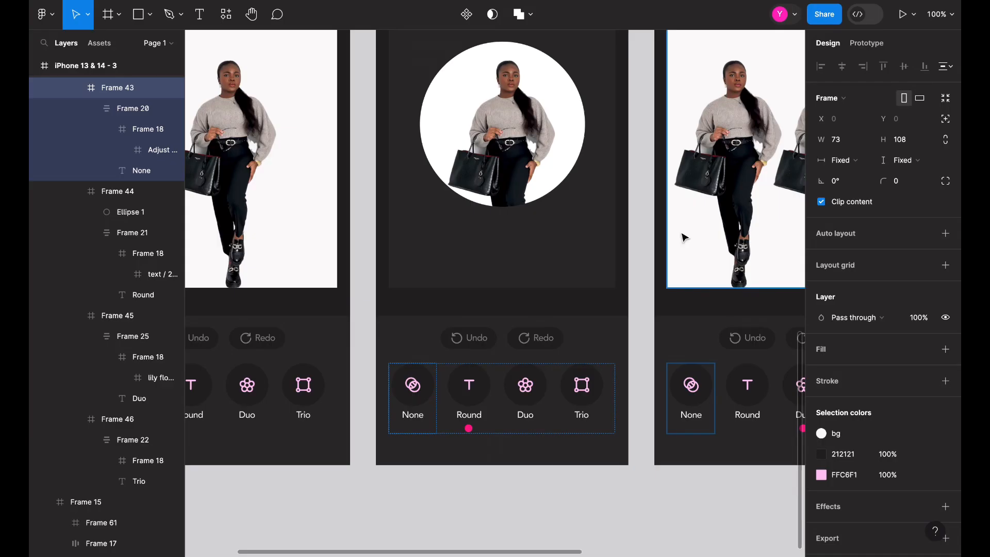
Step: Back in the design file, examine the Layout screens' headers, eye and Download buttons, and option rows
scroll(680, 236, down, 5)
click(655, 399)
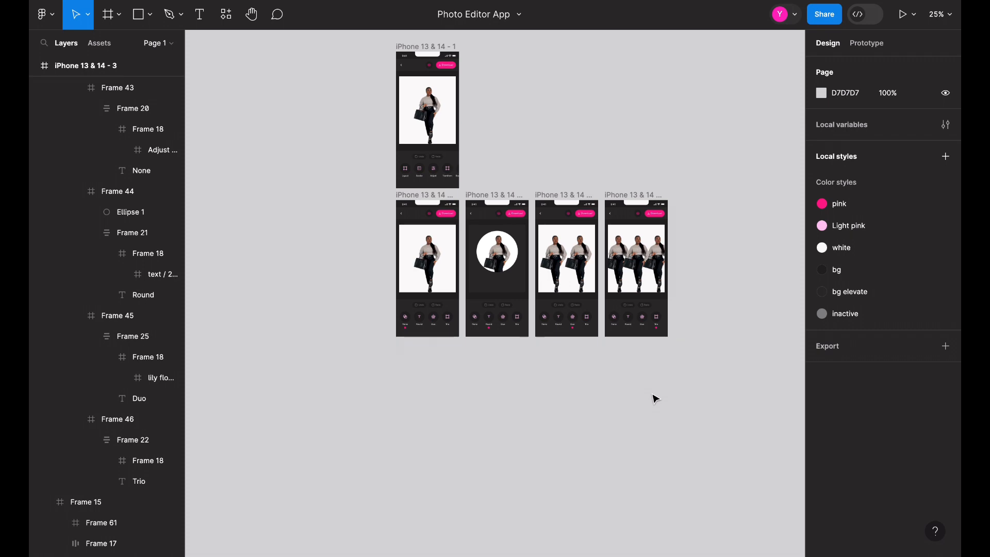
key(ctrl+plus)
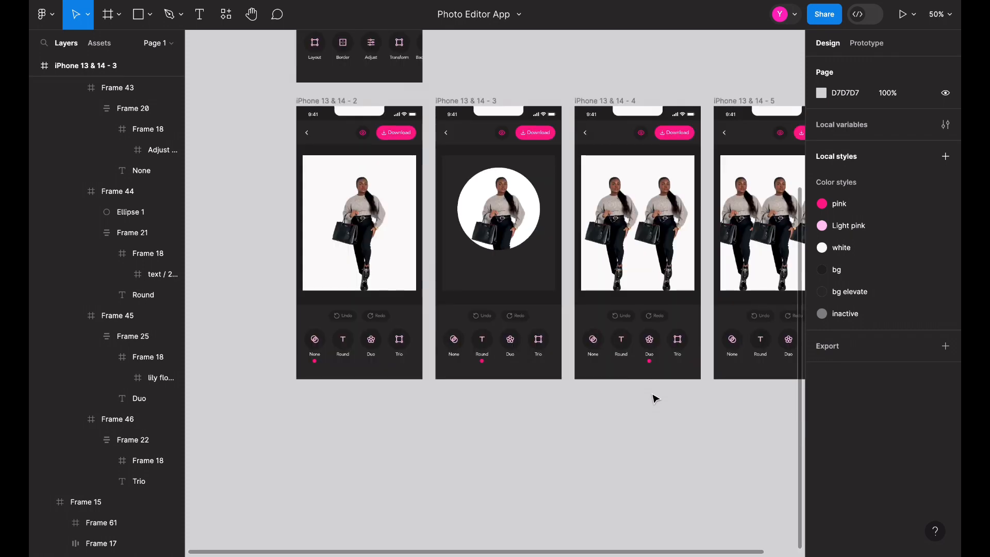
scroll(654, 398, up, 3)
double_click(543, 281)
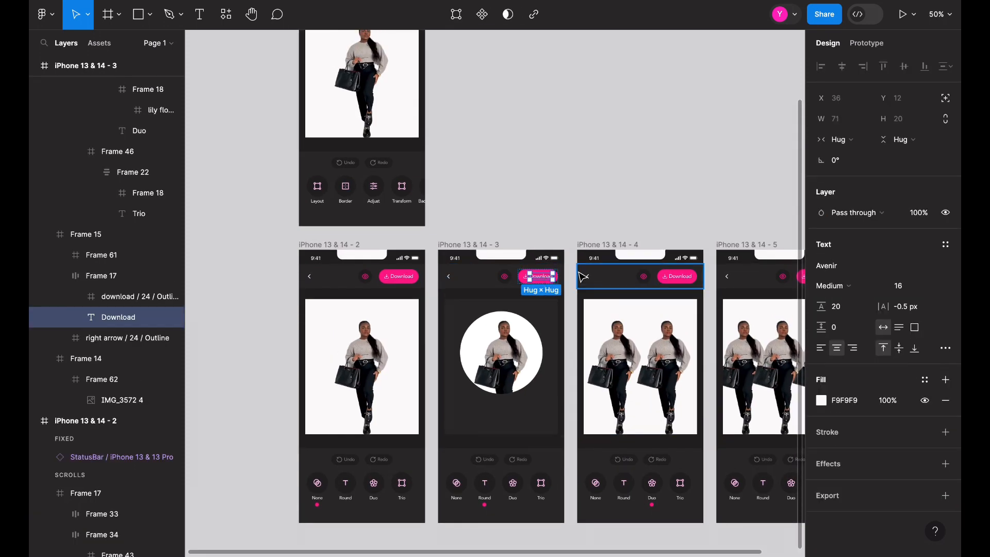
click(656, 276)
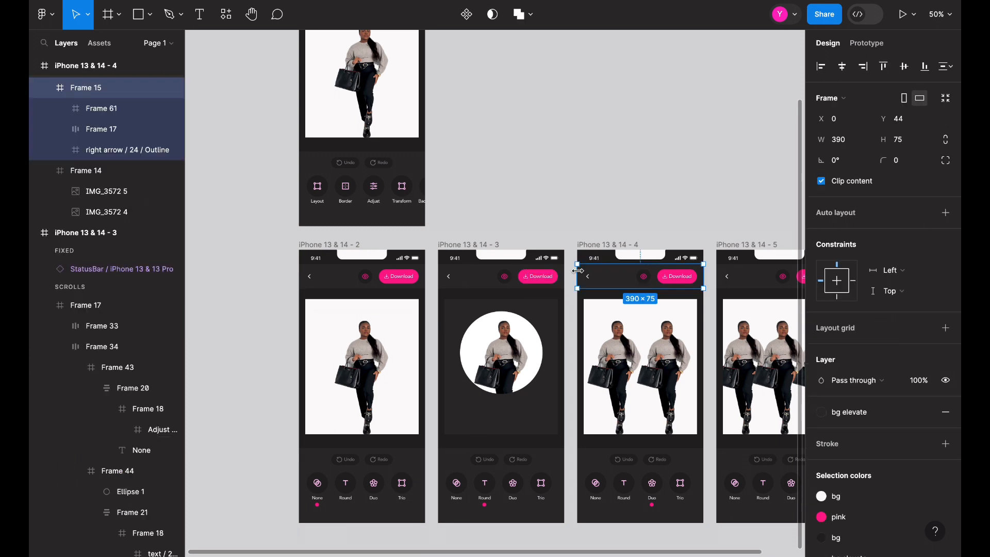
click(646, 280)
key(shift+0)
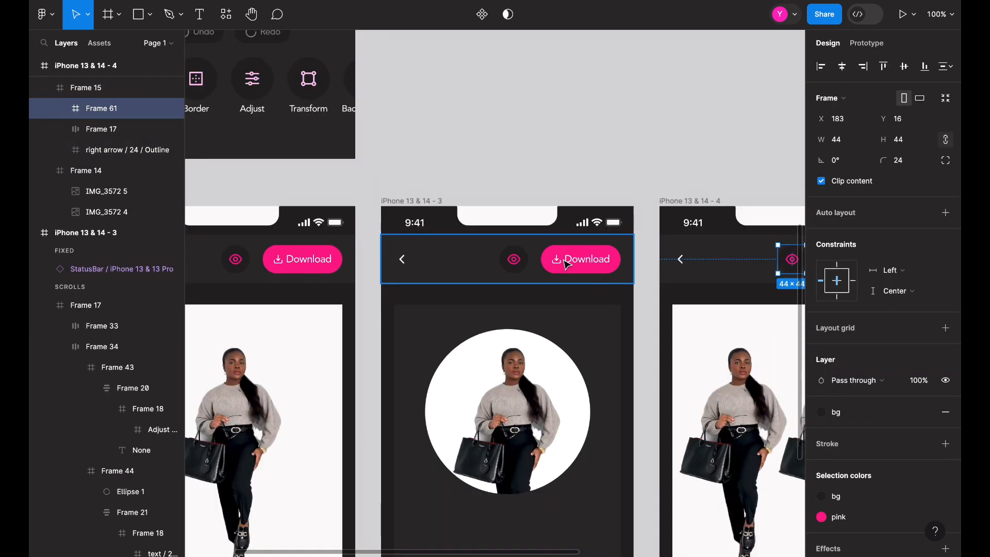
scroll(562, 264, down, 3)
scroll(562, 264, down, 1)
scroll(563, 262, up, 2)
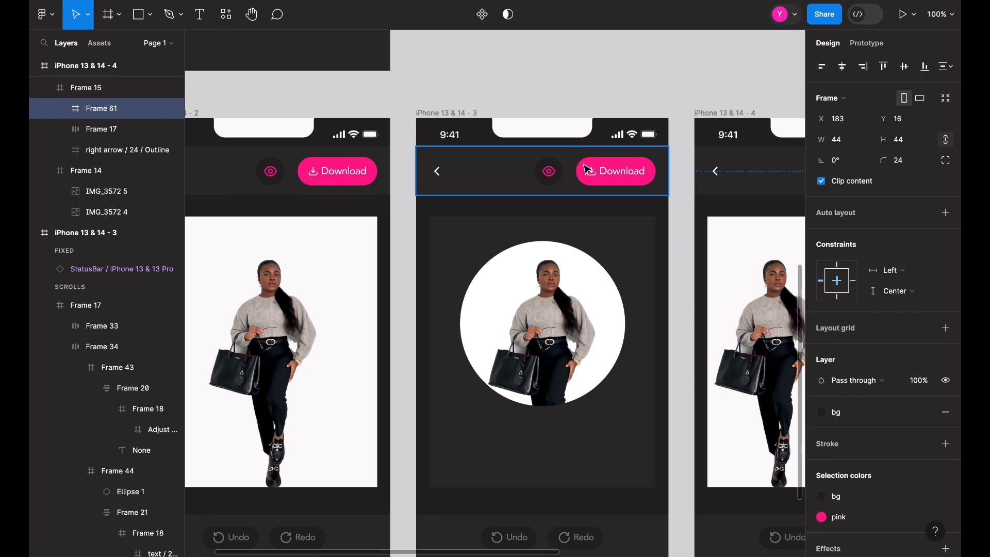
click(587, 168)
scroll(586, 168, down, 2)
scroll(579, 168, left, 3)
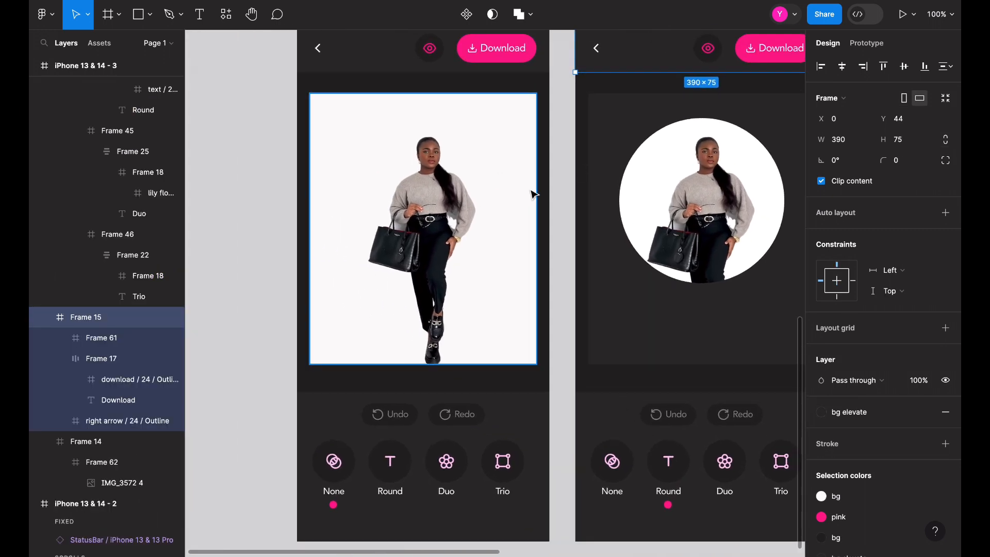
scroll(534, 195, down, 3)
scroll(533, 194, down, 3)
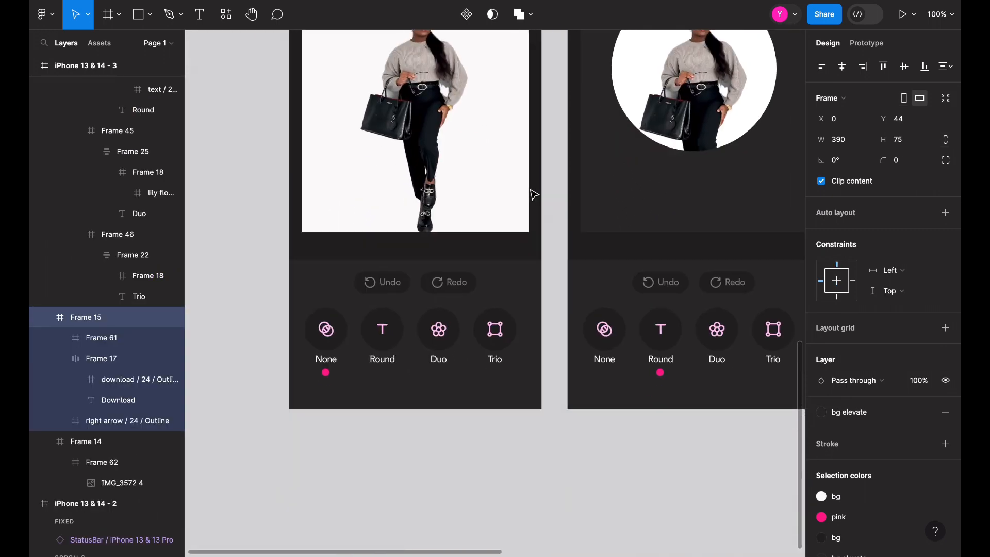
scroll(533, 194, up, 2)
scroll(533, 194, right, 2)
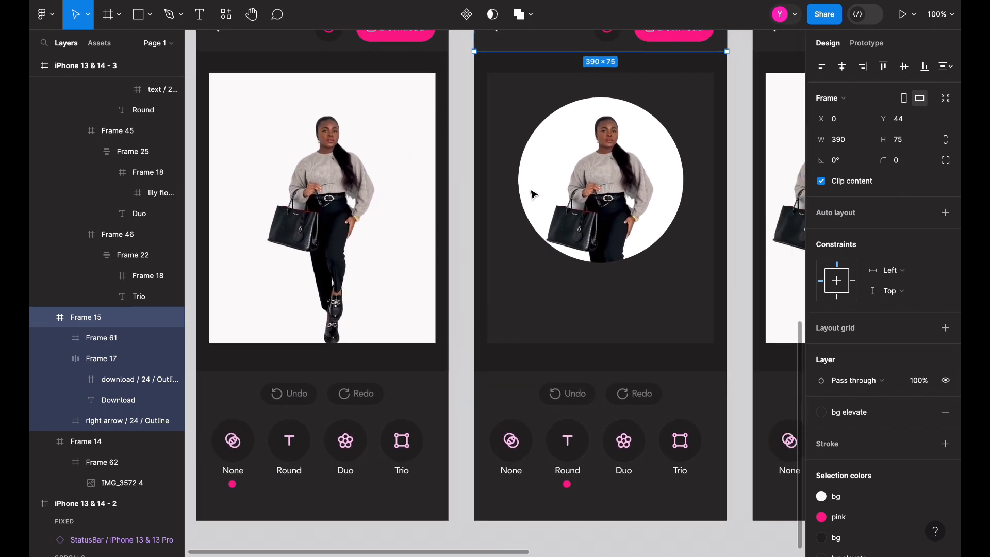
scroll(533, 194, down, 1)
scroll(534, 195, left, 1)
scroll(534, 194, down, 3)
scroll(533, 195, up, 3)
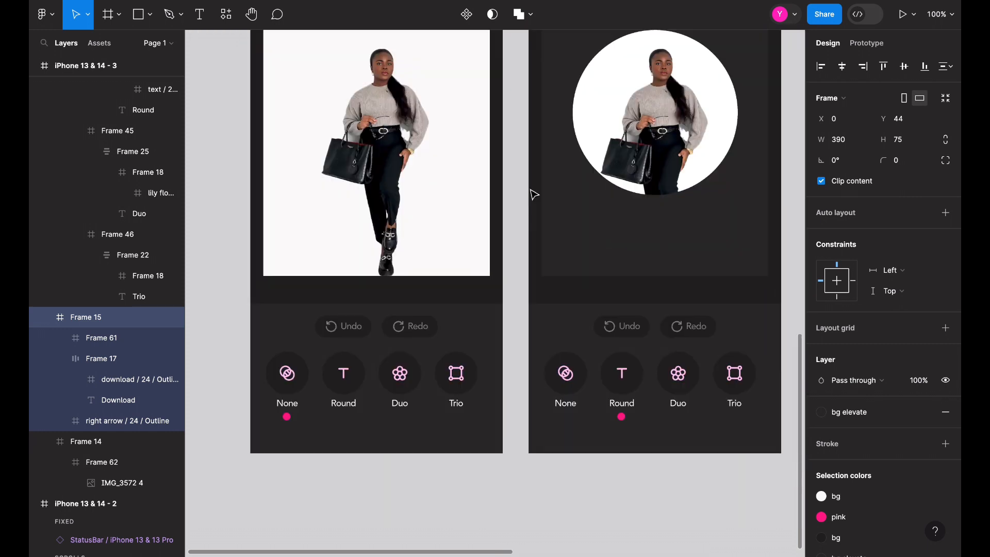
scroll(534, 194, left, 1)
click(459, 448)
scroll(518, 100, up, 2)
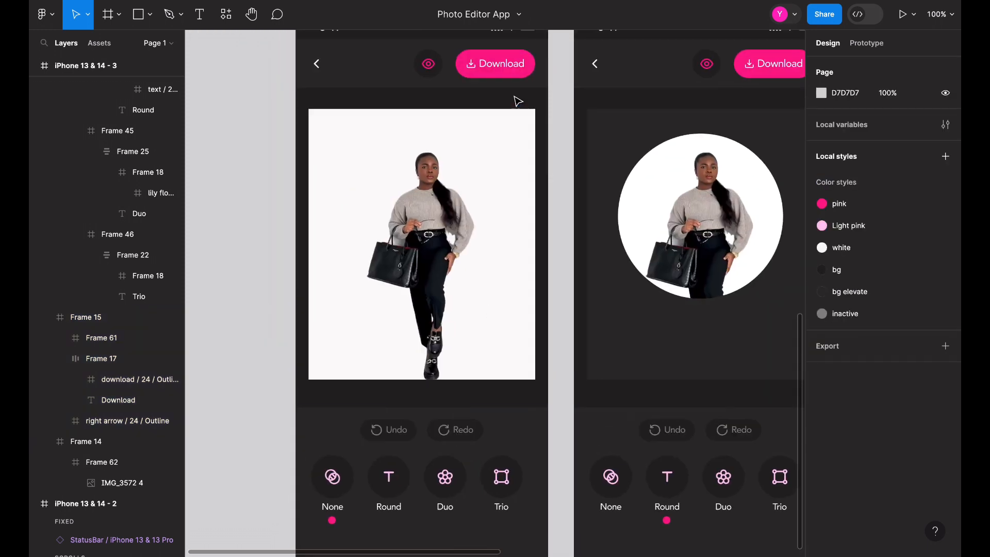
Step: Delete the Download button and the eye icon from the header of the iPhone 13 & 14 - 3 screen
scroll(518, 101, up, 1)
scroll(518, 101, down, 3)
scroll(518, 101, right, 4)
scroll(518, 101, up, 2)
double_click(564, 119)
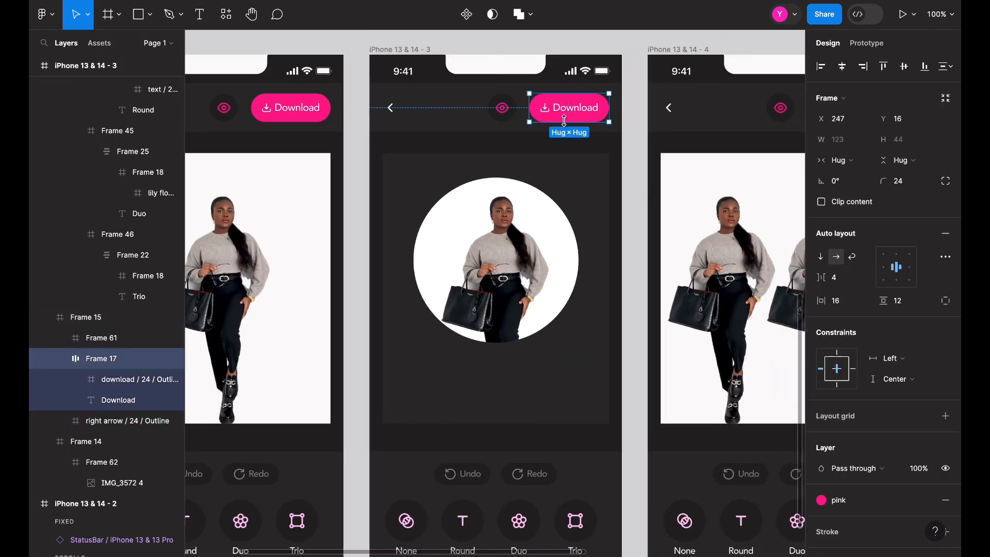
key(Delete)
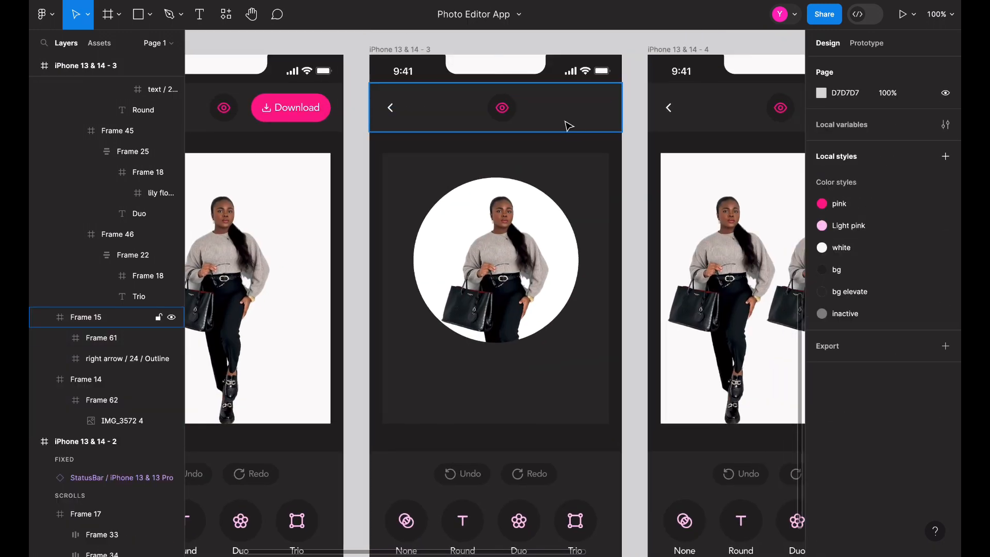
click(520, 123)
double_click(503, 110)
key(Delete)
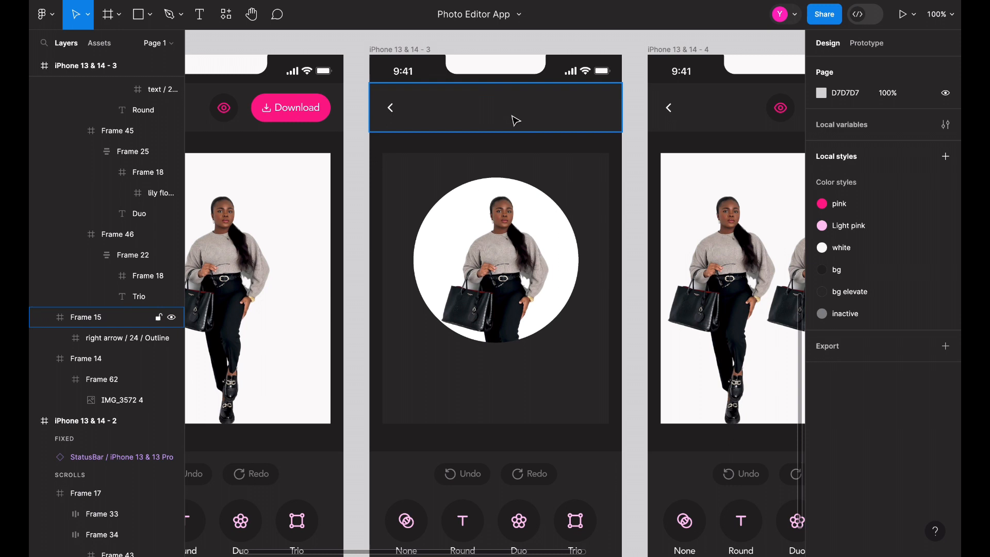
Step: Add the text "Save" to the header of the iPhone 13 & 14 - 3 screen
click(592, 121)
key(t)
click(541, 104)
text(Save)
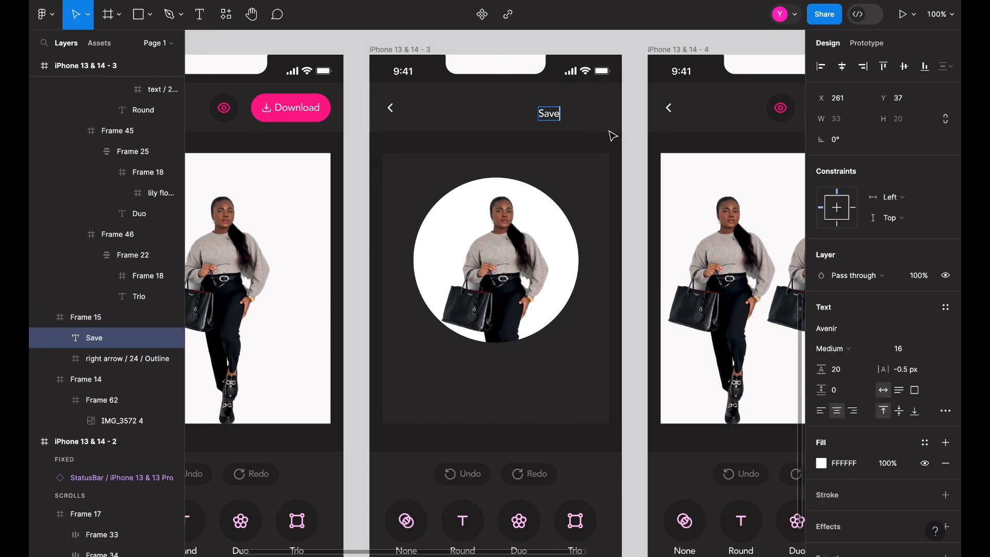
key(Escape)
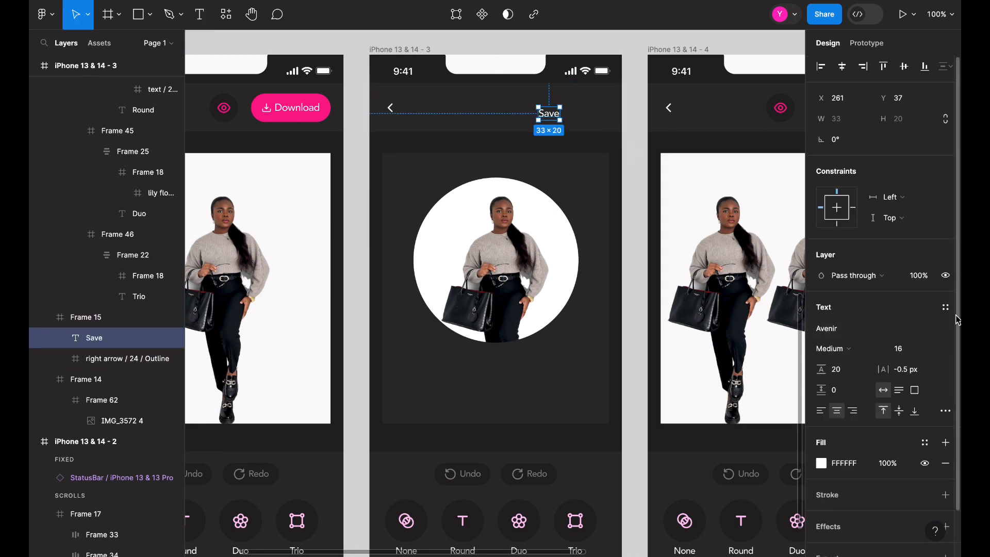
Step: Apply the Light pink color style to the Save text and center it vertically in the header
click(925, 445)
click(710, 391)
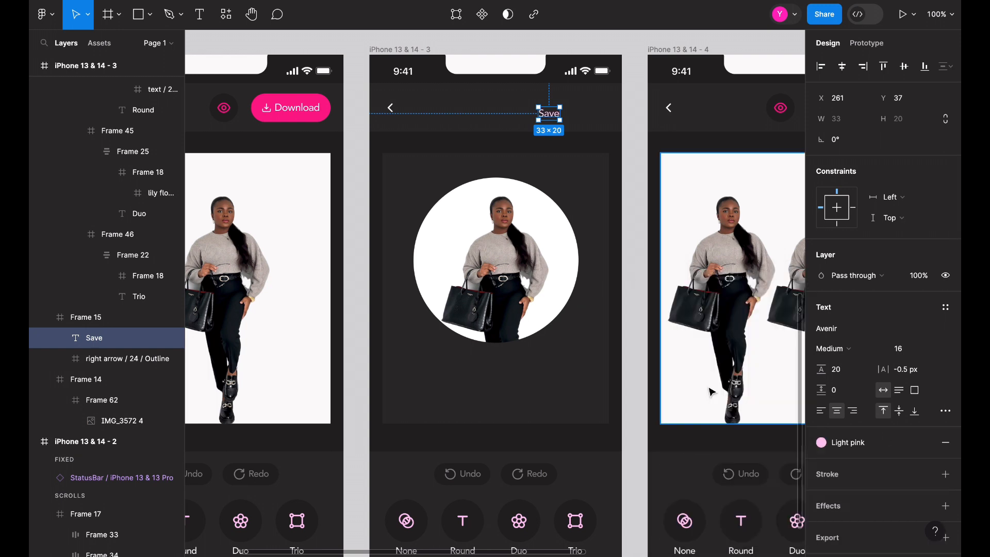
click(904, 66)
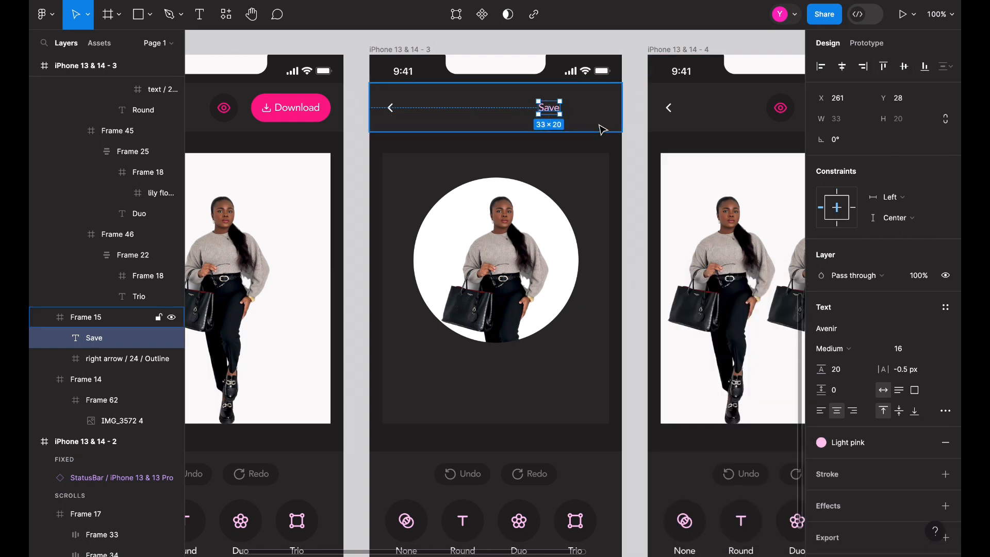
Step: Show the layout grids and nudge the Save text right to X 341
key(ctrl+g)
key(shift+Right)
key(shift+Right)
key(shift+Right)
key(shift+Right)
key(shift+Right)
key(shift+Right)
key(shift+Right)
key(shift+Right)
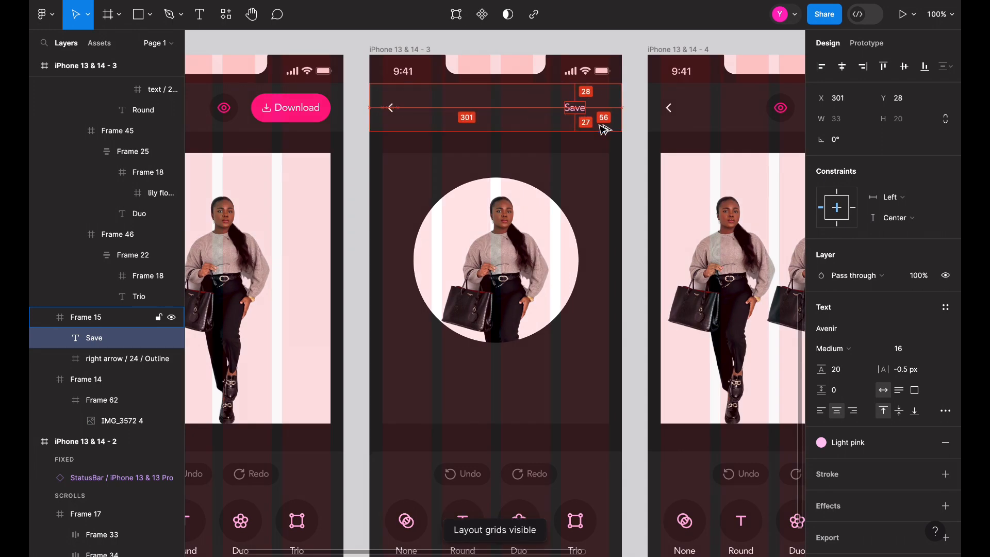
scroll(602, 129, up, 5)
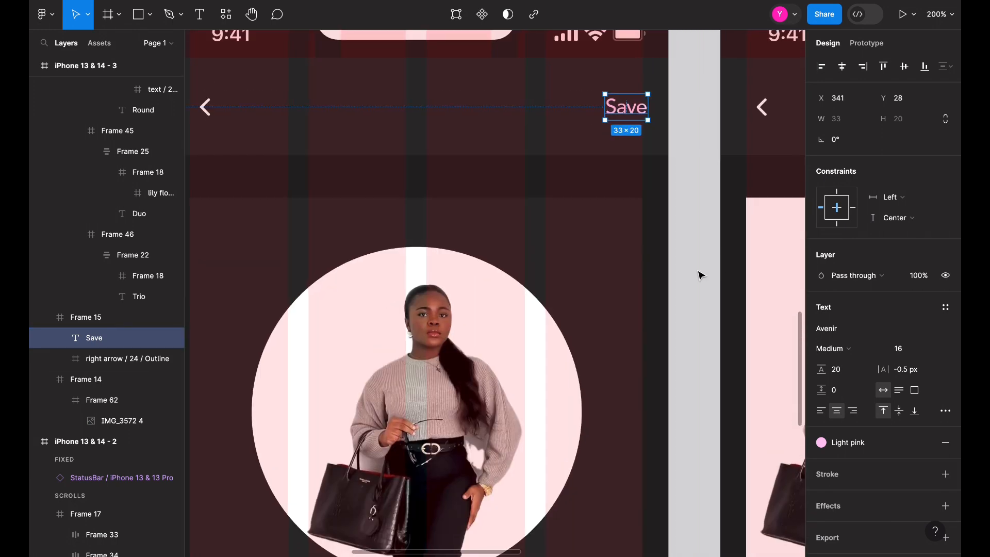
click(698, 272)
scroll(699, 272, up, 5)
key(super+minus)
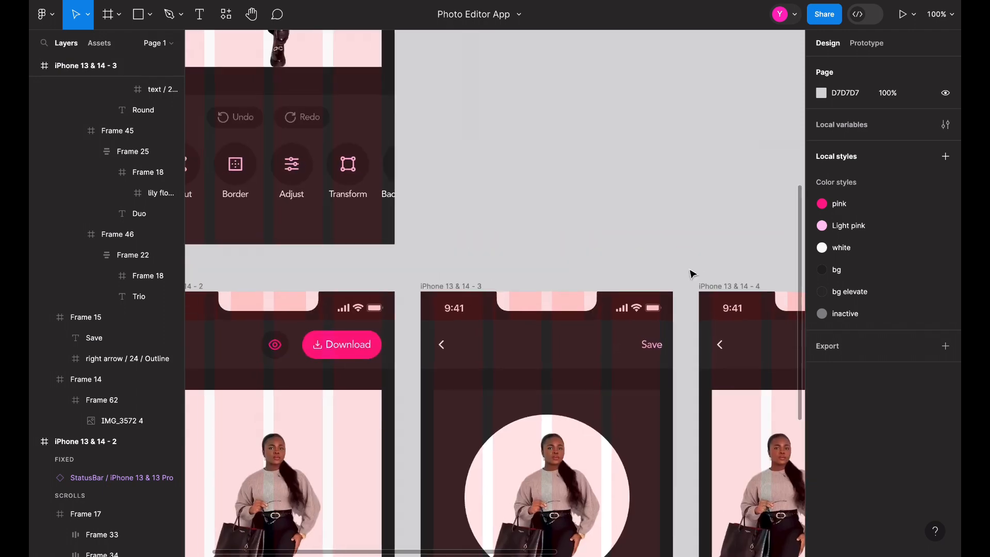
Step: Toggle the visibility of the four-column layout grid on the iPhone 13 & 14 - 3 frame off and on
click(428, 290)
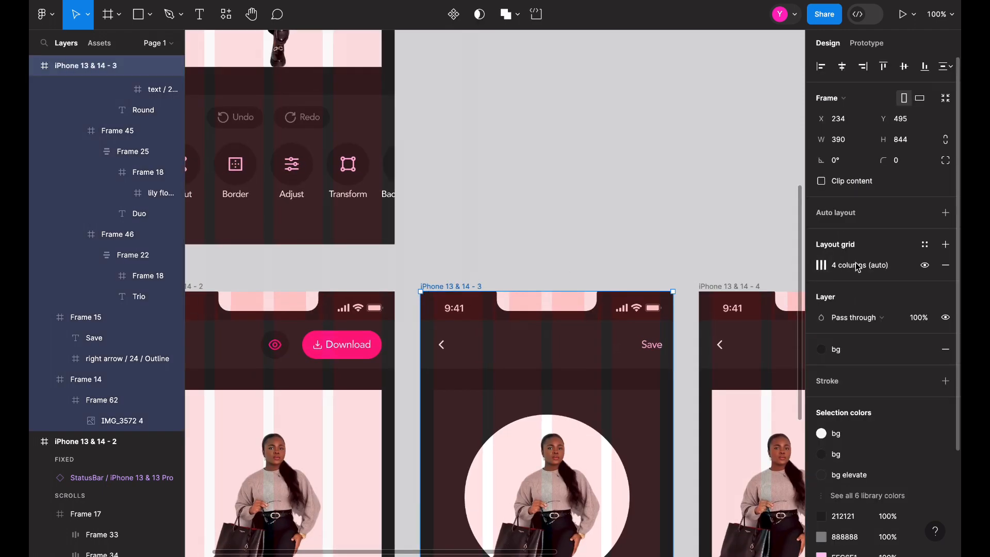
click(924, 265)
click(924, 265)
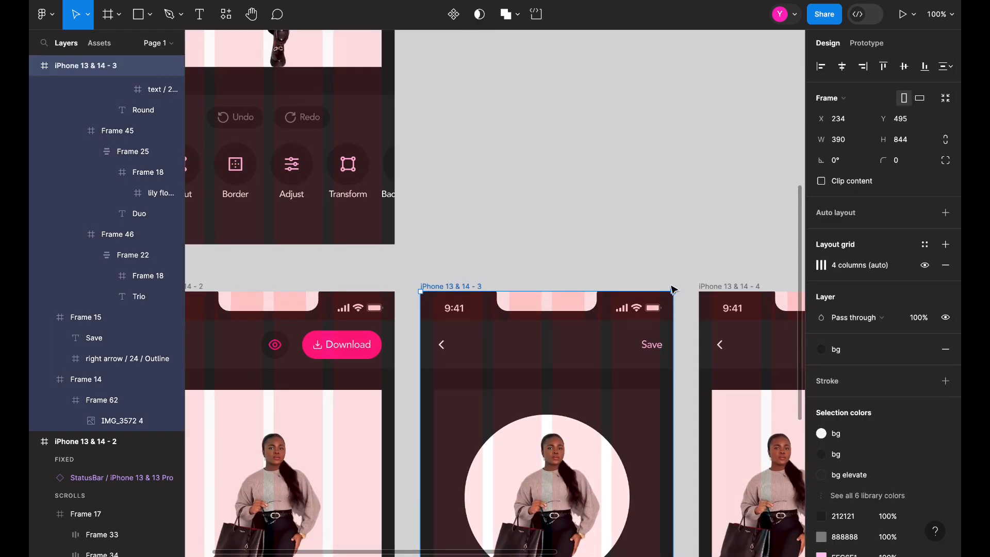
Step: Group the Save text in the header, toggling the layout grids off and back on
scroll(587, 316, down, 5)
double_click(594, 184)
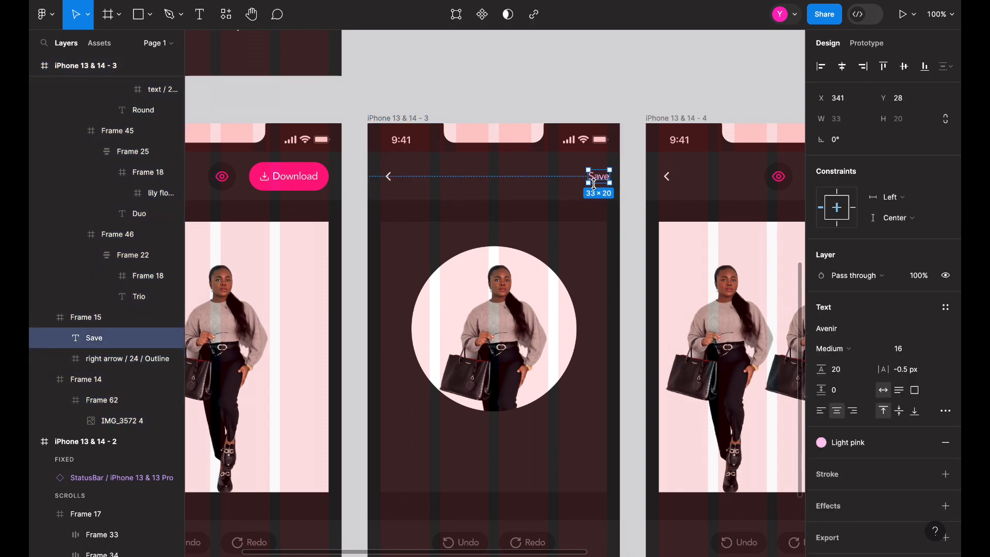
key(ctrl+g)
key(shift+g)
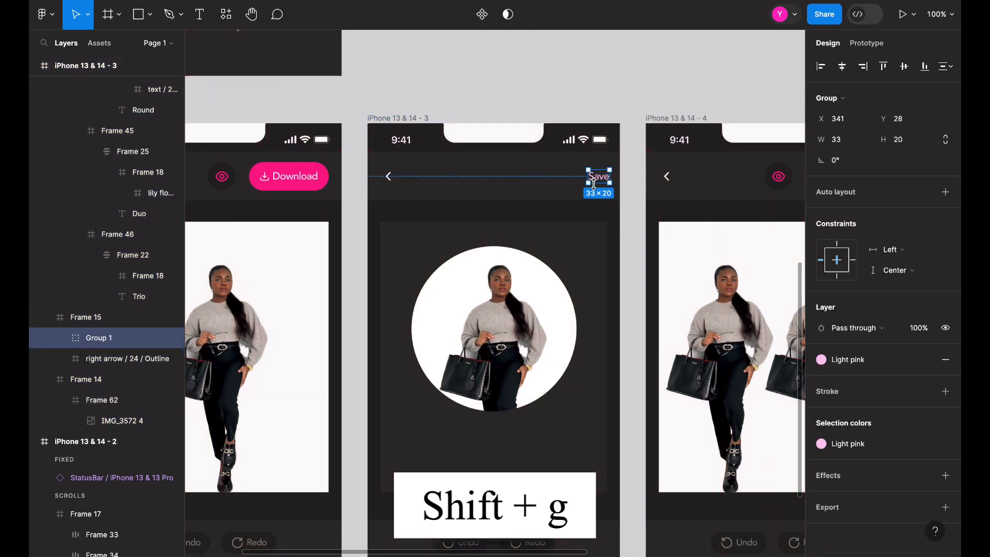
key(shift+g)
key(alt)
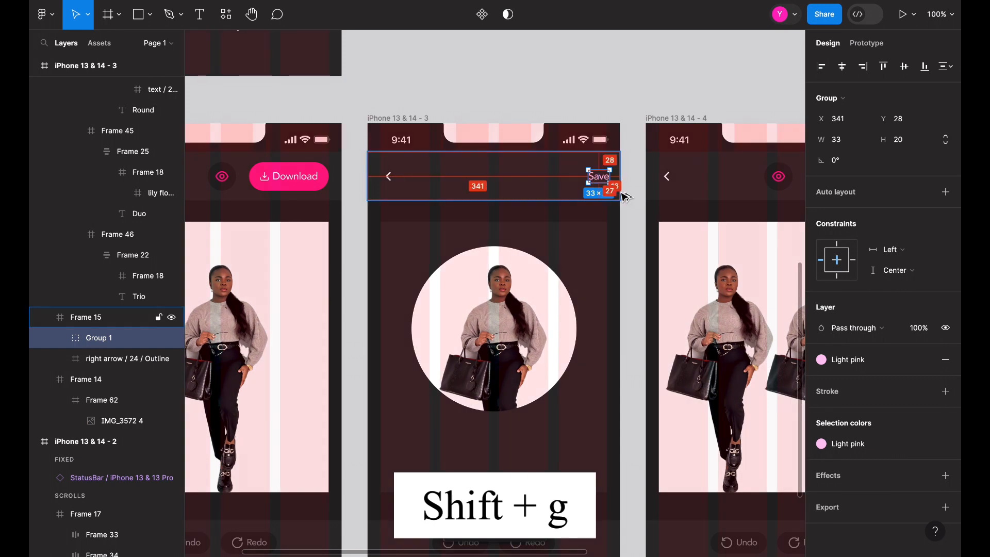
Step: Nudge the Save group left to X 337 to align it with the outer edge of the layout grid's last column
key(ctrl+equal)
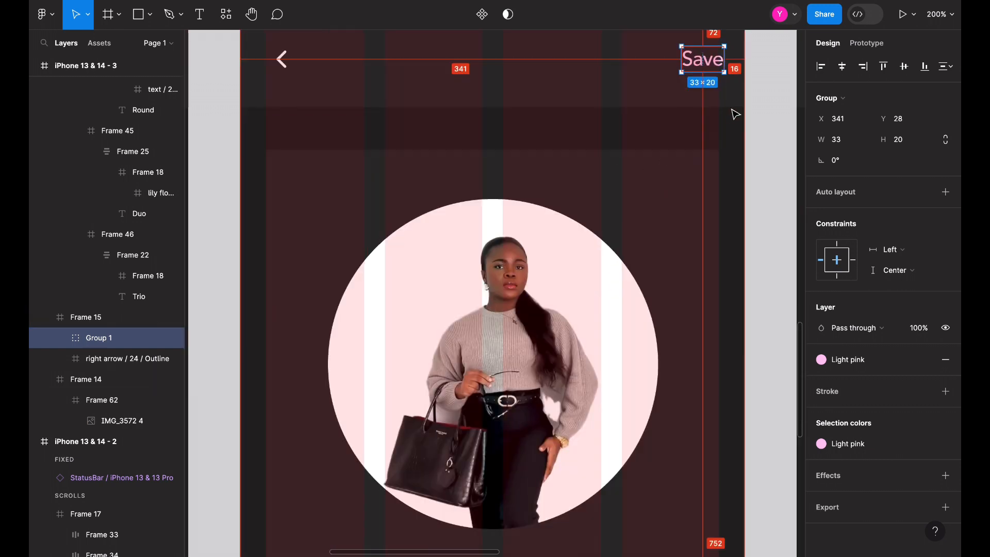
key(Left)
key(Left)
key(Left)
key(Left)
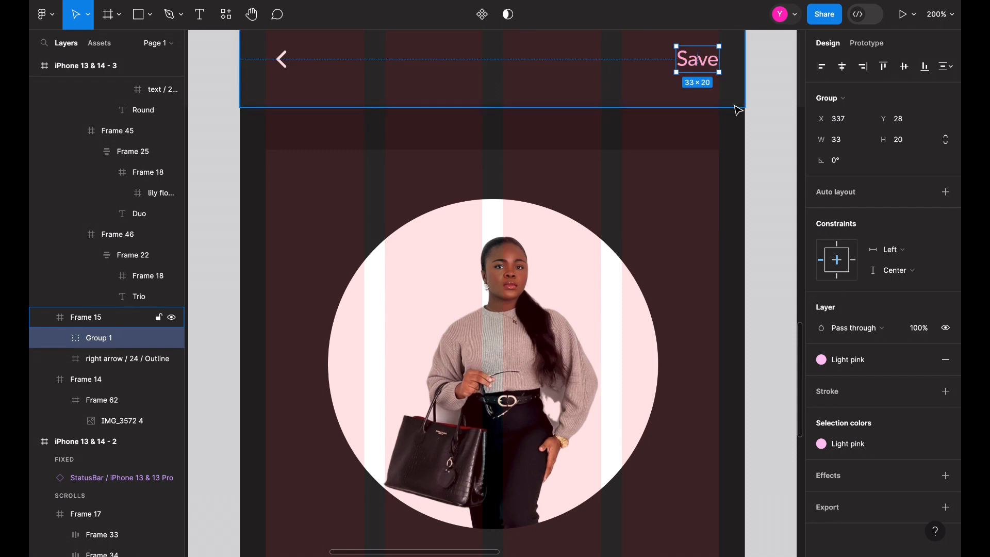
key(ctrl+minus)
scroll(628, 127, down, 3)
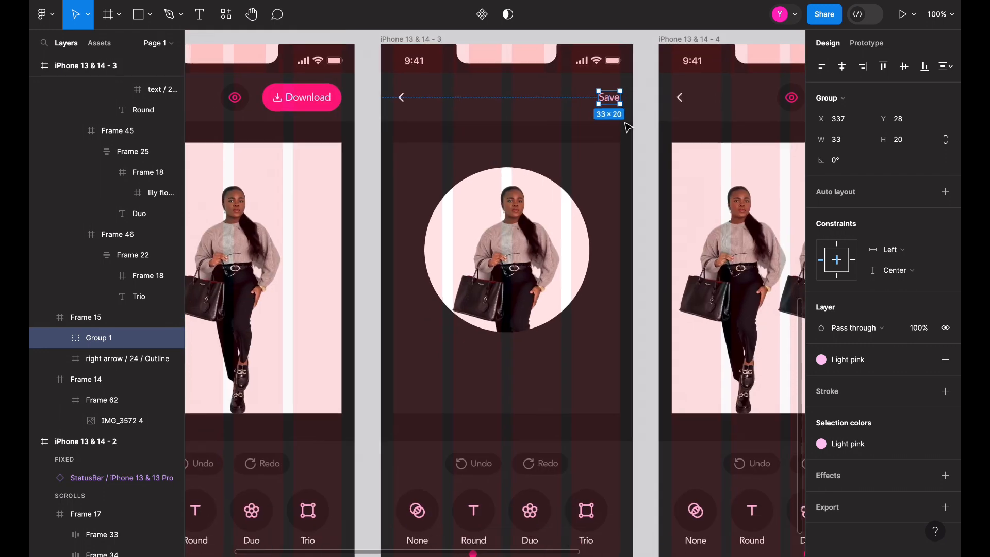
click(642, 144)
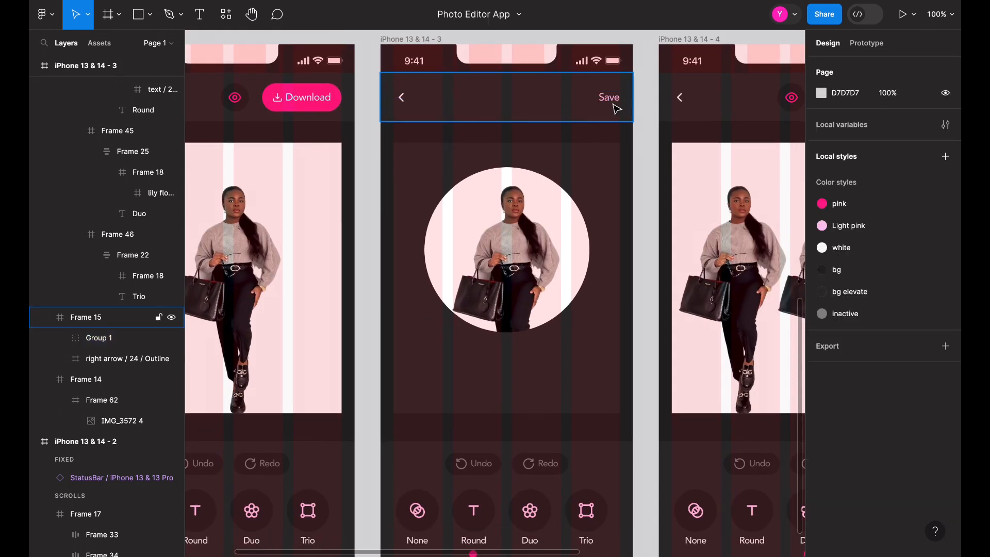
Step: Copy the Save group and use it to replace the Download button and eye icon in the iPhone 13 & 14 - 2 header
click(614, 106)
scroll(613, 106, left, 5)
double_click(451, 109)
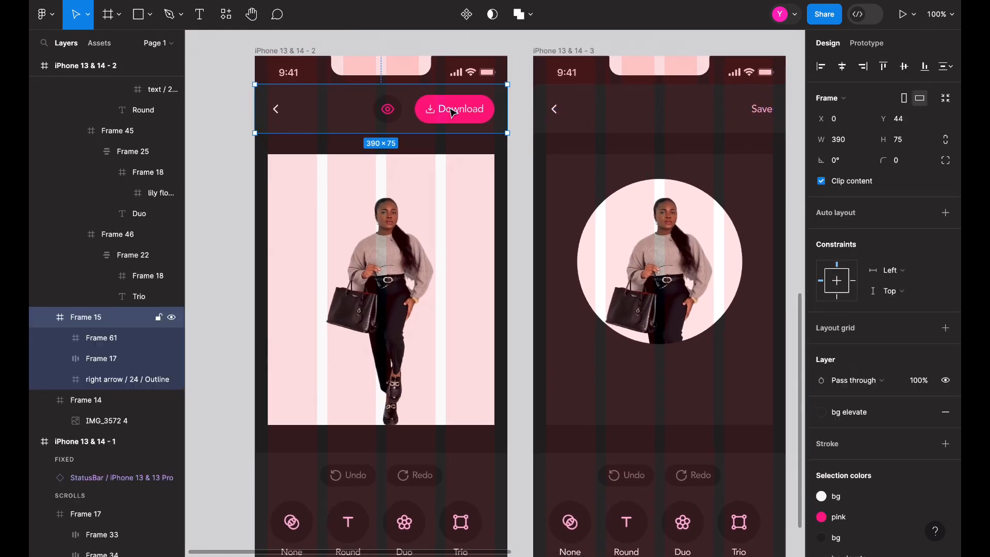
shift+click(382, 113)
key(Delete)
click(418, 114)
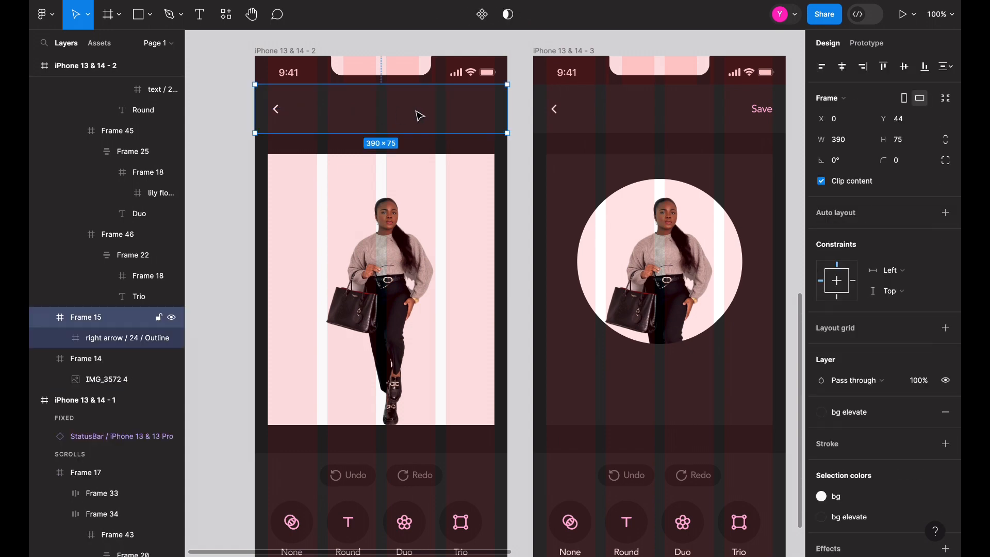
key(ctrl+v)
Step: Replace the Download button and eye icon in the iPhone 13 & 14 - 4 header with the copied Save group
scroll(418, 114, right, 9)
double_click(579, 96)
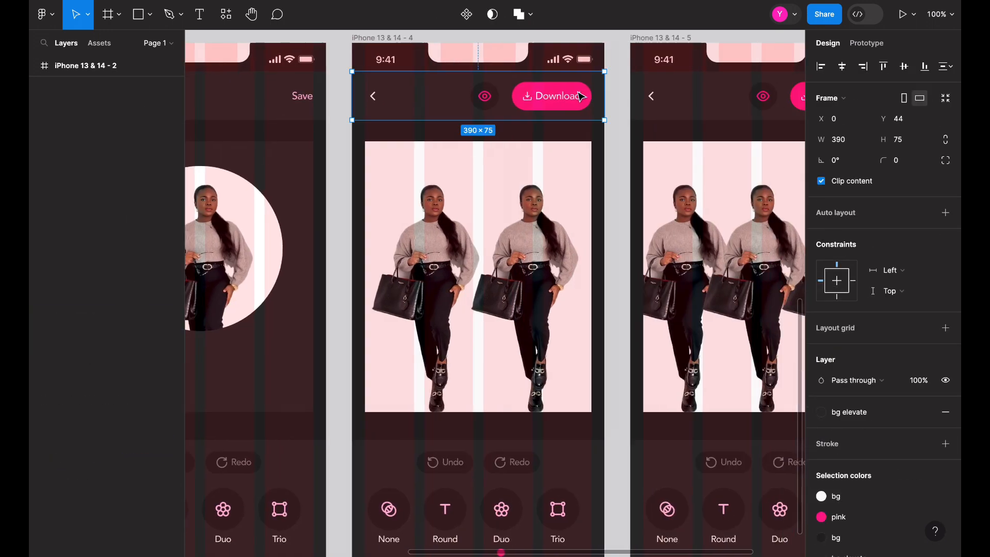
shift+click(486, 97)
key(Delete)
click(556, 98)
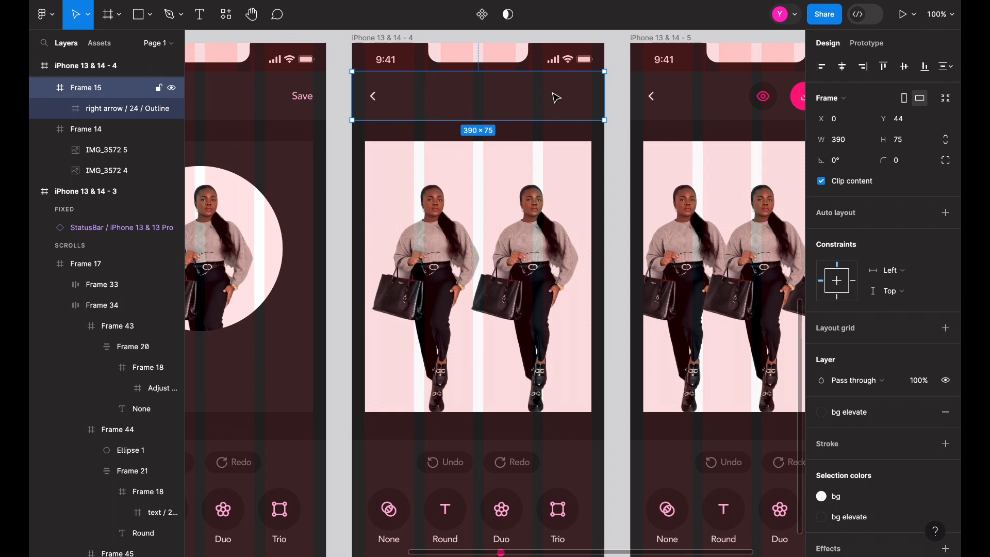
key(ctrl+v)
Step: Replace the Download button and eye icon in the iPhone 13 & 14 - 5 header with the copied Save group
scroll(552, 95, right, 5)
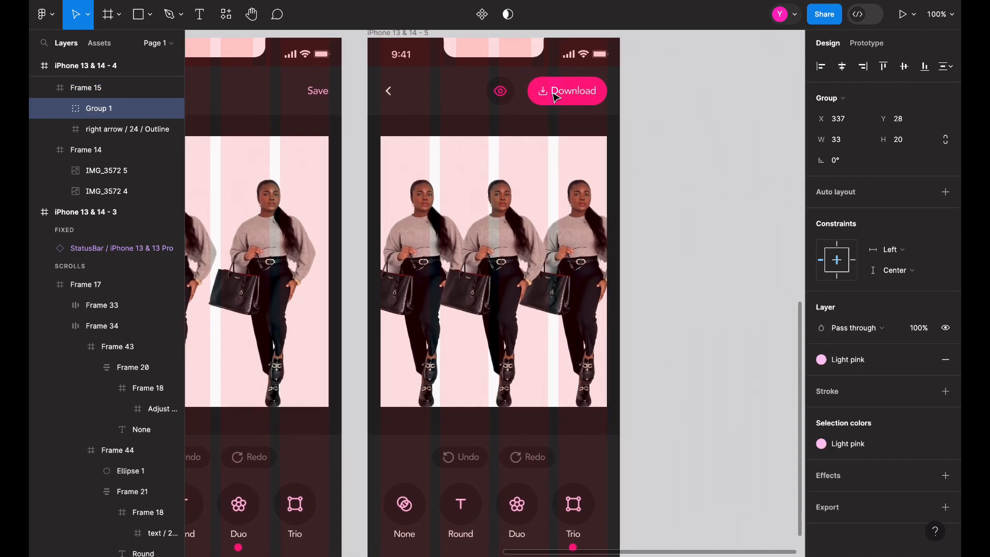
double_click(547, 92)
shift+click(501, 93)
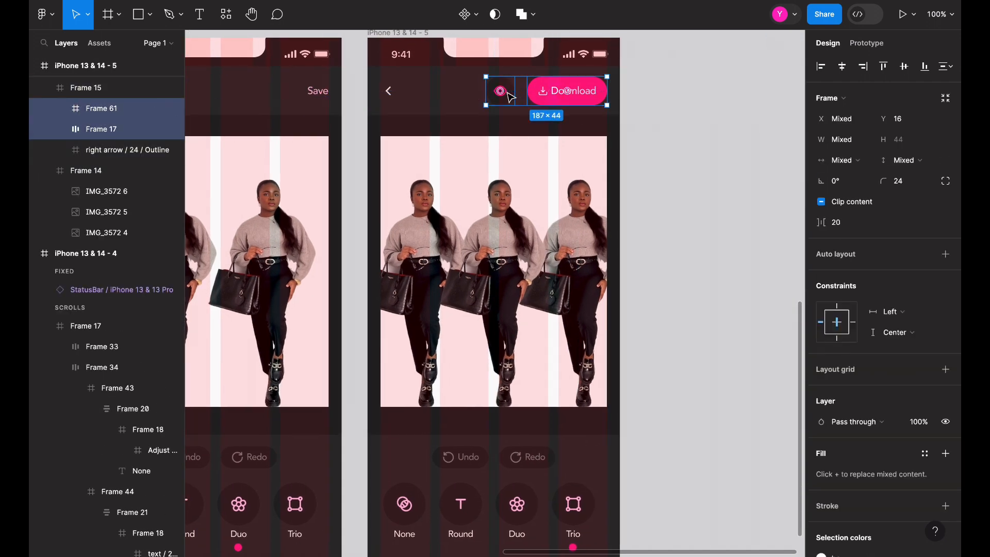
key(Delete)
click(546, 102)
key(ctrl+v)
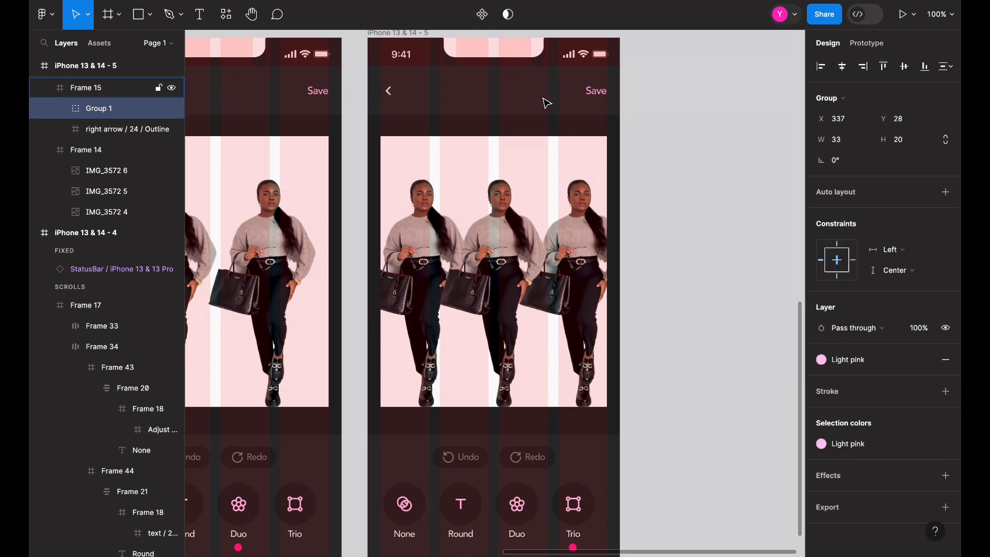
Step: Preview the prototype and go back from the layout options screen to the main editing screen
click(700, 91)
click(815, 1)
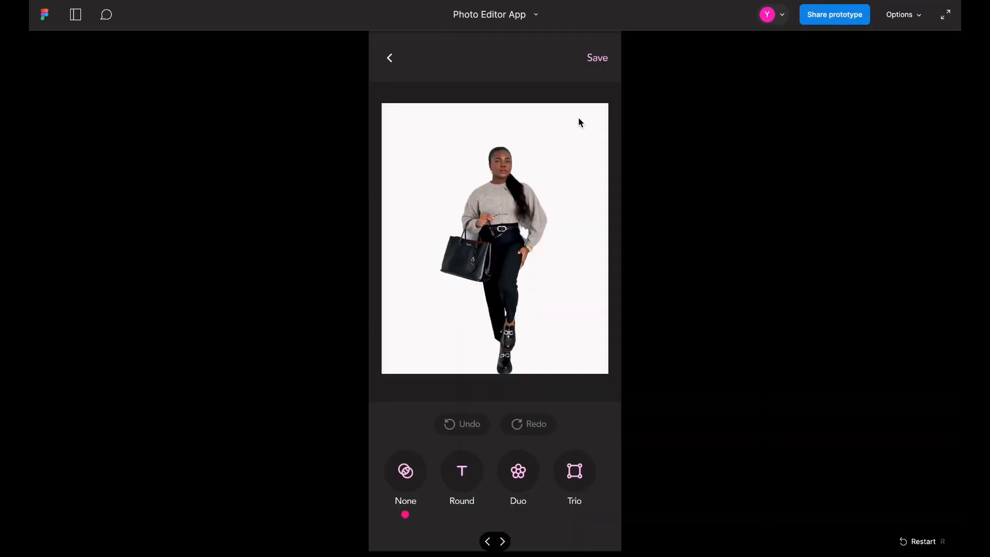
click(396, 63)
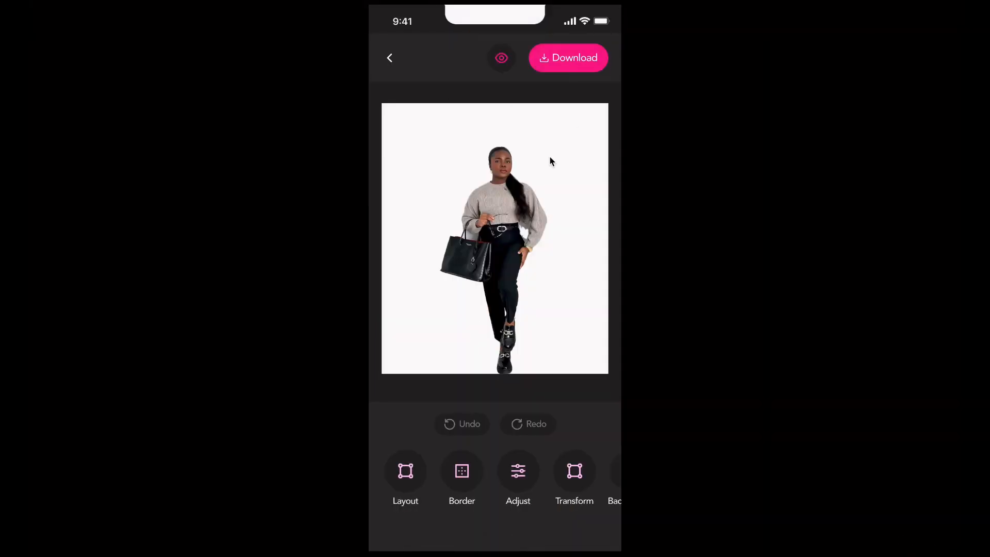
Step: Test the prototype's Layout options by switching through Round, Duo and Trio, then back through Duo and Round to None
click(407, 478)
click(464, 477)
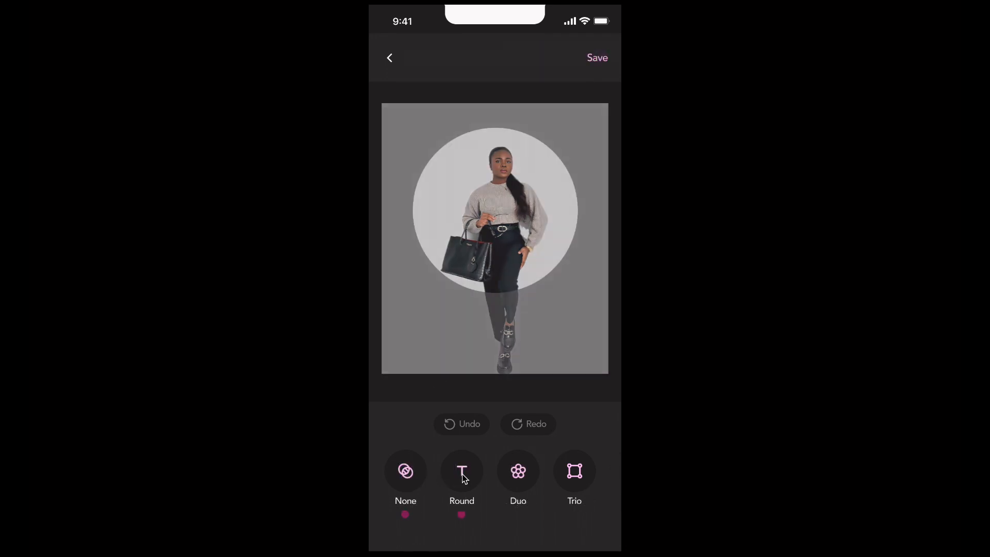
click(528, 474)
click(575, 472)
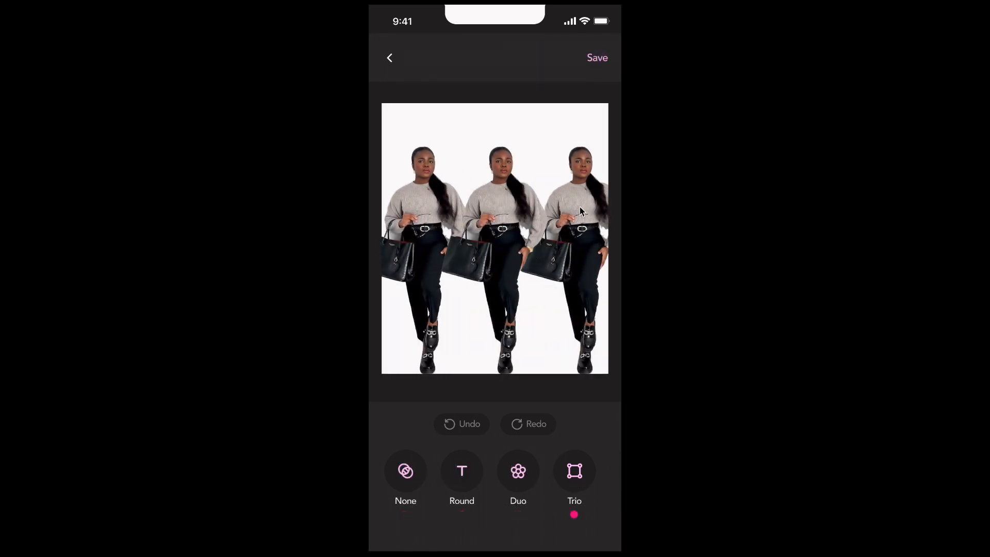
click(522, 476)
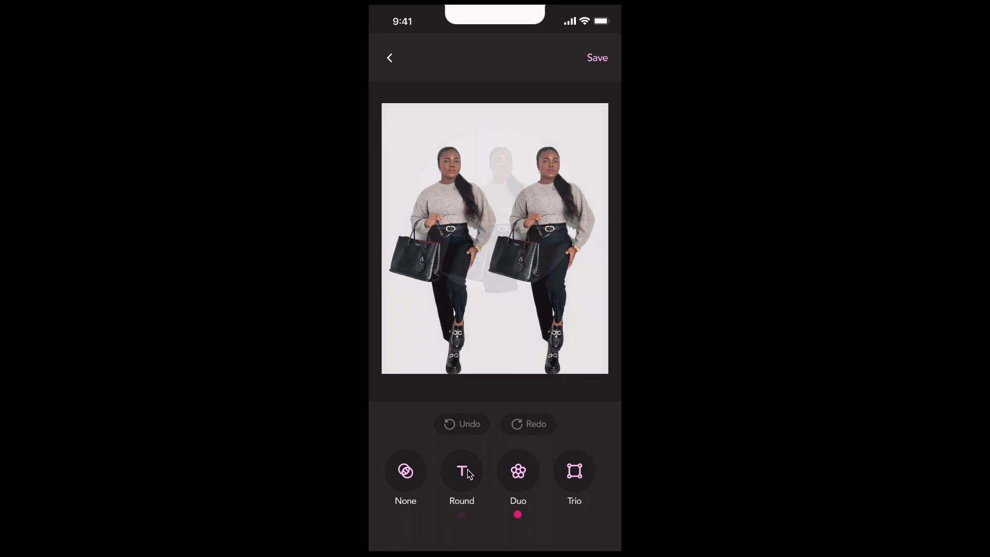
click(466, 472)
click(407, 477)
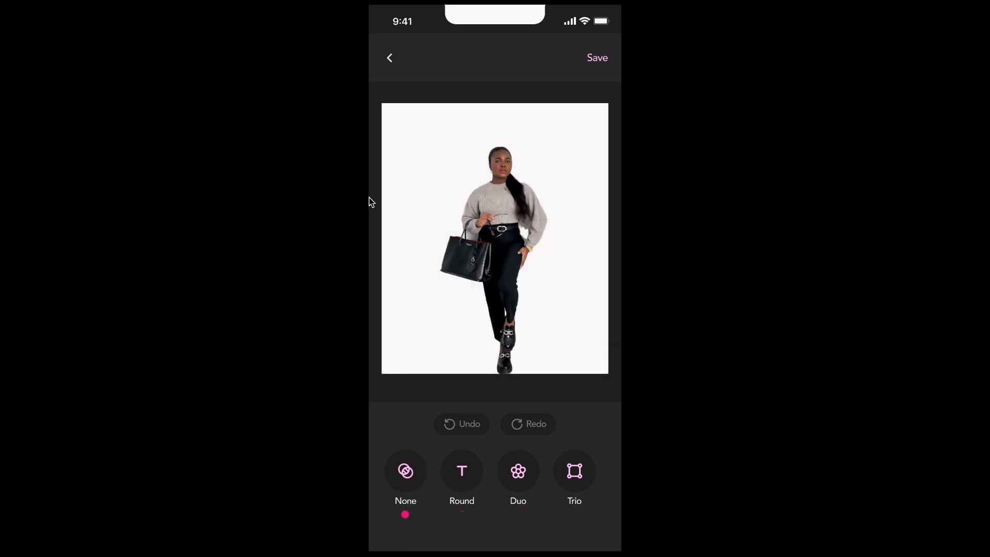
Step: Leave the prototype's layout options screen and examine the arrangement of the main editing screen and the layout screens on the canvas
click(390, 59)
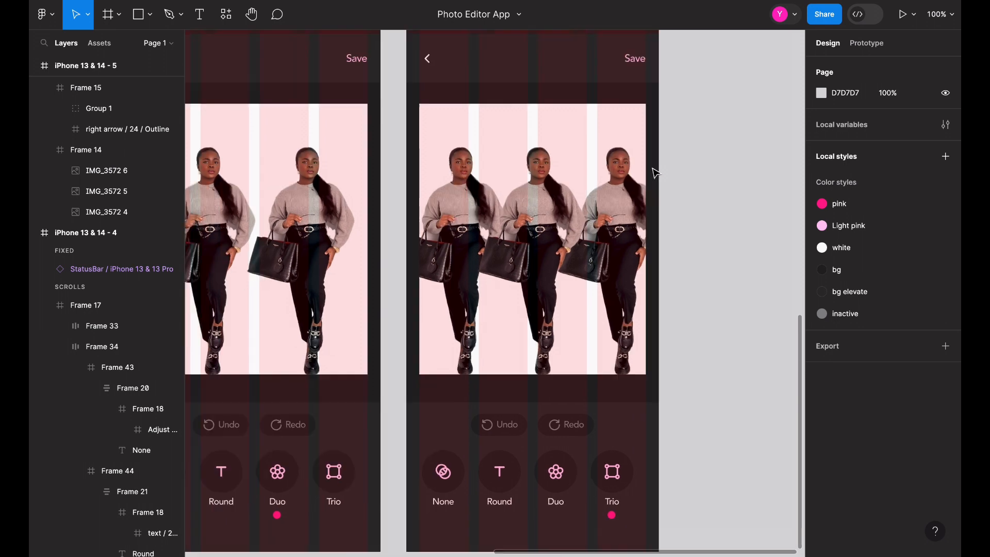
scroll(654, 171, down, 5)
scroll(655, 172, left, 3)
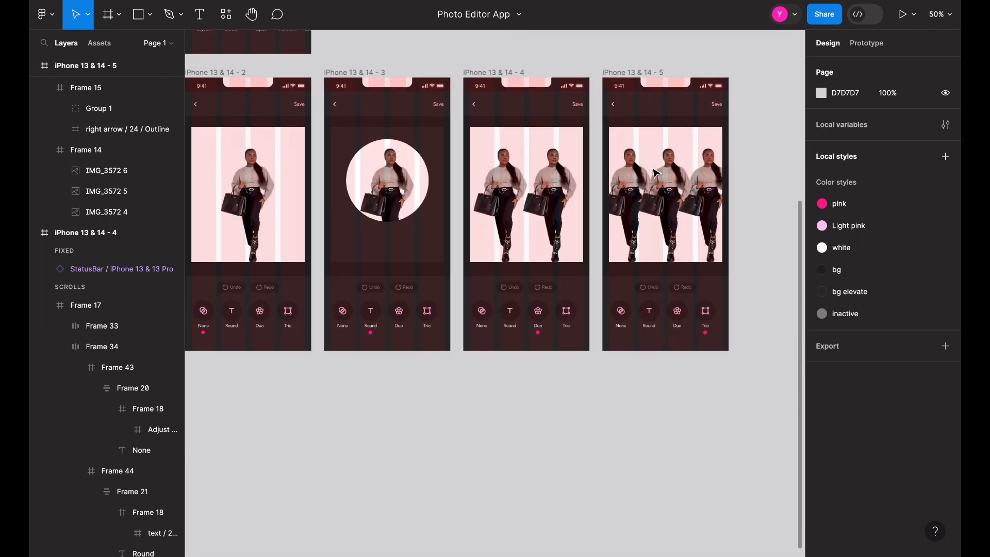
scroll(654, 172, left, 3)
scroll(654, 173, down, 1)
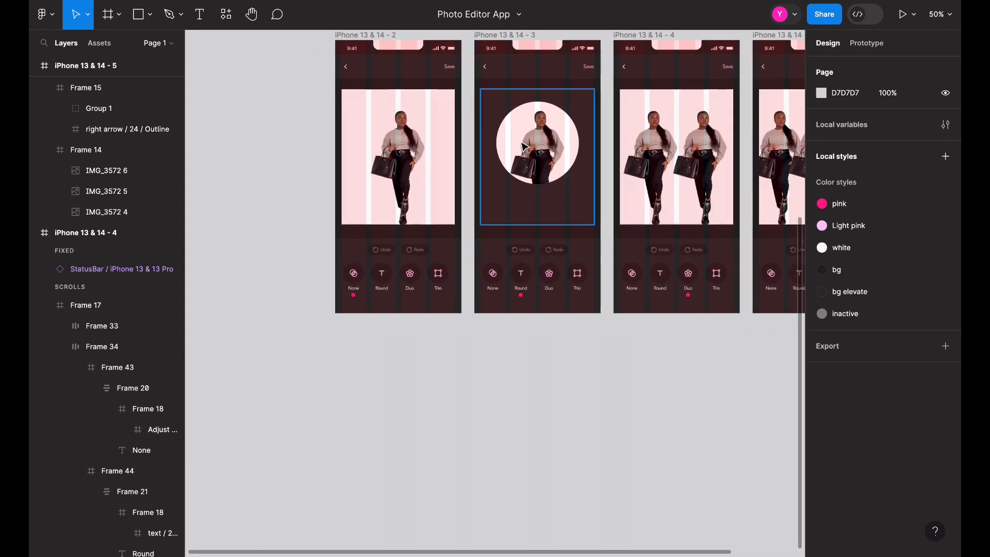
scroll(453, 121, up, 1)
scroll(454, 122, left, 1)
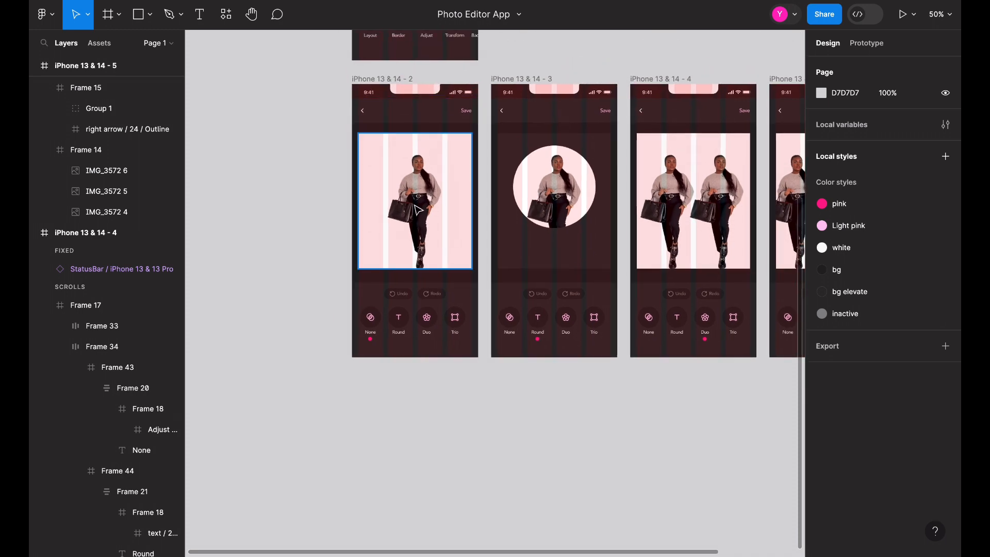
scroll(426, 178, up, 5)
scroll(426, 178, left, 1)
scroll(426, 178, down, 3)
scroll(425, 178, right, 2)
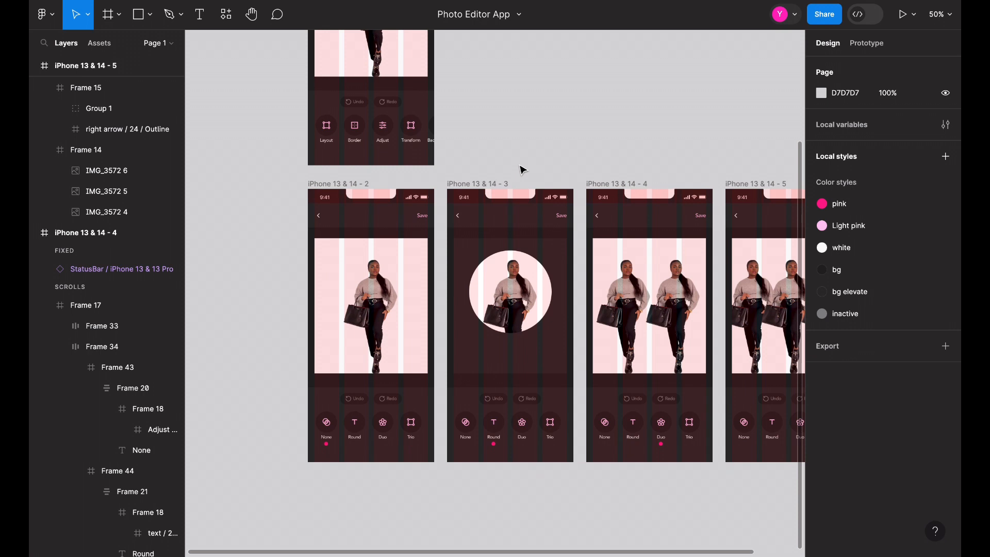
scroll(586, 223, down, 2)
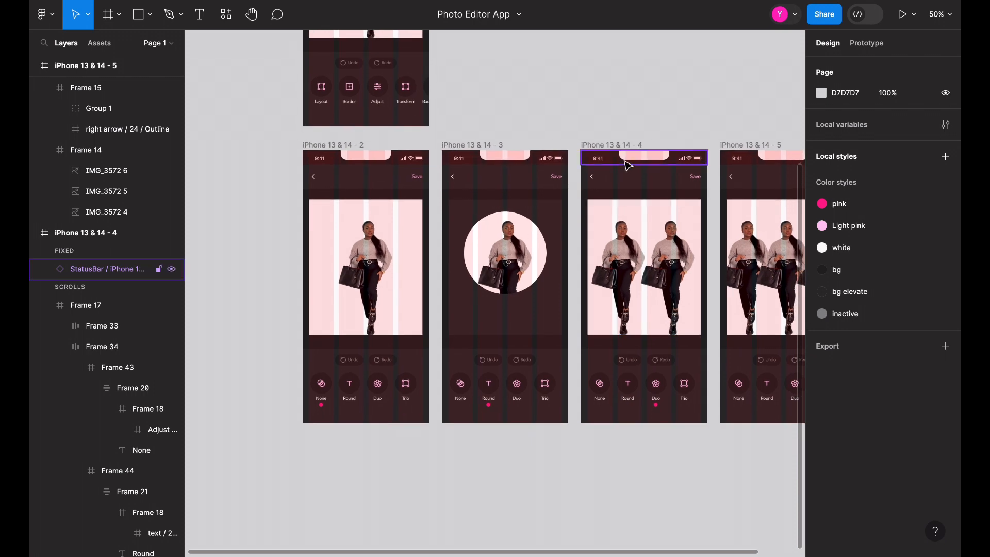
click(613, 149)
click(611, 147)
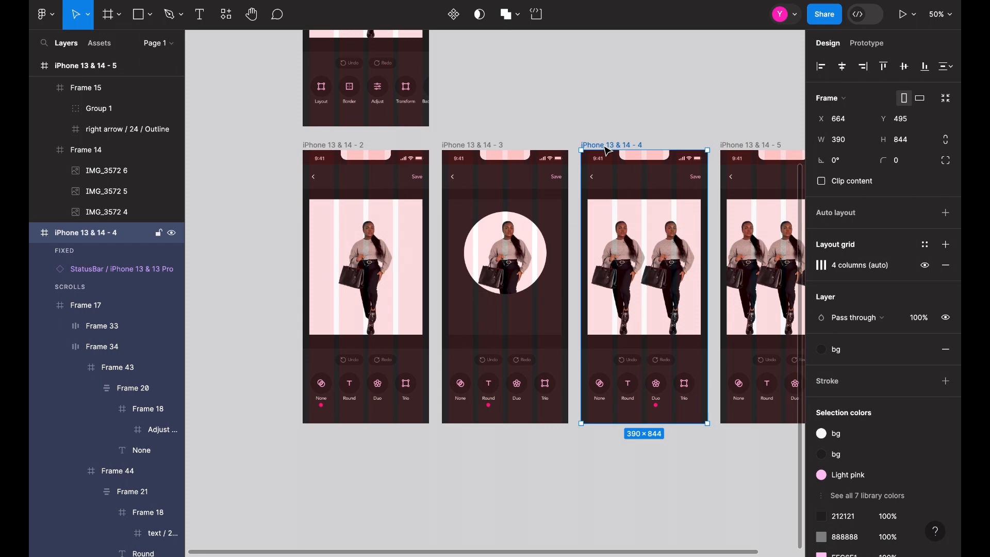
scroll(608, 149, down, 3)
scroll(608, 149, left, 1)
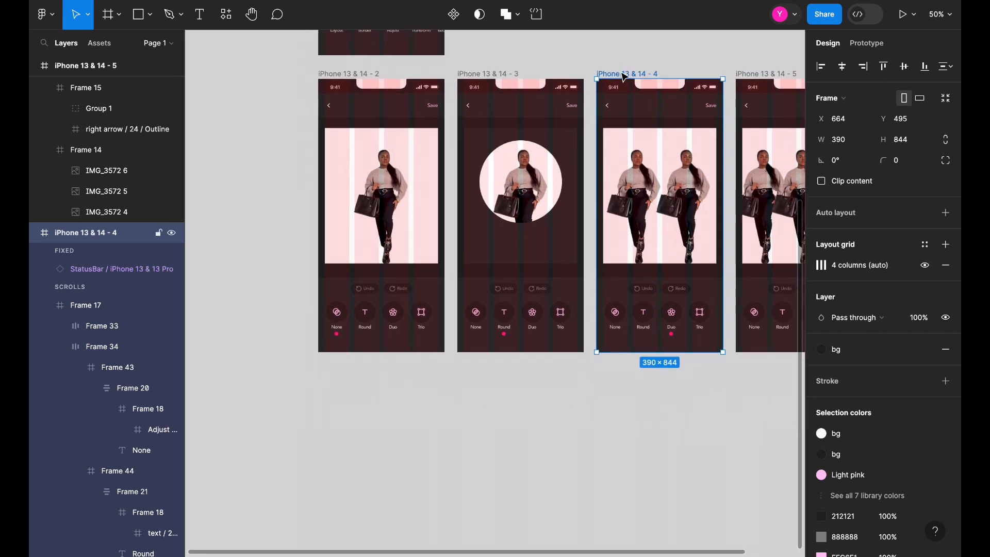
scroll(623, 77, up, 5)
scroll(623, 77, left, 1)
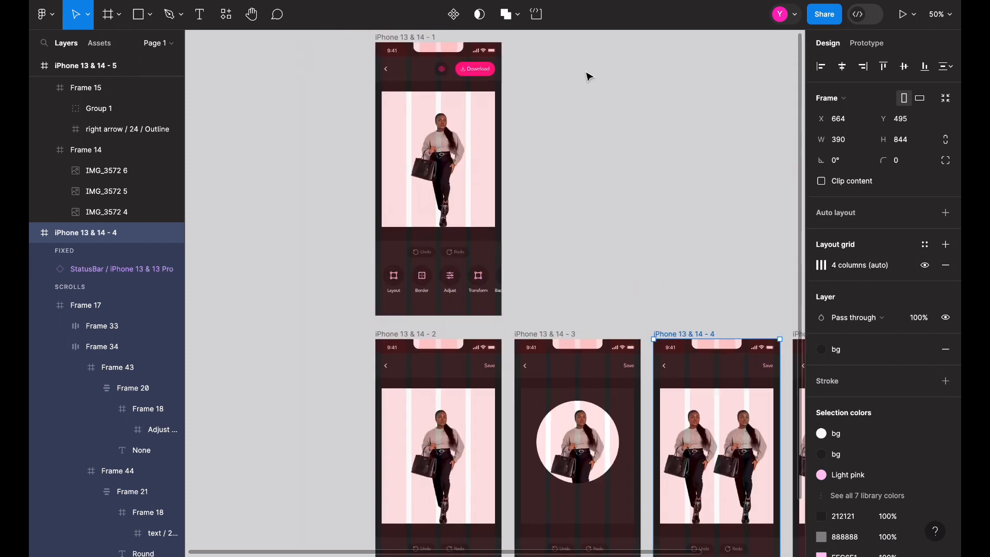
Step: Duplicate the iPhone 13 & 14 - 1 frame and place the copy below the iPhone 13 & 14 - 2 frame at X -196, Y 1474
click(402, 39)
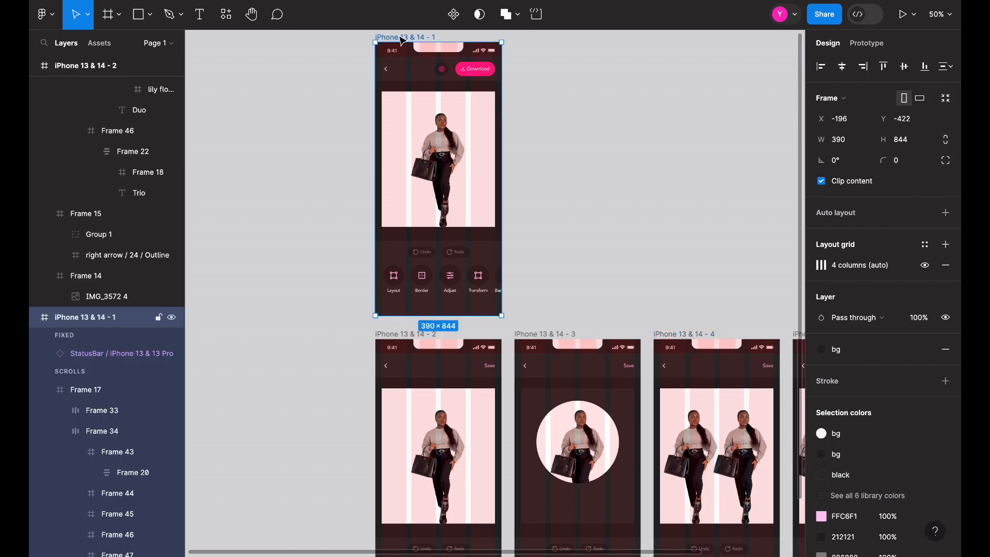
right_click(419, 131)
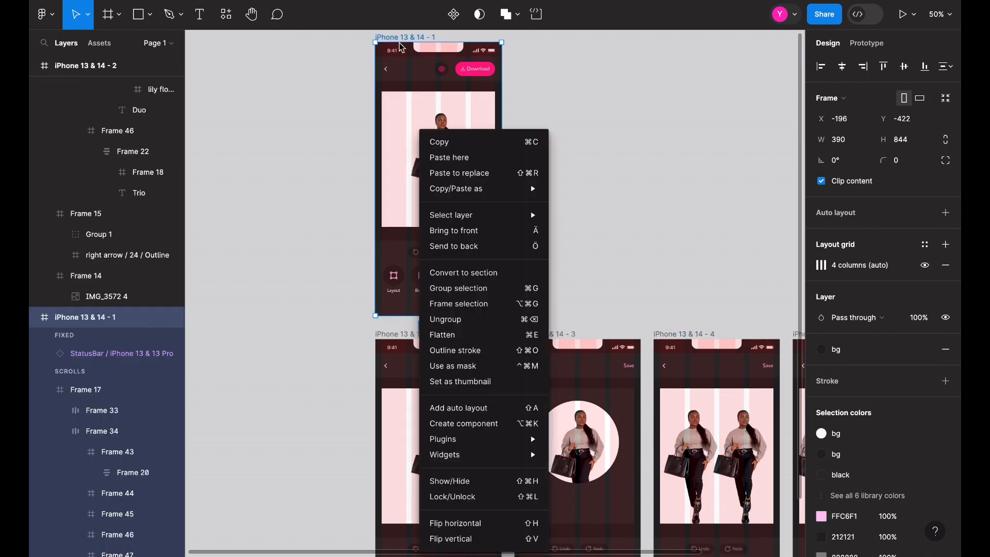
click(533, 74)
scroll(500, 77, down, 1)
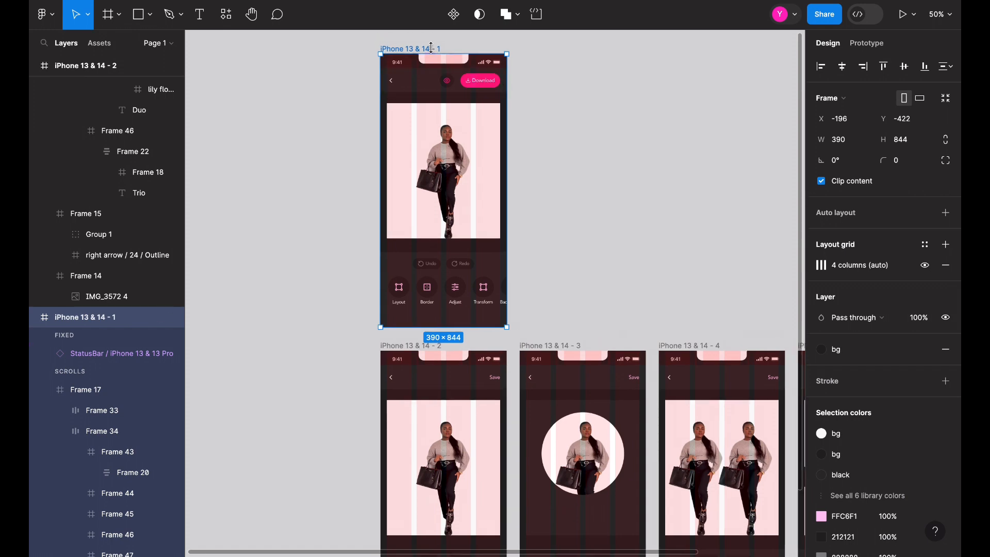
drag(422, 37, 412, 447)
scroll(274, 312, down, 5)
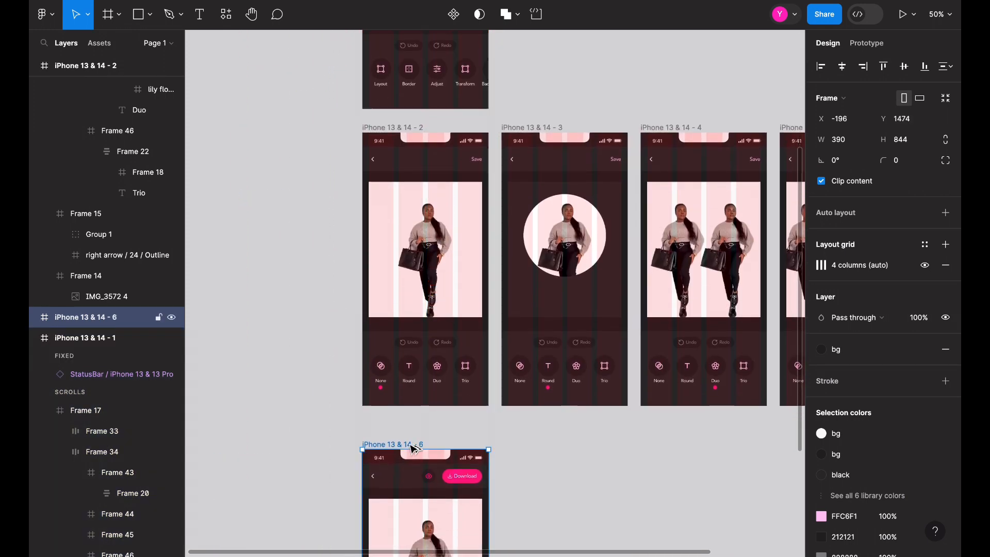
scroll(412, 444, down, 9)
key(shift+0)
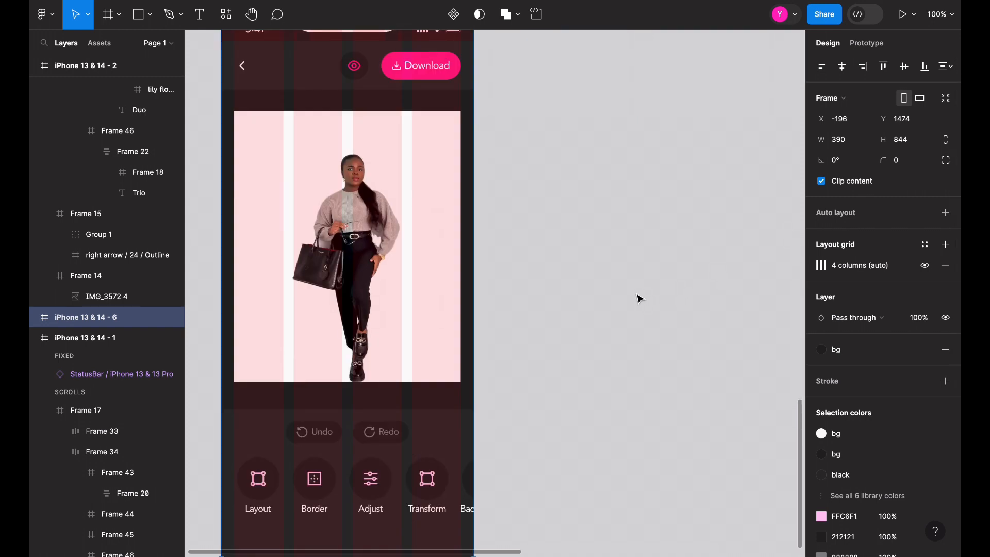
scroll(638, 296, up, 5)
key(minus)
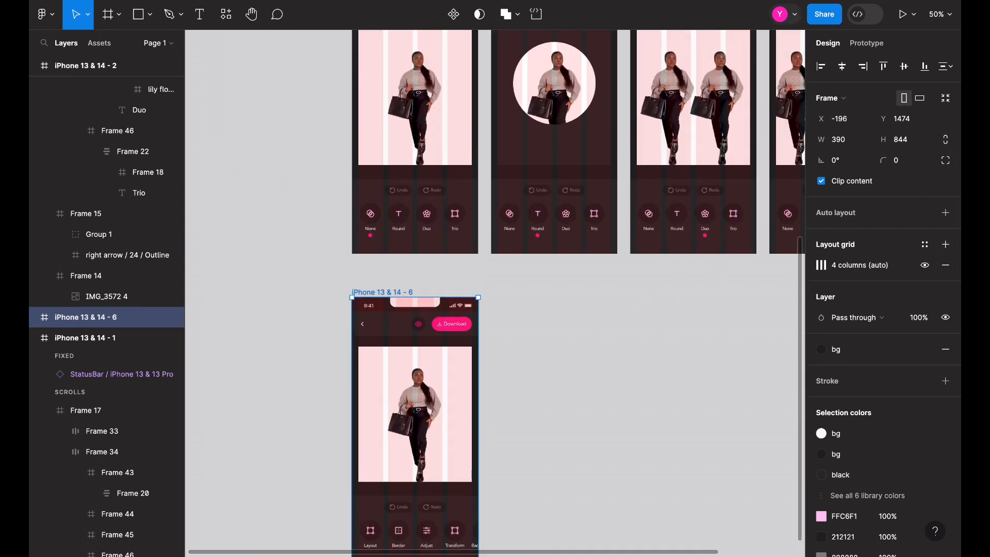
Step: Connect the Save group in iPhone 13 & 14 - 2 to the iPhone 13 & 14 - 6 frame with an on-click Navigate to interaction
scroll(708, 139, up, 5)
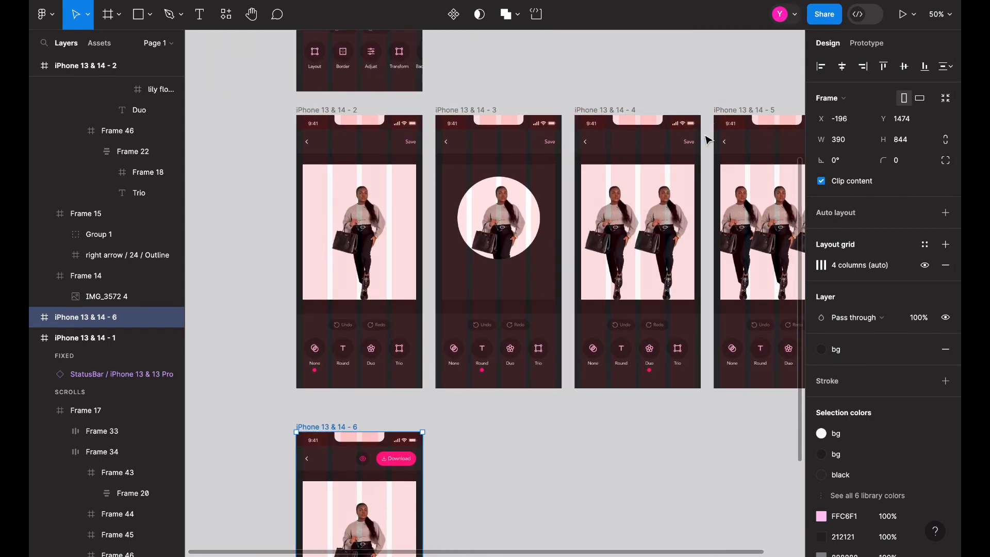
click(866, 43)
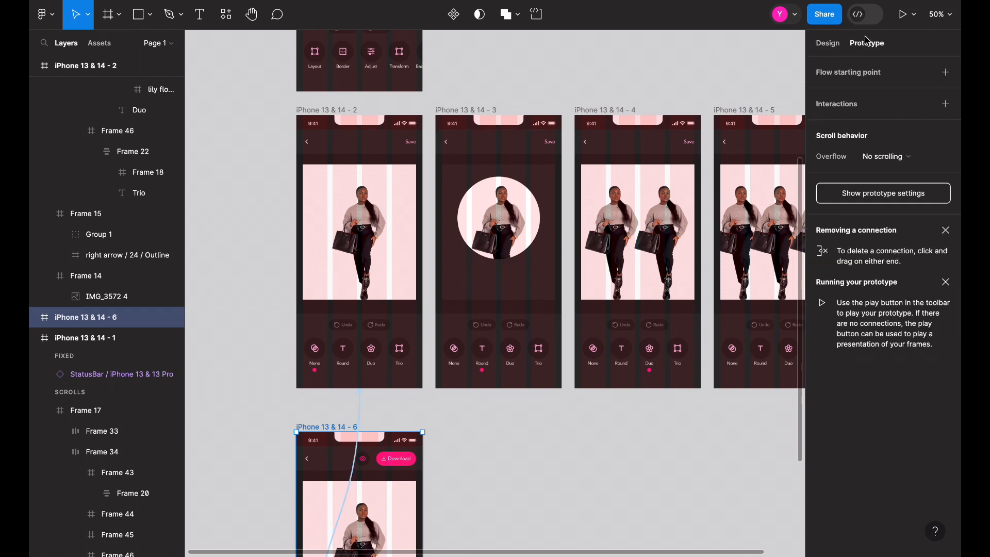
click(416, 146)
drag(419, 142, 364, 462)
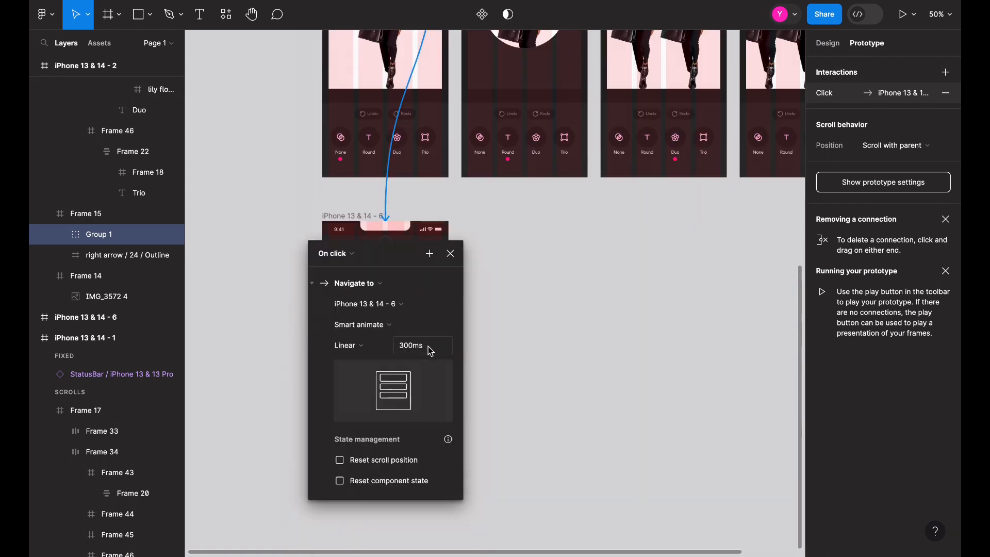
scroll(444, 135, up, 8)
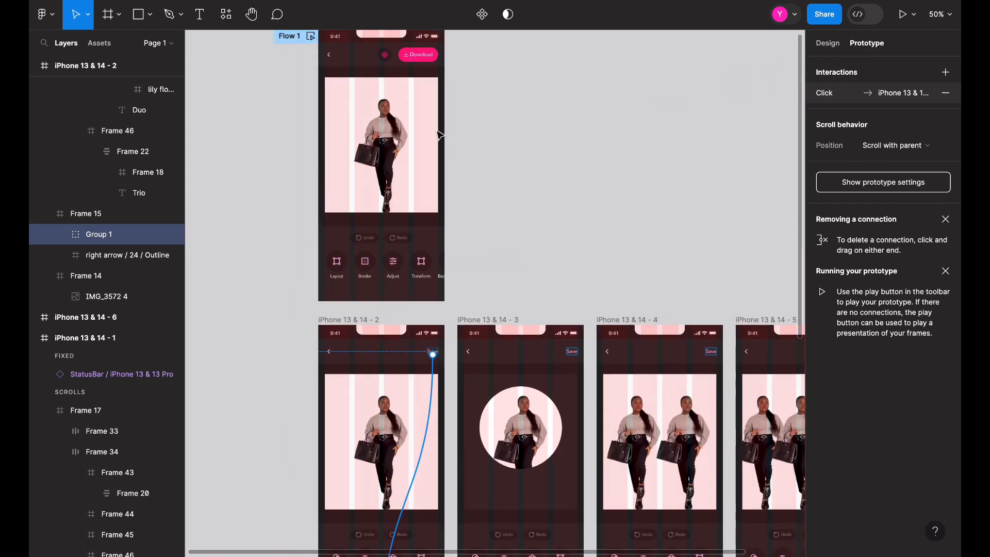
scroll(426, 129, down, 8)
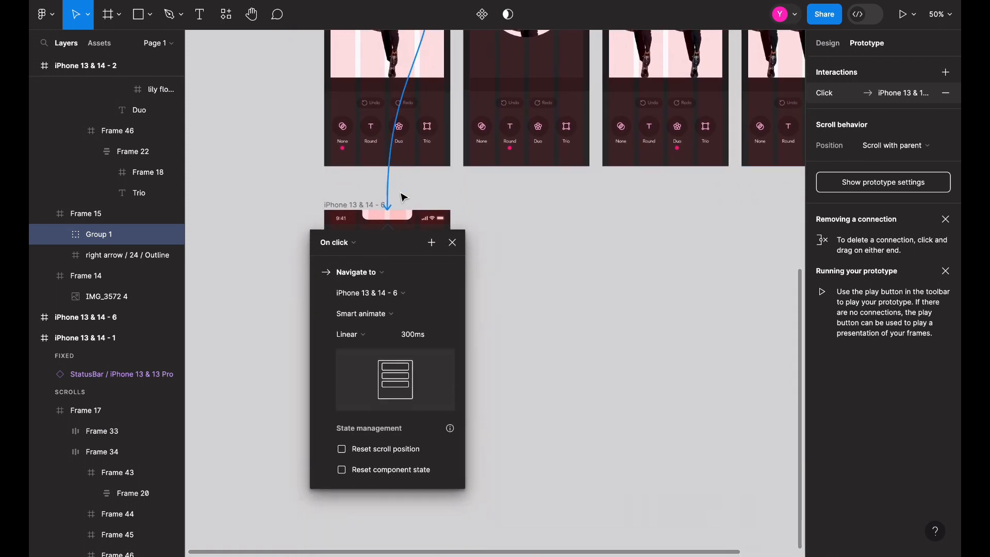
click(828, 43)
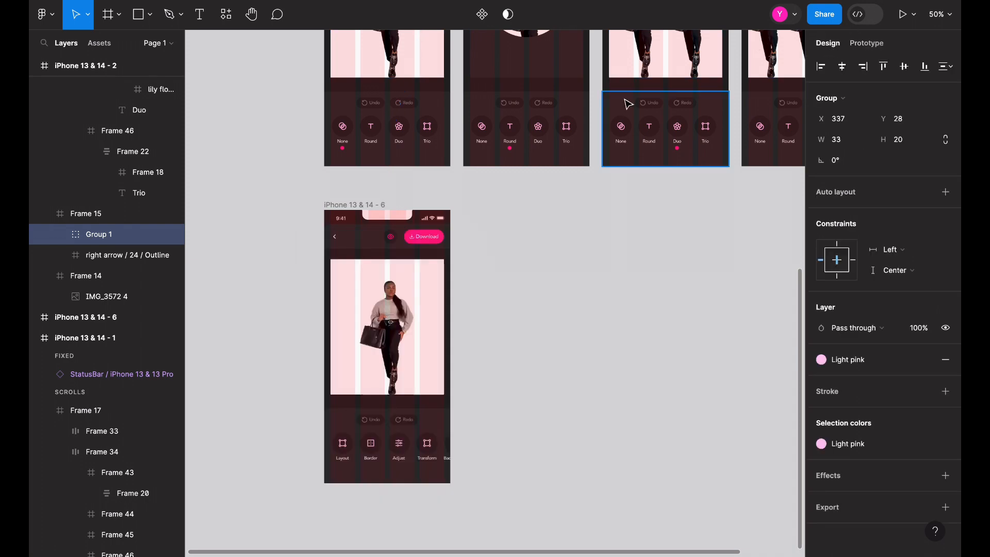
Step: Preview the prototype, open the Layout options, test the Save action and return to the design file
scroll(626, 103, up, 8)
scroll(626, 103, down, 8)
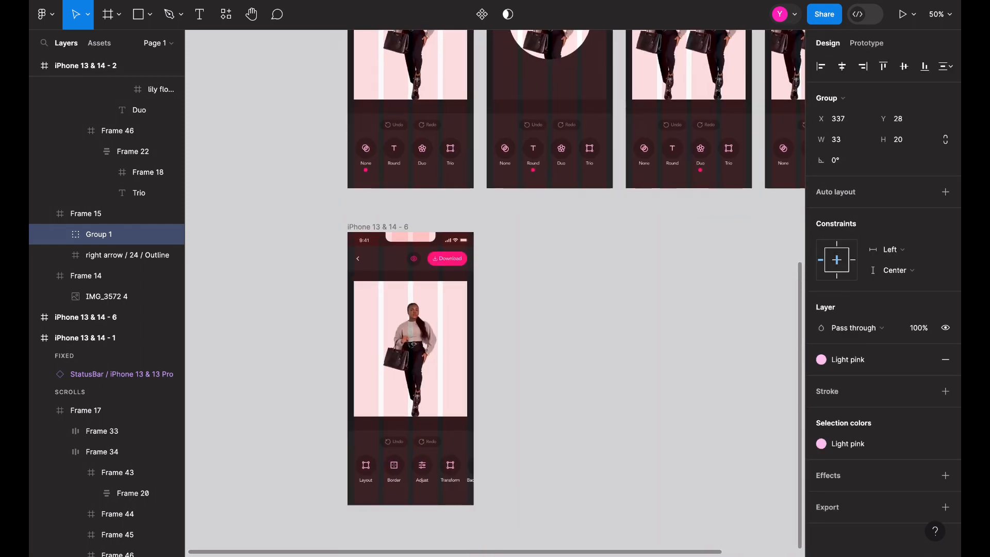
click(747, 1)
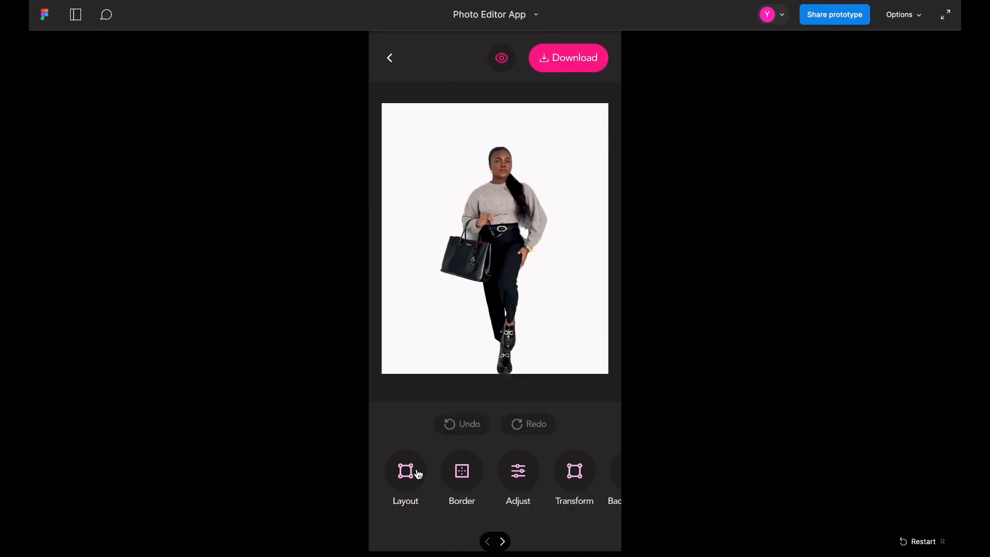
click(418, 473)
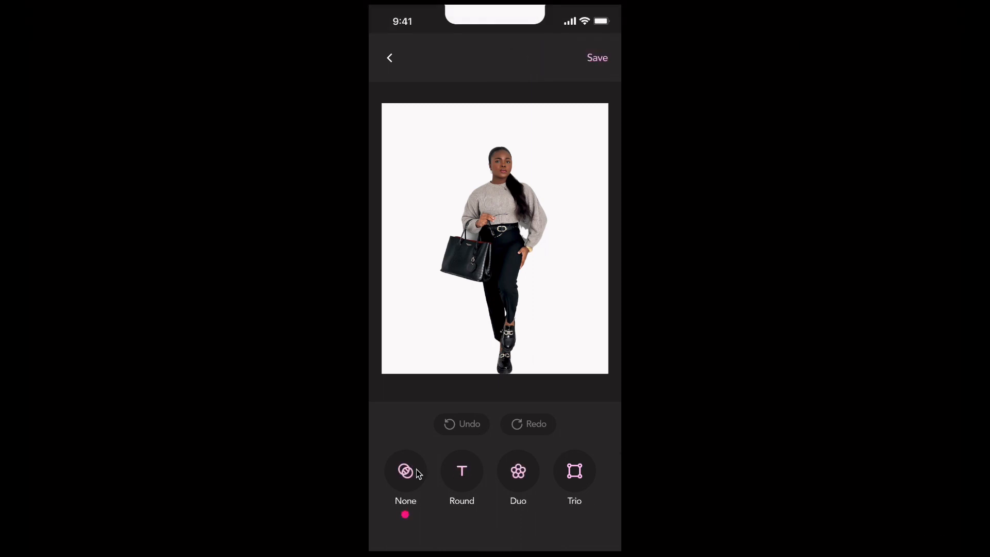
click(602, 60)
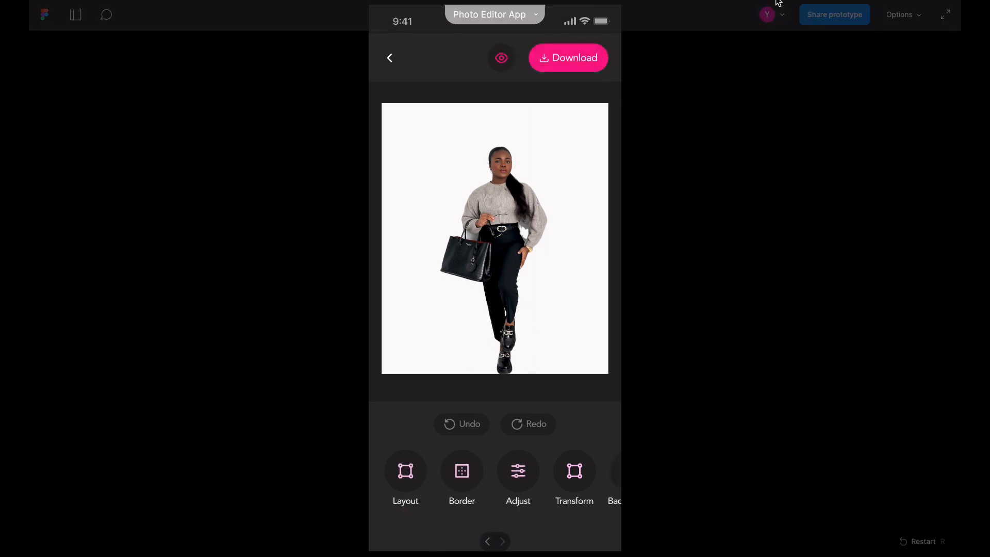
click(773, 2)
Step: Examine the iPhone 13 & 14 - 6 screen from its header and image frame down to its row of editing options
scroll(659, 251, down, 2)
key(super+plus)
scroll(657, 250, up, 2)
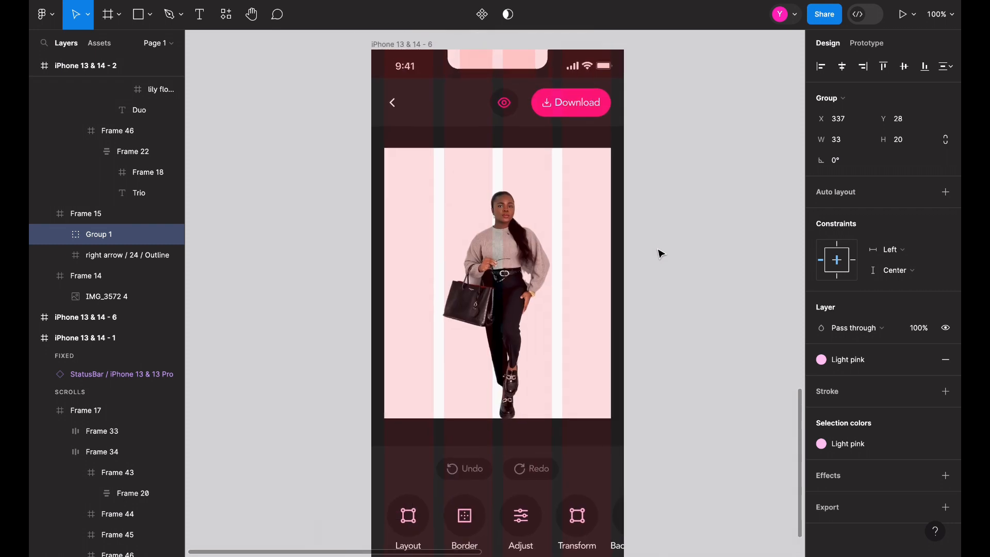
click(580, 220)
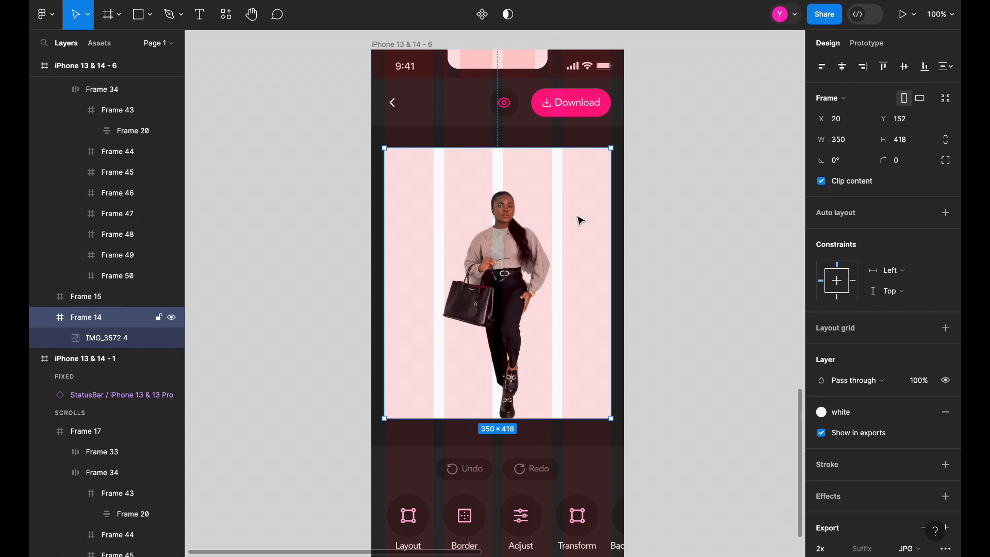
scroll(580, 221, down, 3)
scroll(493, 436, up, 3)
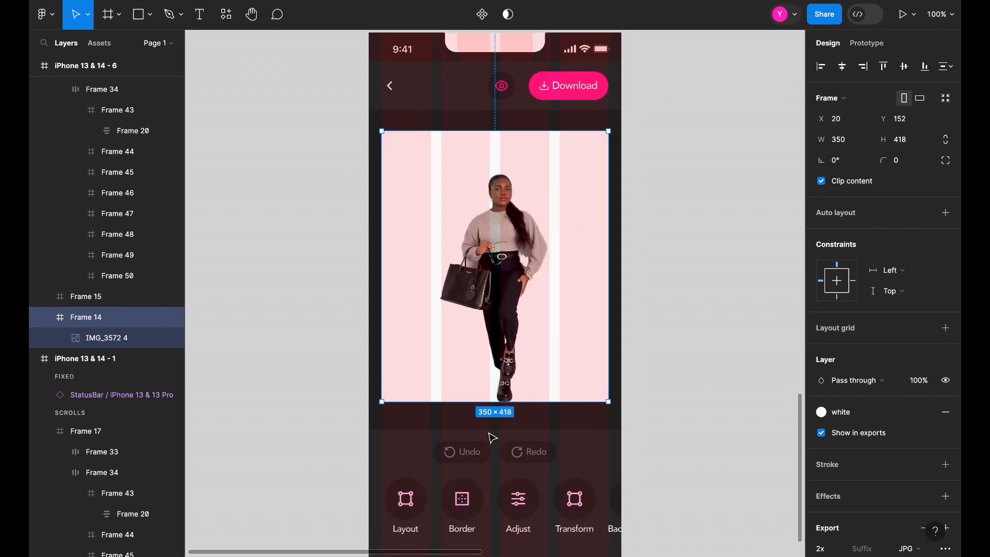
scroll(492, 437, down, 3)
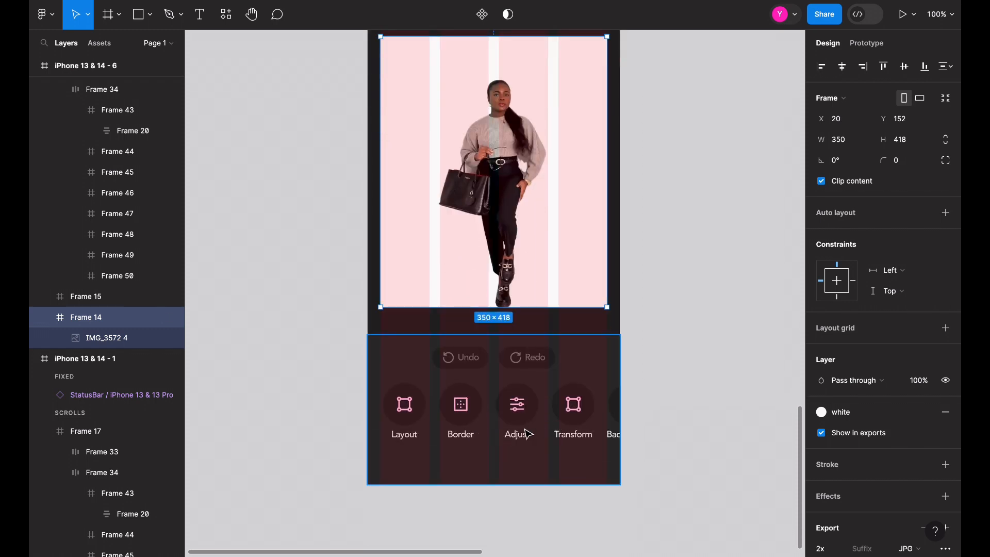
Step: Copy the pink dot under None in iPhone 13 & 14 - 2 and paste it under Adjust in iPhone 13 & 14 - 6
scroll(527, 434, up, 8)
scroll(423, 265, down, 1)
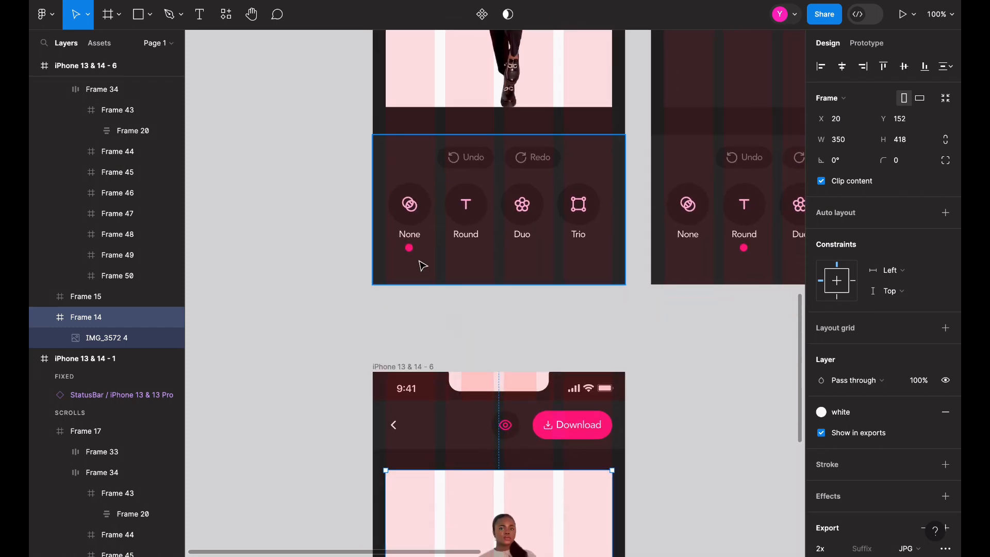
click(409, 248)
scroll(412, 252, up, 8)
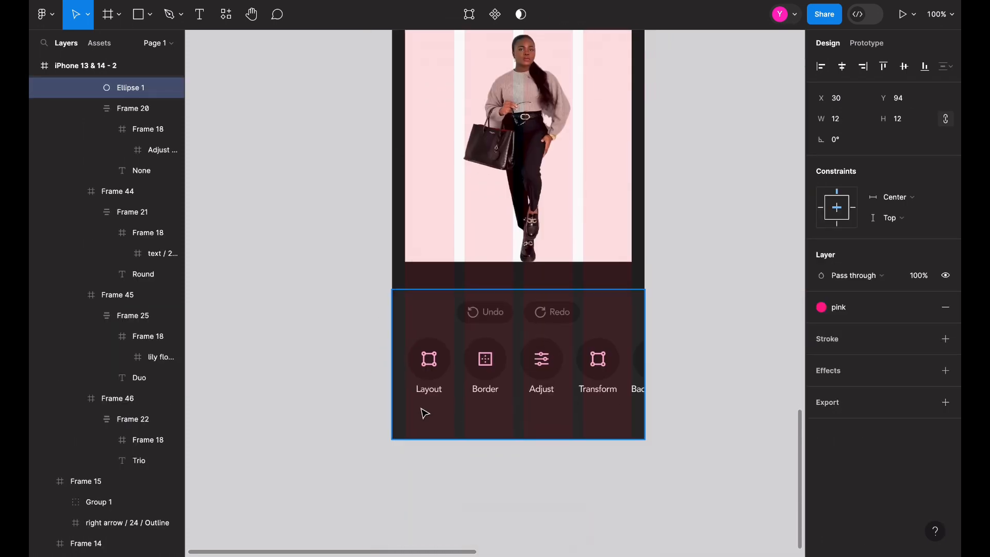
click(425, 414)
click(548, 387)
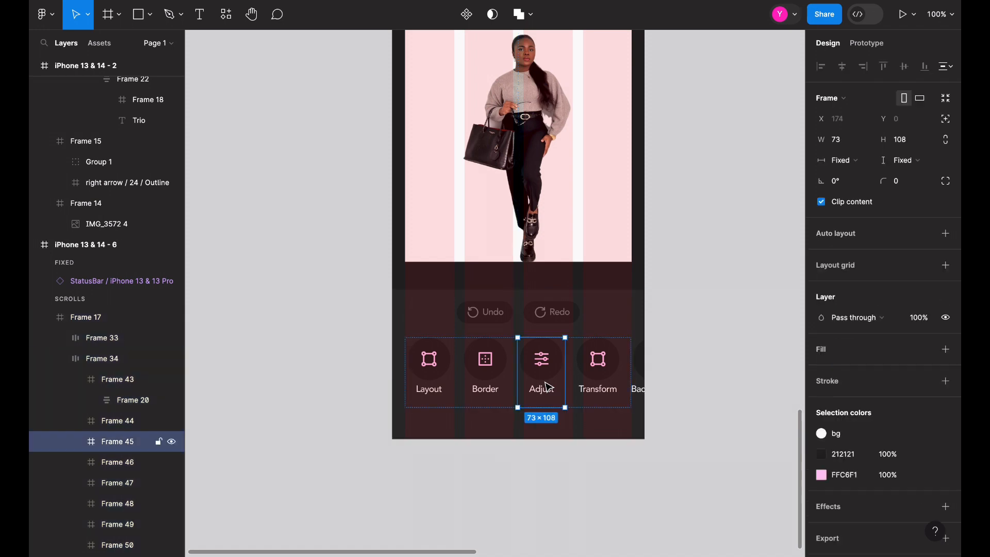
key(ctrl+v)
Step: Paste the copied pink dot under the Layout option in iPhone 13 & 14 - 1 and clear the selection
scroll(548, 387, up, 15)
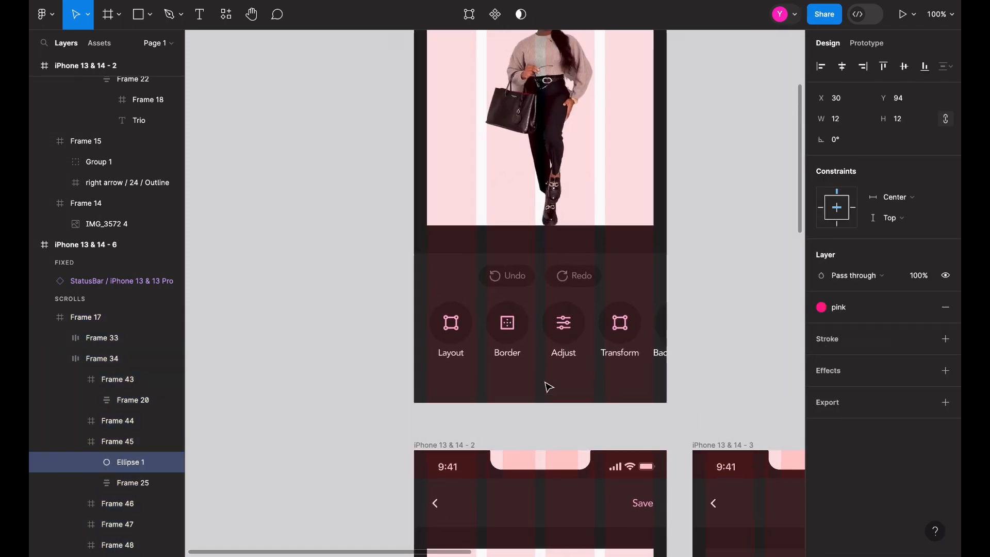
click(473, 379)
click(473, 379)
key(ctrl+v)
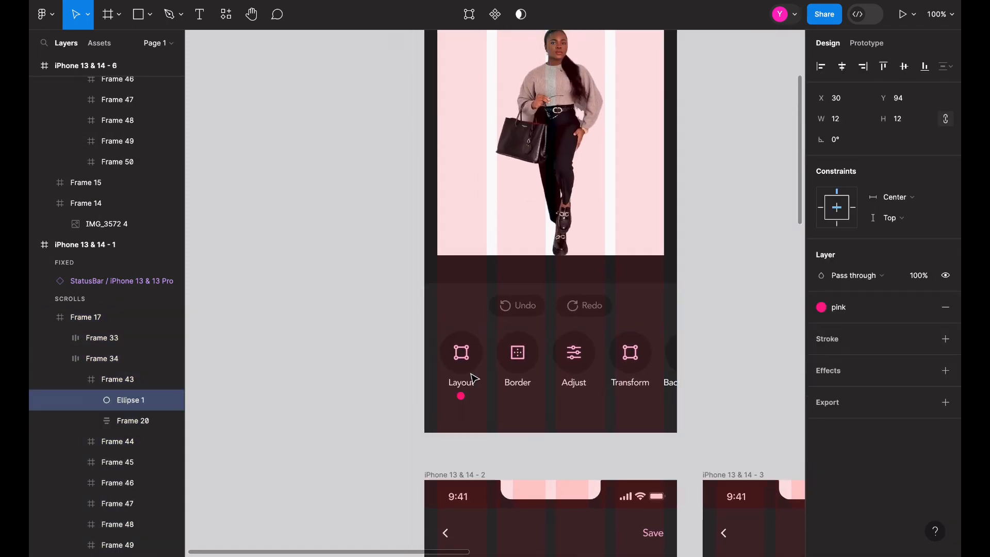
scroll(473, 379, up, 8)
scroll(473, 379, down, 10)
click(623, 490)
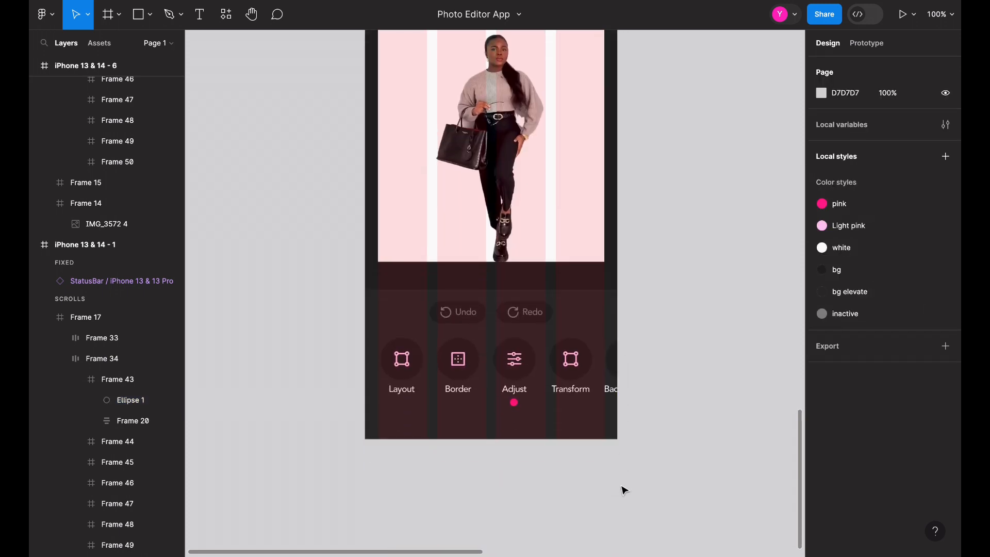
Step: Duplicate the iPhone 13 & 14 - 6 screen beside the original
key(ctrl+minus)
scroll(623, 491, right, 1)
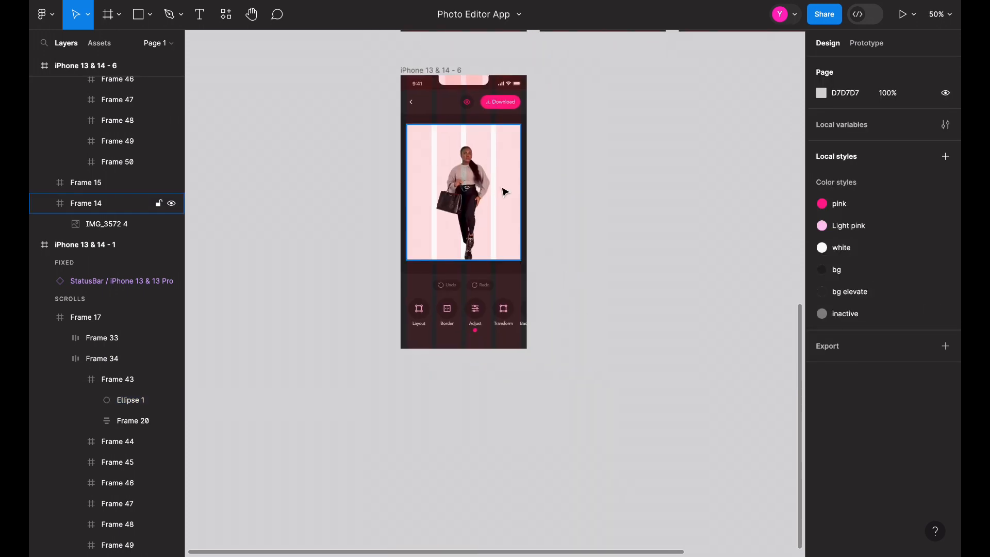
click(439, 69)
key(ctrl+d)
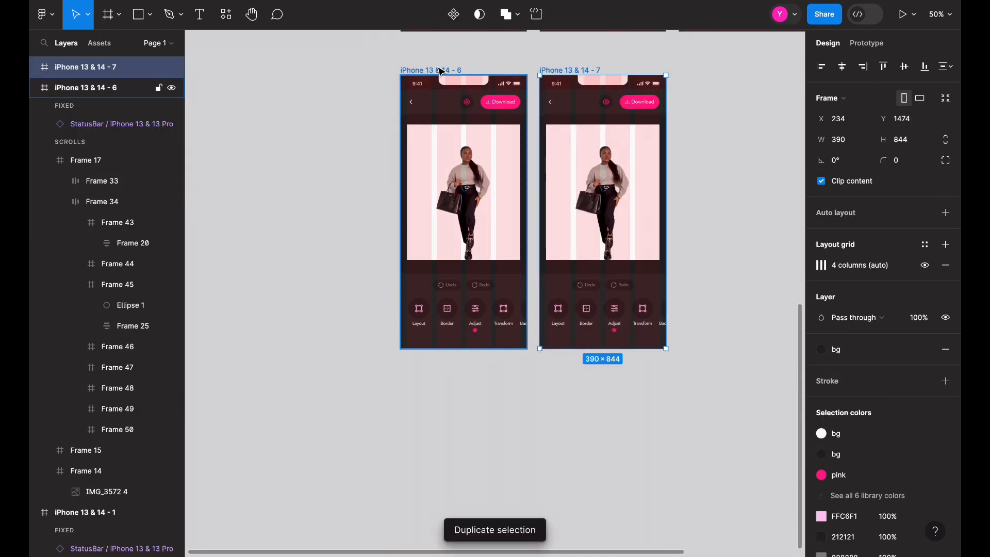
Step: Rename the Layout option to None and the Border option to Brightness in iPhone 13 & 14 - 7
key(shift+0)
scroll(437, 108, right, 4)
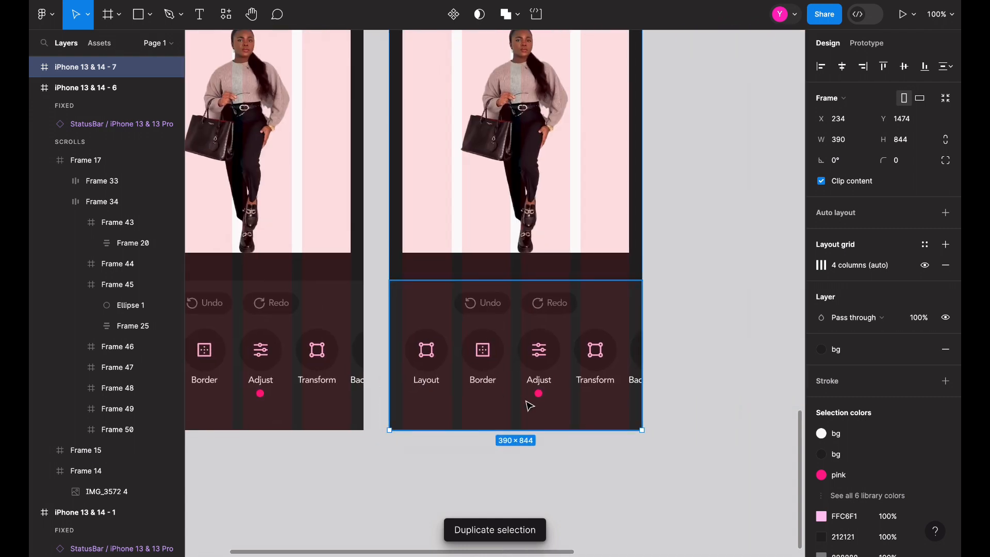
double_click(437, 381)
text(None)
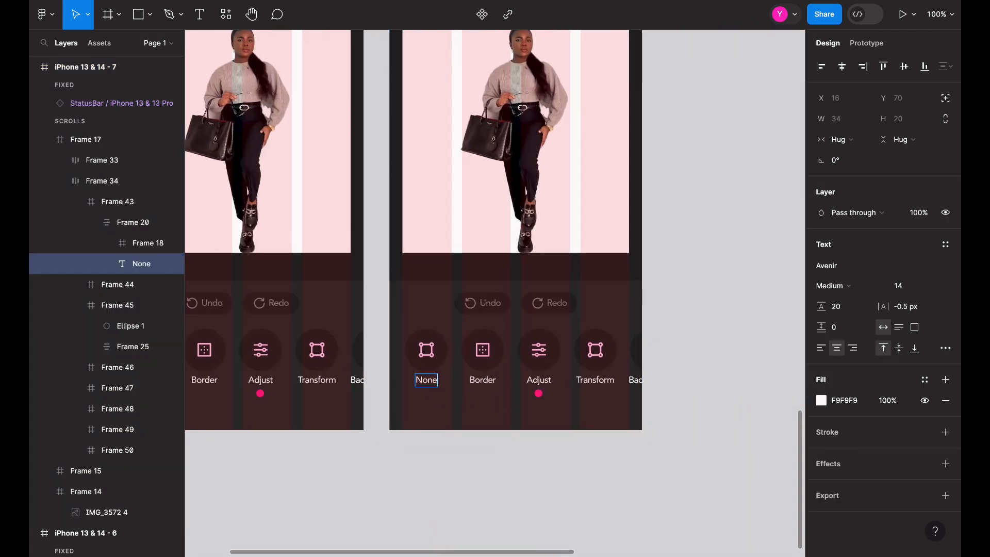
key(Escape)
double_click(481, 384)
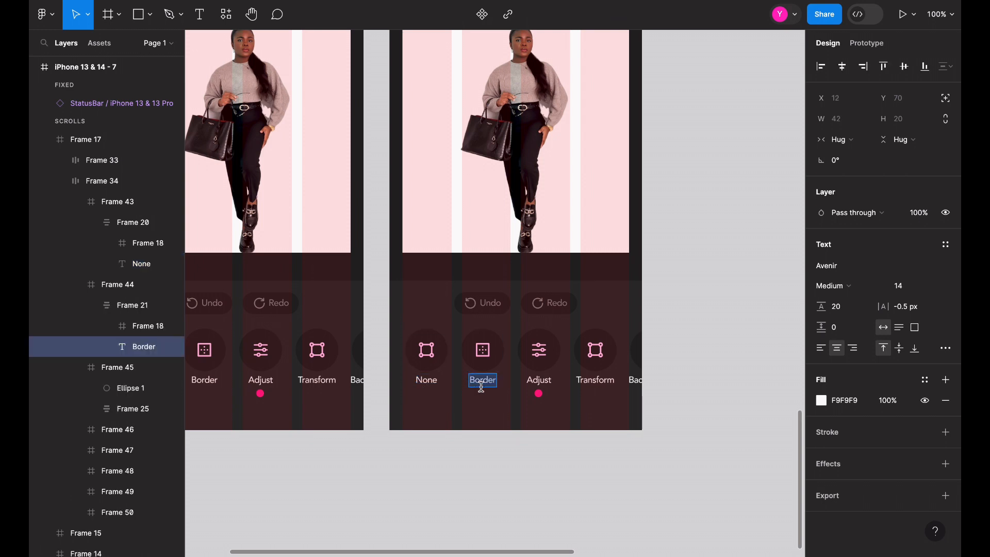
text(Brighteness)
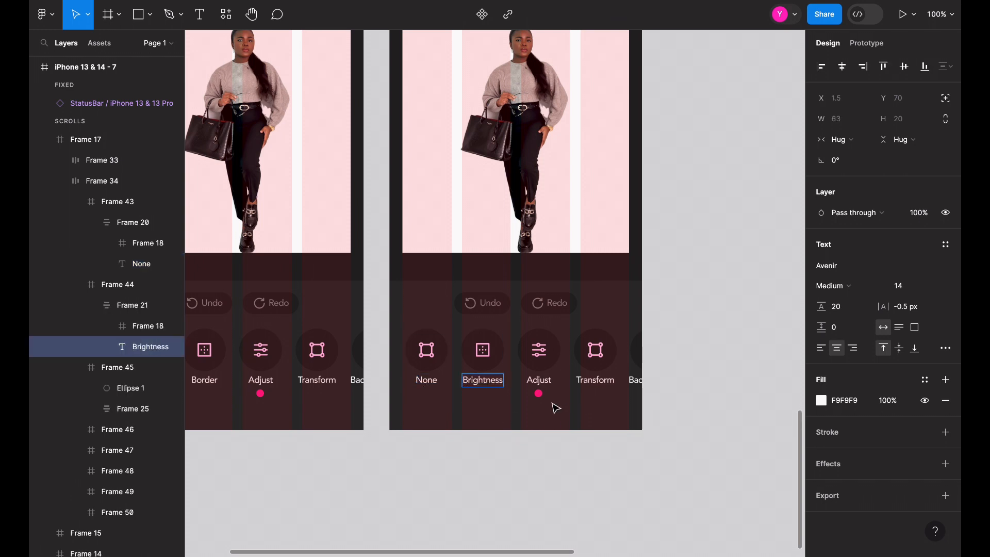
key(Escape)
Step: Remove the pink dot under Adjust in iPhone 13 & 14 - 7 and paste the copied dot under None
click(538, 393)
key(Delete)
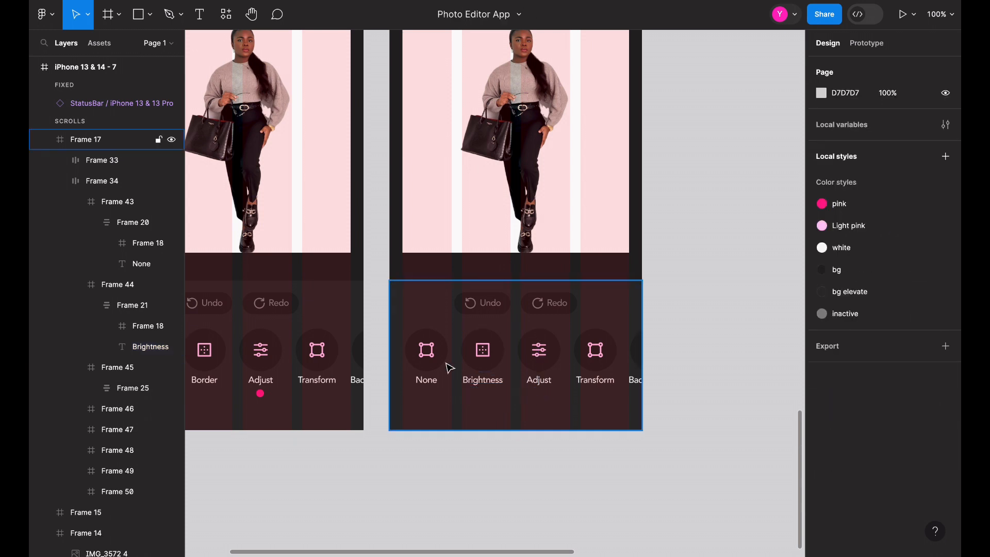
click(421, 372)
click(421, 372)
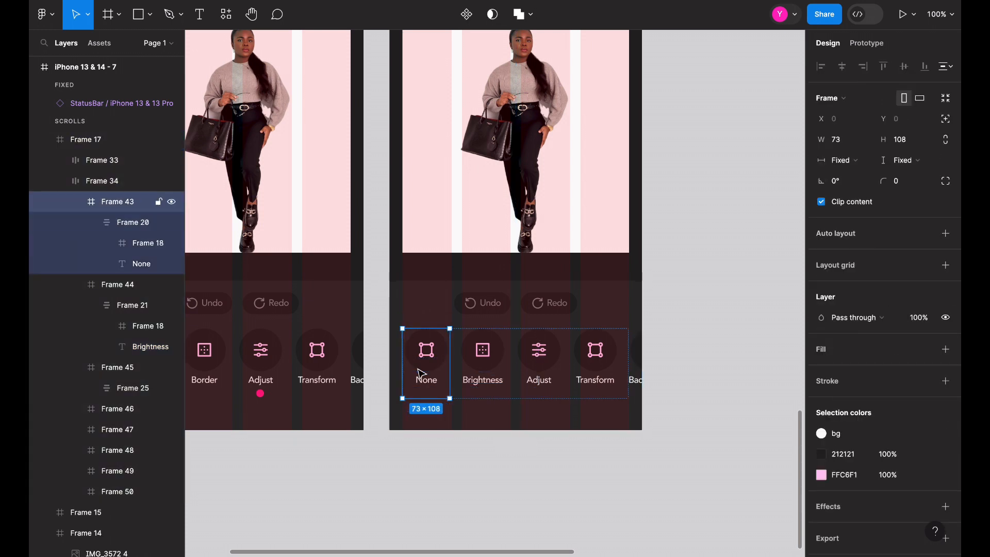
key(ctrl+v)
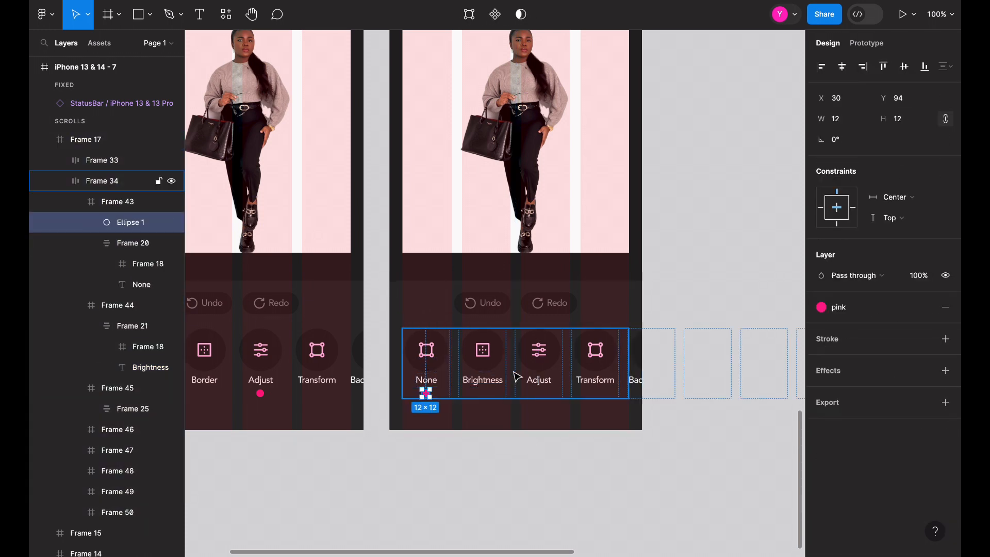
Step: Rename the Adjust option to Contrast and the Transform option to Saturation in iPhone 13 & 14 - 7
click(543, 378)
text(Contrats)
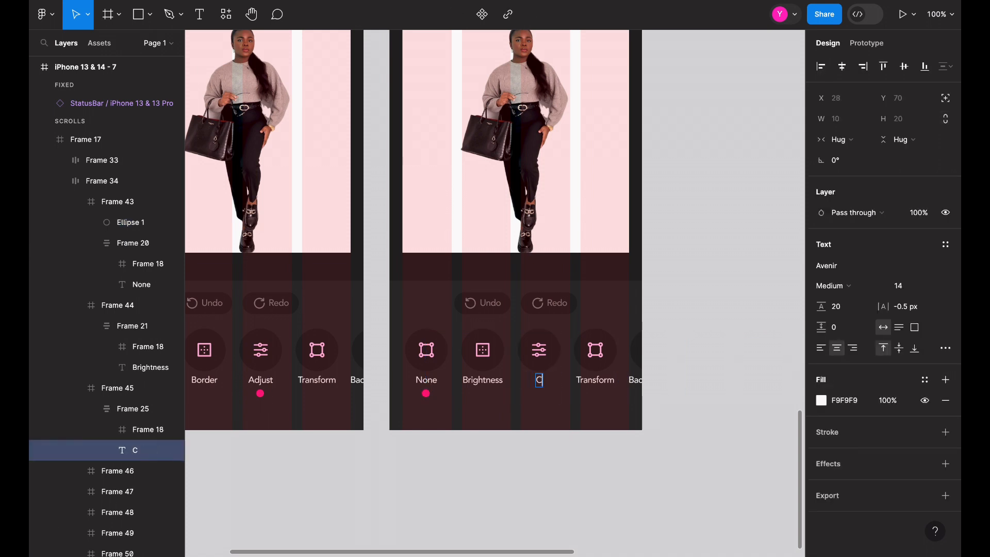
key(BackSpace)
key(BackSpace)
text(st)
double_click(608, 384)
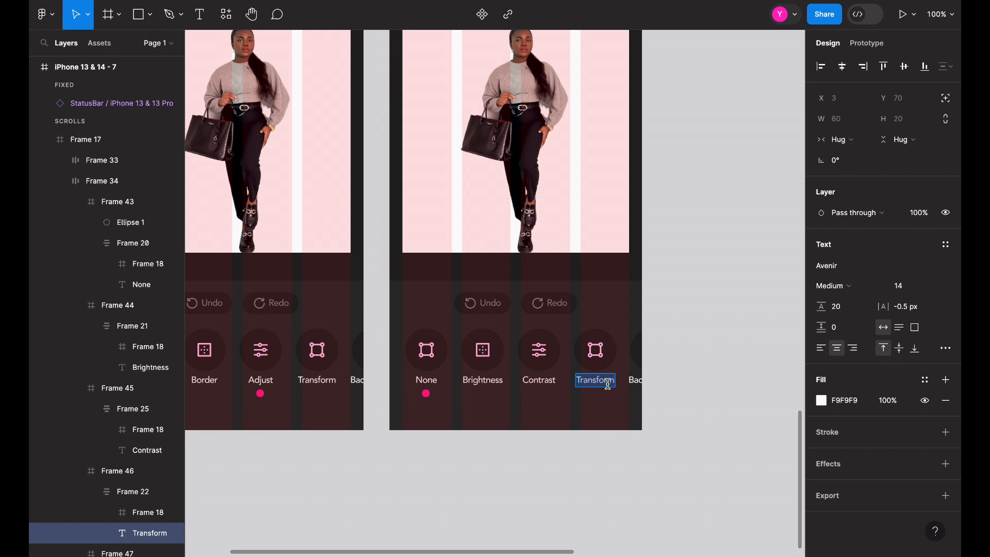
text(Satu)
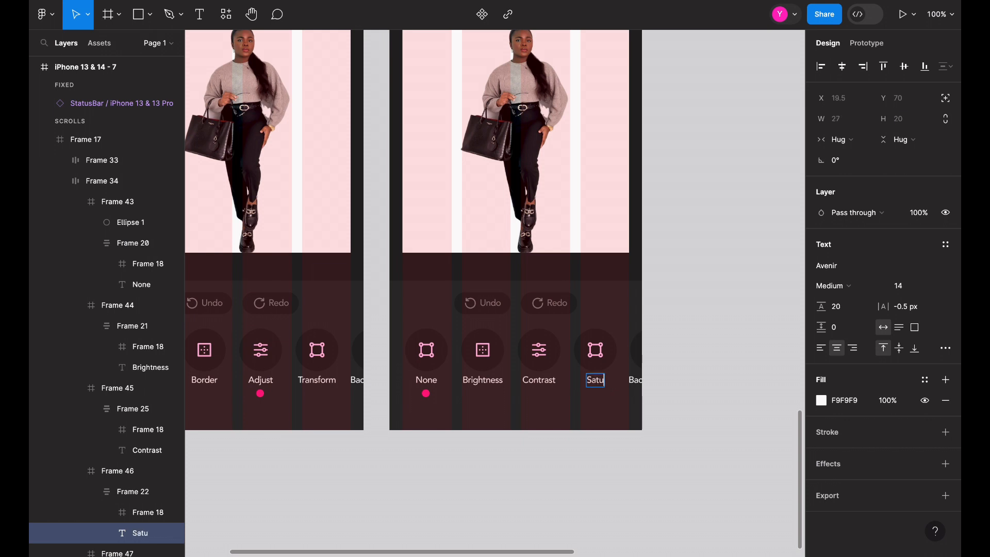
text(ration)
key(Escape)
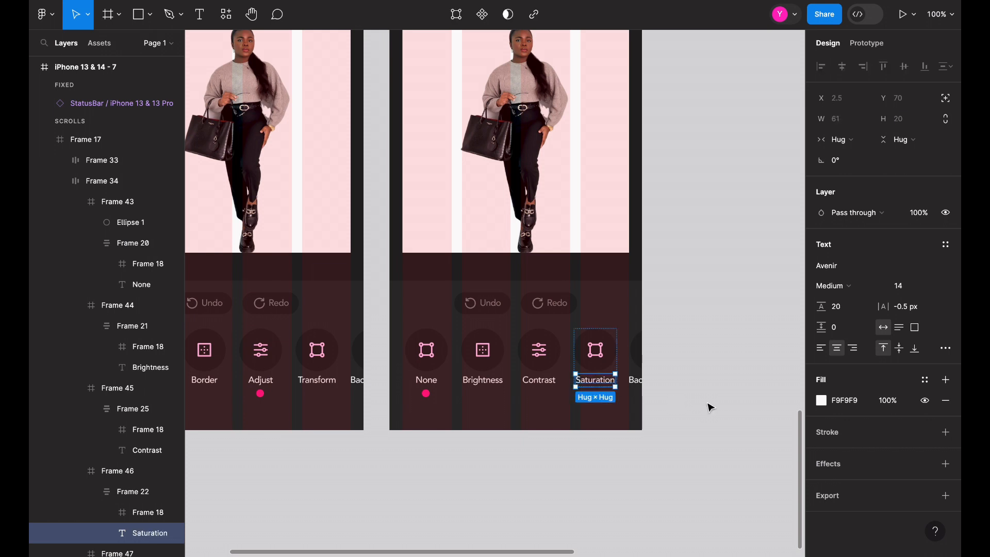
Step: Delete all the options after Saturation in the iPhone 13 & 14 - 7 option row
click(646, 380)
click(639, 379)
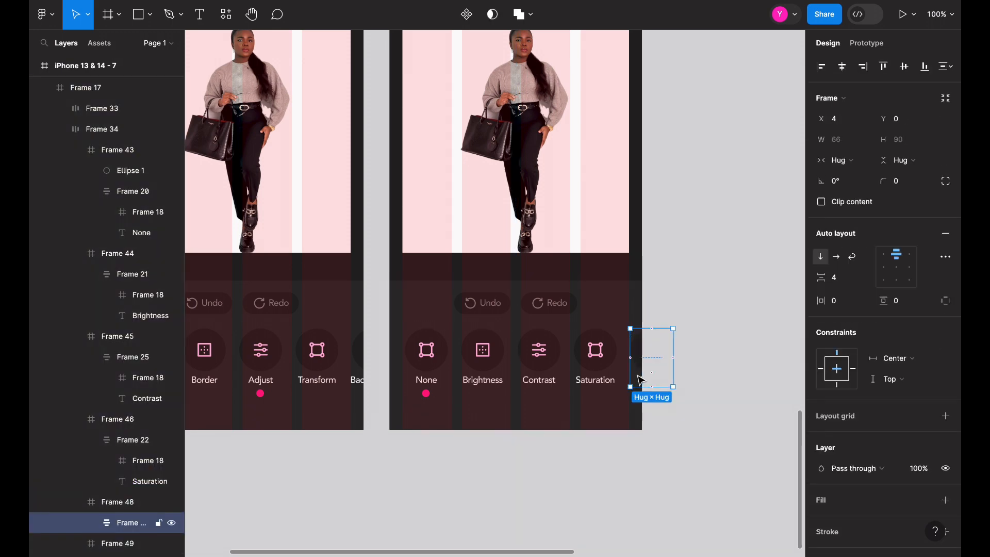
key(Delete)
double_click(640, 380)
key(Delete)
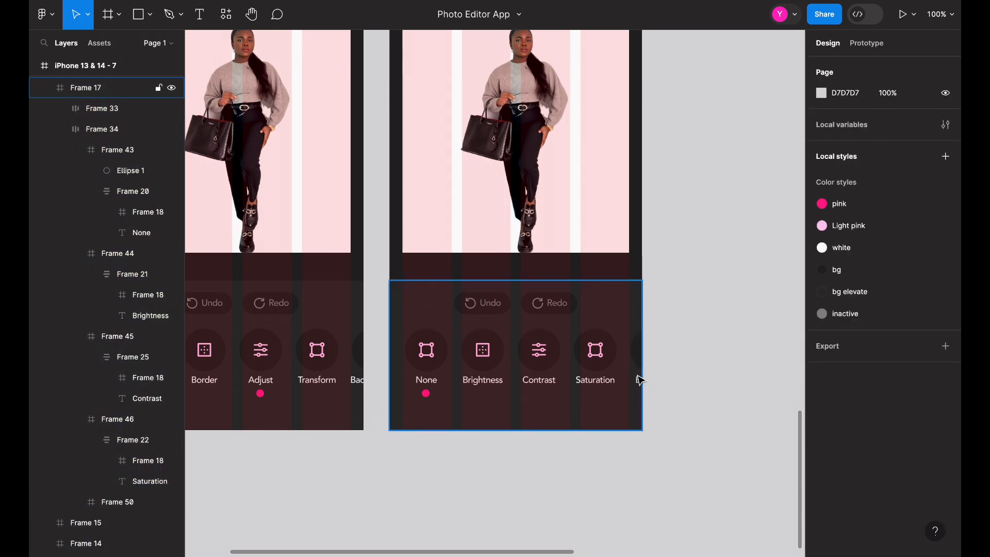
double_click(640, 380)
double_click(640, 381)
key(Delete)
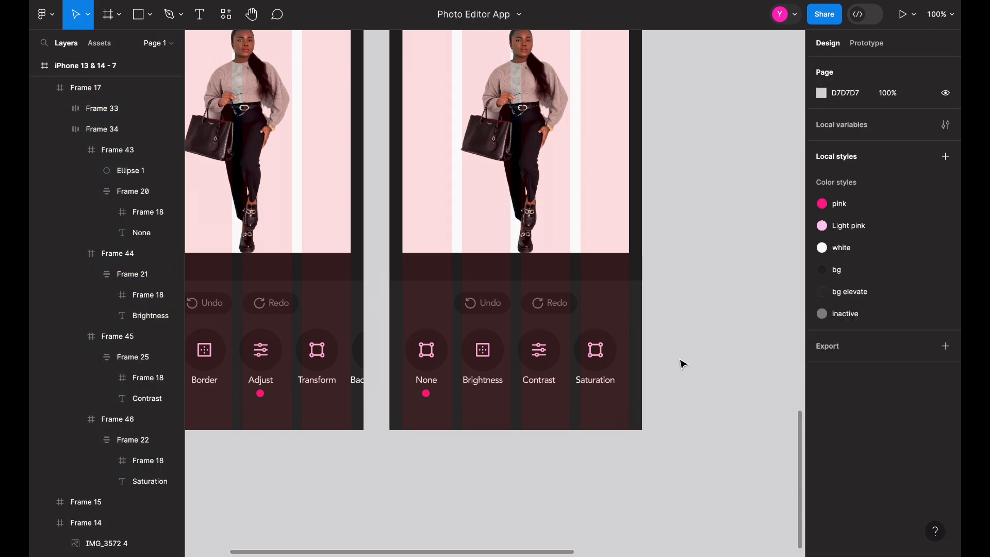
Step: Open the image fill settings of the photo in iPhone 13 & 14 - 7 and try out the adjustment sliders
scroll(682, 364, up, 3)
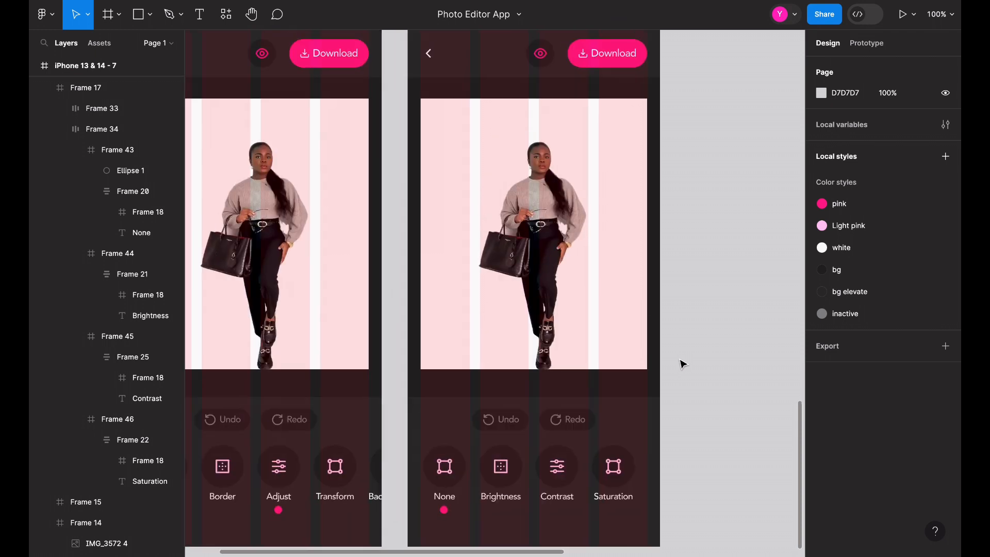
click(588, 265)
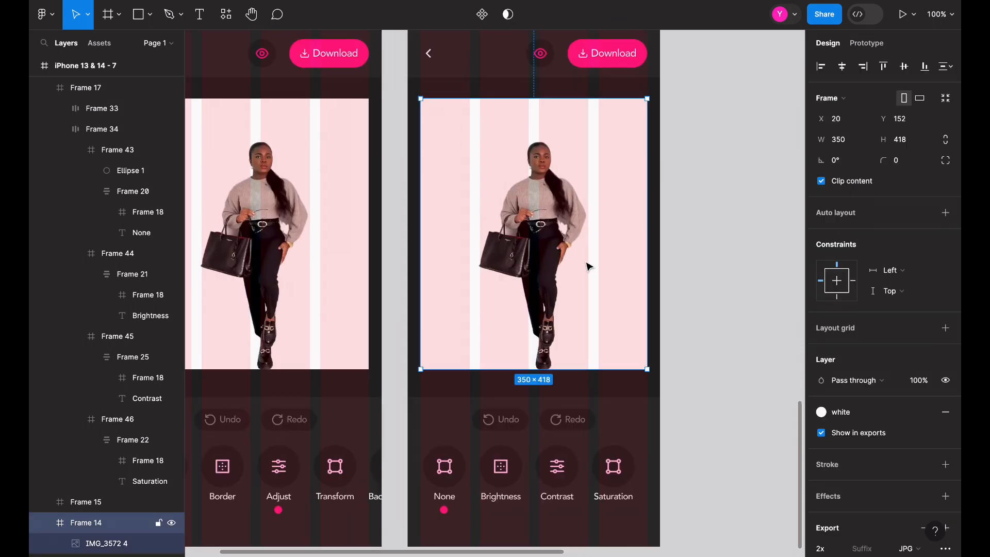
double_click(521, 248)
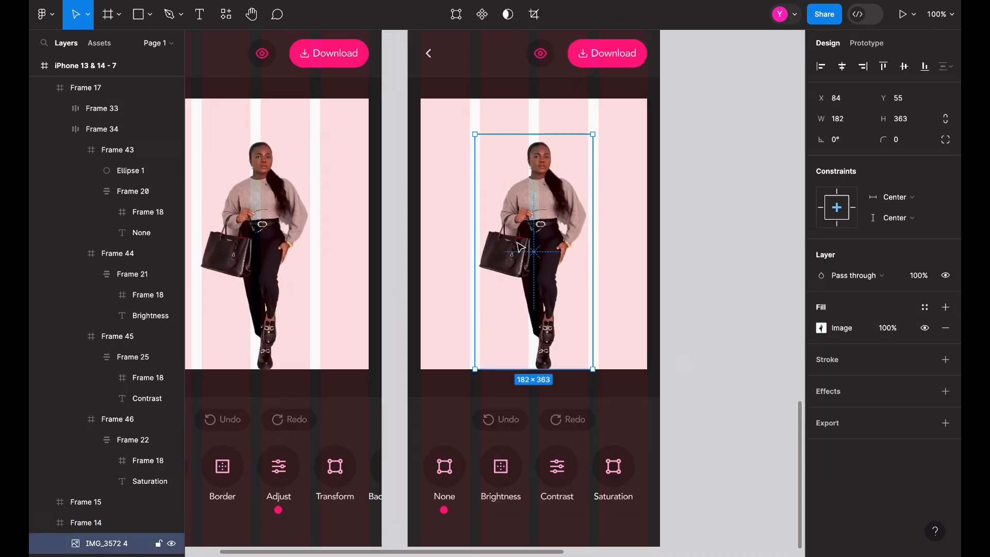
click(821, 329)
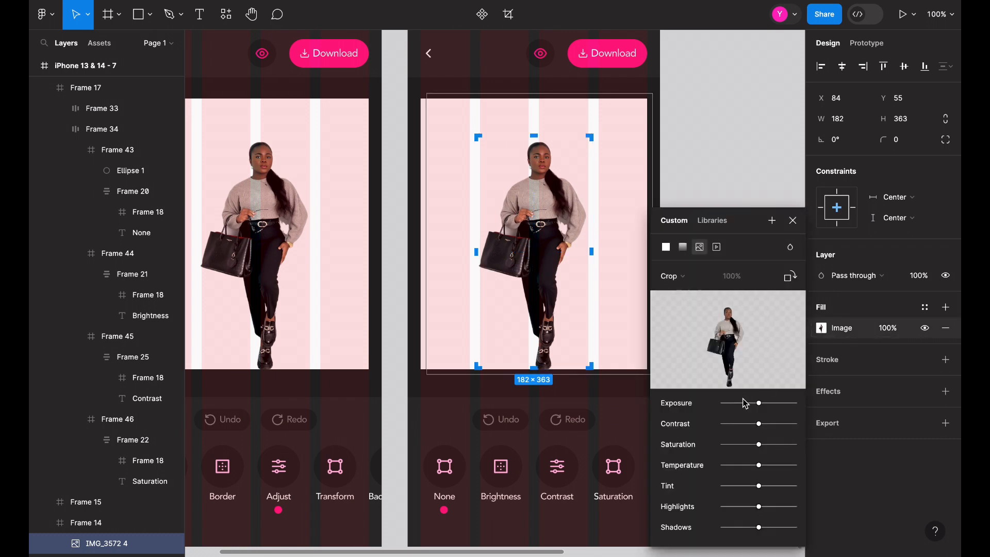
drag(759, 403, 760, 431)
mouse_move(763, 494)
mouse_down()
mouse_move(784, 496)
mouse_move(763, 493)
mouse_up()
scroll(619, 384, down, 4)
scroll(618, 384, right, 2)
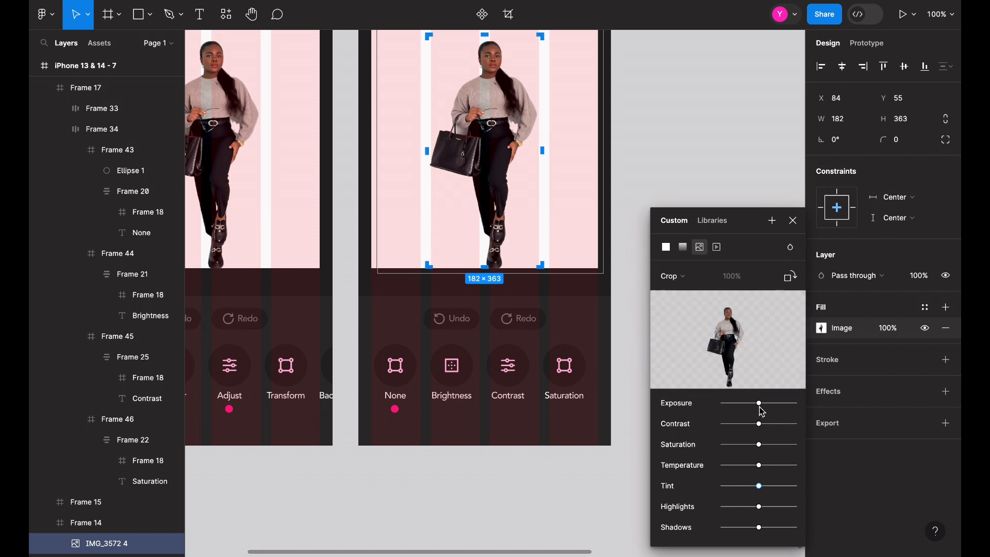
Step: Raise the photo's exposure slightly, fine-tune its contrast, tint, highlights and shadows, and close the fill settings
drag(761, 408, 766, 411)
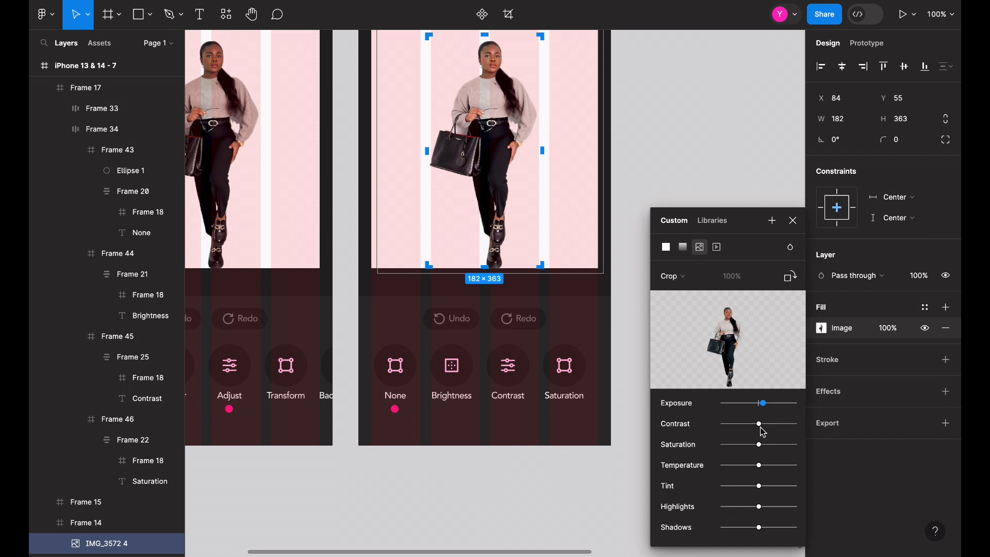
click(756, 424)
drag(755, 425, 765, 446)
drag(759, 485, 765, 488)
click(758, 507)
drag(760, 513, 768, 532)
click(792, 220)
Step: Hide the layout grids and compare the edited photo with the one in iPhone 13 & 14 - 6
scroll(711, 255, up, 3)
scroll(711, 255, left, 2)
key(shift+g)
scroll(711, 255, left, 3)
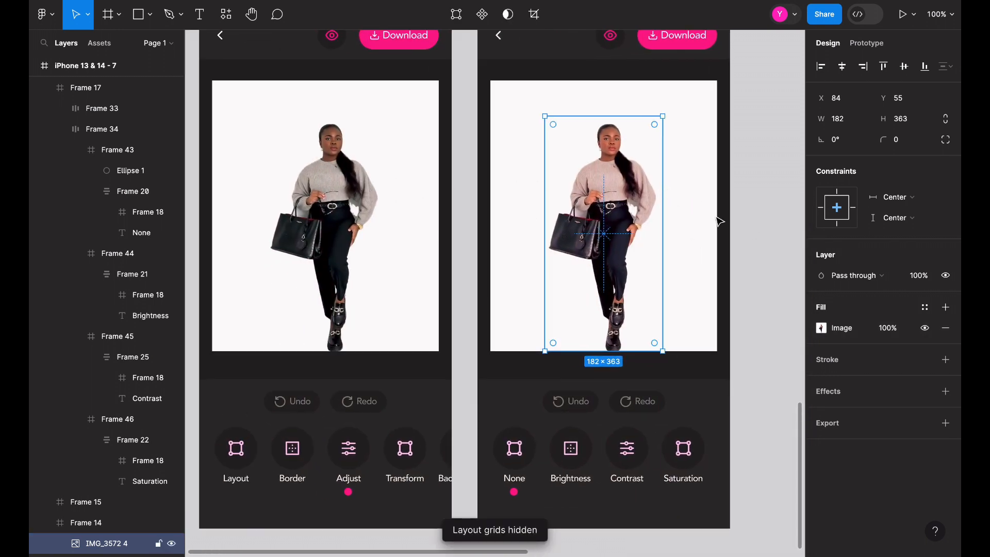
click(761, 222)
key(ctrl+minus)
key(ctrl+plus)
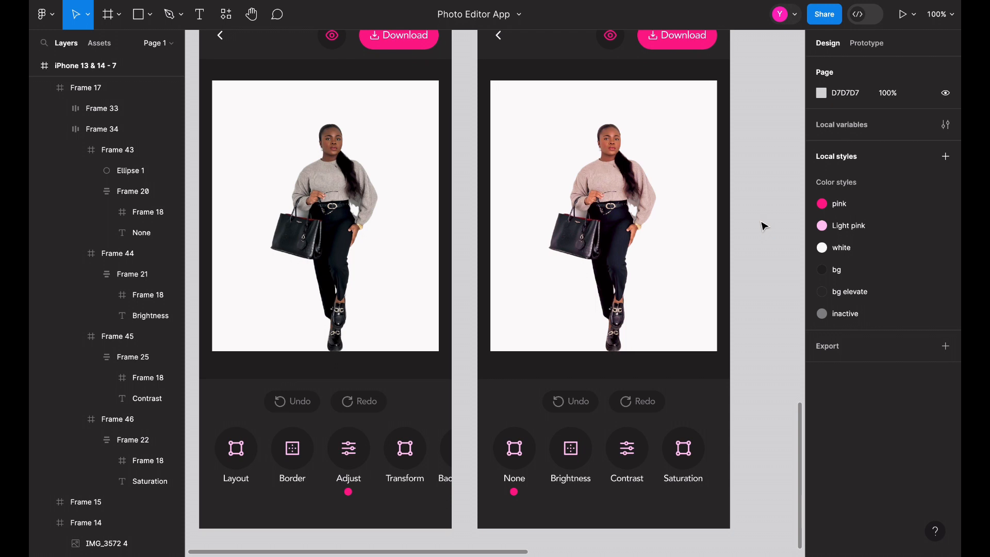
Step: Duplicate the iPhone 13 & 14 - 7 screen with its edited photo
click(567, 455)
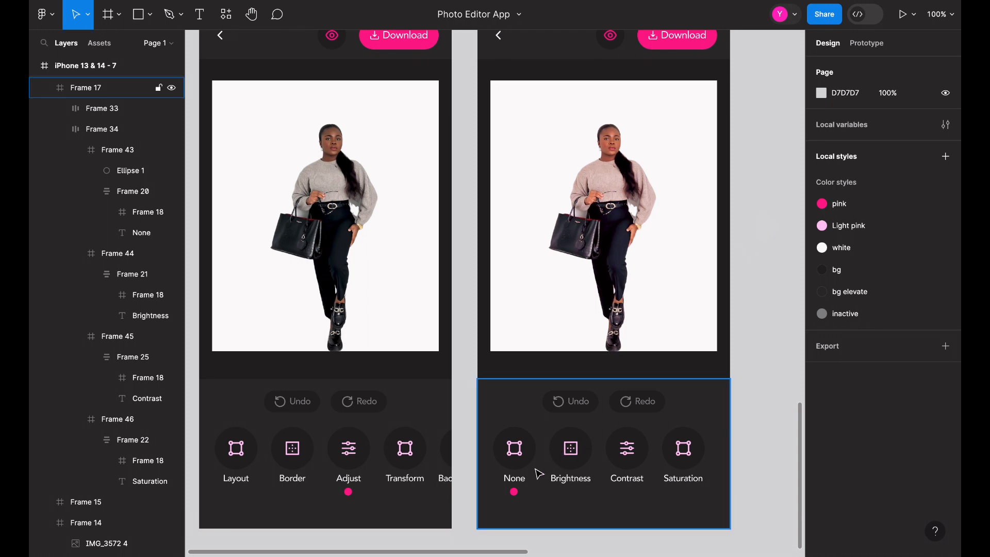
scroll(598, 280, right, 1)
key(ctrl+minus)
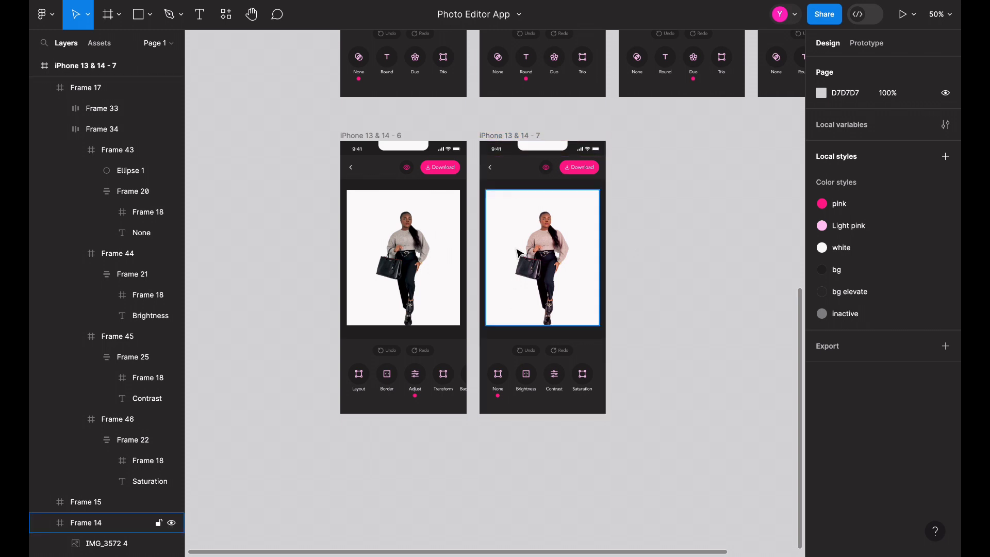
key(ctrl+d)
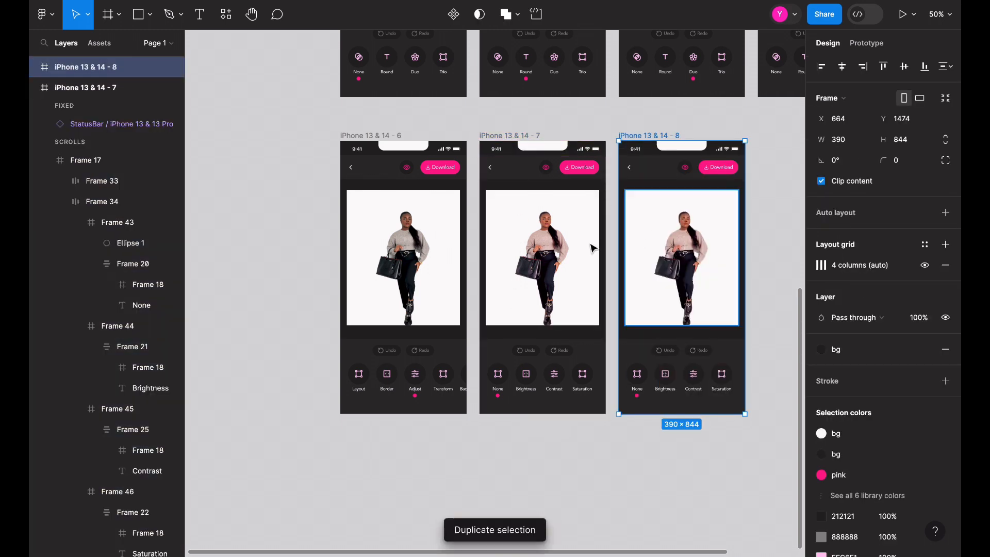
Step: Copy the unedited photo frame from iPhone 13 & 14 - 6 and put it in place of the edited one in iPhone 13 & 14 - 7
click(405, 263)
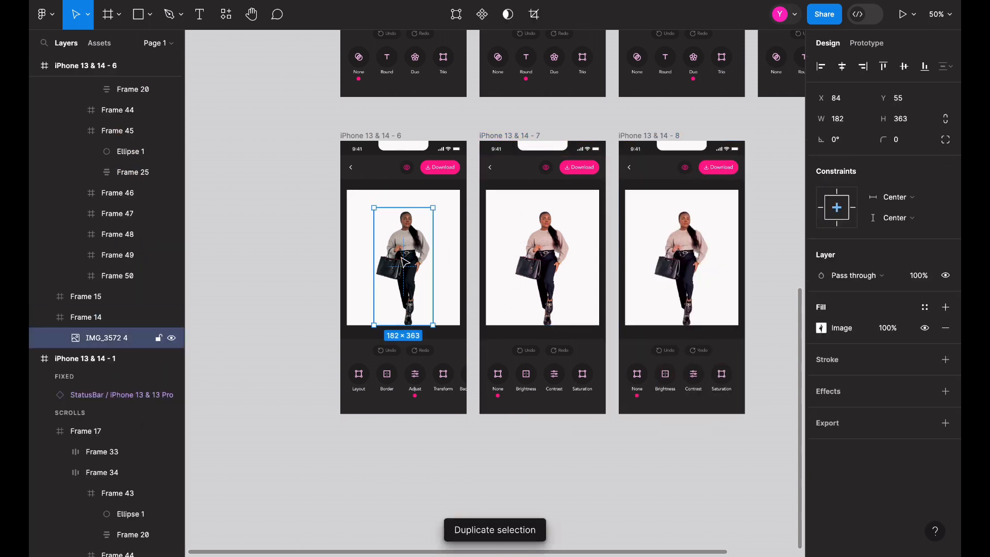
click(453, 250)
click(532, 265)
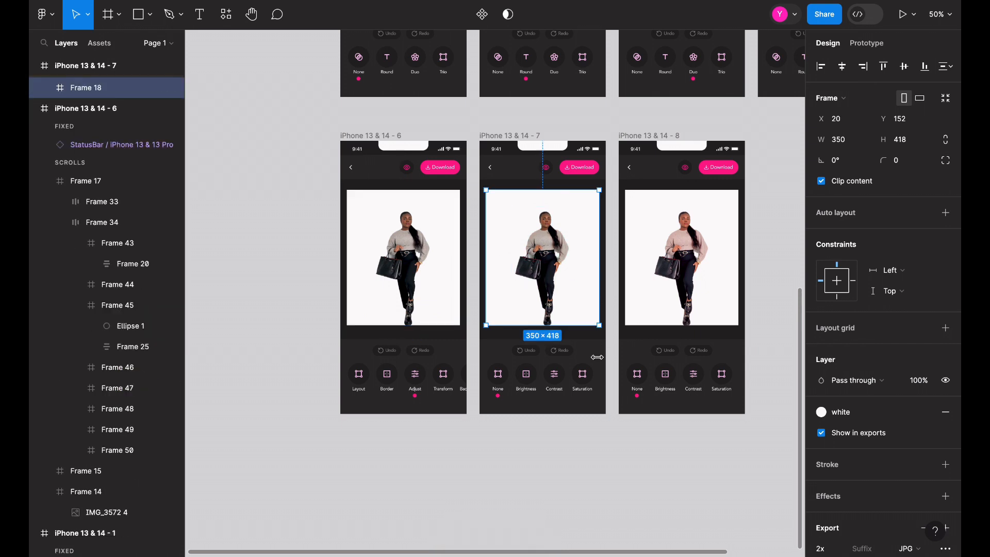
click(534, 435)
scroll(500, 399, up, 5)
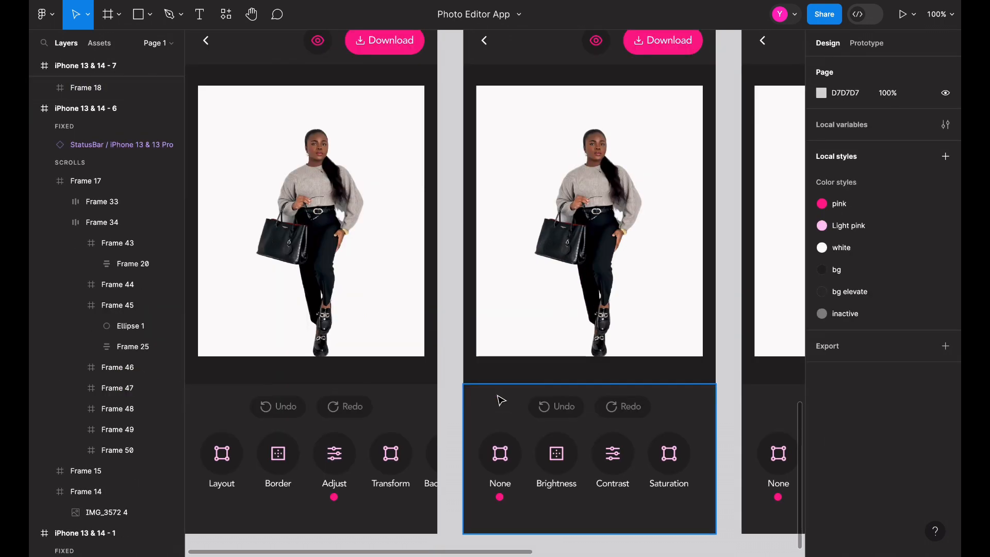
scroll(500, 400, down, 3)
scroll(500, 400, right, 3)
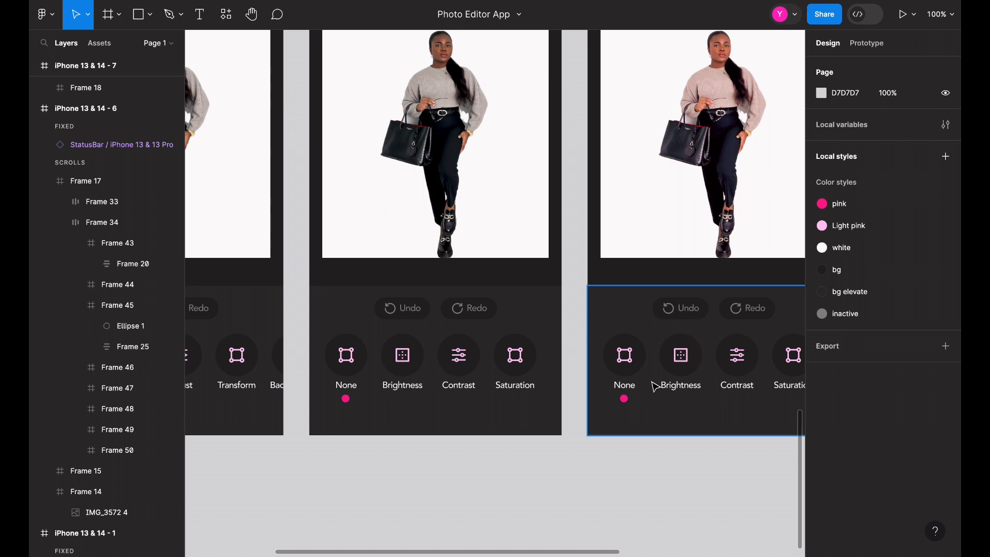
click(626, 402)
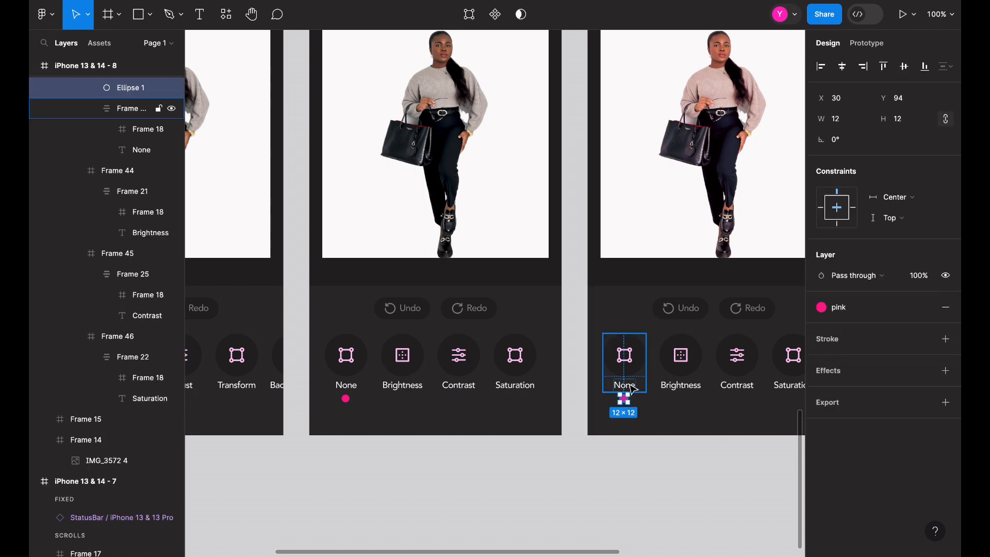
click(349, 383)
double_click(350, 381)
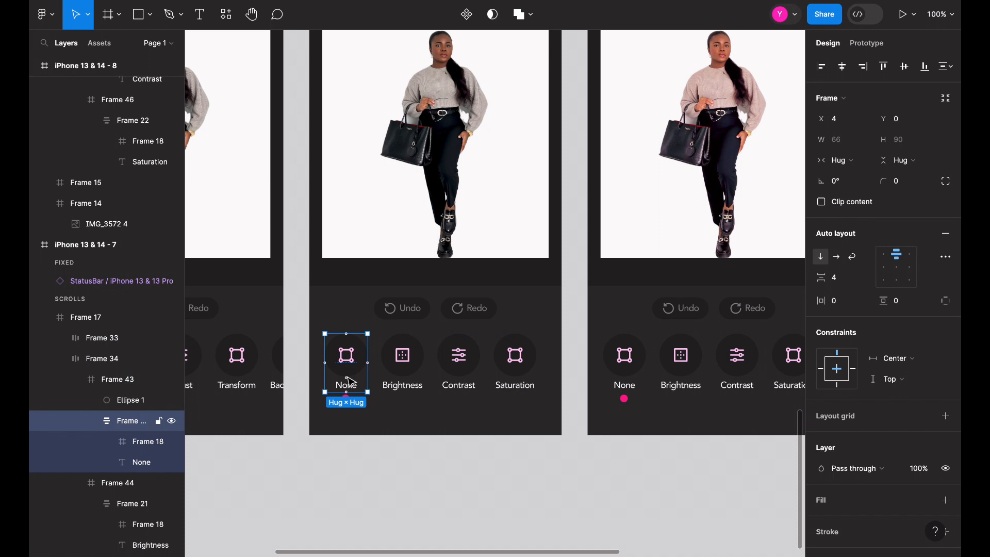
key(ctrl+d)
key(ctrl+z)
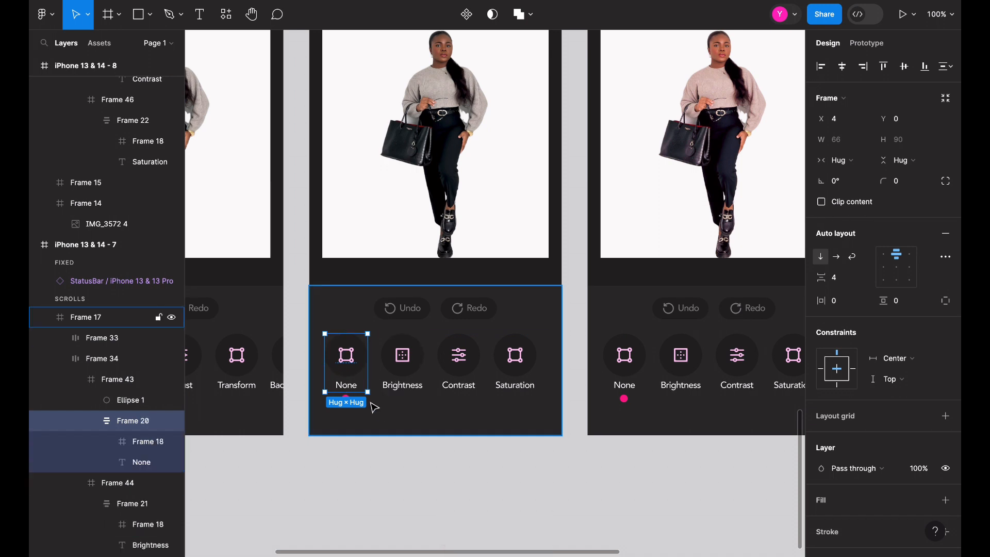
click(386, 408)
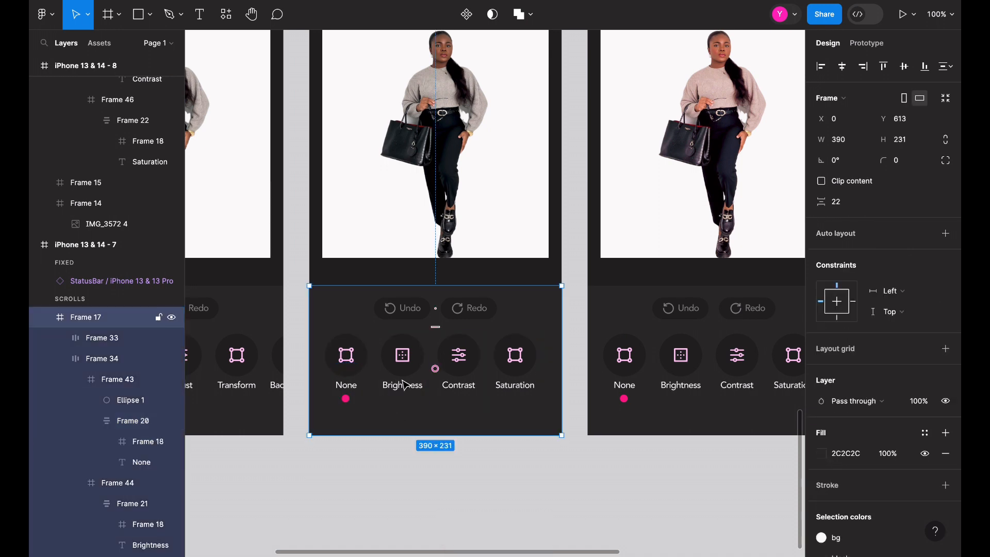
Step: Duplicate the Brightness option in the iPhone 13 & 14 - 7 options row and relabel the first copy Auto
click(404, 384)
click(405, 384)
key(ctrl+d)
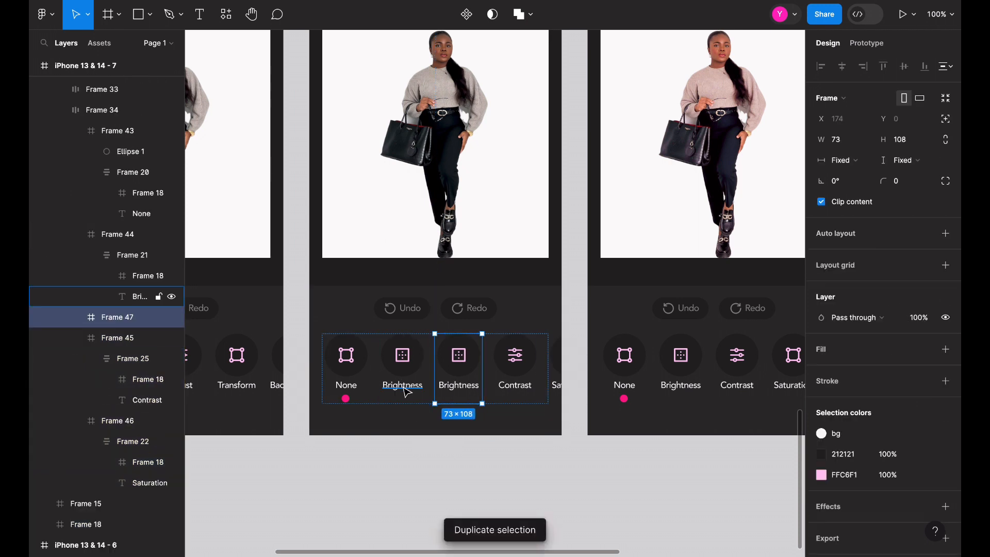
double_click(404, 387)
text(Auto)
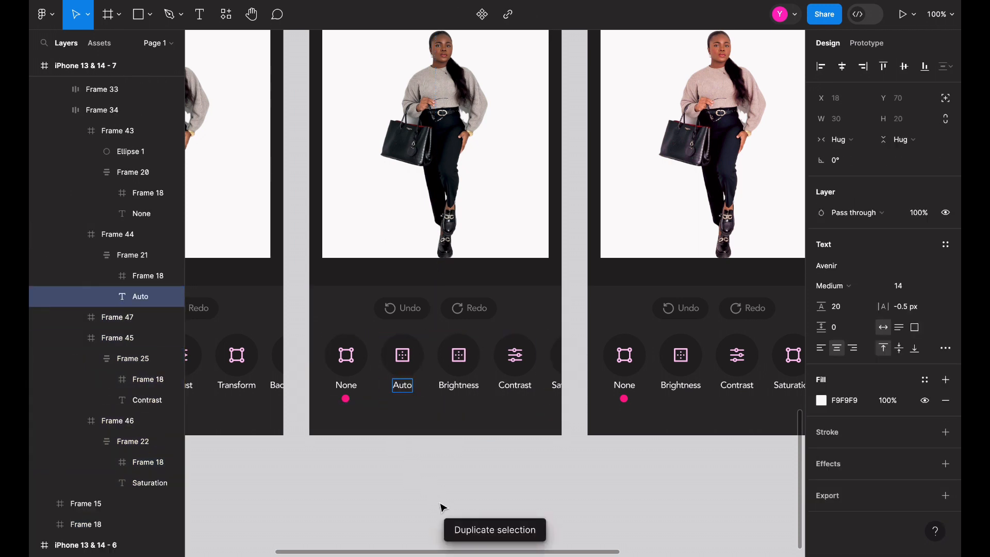
key(Escape)
Step: Copy the options panel from iPhone 13 & 14 - 7 and put it in place of the panel in iPhone 13 & 14 - 8
click(548, 318)
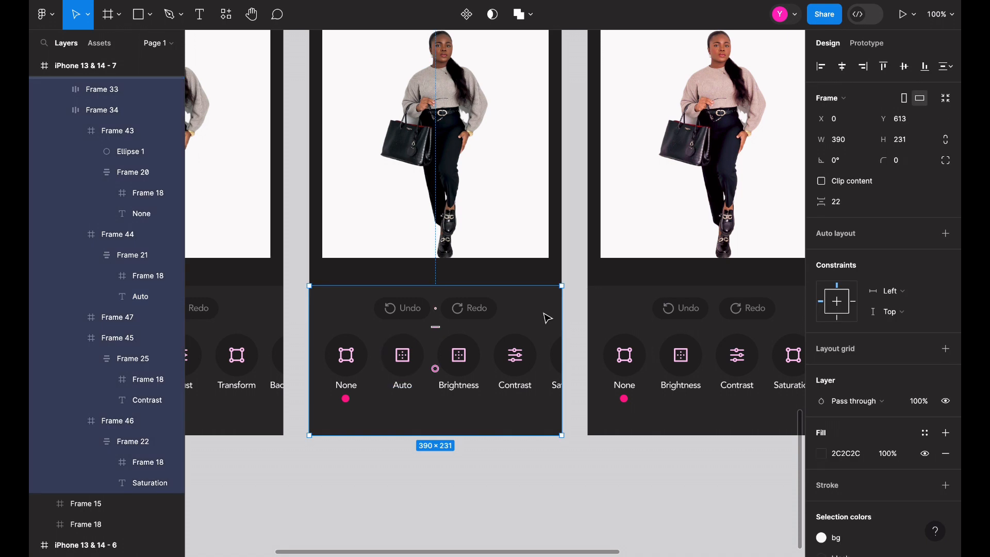
click(761, 295)
key(ctrl+v)
scroll(761, 294, right, 3)
scroll(760, 294, down, 1)
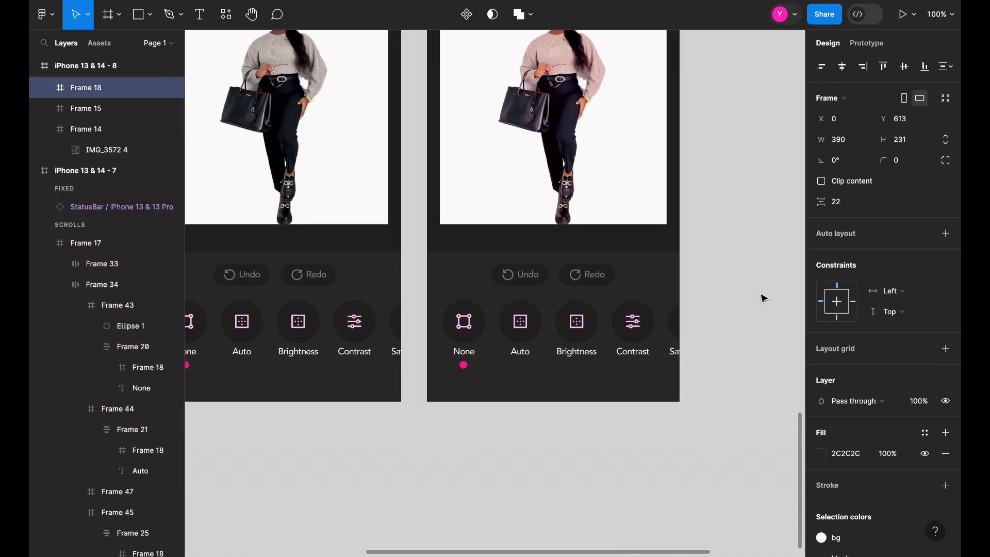
Step: Move the pink active dot from None to the Auto option in iPhone 13 & 14 - 8
ctrl+click(464, 365)
key(Delete)
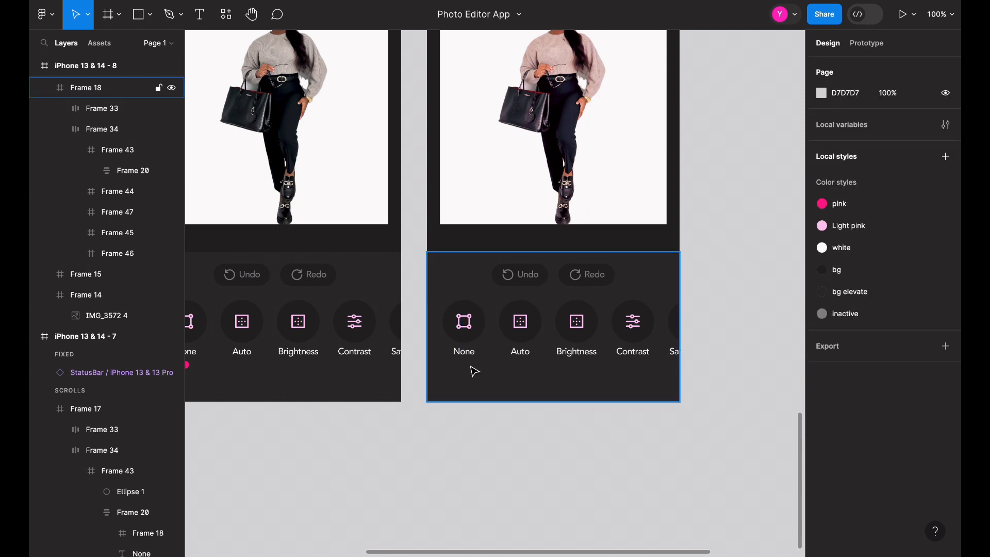
ctrl+click(524, 358)
key(ctrl+v)
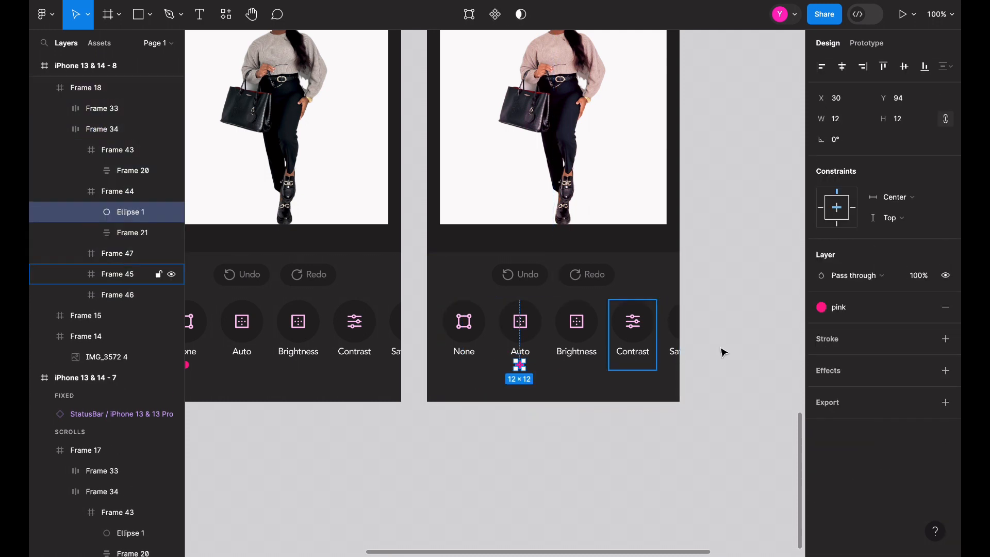
click(762, 345)
key(ctrl+minus)
scroll(763, 345, left, 1)
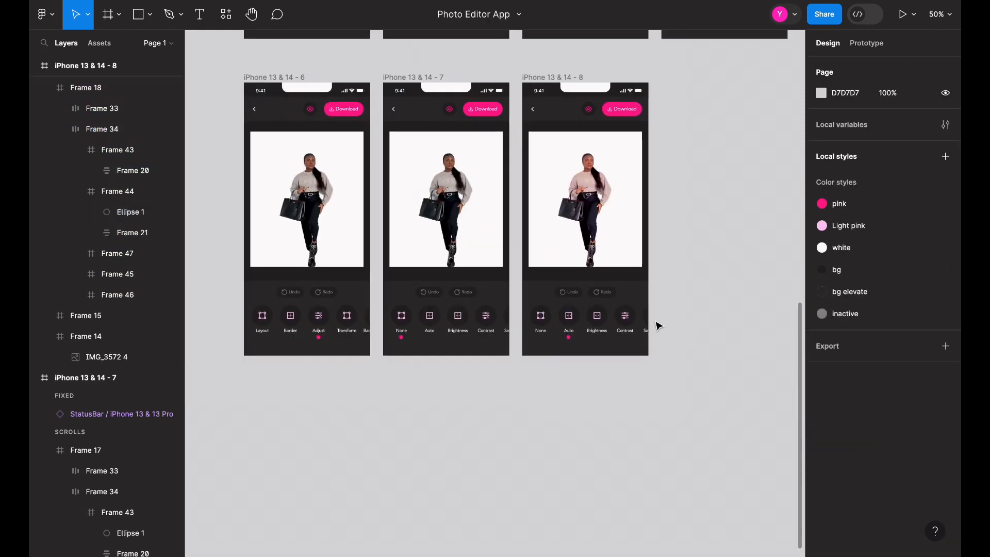
scroll(608, 325, up, 5)
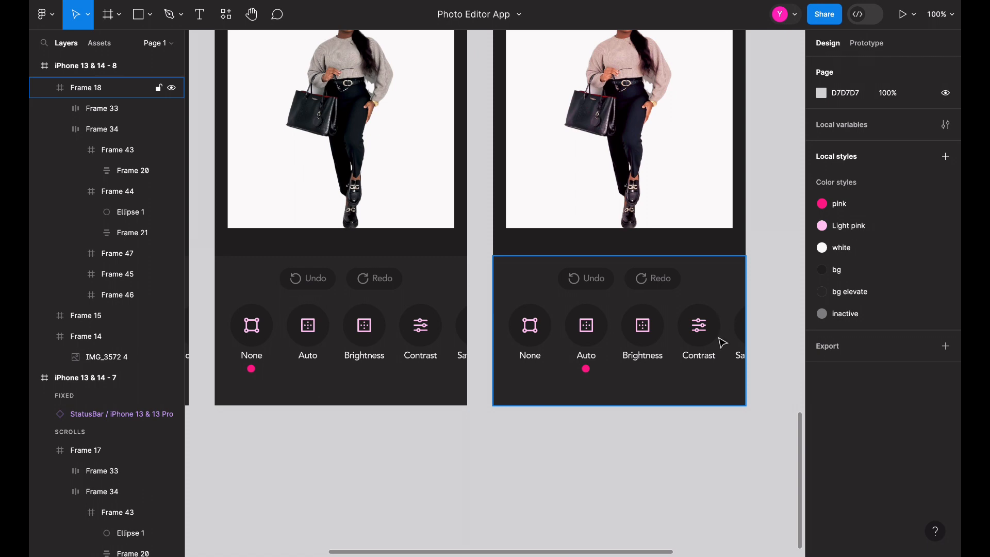
scroll(656, 305, down, 5)
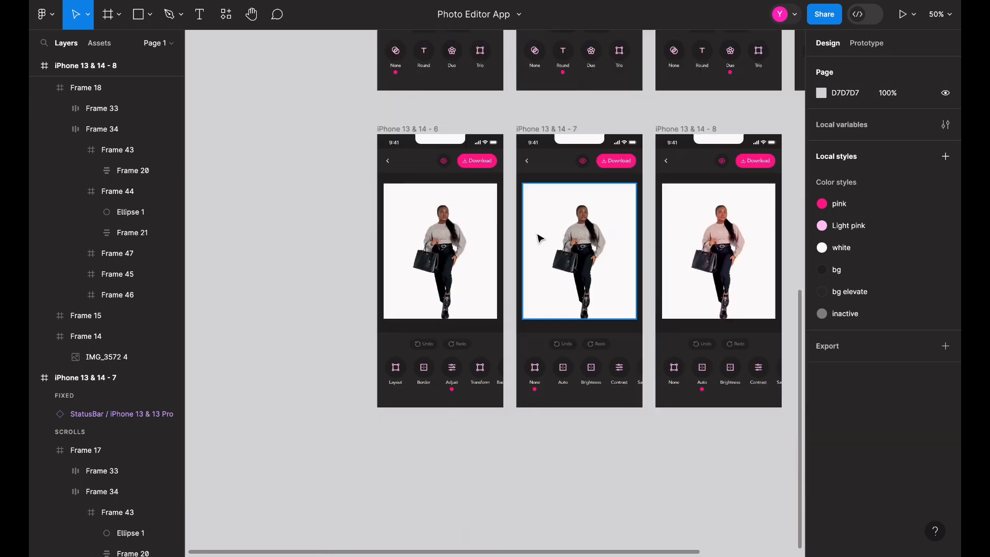
Step: Preview the iPhone 13 & 14 - 6 screen as a prototype and return to the design file
click(407, 129)
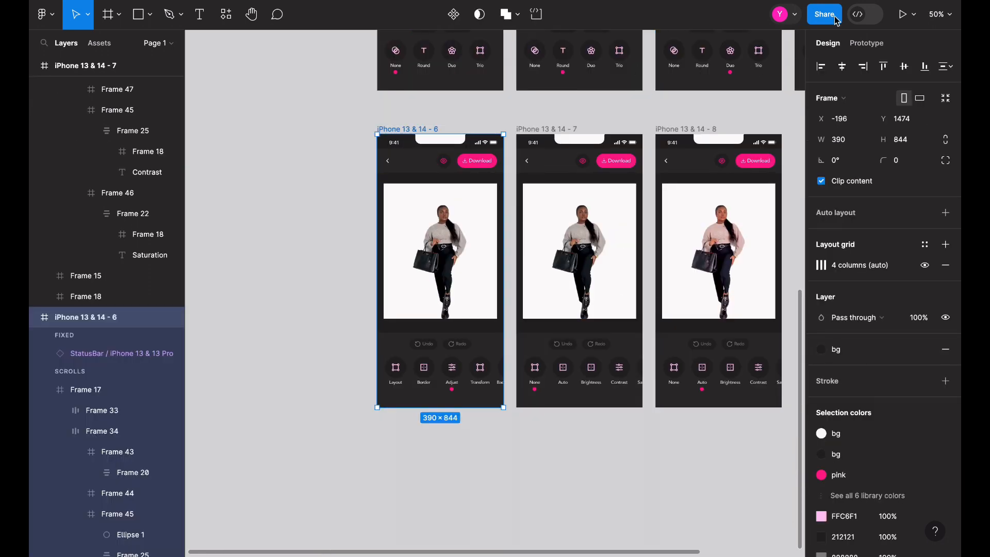
click(817, 1)
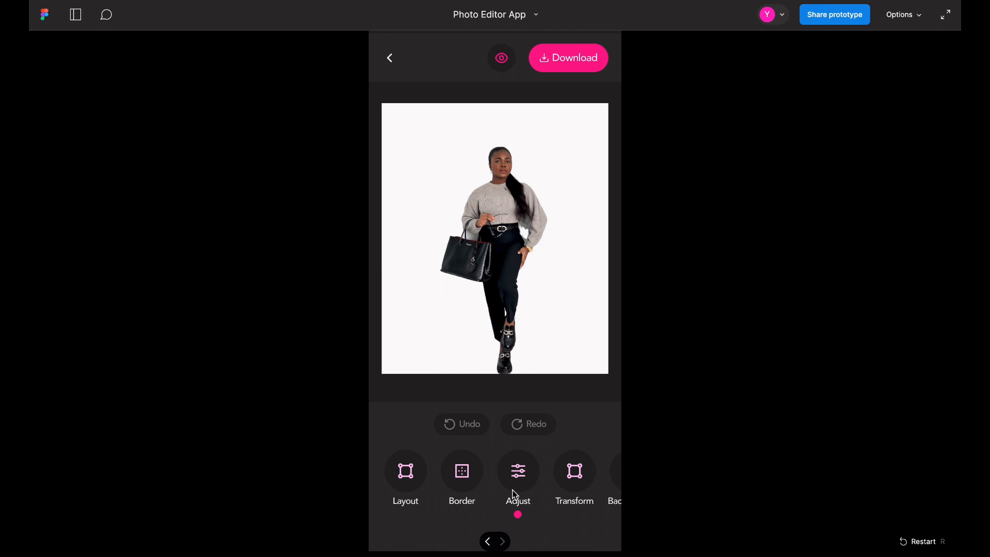
click(767, 1)
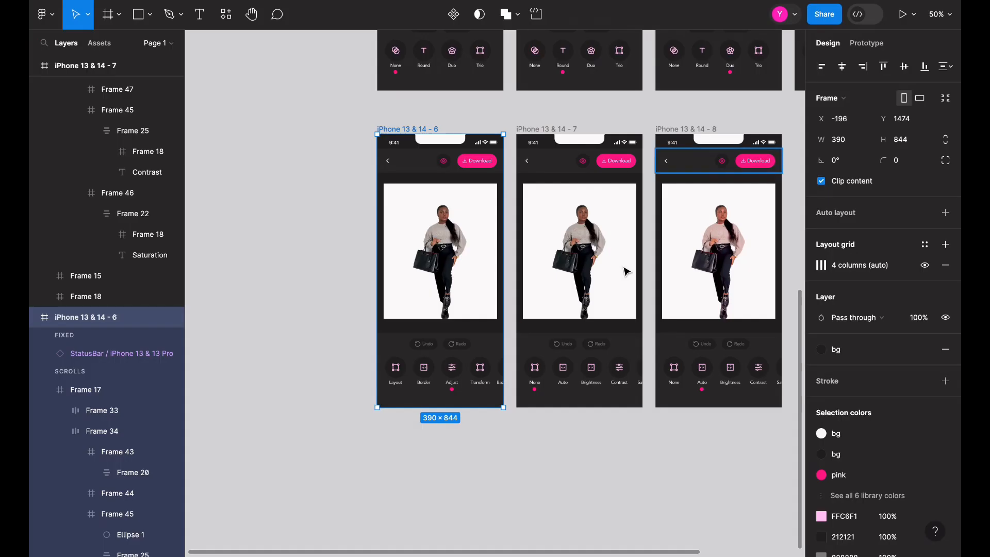
Step: Link the Adjust option in iPhone 13 & 14 - 6 to iPhone 13 & 14 - 7 with an on-drag Smart animate interaction
click(866, 43)
click(463, 381)
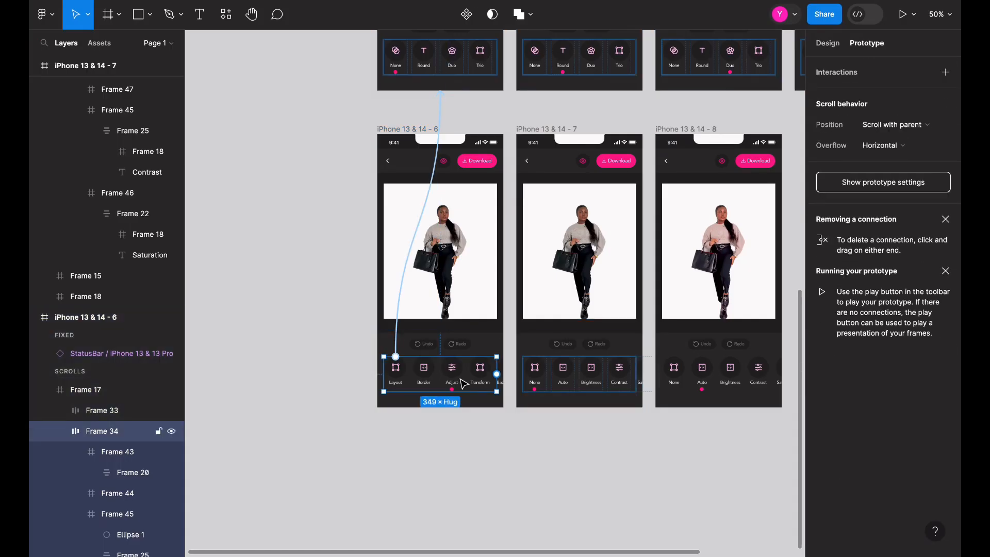
drag(463, 374, 575, 375)
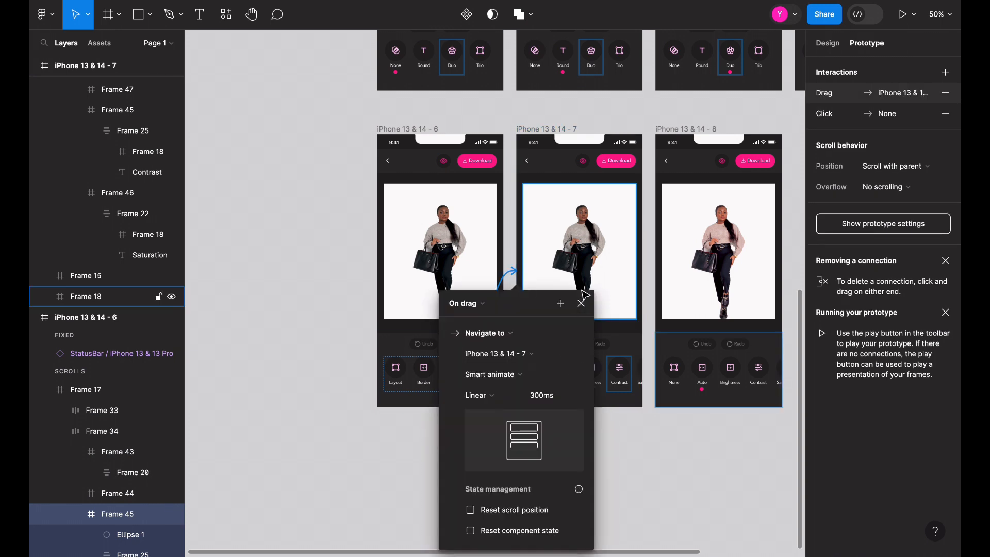
click(583, 299)
Step: Link the Auto option in iPhone 13 & 14 - 7 to iPhone 13 & 14 - 8 with an on-click Smart animate interaction
click(573, 374)
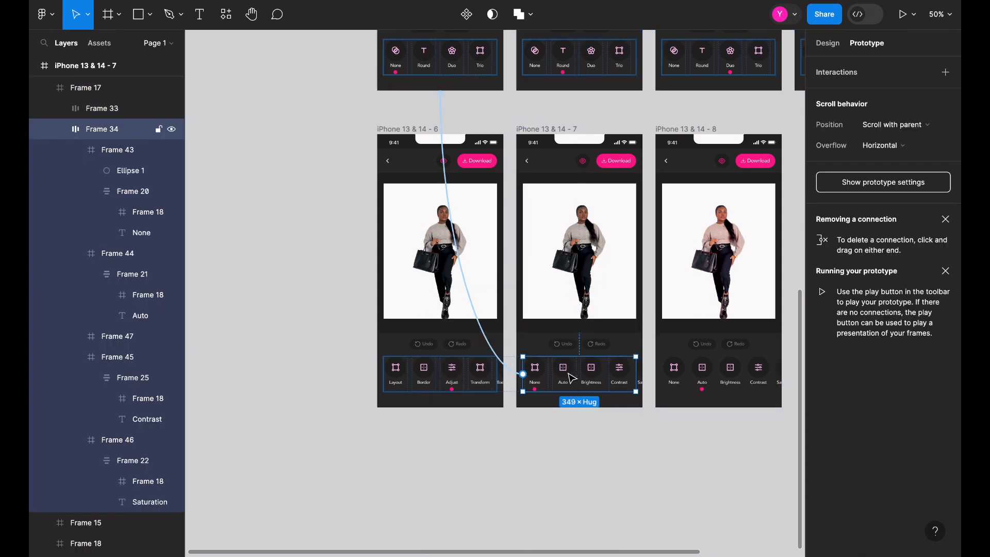
drag(575, 374, 716, 335)
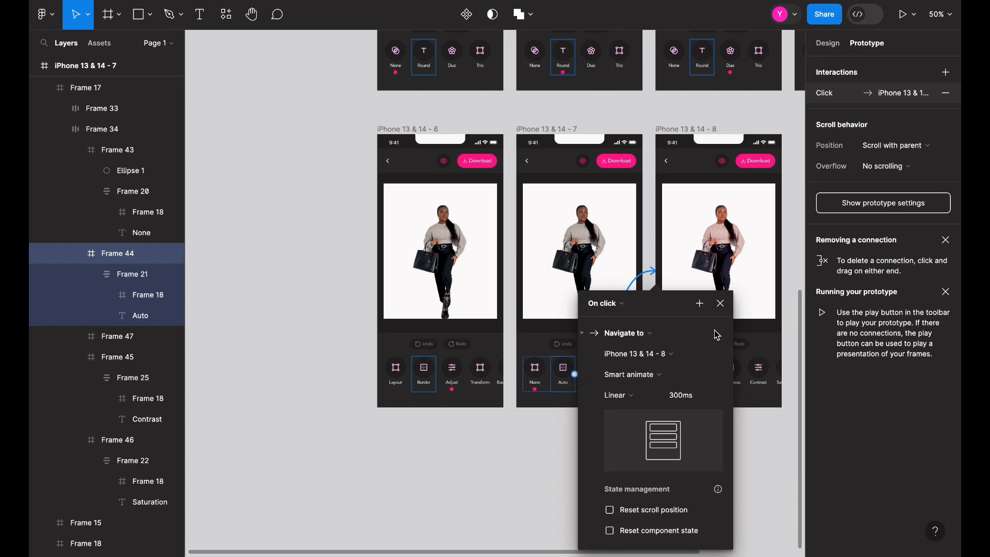
click(836, 48)
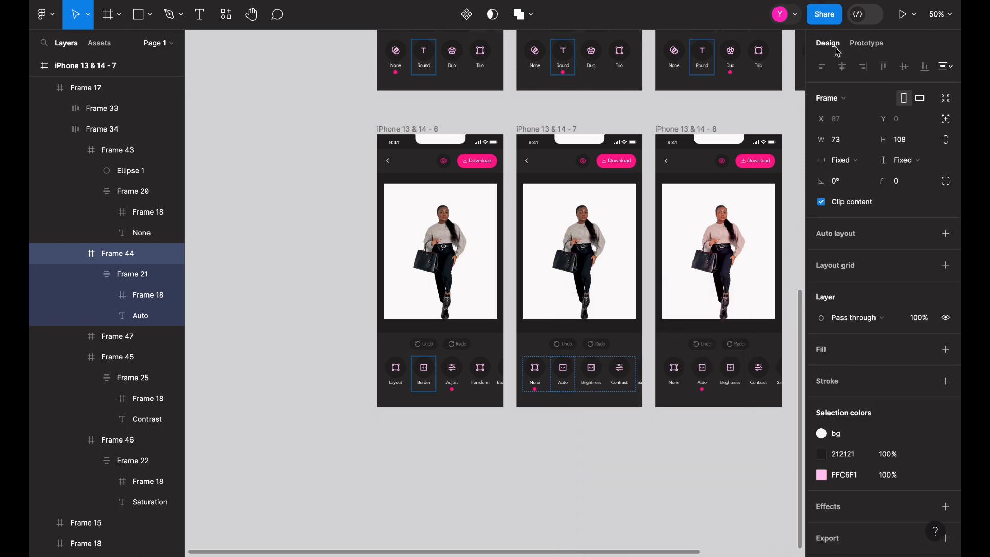
Step: Duplicate the iPhone 13 & 14 - 7 screen and place the copy in the empty canvas area left of iPhone 13 & 14 - 6
click(629, 243)
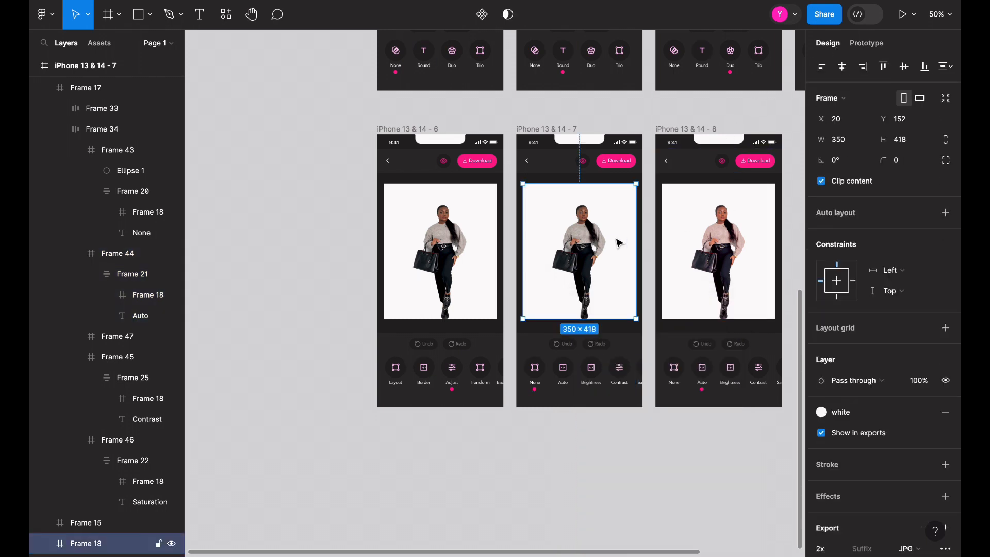
scroll(618, 242, left, 2)
scroll(618, 242, down, 1)
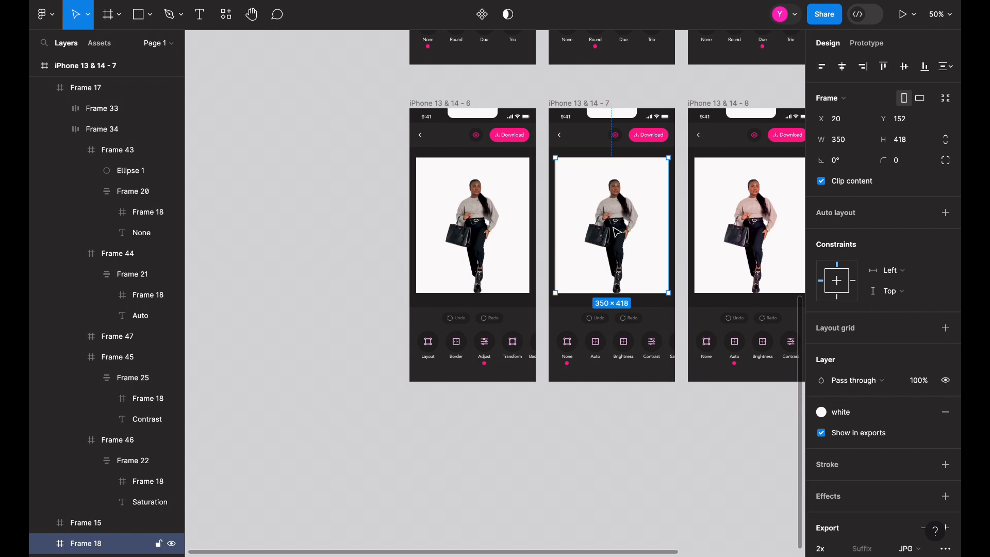
click(602, 103)
scroll(603, 103, down, 1)
scroll(562, 207, right, 2)
key(super+equal)
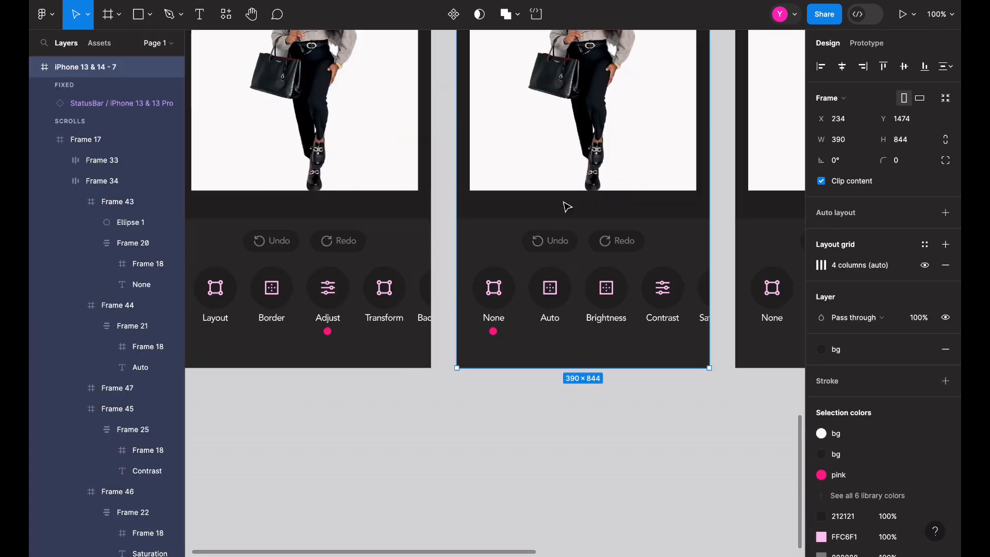
key(super+minus)
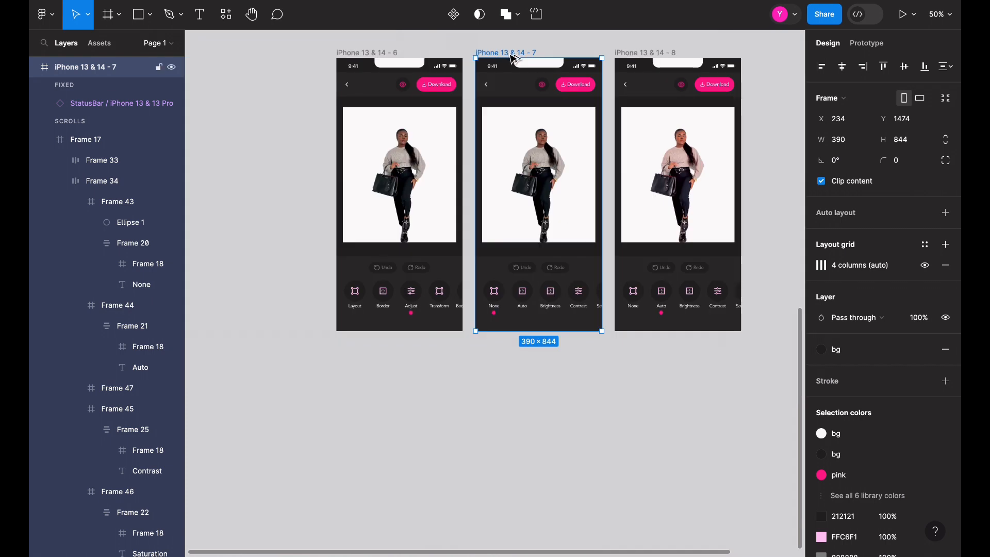
drag(511, 57, 214, 90)
scroll(395, 91, left, 4)
drag(429, 104, 381, 102)
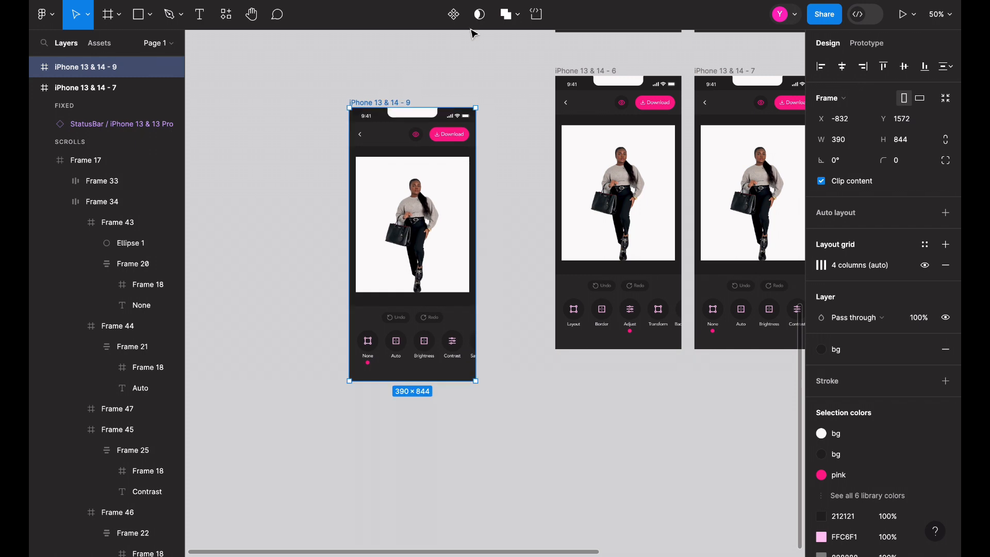
Step: Turn the duplicated iPhone 13 & 14 - 9 screen into a component and add a second variant
click(467, 85)
click(380, 102)
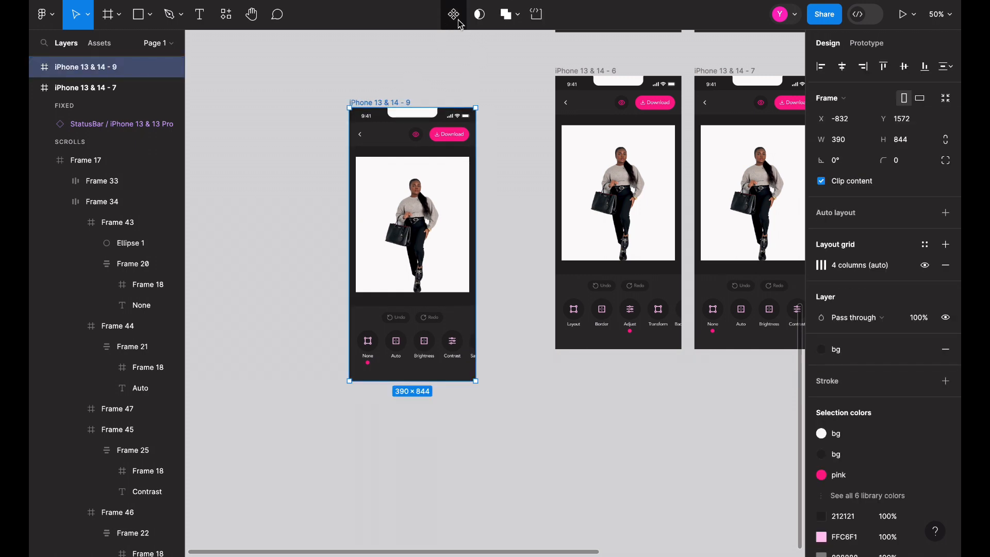
click(451, 18)
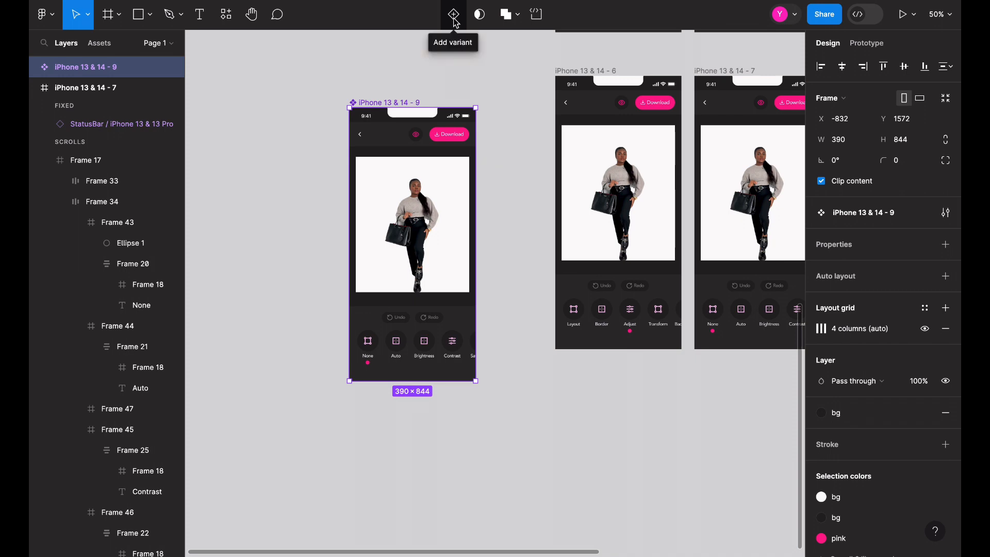
click(454, 14)
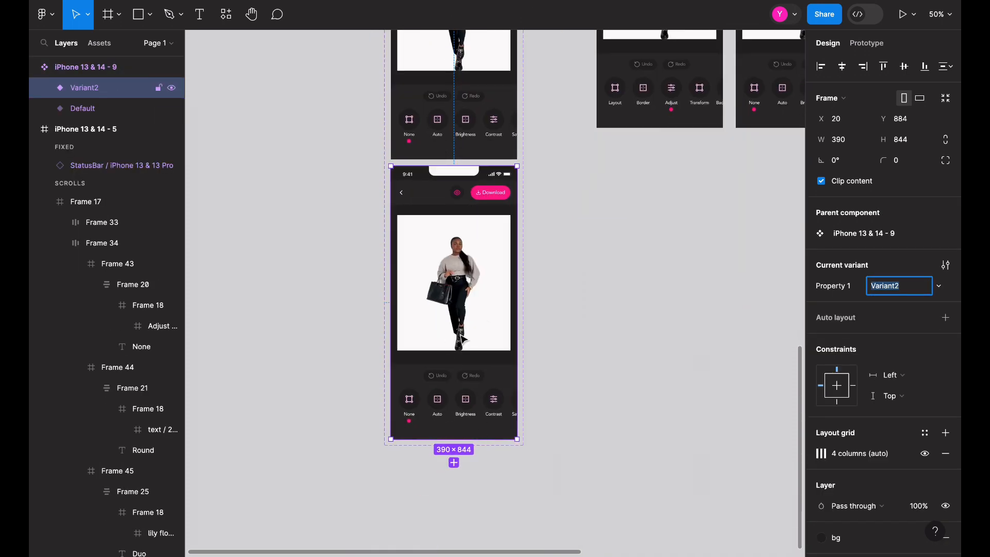
text(+)
click(743, 370)
key(plus)
scroll(743, 369, down, 1)
scroll(743, 370, left, 2)
key(minus)
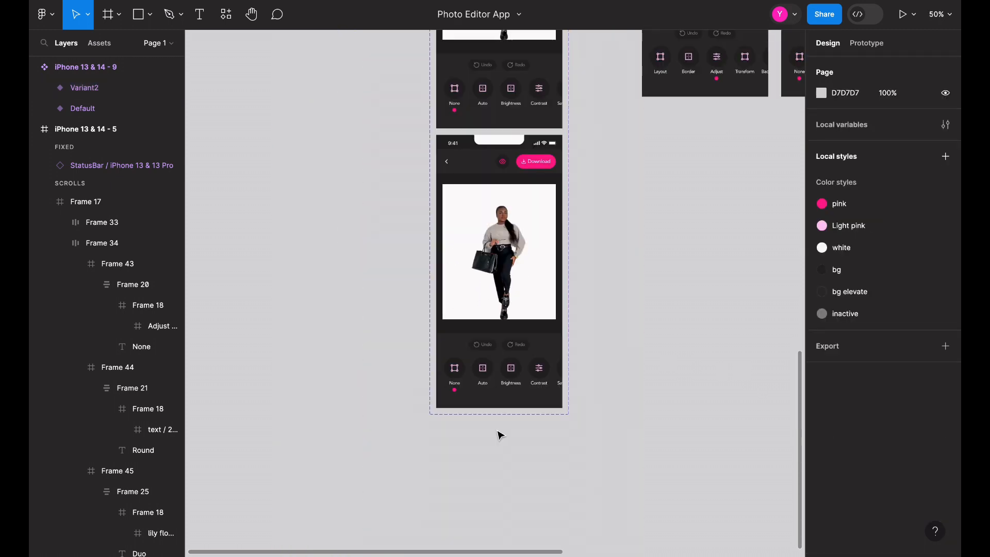
scroll(500, 435, up, 3)
click(475, 360)
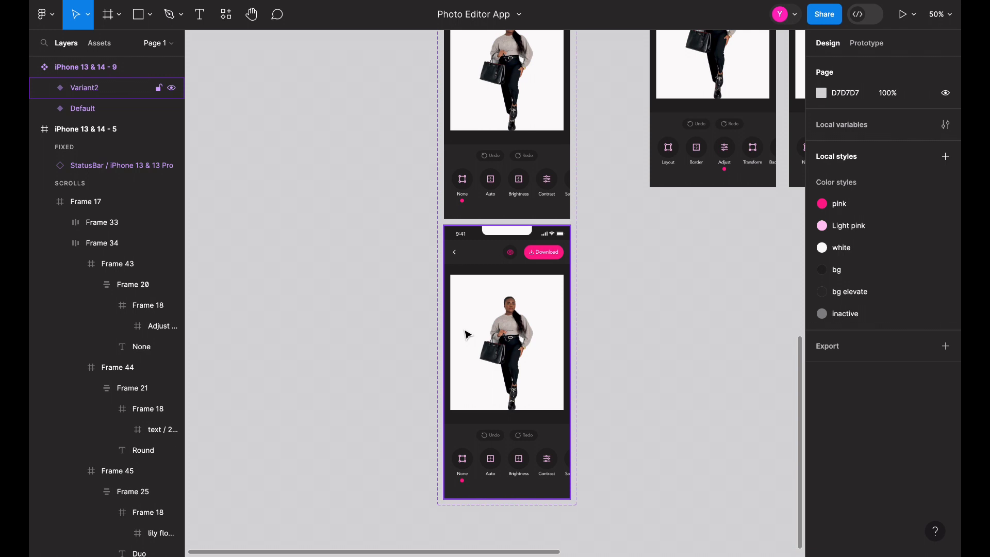
scroll(465, 335, up, 4)
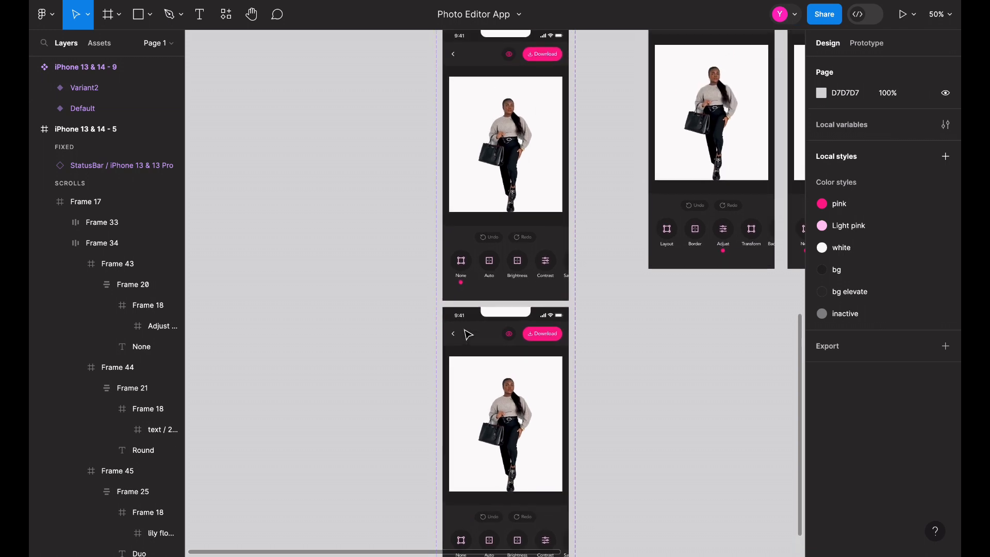
scroll(466, 335, down, 2)
scroll(466, 335, up, 2)
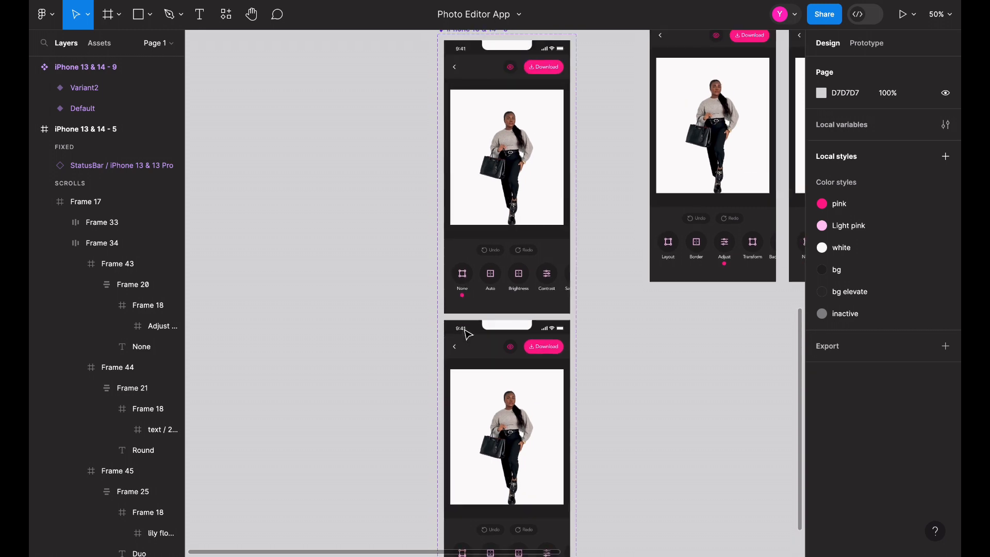
scroll(467, 334, down, 1)
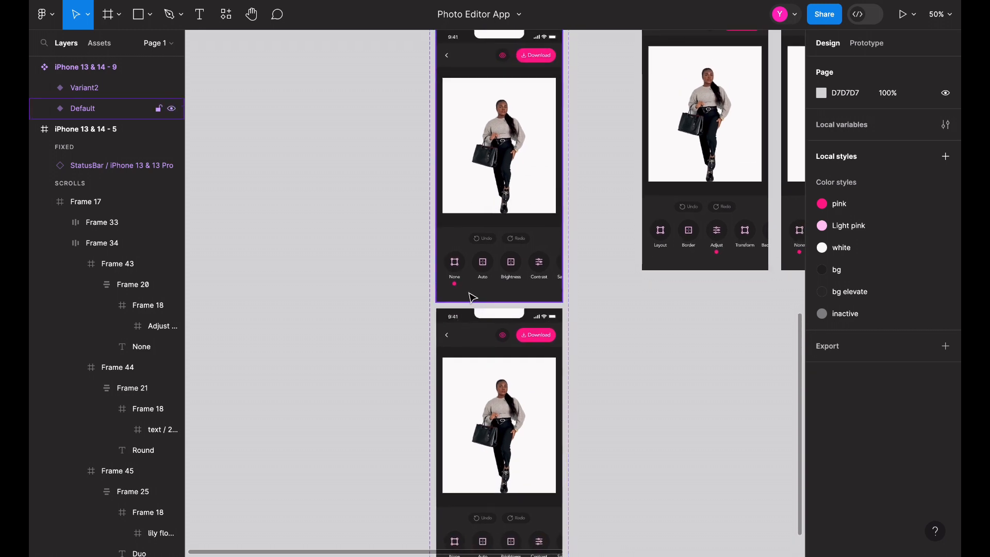
Step: Draw a narrow frame about 73 × 421 over the photo's left edge in Variant2
scroll(480, 270, down, 4)
click(483, 272)
key(super+plus)
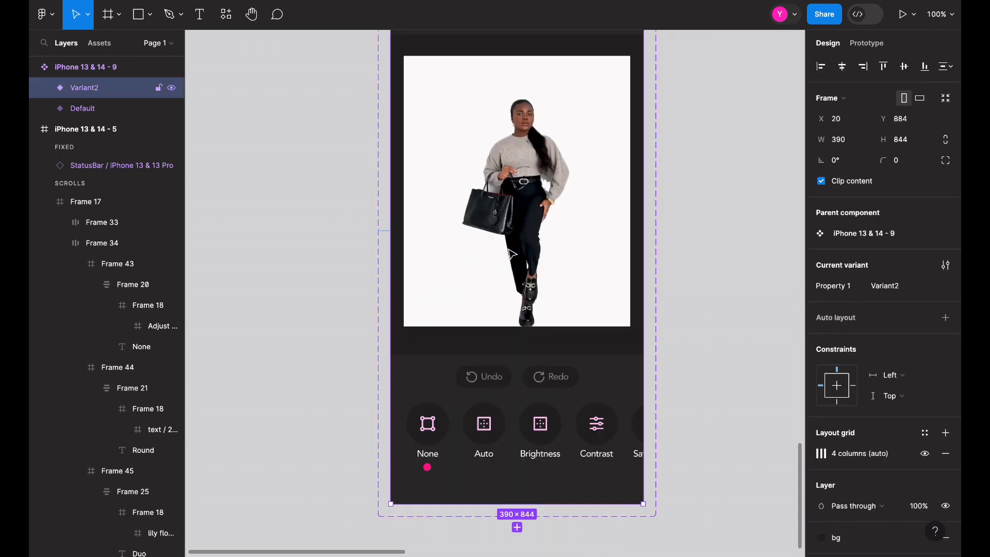
double_click(508, 249)
click(511, 253)
click(591, 193)
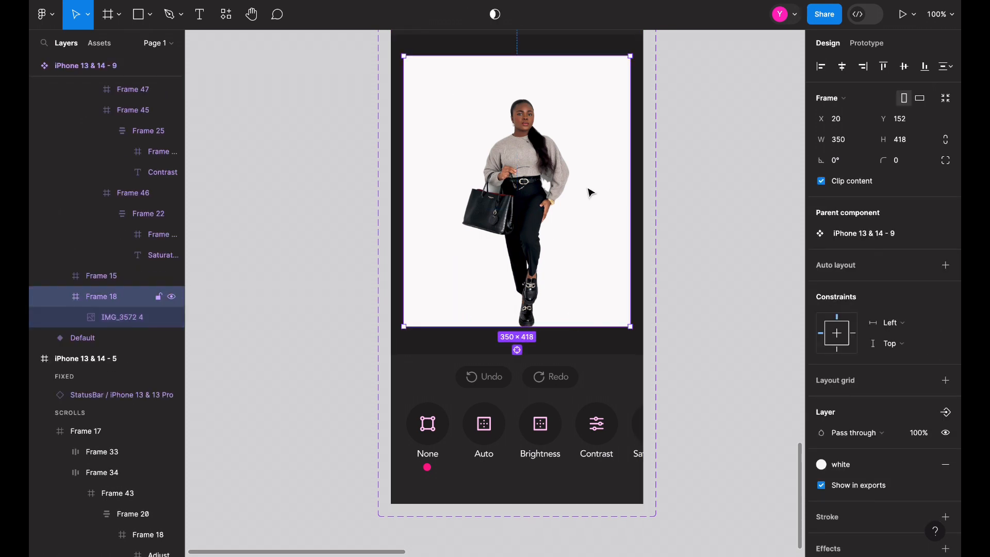
key(r)
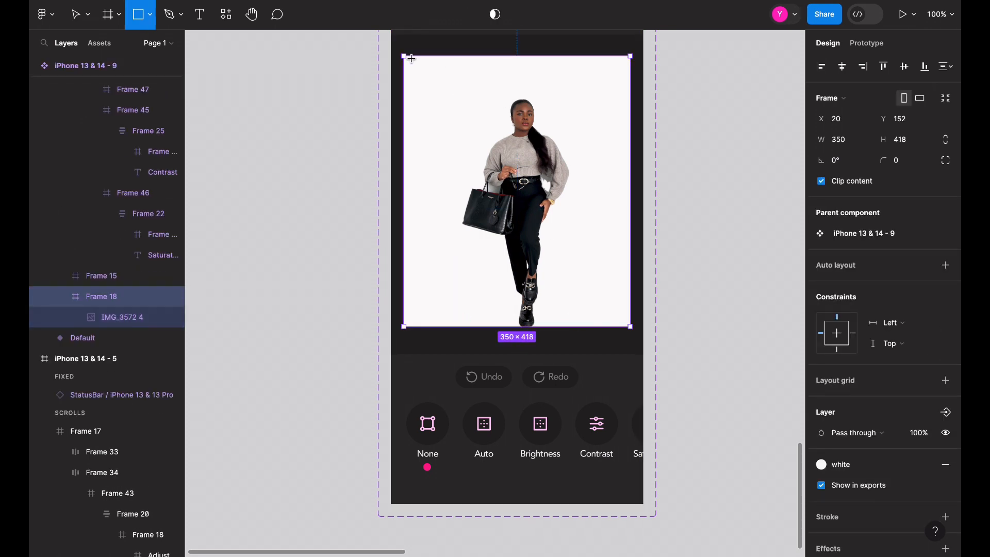
key(f)
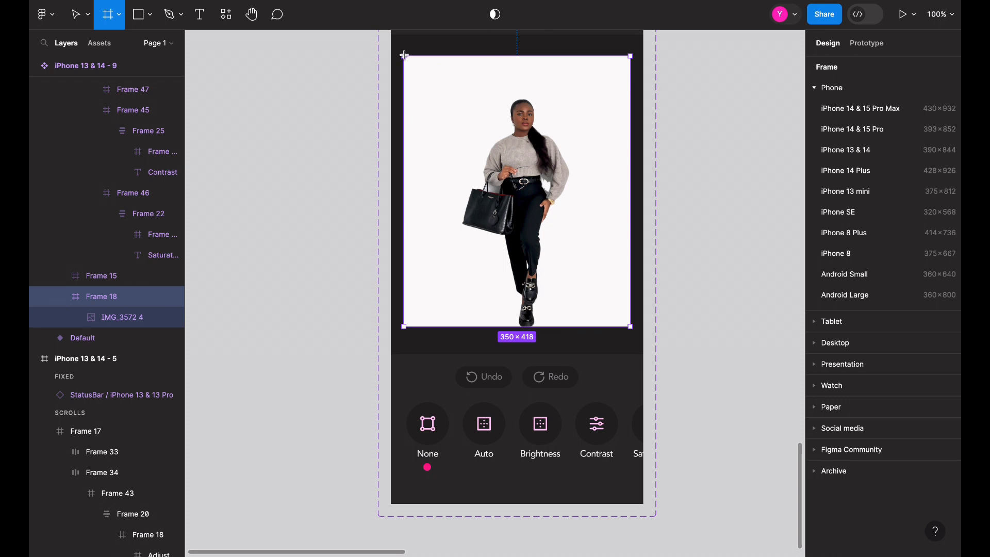
drag(404, 55, 451, 328)
Step: Fill the new narrow frame with the Light pink colour, detach the style and set the fill opacity to 40%
click(924, 464)
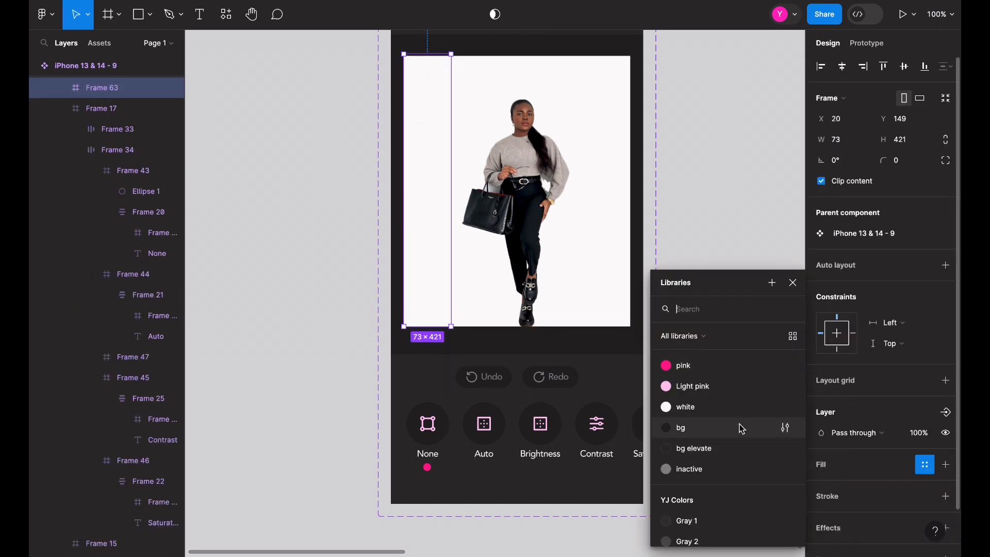
click(708, 387)
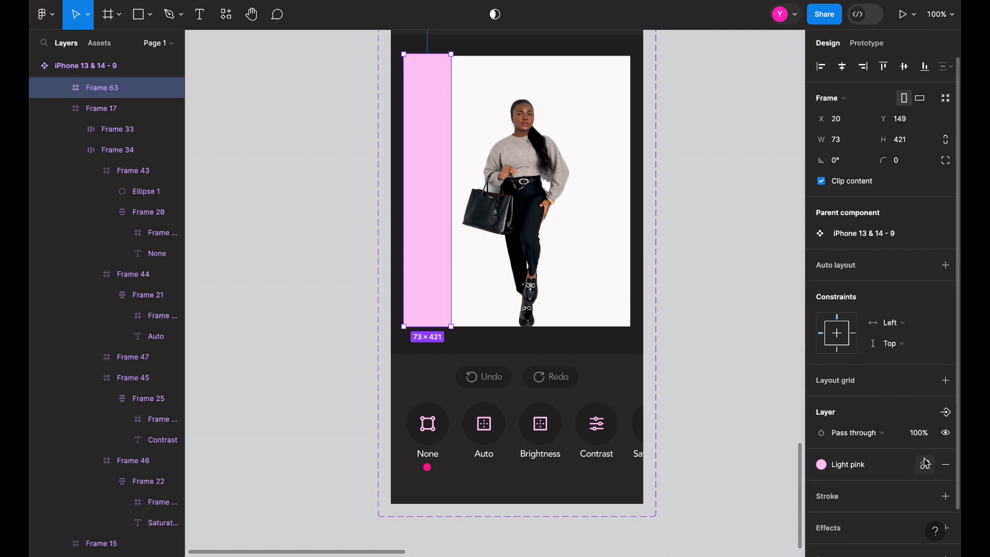
click(926, 464)
click(881, 486)
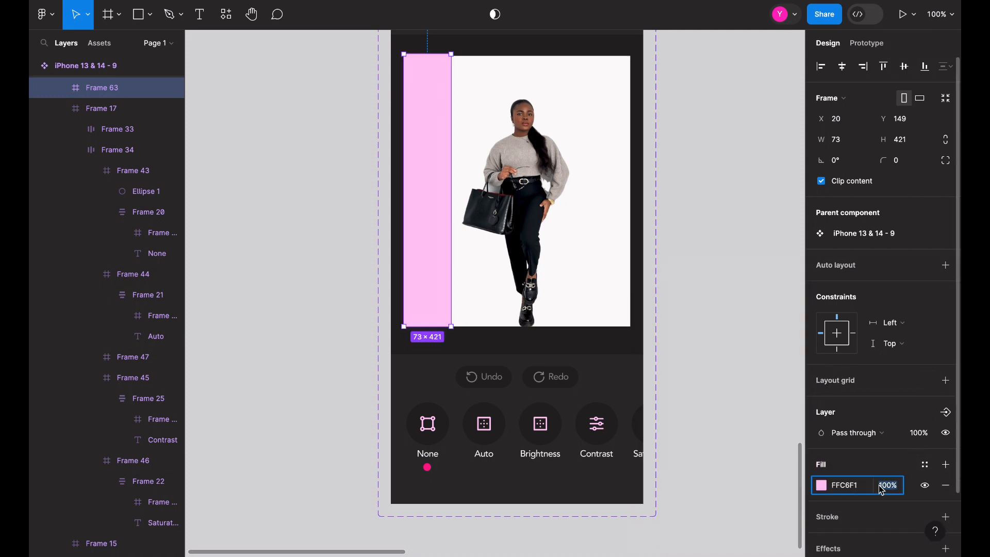
text(40)
key(Return)
click(751, 457)
Step: Nest the pink overlay frame inside Frame 18 of Variant2, directly above the IMG_3572 4 image
key(minus)
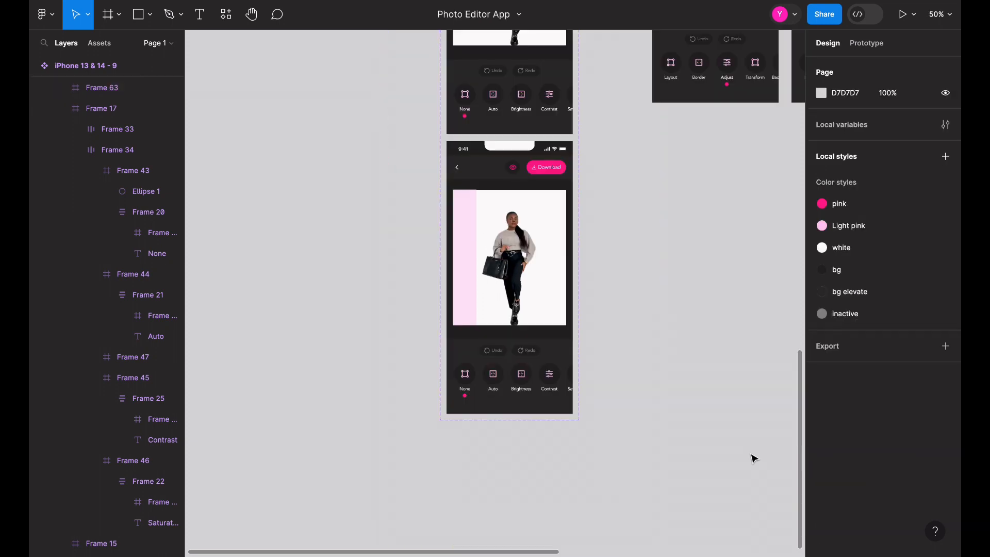
key(plus)
key(plus)
scroll(491, 252, up, 3)
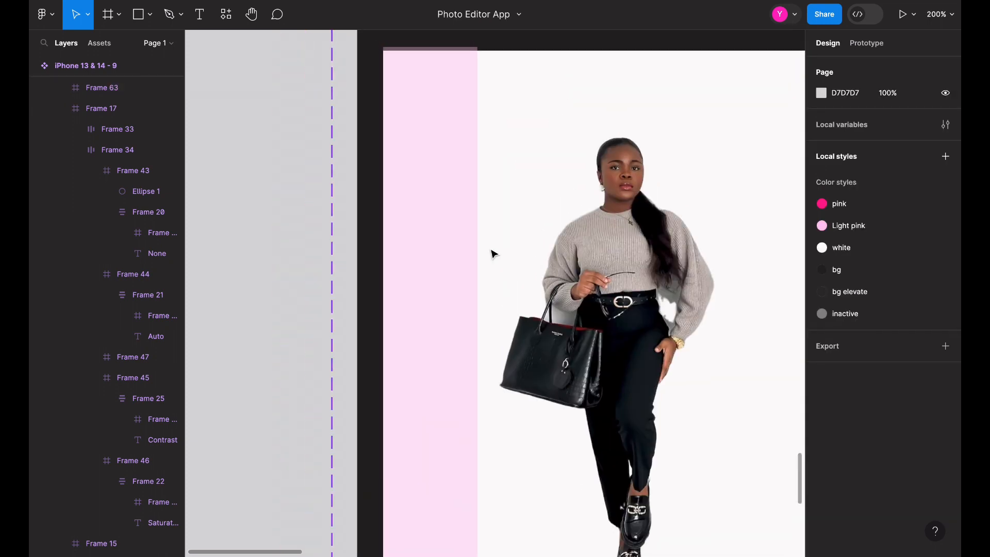
click(432, 214)
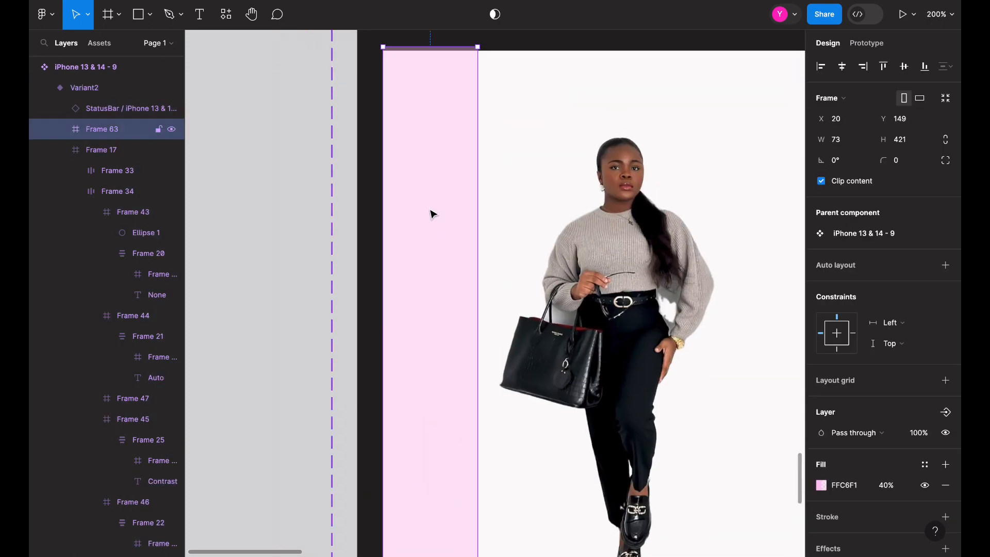
click(560, 118)
click(426, 165)
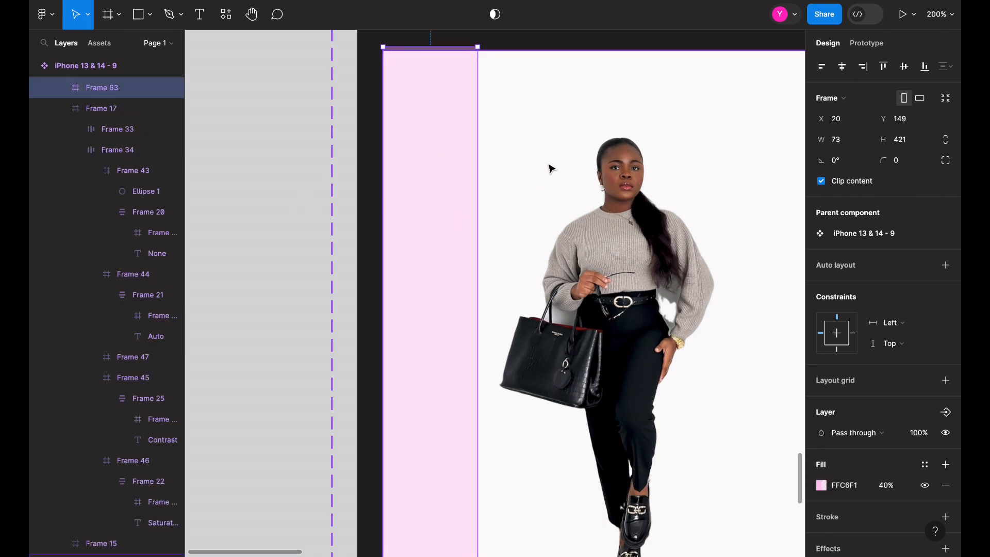
scroll(155, 354, down, 3)
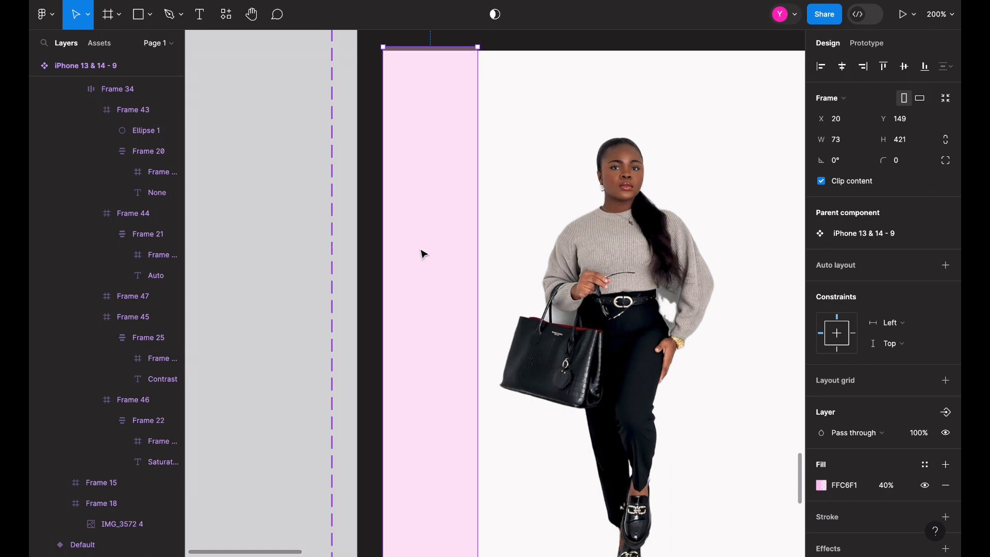
scroll(149, 290, up, 2)
scroll(147, 287, up, 3)
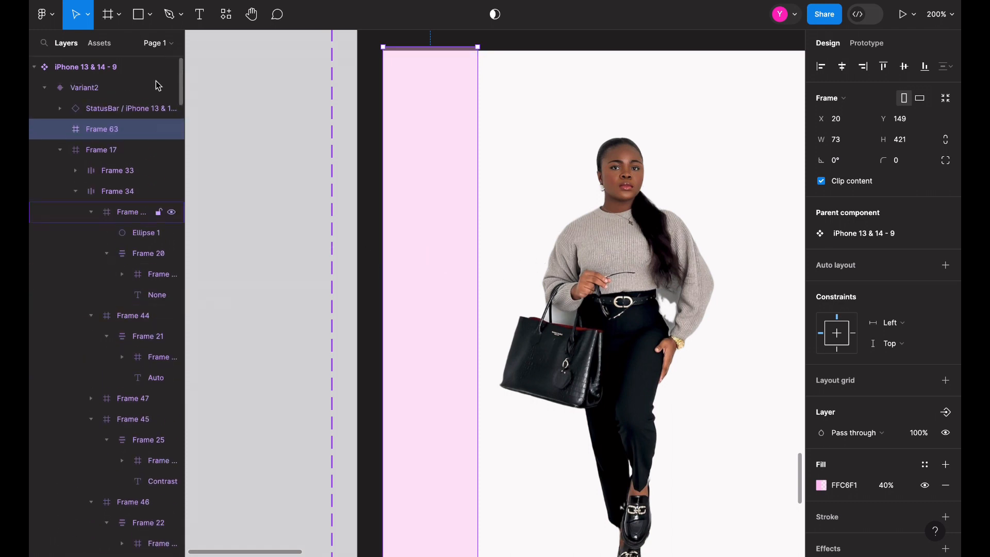
drag(122, 125, 158, 495)
scroll(130, 305, down, 5)
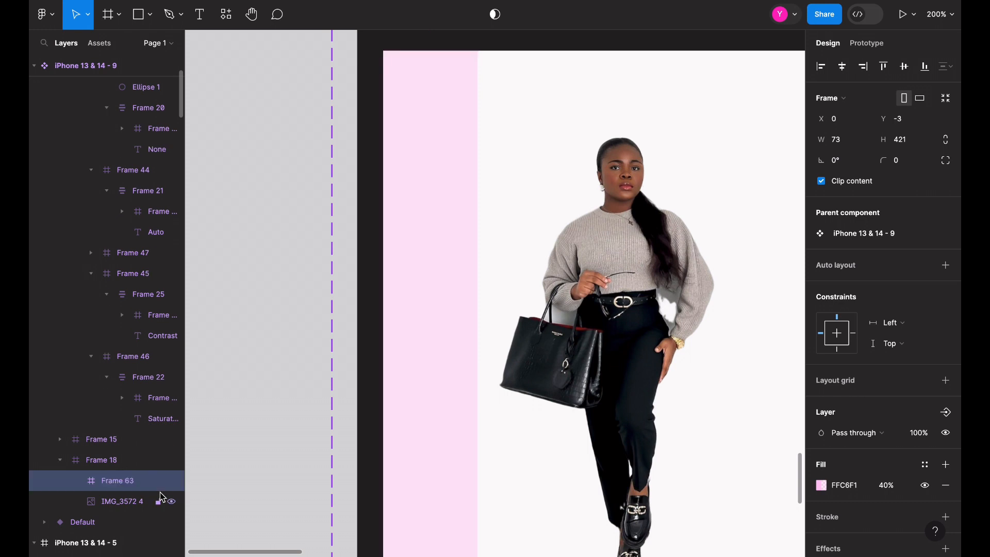
Step: Align the pink overlay's top edge with the top of the photo frame, reducing its height to 418
click(515, 412)
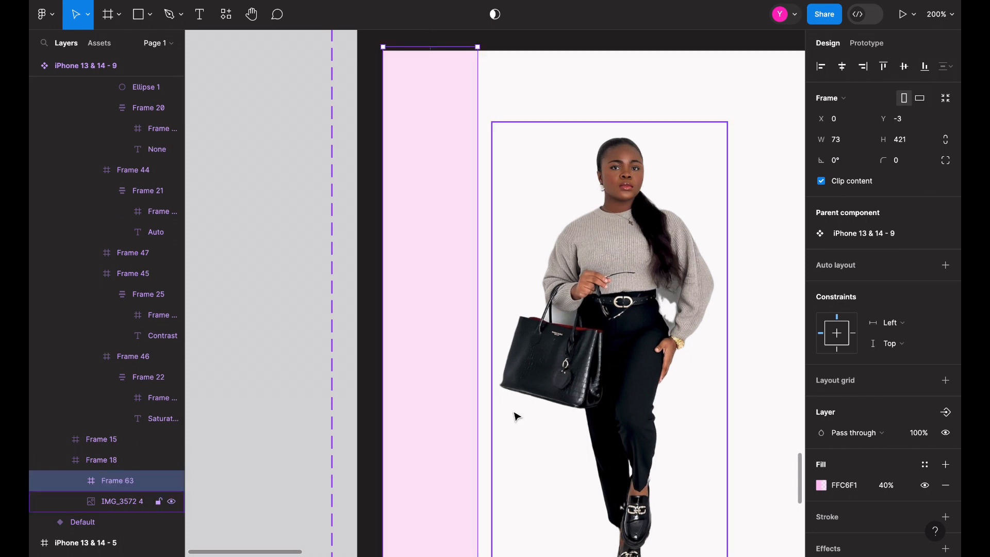
click(454, 102)
drag(444, 47, 444, 51)
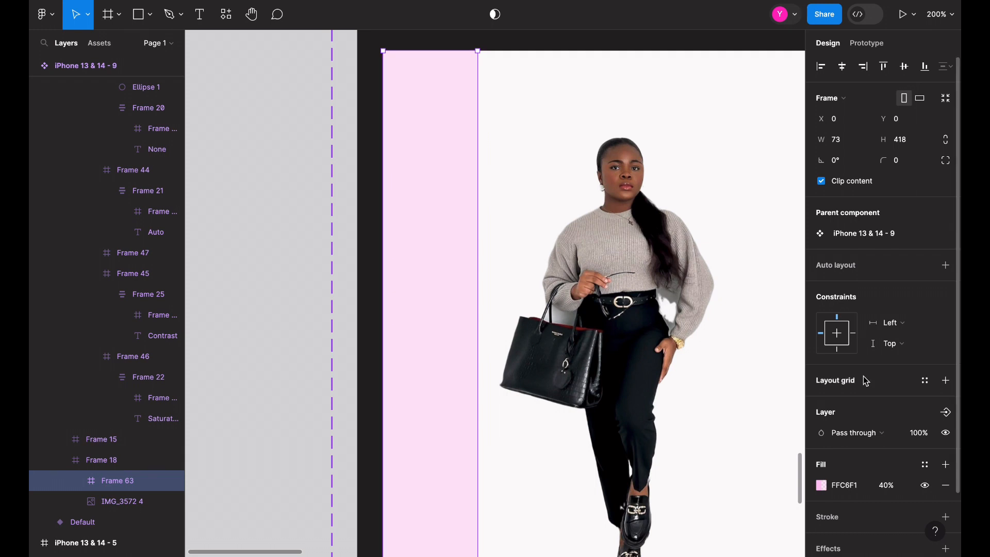
Step: Add a pink stroke of thickness 2 to only the right side of the overlay frame
scroll(866, 381, down, 2)
click(925, 445)
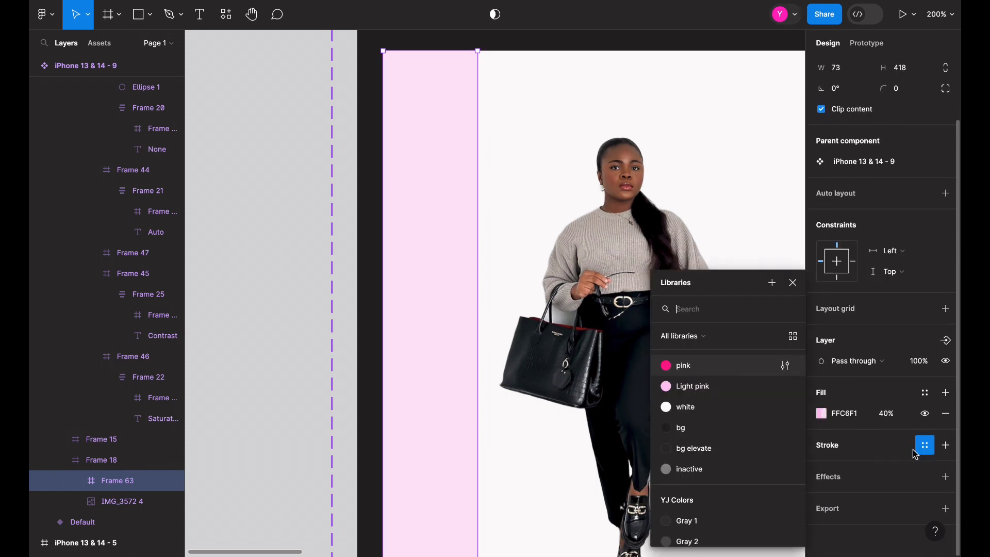
click(744, 367)
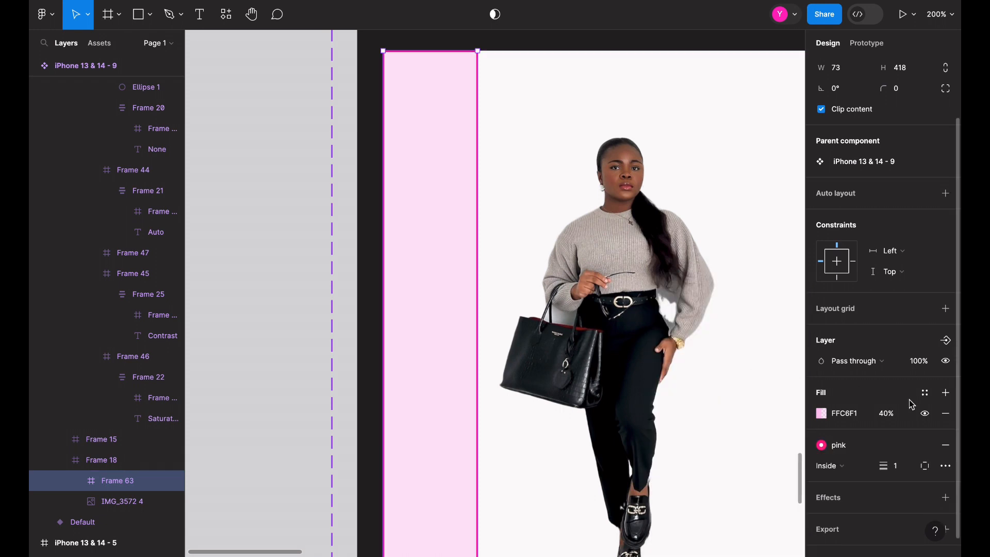
click(945, 463)
click(918, 511)
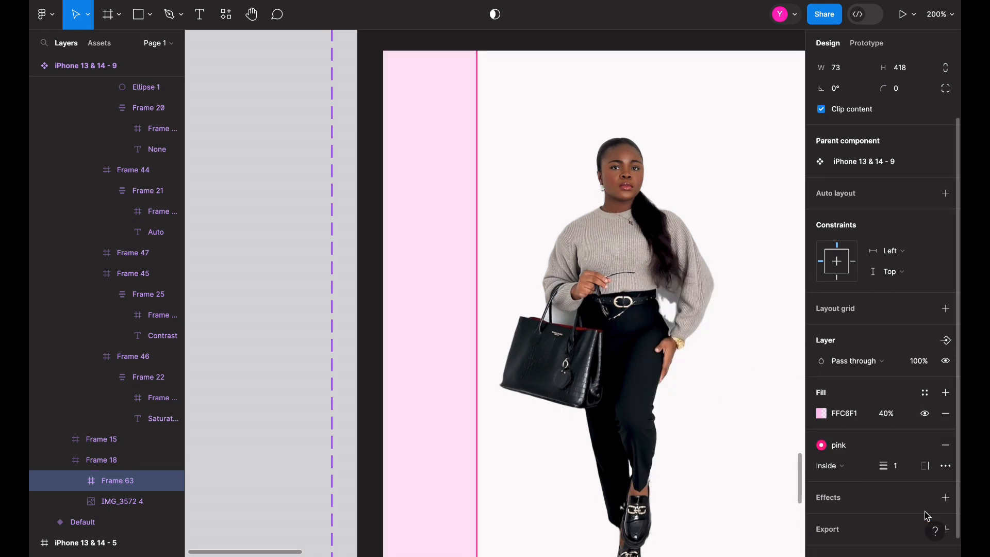
click(900, 469)
text(2)
key(Return)
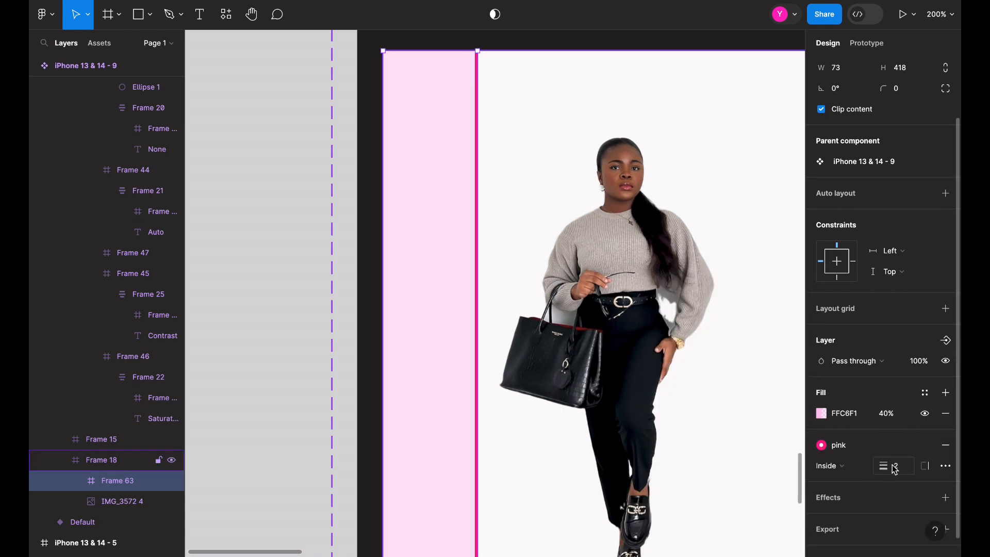
Step: Detach the overlay stroke's colour style and set the stroke opacity to 60%
click(927, 445)
click(895, 471)
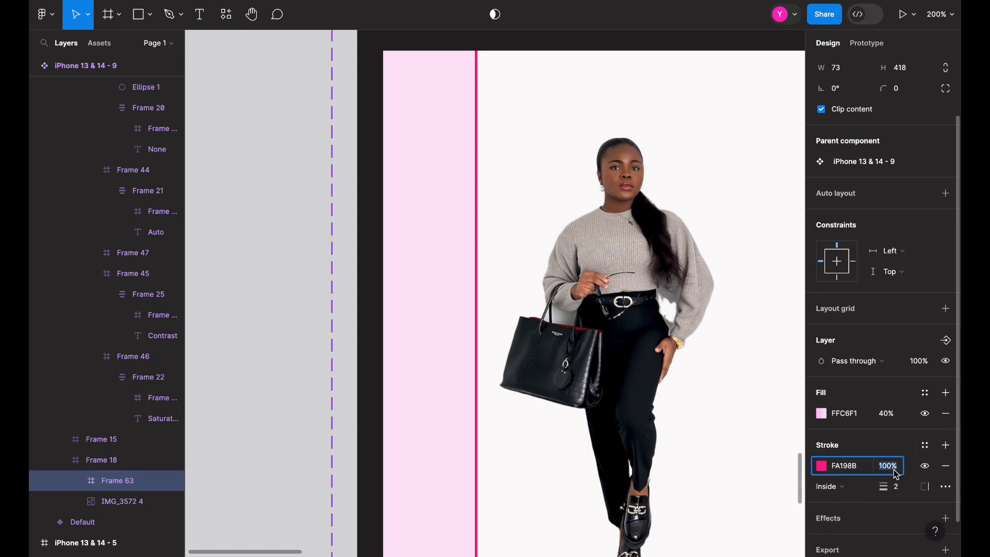
key(Return)
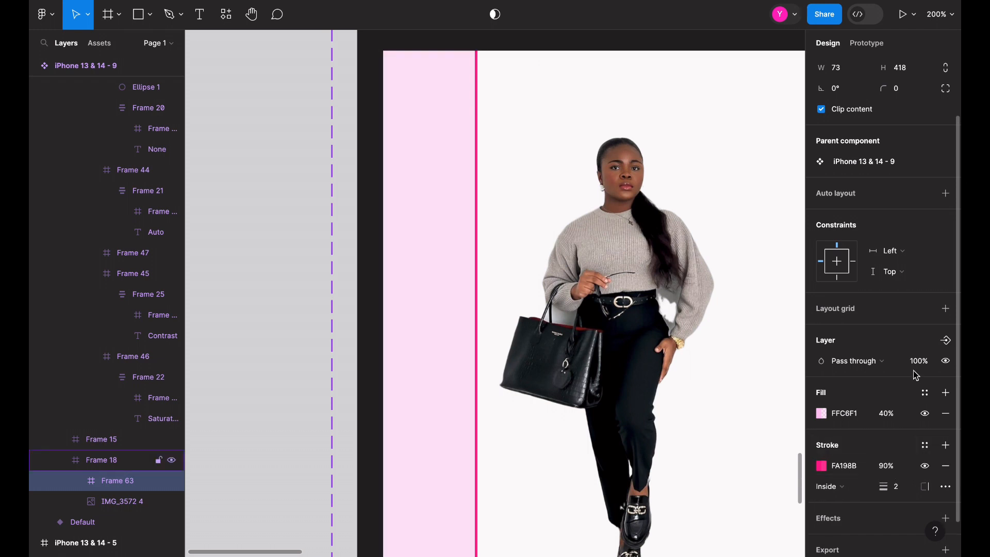
click(888, 467)
text(80)
key(Return)
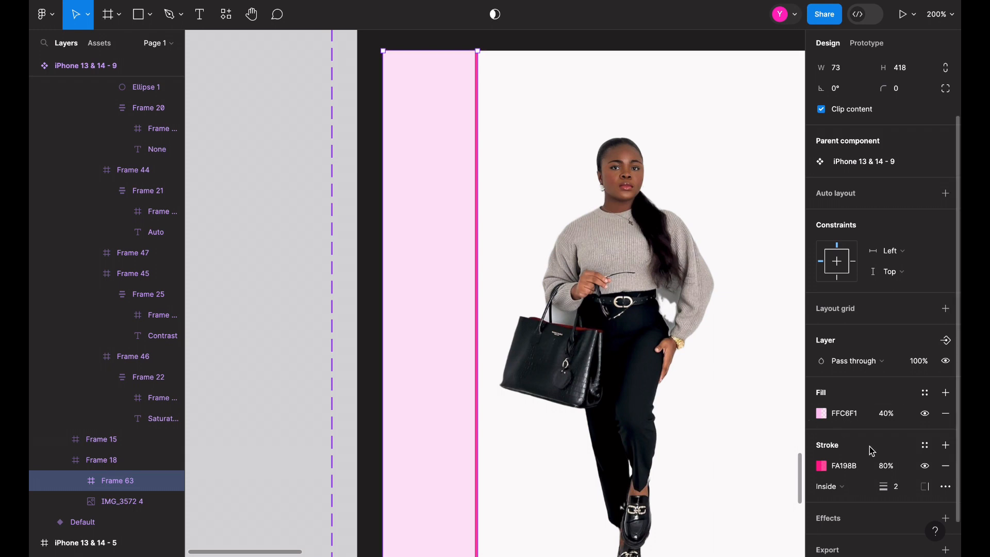
click(885, 465)
text(60)
key(Return)
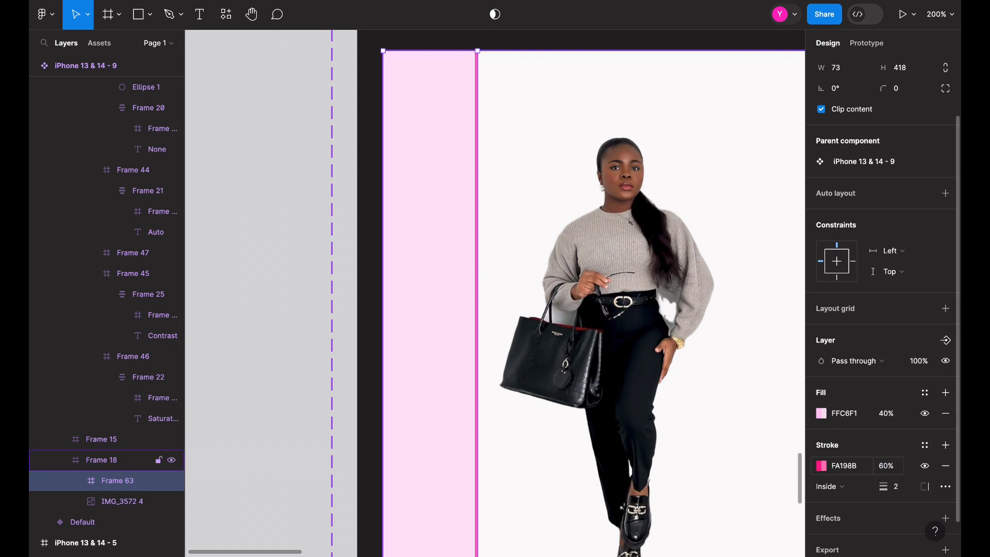
click(763, 442)
Step: Add a third variant and widen its pink overlay to 350 so that it covers the whole photo
key(super+minus)
scroll(763, 442, down, 2)
click(738, 298)
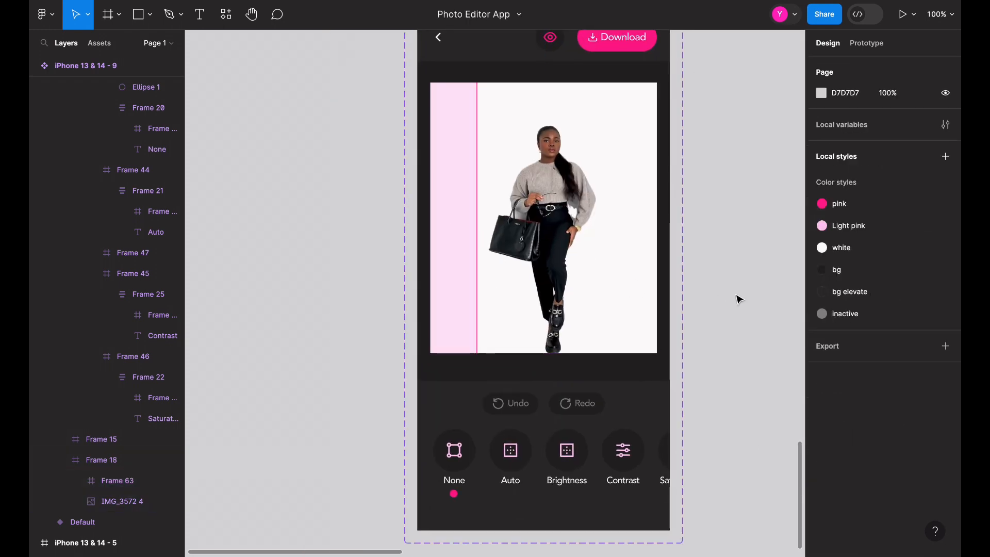
key(super+minus)
click(502, 149)
key(super+plus)
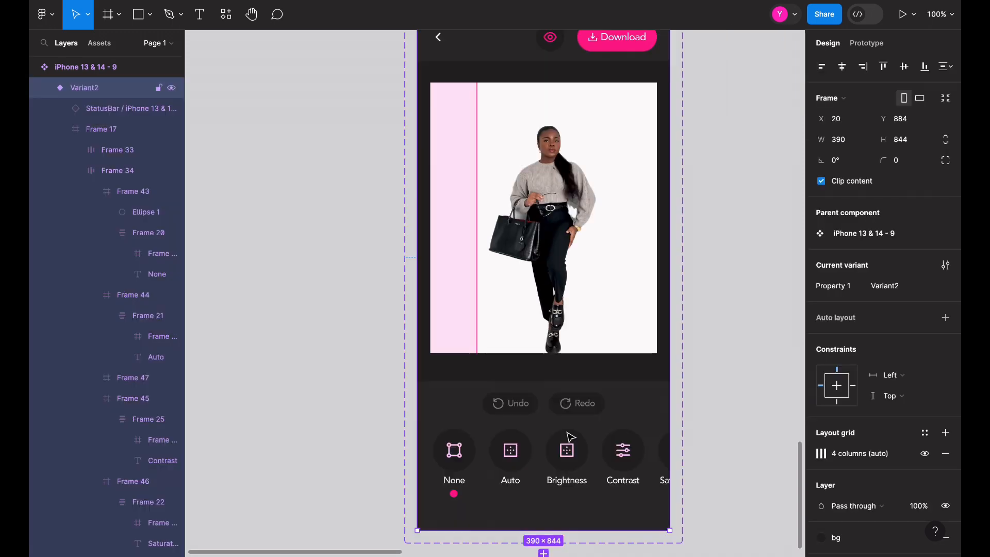
scroll(567, 433, down, 3)
click(536, 449)
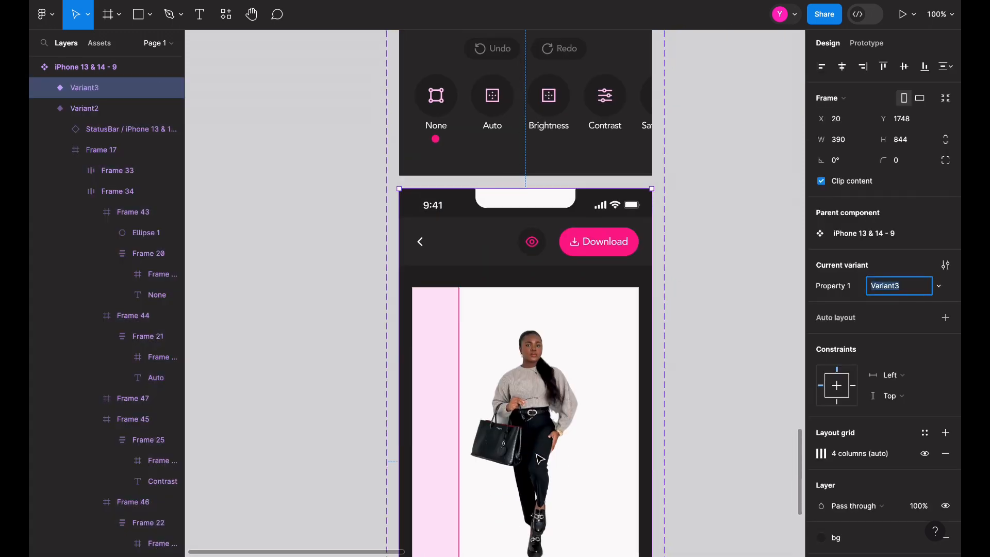
click(440, 306)
drag(458, 300, 639, 293)
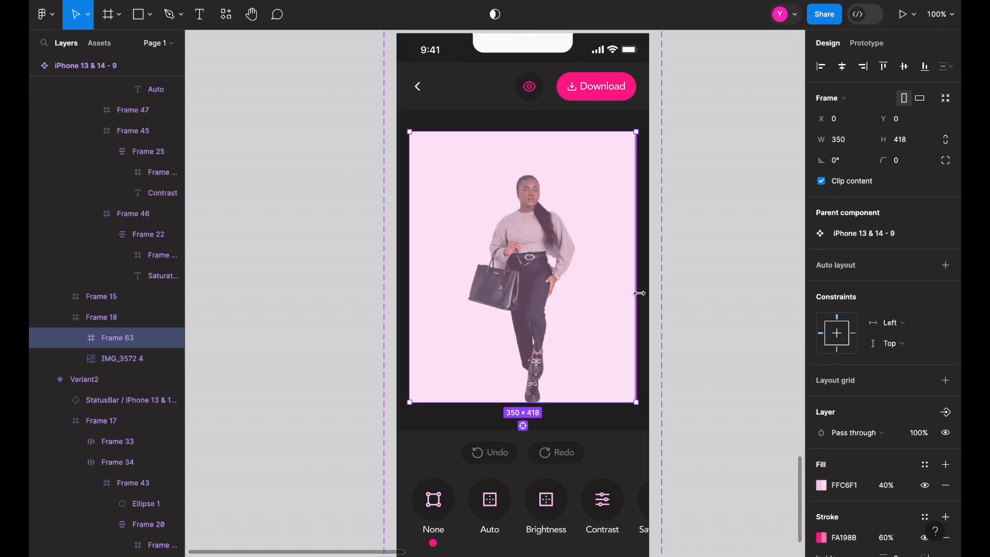
Step: Add a fourth variant and delete the pink overlay from its photo
scroll(680, 416, down, 3)
click(680, 415)
click(638, 390)
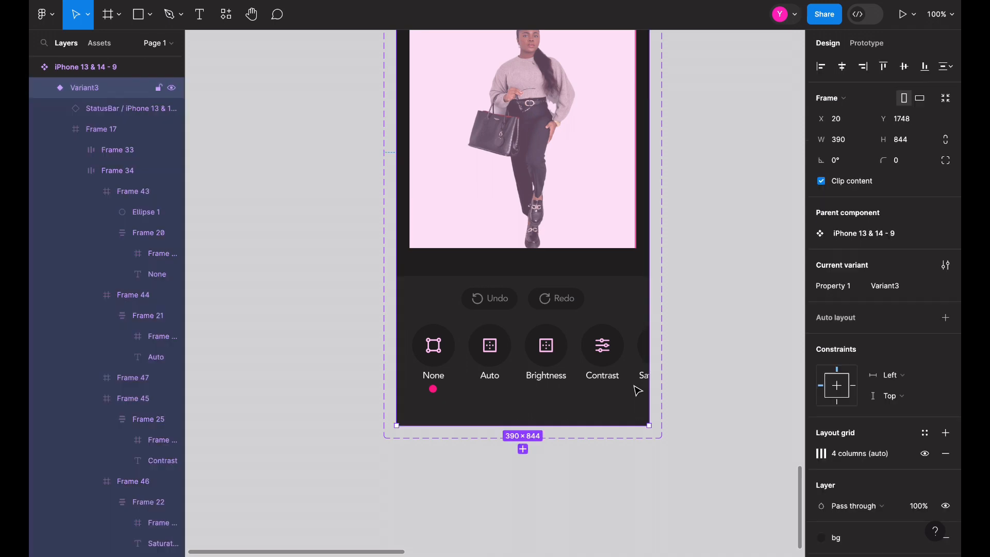
scroll(525, 453, down, 5)
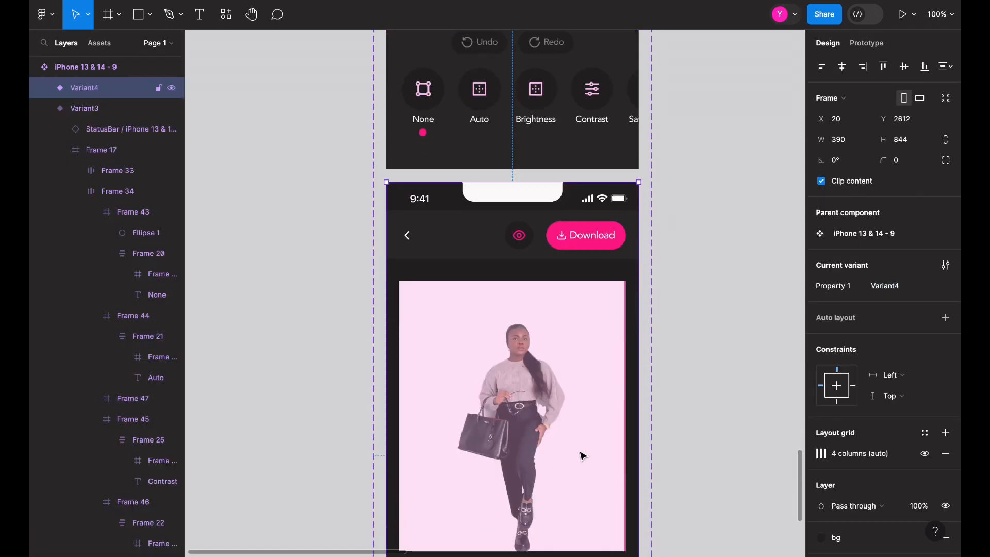
click(581, 456)
click(581, 456)
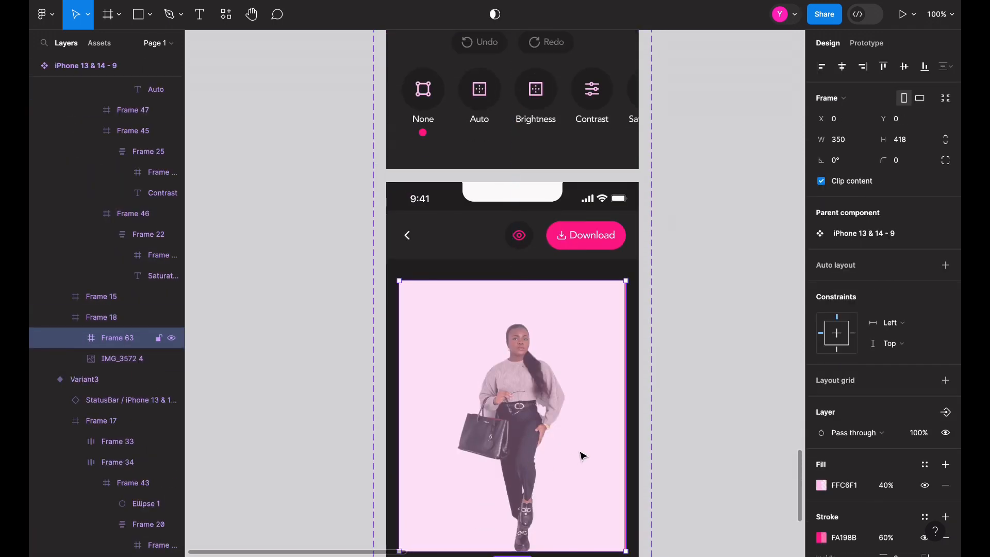
key(Delete)
Step: Copy the auto-adjusted photo from the iPhone 13 & 14 - 8 screen and replace the photo in the fourth variant with it
scroll(582, 456, down, 5)
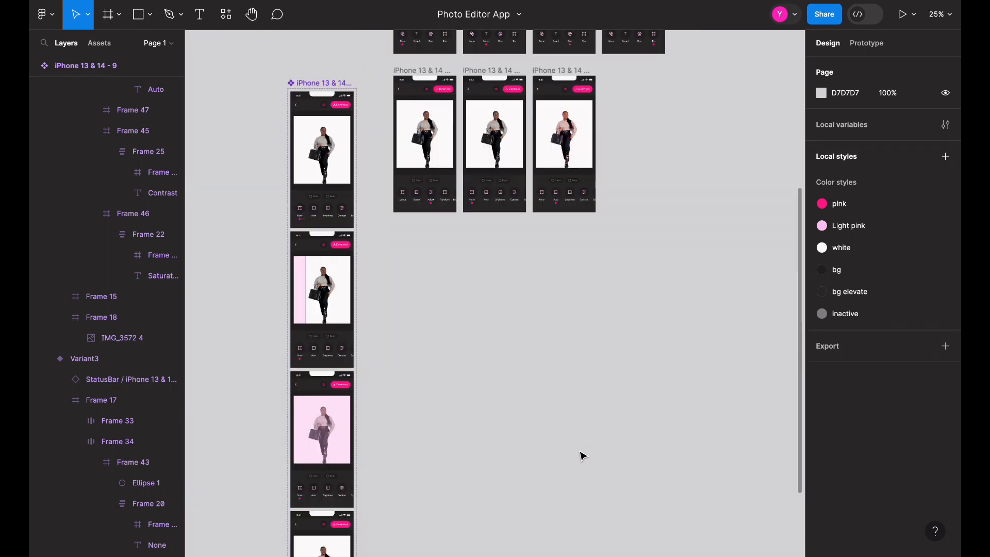
scroll(583, 132, up, 5)
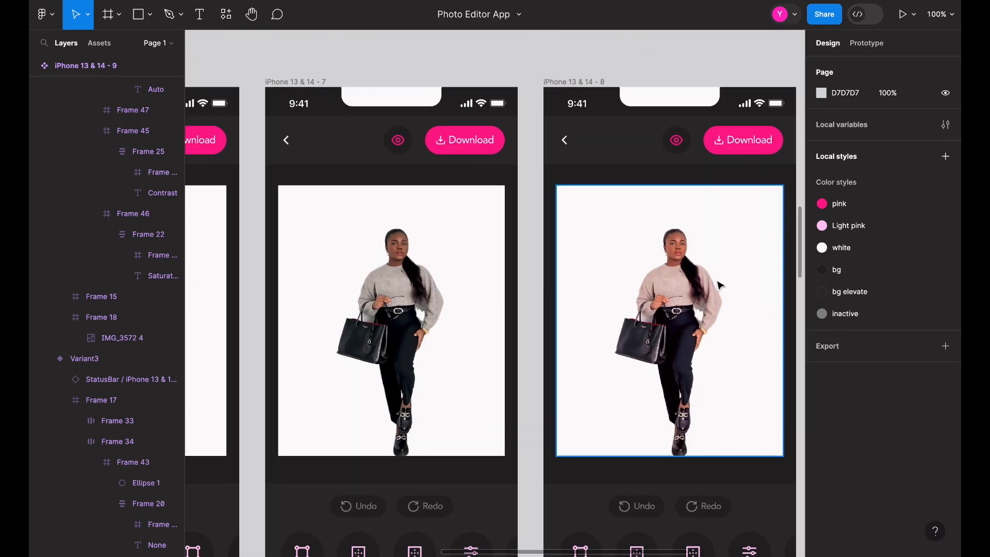
click(696, 303)
scroll(697, 302, down, 10)
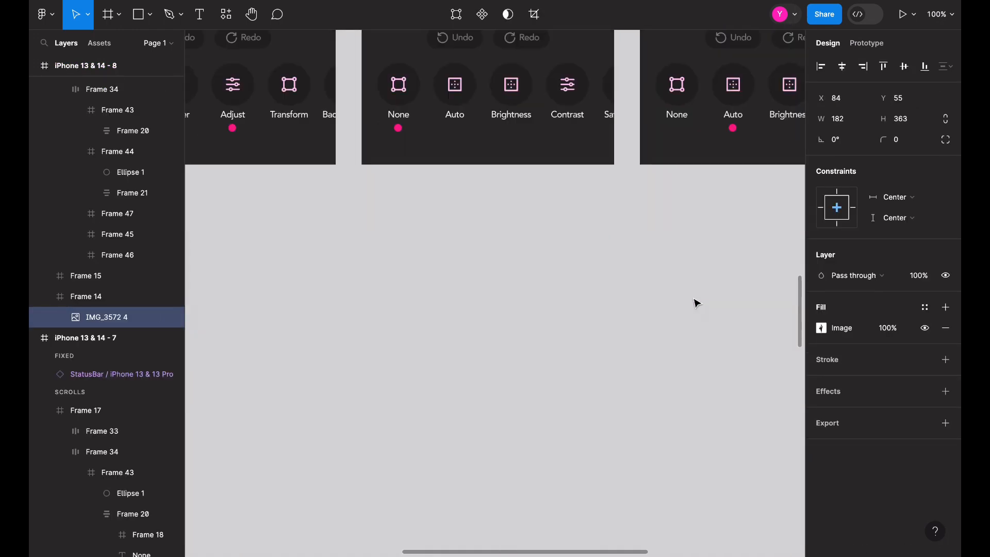
scroll(697, 303, left, 5)
scroll(697, 303, down, 2)
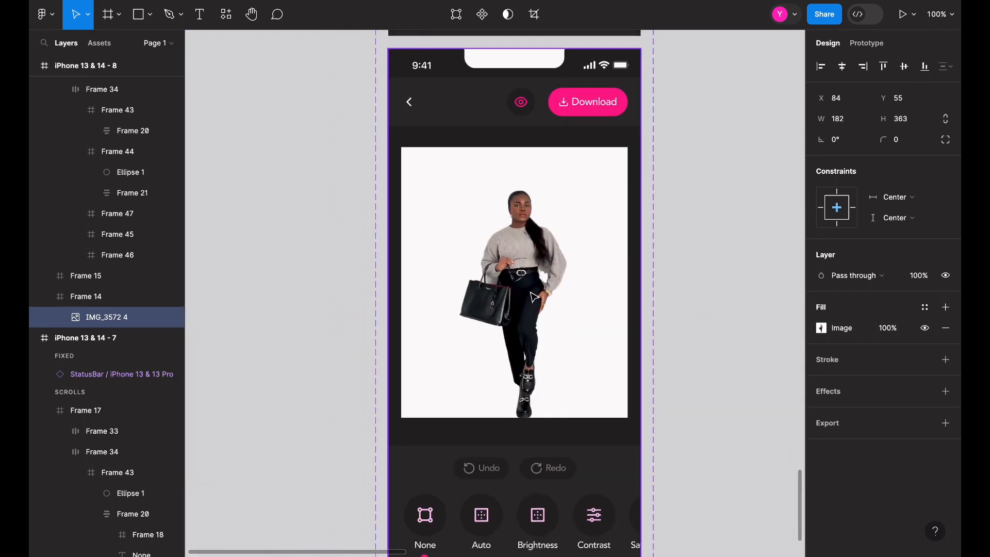
double_click(534, 296)
double_click(531, 293)
double_click(529, 291)
key(Escape)
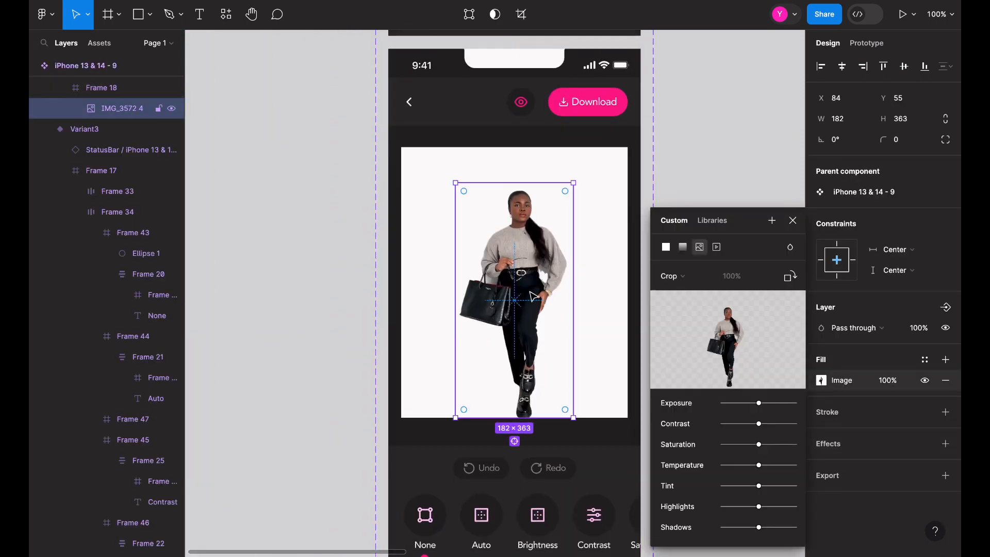
key(Escape)
click(774, 267)
scroll(774, 268, down, 8)
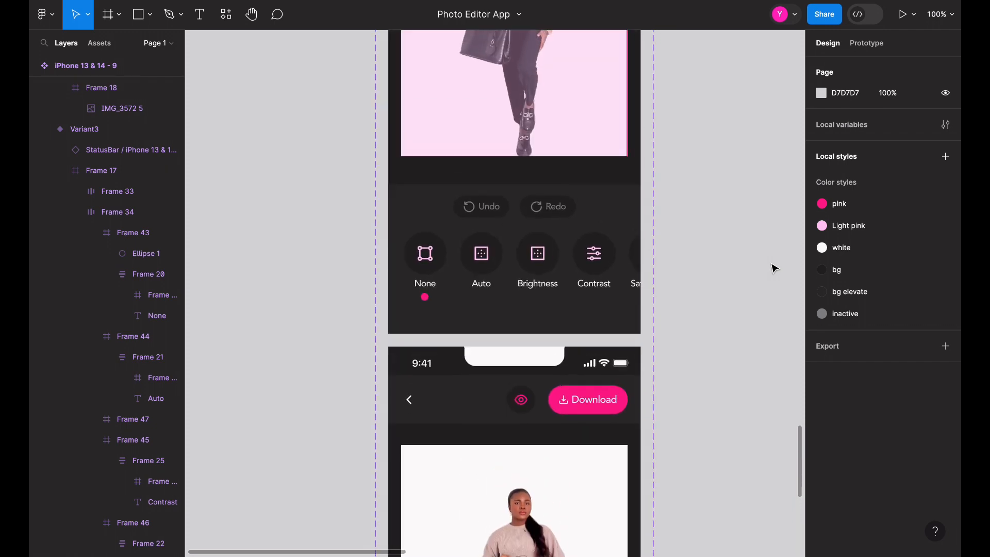
Step: Redirect the Auto option's connection in the default variant to Variant2, changing to it on click with Smart animate
scroll(774, 267, down, 4)
scroll(775, 267, up, 1)
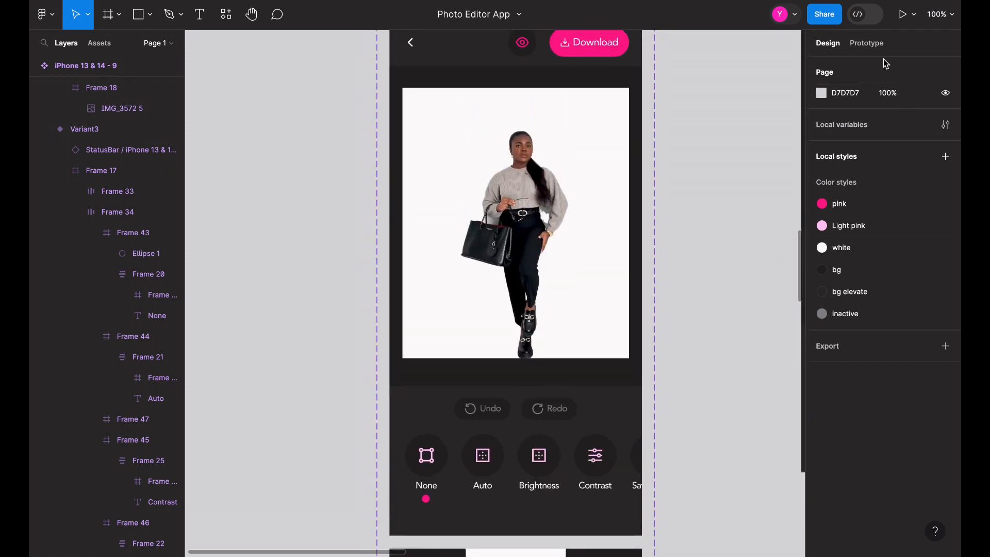
click(866, 43)
scroll(744, 168, down, 3)
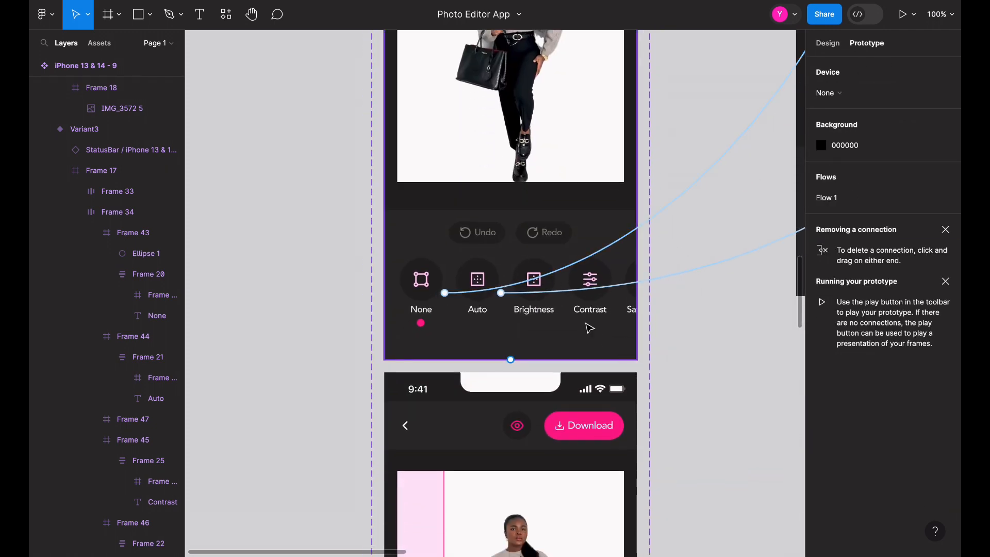
drag(501, 293, 531, 386)
scroll(534, 384, down, 2)
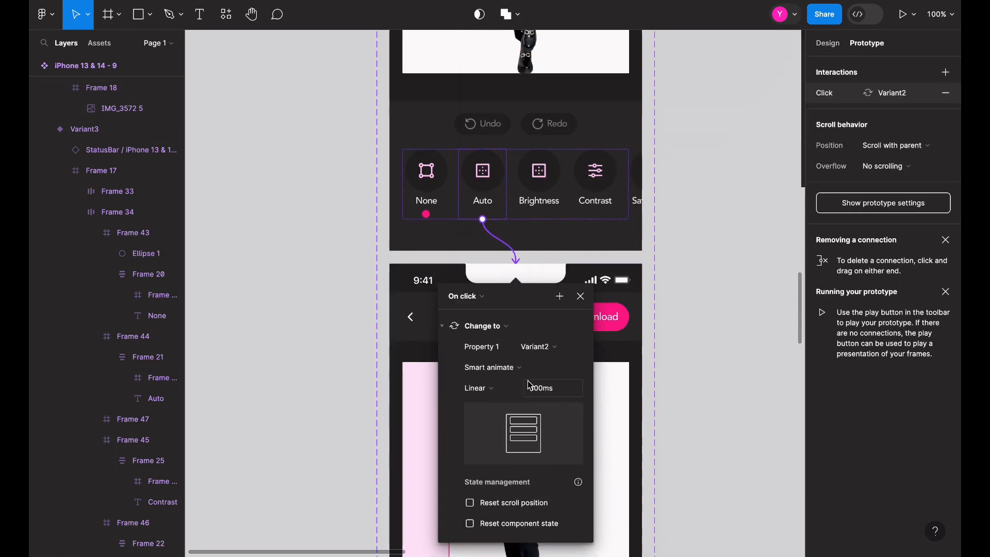
scroll(640, 340, down, 4)
scroll(559, 259, down, 1)
scroll(560, 258, up, 4)
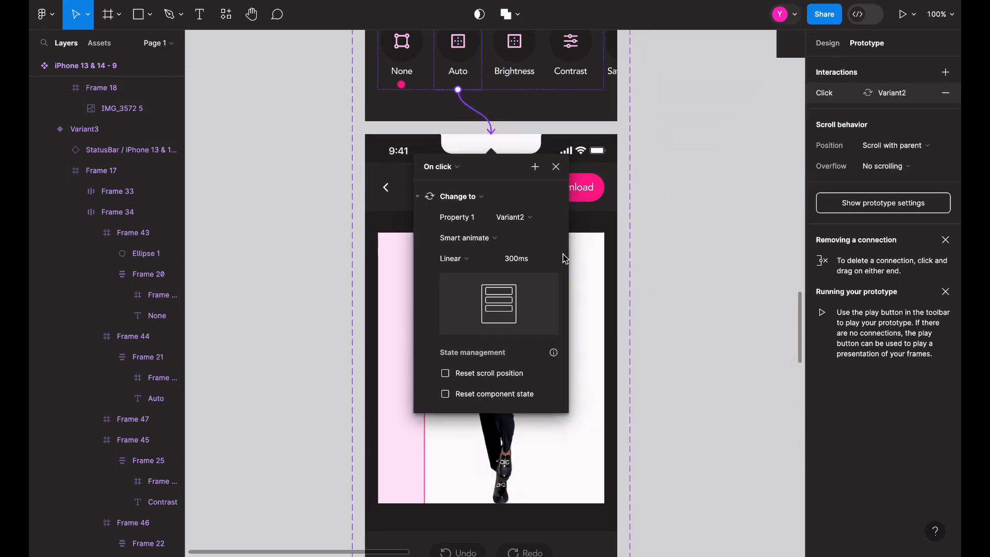
Step: Connect the second variant to Variant3 with an After delay trigger
click(594, 257)
scroll(594, 242, down, 4)
scroll(594, 232, down, 5)
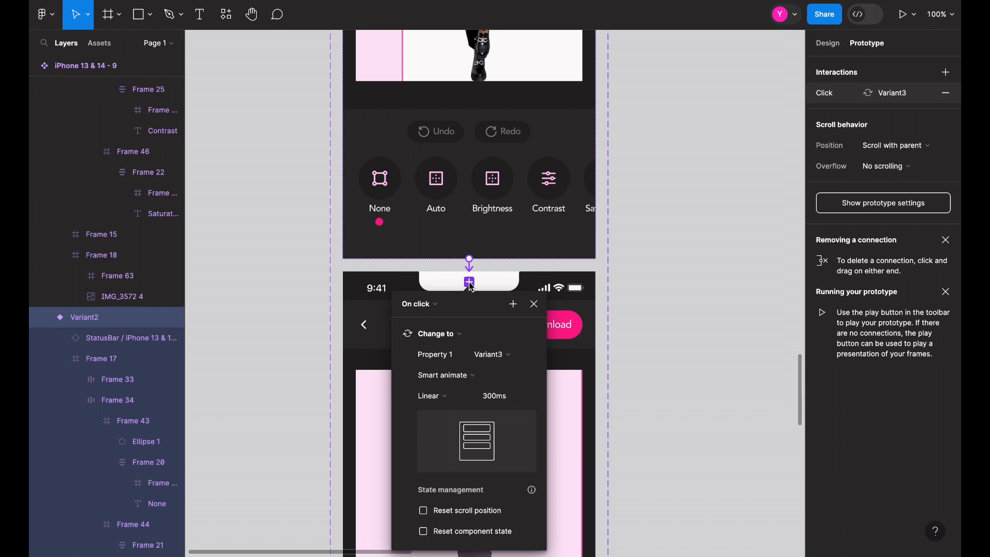
click(433, 304)
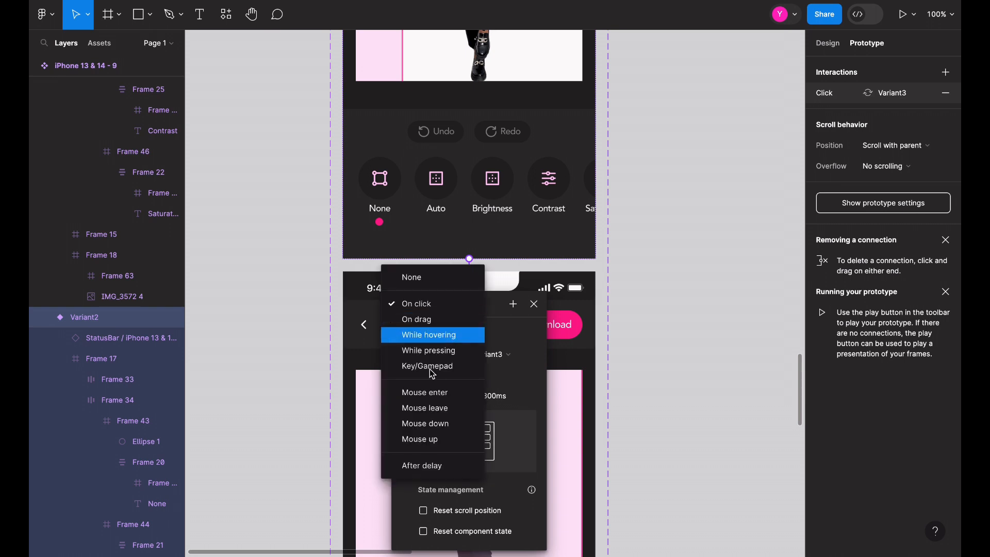
click(444, 466)
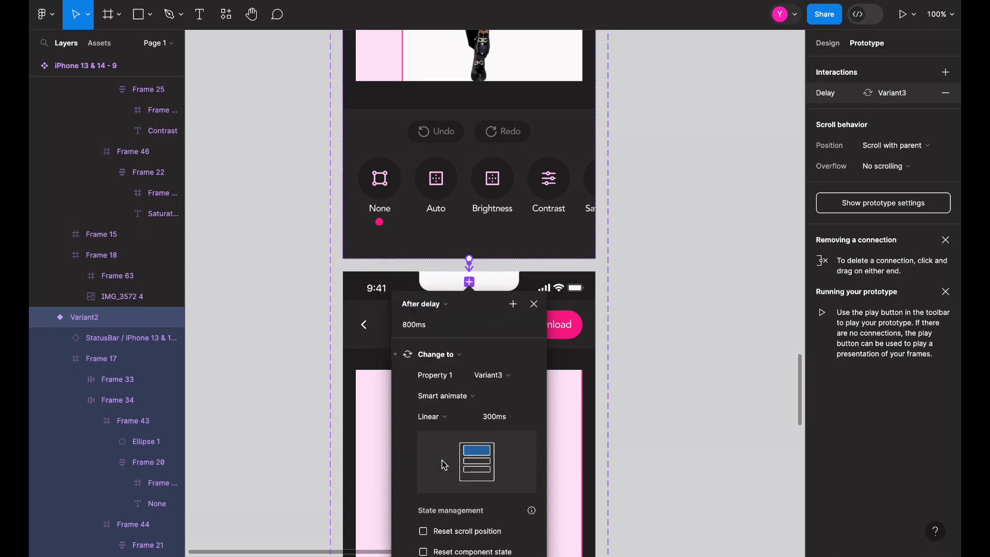
Step: Set the Variant2-to-Variant3 interaction's delay to 1200 ms and its animation duration to 1500 ms
click(436, 334)
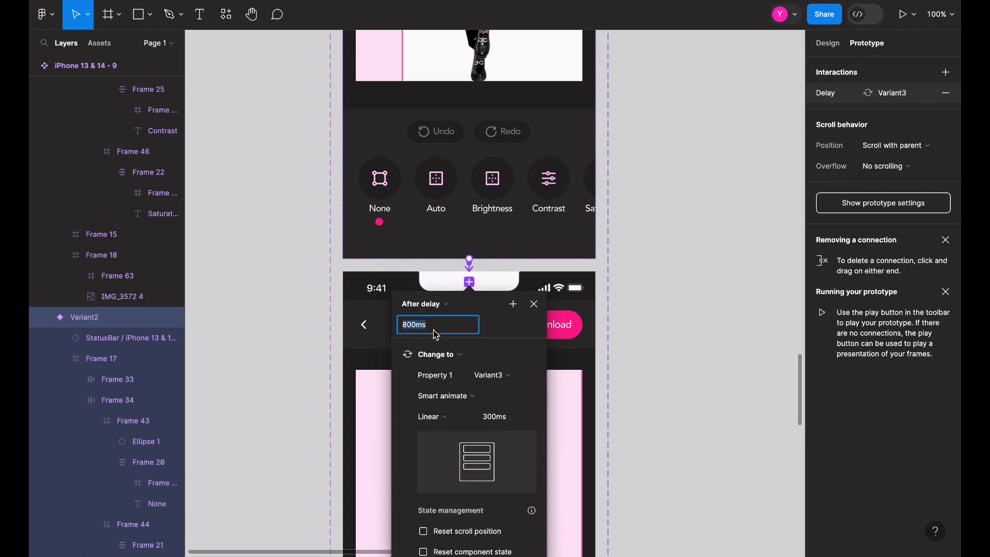
text(1200)
key(Return)
click(469, 262)
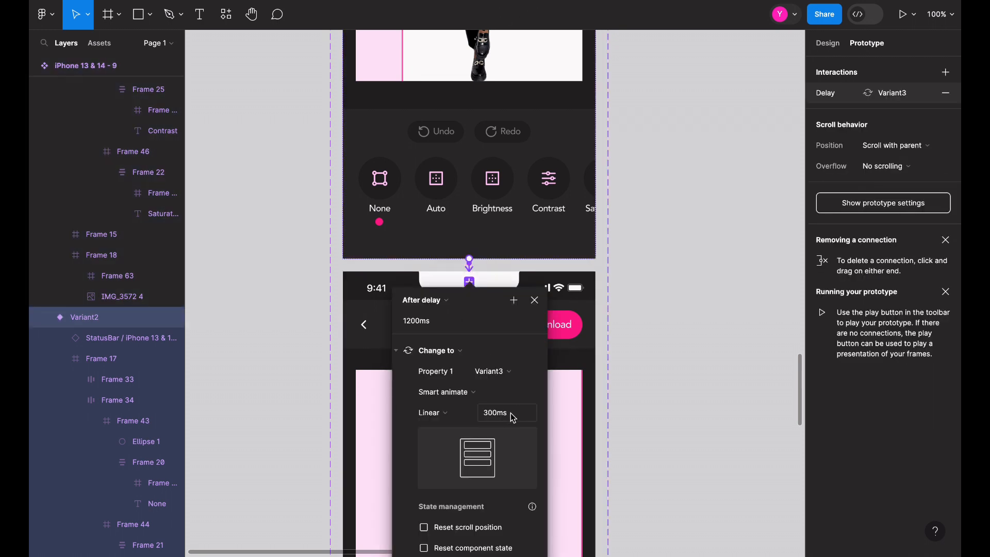
click(506, 415)
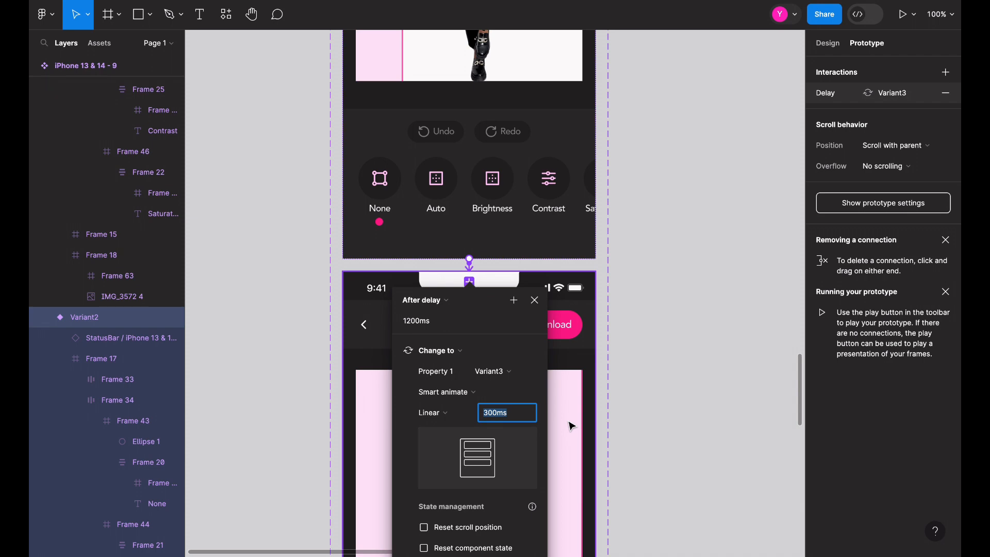
text(1500)
key(Return)
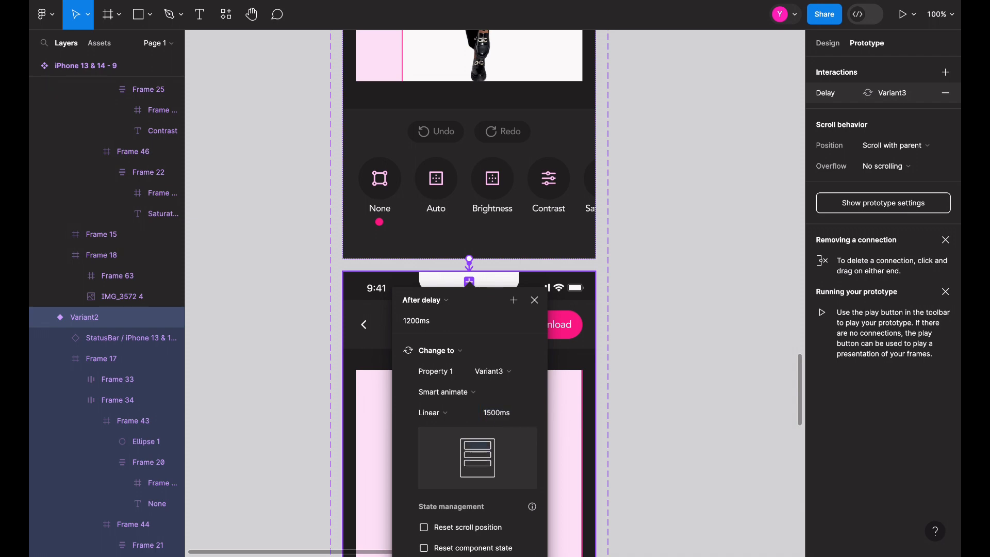
Step: Connect the third variant to Variant4 with an After delay trigger
scroll(672, 407, down, 10)
scroll(672, 407, down, 2)
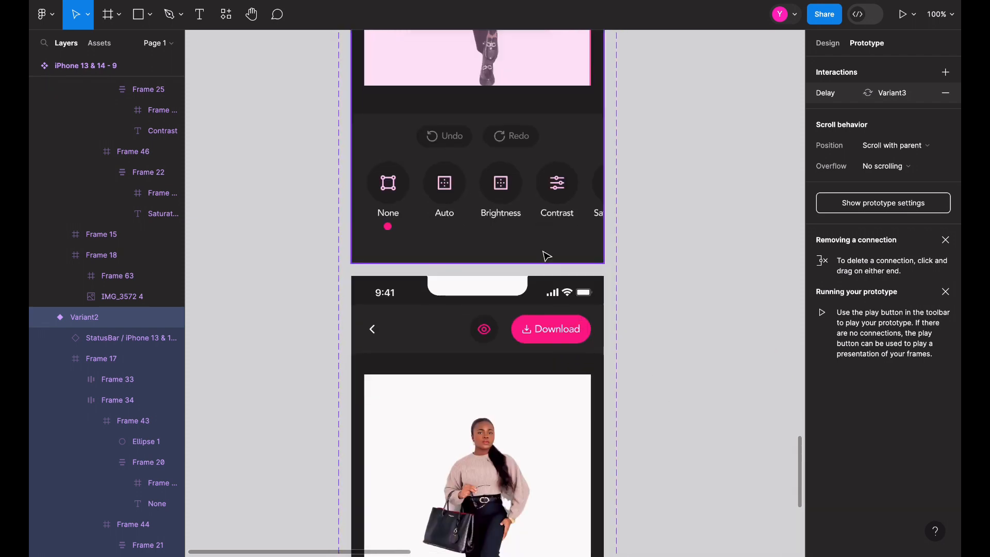
click(536, 259)
drag(482, 266, 477, 309)
click(428, 149)
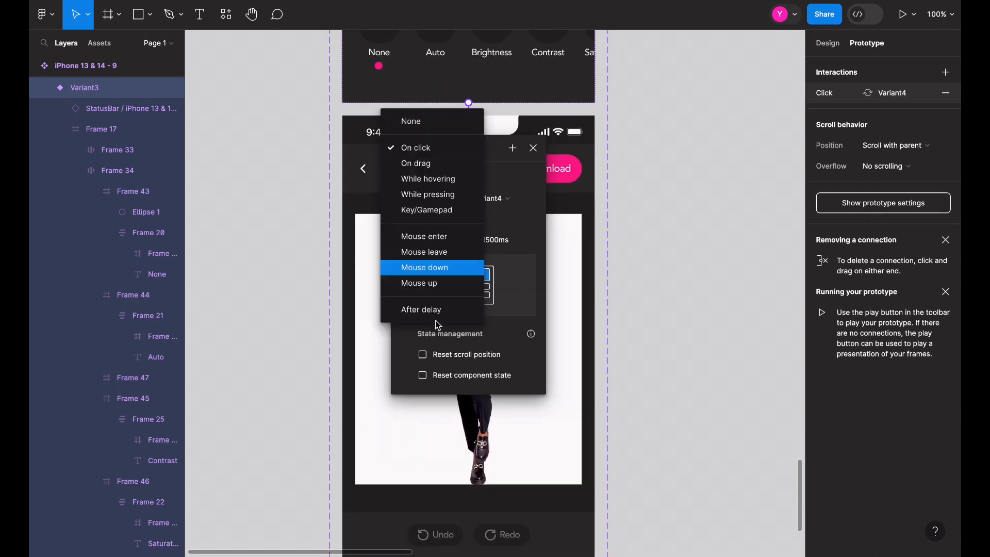
click(425, 310)
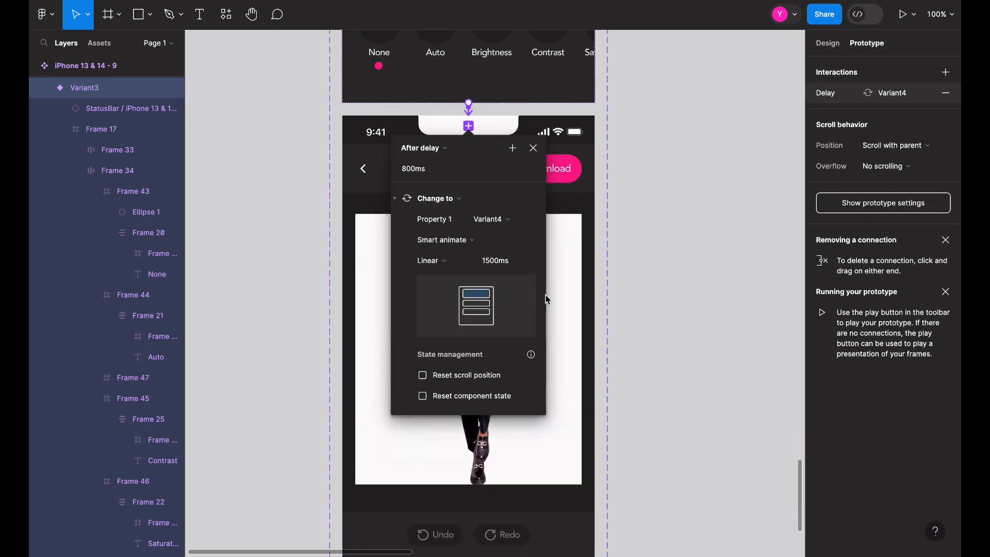
Step: Set the delay of the Variant3-to-Variant4 interaction to 1800 ms
click(420, 170)
scroll(620, 151, up, 3)
scroll(542, 126, up, 6)
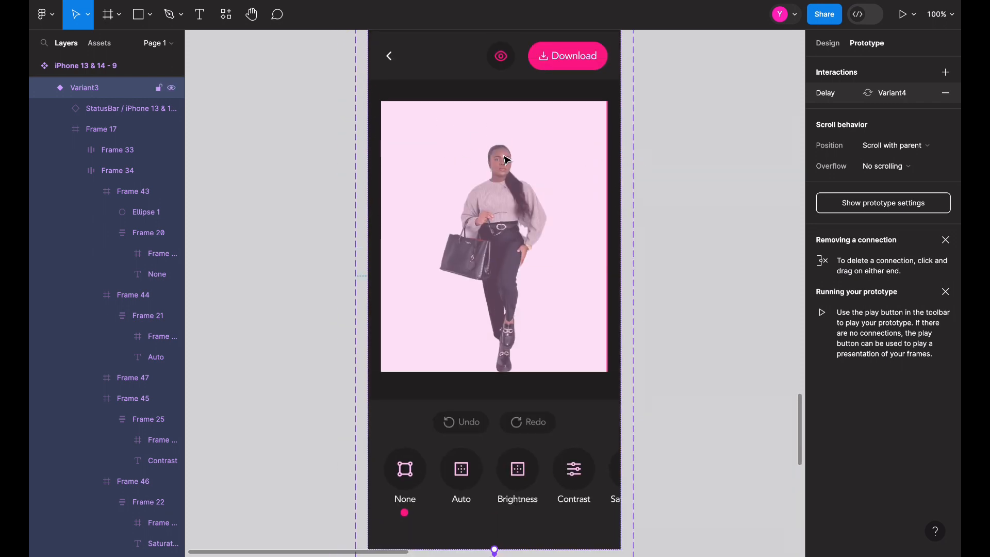
scroll(507, 160, down, 9)
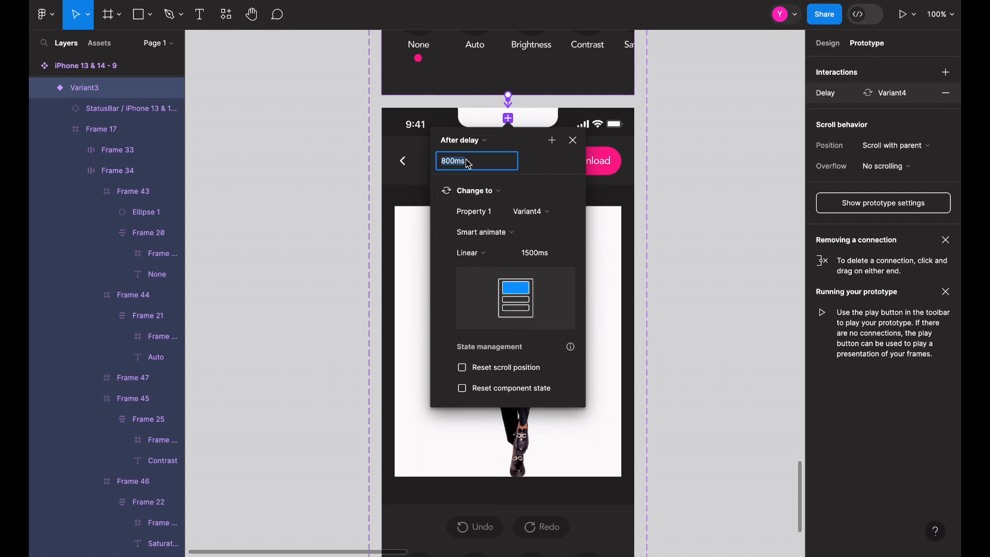
text(1800)
key(Return)
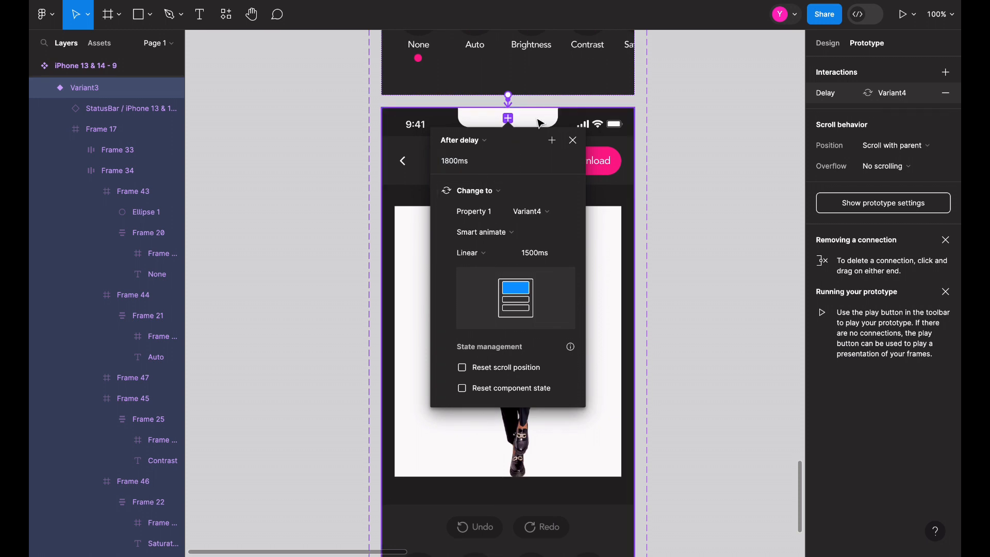
scroll(538, 123, up, 8)
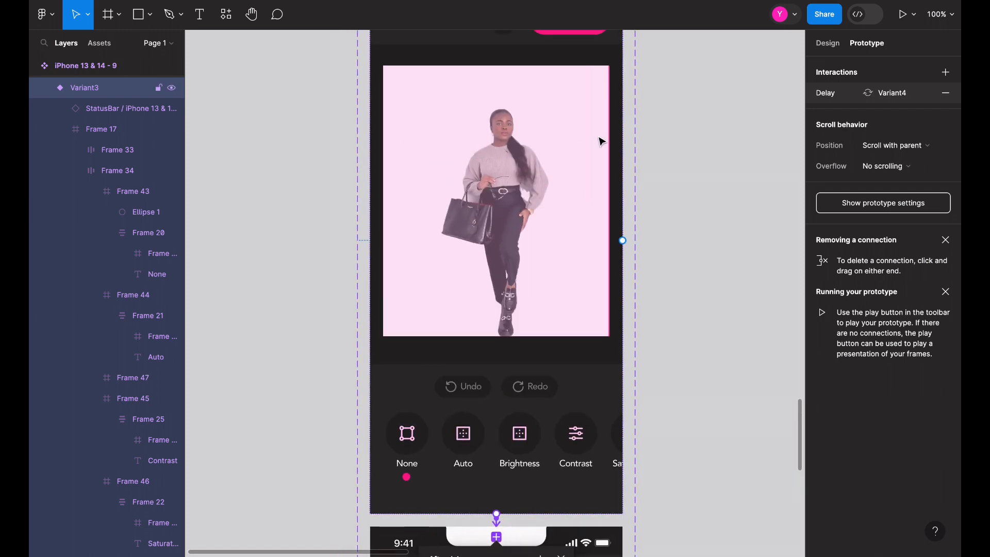
scroll(601, 141, down, 10)
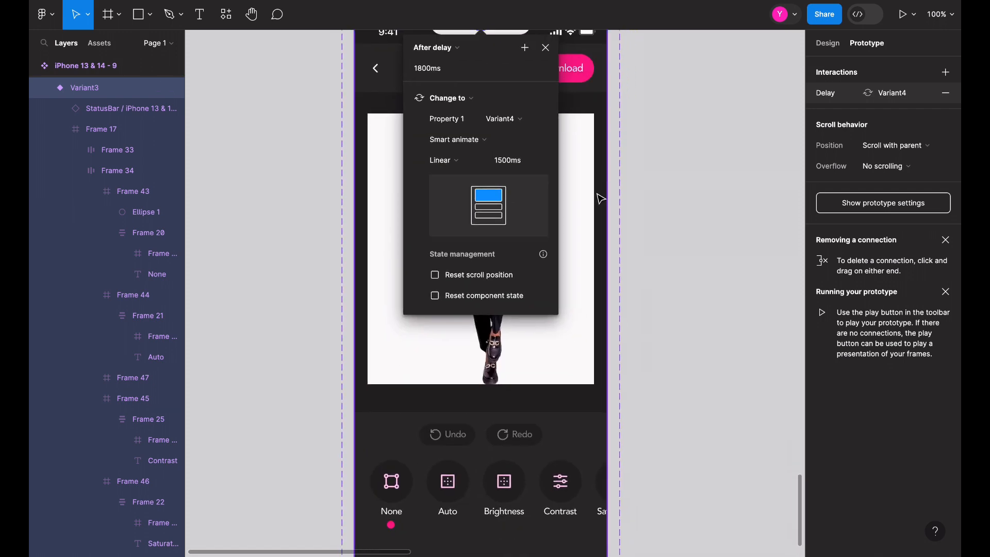
click(517, 160)
click(625, 133)
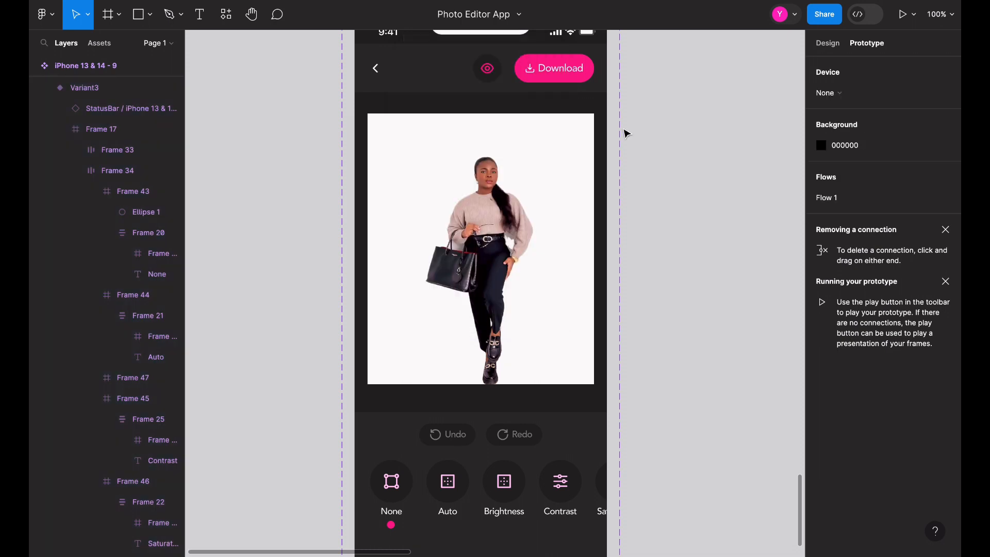
Step: Copy the component's default variant and replace the iPhone 13 & 14 - 7 screen with it
scroll(625, 133, up, 4)
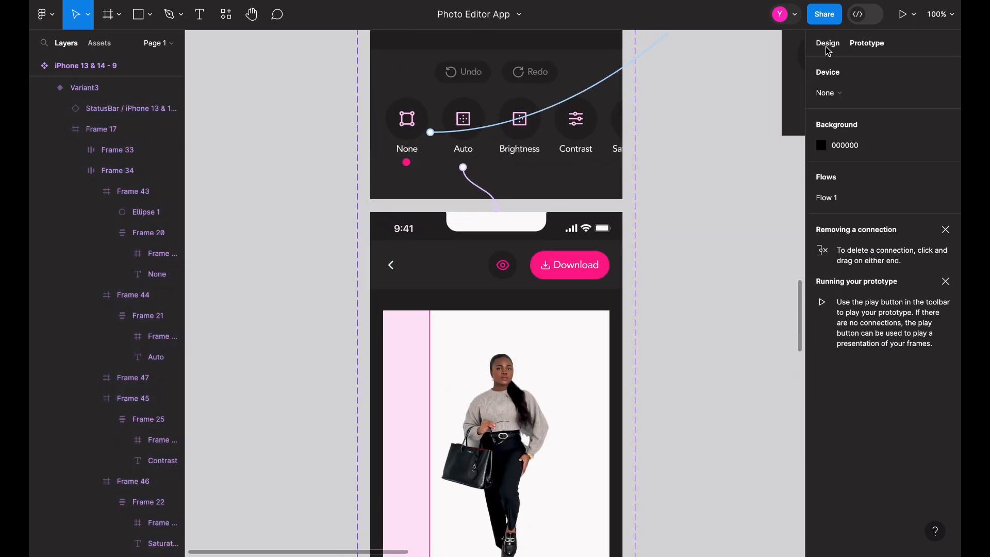
click(827, 44)
scroll(596, 190, up, 1)
click(412, 227)
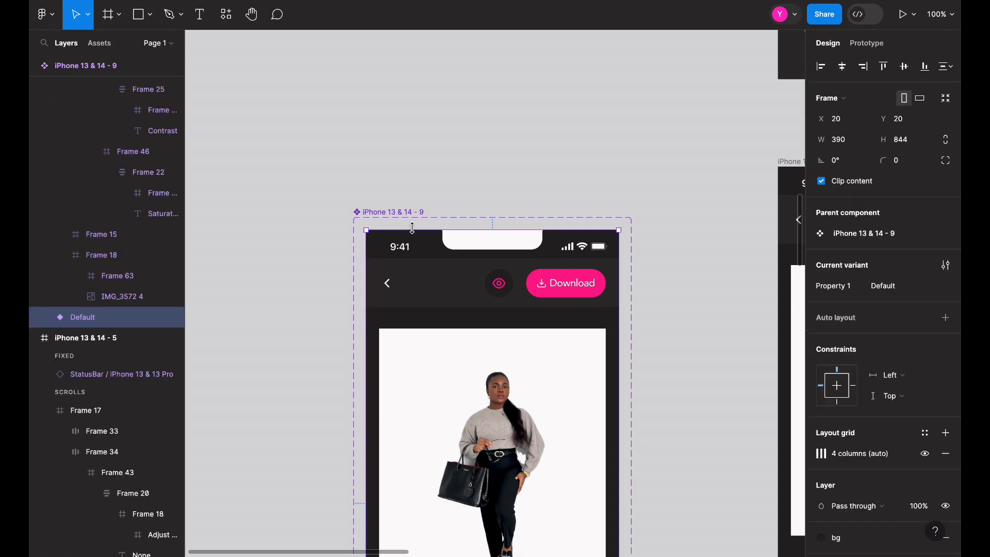
scroll(577, 245, down, 3)
key(minus)
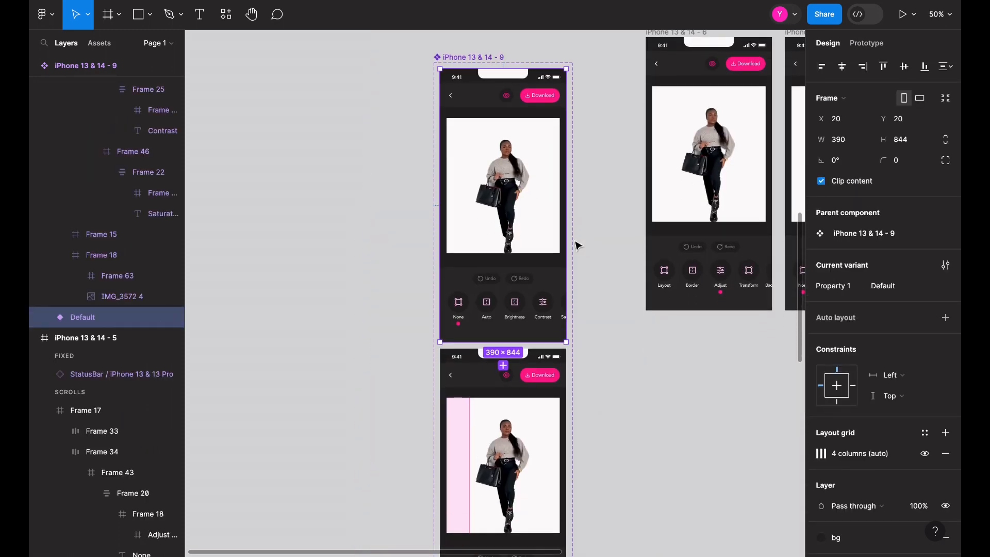
scroll(578, 245, right, 8)
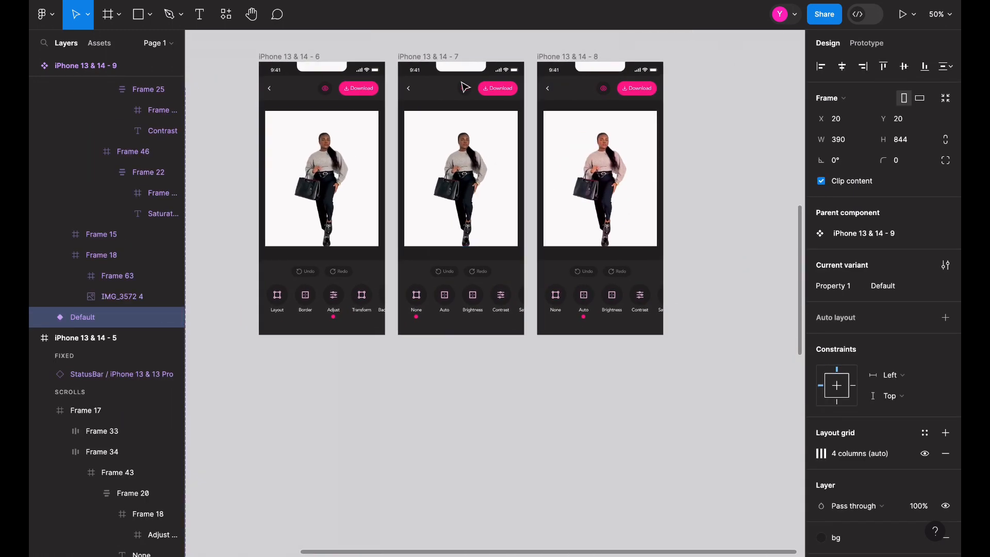
click(422, 59)
scroll(422, 60, left, 5)
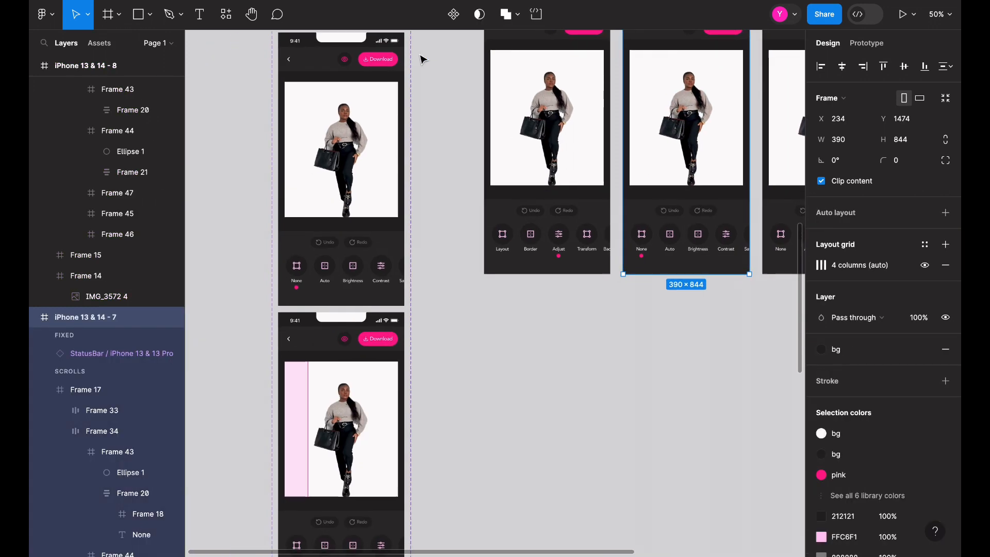
scroll(421, 60, down, 4)
scroll(423, 60, right, 4)
scroll(423, 60, up, 3)
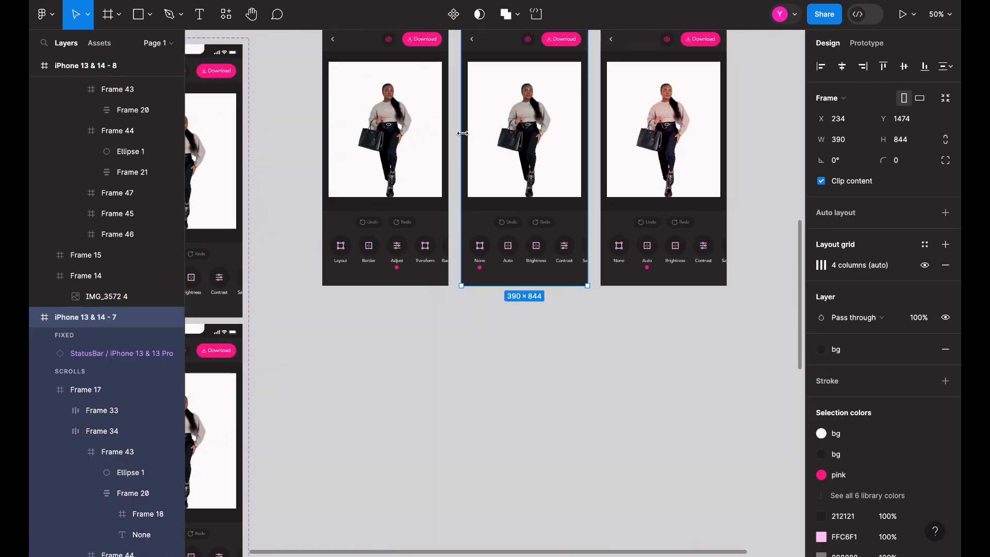
key(super+shift+r)
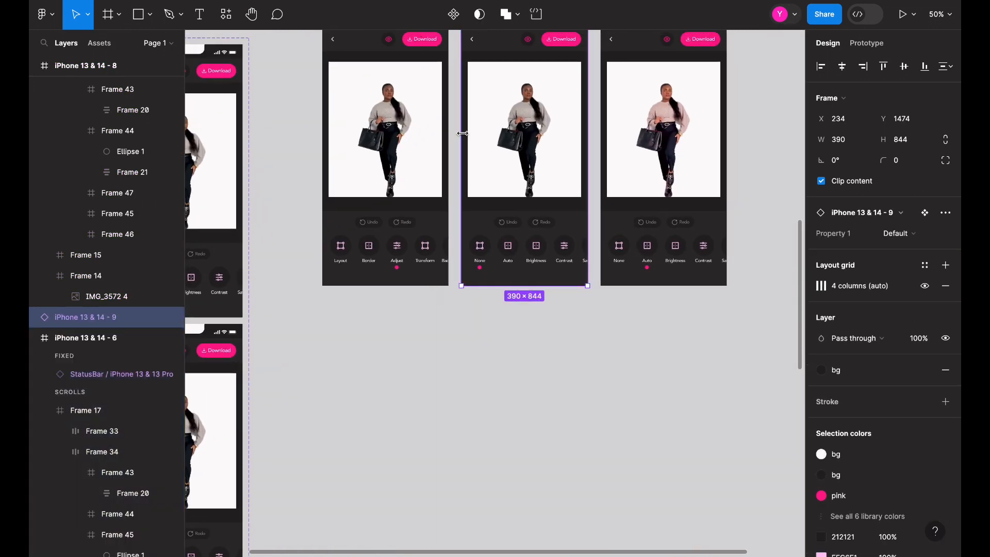
Step: Copy the pink dot under Auto on the adjacent iPhone screen and replace the None dot with it under Auto in the component's second variant
super+click(648, 268)
scroll(653, 272, left, 5)
scroll(653, 273, down, 3)
key(super+plus)
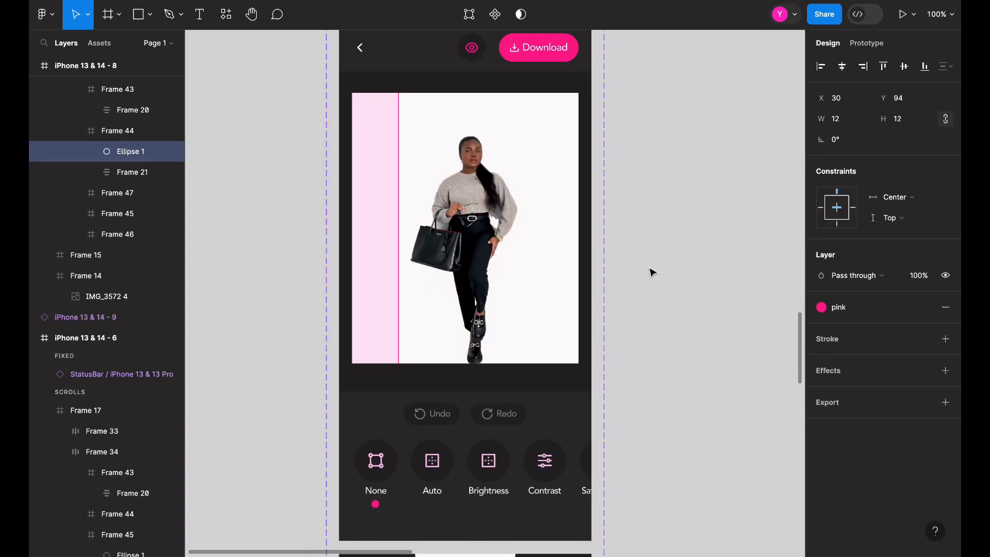
scroll(653, 272, down, 3)
scroll(653, 272, left, 1)
super+click(412, 349)
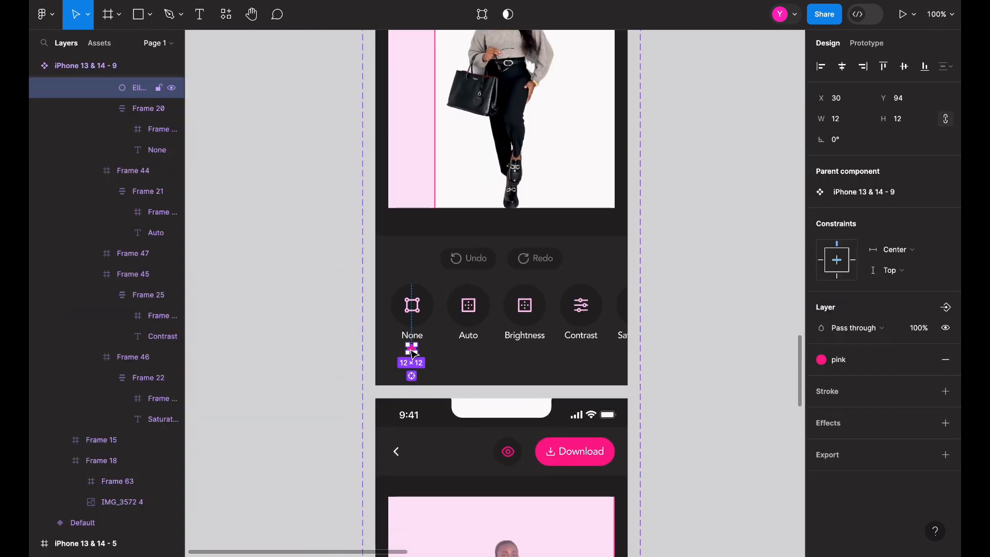
key(Escape)
click(475, 342)
click(475, 342)
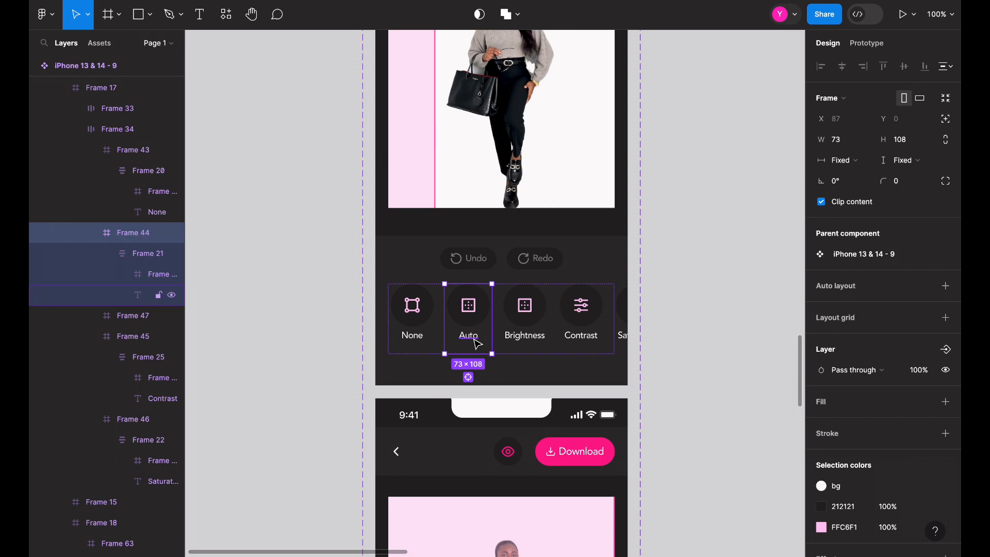
key(super+v)
Step: Delete the pink dot under None in Variant3 and paste it under Auto
scroll(482, 397, down, 10)
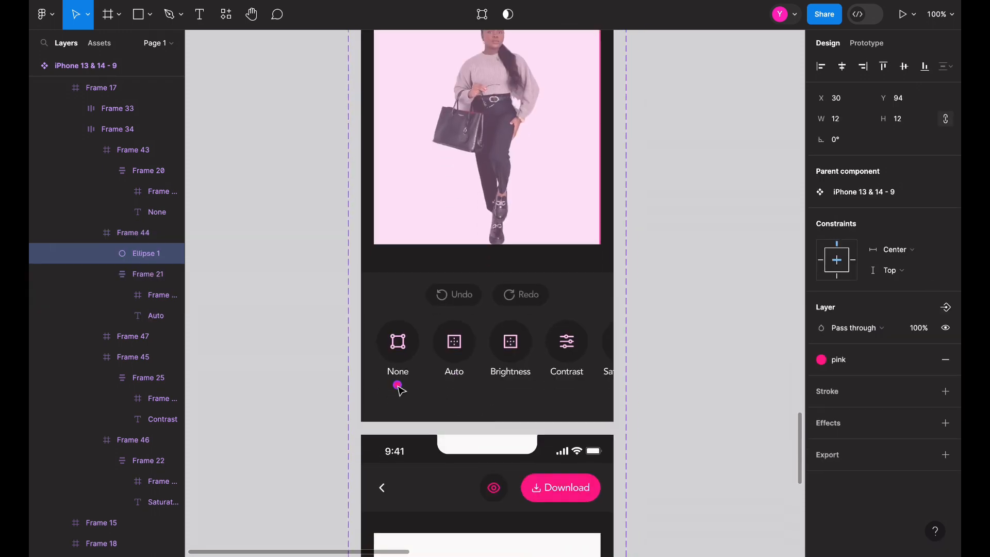
key(Delete)
click(454, 382)
click(454, 383)
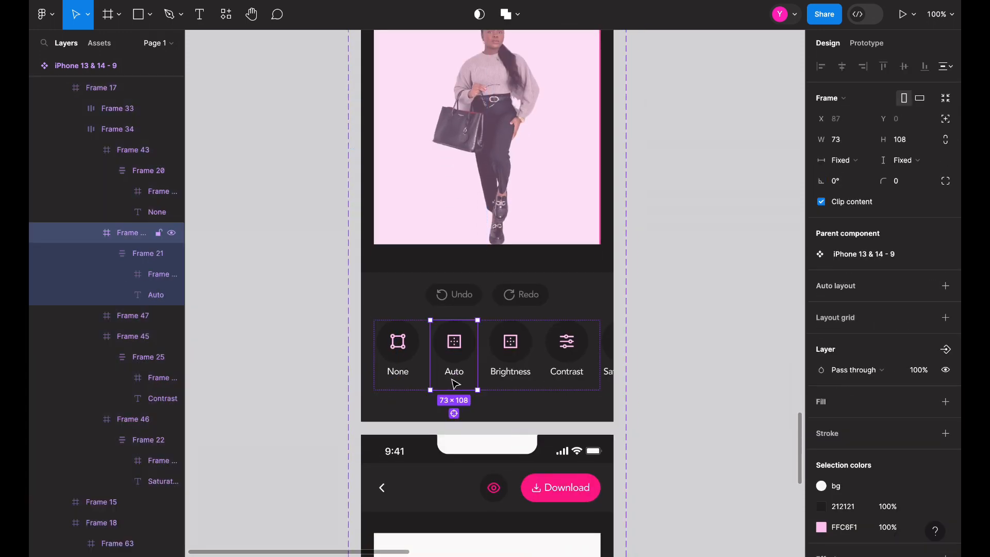
key(super+v)
Step: Paste the pink dot under Auto in Variant4 and delete the one under None
scroll(458, 392, down, 10)
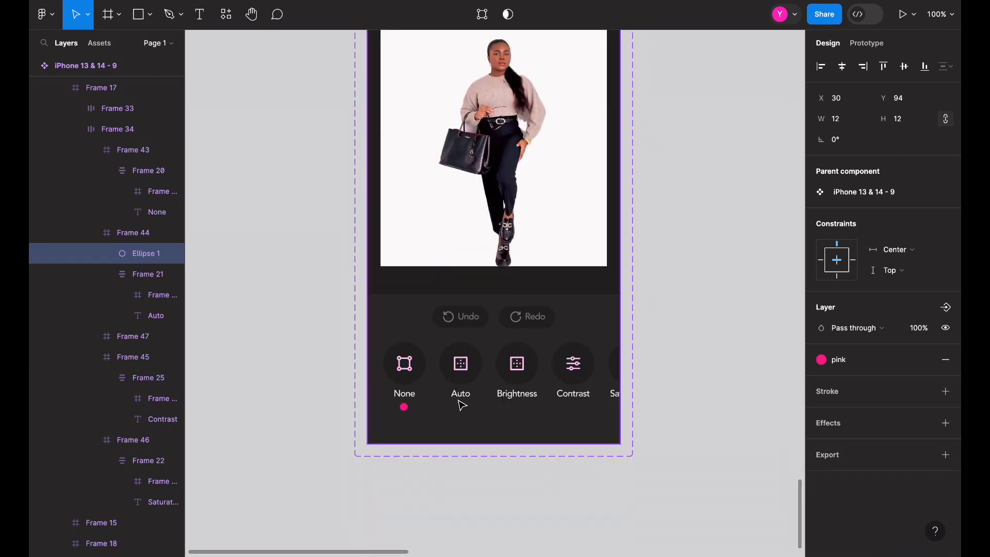
click(459, 403)
click(459, 403)
key(super+v)
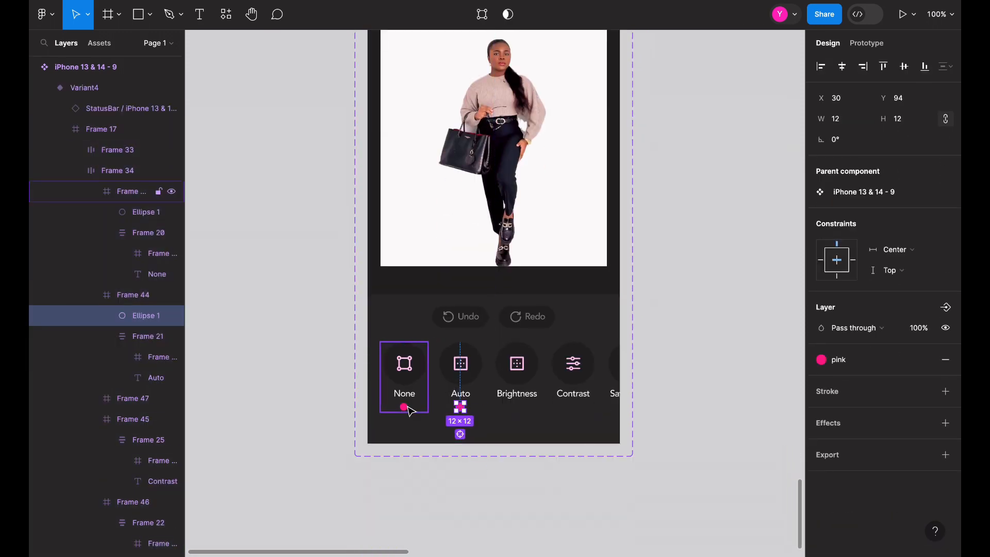
click(407, 408)
key(Delete)
Step: Set the opacity of Variant3's adjustment tools row to 50%
scroll(408, 410, down, 3)
scroll(412, 408, up, 2)
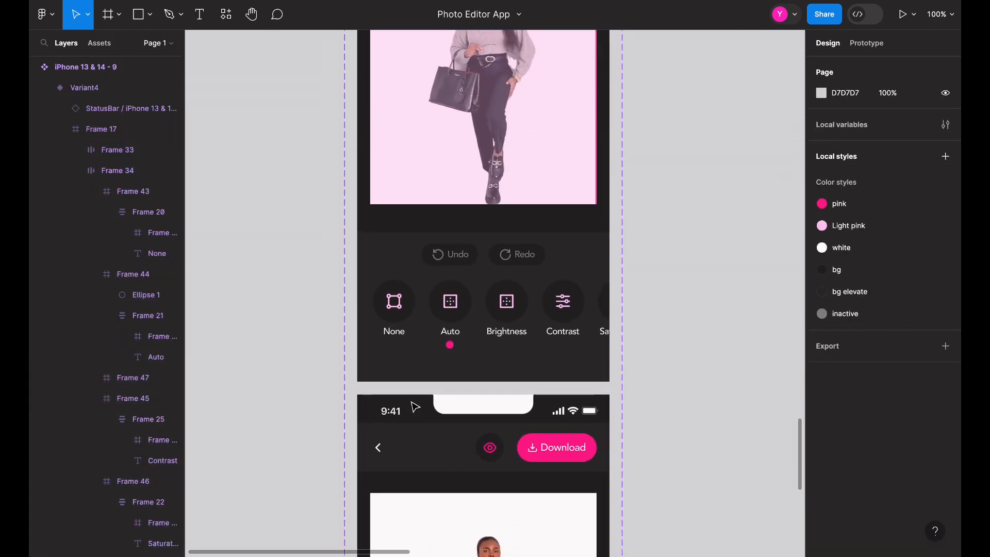
click(482, 323)
click(482, 323)
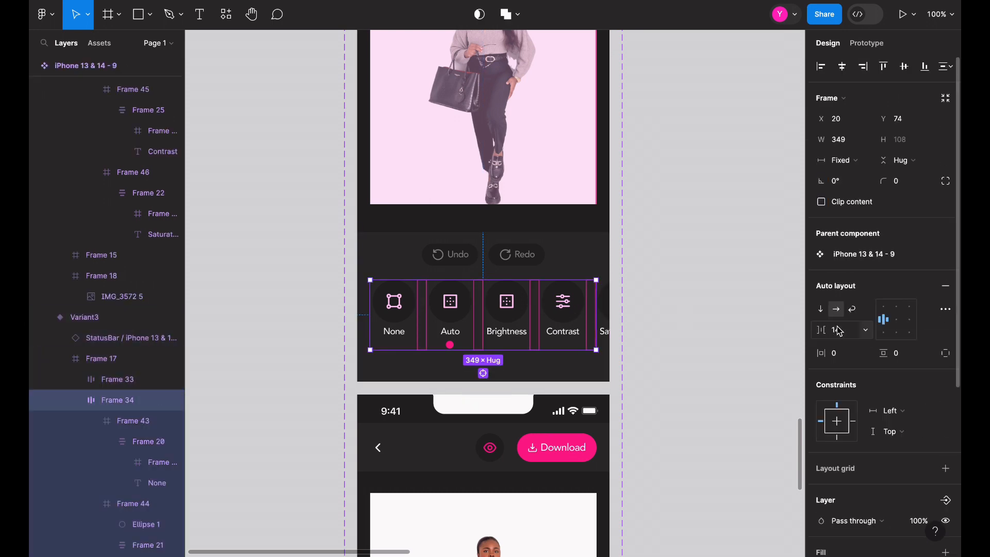
scroll(906, 413, down, 3)
click(923, 395)
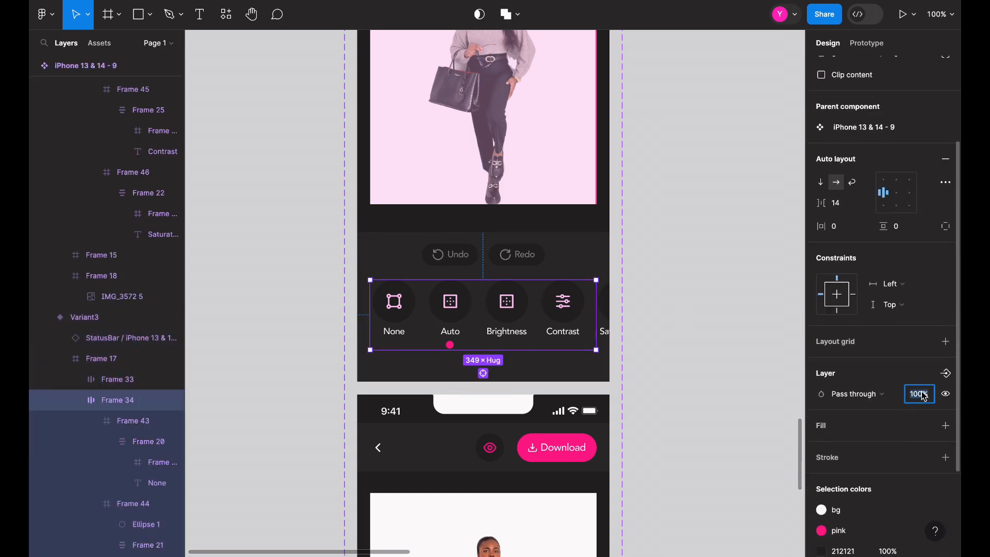
text(50)
key(Return)
Step: Dim the second variant's adjustment tools row by lowering its layer opacity to match Variant3's row
scroll(748, 371, down, 2)
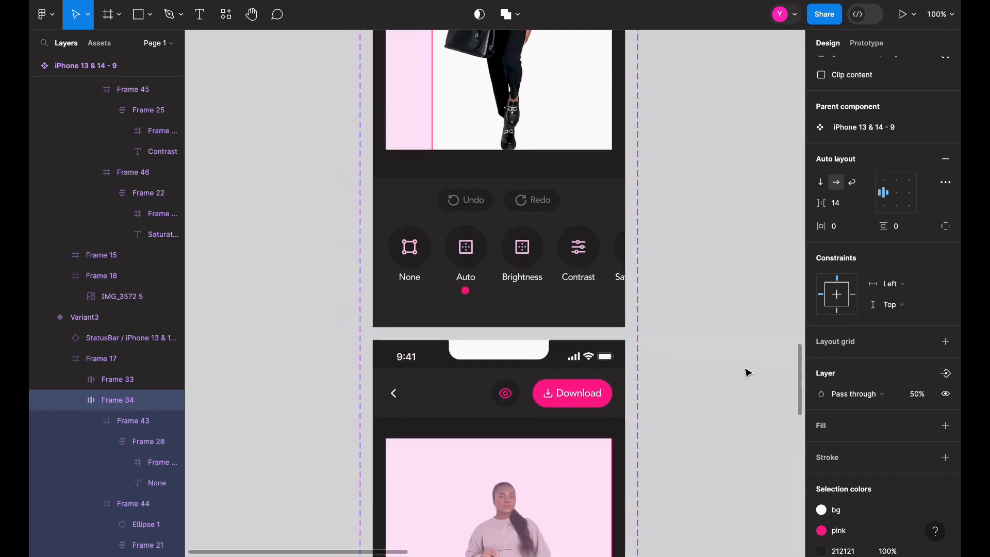
scroll(747, 372, up, 10)
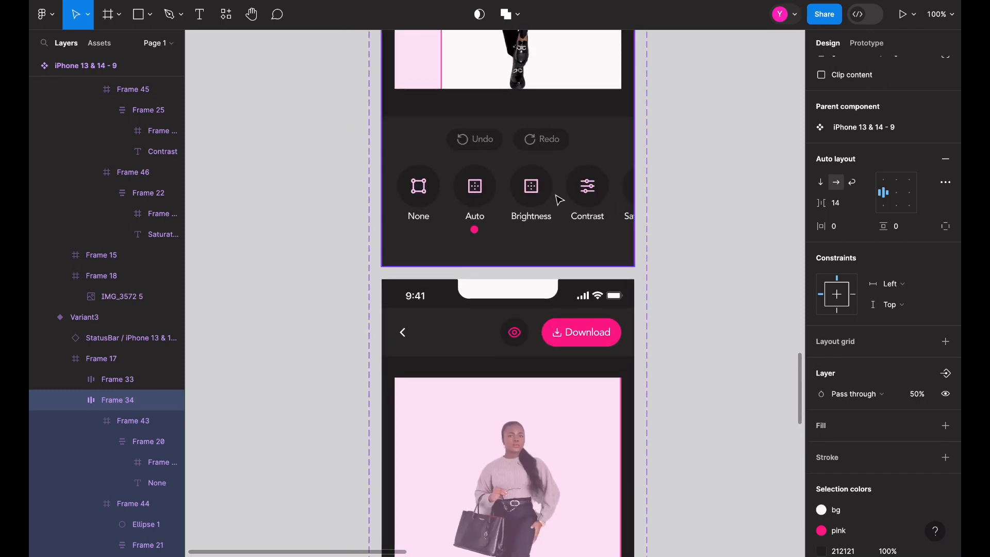
double_click(559, 200)
double_click(558, 200)
click(560, 195)
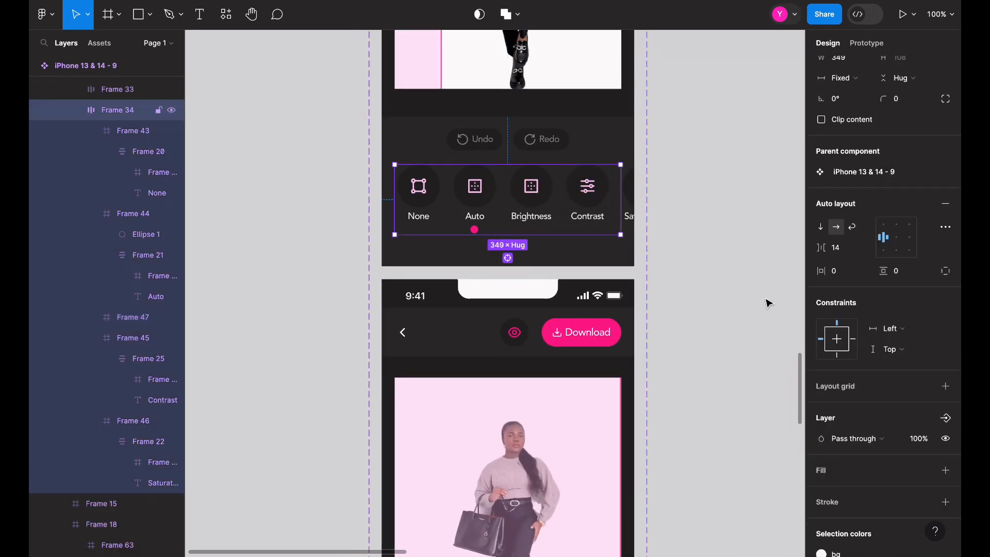
click(919, 438)
key(Return)
click(749, 320)
Step: Delete the redundant phone screen that follows the component instance in the flow
scroll(749, 321, up, 5)
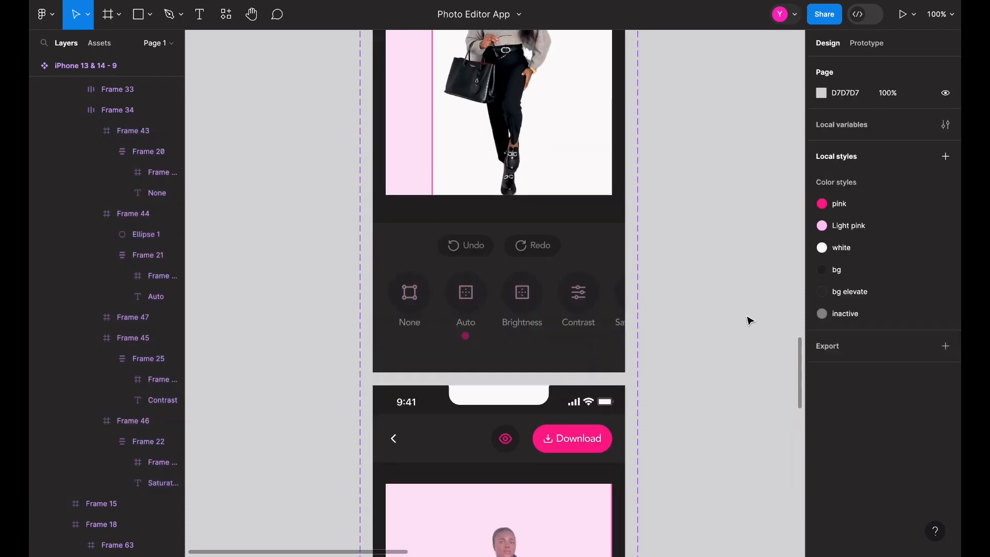
key(super+minus)
scroll(749, 321, up, 2)
scroll(661, 138, up, 4)
scroll(660, 137, right, 5)
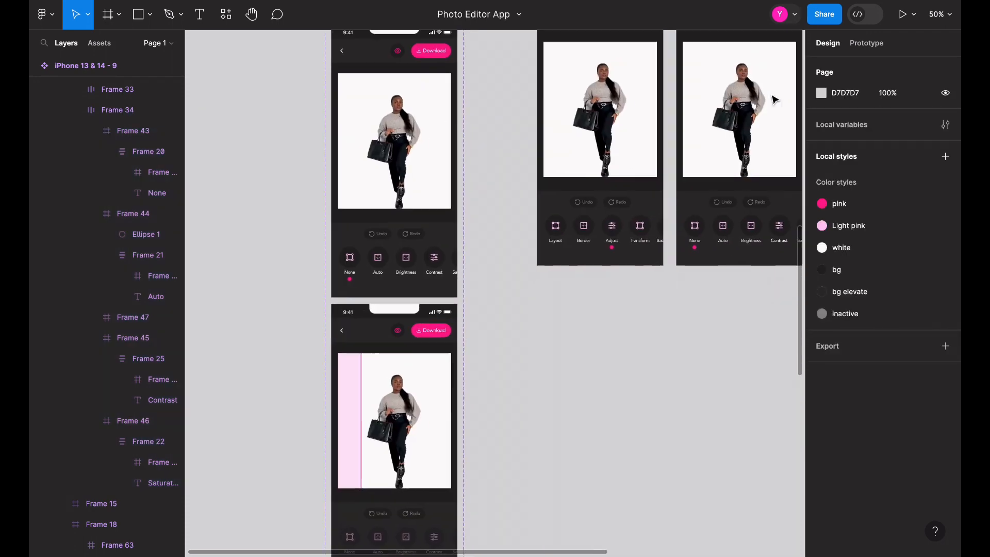
click(703, 95)
key(Delete)
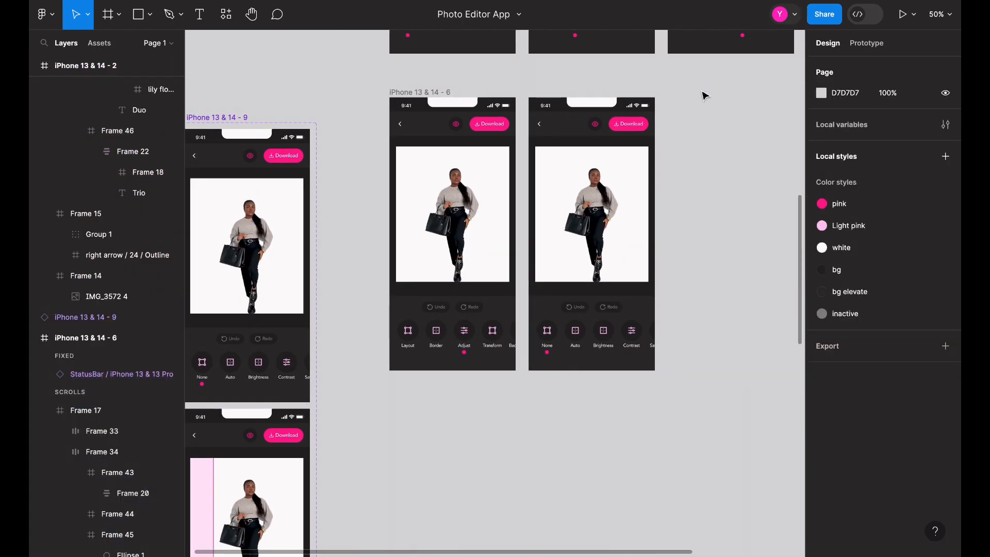
Step: Connect the Adjust item on the iPhone 13 & 14 - 6 screen to the iPhone 13 & 14 - 9 component instance
scroll(511, 98, down, 5)
scroll(512, 98, left, 3)
scroll(512, 98, down, 1)
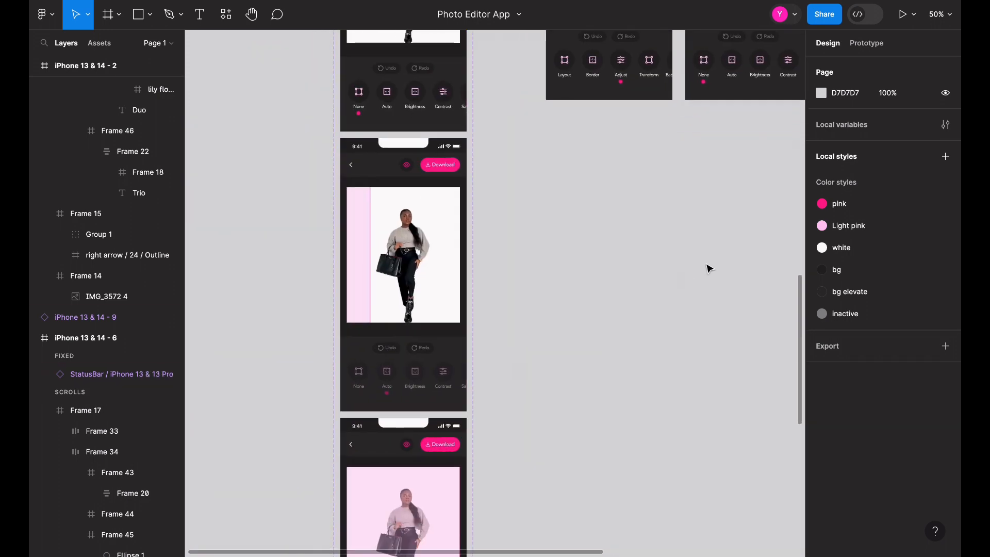
scroll(707, 265, up, 5)
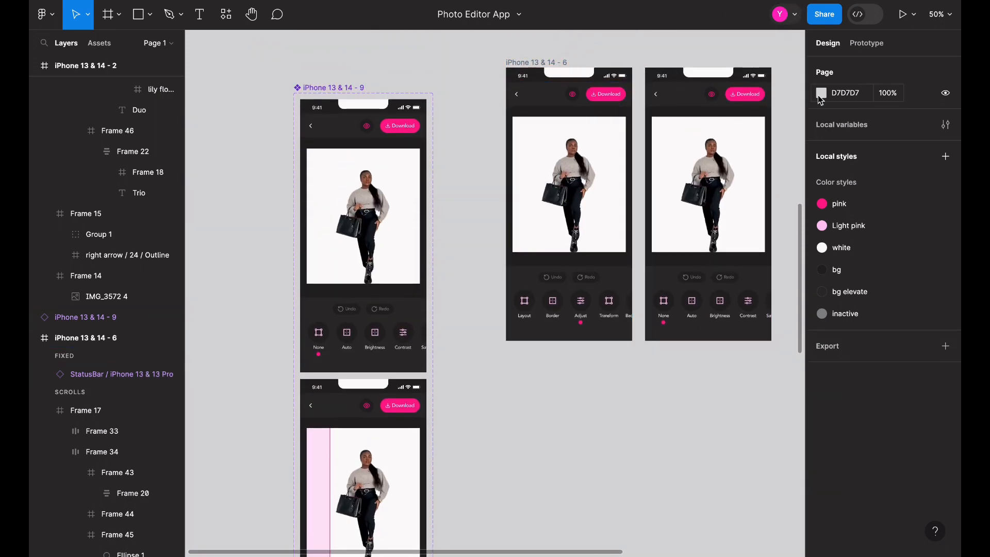
click(866, 42)
click(582, 309)
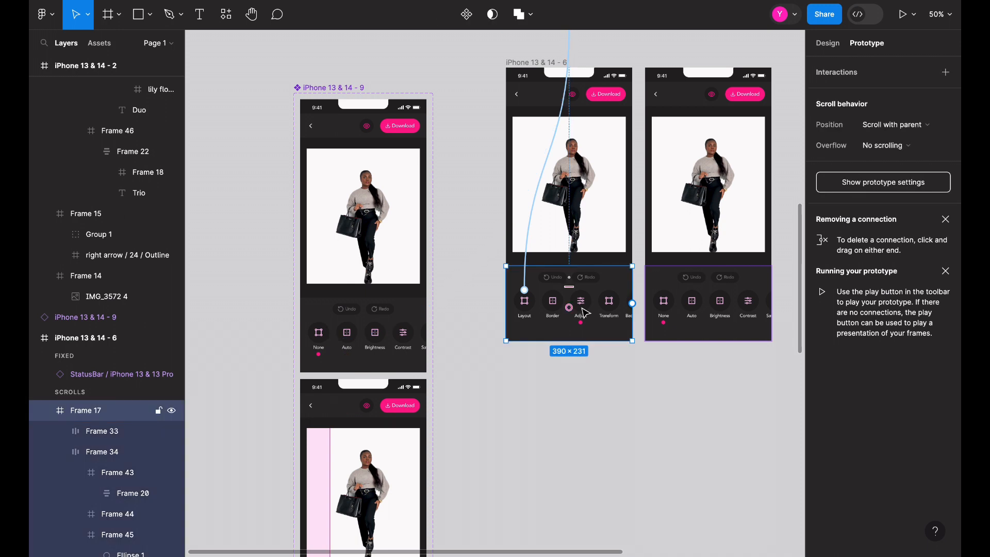
double_click(582, 311)
double_click(583, 312)
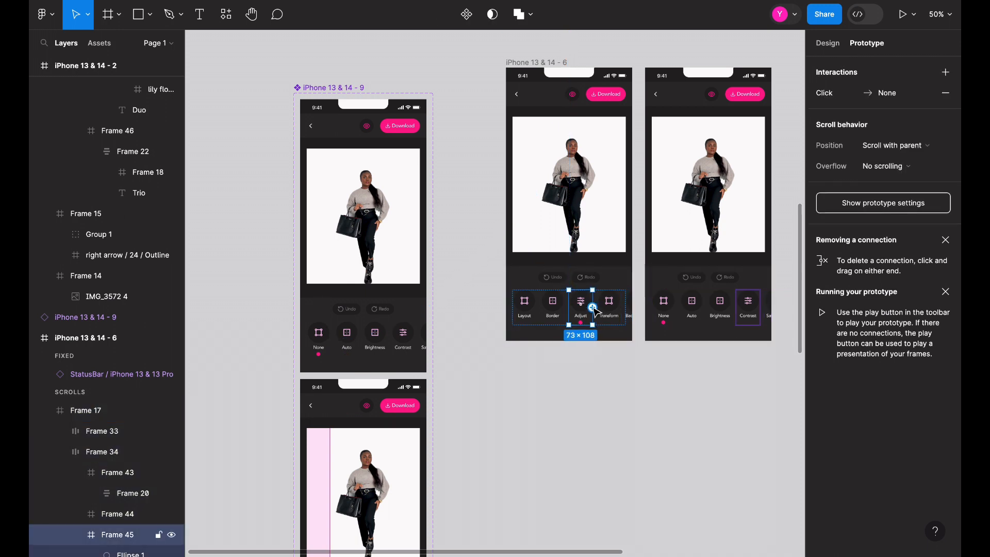
drag(592, 307, 683, 268)
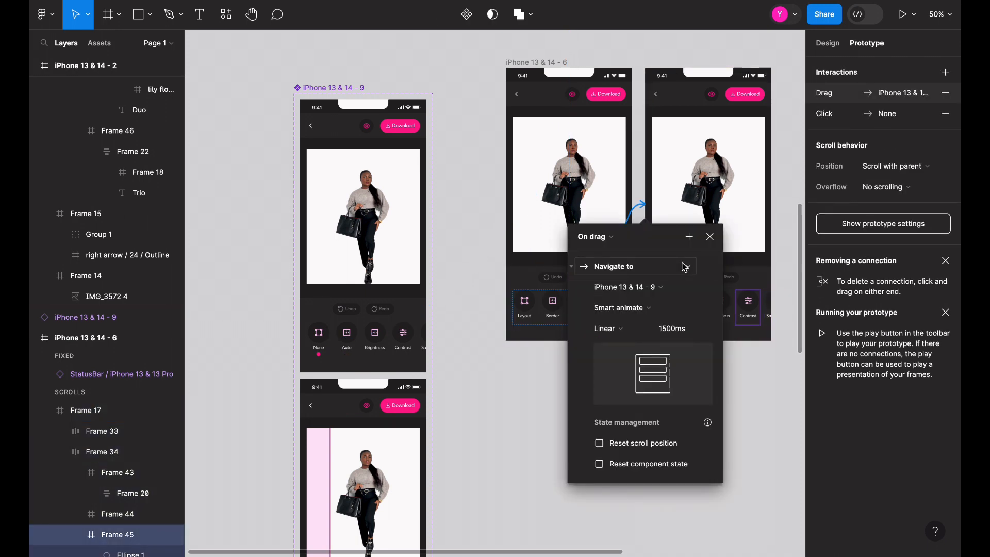
Step: Remove the Adjust item's empty Click interaction and change the new connection's trigger to On click
click(613, 238)
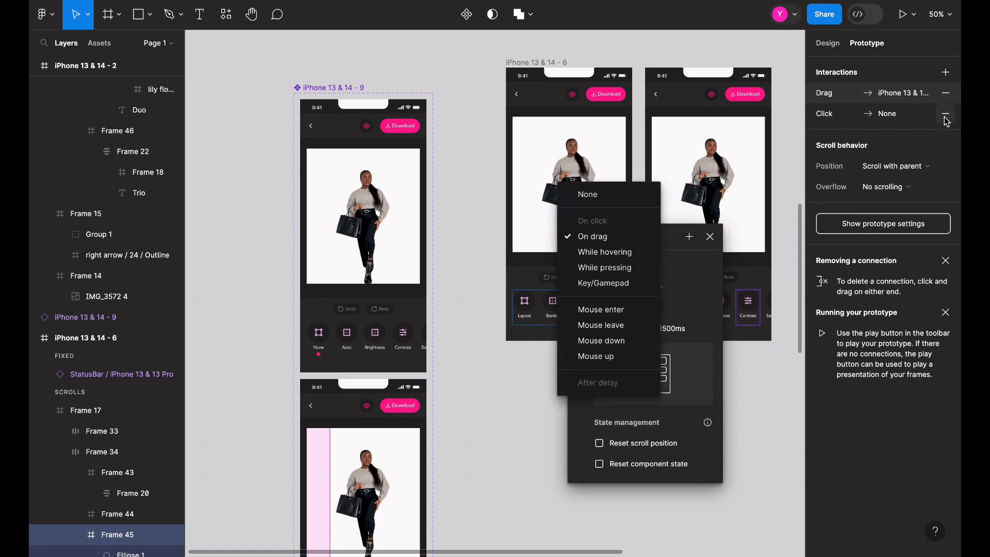
click(946, 116)
click(611, 222)
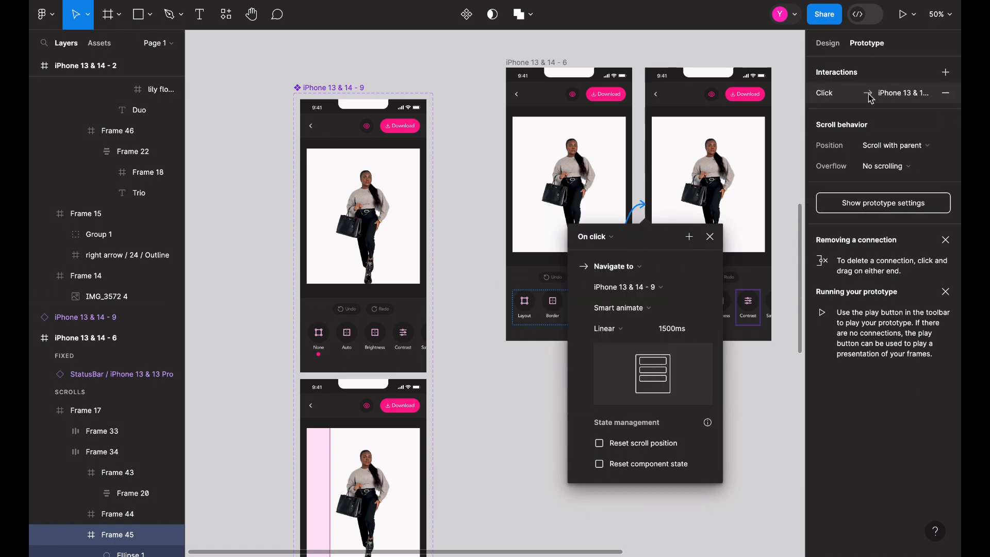
Step: Preview the prototype and try the Adjust item's transition
click(834, 47)
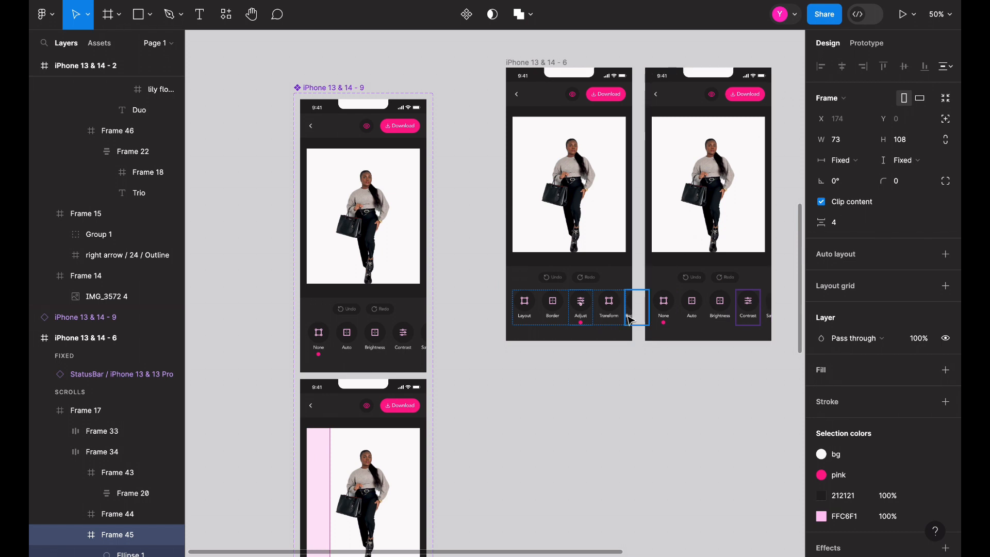
click(818, 0)
click(527, 463)
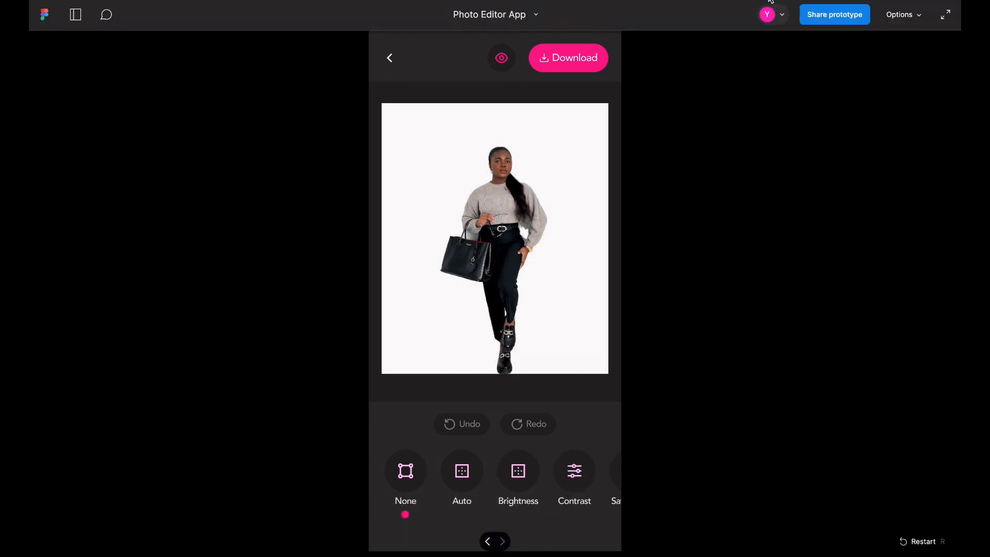
click(769, 1)
Step: Set the Adjust interaction's Smart animate duration to 200 ms
click(865, 46)
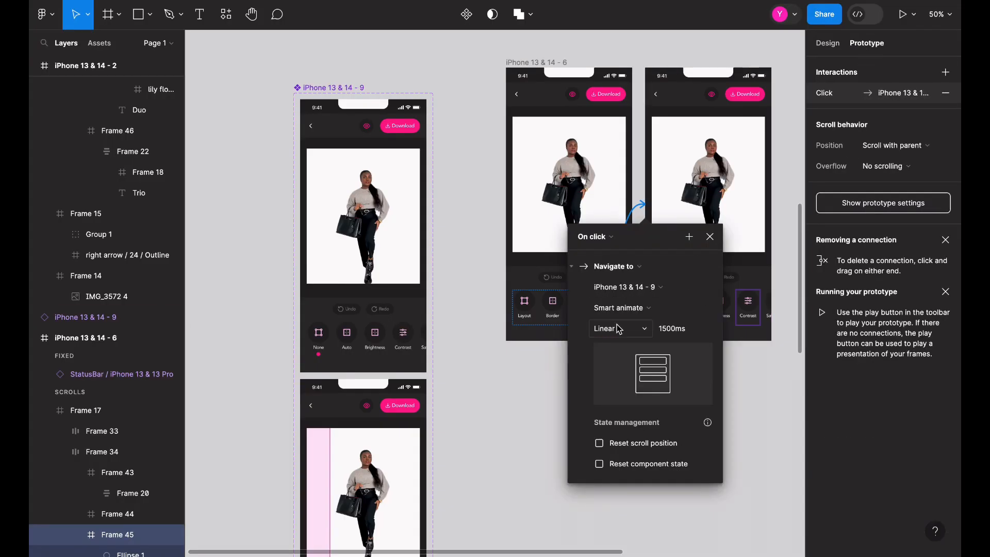
click(672, 328)
text(300)
key(Return)
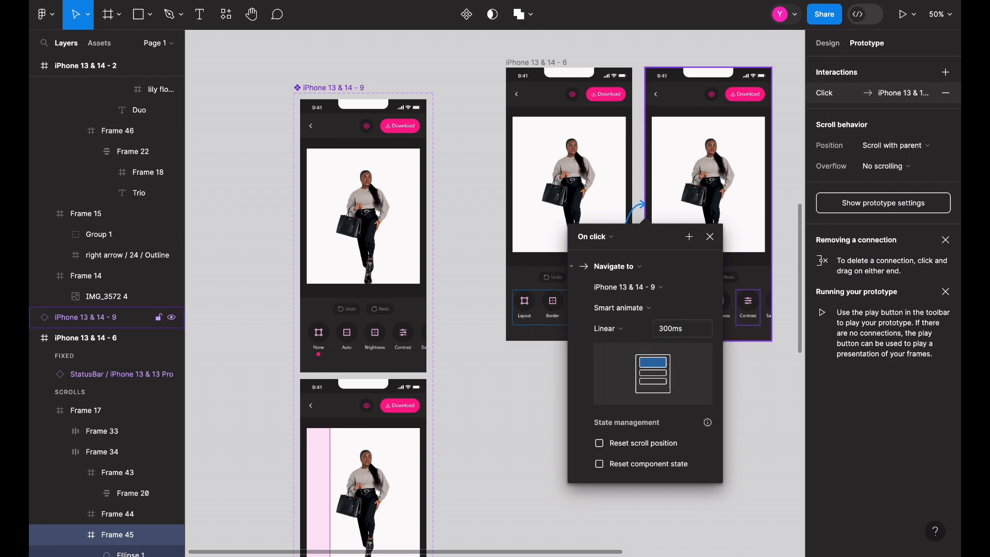
click(671, 328)
text(200)
key(Return)
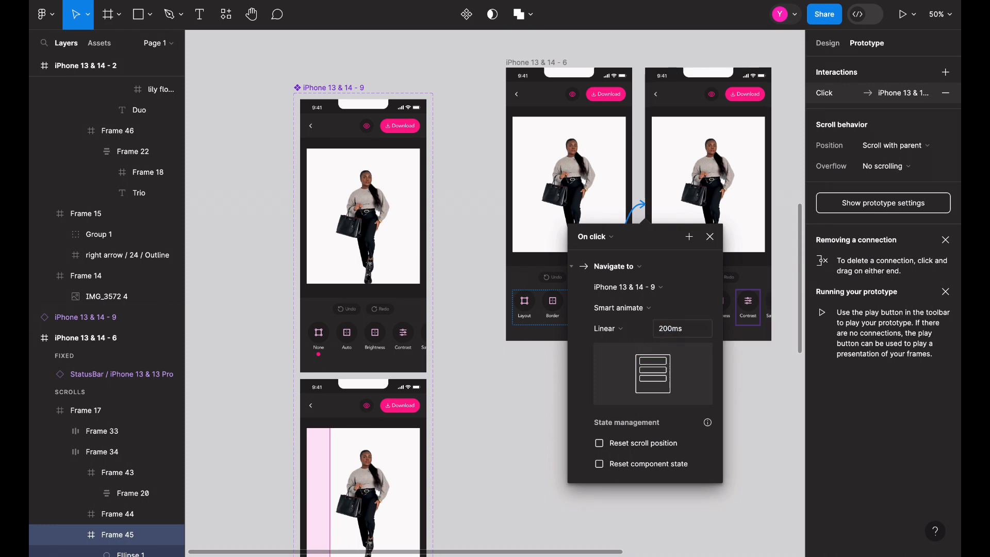
Step: Preview the prototype again to check the shortened Adjust transition
click(827, 43)
click(903, 14)
click(776, 1)
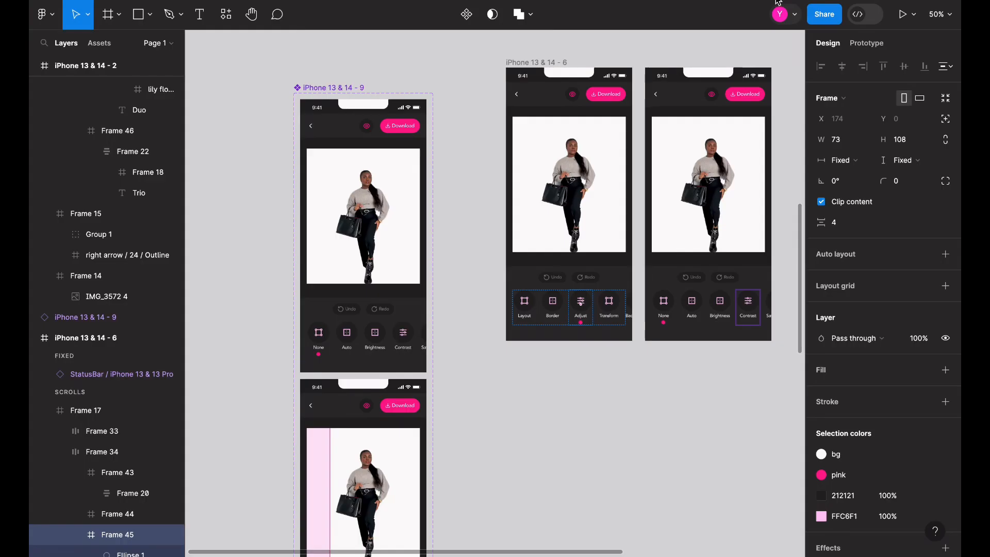
Step: Connect the back arrow on the iPhone 13 & 14 - 9 instance to the iPhone 13 & 14 - 6 screen
click(867, 43)
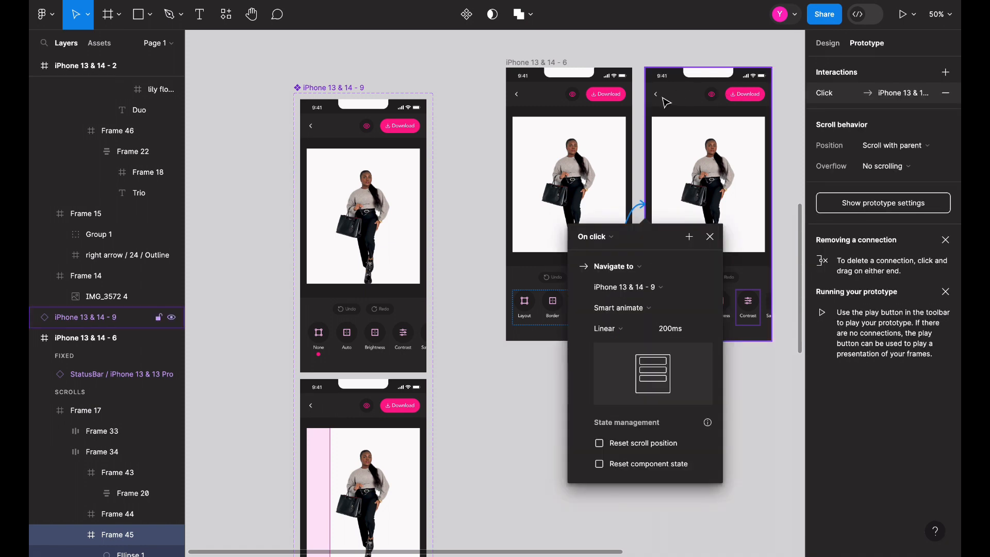
click(665, 100)
drag(652, 94, 567, 103)
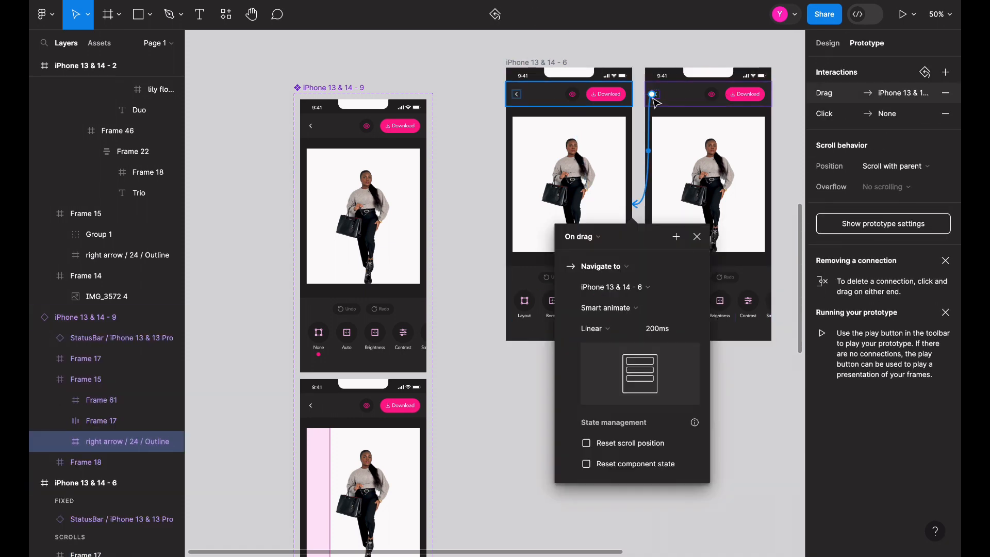
Step: Connect the second variant's back arrow to the iPhone 13 & 14 - 6 screen with an On click trigger
scroll(705, 170, down, 2)
scroll(705, 170, down, 3)
scroll(705, 170, left, 1)
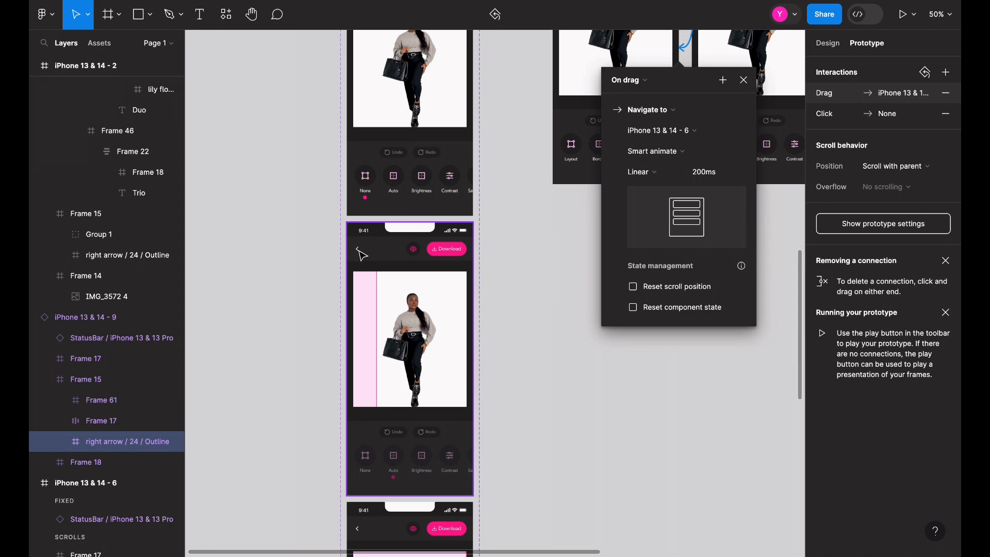
click(362, 253)
drag(361, 249, 568, 105)
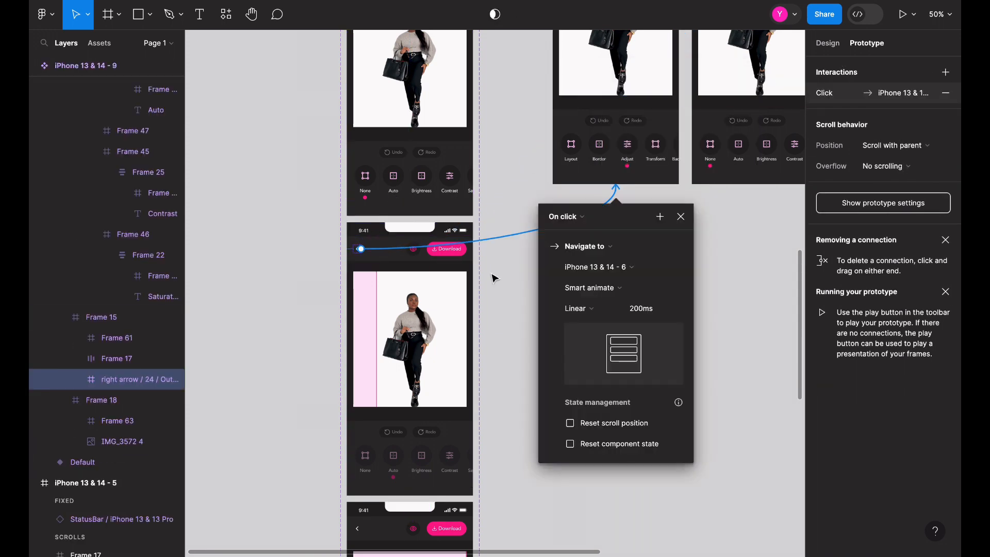
Step: Connect the default variant's back arrow to the iPhone 13 & 14 - 6 screen
scroll(344, 172, up, 5)
click(360, 220)
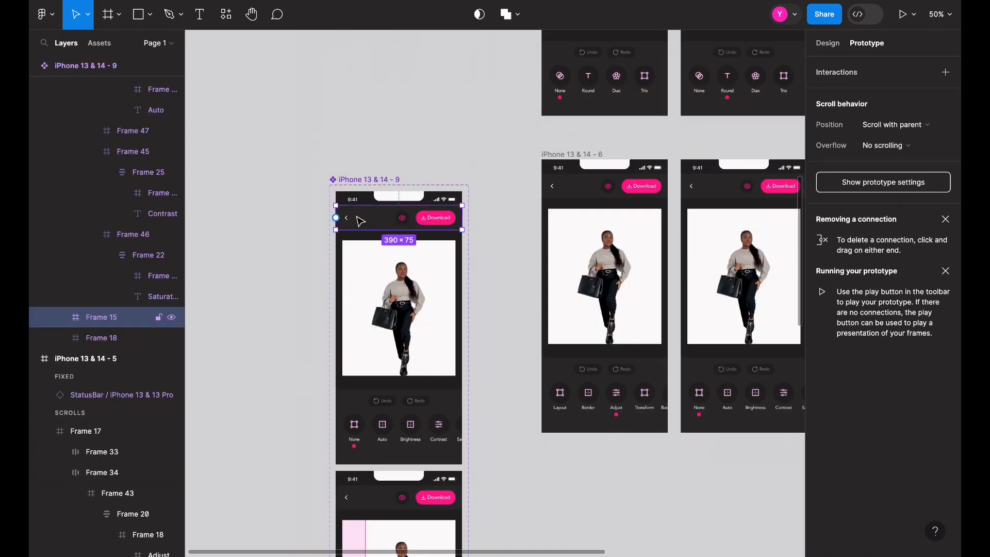
click(350, 222)
drag(350, 218, 631, 214)
scroll(744, 161, down, 1)
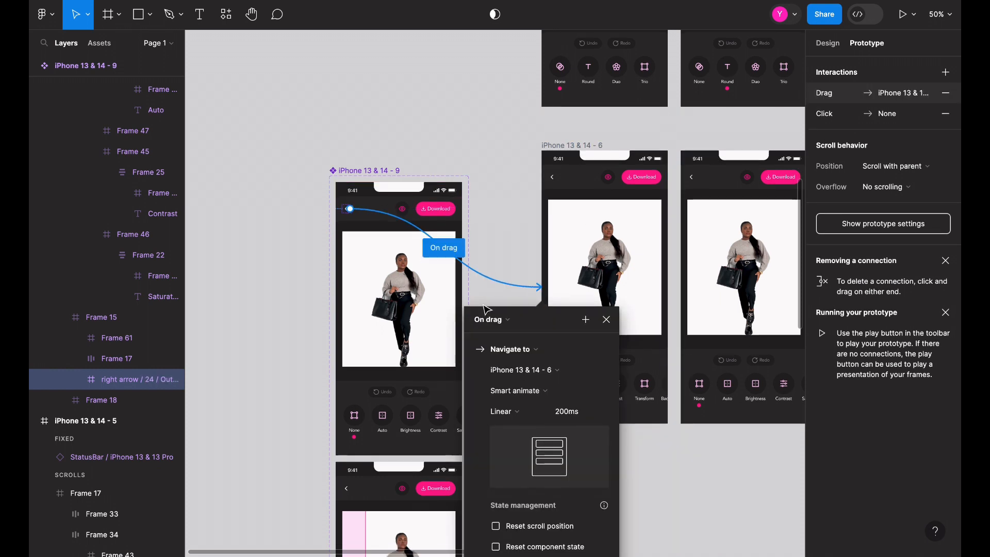
Step: Remove the default variant back arrow's empty click interaction and set its connection trigger to On click
click(945, 113)
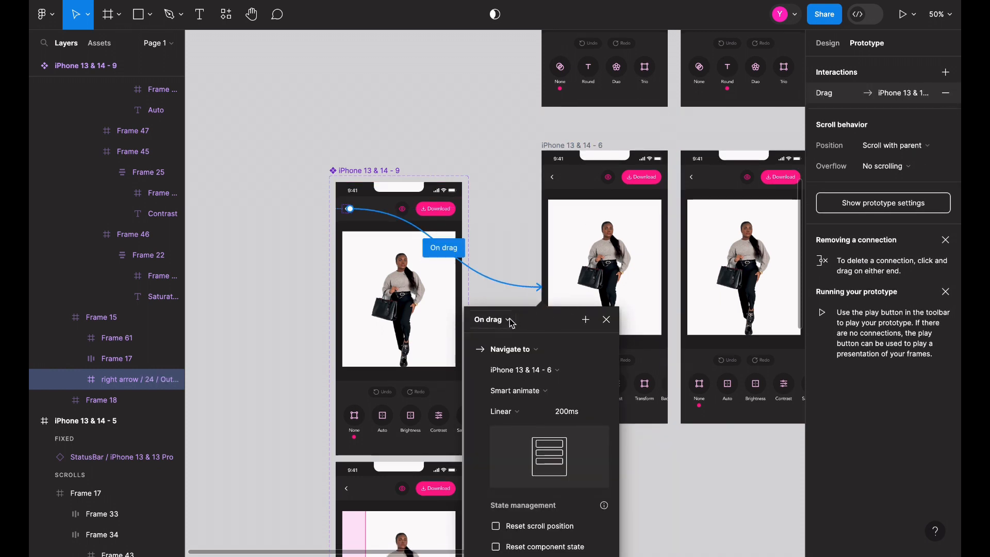
click(490, 319)
click(504, 303)
Step: Examine the second variant's back arrow connection to the iPhone 13 & 14 - 6 screen
scroll(504, 304, down, 5)
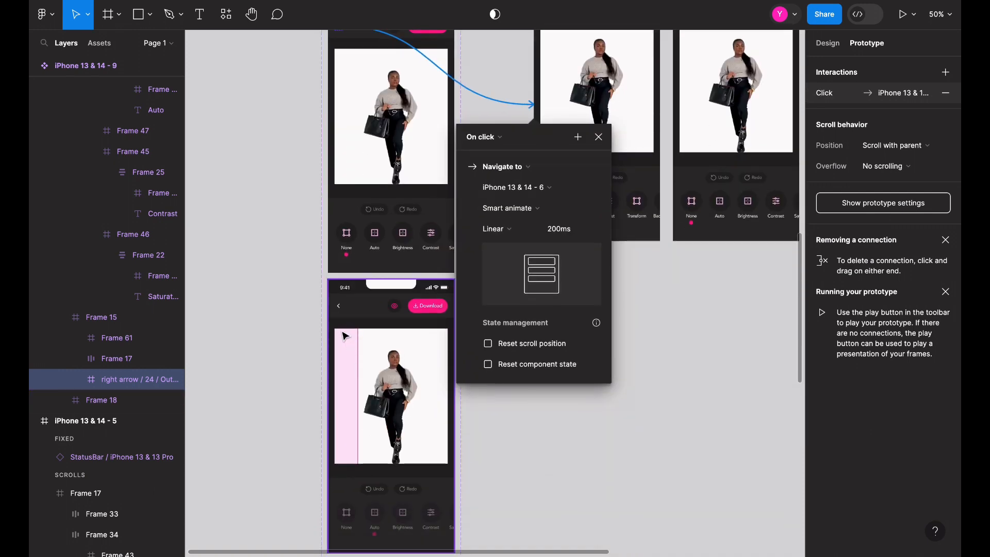
super+click(340, 306)
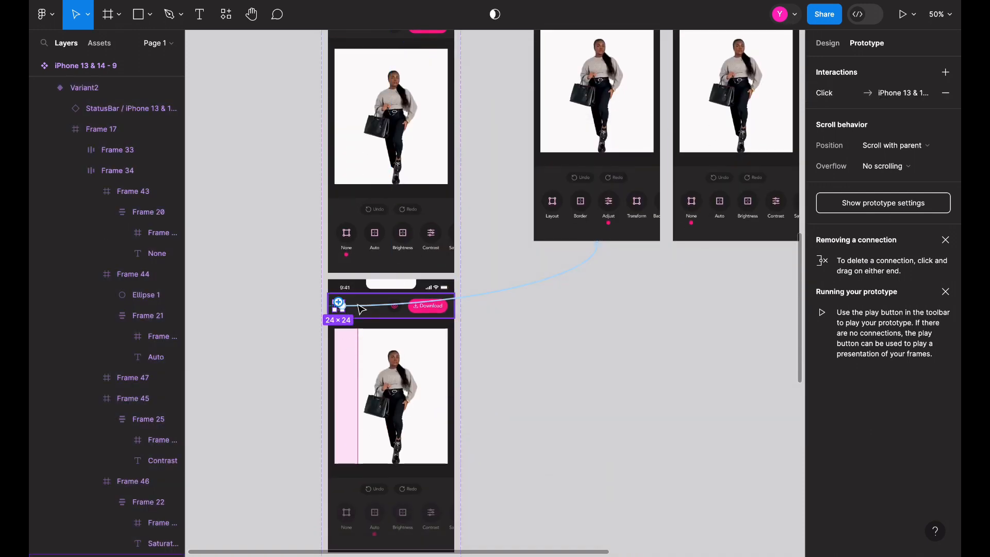
click(367, 306)
Step: Connect the third variant's back arrow to the iPhone 13 & 14 - 6 screen
scroll(562, 339, down, 8)
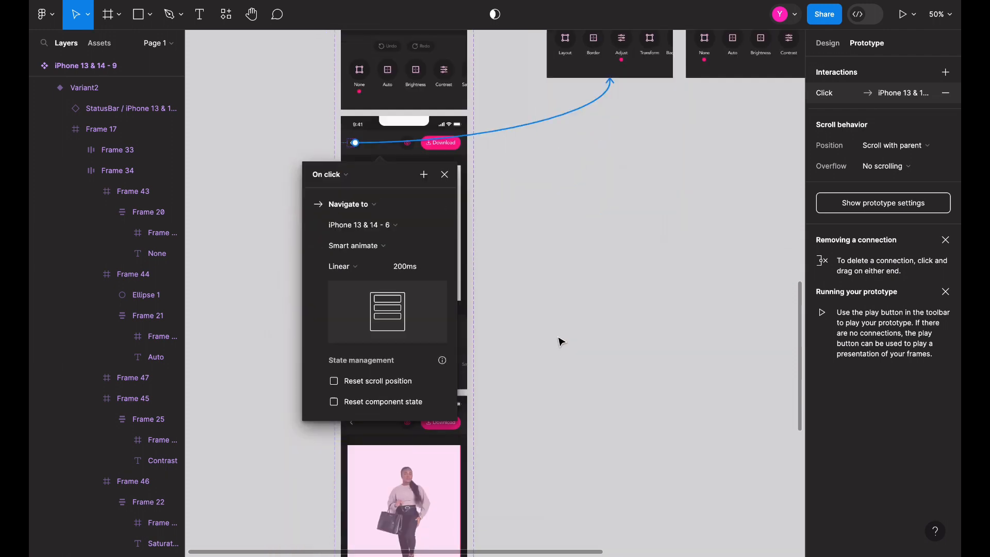
click(359, 290)
click(366, 291)
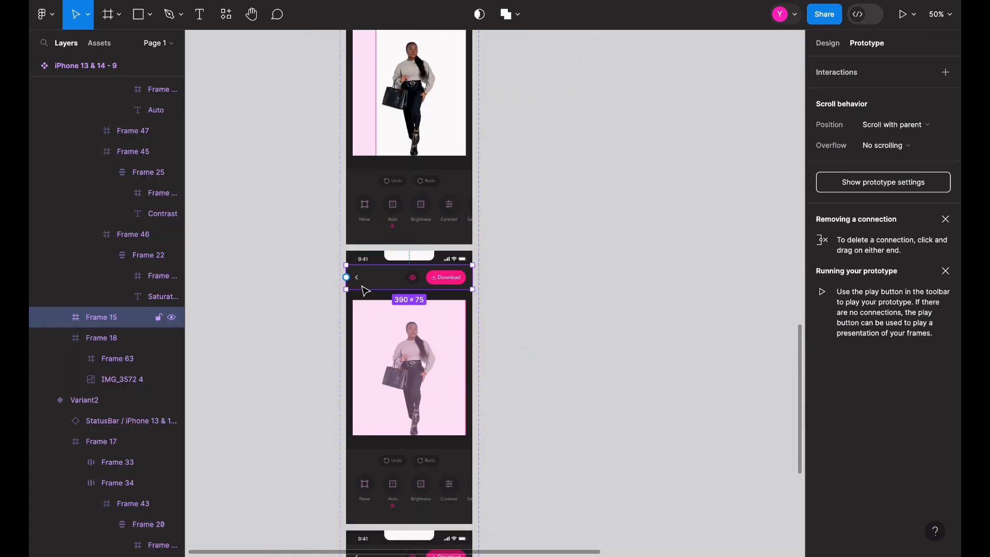
click(357, 278)
drag(362, 277, 573, 106)
scroll(541, 188, up, 5)
Step: Connect the fourth variant's back arrow to the iPhone 13 & 14 - 6 screen
scroll(572, 106, down, 7)
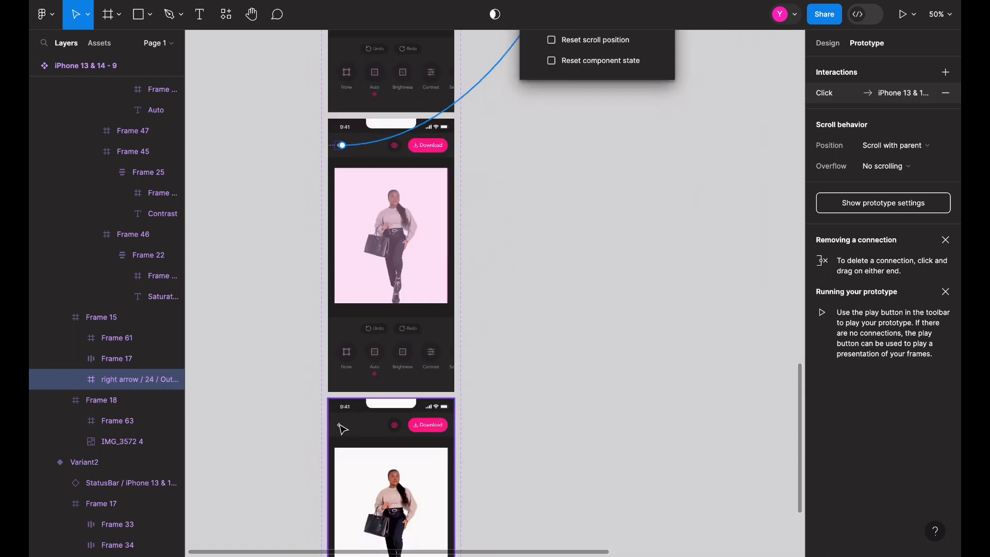
click(341, 429)
drag(341, 429, 571, 200)
scroll(626, 191, down, 1)
scroll(588, 130, up, 3)
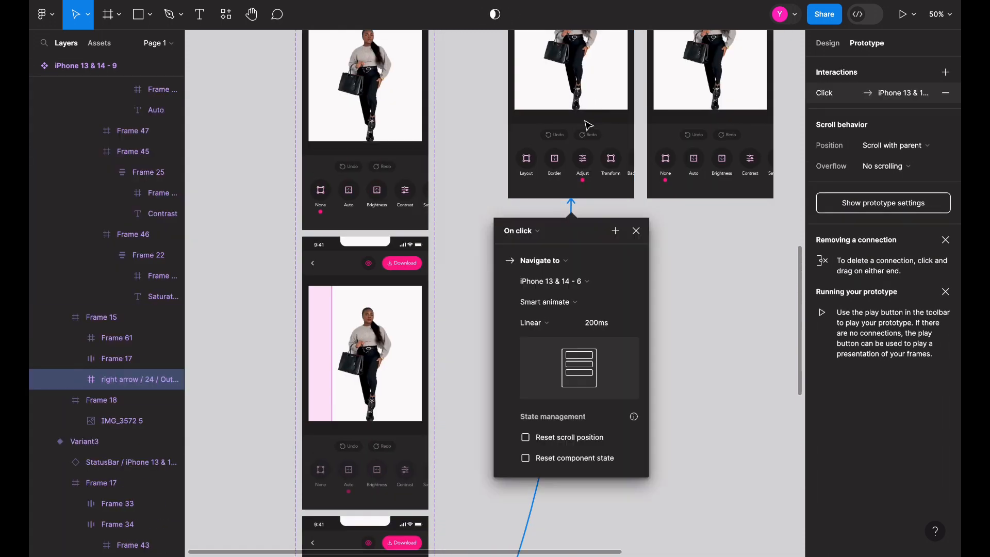
Step: Preview the prototype and test the back arrow and the Adjust option by moving between the two screens
click(834, 46)
click(804, 1)
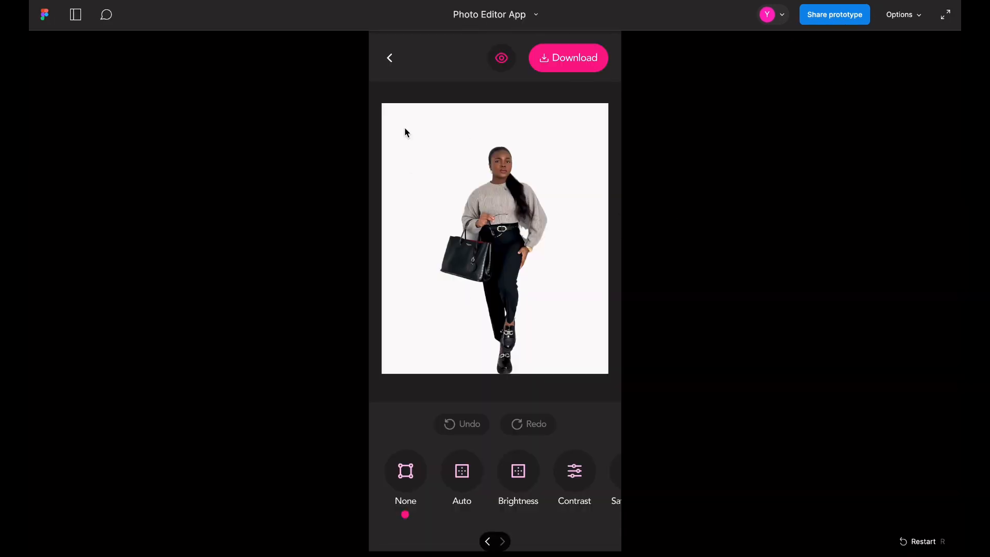
click(390, 64)
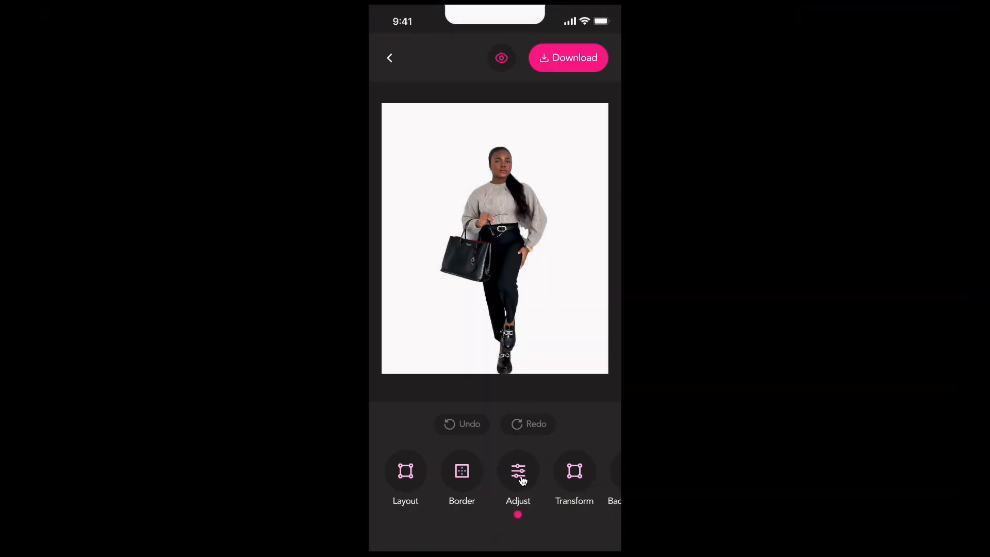
click(520, 475)
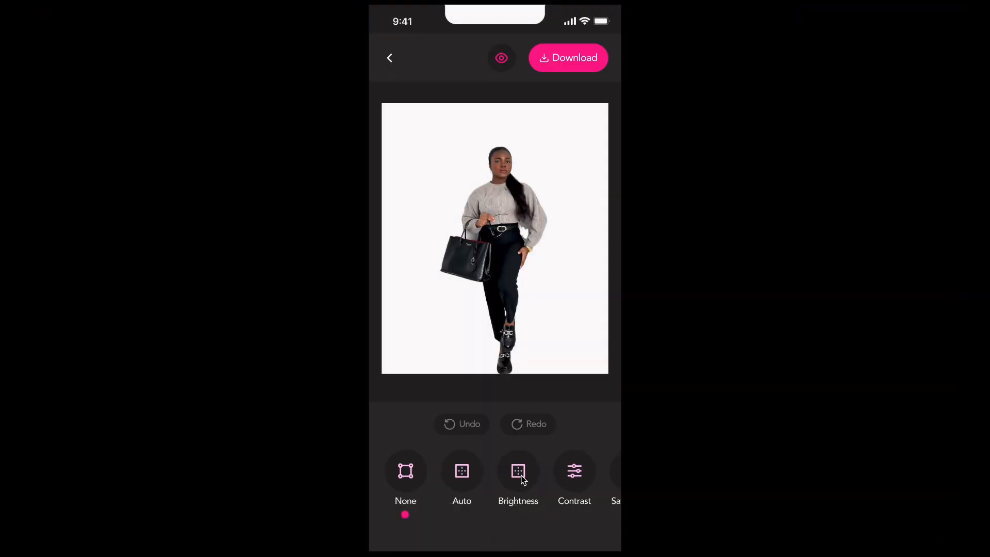
click(395, 61)
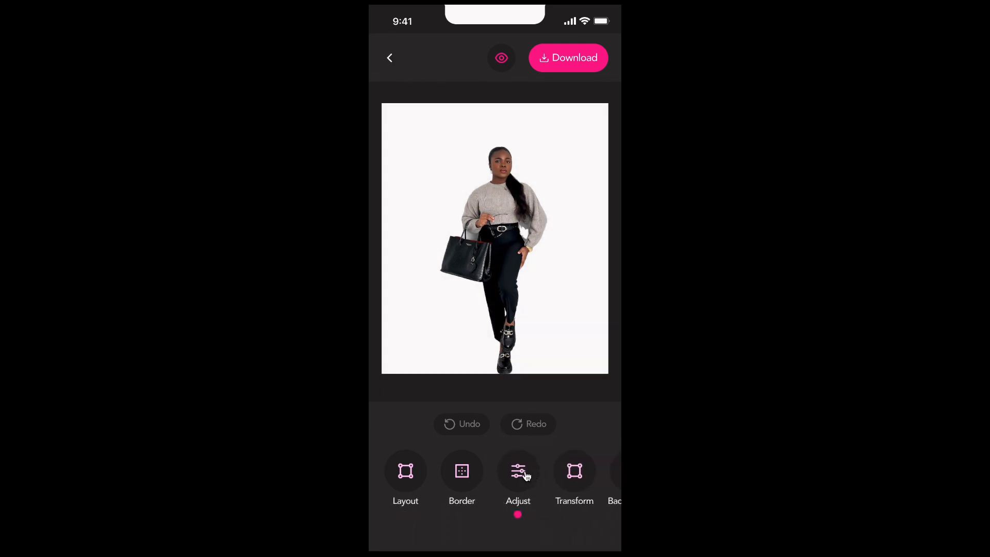
click(526, 475)
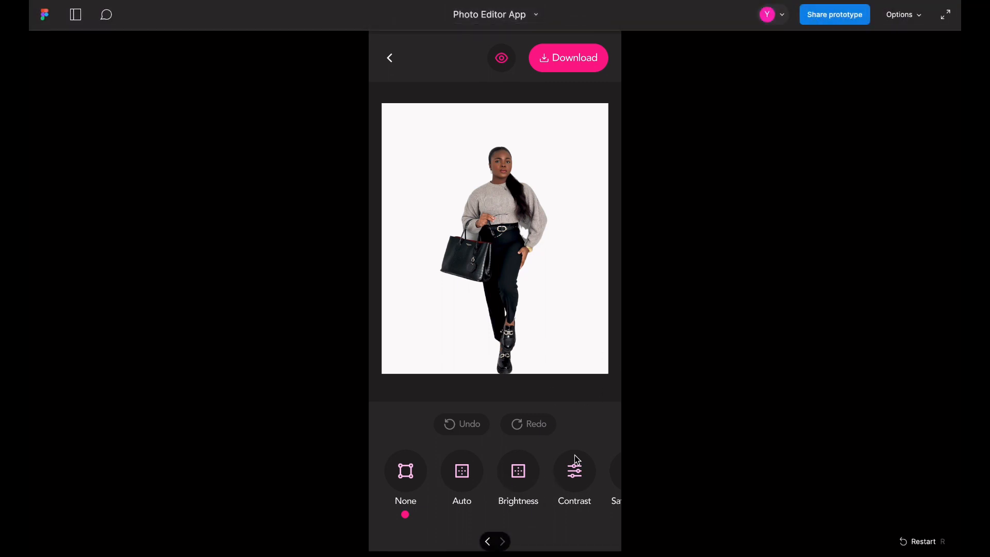
Step: Browse the adjustment options in the preview and run the Auto scan animation
scroll(574, 456, right, 2)
scroll(574, 455, left, 2)
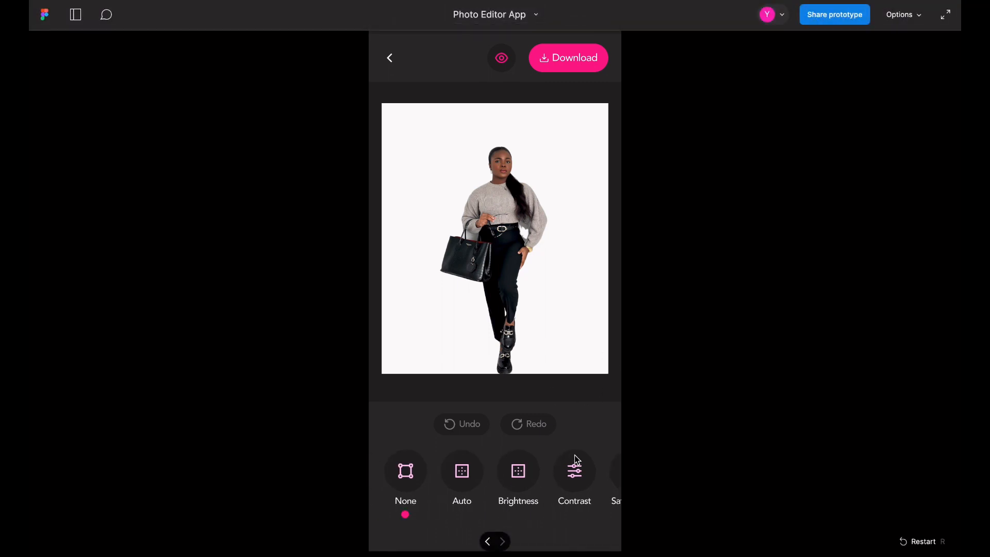
click(462, 474)
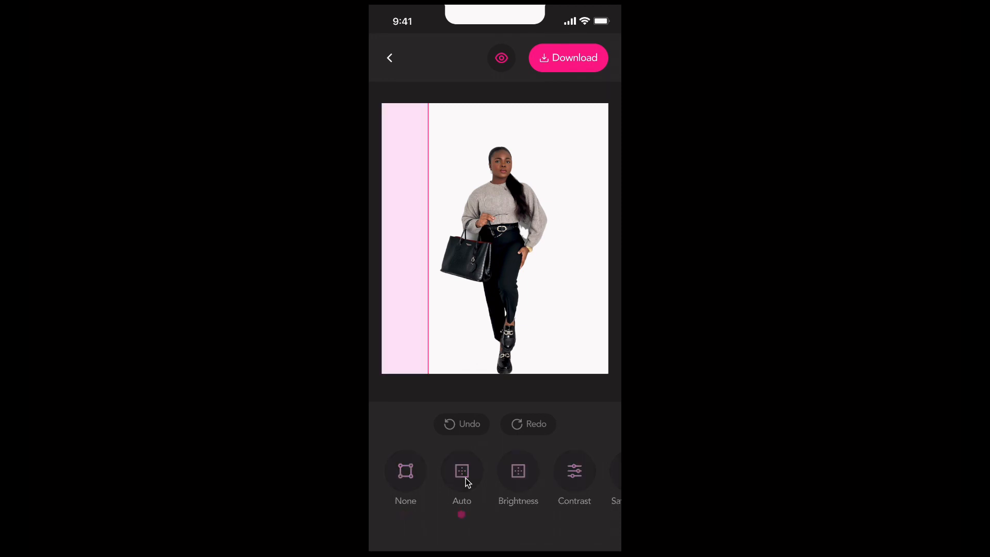
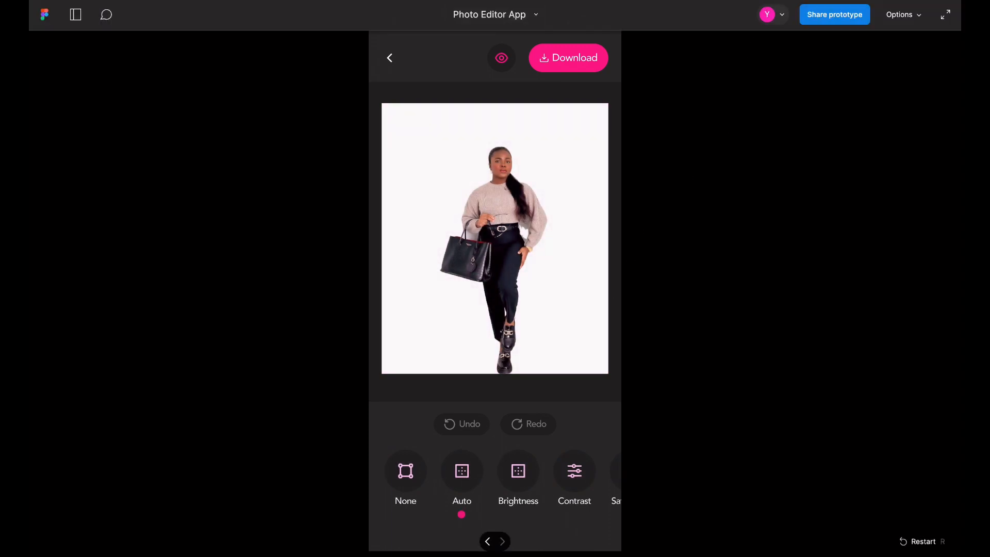
Step: Set the smart animate duration of Variant3's After delay transition to Variant4 to 300 ms
scroll(590, 237, down, 12)
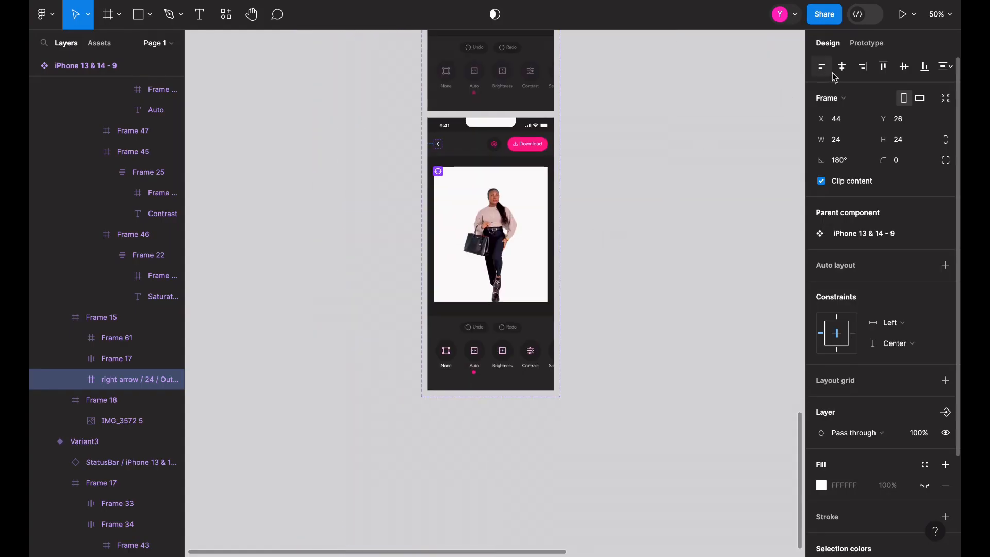
click(866, 43)
scroll(496, 167, up, 2)
key(shift+0)
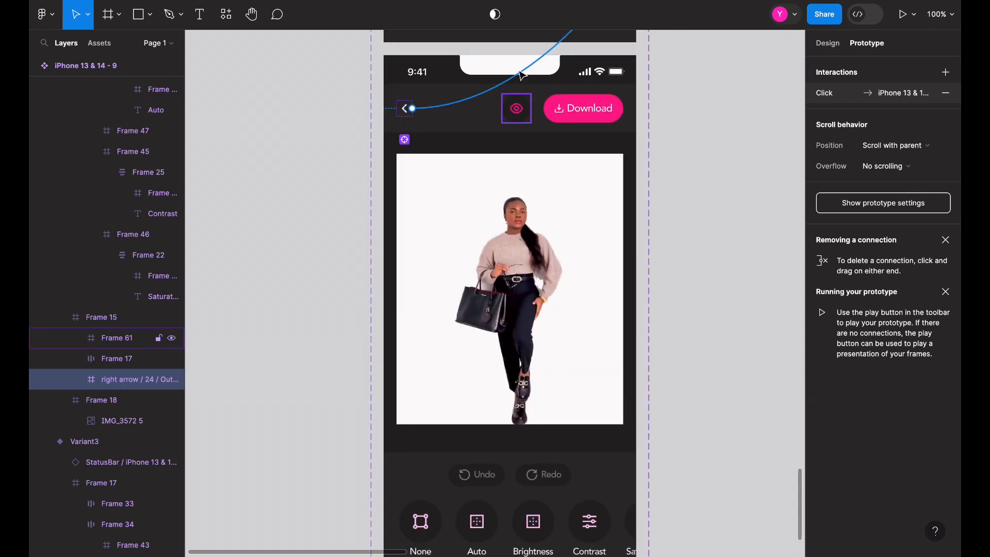
scroll(503, 57, up, 2)
click(496, 54)
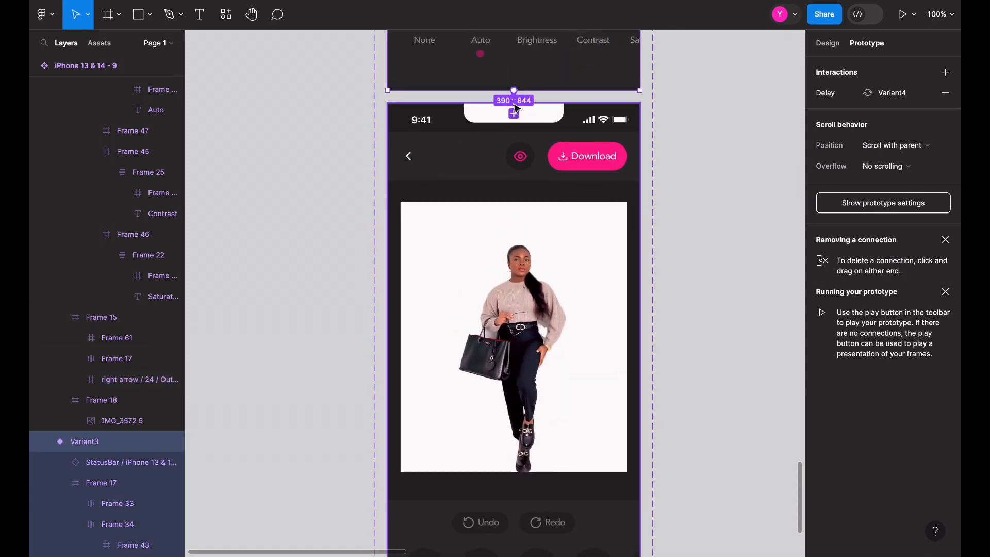
click(514, 113)
click(565, 248)
text(300)
key(Return)
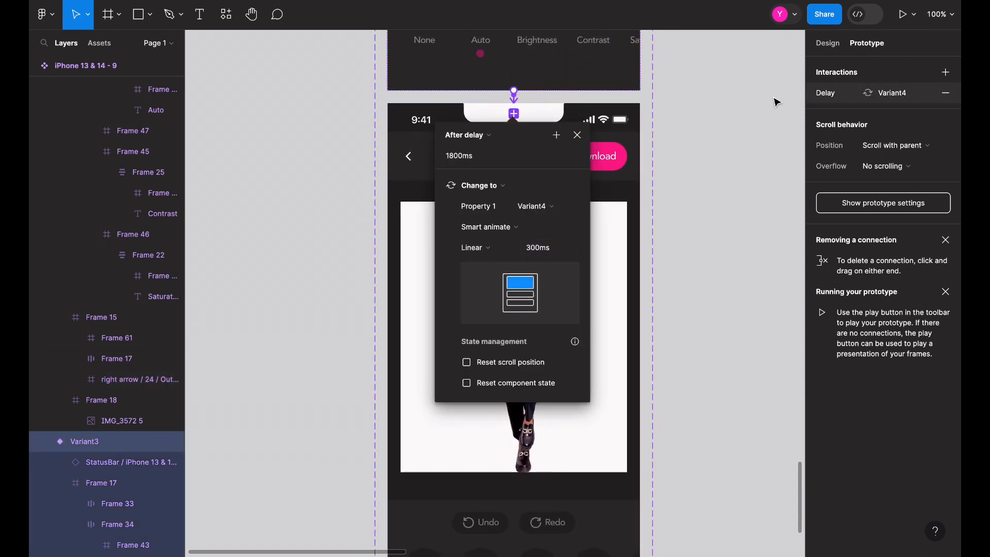
Step: Preview the prototype again to check the auto-adjust transition and the back navigation
click(827, 43)
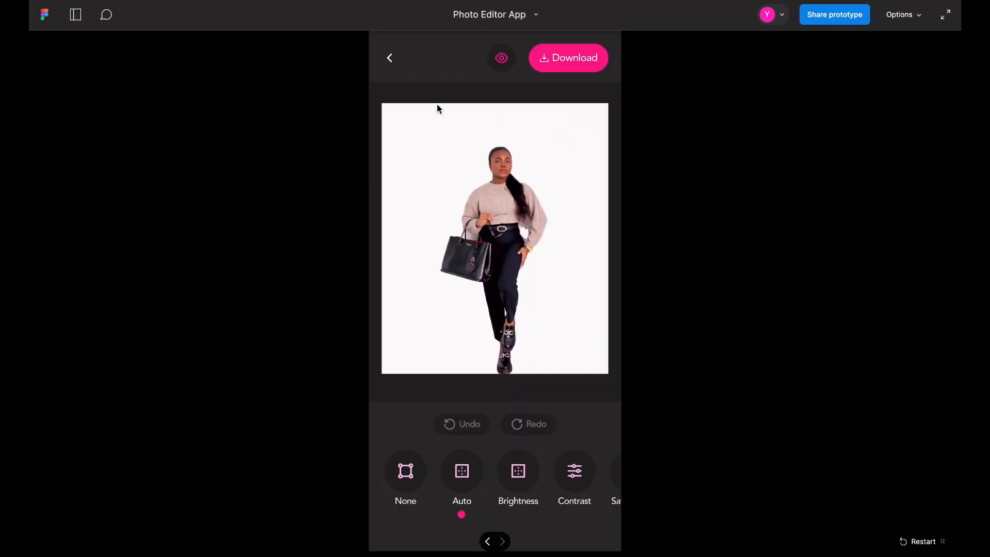
click(393, 65)
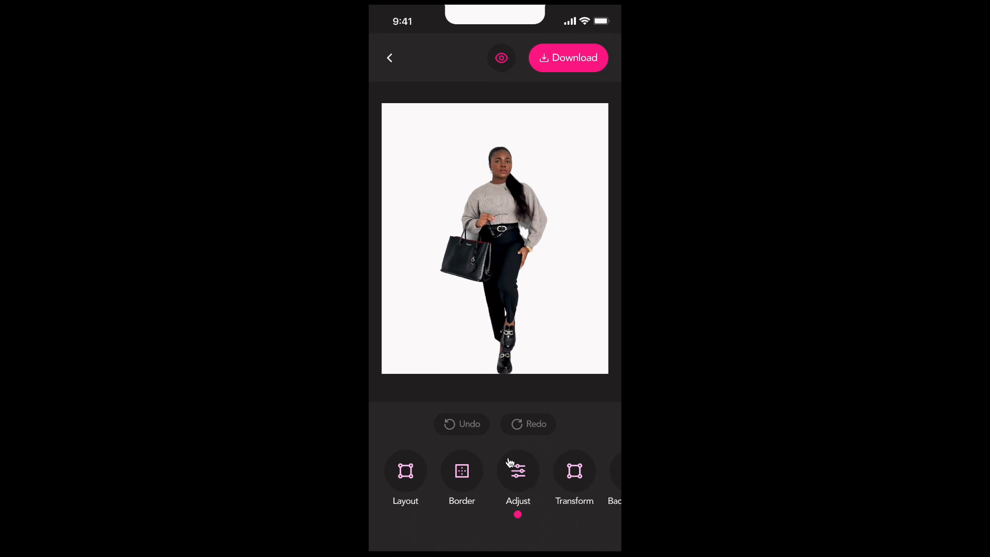
click(526, 475)
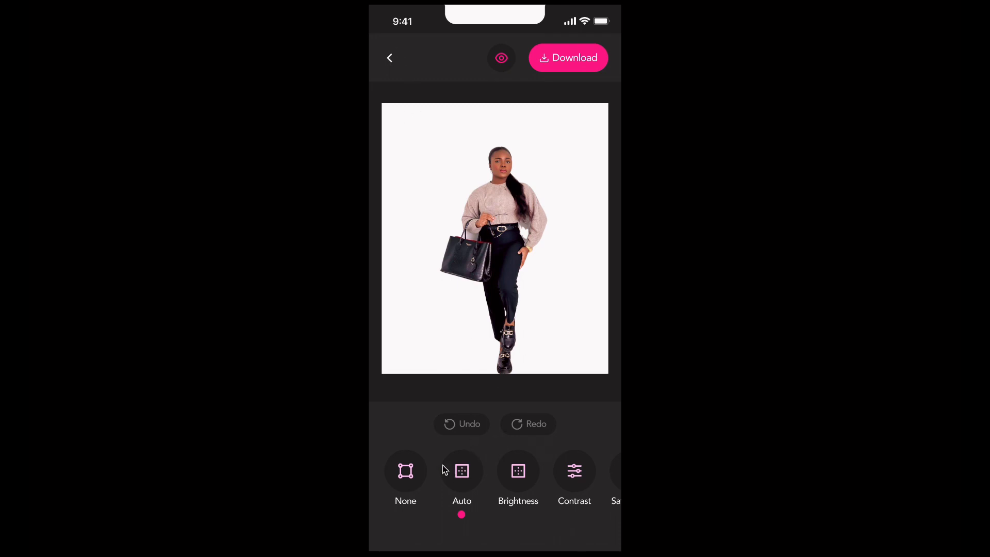
click(390, 59)
click(518, 471)
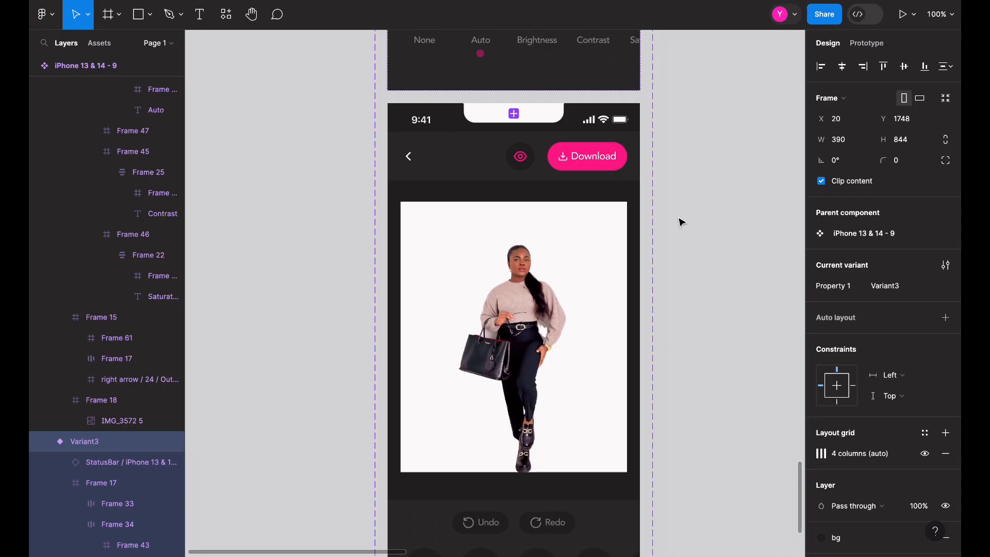
Step: Connect the Adjust option on the iPhone 13 & 14 - 1 screen to the iPhone 13 & 14 - 6 screen
scroll(679, 221, down, 10)
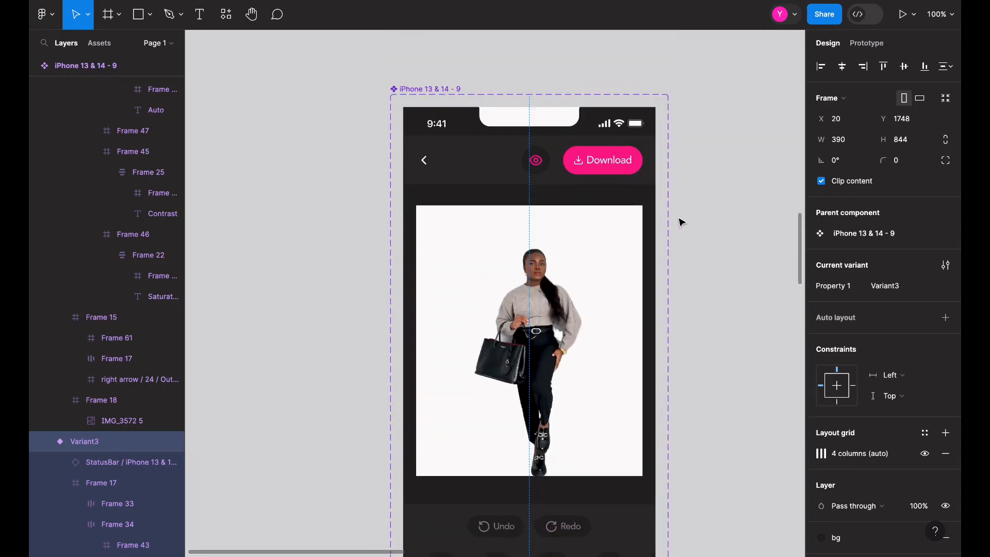
scroll(682, 222, up, 1)
scroll(681, 222, down, 6)
scroll(682, 222, up, 10)
scroll(681, 222, right, 3)
key(super+minus)
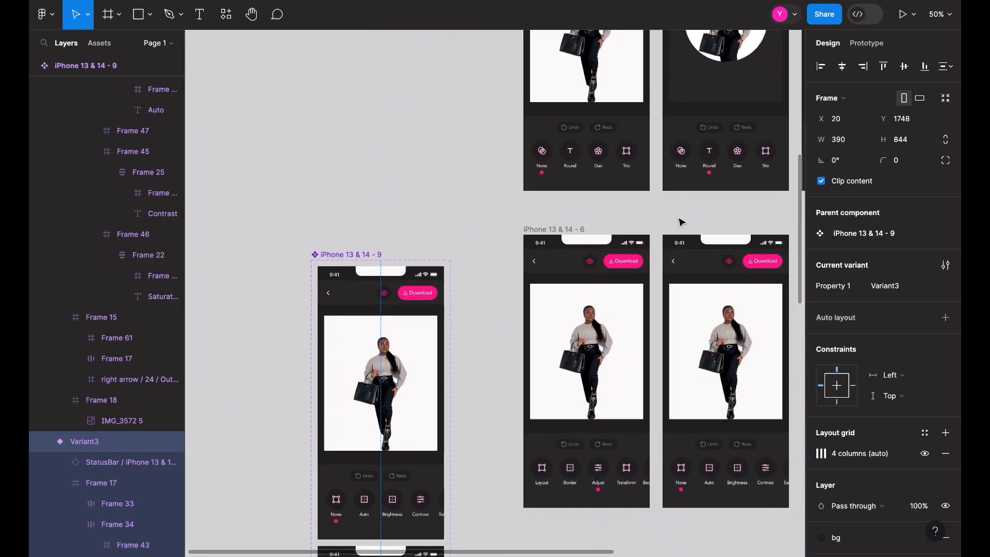
scroll(681, 222, up, 8)
click(865, 43)
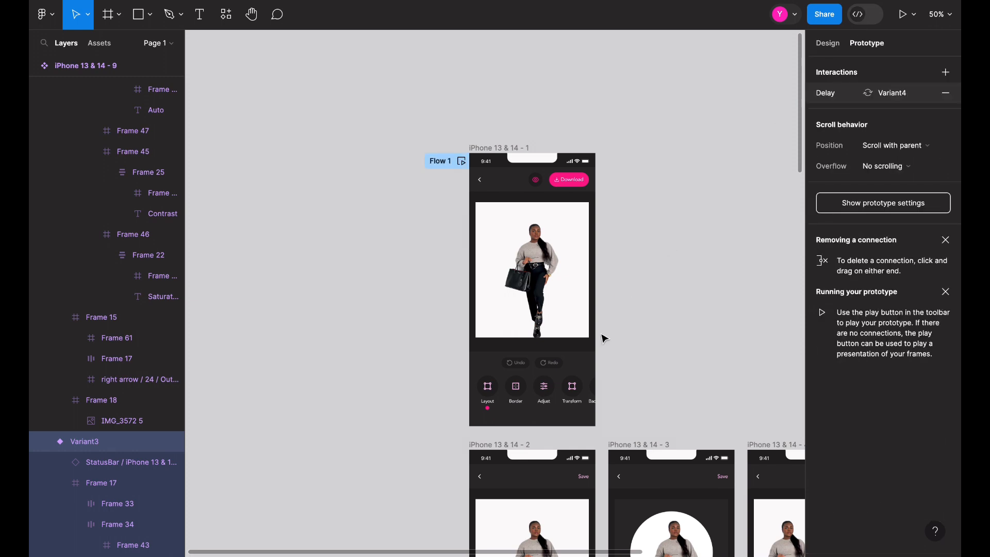
super+click(547, 390)
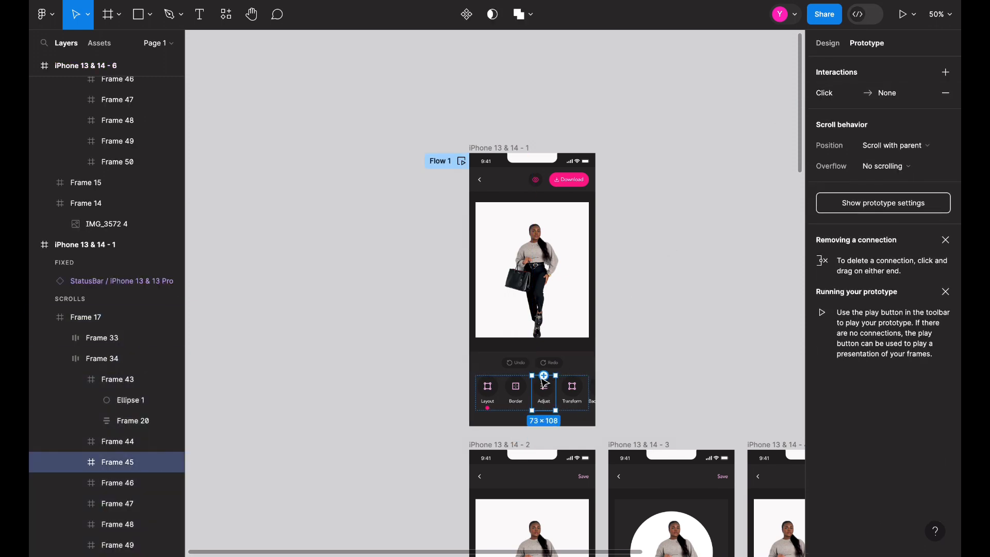
drag(543, 375, 438, 470)
scroll(417, 338, up, 10)
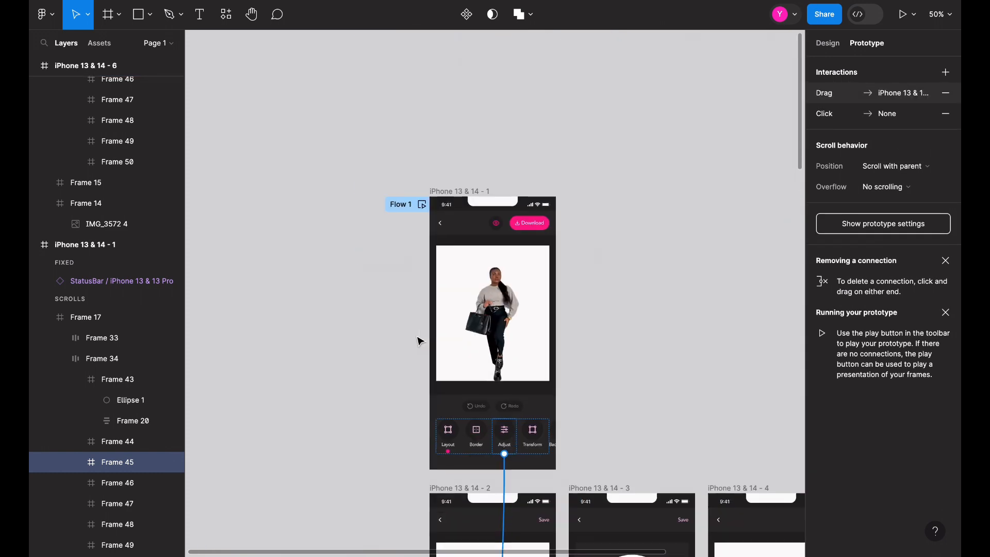
scroll(499, 421, down, 10)
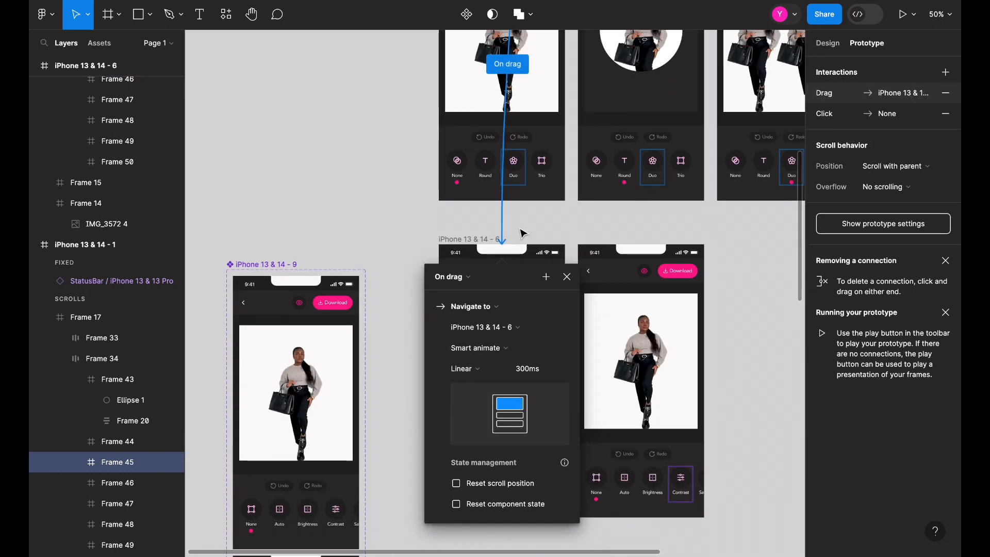
Step: Remove the Adjust option's empty click interaction and set its connection trigger to On click
click(467, 277)
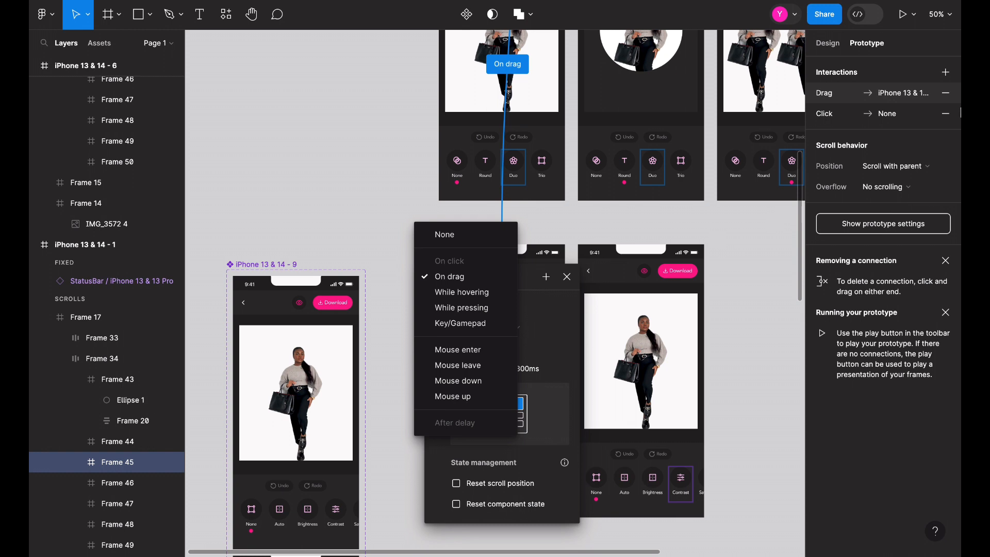
click(945, 113)
click(448, 261)
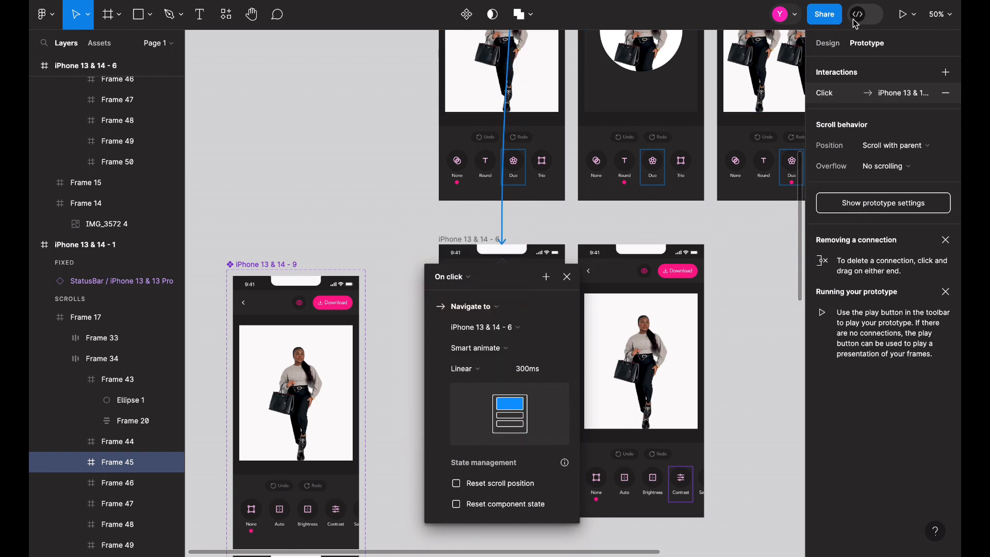
Step: Preview the whole flow from the Layout screen through Adjust to the Auto scan, browsing the adjustment options
click(826, 49)
click(818, 1)
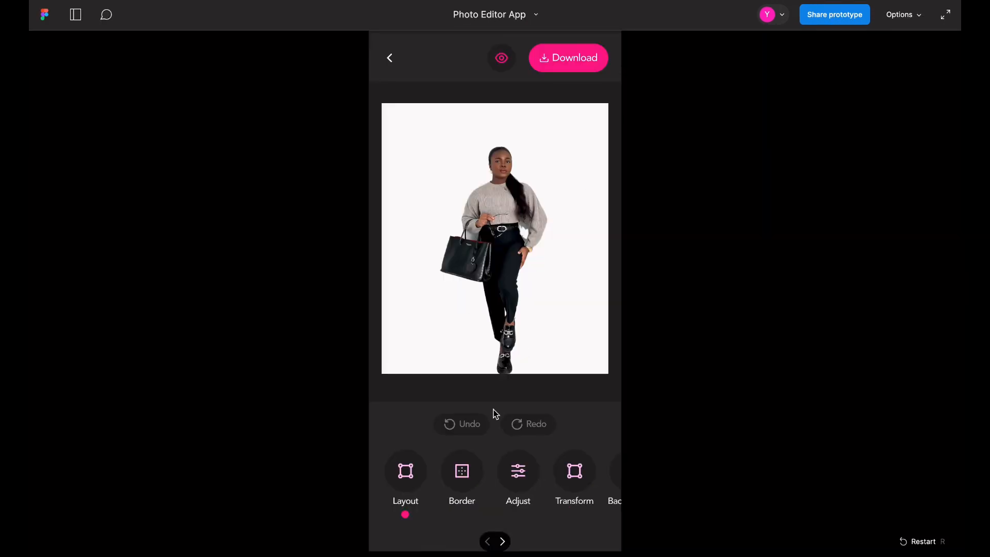
click(512, 481)
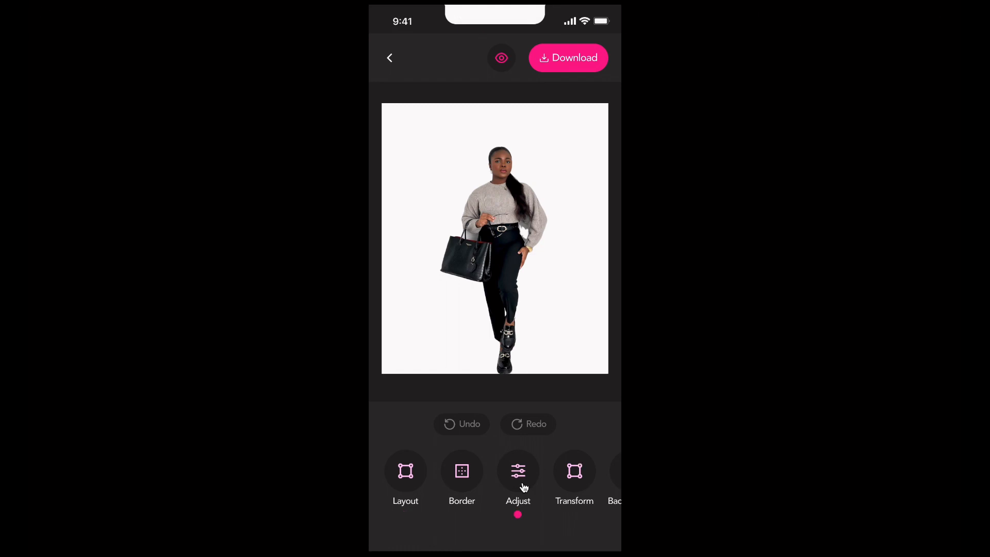
click(523, 486)
scroll(522, 481, right, 2)
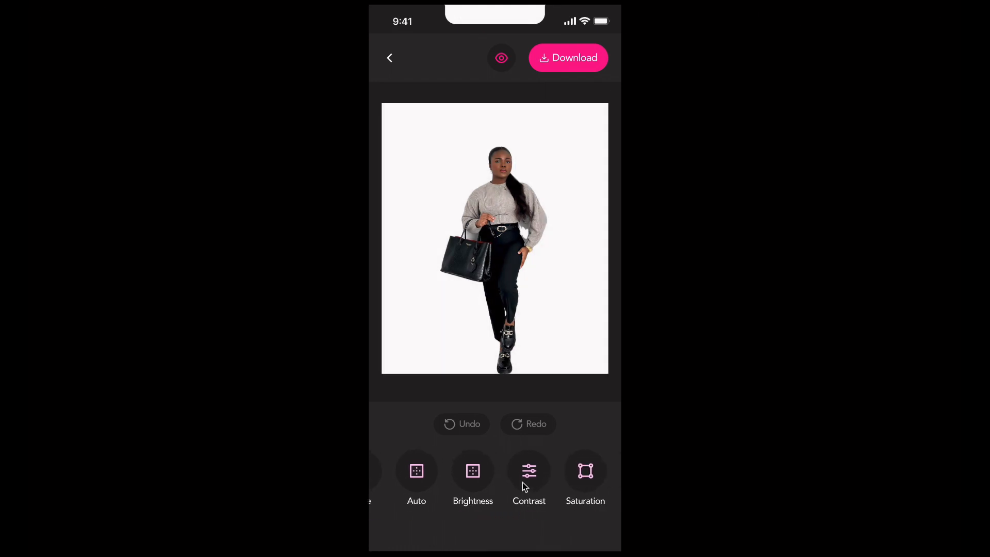
scroll(522, 482, left, 2)
click(457, 478)
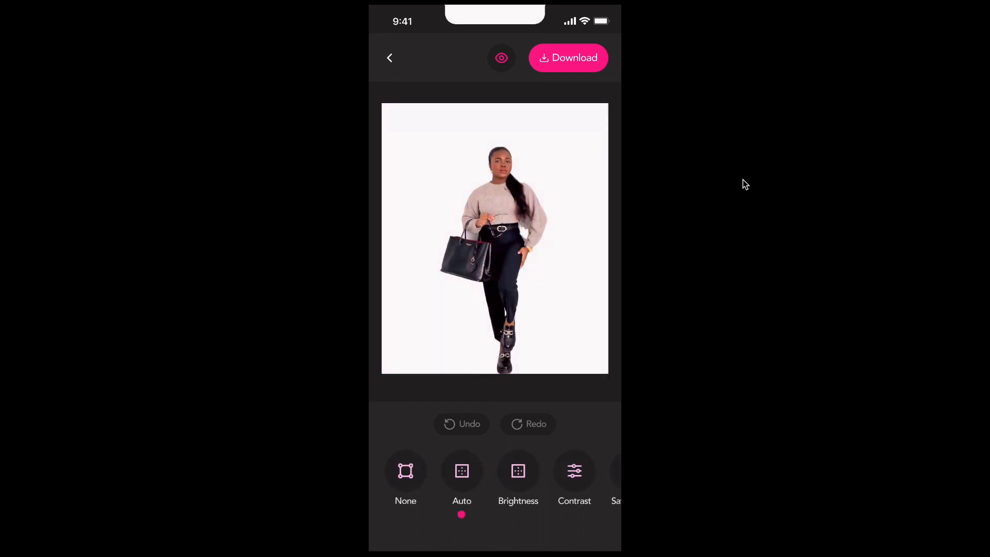
Step: Leave the preview and place a copy of the iPhone 13 & 14 - 9 screen below the iPhone 13 & 14 - 6 screen
key(Escape)
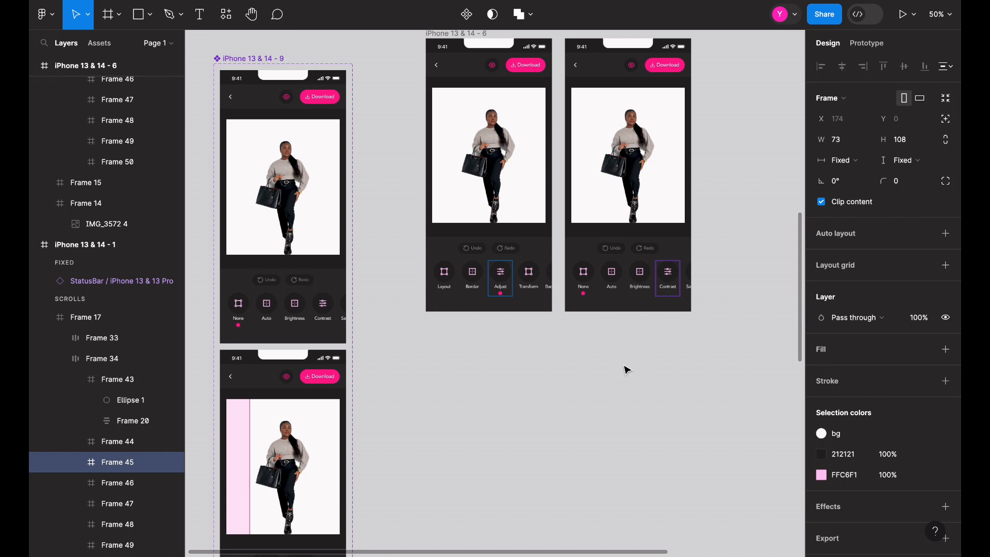
click(626, 369)
click(657, 180)
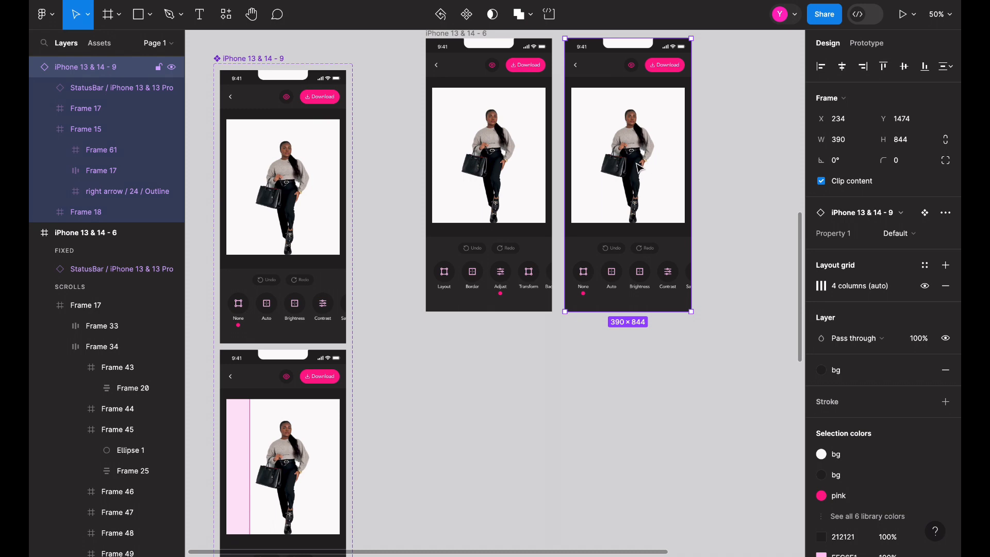
drag(639, 167, 500, 470)
scroll(500, 469, down, 6)
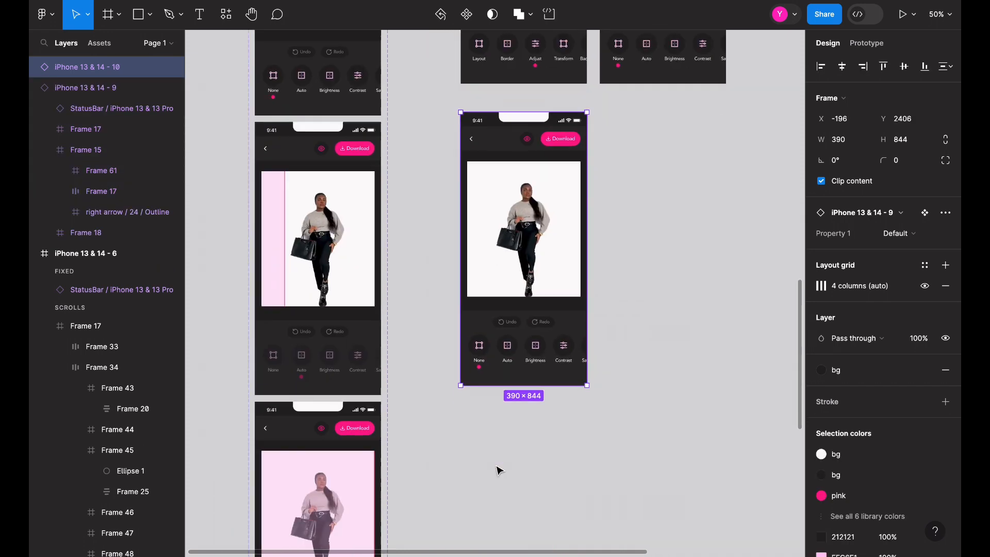
scroll(468, 435, down, 5)
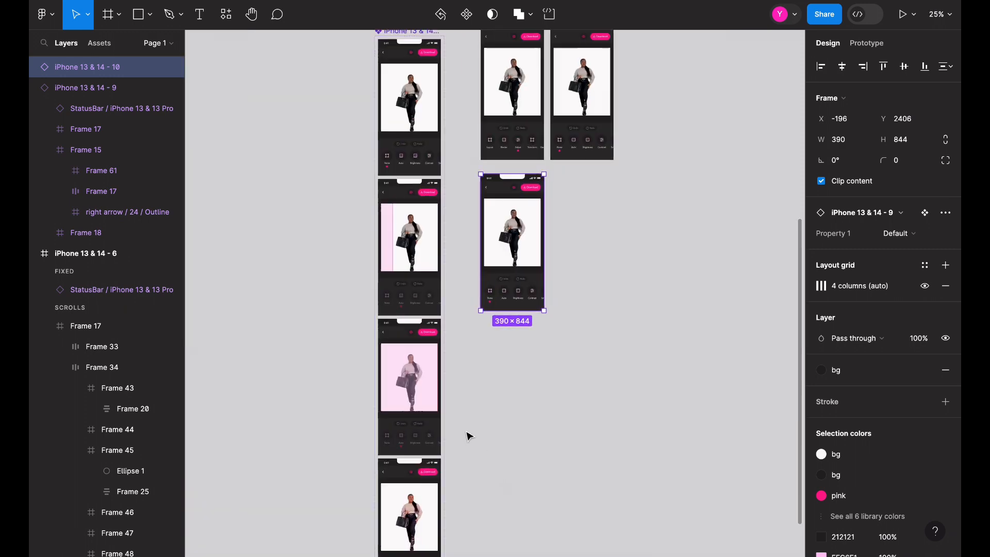
Step: Move the iPhone 13 & 14 - 9 component set to the far left of the screens, level with the iPhone 13 & 14 - 1 screen
scroll(466, 433, up, 5)
click(407, 182)
scroll(348, 101, up, 4)
drag(407, 181, 282, 95)
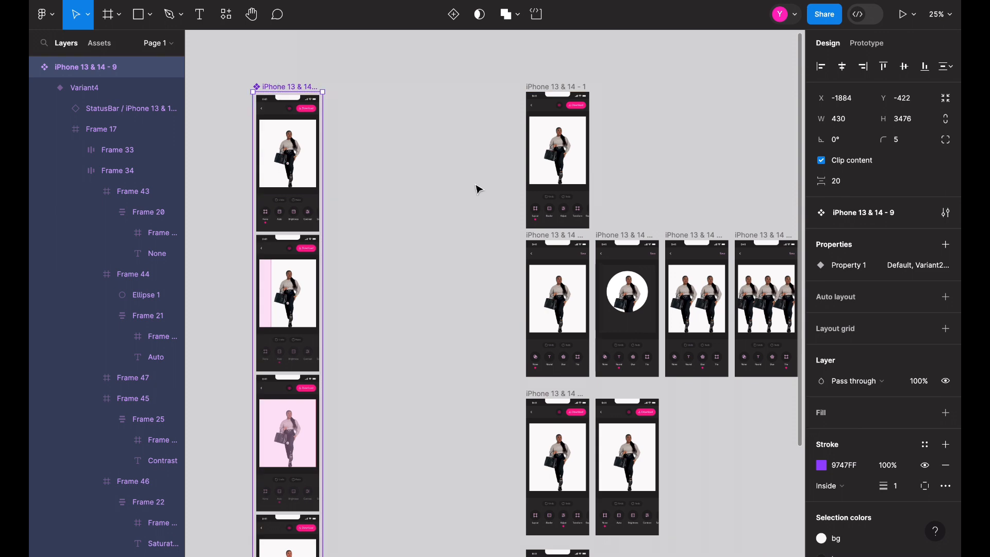
click(475, 188)
Step: Look over the copied screen against the screens above it, down to its adjustment options row
scroll(475, 188, down, 10)
scroll(478, 189, up, 3)
scroll(479, 189, up, 2)
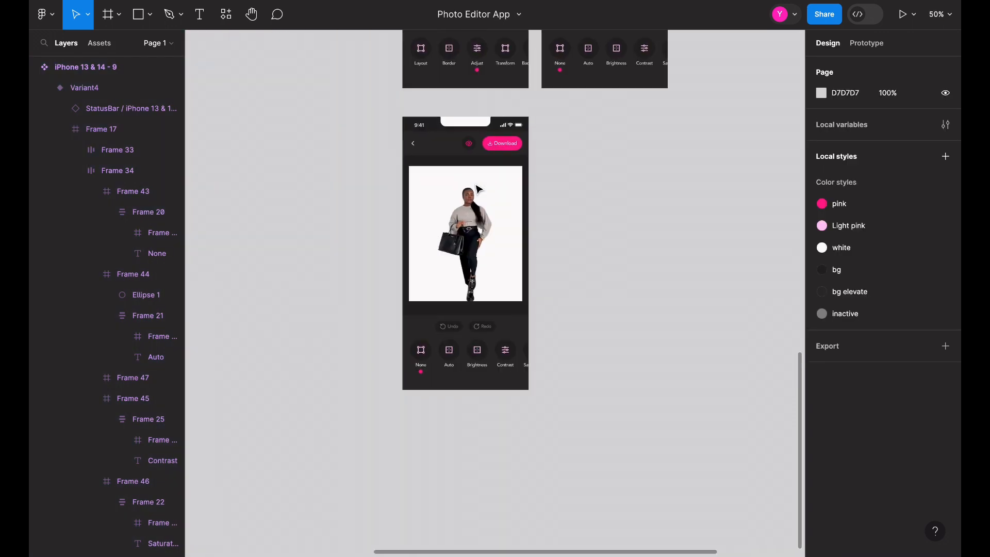
key(super+plus)
scroll(478, 211, left, 1)
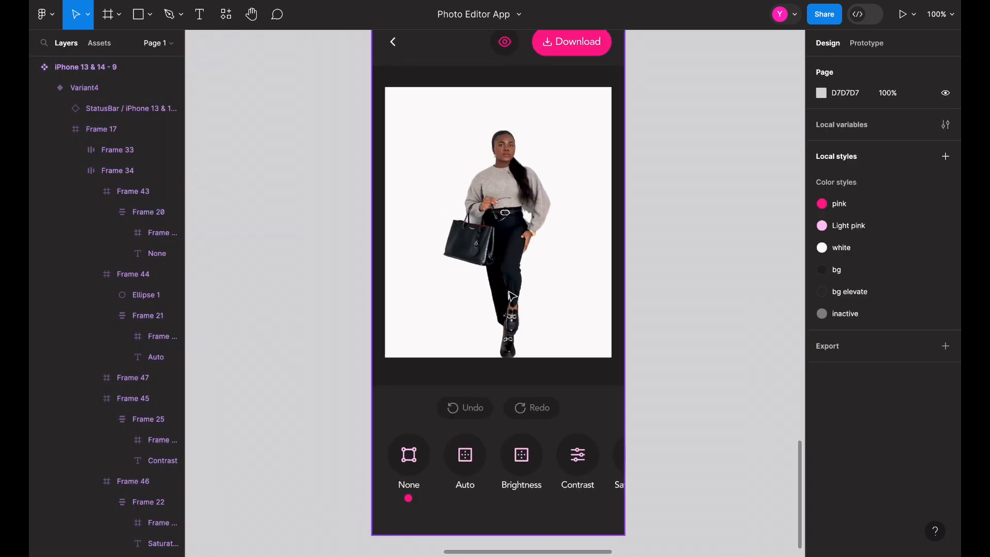
scroll(518, 291, up, 2)
key(super+minus)
scroll(519, 292, up, 1)
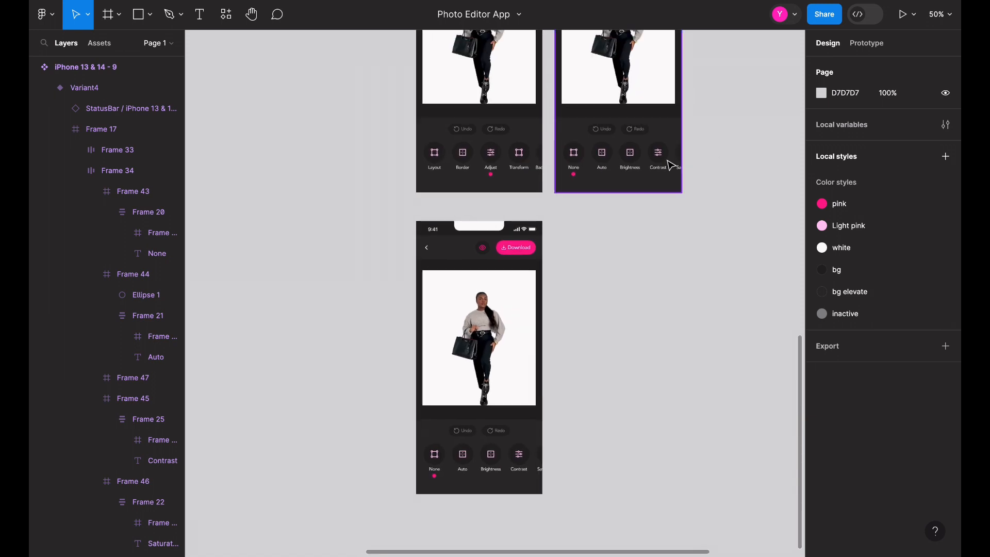
scroll(521, 356, down, 4)
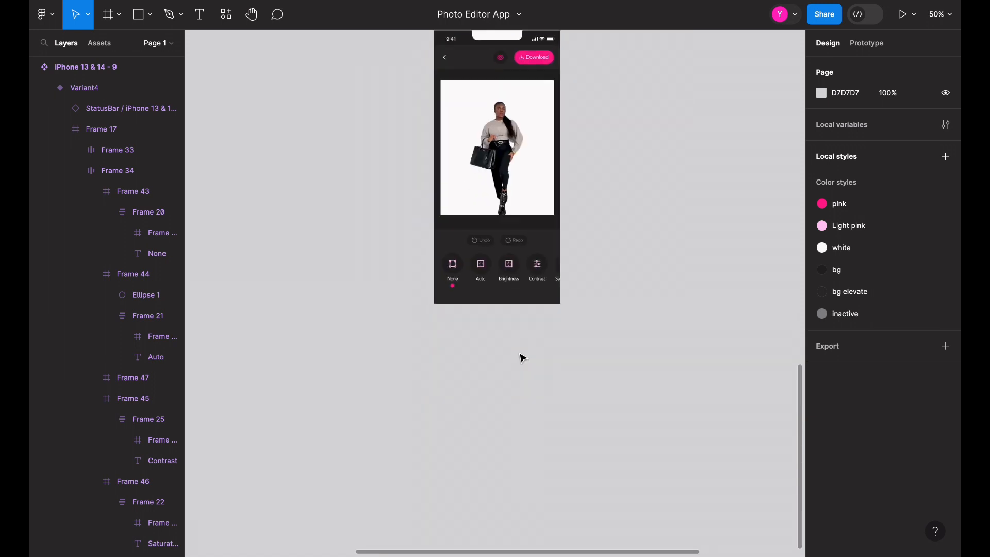
key(super+plus)
scroll(522, 355, up, 6)
scroll(437, 363, up, 12)
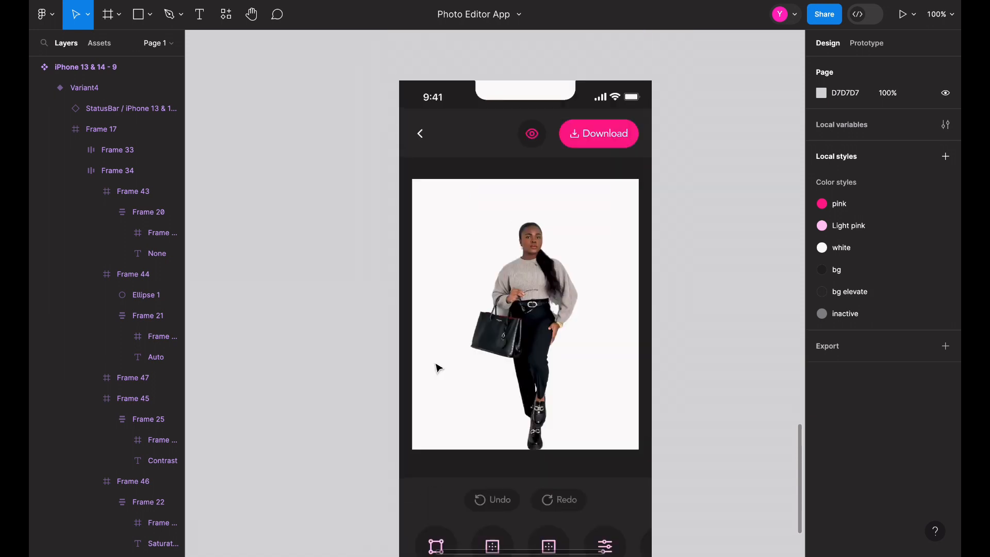
scroll(509, 400, down, 9)
scroll(512, 390, down, 5)
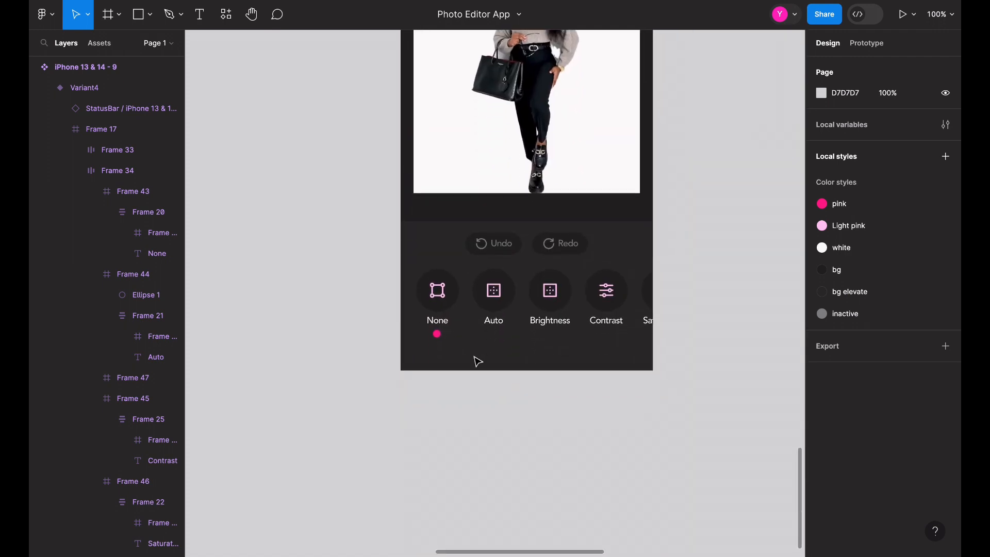
Step: Hide the icon inside the Auto option's circle on the copied screen
double_click(494, 321)
key(Escape)
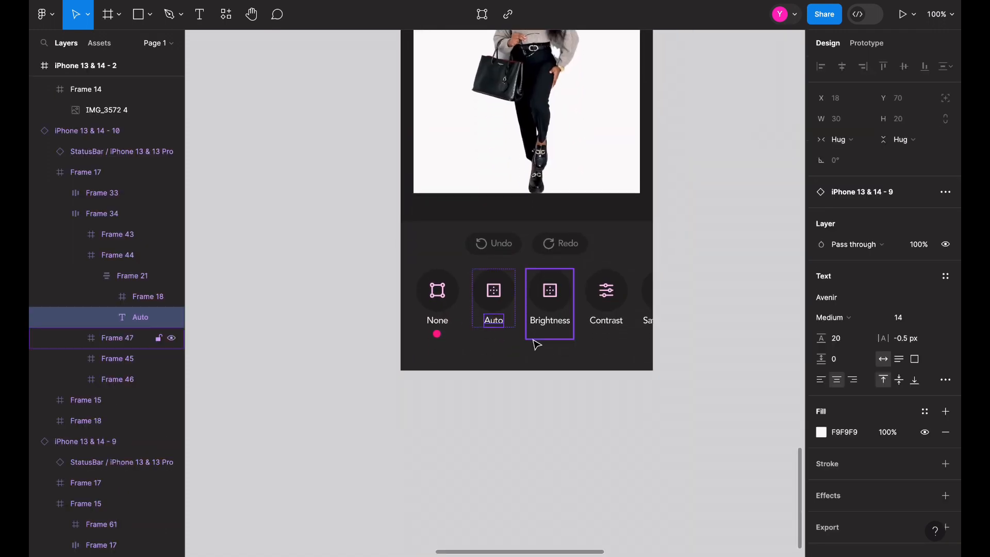
triple_click(497, 293)
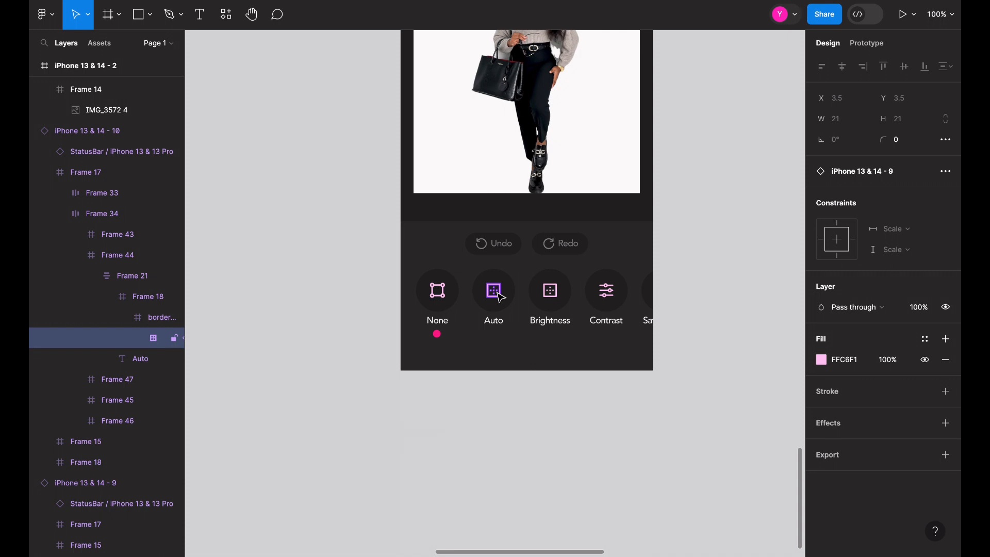
key(shift+Return)
click(499, 322)
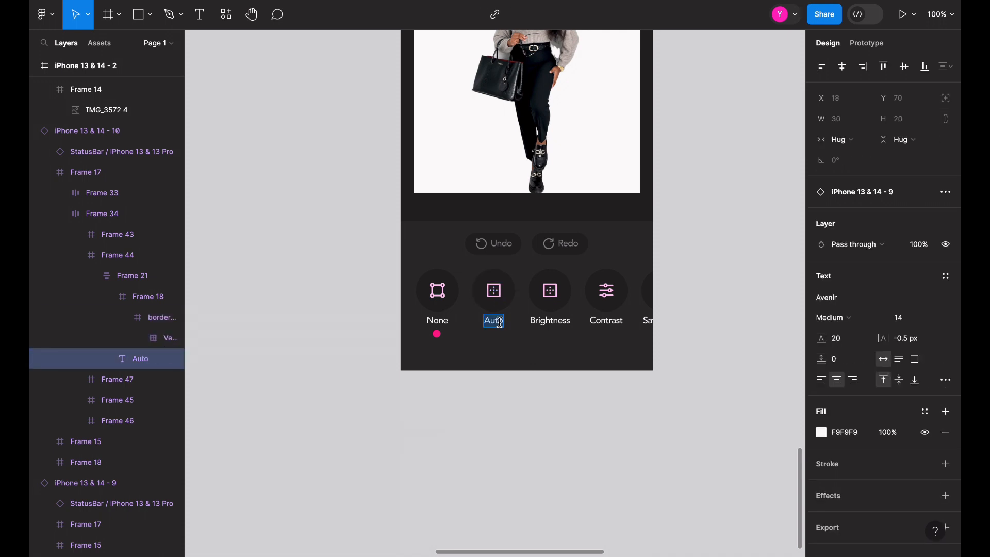
triple_click(497, 293)
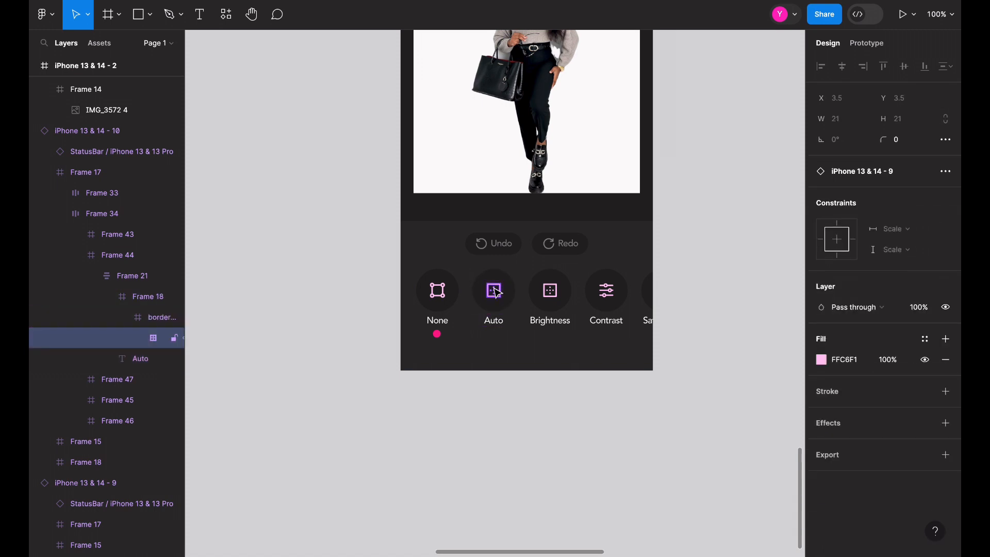
key(shift+Return)
key(ctrl+shift+h)
Step: Remove the icon from the Brightness option's circle on the copied screen
click(550, 301)
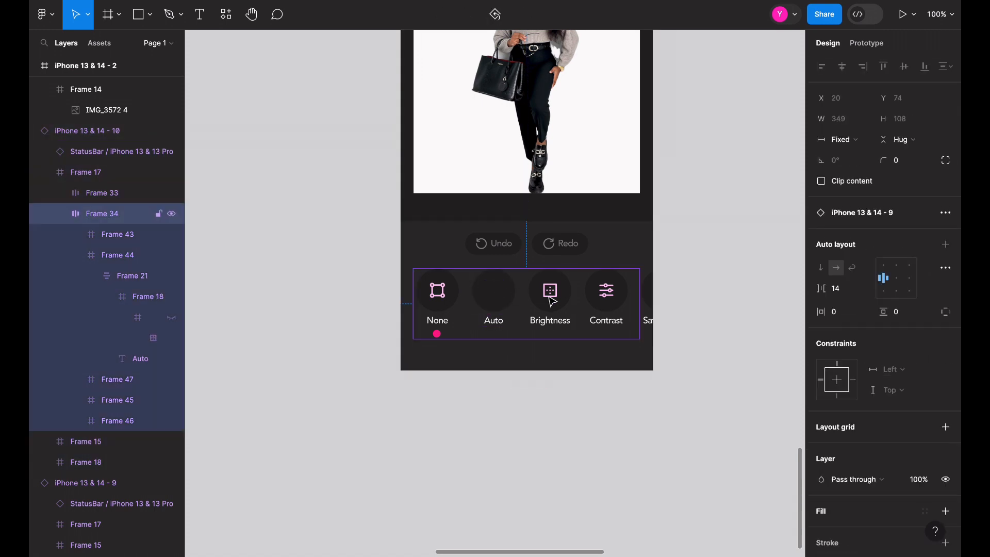
click(551, 301)
click(552, 301)
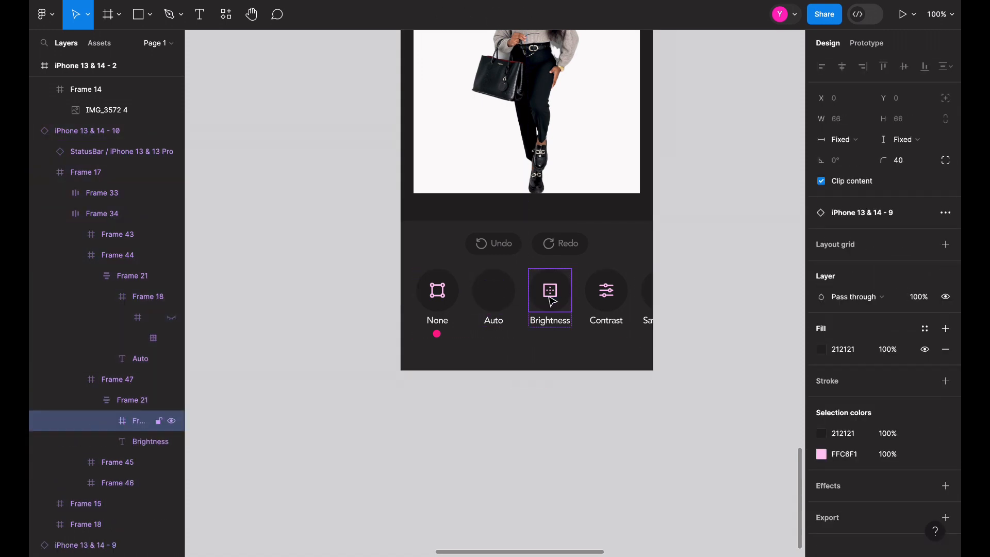
click(552, 301)
key(Delete)
Step: Remove the Contrast option's icon and the cut-off Saturation option from the copied screen's options row
click(609, 295)
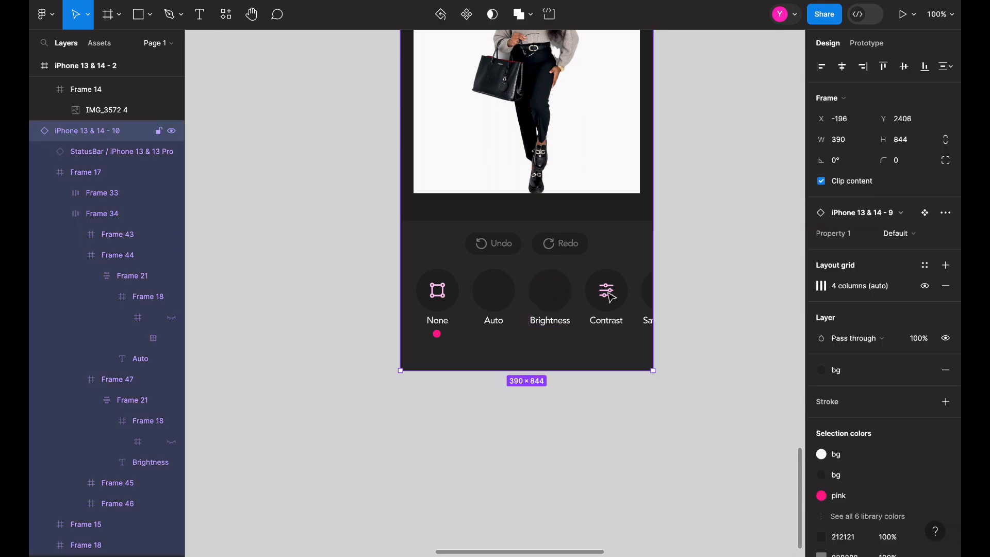
double_click(609, 295)
double_click(609, 295)
key(Delete)
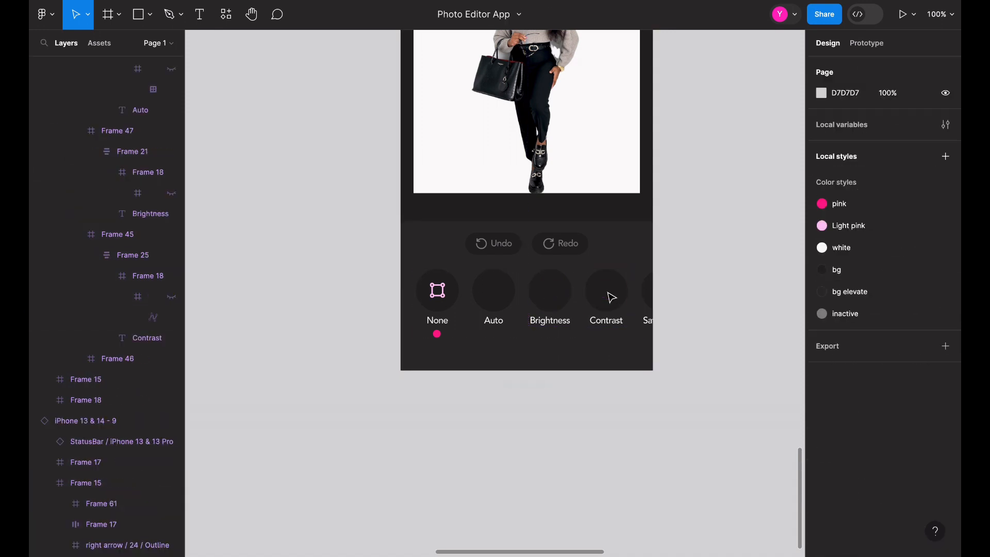
click(648, 306)
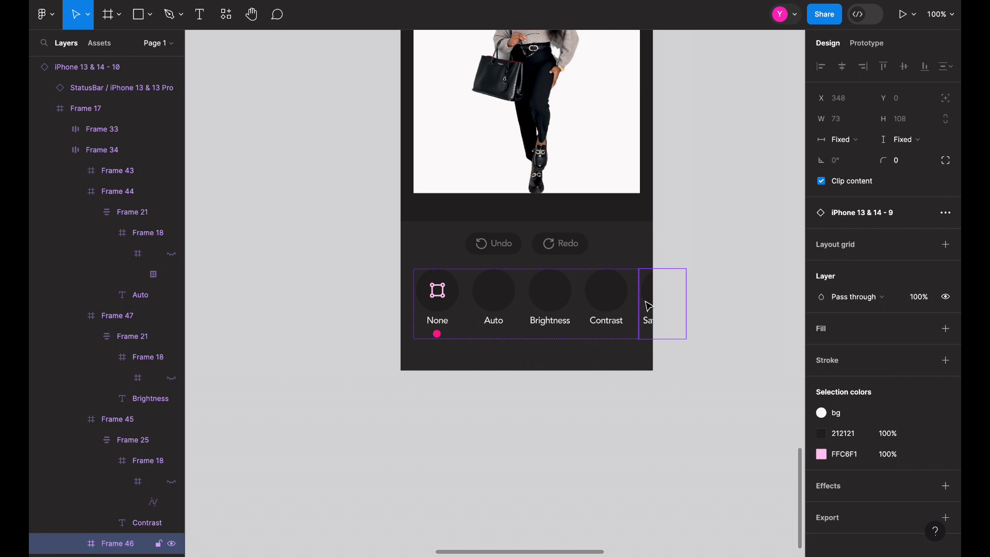
key(Delete)
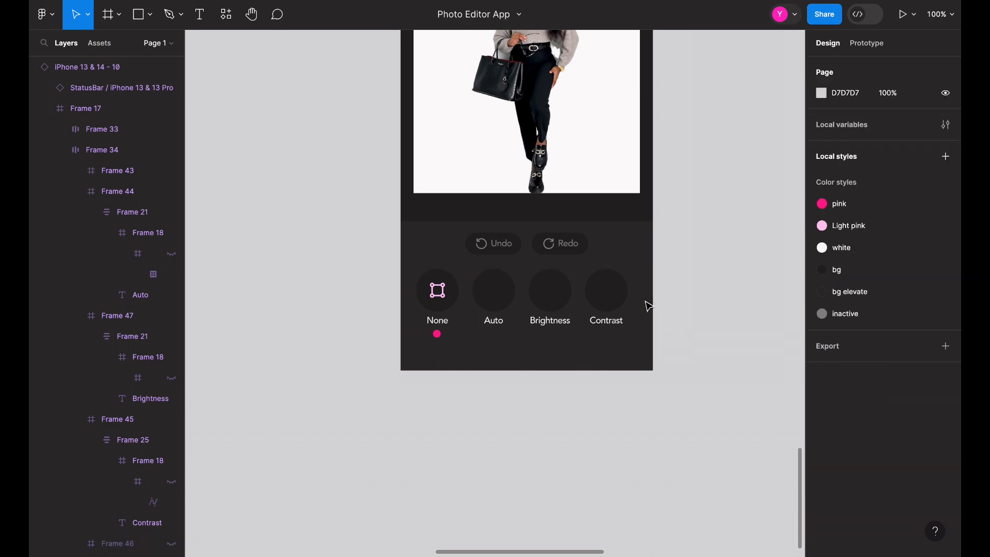
Step: Run the Unsplash plugin and search its photos for "background"
click(505, 298)
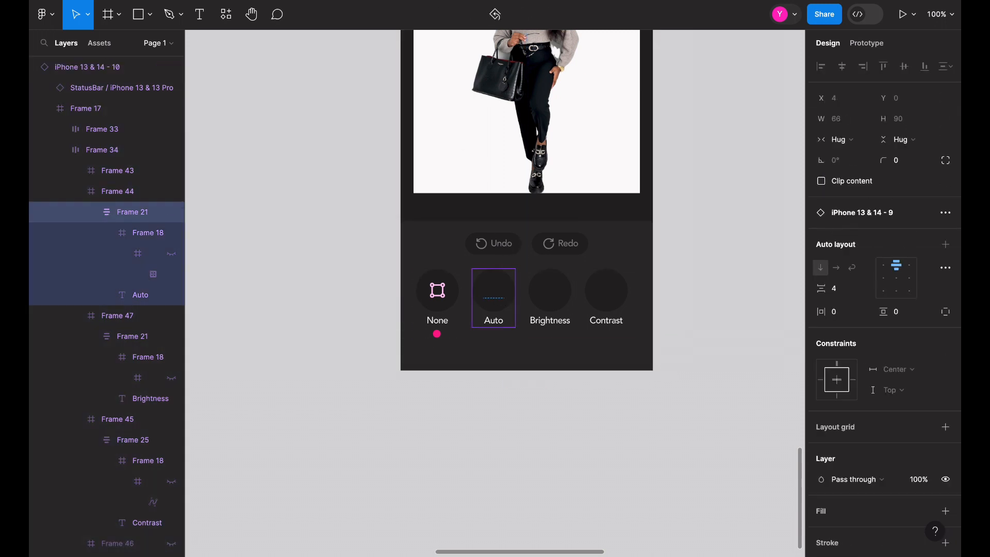
click(226, 16)
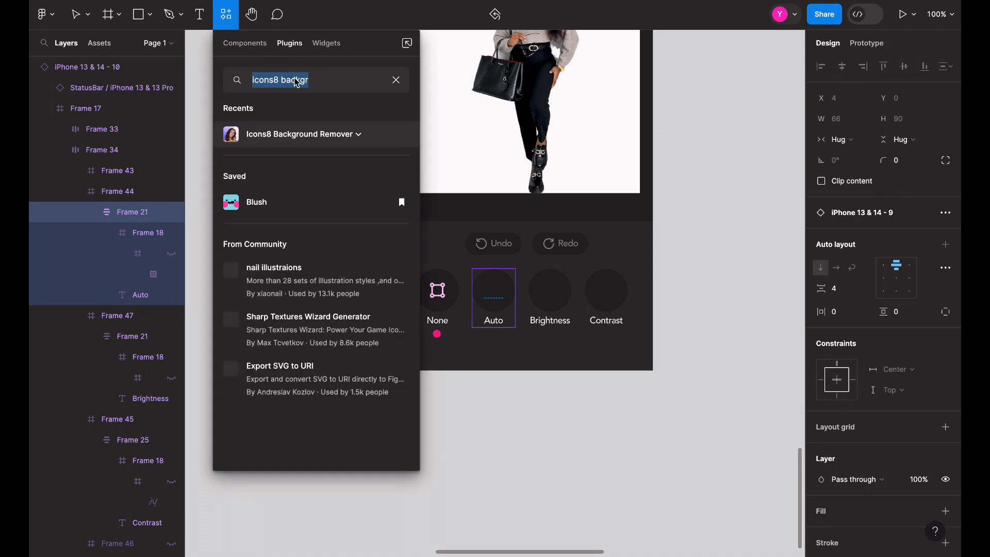
text(unspla)
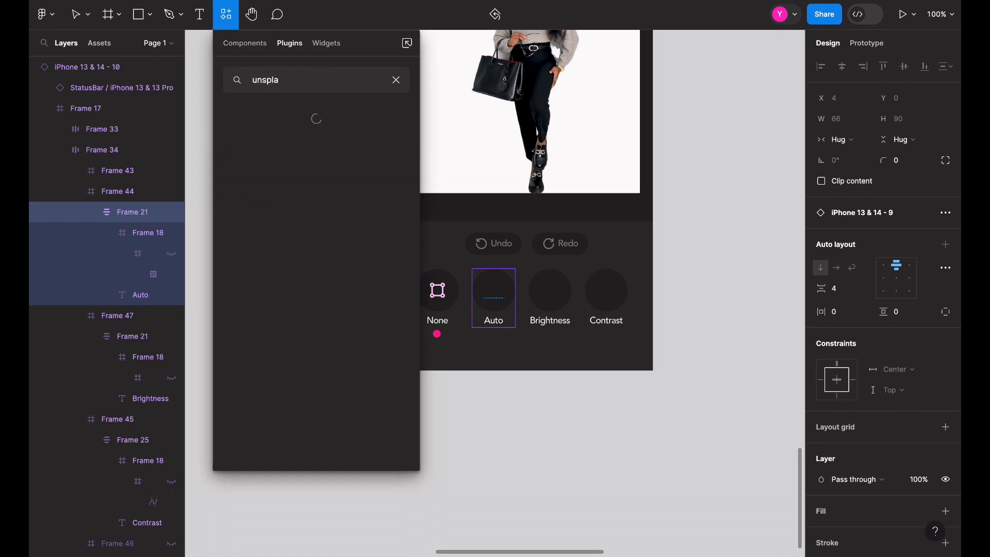
click(297, 135)
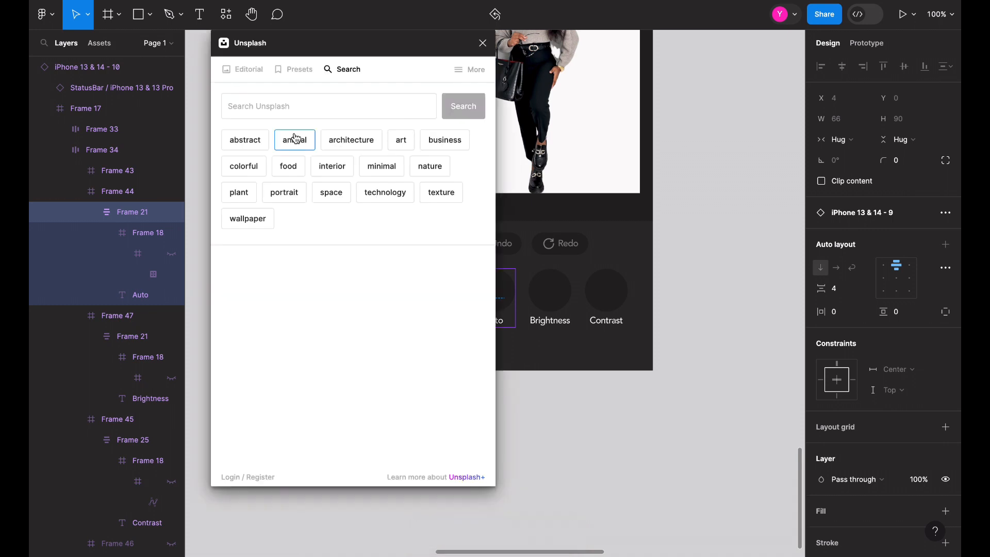
click(273, 104)
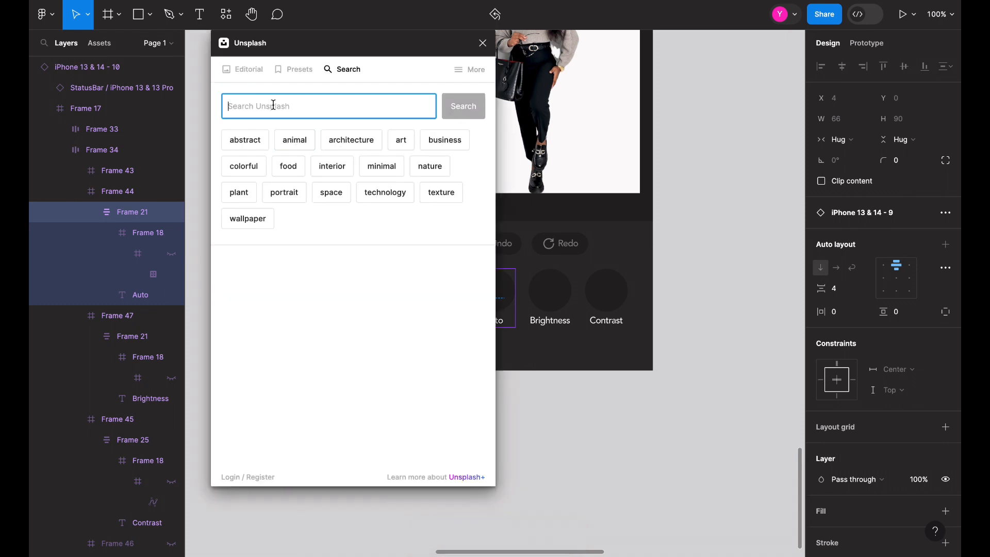
text(ba)
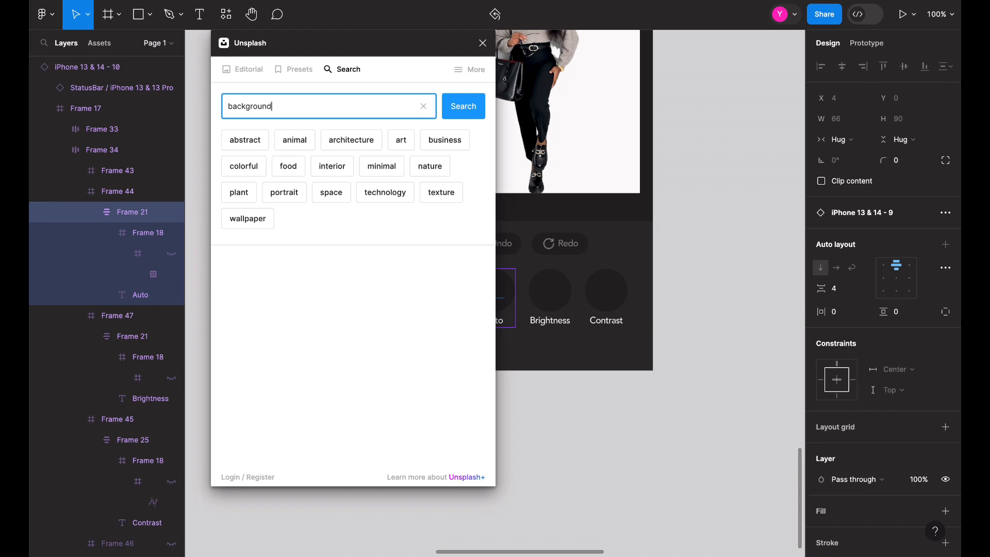
text(ckground)
key(Return)
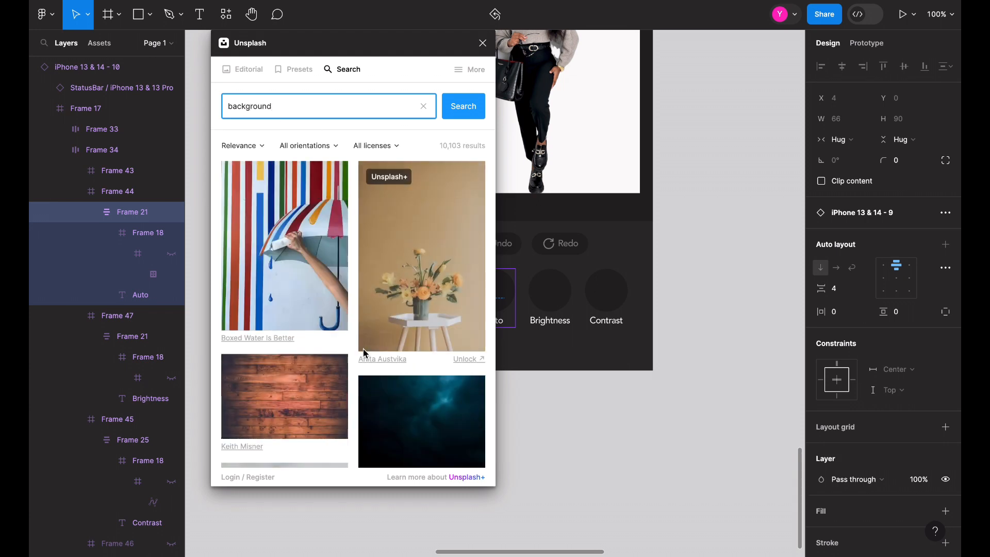
Step: Fill the Auto option's circle with the dark teal night-sky photo from the Unsplash results
scroll(363, 348, down, 5)
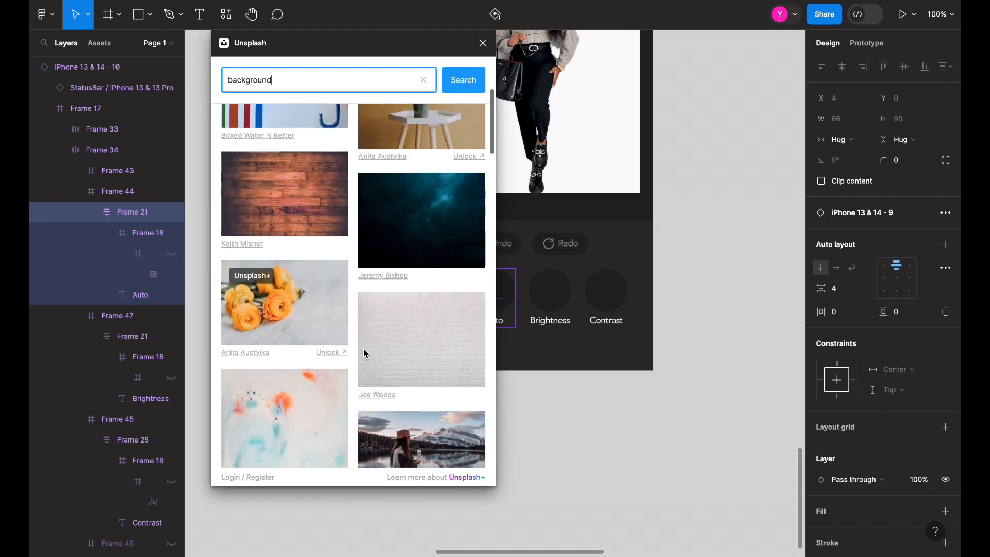
scroll(363, 348, up, 1)
scroll(590, 282, left, 2)
click(556, 300)
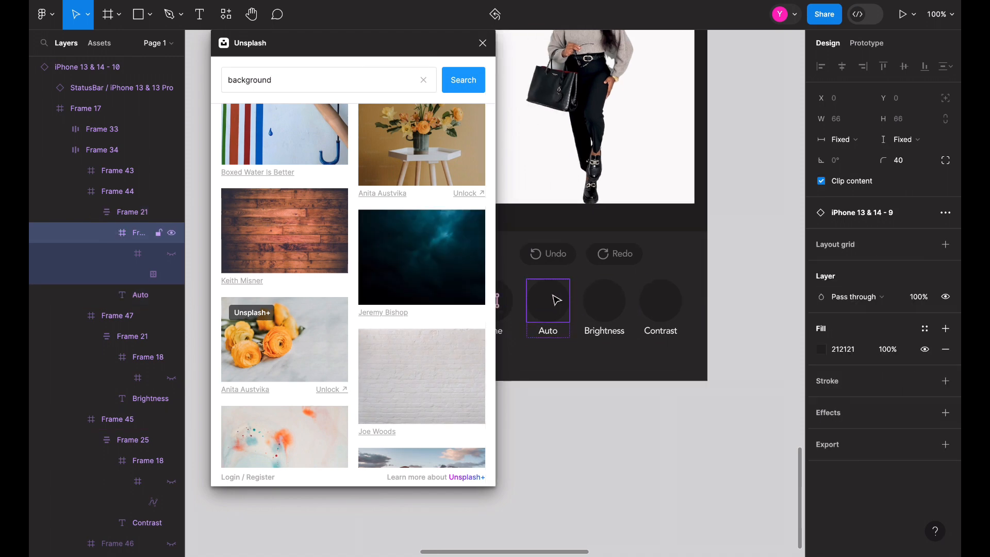
click(433, 259)
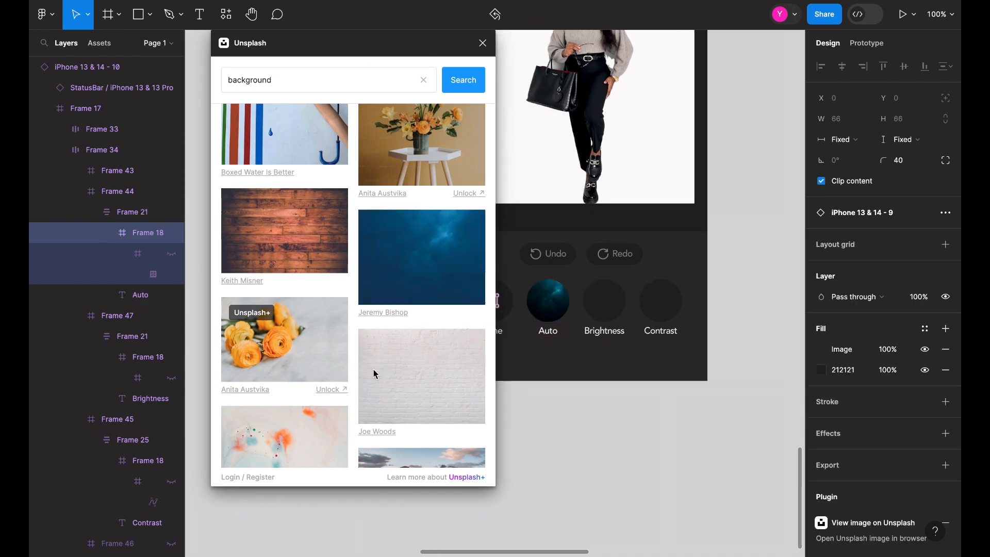
Step: Fill the Brightness option's circle with the multicoloured diagonal wood-plank photo from the Unsplash results
scroll(374, 373, down, 10)
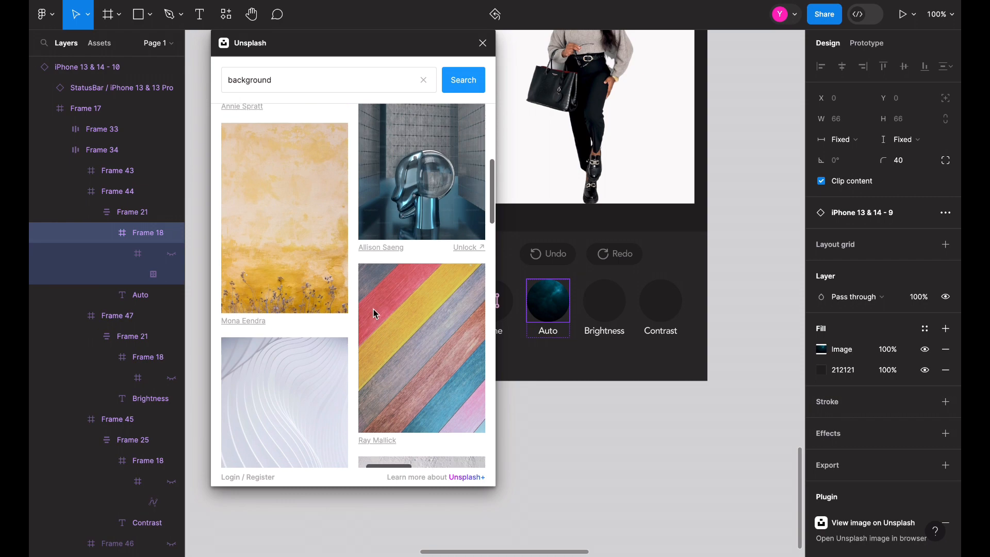
scroll(376, 311, down, 3)
click(610, 300)
click(427, 276)
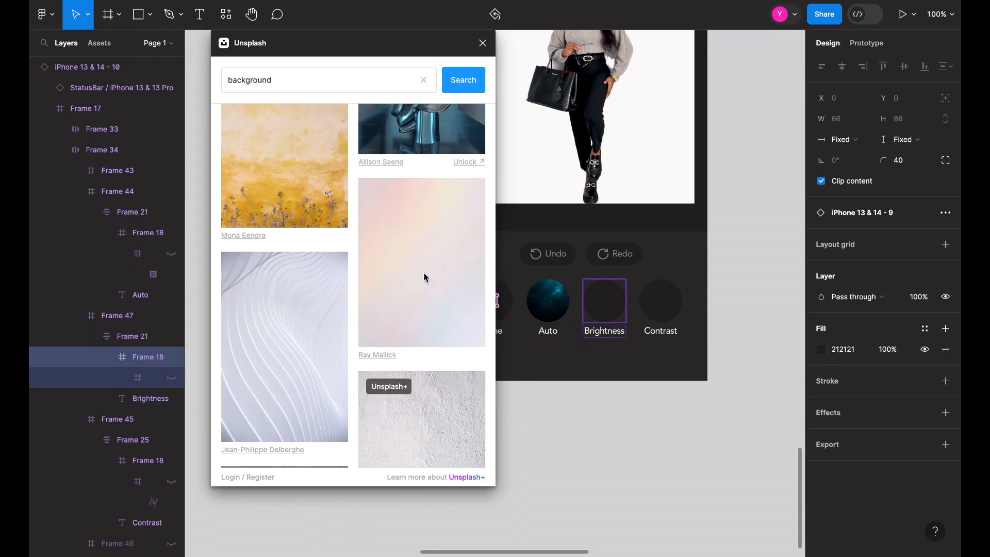
Step: Fill the Contrast option's circle with the diagonally split yellow and grey photo from the Unsplash results
scroll(412, 381, down, 10)
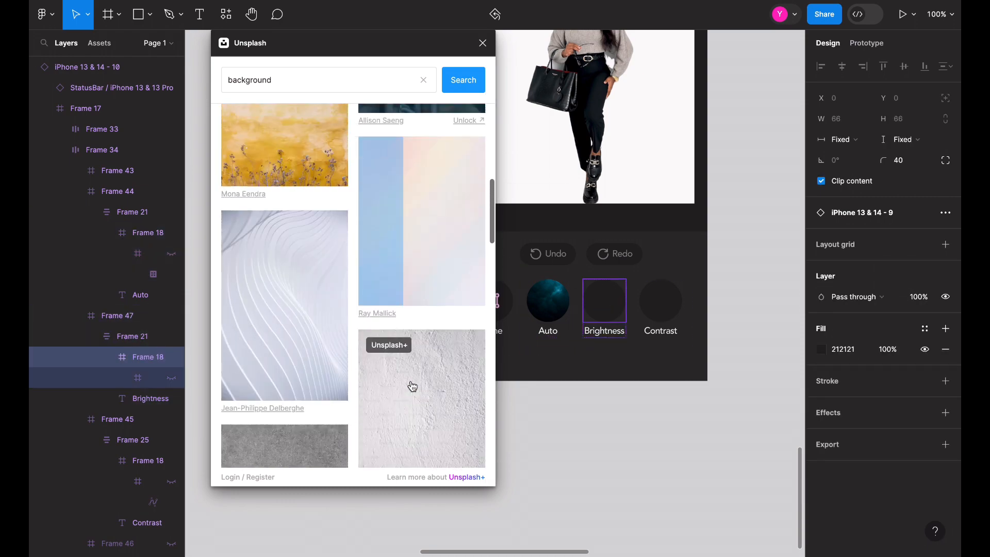
scroll(412, 385, down, 3)
scroll(412, 384, down, 3)
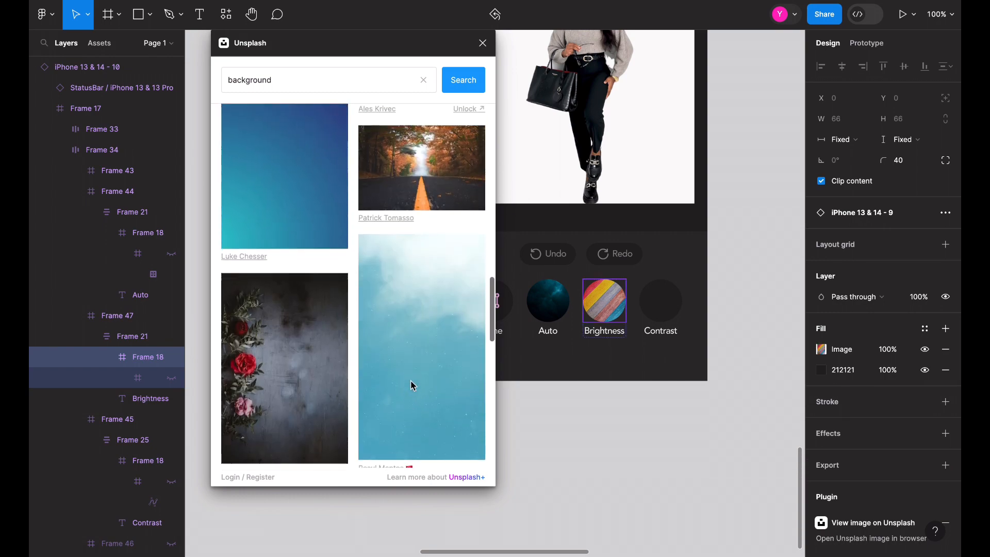
click(670, 312)
click(670, 313)
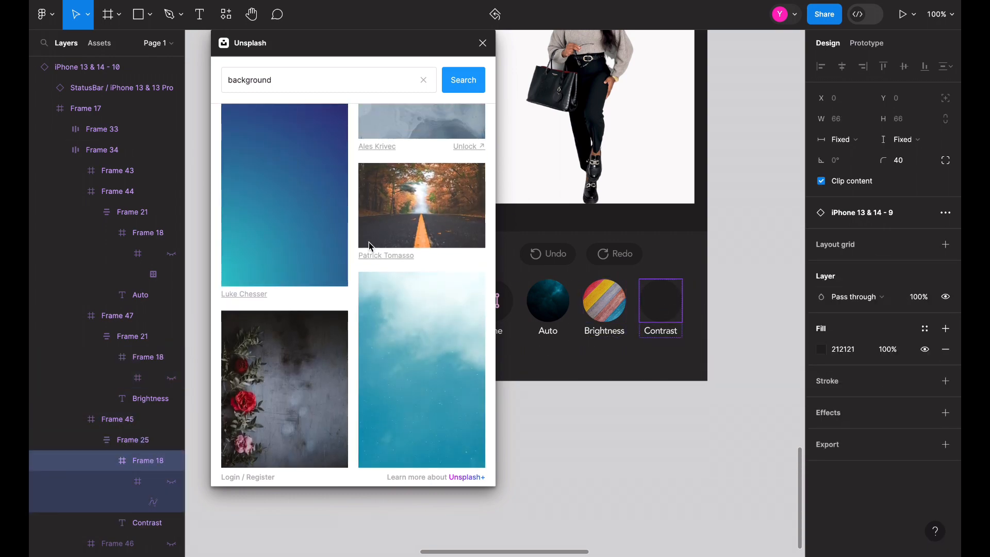
scroll(368, 246, down, 15)
scroll(368, 247, down, 15)
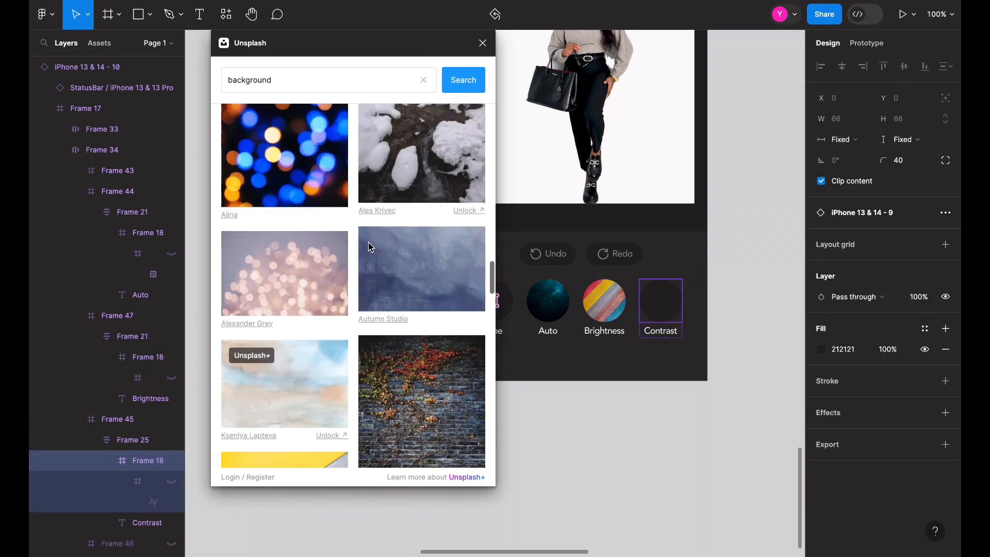
scroll(370, 247, down, 1)
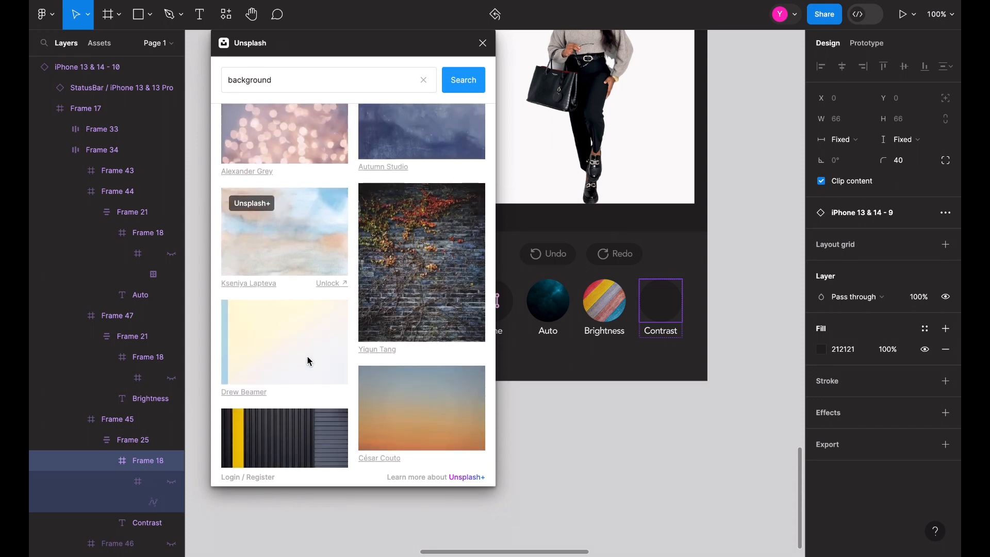
click(309, 361)
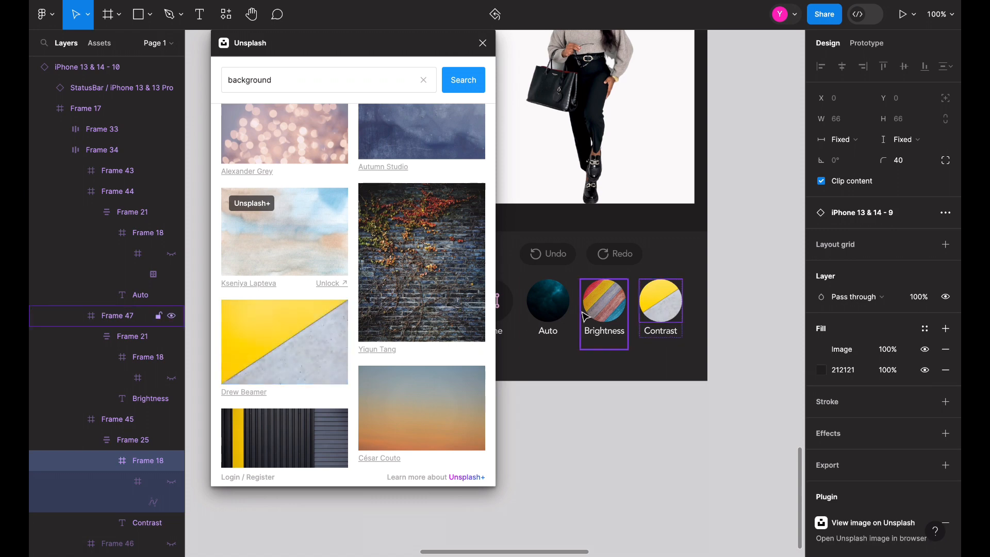
Step: Rename the Brightness option's label to Rainbow, the Auto label to Sky and the Contrast label to Slice
click(607, 332)
text(Rainbow)
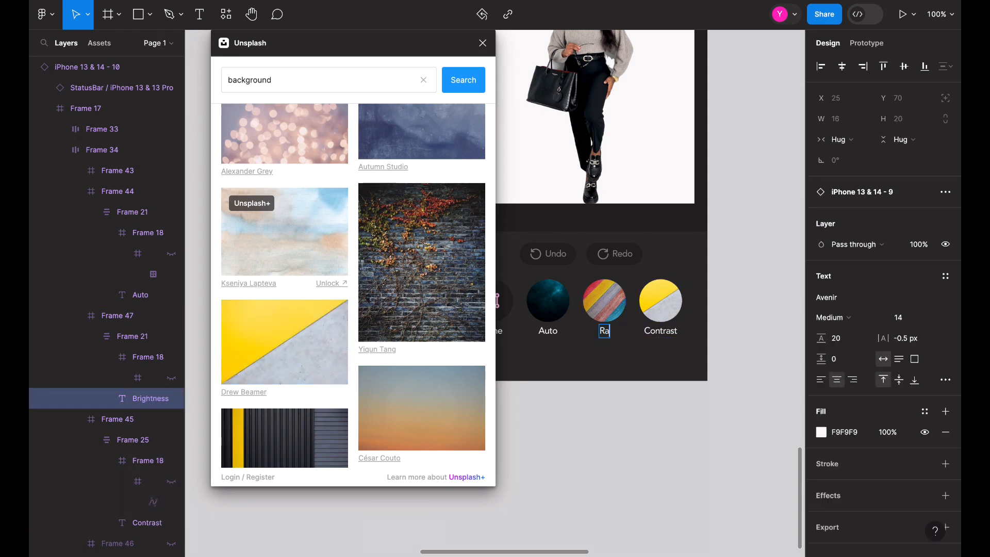
double_click(549, 335)
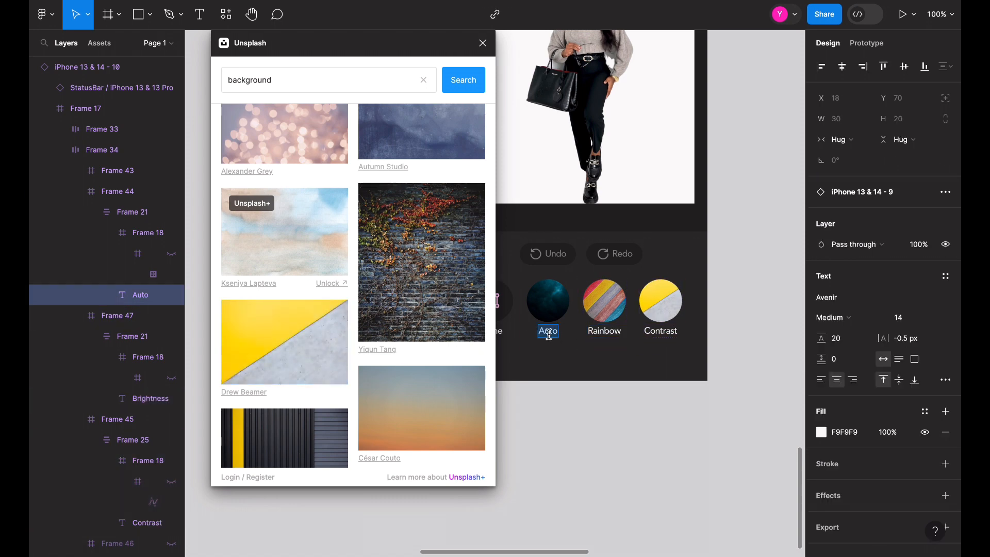
text(Sky)
double_click(662, 332)
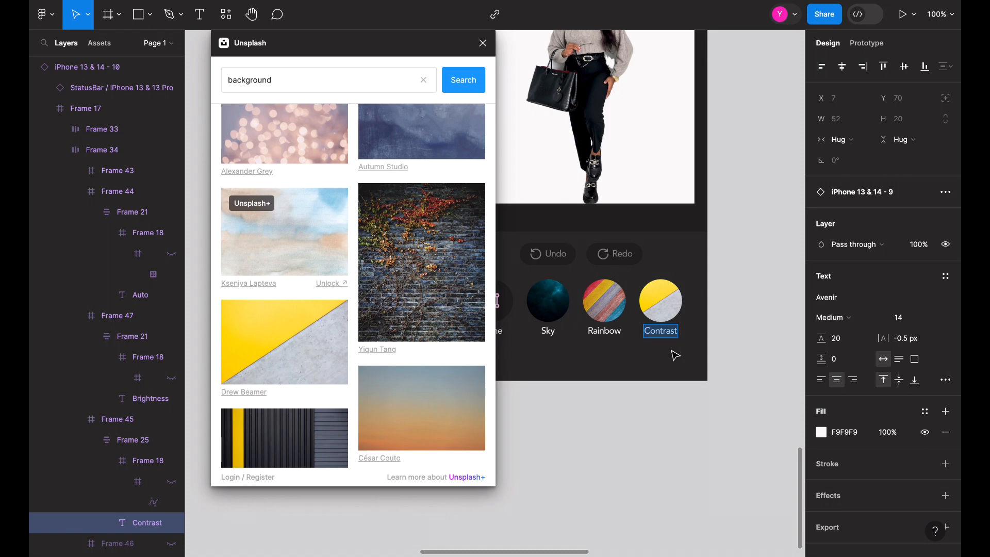
text(S)
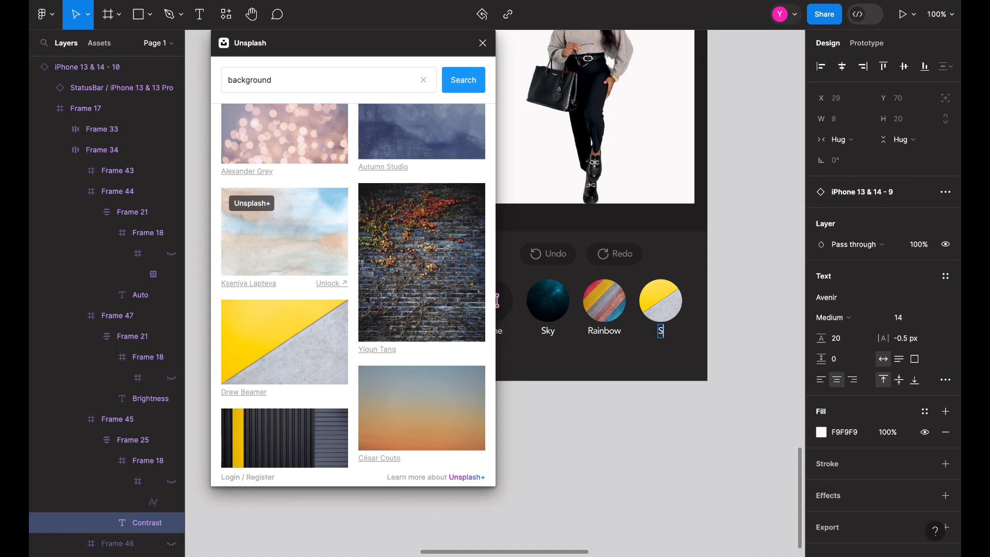
text(lice)
key(Escape)
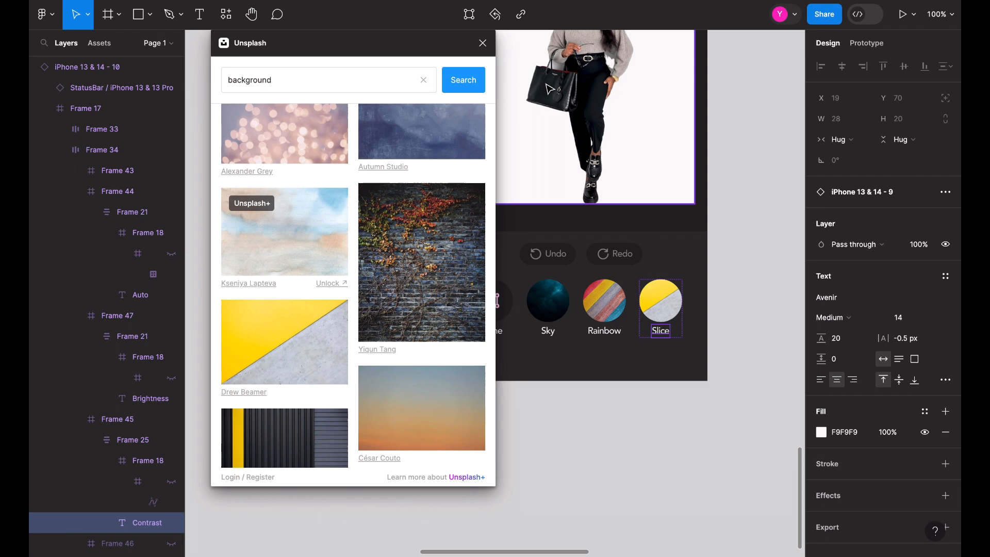
Step: Close the Unsplash plugin and clear the selection
click(483, 42)
click(406, 245)
ctrl+scroll(406, 245, down, 5)
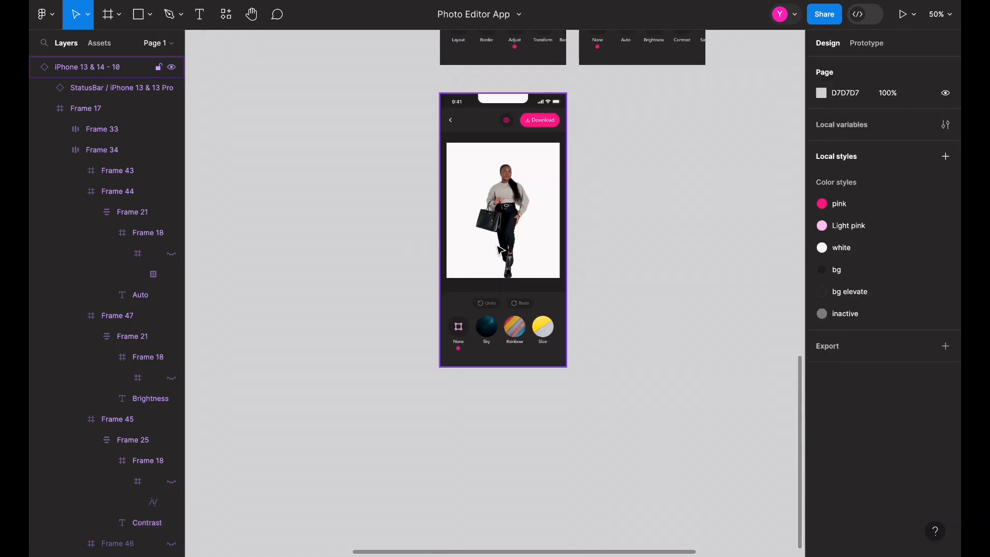
scroll(499, 234, up, 5)
click(531, 125)
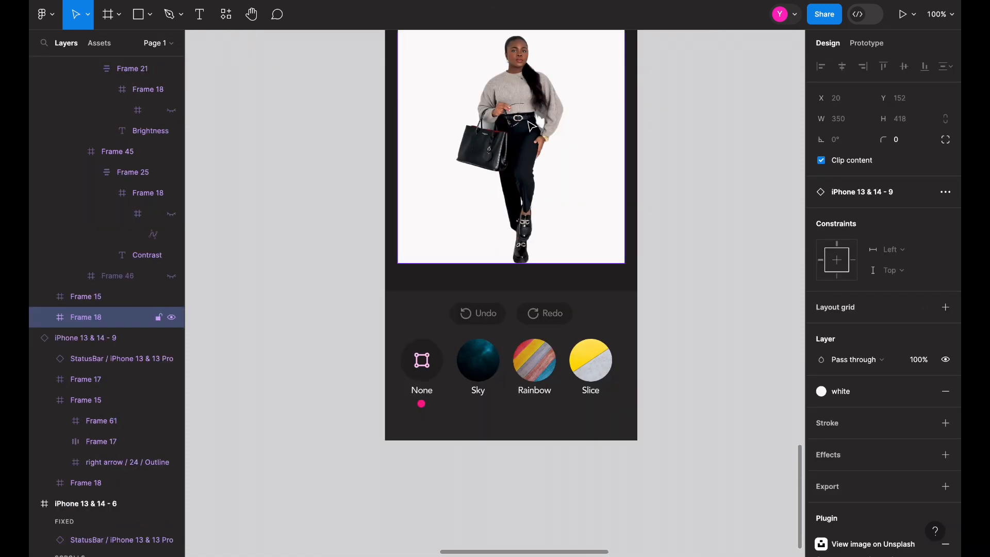
double_click(531, 125)
key(Escape)
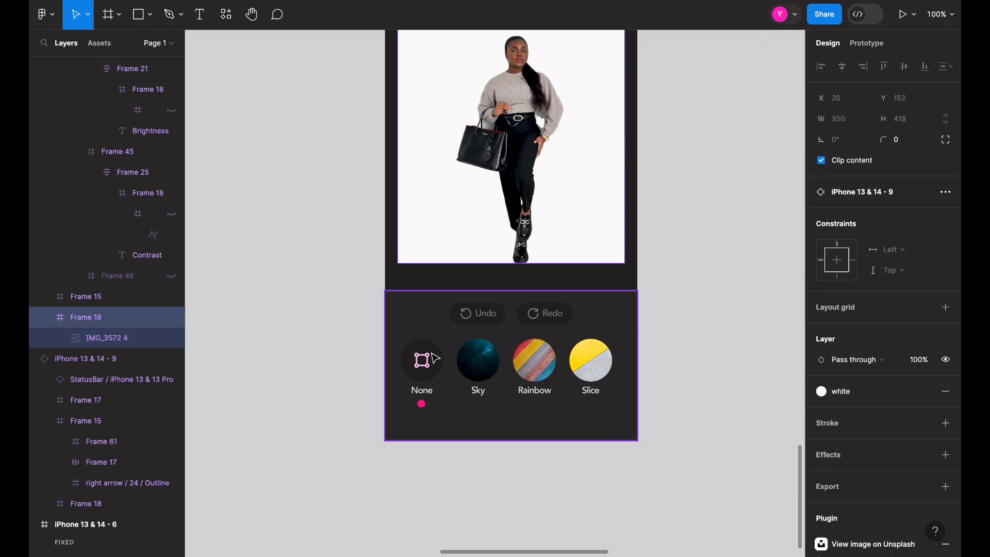
key(ctrl+minus)
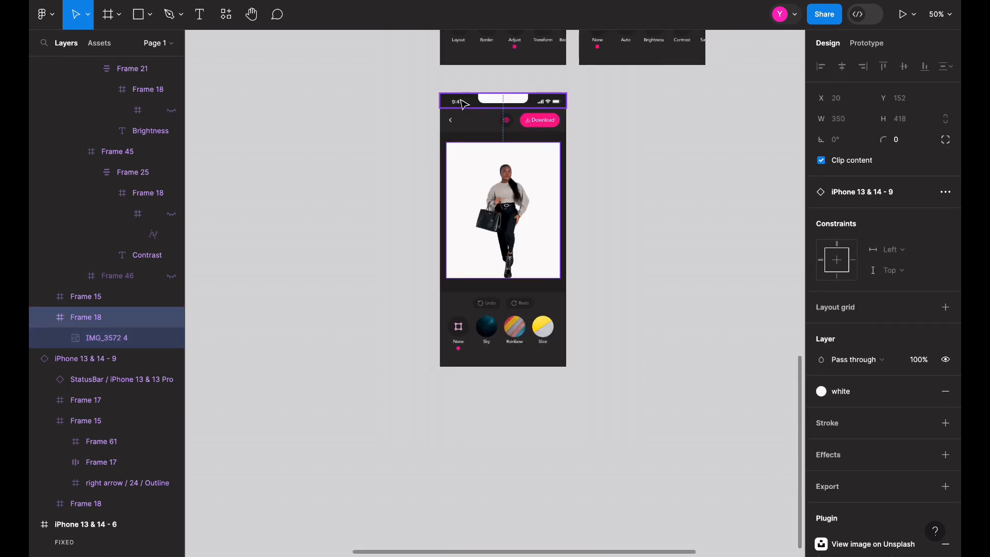
Step: Duplicate the screen with the background image options and place the copy beside it at X 234, Y 2406
click(618, 111)
click(461, 97)
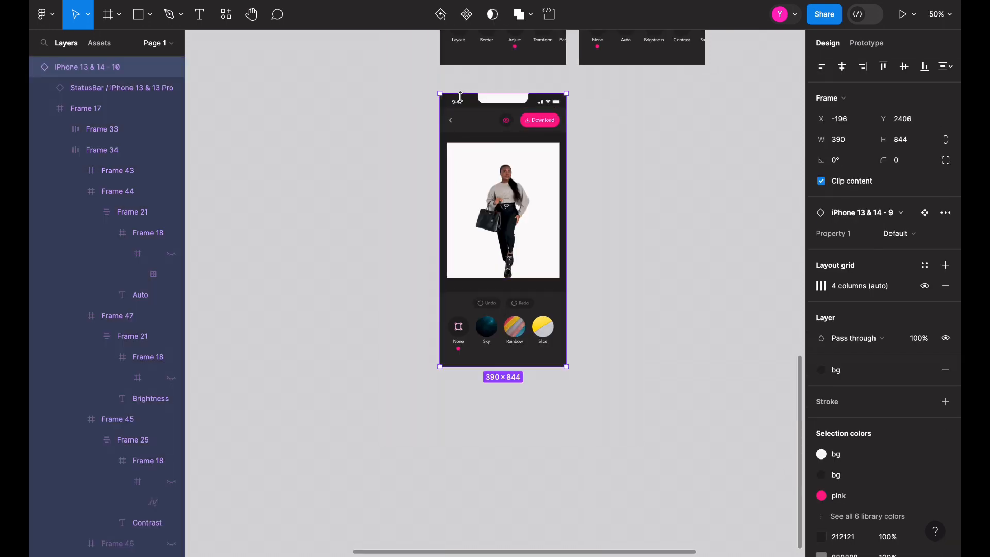
key(ctrl+d)
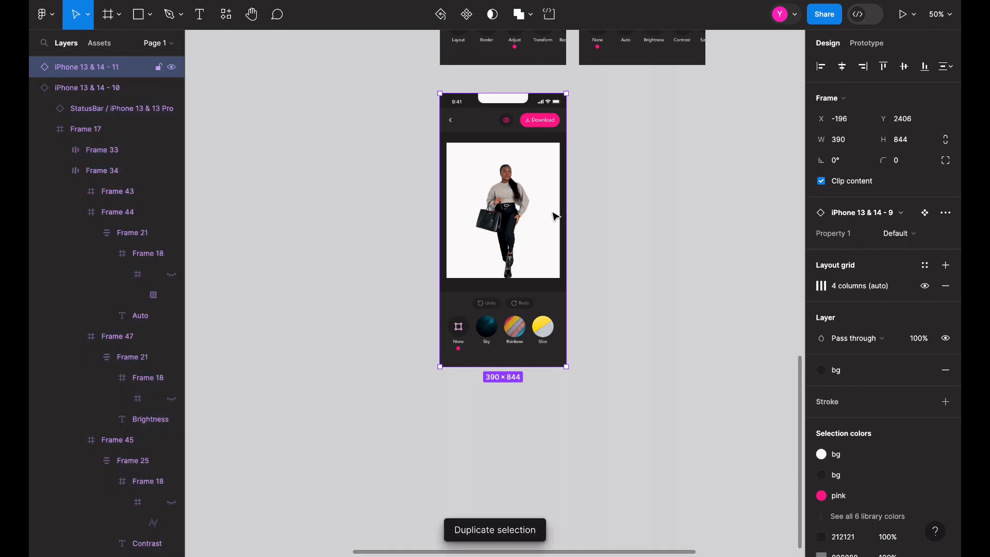
key(shift+Right)
key(shift+Right)
key(shift+Right)
key(shift+Right)
key(shift+Right)
key(shift+Right)
key(shift+Right)
key(shift+Right)
key(shift+Right)
key(shift+Right)
key(shift+Right)
key(shift+Right)
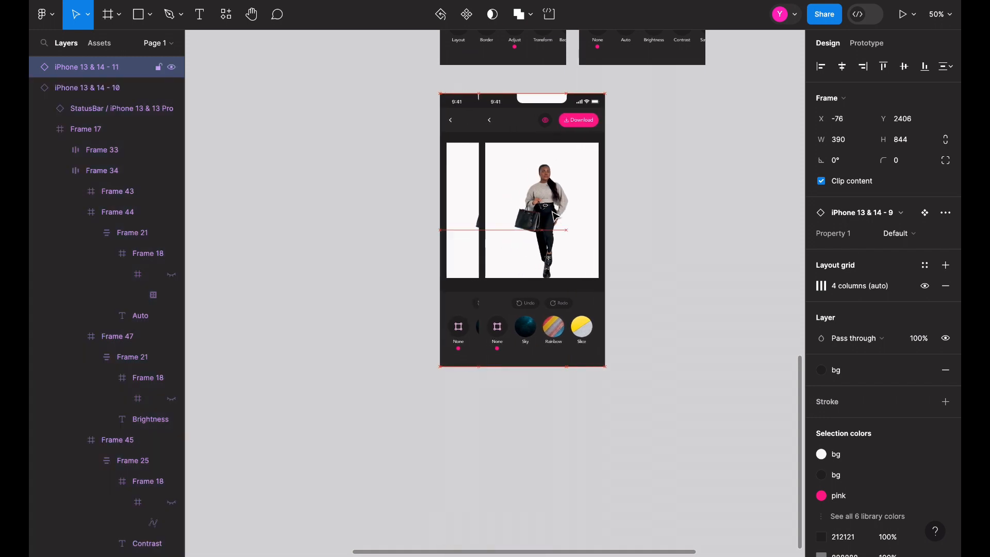
key(shift+Right)
key(shift+Right)
key(shift+Right)
key(shift+Right)
key(shift+Right)
key(shift+Right)
key(shift+Right)
key(shift+Right)
key(shift+Right)
key(shift+Right)
key(shift+Right)
key(shift+Right)
key(shift+Right)
key(shift+Right)
key(shift+Right)
key(shift+Right)
key(shift+Right)
key(shift+Right)
key(shift+Right)
key(shift+Right)
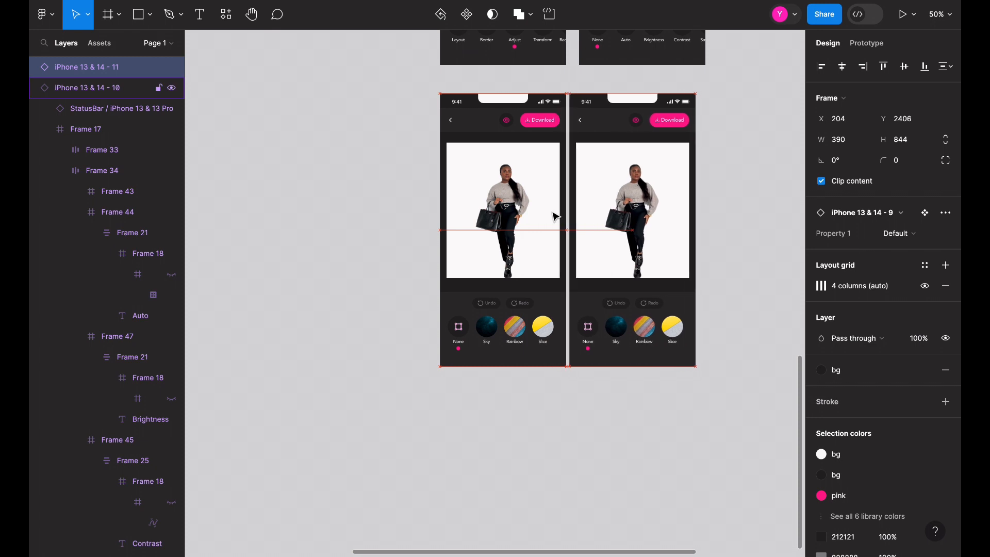
key(shift+Right)
key(shift+Right)
key(shift+Right)
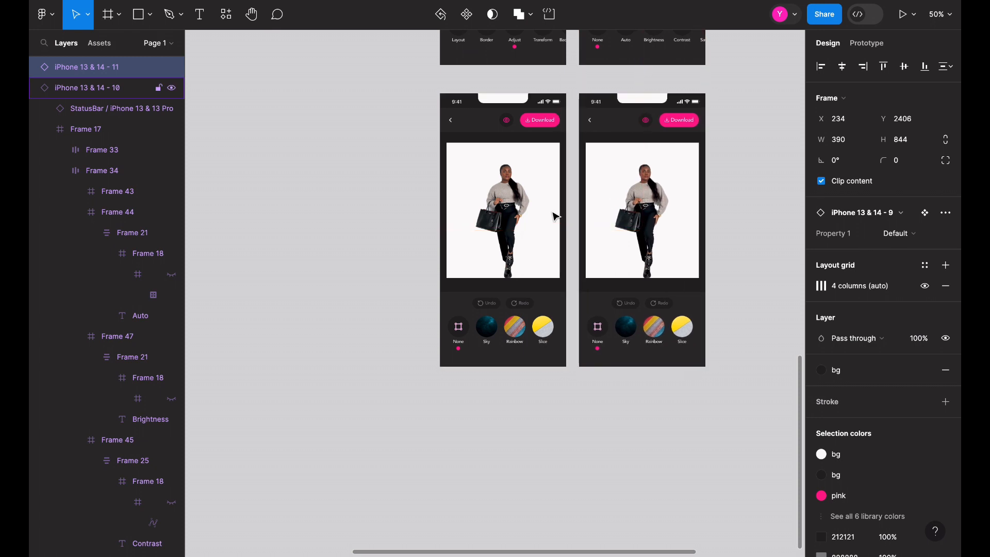
Step: Remove the pink indicator dot below the None option on the duplicated screen
scroll(555, 217, right, 2)
scroll(555, 217, down, 1)
key(shift+0)
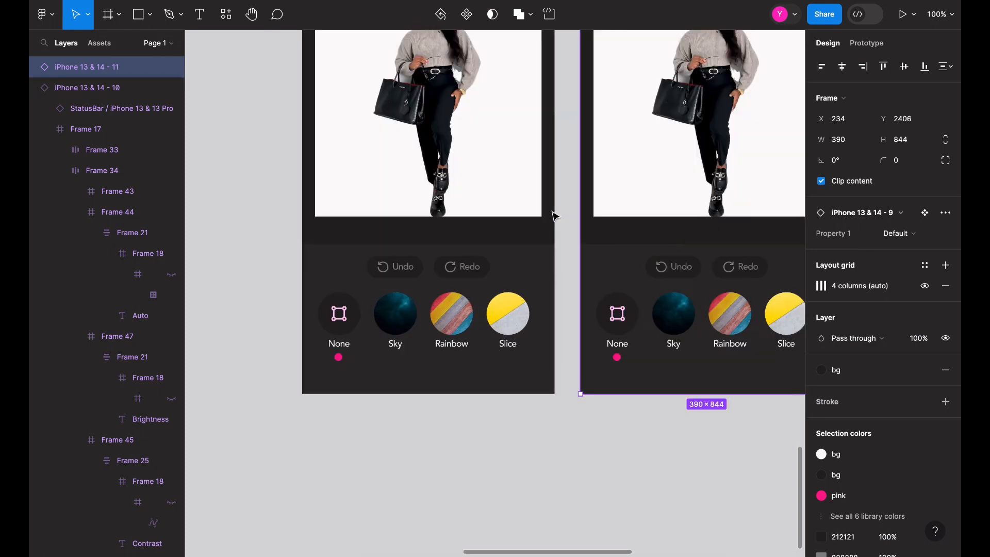
scroll(521, 478, up, 5)
scroll(520, 479, right, 4)
super+click(481, 536)
key(Delete)
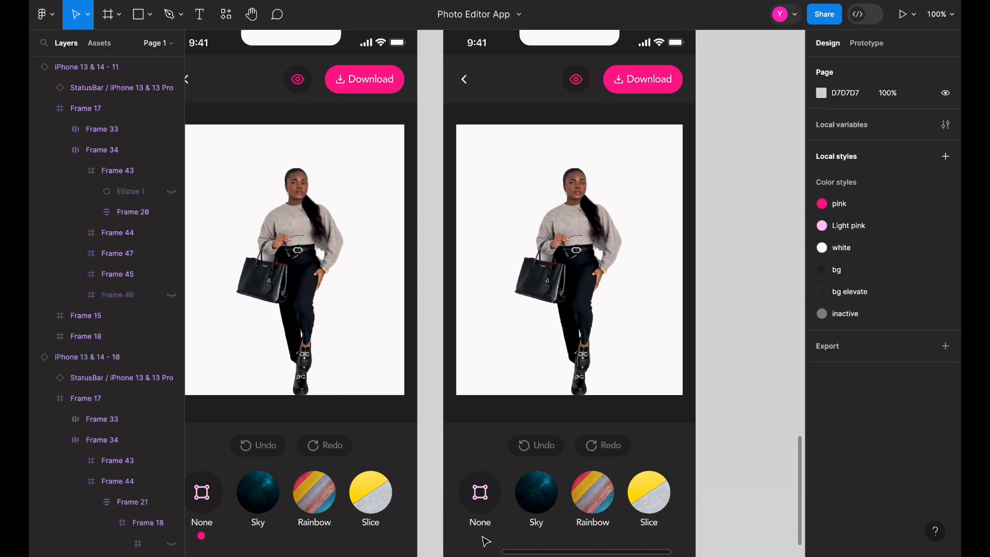
scroll(484, 538, down, 2)
click(525, 461)
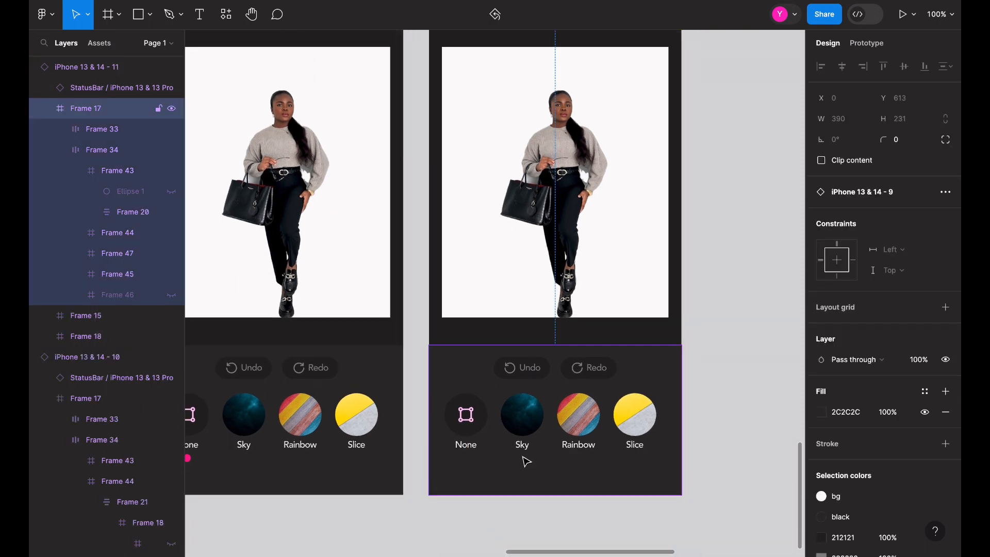
click(525, 424)
key(ctrl+z)
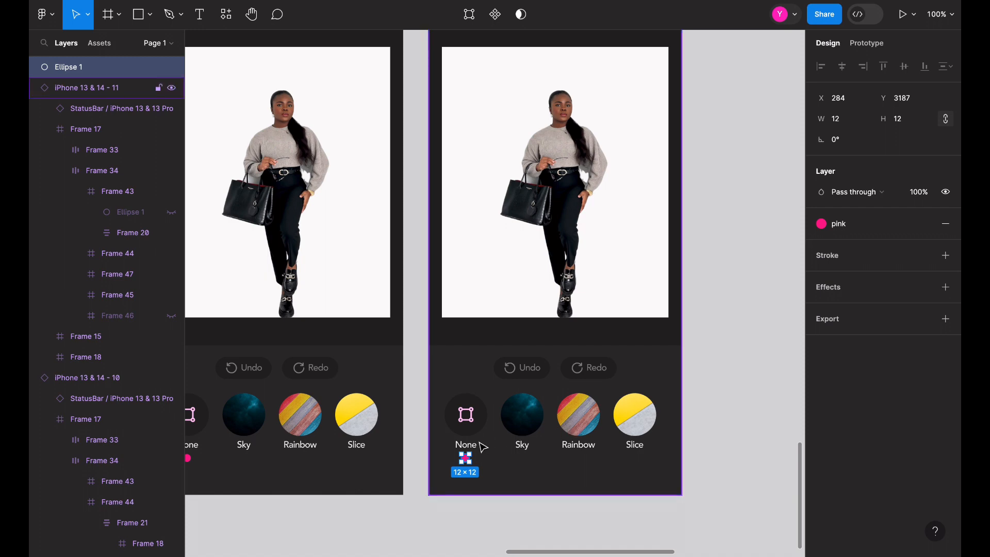
key(Delete)
scroll(482, 447, up, 10)
scroll(482, 446, left, 10)
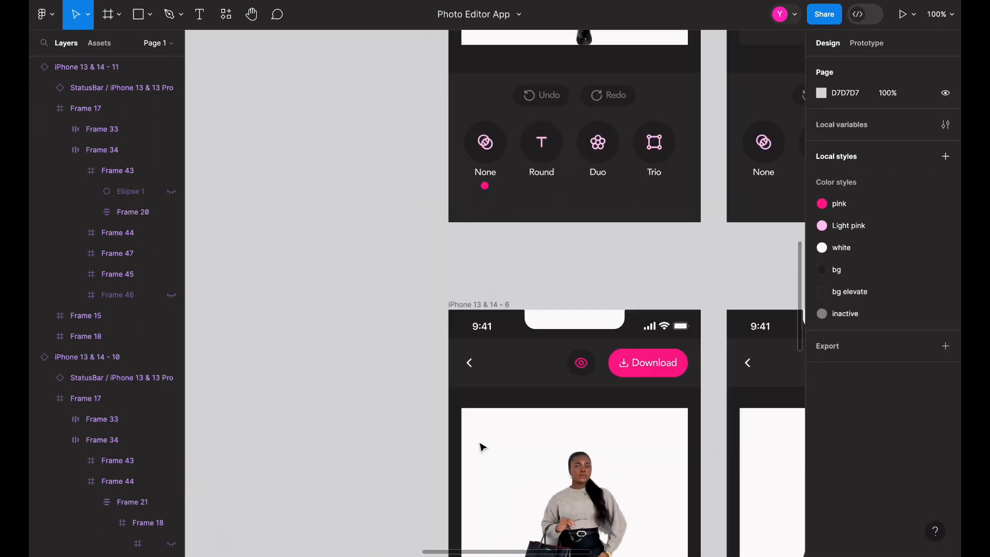
Step: Try to paste the pink indicator dot into the Brightness option of the last variant in the component set
key(ctrl+minus)
scroll(482, 446, left, 6)
scroll(482, 446, down, 1)
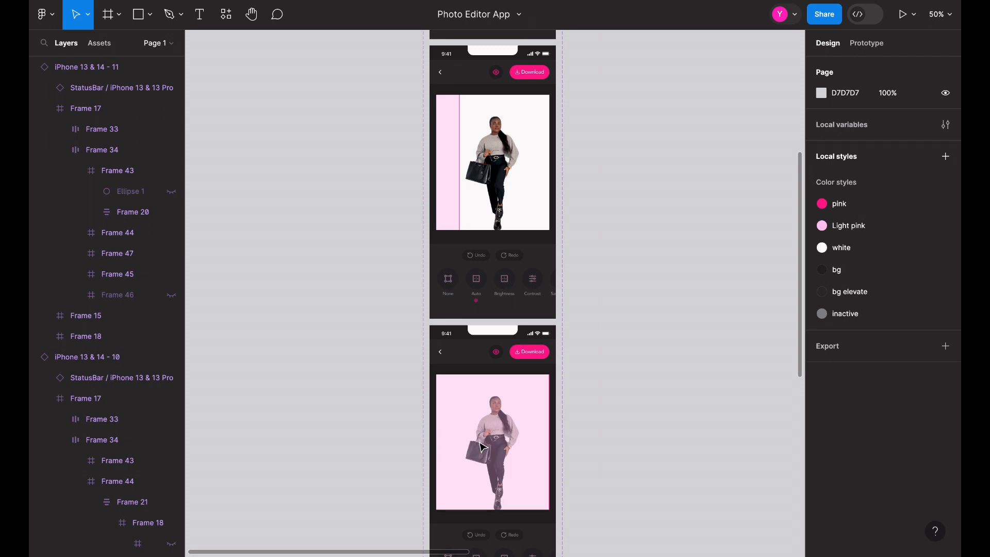
key(ctrl+plus)
scroll(482, 447, down, 20)
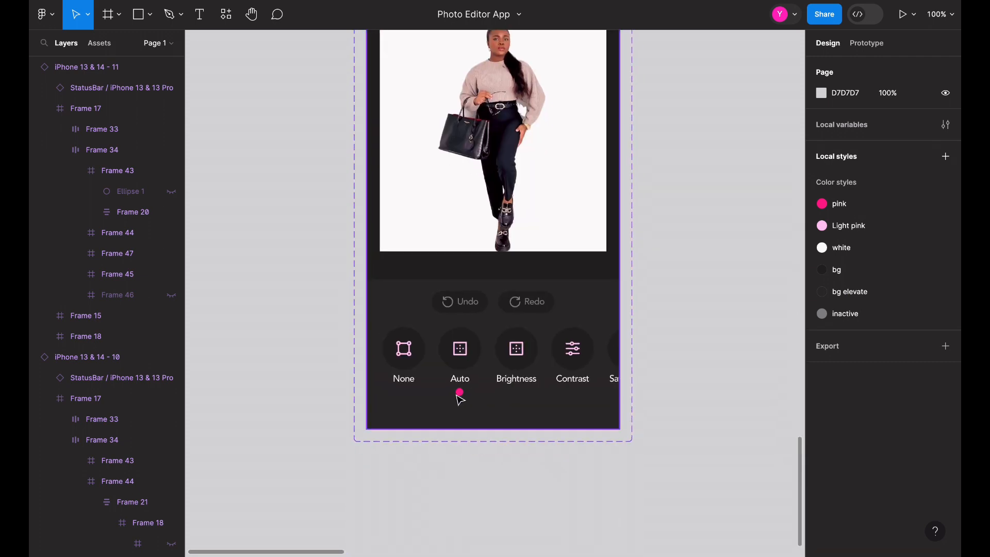
double_click(522, 384)
double_click(523, 383)
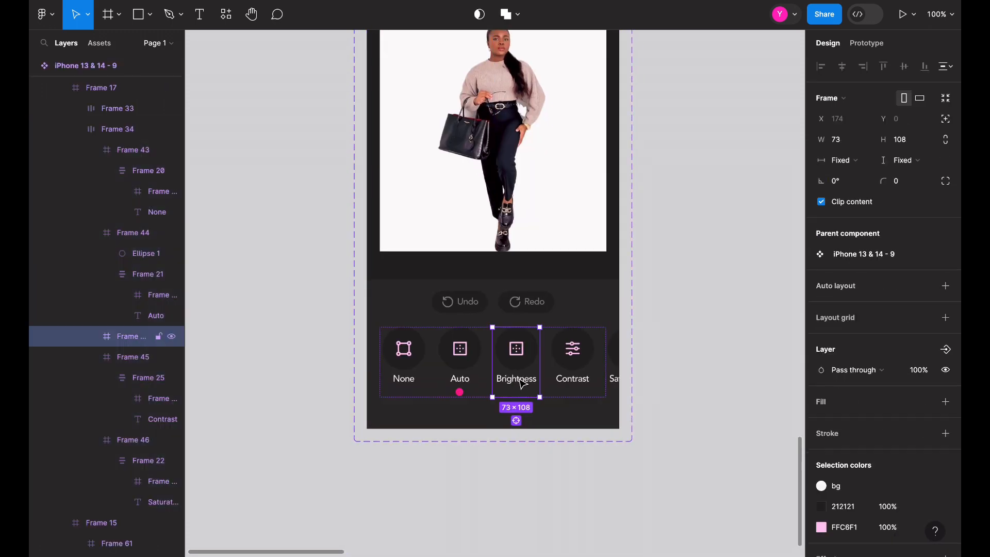
double_click(523, 384)
key(ctrl+z)
key(ctrl+v)
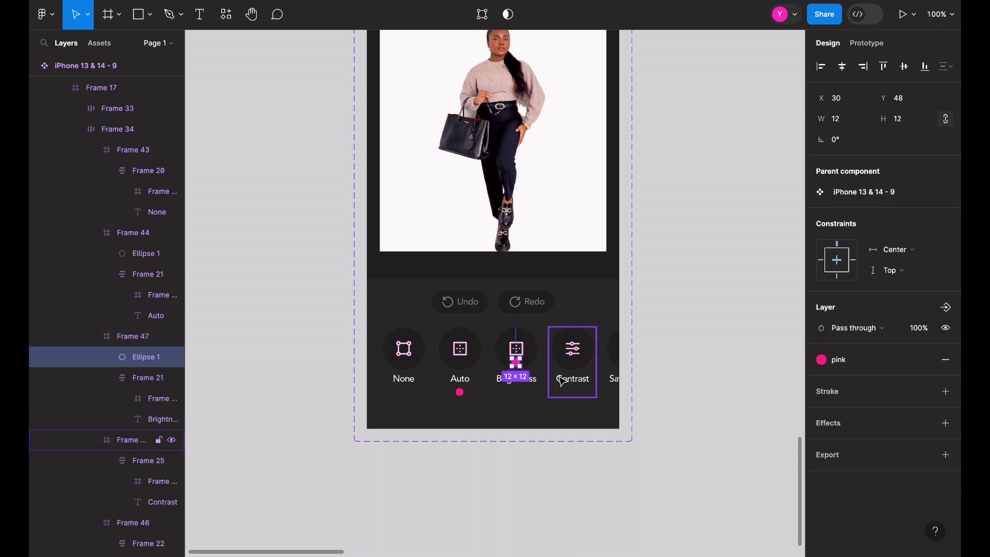
key(ctrl+z)
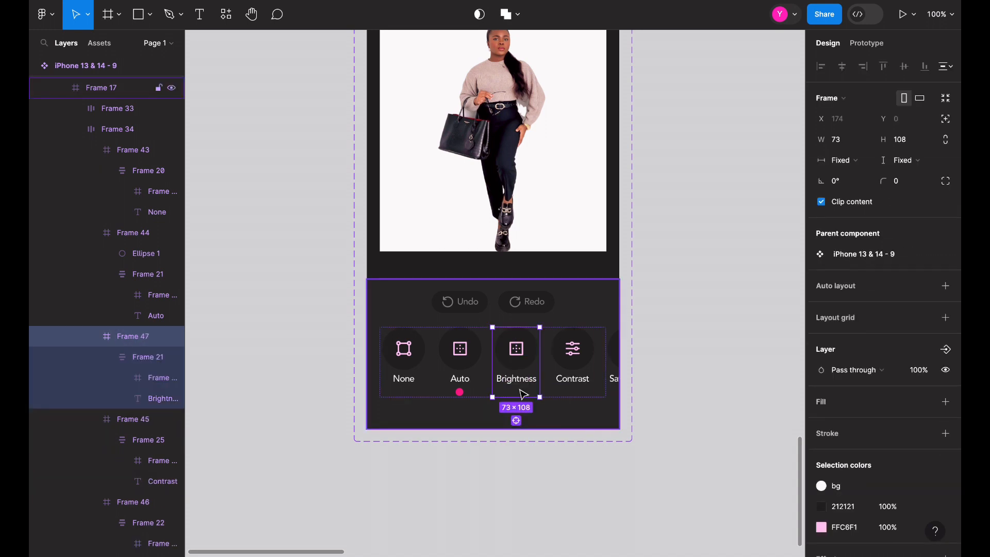
key(ctrl+v)
key(ctrl+z)
Step: Copy the pink dot under Auto into the Brightness, Contrast, Saturation and None options of the last variant
click(464, 394)
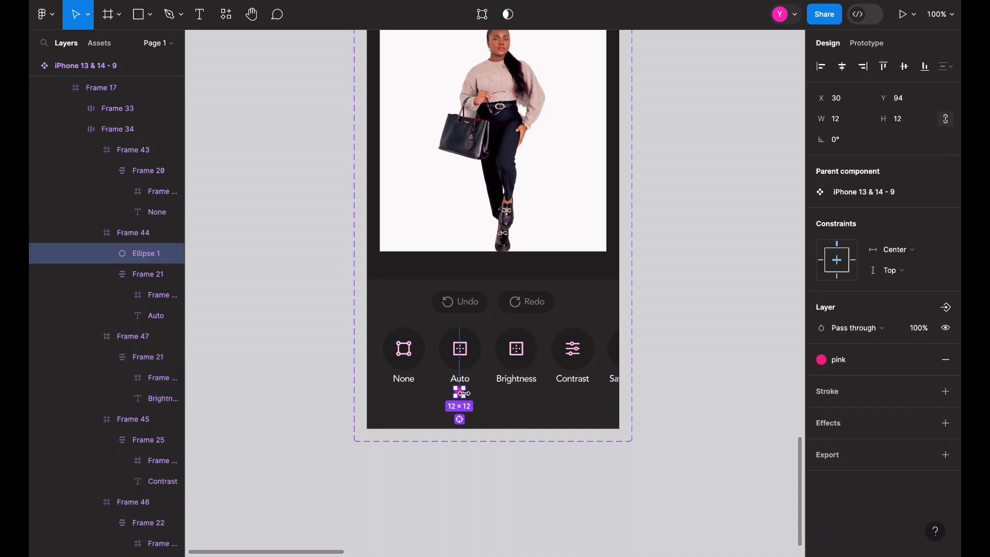
click(521, 384)
key(ctrl+v)
click(593, 384)
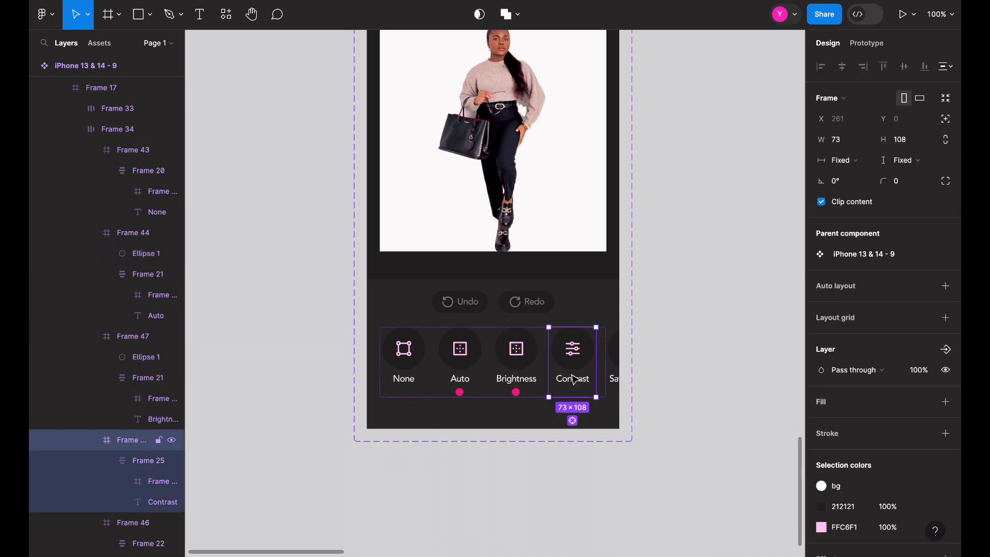
key(ctrl+v)
click(617, 386)
key(ctrl+v)
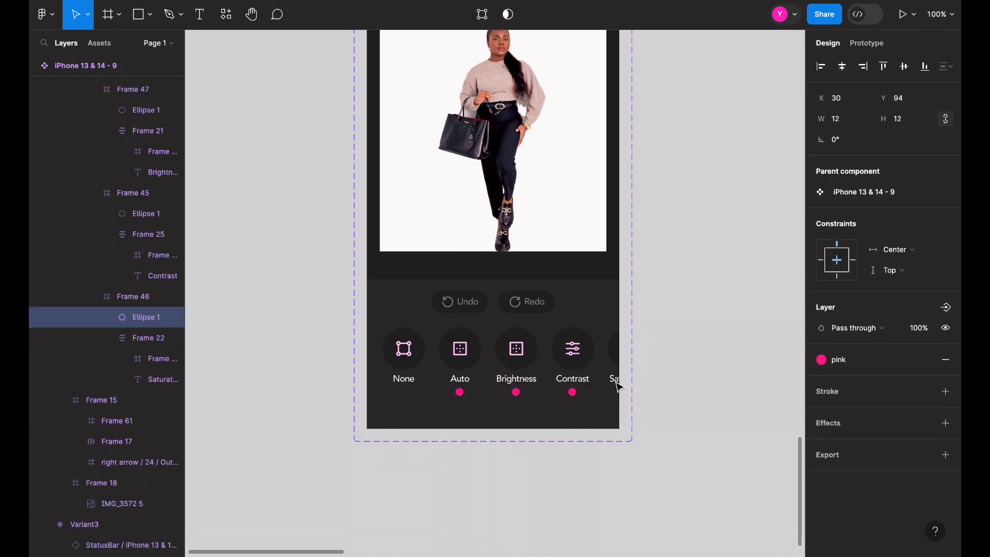
click(403, 392)
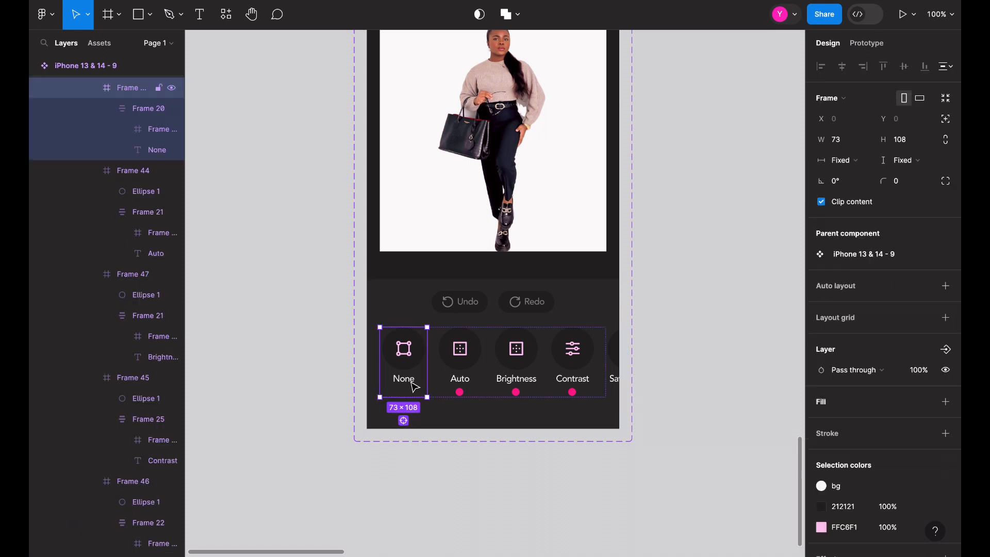
Step: Select the pink dots under None, Auto, Brightness and Contrast together in the last variant
click(403, 392)
shift+click(460, 392)
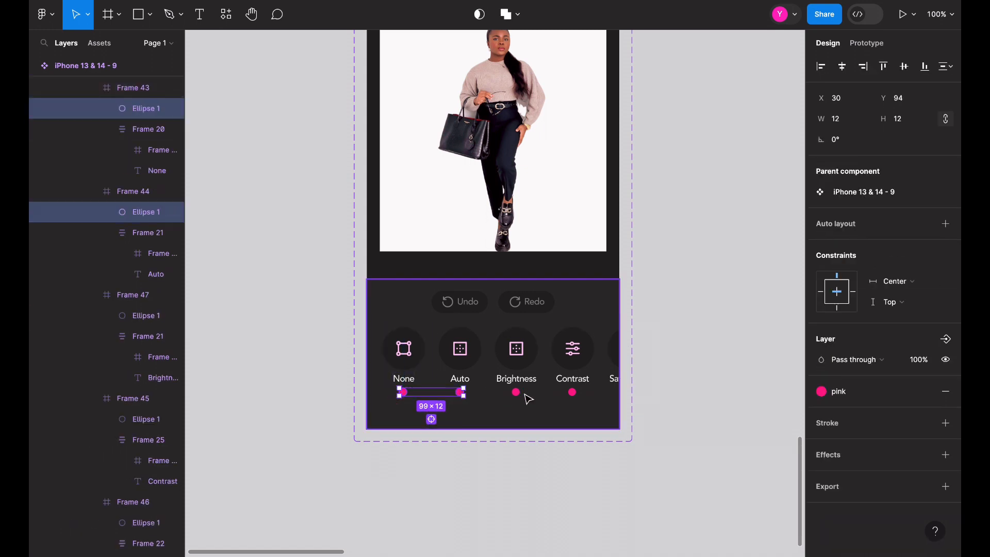
shift+click(515, 391)
shift+click(573, 392)
scroll(577, 397, right, 5)
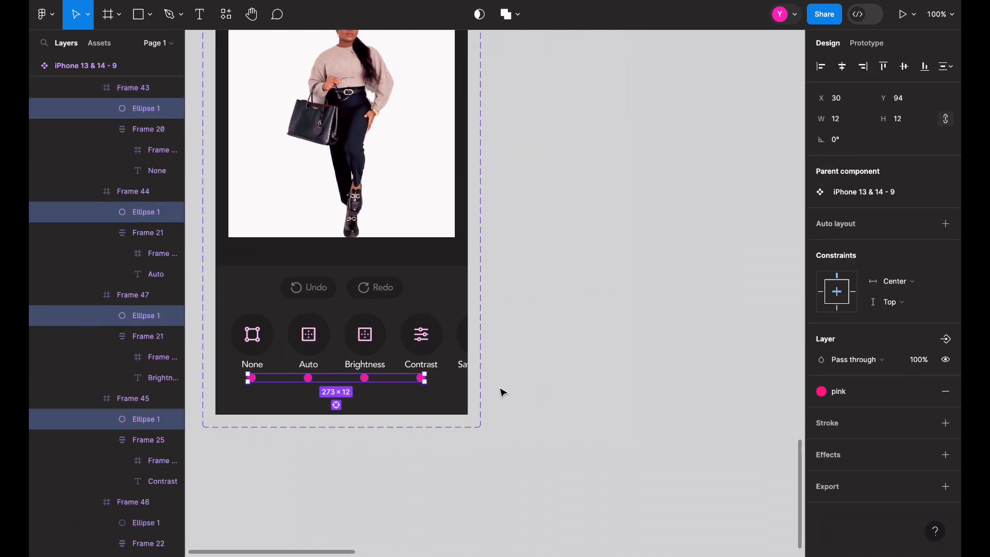
scroll(515, 312, left, 2)
scroll(516, 312, down, 1)
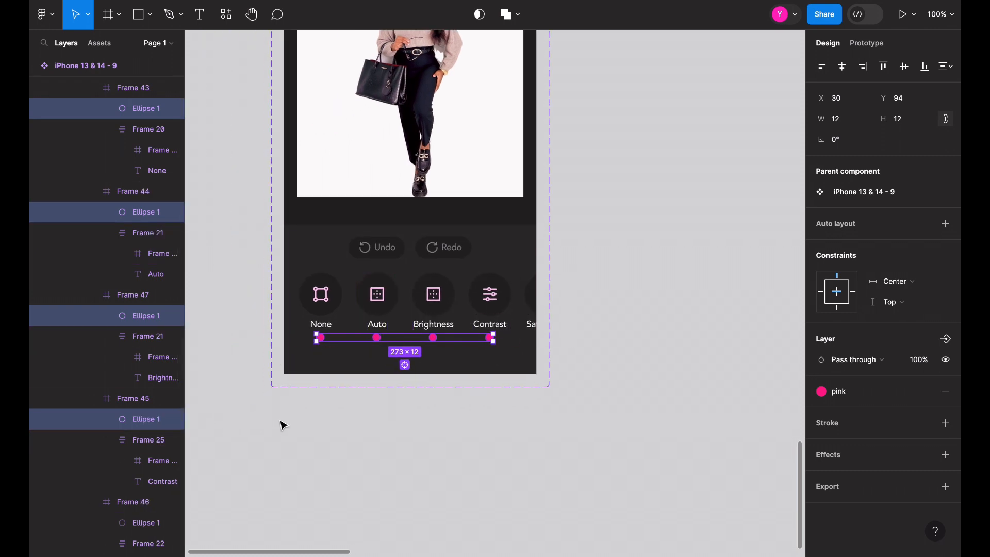
Step: Hide the pink dots under None, Brightness and Contrast in the last variant, one by one
click(336, 348)
super+click(322, 338)
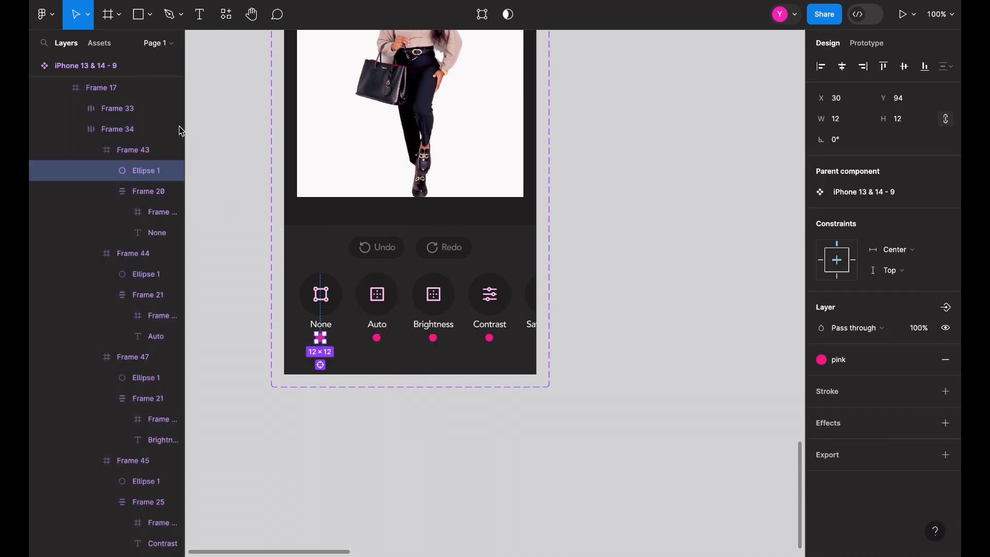
click(172, 171)
click(437, 338)
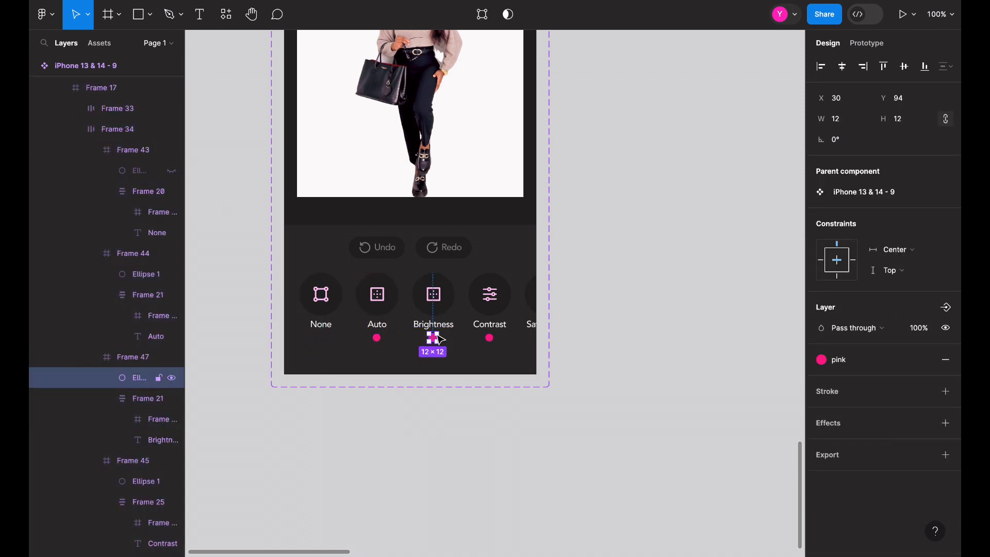
click(172, 377)
click(489, 338)
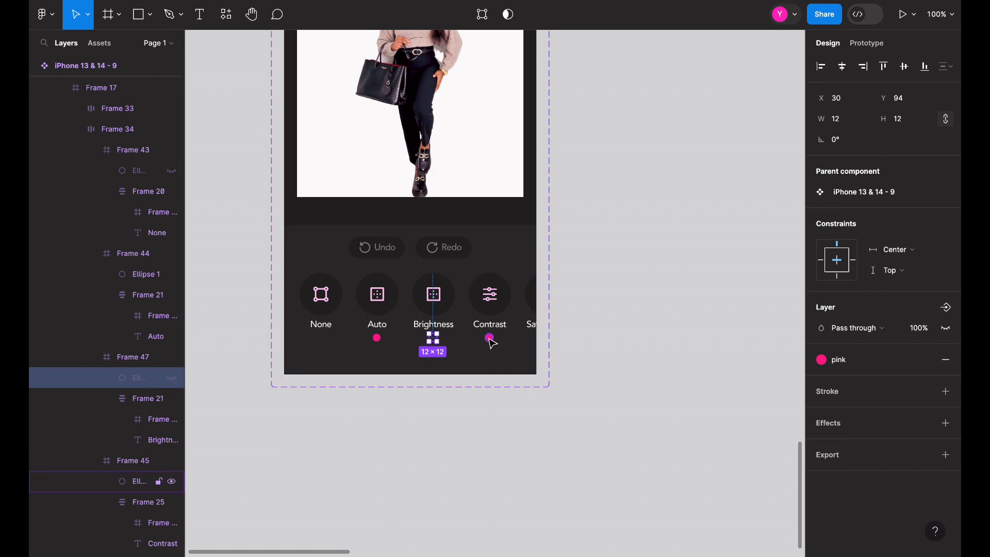
Step: Turn off content clipping on Variant4 to reach the cut-off Saturation option, and hide its pink dot
scroll(395, 391, up, 6)
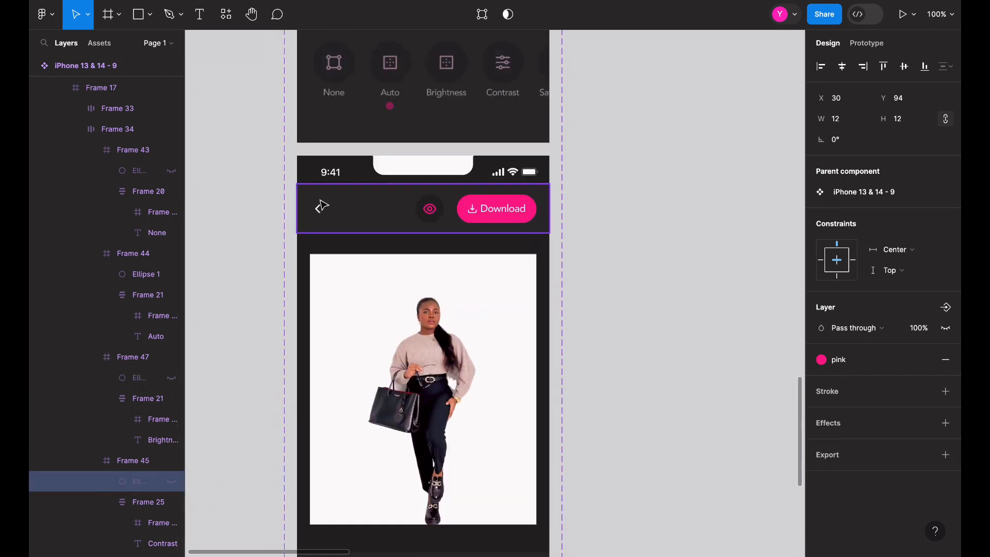
click(298, 155)
scroll(408, 283, down, 3)
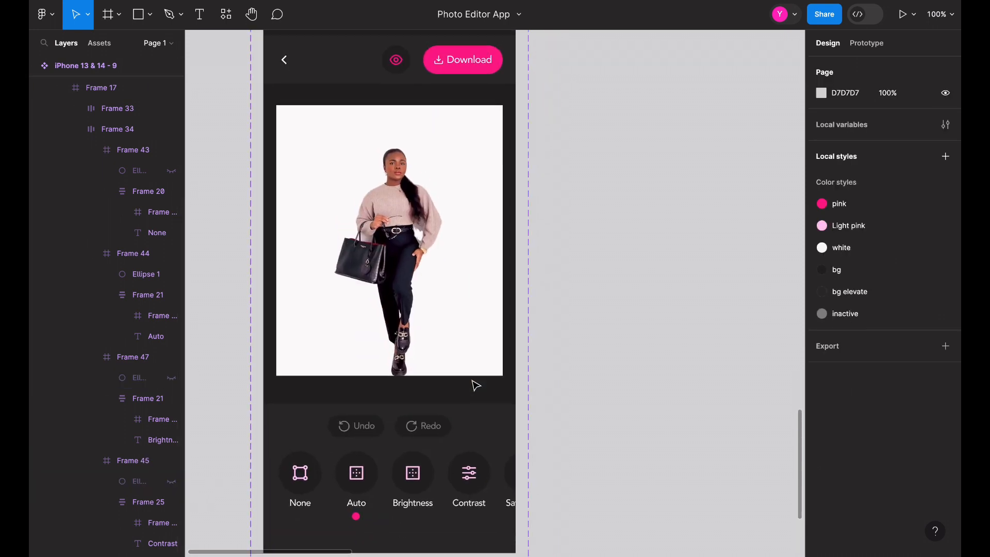
scroll(315, 194, up, 4)
click(301, 223)
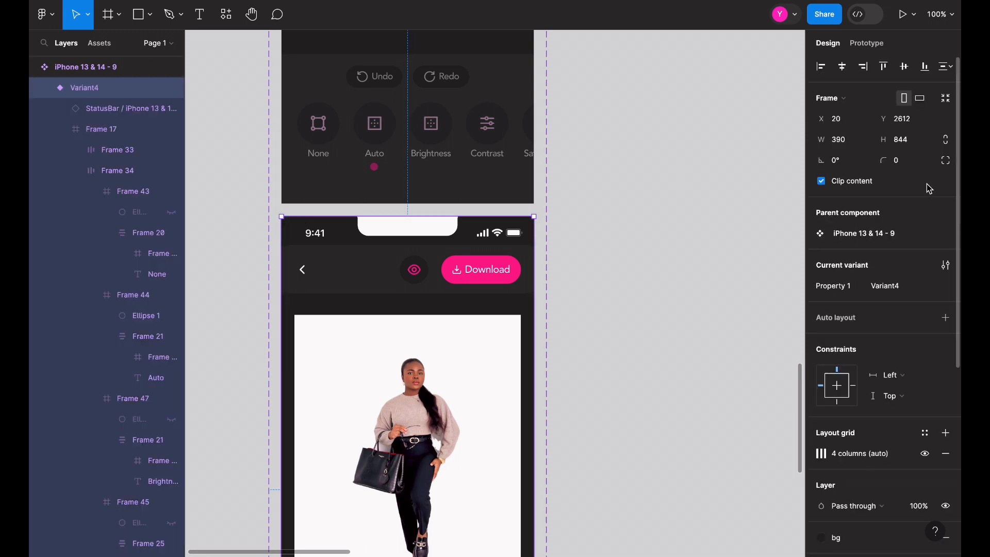
click(821, 181)
scroll(702, 212, down, 6)
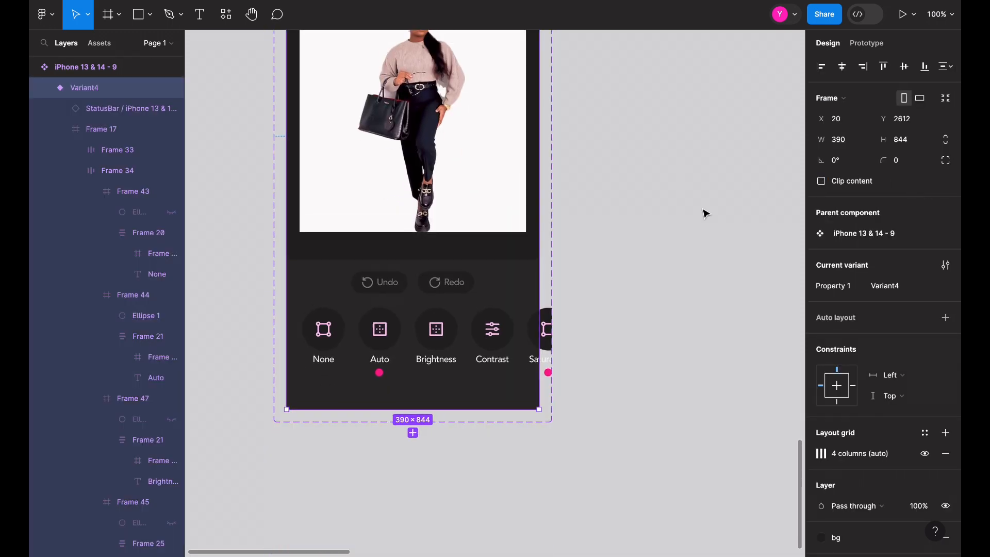
click(549, 373)
scroll(276, 292, down, 5)
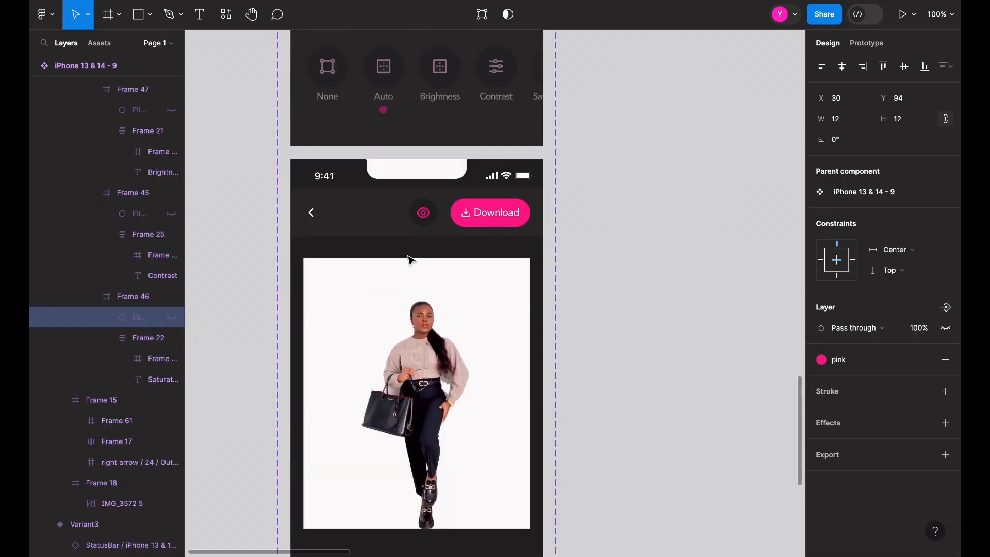
Step: Narrow the component set frame around the four variants to a width of 425
click(314, 165)
click(683, 200)
scroll(628, 260, down, 4)
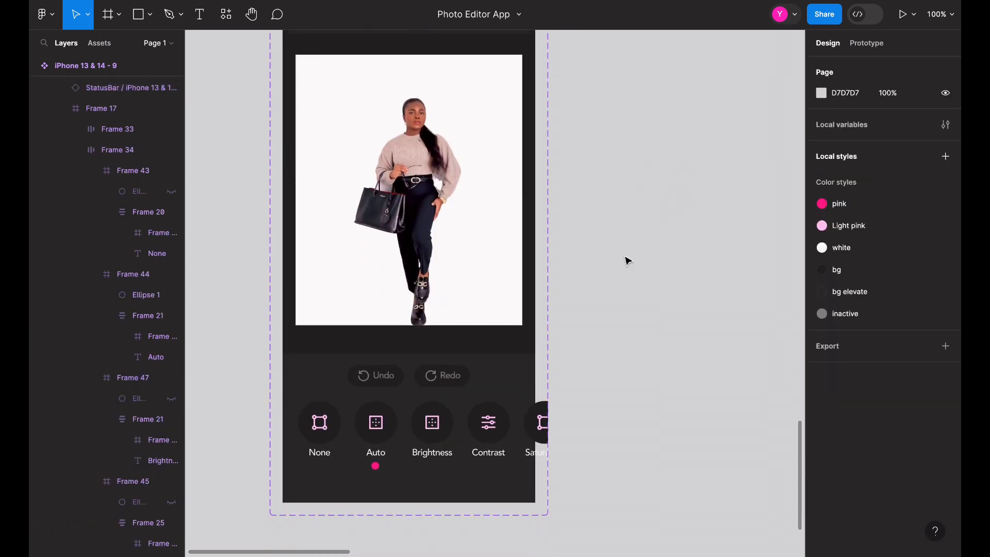
scroll(549, 481, up, 20)
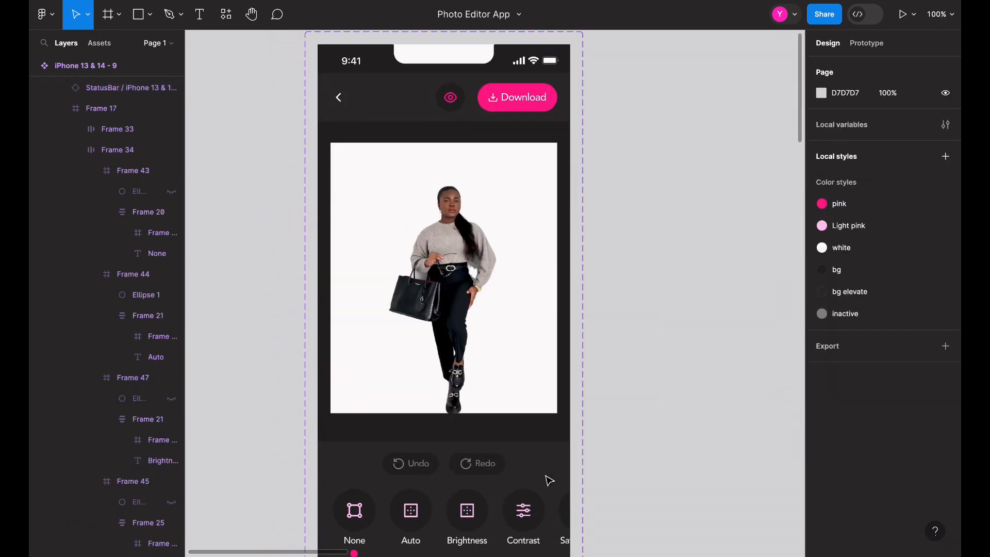
click(370, 461)
scroll(526, 448, down, 20)
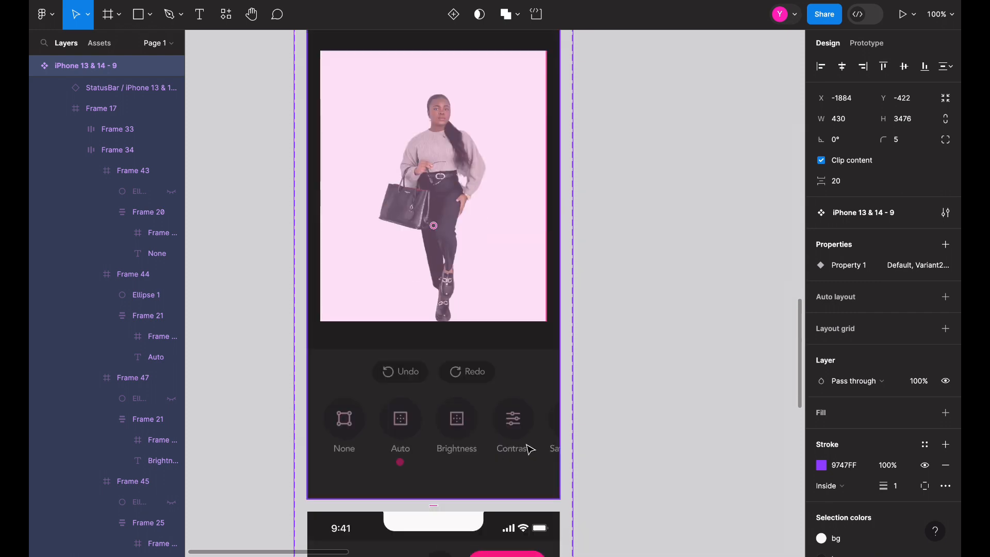
mouse_move(555, 295)
mouse_down()
mouse_move(667, 293)
mouse_move(556, 297)
mouse_up()
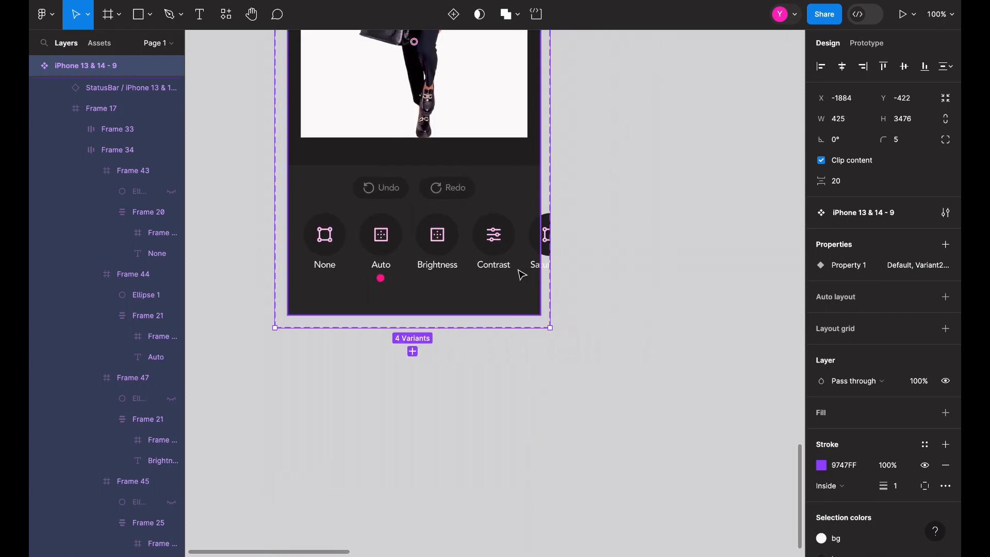
Step: Turn content clipping back on for Variant4
scroll(519, 269, up, 7)
click(373, 252)
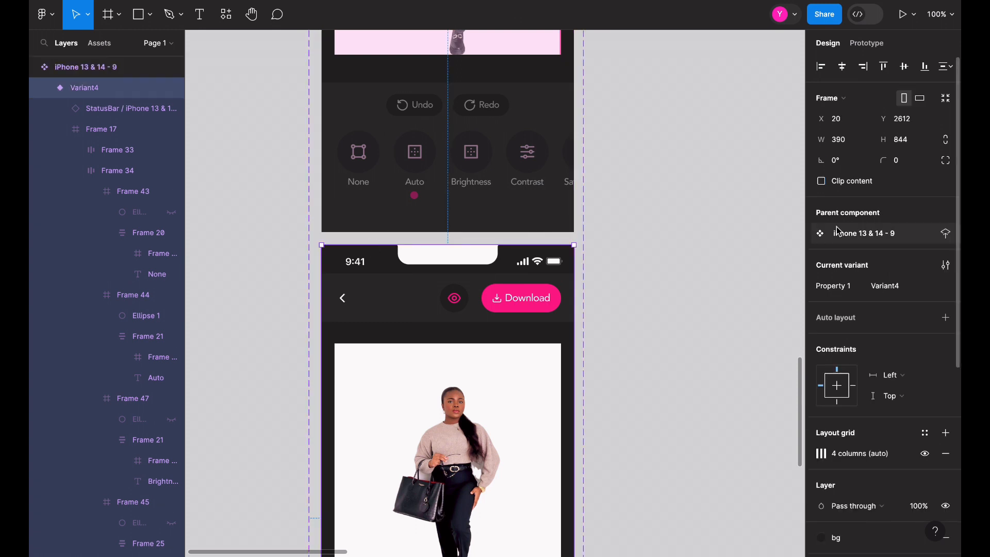
click(821, 181)
scroll(727, 249, down, 5)
scroll(726, 250, up, 3)
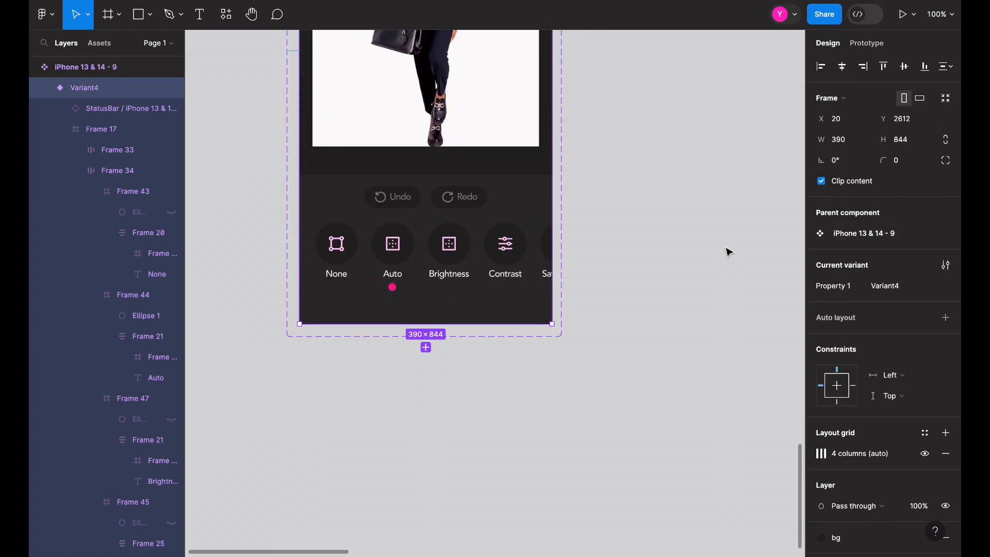
Step: Select the Sky option's frame inside the second screen with the Sky, Rainbow and Slice backgrounds
scroll(727, 250, right, 8)
scroll(727, 249, down, 4)
scroll(728, 252, down, 5)
scroll(729, 252, up, 2)
scroll(728, 252, left, 1)
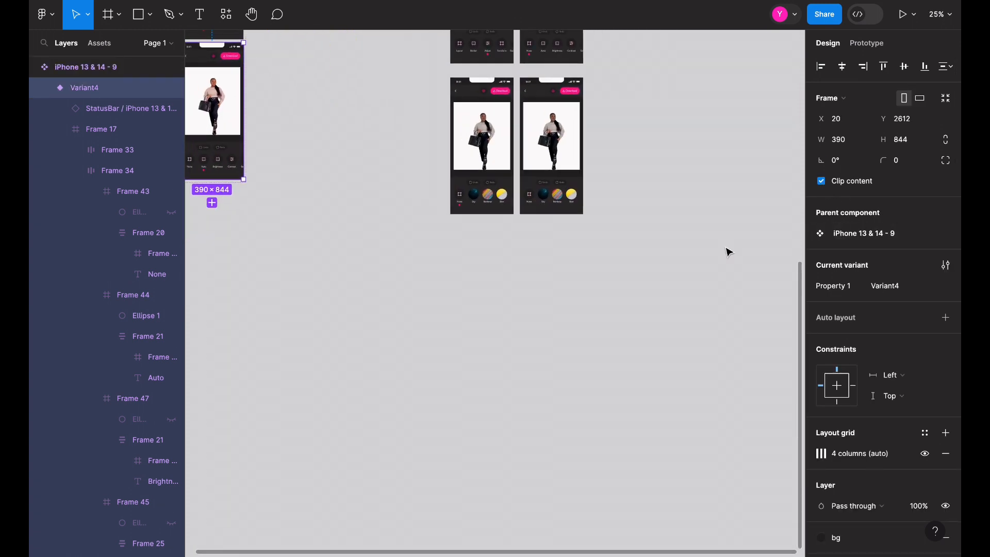
scroll(729, 252, up, 5)
scroll(728, 252, up, 6)
scroll(728, 252, up, 3)
scroll(728, 253, right, 2)
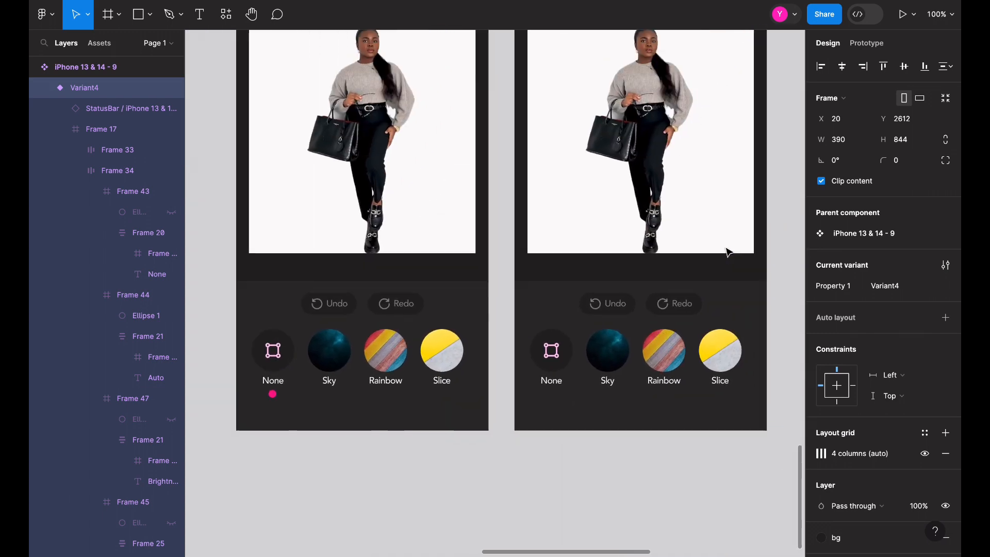
click(597, 368)
click(597, 367)
click(597, 368)
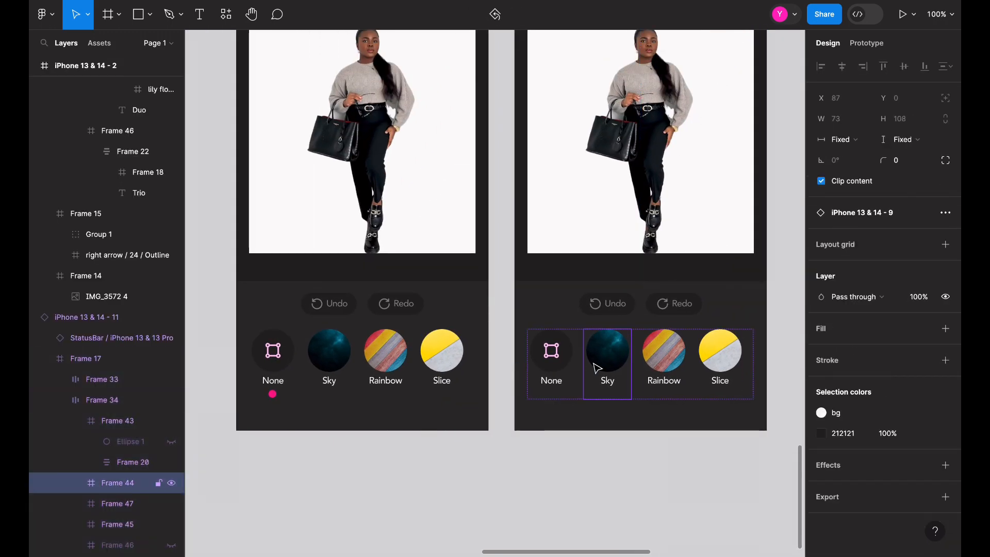
Step: Detach the instance of the second Sky, Rainbow and Slice screen, iPhone 13 & 14 - 11, from its component
scroll(597, 368, up, 4)
click(779, 290)
scroll(781, 292, down, 2)
scroll(781, 292, right, 1)
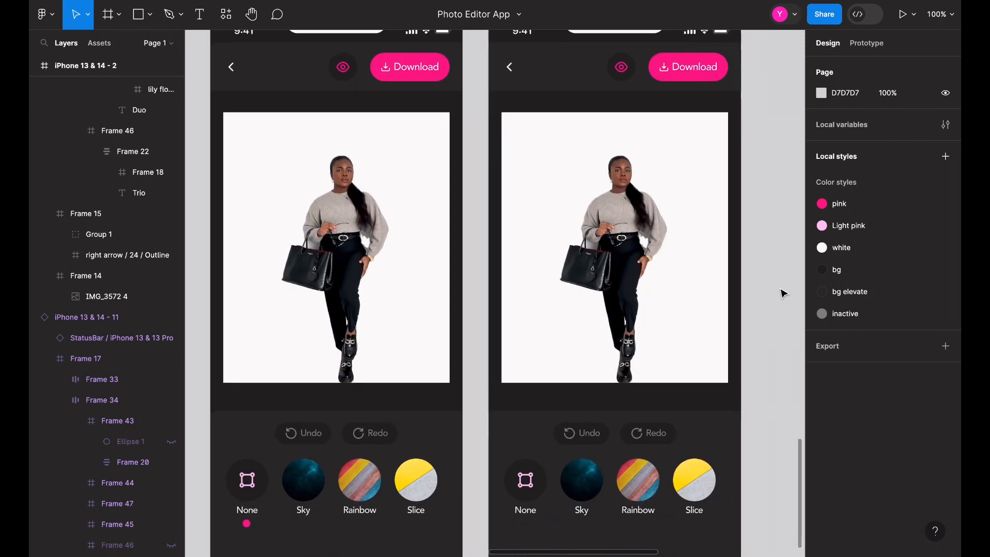
scroll(731, 253, up, 2)
scroll(731, 252, right, 1)
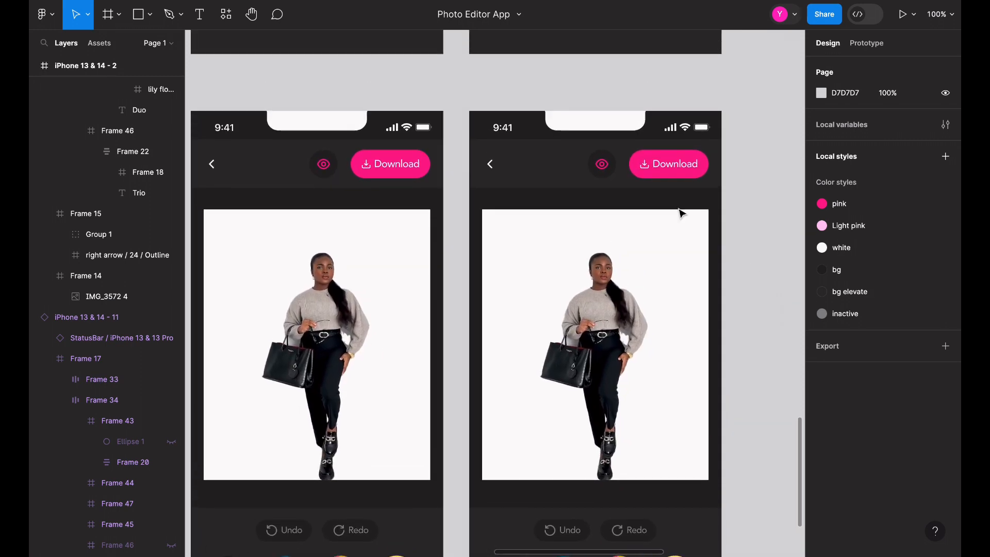
click(505, 130)
right_click(504, 185)
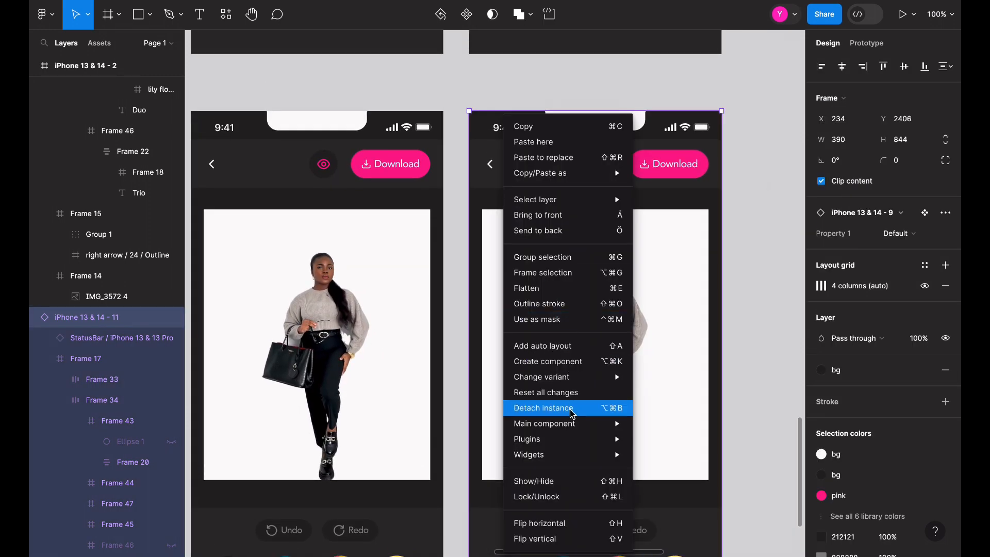
click(675, 153)
right_click(588, 119)
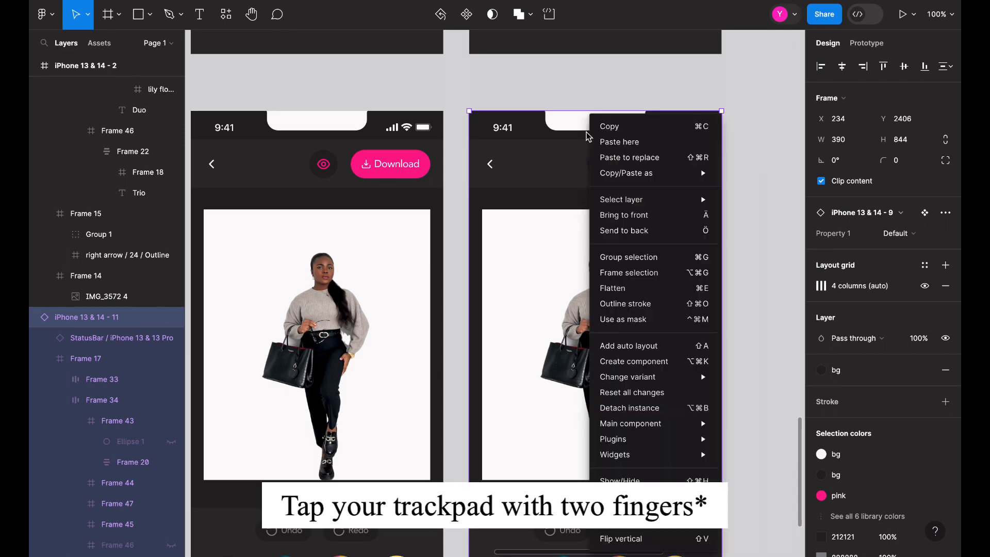
click(656, 410)
Step: Paste the pink selection dot into the Sky option of the detached screen, iPhone 13 & 14 - 11
scroll(659, 417, down, 6)
scroll(659, 414, down, 2)
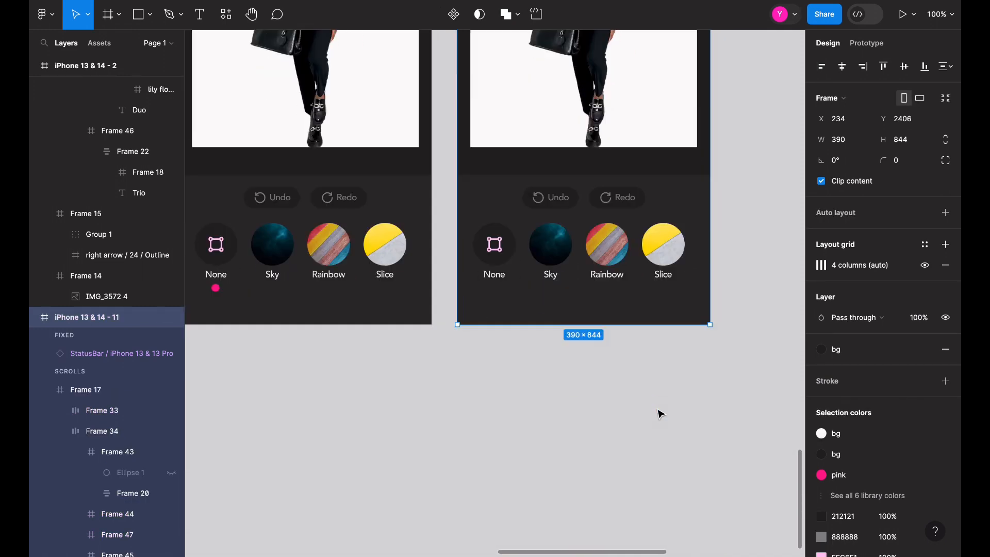
double_click(548, 266)
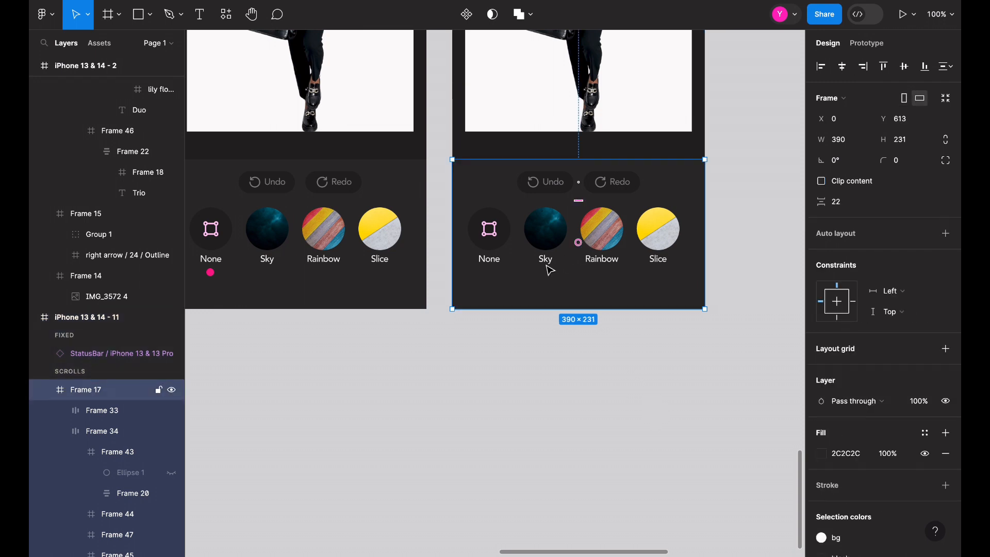
double_click(546, 264)
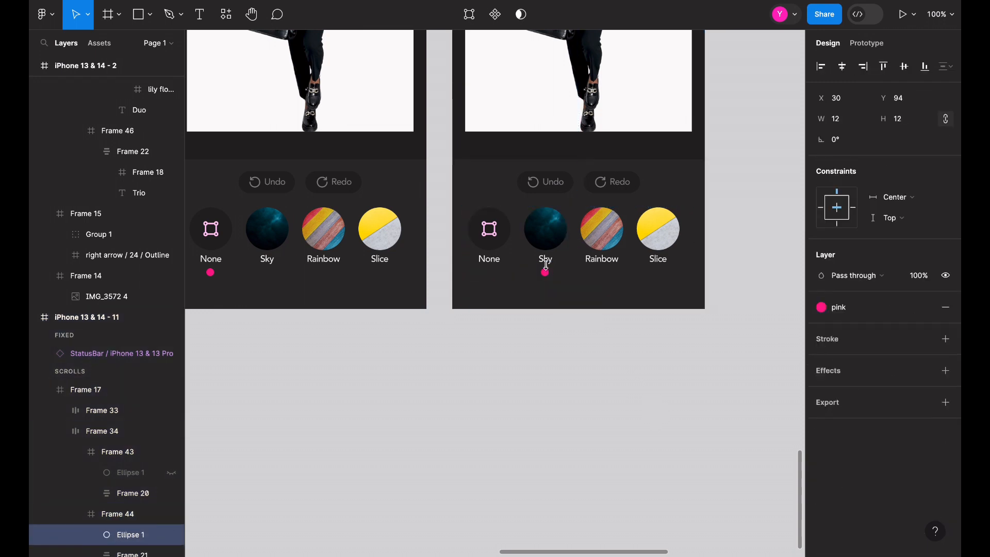
Step: Duplicate the screen with the Sky dot, iPhone 13 & 14 - 11
scroll(575, 299, up, 11)
scroll(576, 299, up, 3)
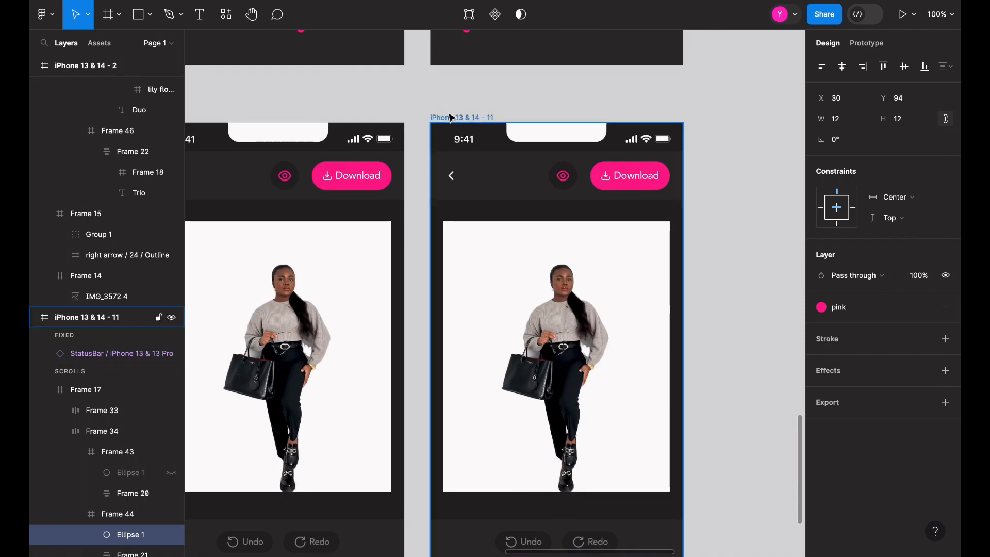
click(455, 121)
scroll(452, 122, down, 3)
key(ctrl+d)
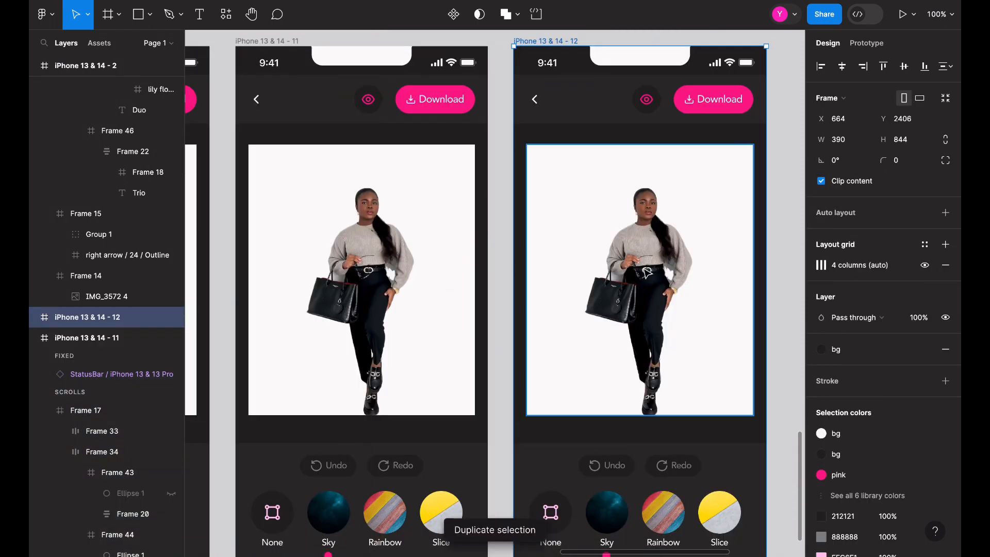
Step: Move the pink selection dot from Sky to the Rainbow option in the duplicated screen
scroll(623, 313, down, 7)
double_click(566, 361)
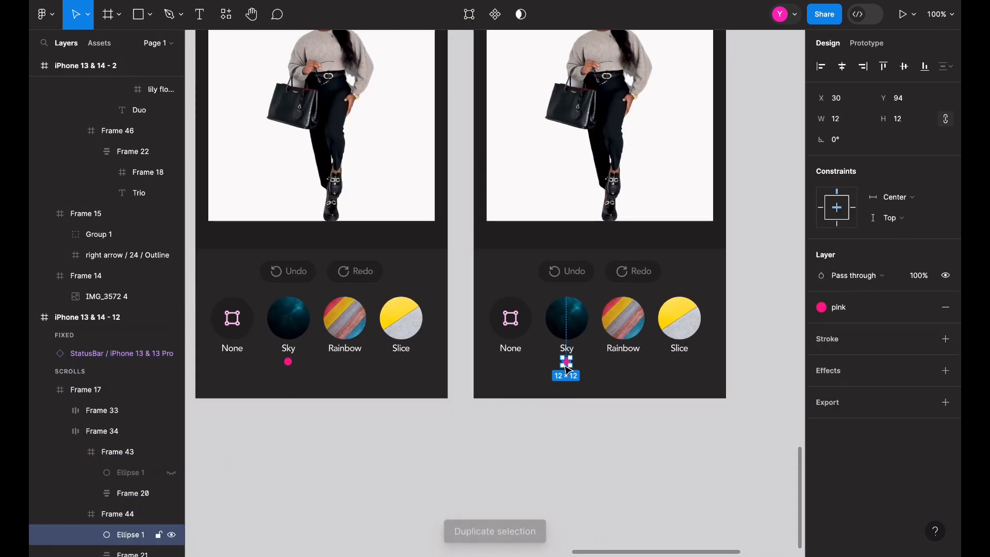
key(Delete)
double_click(619, 355)
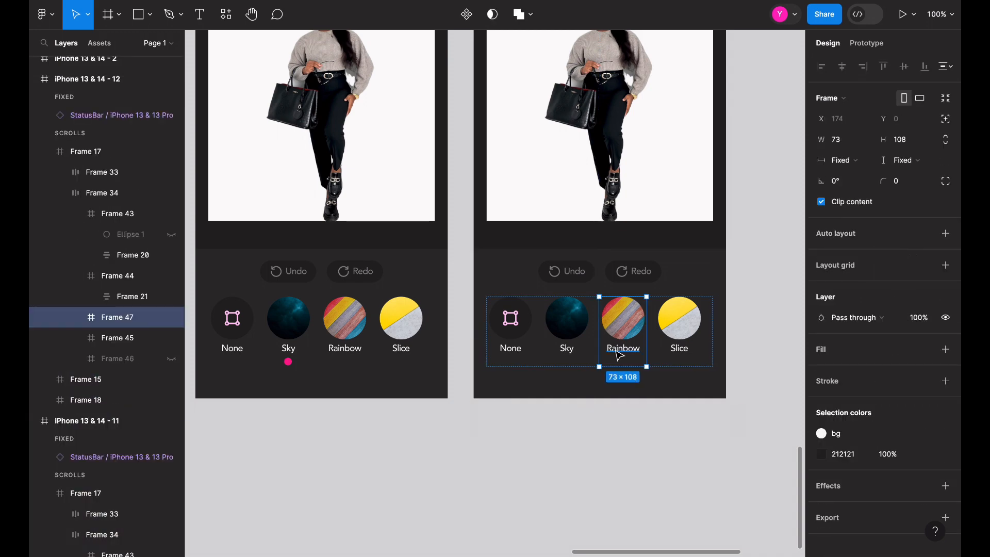
key(ctrl+v)
click(683, 350)
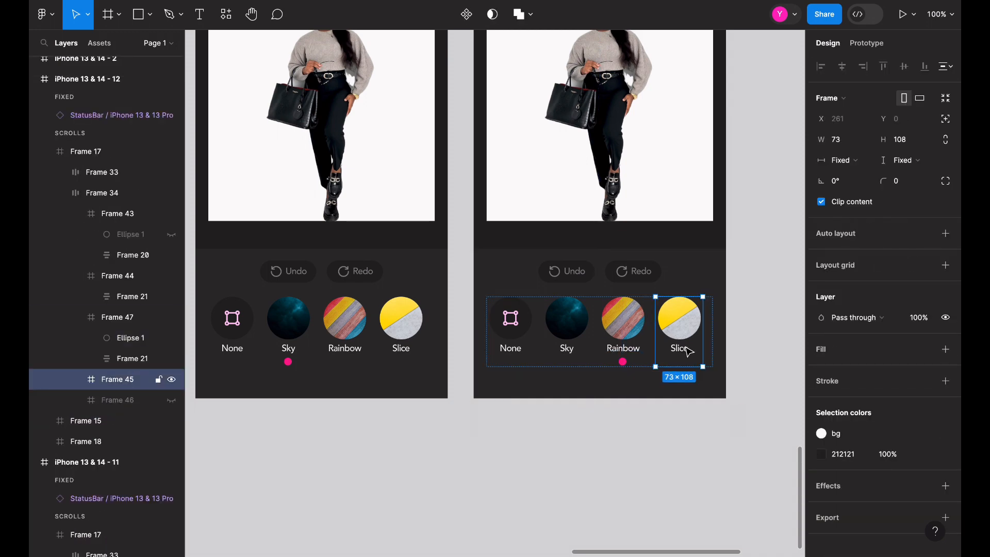
double_click(623, 362)
Step: Duplicate the screen whose Rainbow option carries the pink dot
scroll(706, 360, up, 6)
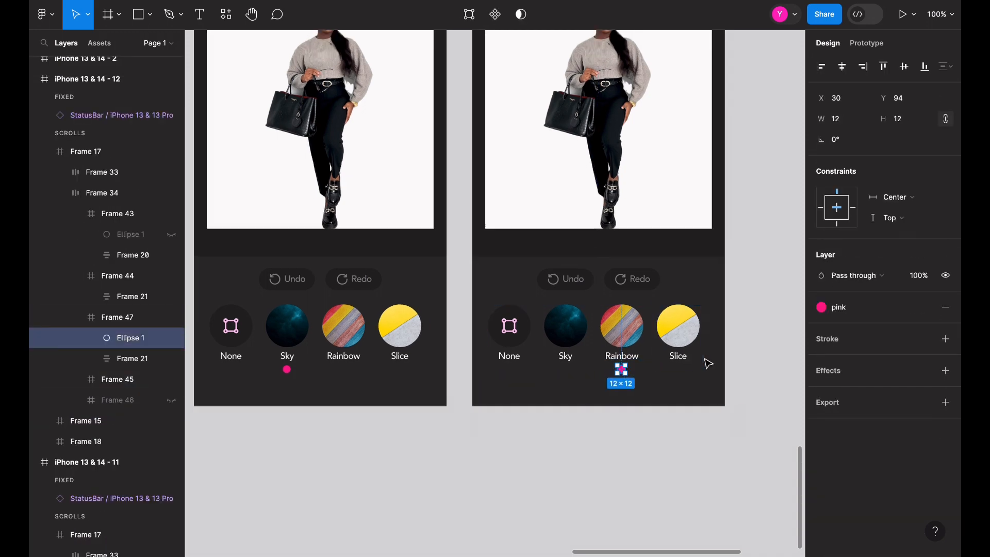
click(511, 187)
scroll(511, 187, down, 2)
scroll(511, 187, right, 2)
scroll(514, 191, down, 2)
scroll(514, 191, right, 3)
key(ctrl+d)
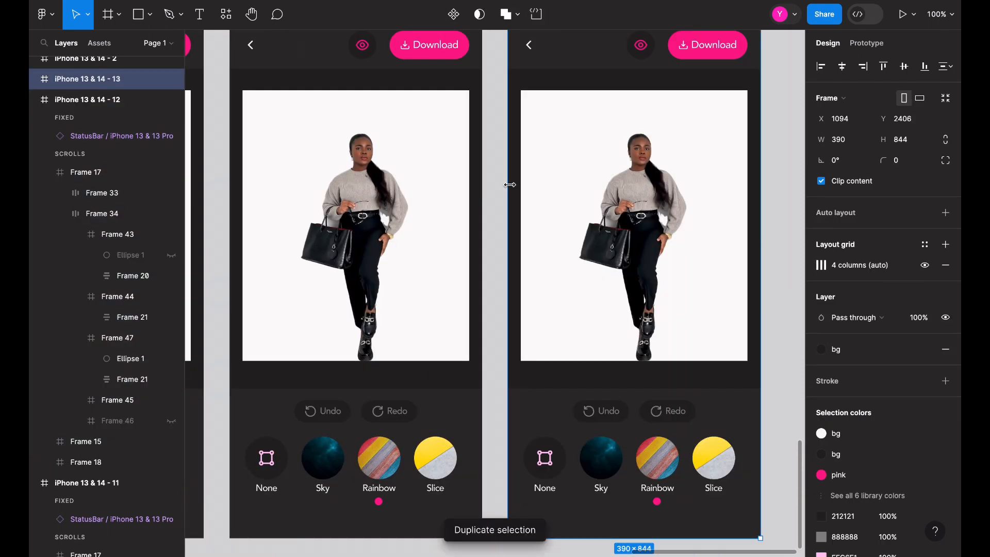
Step: Move the pink selection dot from Rainbow to the Slice option in the newest duplicated screen
click(656, 501)
key(Delete)
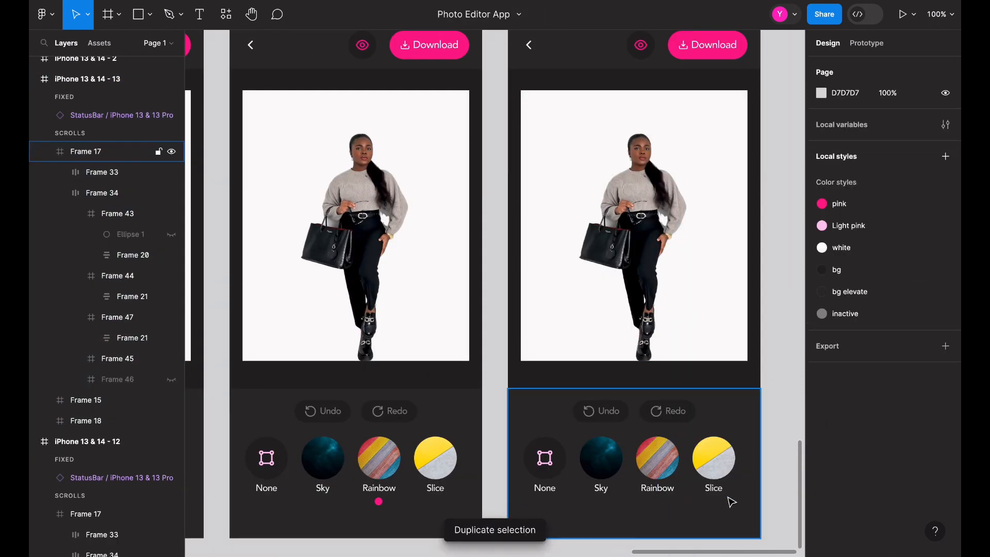
click(705, 499)
double_click(708, 489)
double_click(708, 489)
key(shift+Return)
key(ctrl+v)
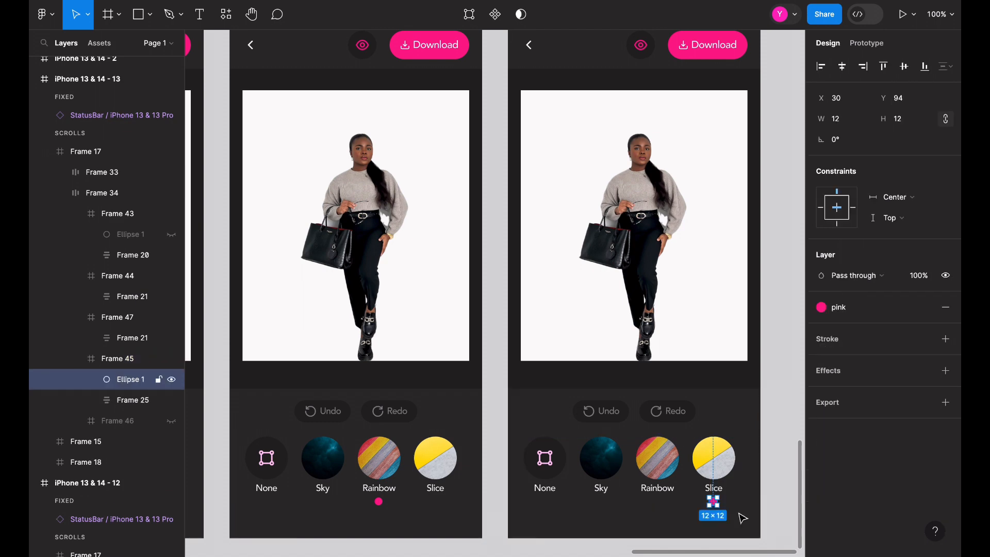
Step: Copy the Sky option's image fill onto the photo background frame of iPhone 13 & 14 - 11
click(750, 525)
key(ctrl+minus)
scroll(639, 462, left, 5)
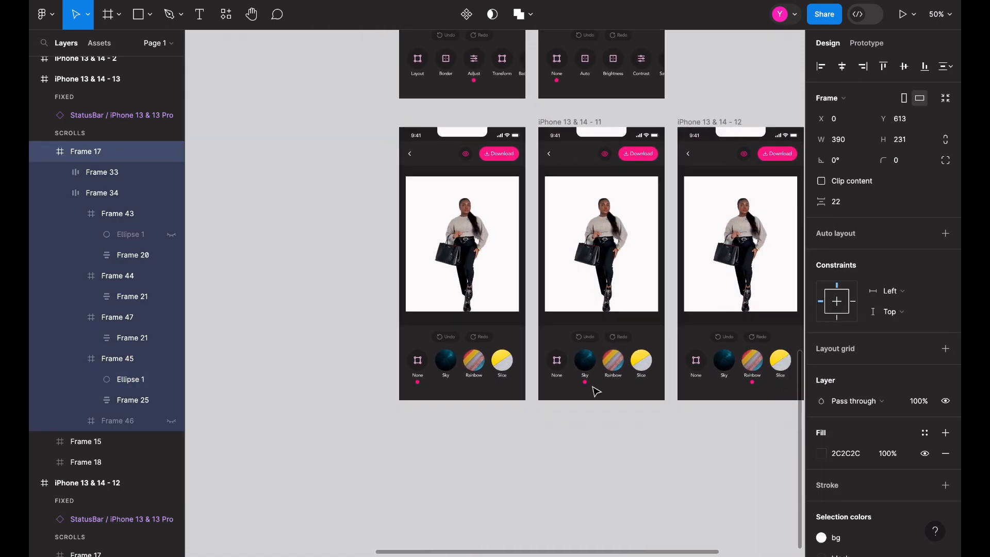
ctrl+click(453, 367)
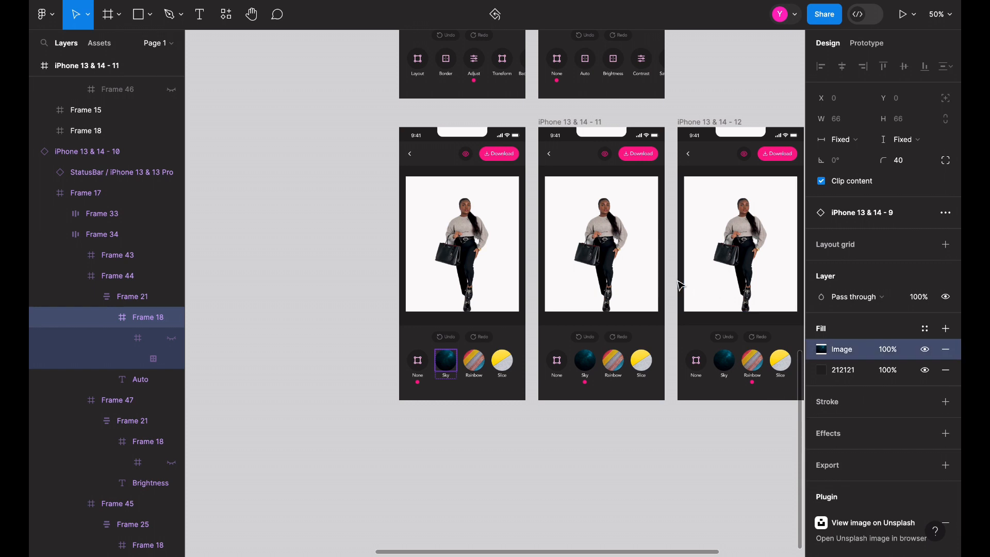
click(634, 286)
key(ctrl+v)
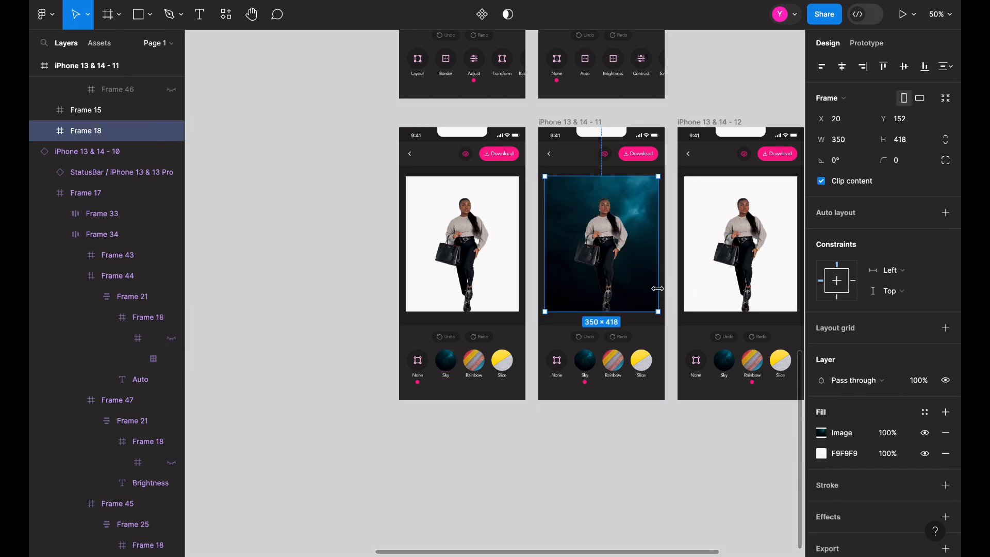
Step: Try to copy the Rainbow option's image fill to the photo background frame of iPhone 13 & 14 - 12
key(ctrl+plus)
scroll(660, 294, right, 1)
scroll(660, 294, up, 1)
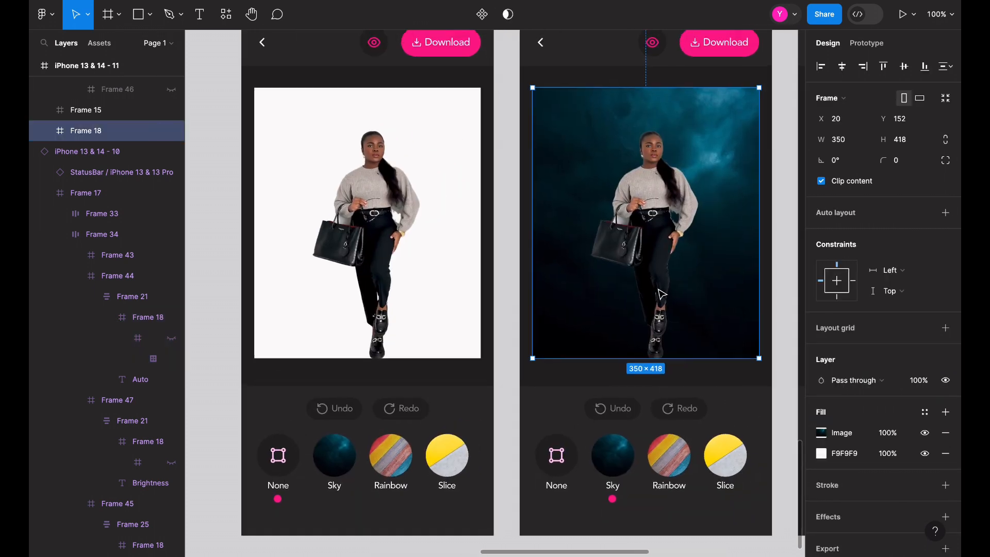
key(ctrl+minus)
scroll(661, 294, right, 1)
key(ctrl+plus)
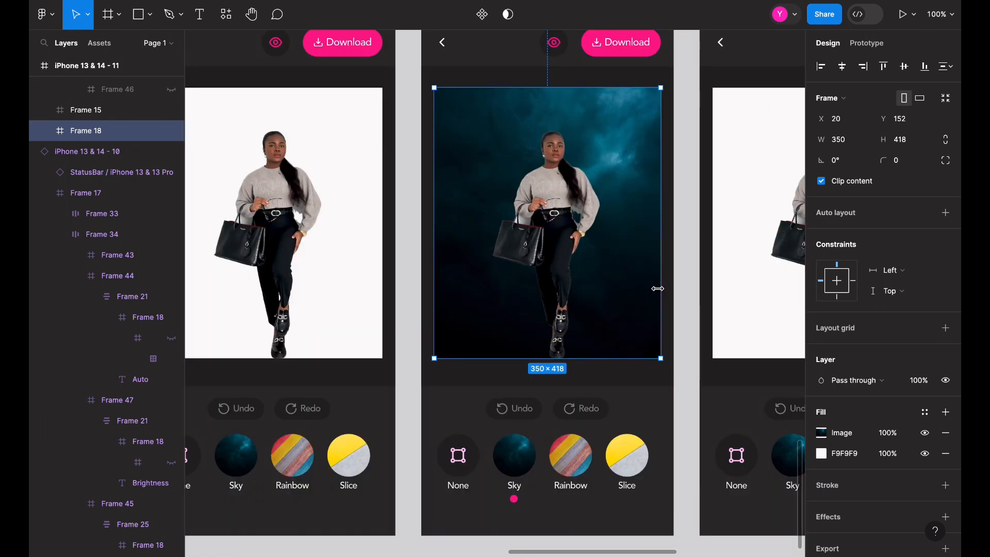
scroll(557, 443, down, 1)
scroll(556, 443, right, 1)
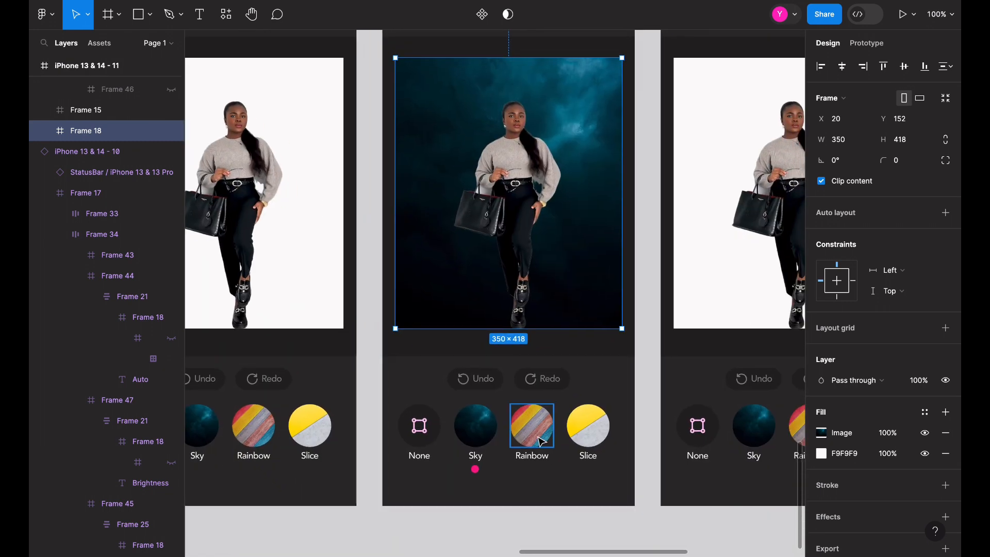
click(540, 438)
click(812, 371)
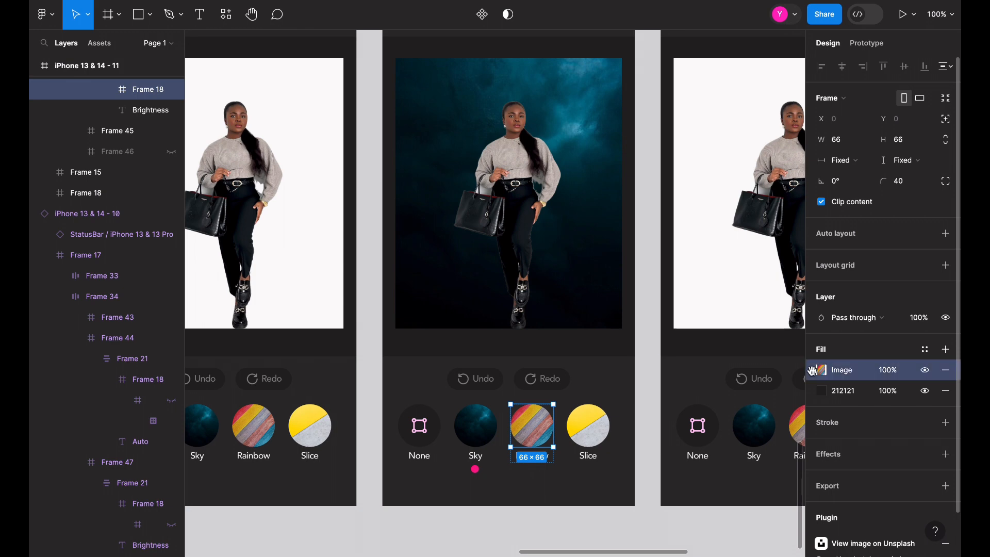
scroll(656, 380, up, 1)
scroll(656, 380, right, 5)
click(548, 311)
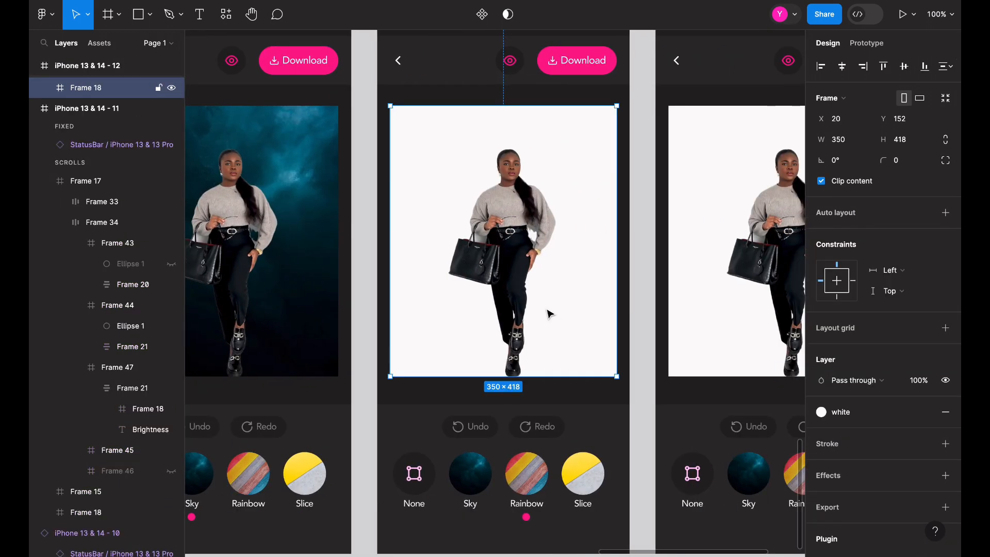
Step: Copy the Rainbow option's image fill and paste it onto the photo background frame of iPhone 13 & 14 - 12
scroll(549, 314, left, 7)
scroll(549, 314, down, 1)
scroll(550, 313, right, 6)
click(485, 385)
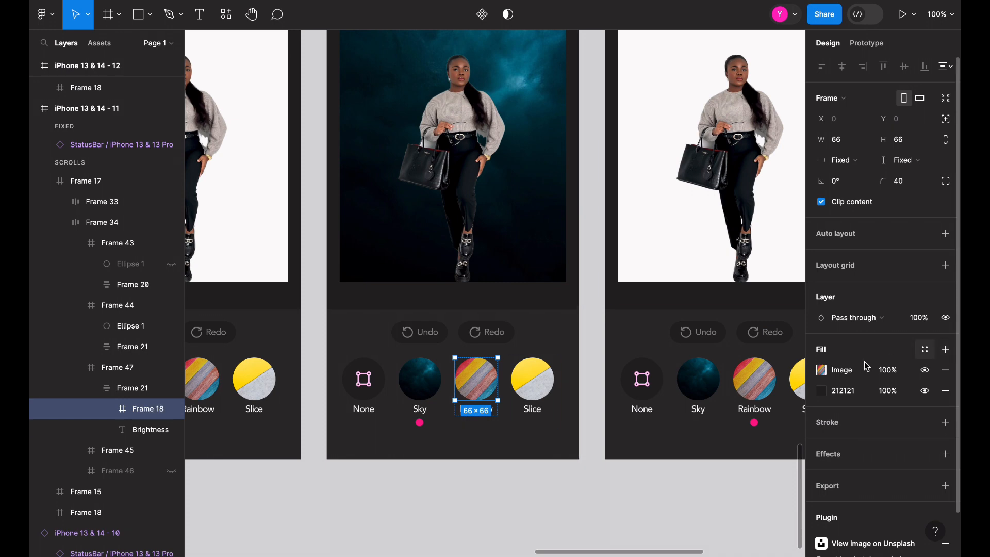
click(810, 369)
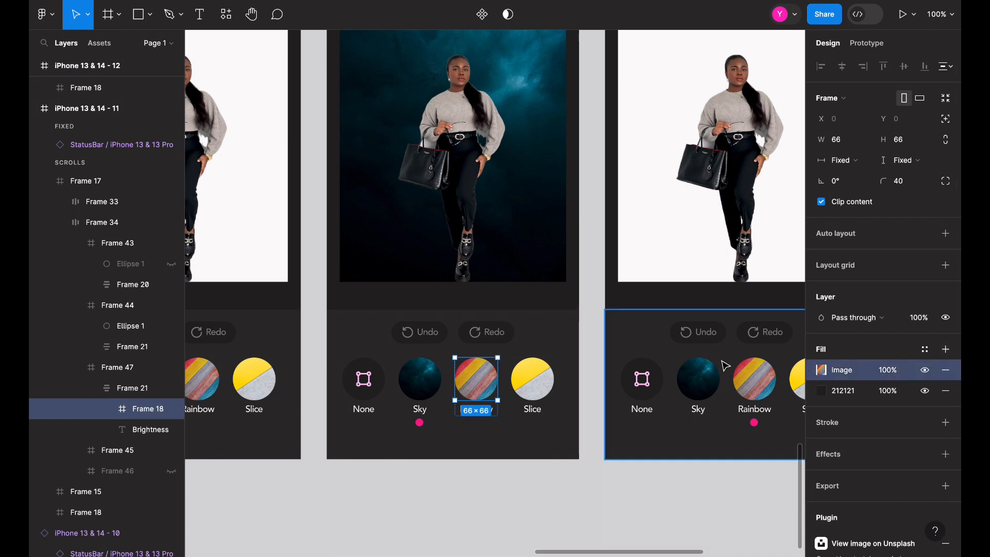
scroll(711, 365, right, 3)
scroll(711, 364, up, 1)
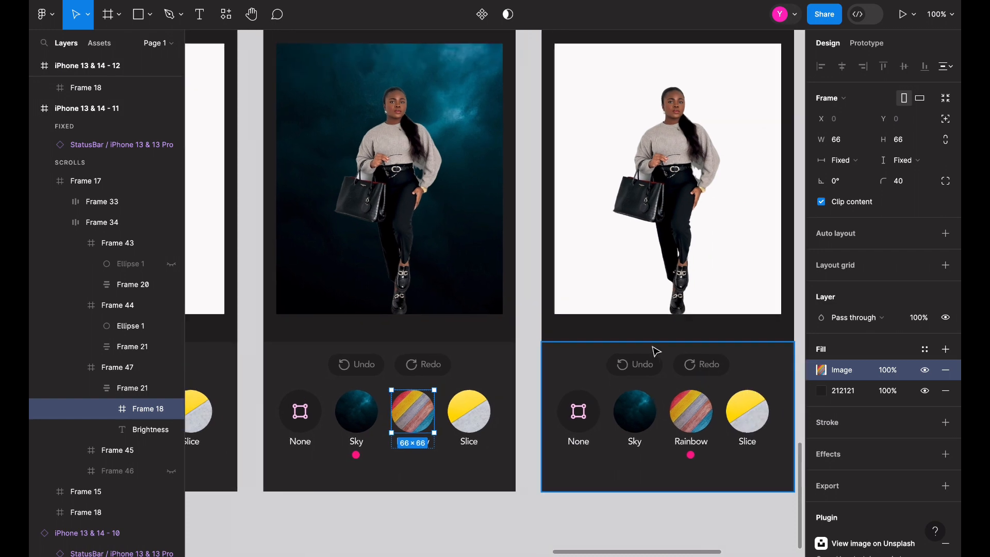
click(613, 279)
scroll(614, 281, right, 3)
scroll(613, 281, down, 1)
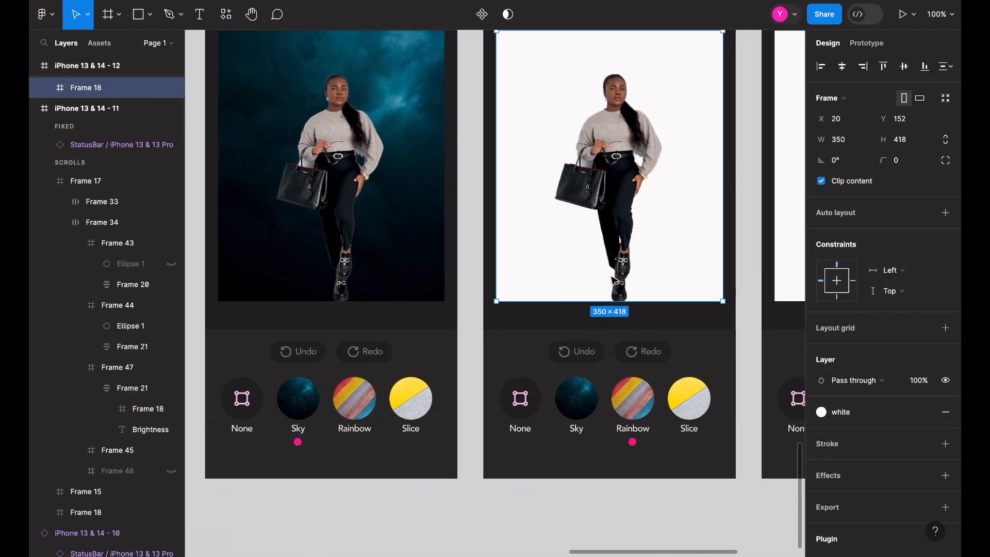
key(ctrl+v)
Step: Copy the Slice option's image fill onto the photo background frame of iPhone 13 & 14 - 13
scroll(613, 278, right, 5)
scroll(613, 279, up, 1)
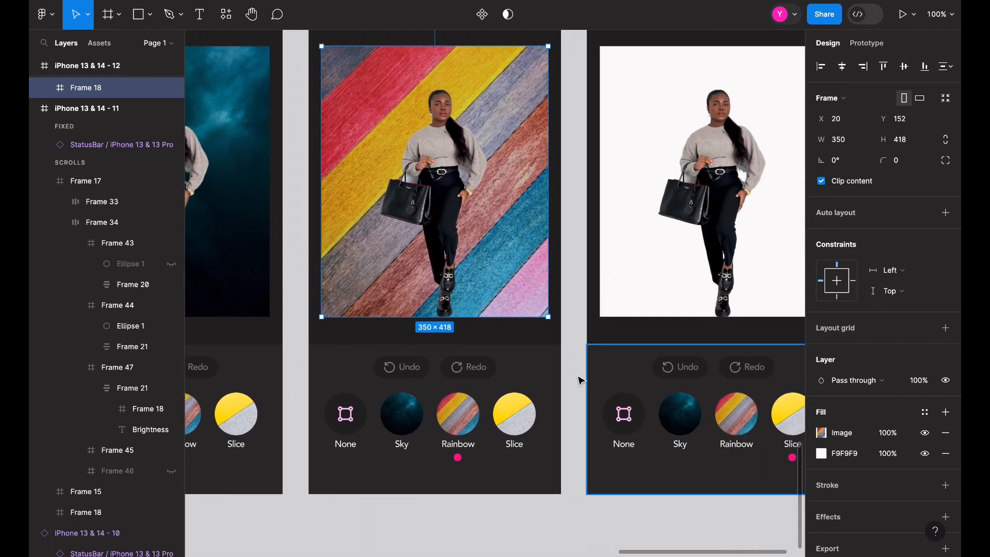
scroll(580, 381, right, 3)
scroll(580, 381, down, 1)
click(738, 412)
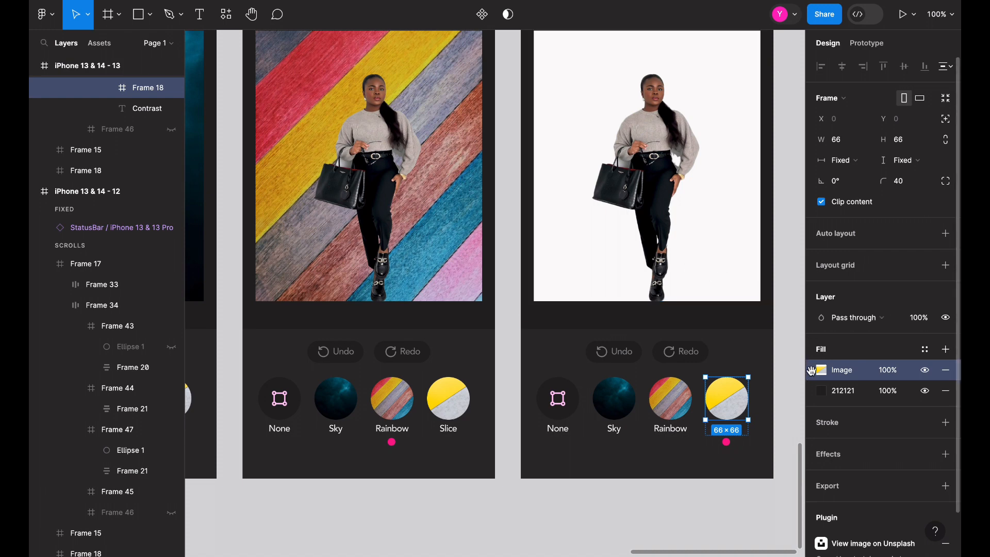
click(694, 234)
scroll(695, 237, right, 2)
scroll(695, 238, up, 1)
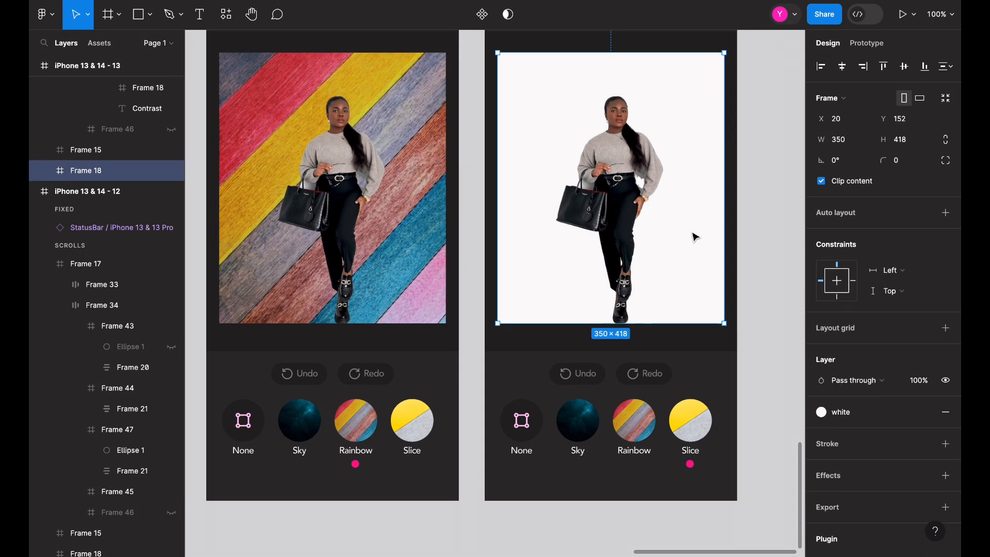
key(ctrl+v)
Step: Link the Sky option in the first background screen to iPhone 13 & 14 - 11 with an on-click Navigate to interaction
key(ctrl+minus)
scroll(696, 237, left, 4)
scroll(695, 237, down, 1)
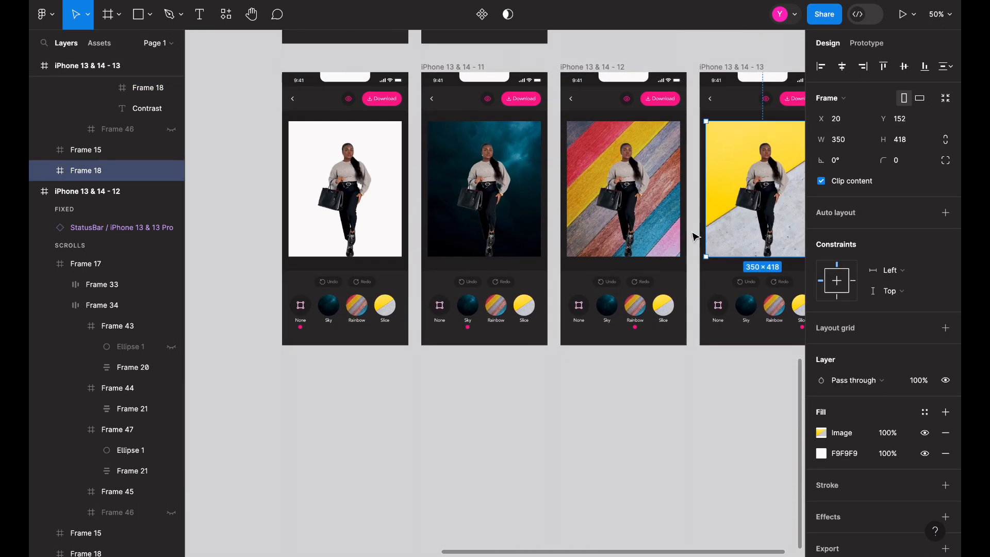
click(858, 45)
key(ctrl+plus)
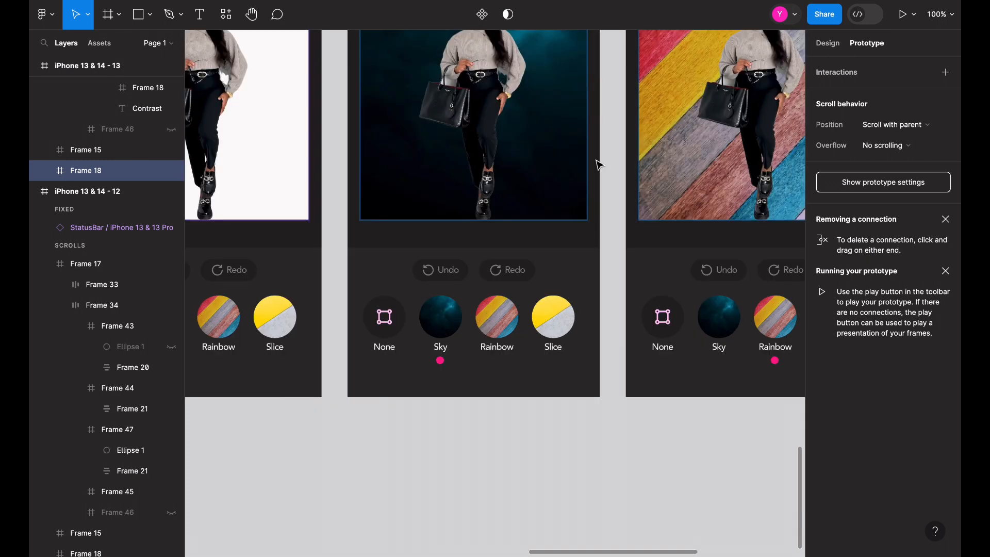
scroll(596, 162, left, 5)
click(438, 297)
click(438, 297)
click(438, 297)
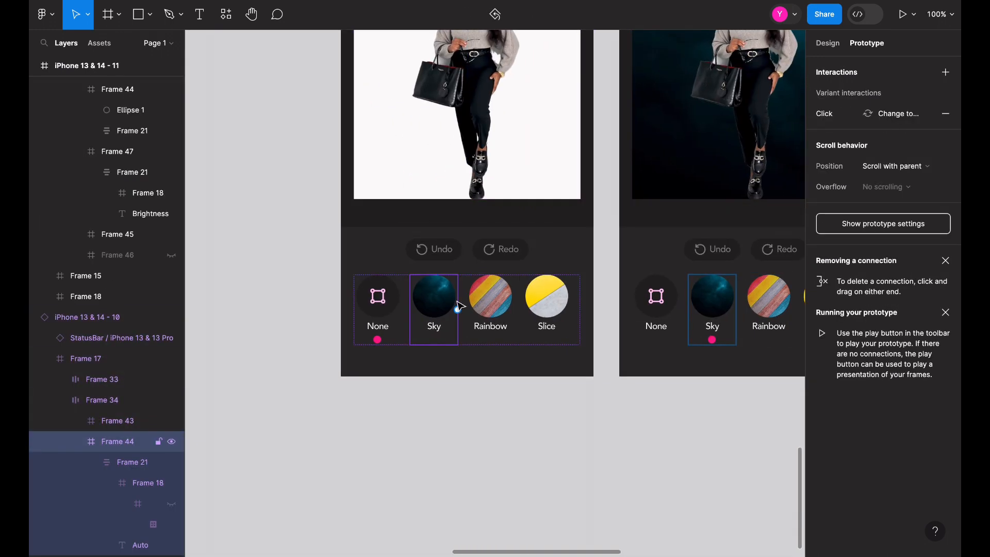
drag(457, 309, 679, 248)
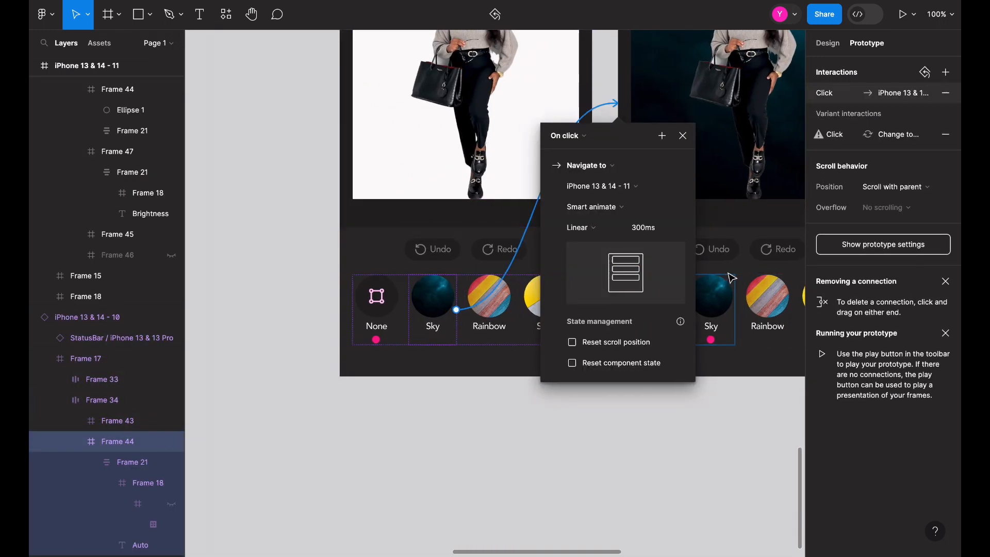
Step: Link the None option in iPhone 13 & 14 - 11 back to iPhone 13 & 14 - 10 with an on-click Navigate to interaction
scroll(696, 299, right, 3)
click(630, 311)
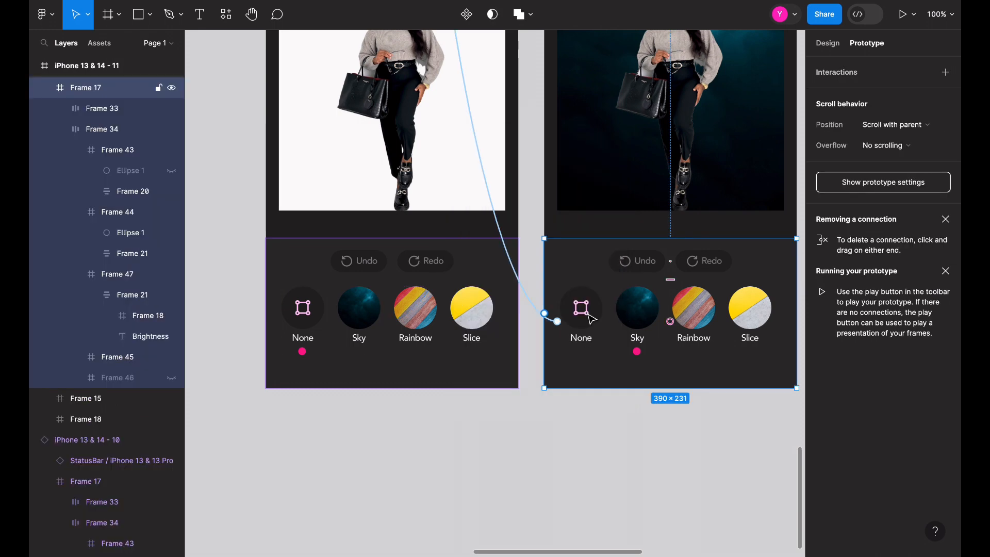
click(529, 287)
drag(470, 284, 469, 285)
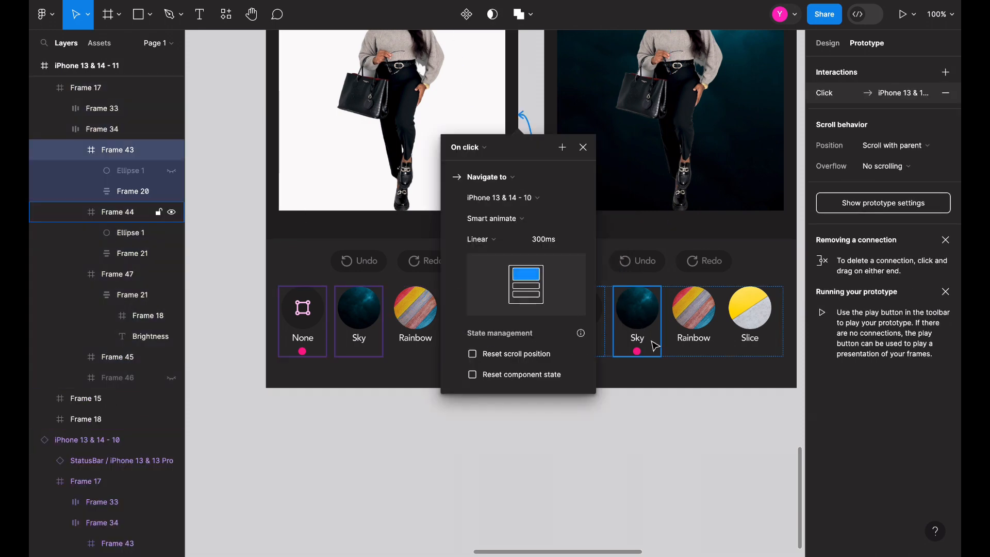
Step: Remove the existing on-click connection from the None option in the first background screen, iPhone 13 & 14 - 10
click(290, 293)
click(302, 283)
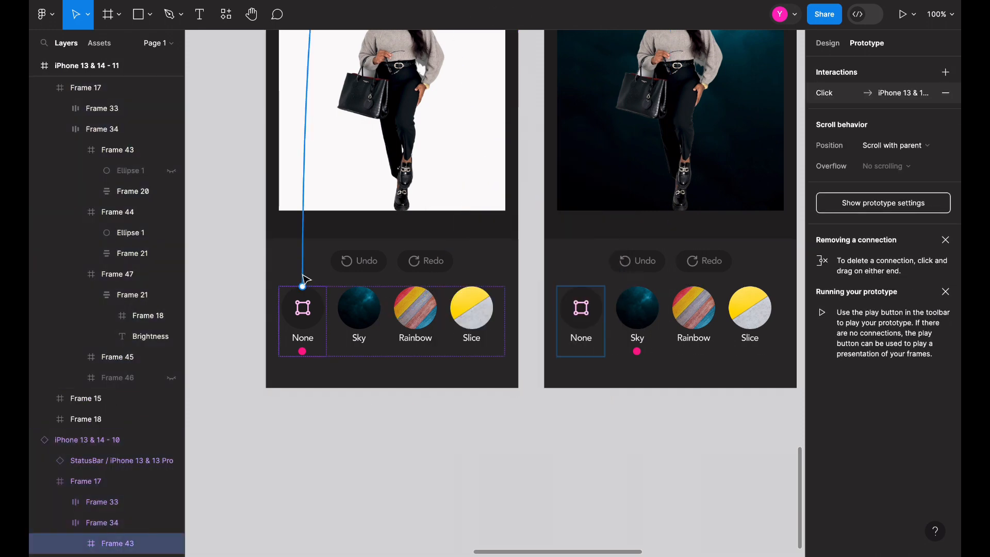
drag(302, 283, 205, 276)
Step: Link the Rainbow options in iPhone 13 & 14 - 10 and iPhone 13 & 14 - 11 to iPhone 13 & 14 - 12 with on-click Navigate to interactions
click(421, 333)
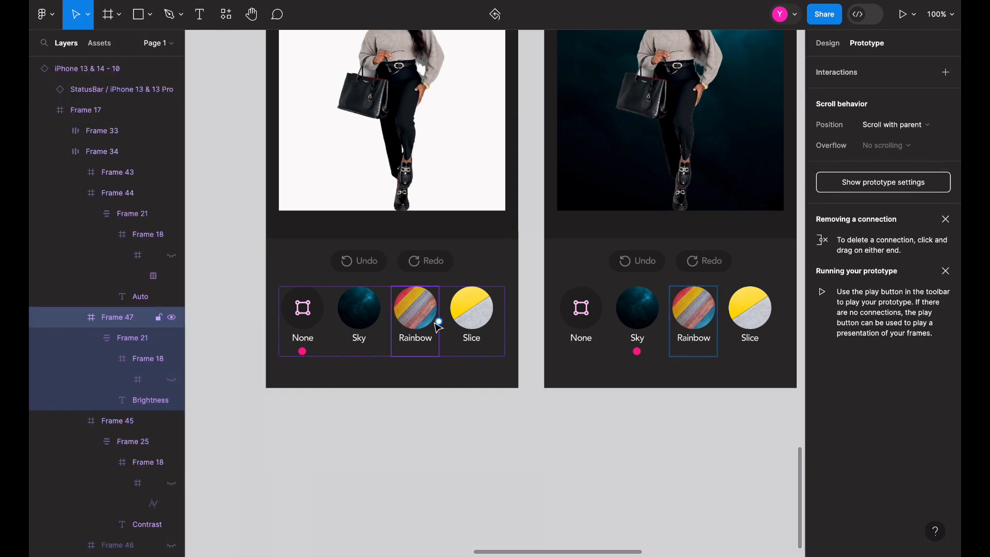
drag(439, 321, 678, 309)
double_click(513, 322)
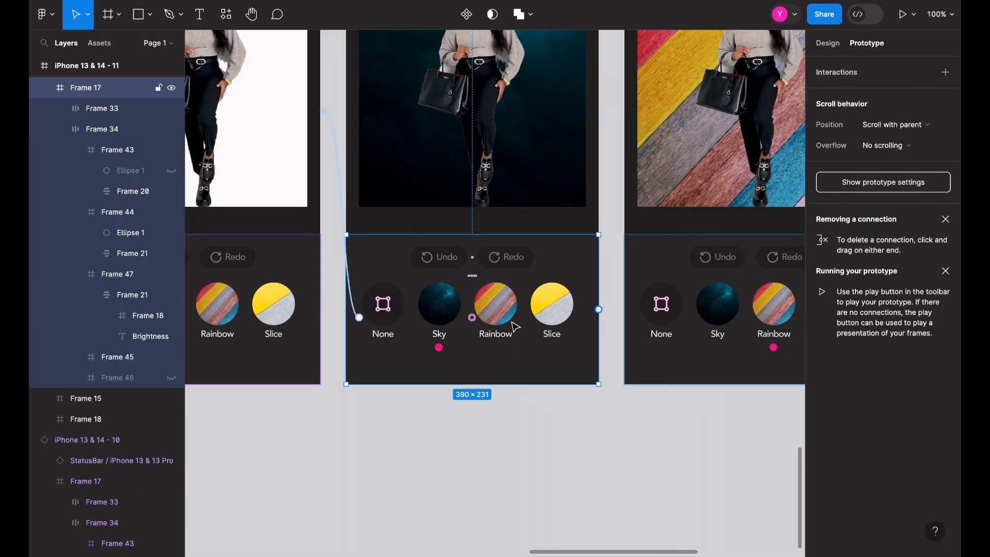
double_click(513, 322)
drag(519, 318, 299, 281)
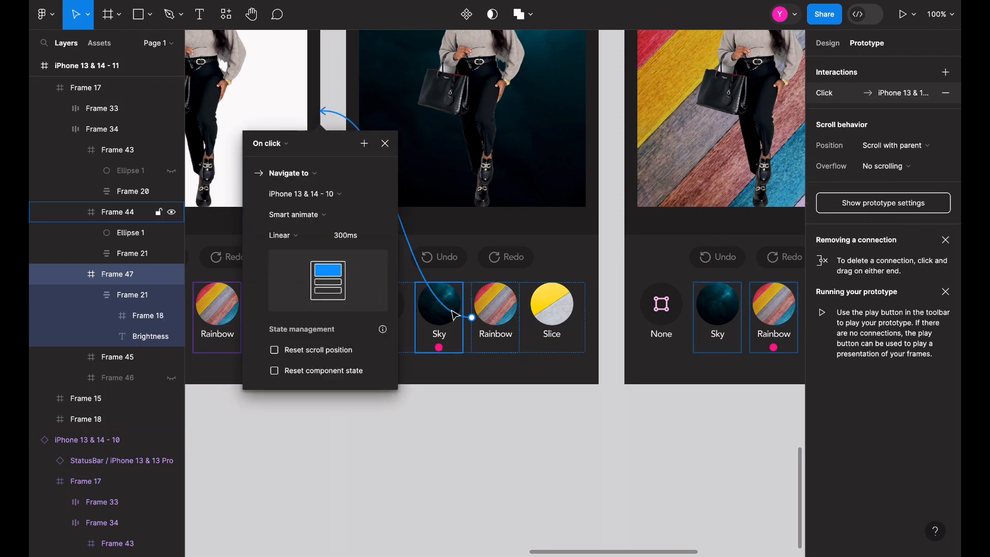
drag(454, 313, 734, 243)
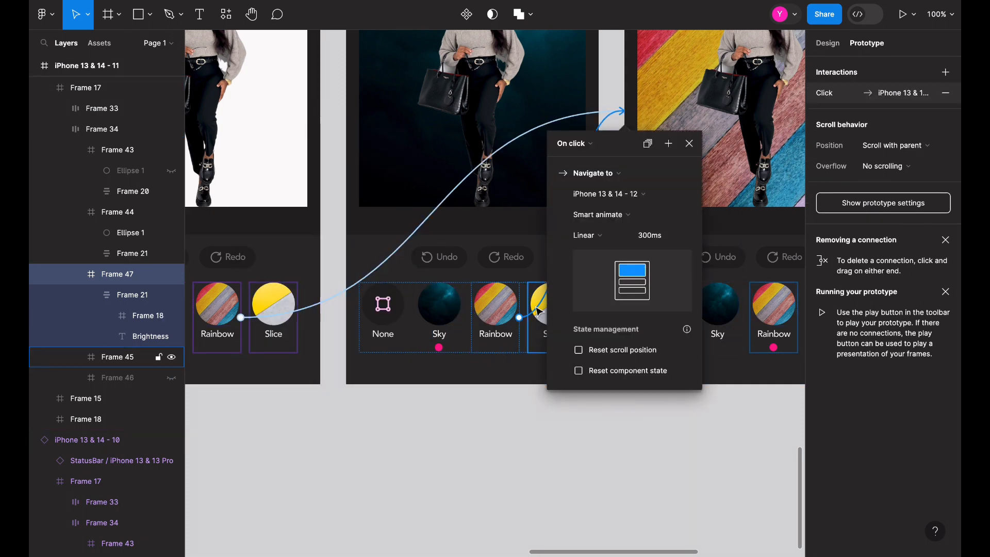
Step: Link the Sky option in iPhone 13 & 14 - 12 to iPhone 13 & 14 - 11 with an on-click Navigate to interaction
click(537, 336)
double_click(709, 306)
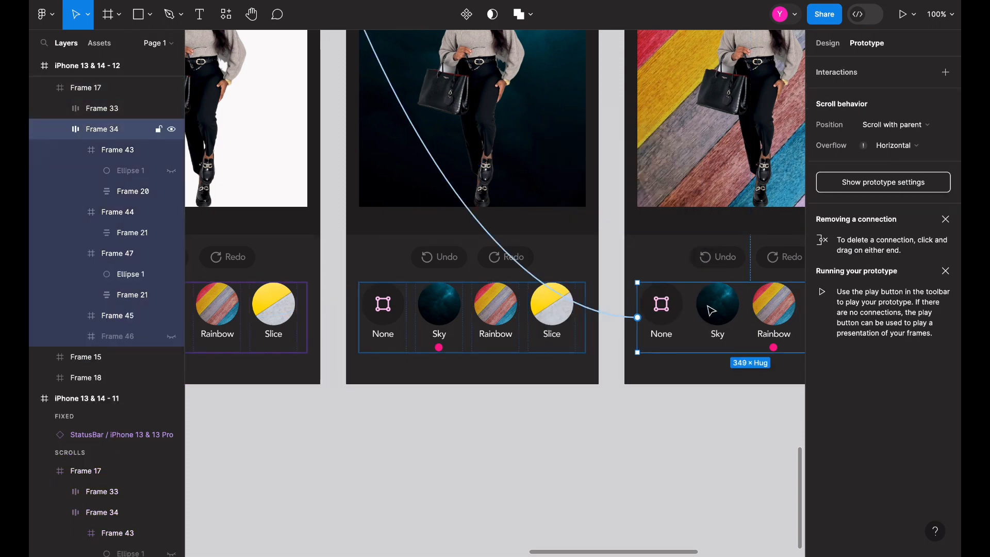
double_click(709, 307)
drag(693, 317, 545, 257)
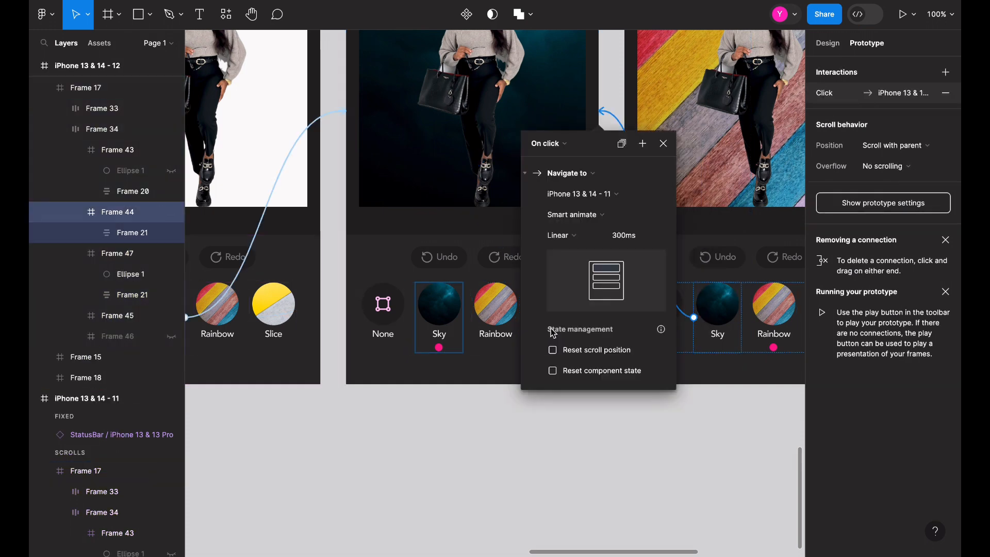
Step: Link the Slice option in iPhone 13 & 14 - 11 to iPhone 13 & 14 - 13 with a Navigate to interaction
click(510, 320)
double_click(570, 317)
click(533, 313)
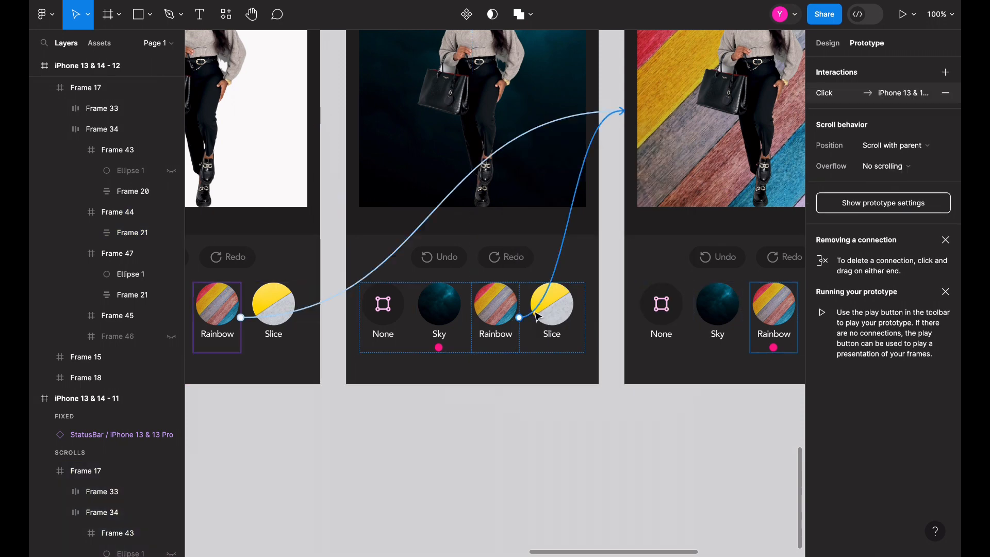
click(731, 313)
click(685, 312)
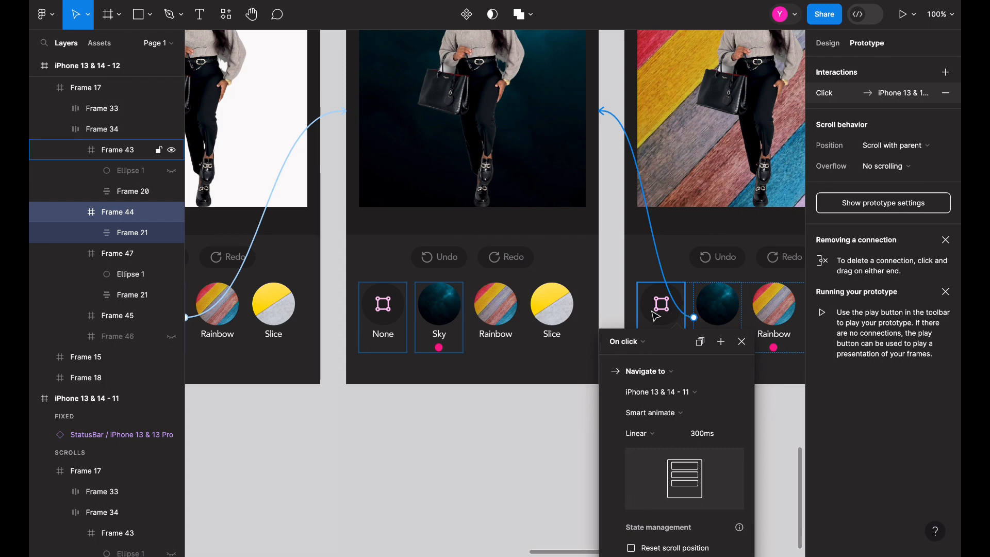
double_click(565, 311)
double_click(566, 311)
drag(575, 317, 707, 307)
scroll(702, 310, right, 3)
scroll(705, 308, right, 2)
scroll(519, 282, right, 5)
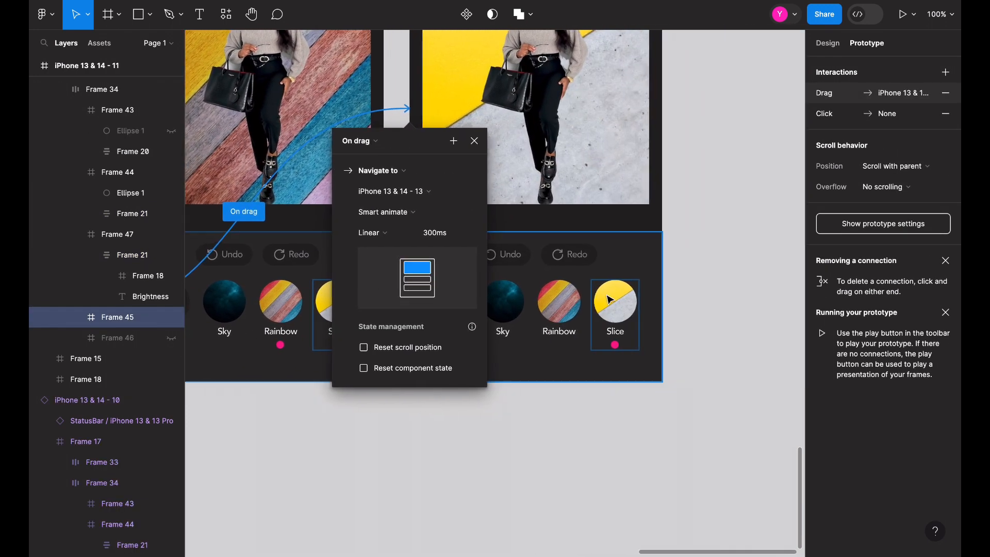
Step: Remove the Slice option's extra Click interaction without a destination and change the trigger of its link to iPhone 13 & 14 - 13 to On click
click(558, 307)
key(ctrl+z)
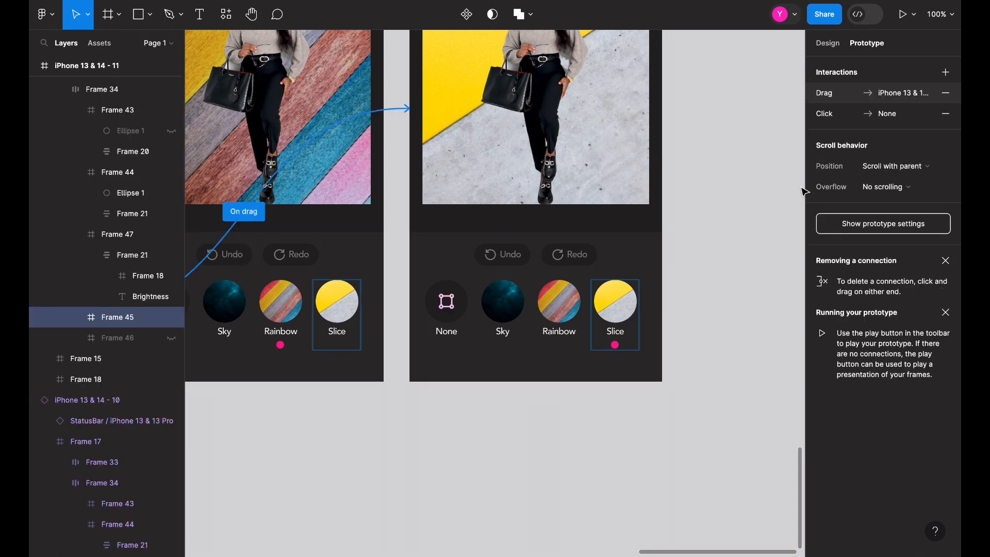
click(945, 113)
scroll(384, 302, left, 5)
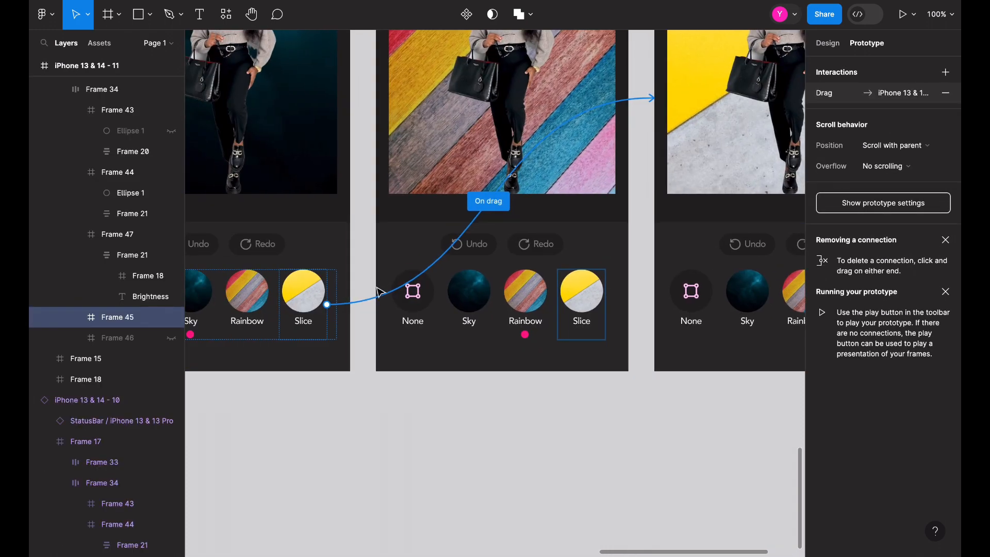
click(384, 301)
click(332, 326)
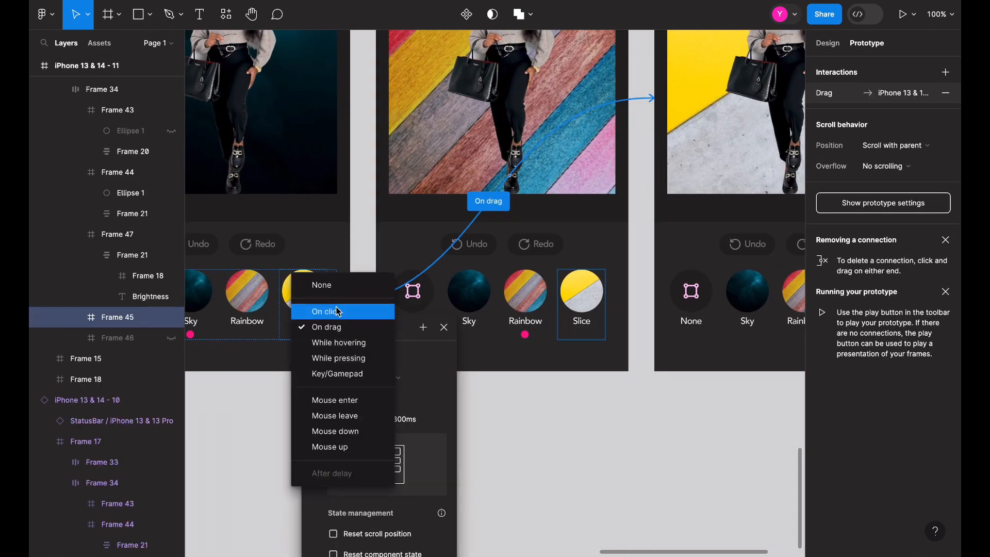
click(329, 309)
Step: Link iPhone 13 & 14 - 13's Rainbow option to iPhone 13 & 14 - 12 and its Sky option to iPhone 13 & 14 - 11, both on click
scroll(616, 299, right, 5)
click(587, 287)
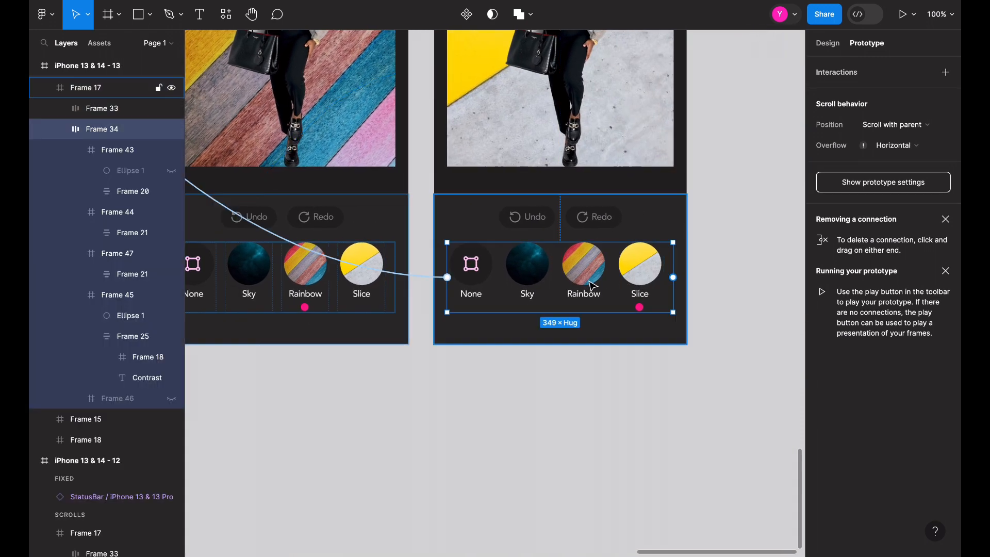
drag(559, 277, 340, 134)
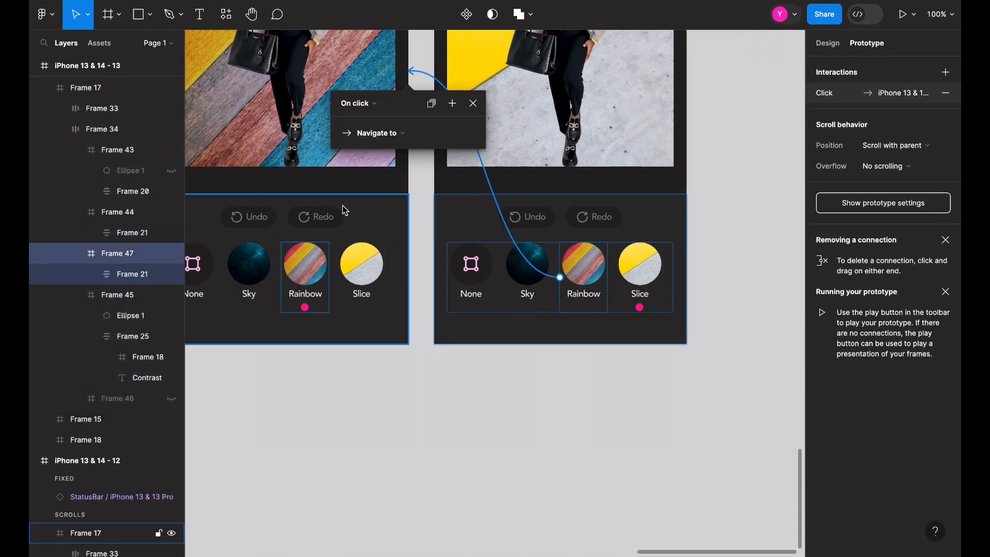
scroll(318, 295, left, 3)
scroll(318, 295, left, 2)
click(610, 309)
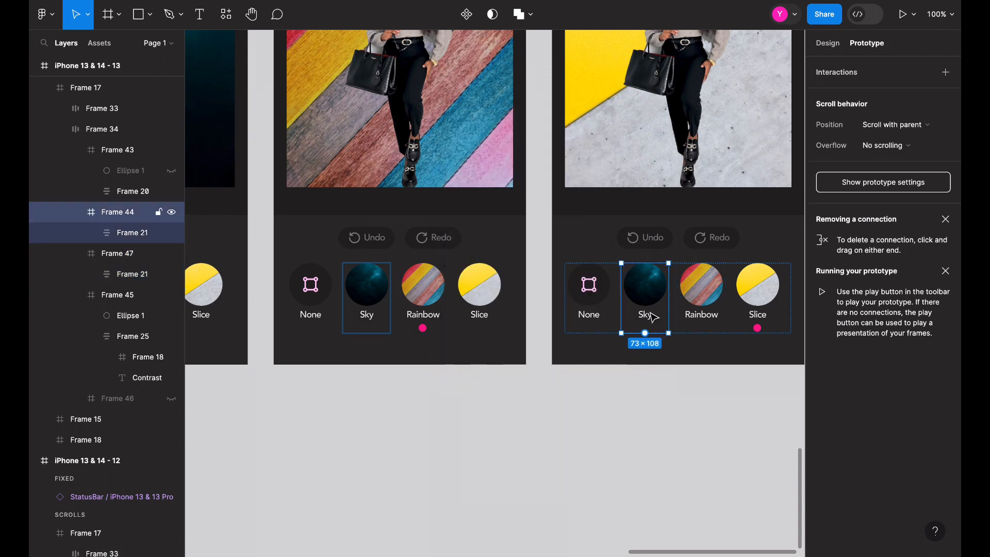
drag(621, 298, 217, 128)
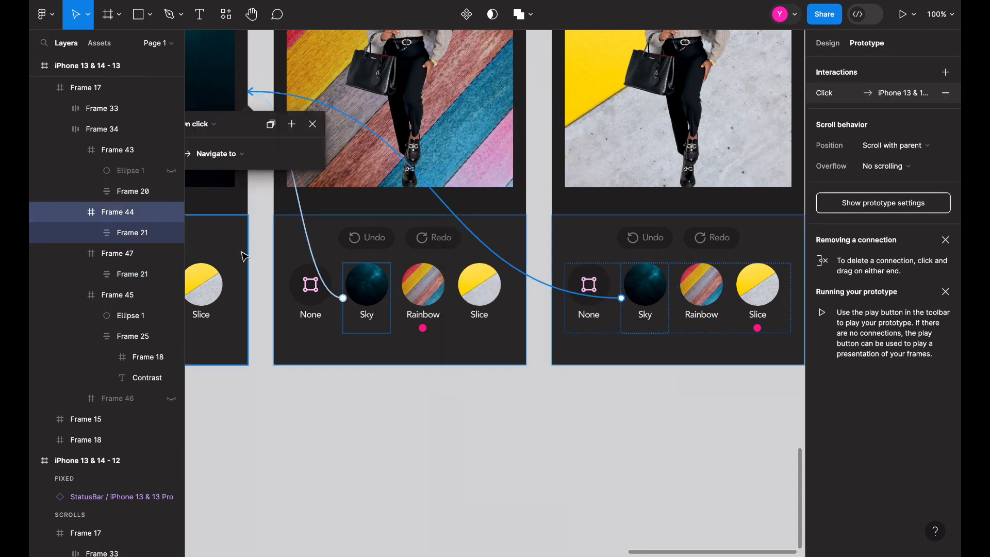
Step: Link the None option in iPhone 13 & 14 - 13 to the first background screen, iPhone 13 & 14 - 10, on click
click(593, 313)
scroll(593, 310, left, 10)
scroll(569, 303, up, 4)
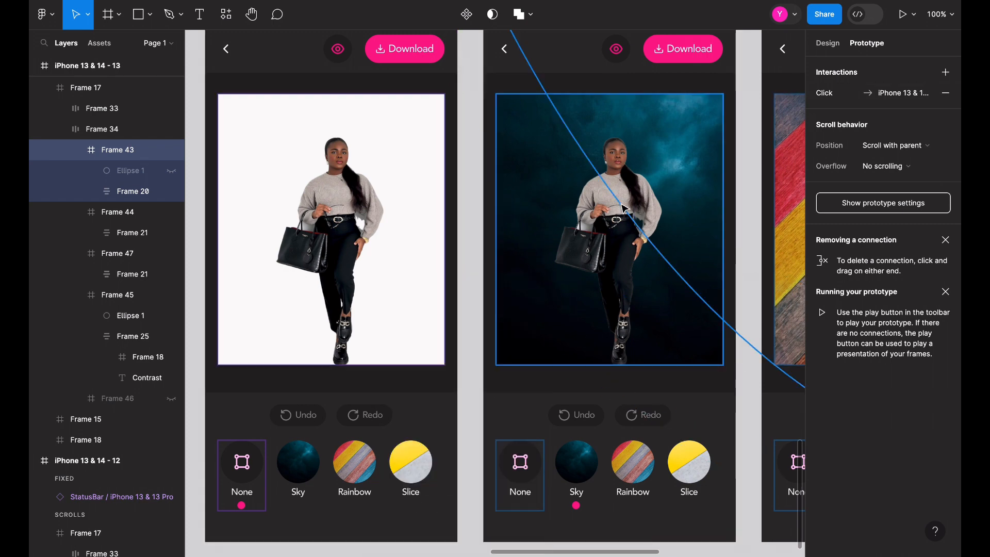
click(433, 256)
Step: Link the None option in iPhone 13 & 14 - 12 to iPhone 13 & 14 - 10 with an on-click Navigate to interaction
scroll(433, 257, down, 3)
scroll(433, 257, right, 8)
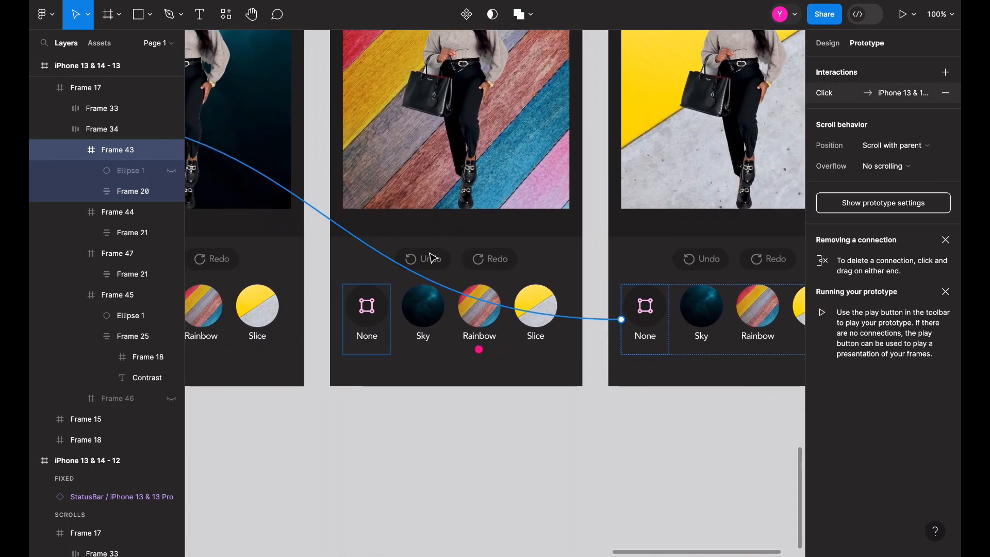
double_click(383, 332)
scroll(382, 331, left, 5)
scroll(382, 332, up, 3)
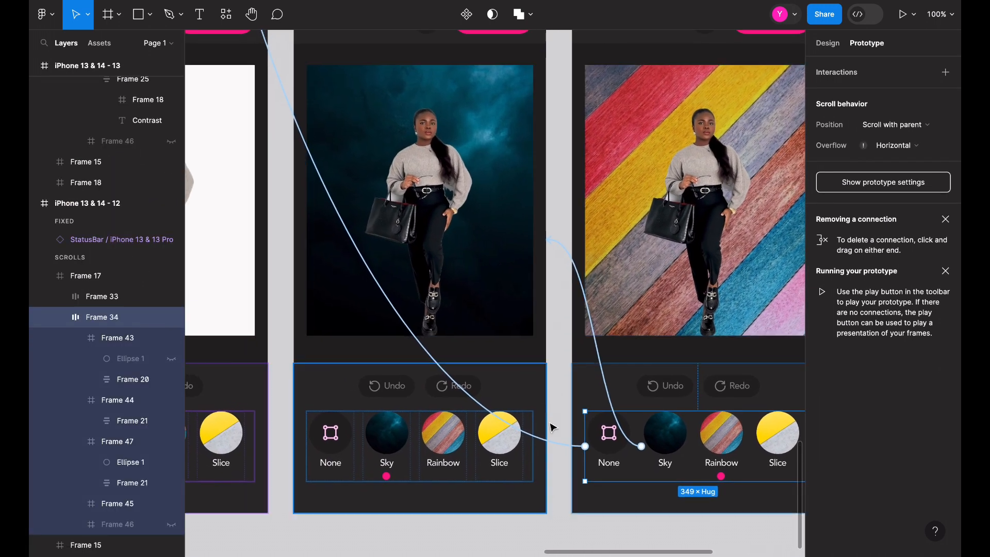
drag(455, 385, 260, 368)
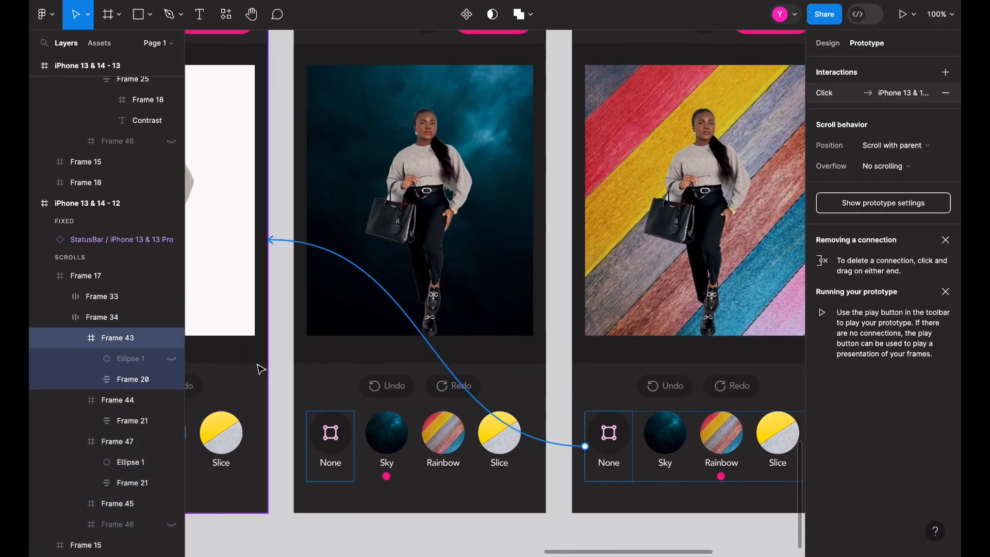
Step: Look over the linked background screens and the Adjust screens above them
click(665, 453)
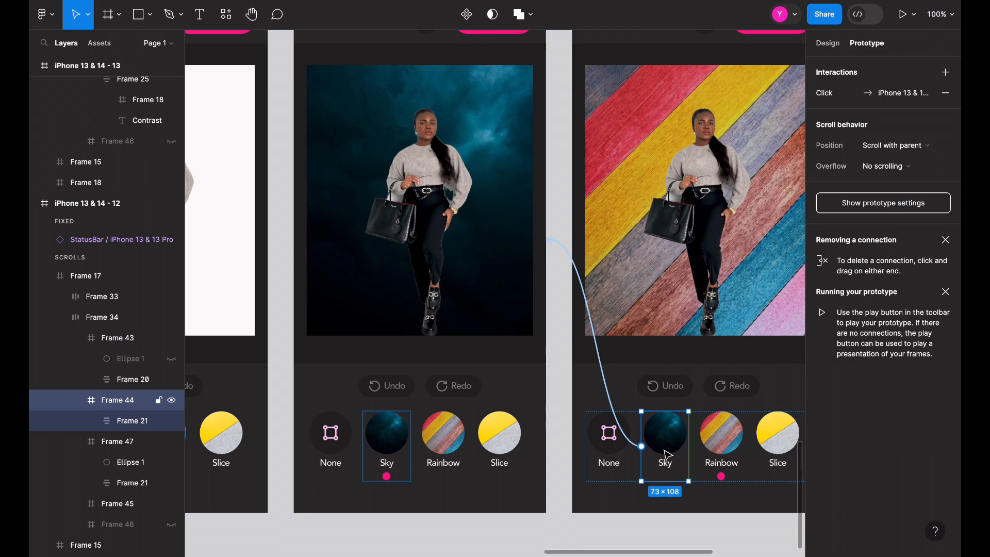
click(438, 433)
scroll(438, 433, right, 7)
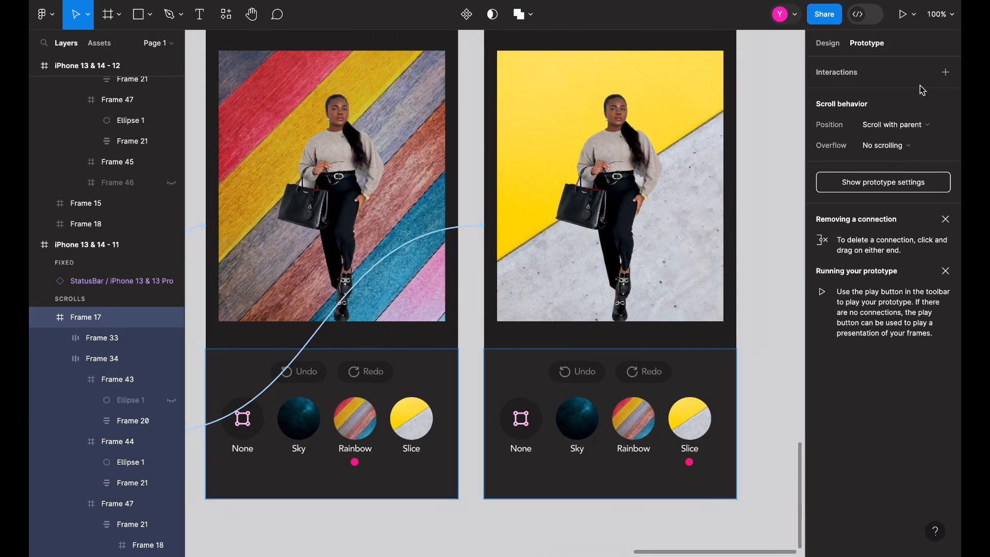
click(826, 45)
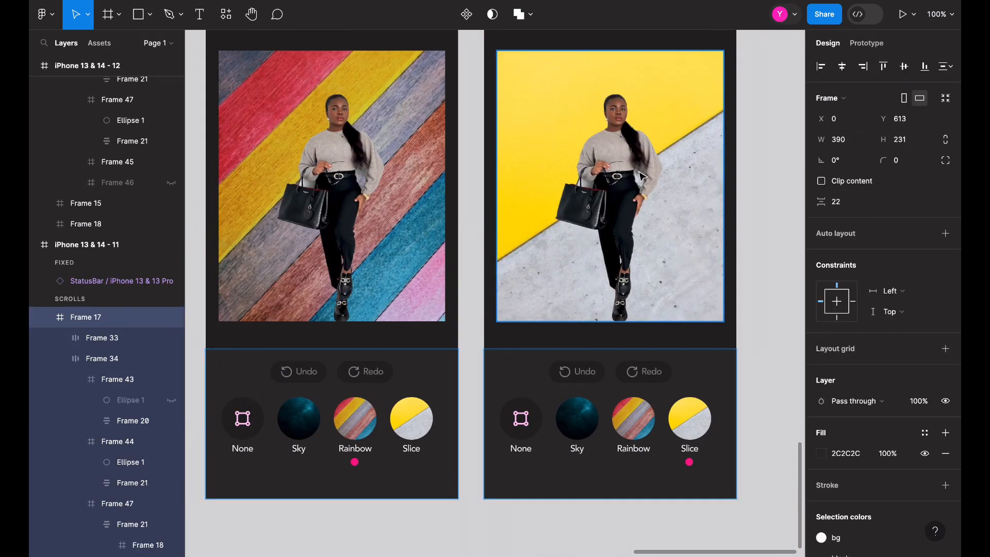
key(super+minus)
scroll(642, 177, left, 5)
scroll(642, 177, up, 3)
scroll(641, 177, down, 1)
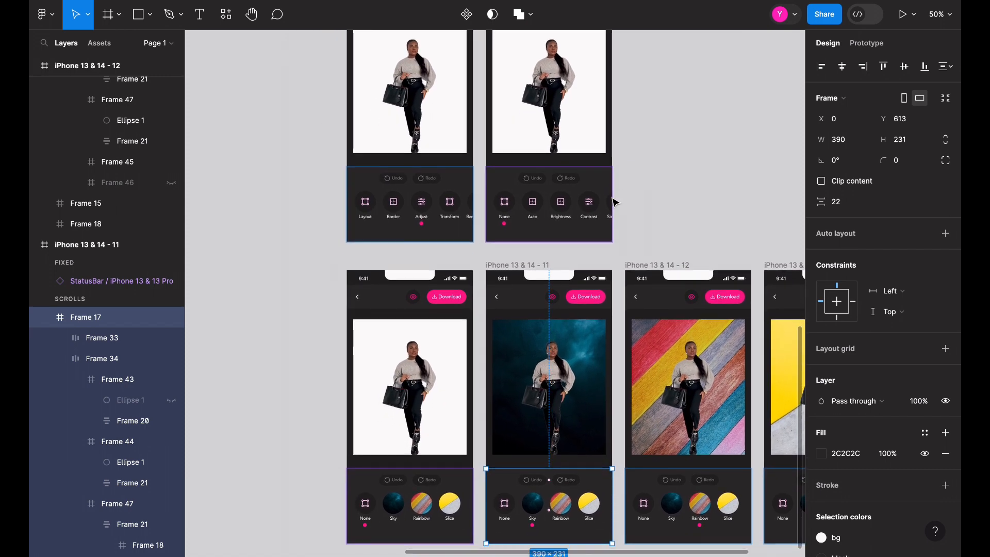
scroll(603, 212, down, 1)
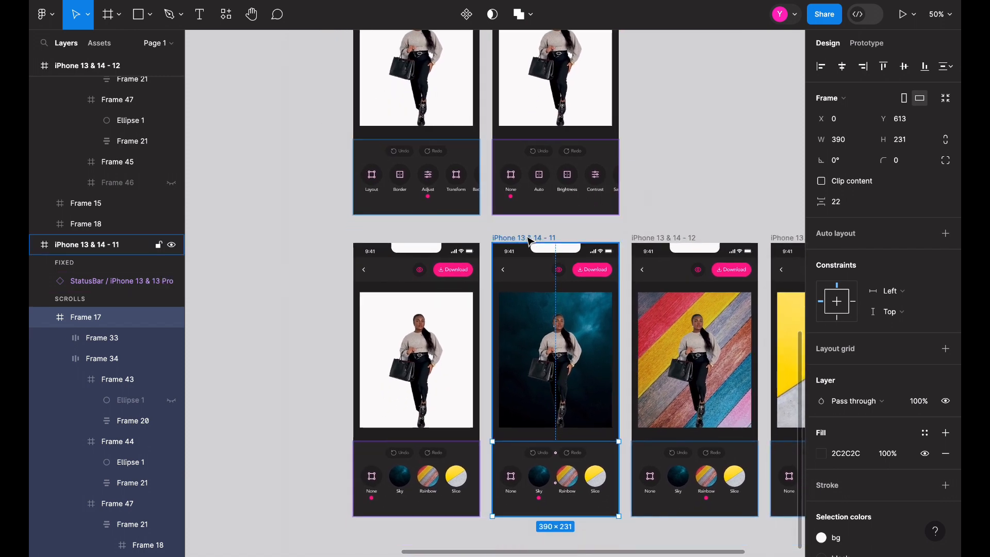
click(600, 253)
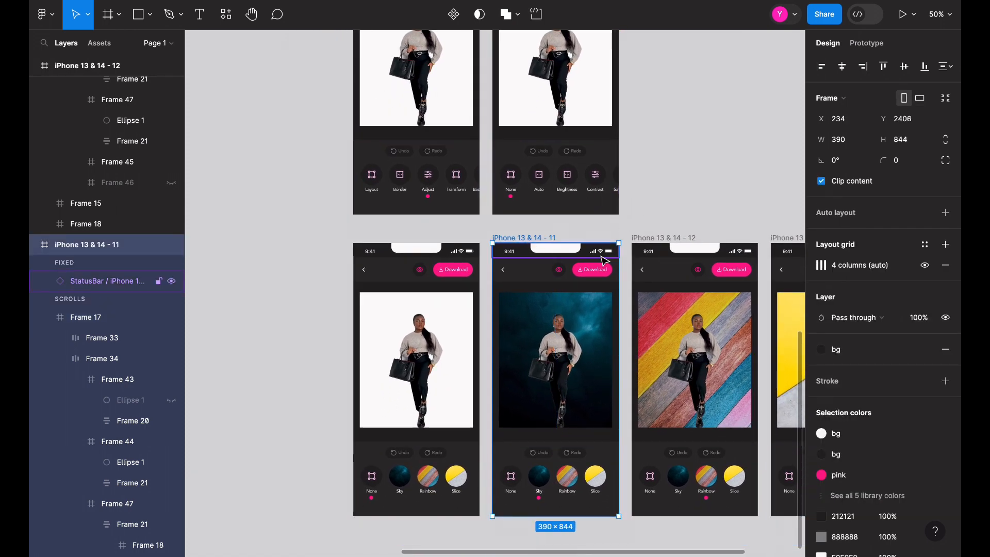
scroll(598, 255, up, 4)
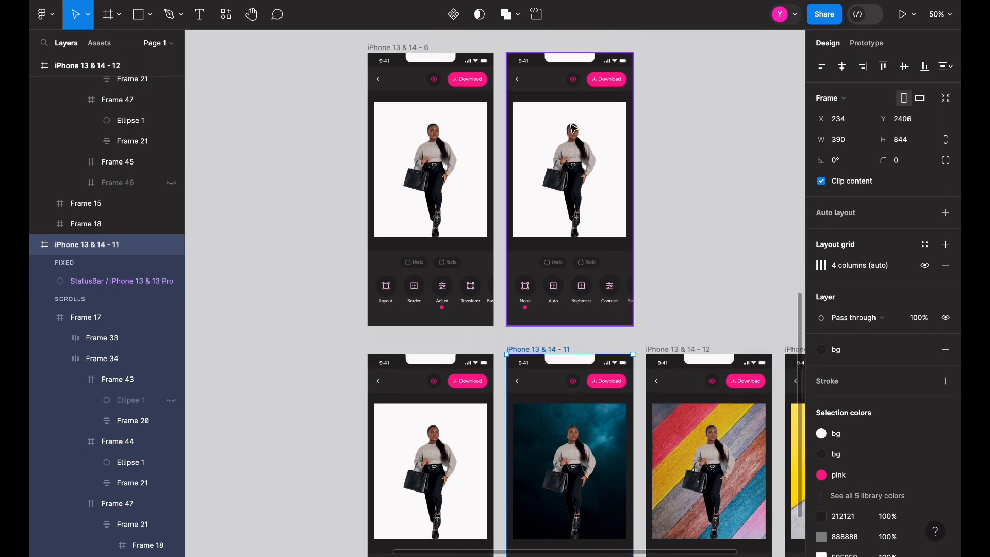
Step: Try to link iPhone 13 & 14 - 9 to iPhone 13 & 14 - 10 with an on-click Navigate to interaction, and delete that connection
click(572, 128)
click(866, 43)
scroll(633, 240, down, 5)
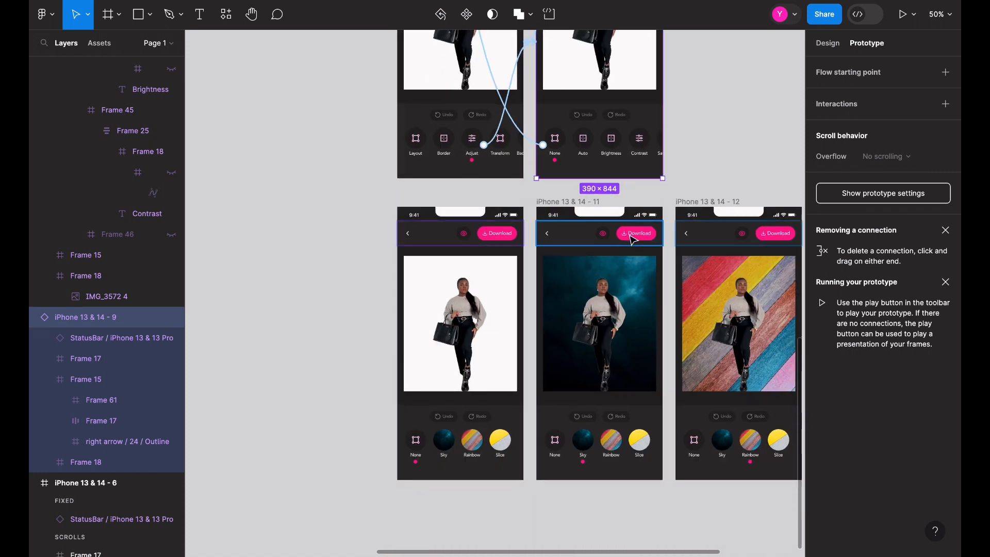
drag(599, 178, 463, 225)
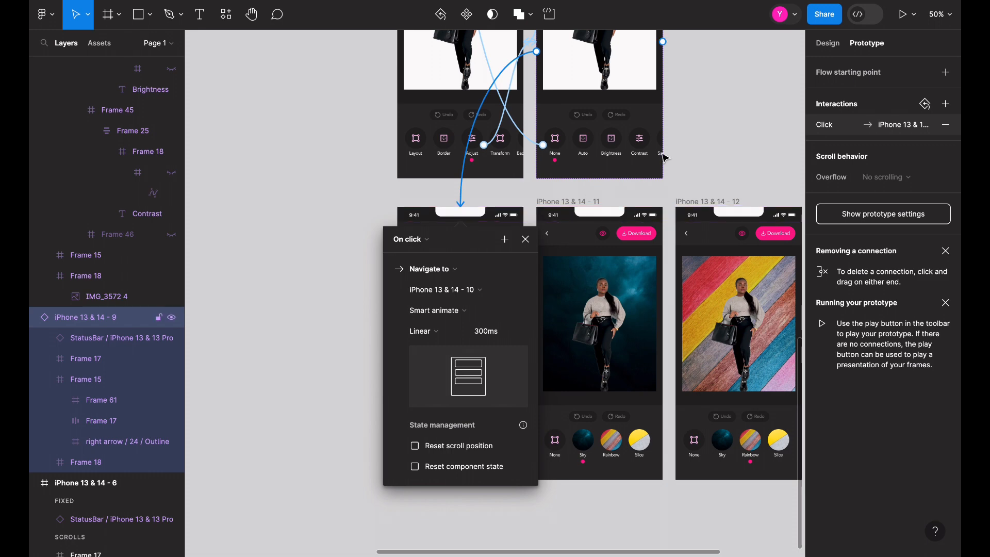
scroll(665, 157, up, 5)
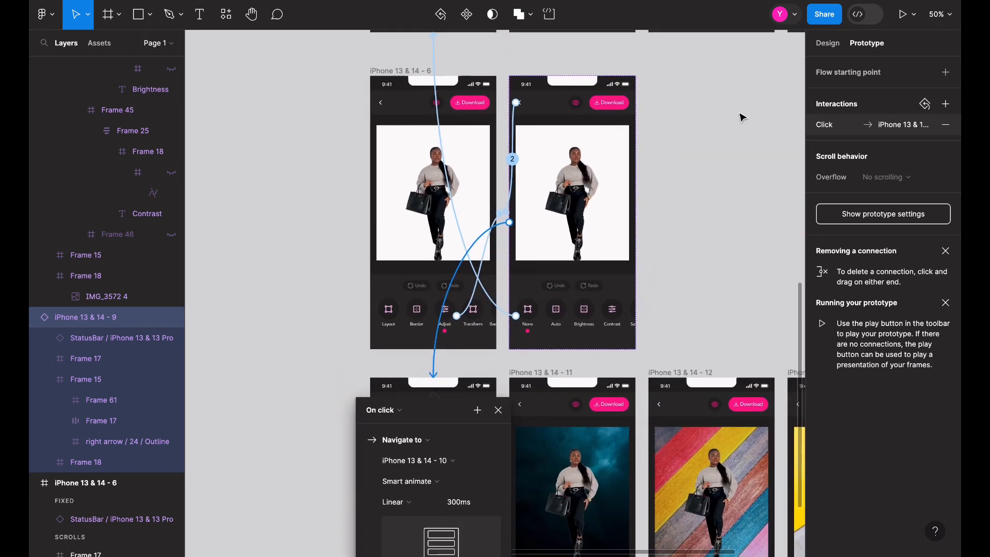
key(Delete)
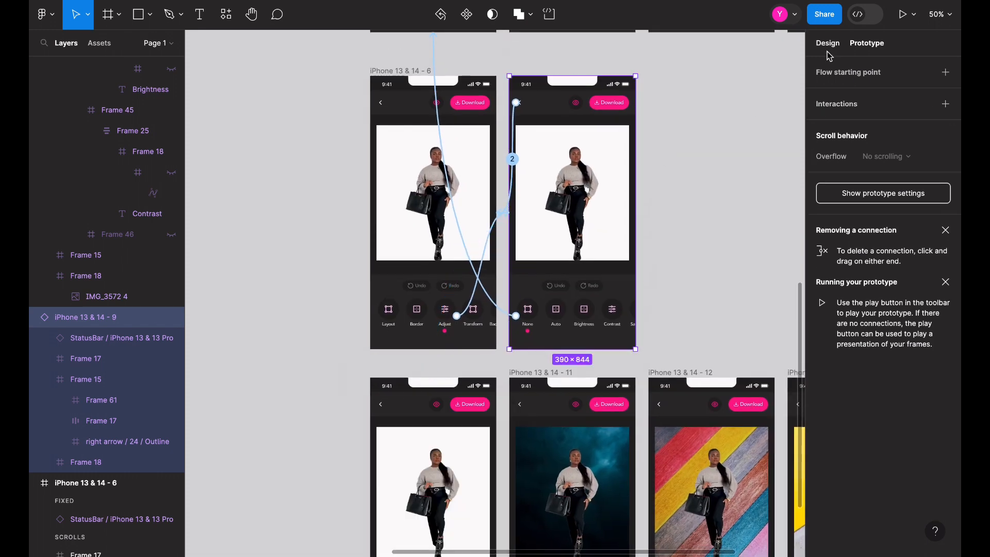
Step: Copy the Save label from the header of the iPhone 13 & 14 - 3 screen
click(828, 44)
scroll(720, 146, up, 10)
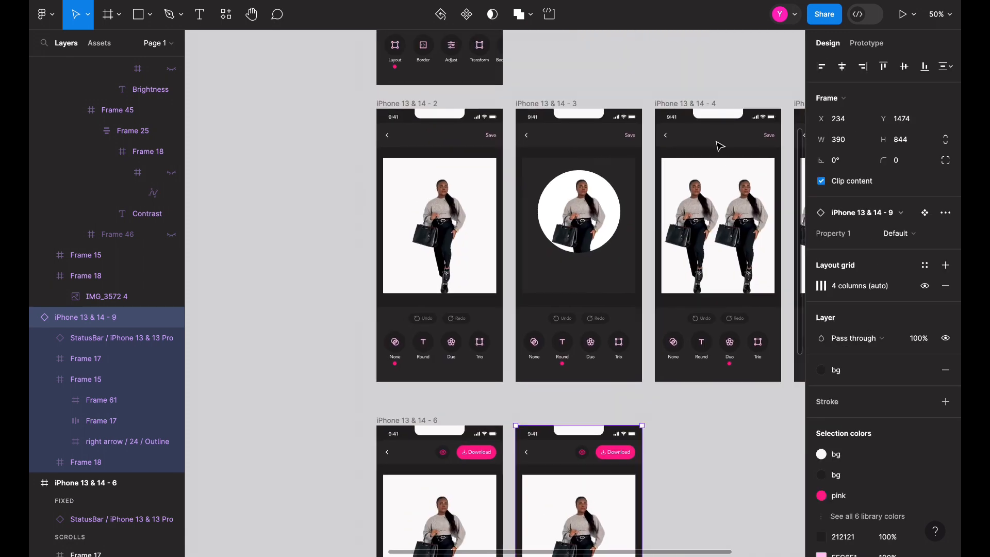
click(625, 143)
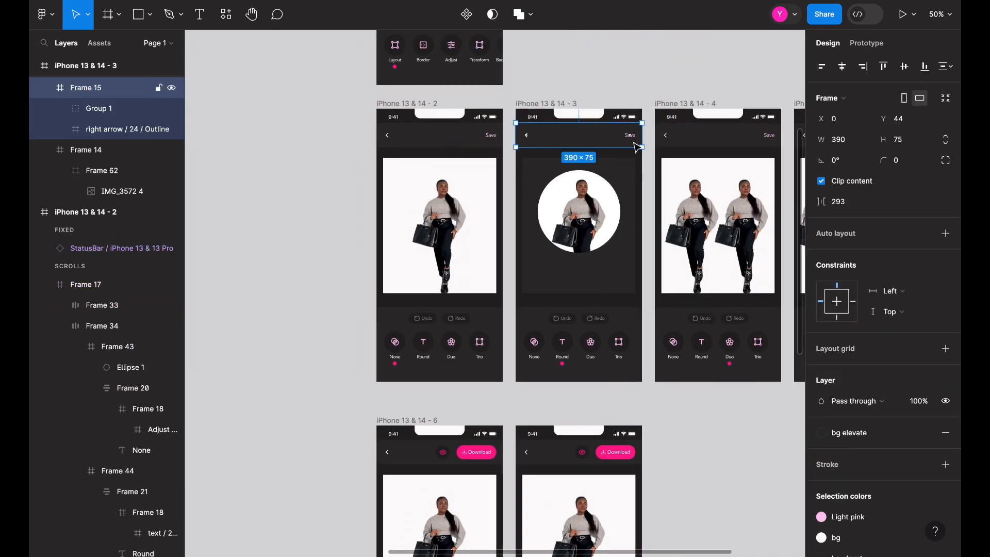
double_click(625, 139)
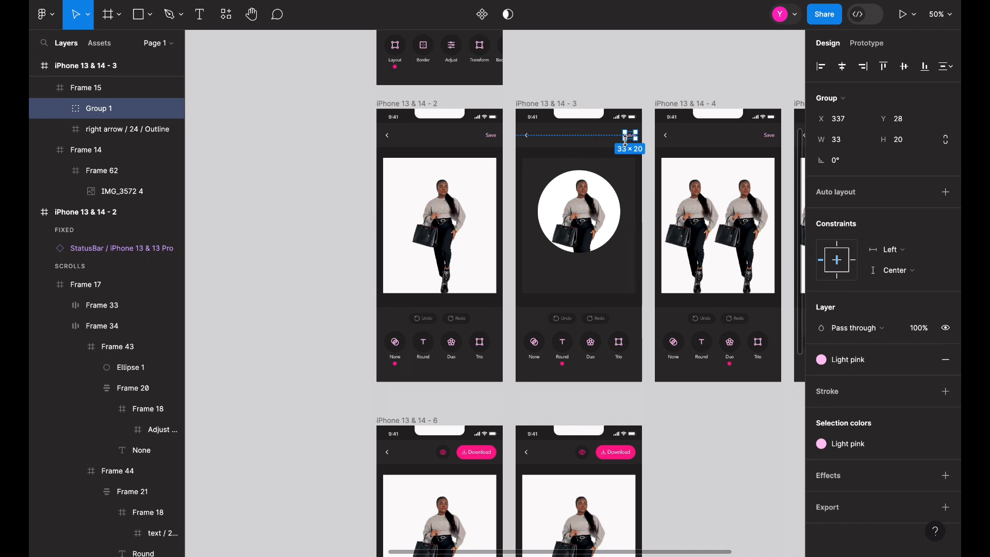
scroll(629, 148, down, 5)
scroll(629, 146, up, 5)
click(607, 272)
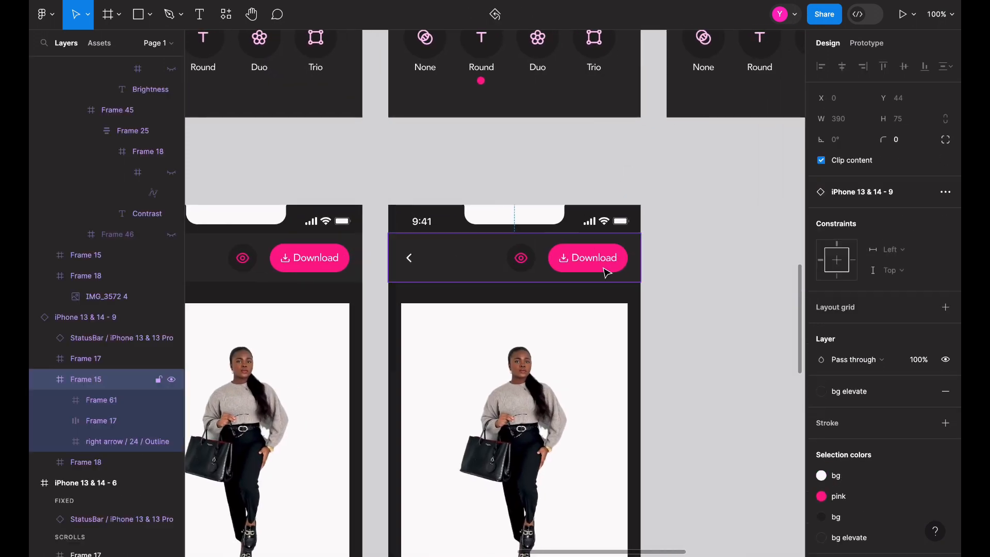
double_click(607, 273)
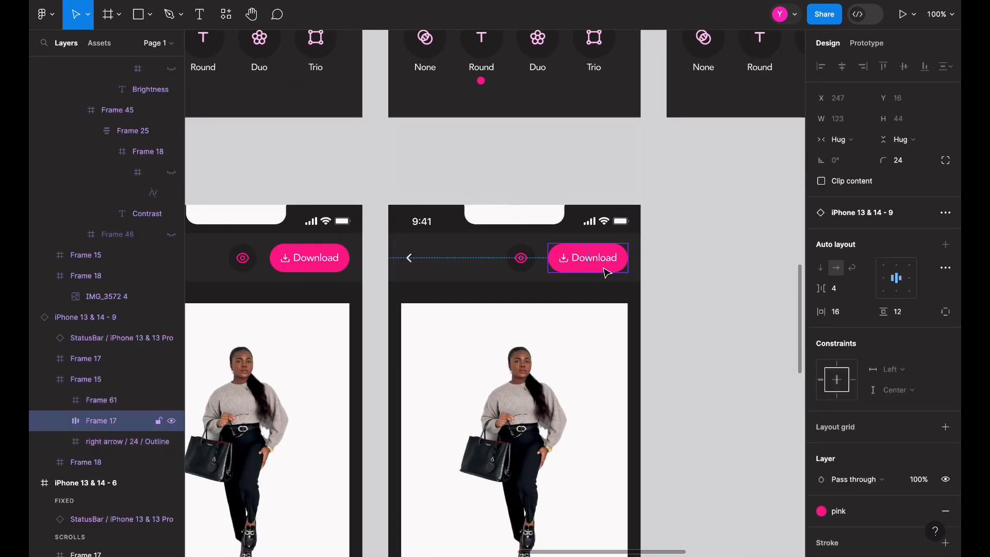
click(521, 257)
scroll(656, 243, down, 5)
click(698, 230)
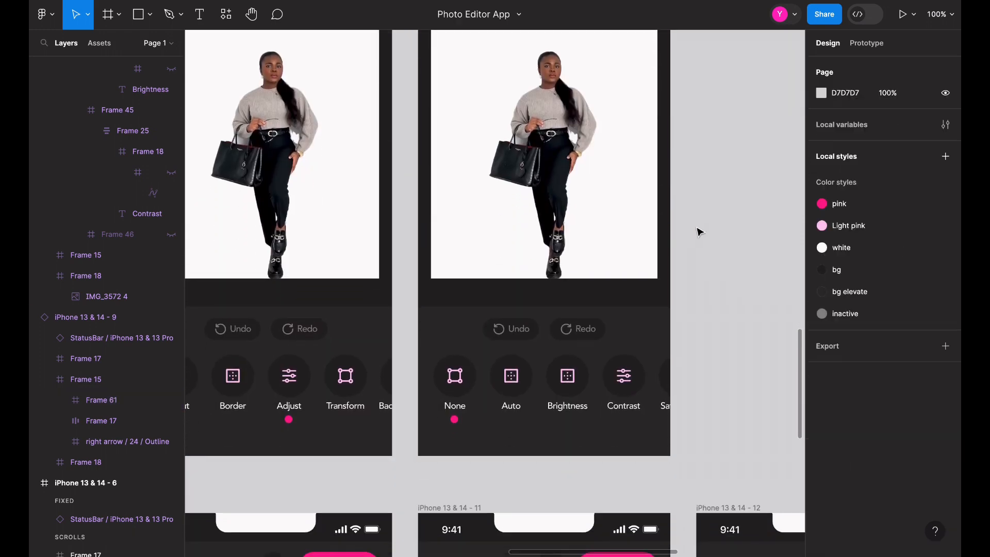
Step: Replace the eye icon and Download button with the copied Save label in the second variant of the iPhone 13 & 14 - 9 component
scroll(698, 230, up, 2)
key(ctrl+minus)
scroll(699, 232, left, 10)
scroll(699, 232, up, 5)
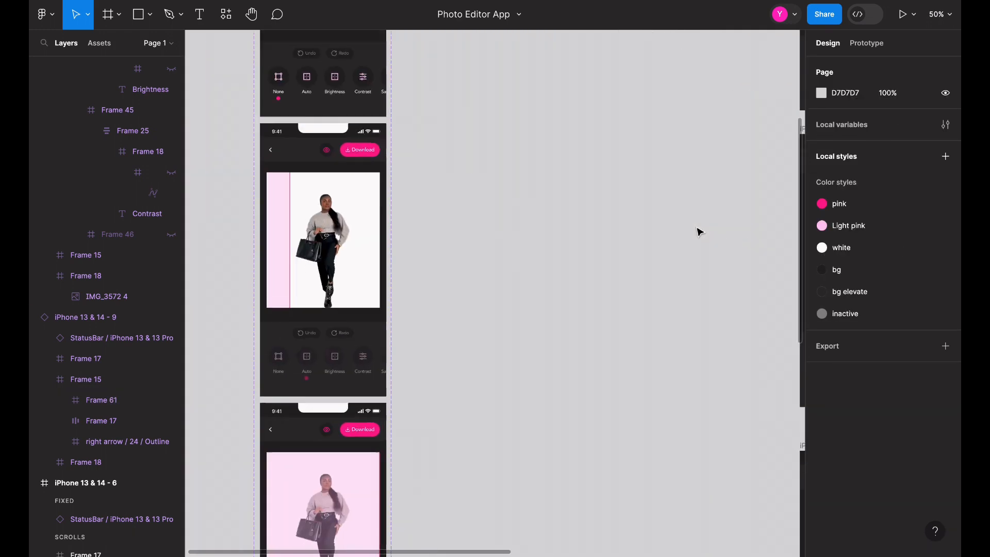
scroll(699, 232, down, 1)
scroll(698, 232, up, 3)
scroll(698, 232, up, 2)
key(ctrl+plus)
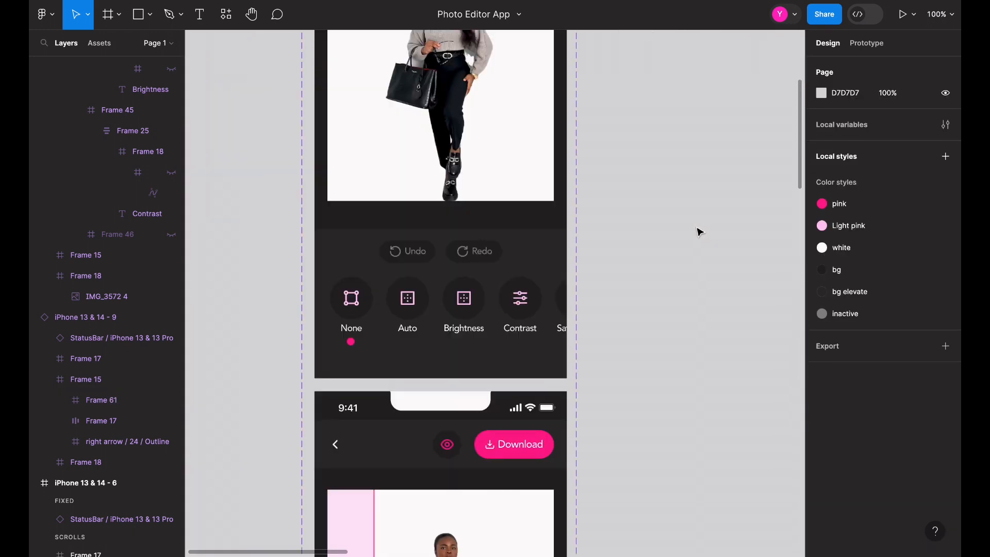
click(527, 461)
double_click(524, 457)
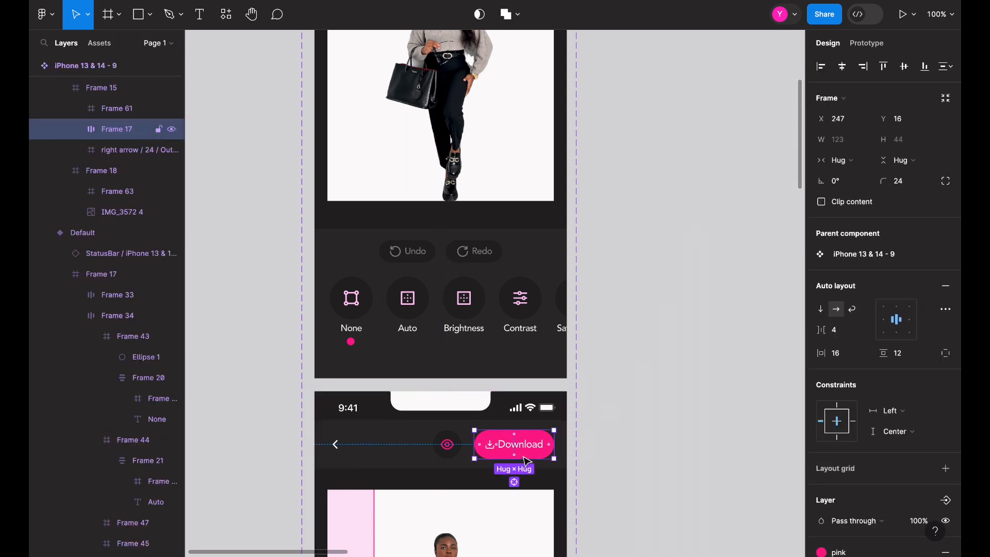
shift+click(459, 449)
key(Delete)
double_click(459, 450)
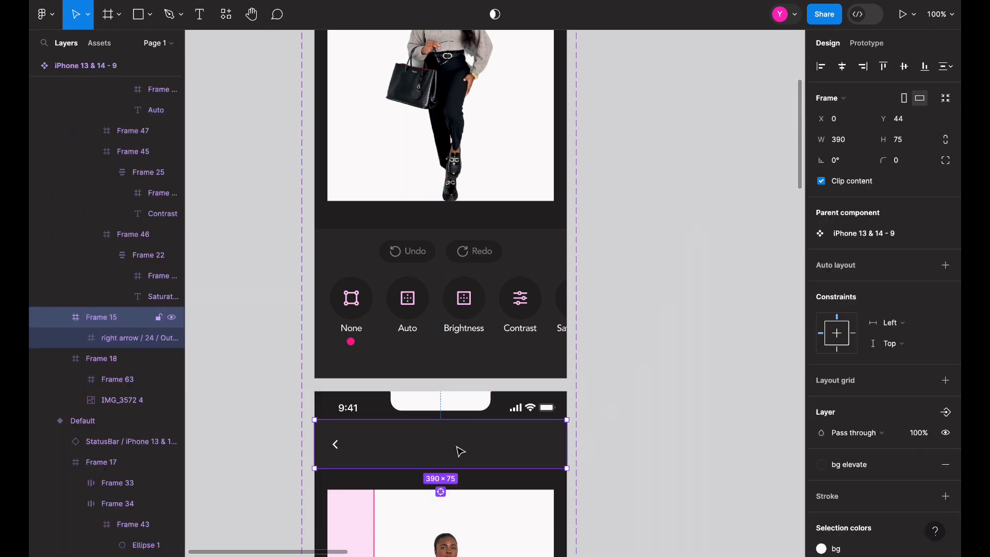
key(ctrl+v)
Step: Swap the third component variant's eye icon and Download button for the copied Save label in its header
scroll(460, 451, down, 9)
scroll(460, 452, down, 2)
click(508, 485)
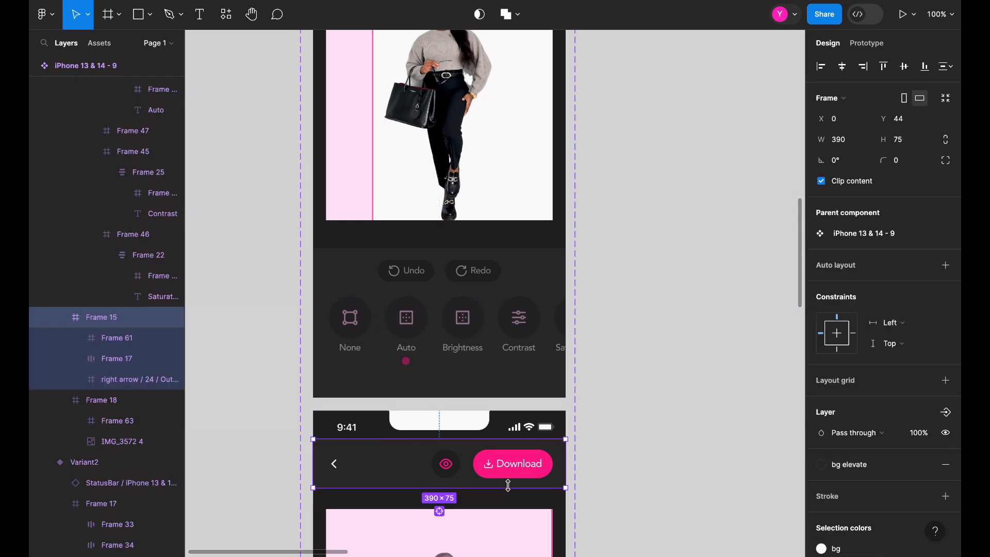
double_click(493, 474)
shift+click(435, 468)
key(Delete)
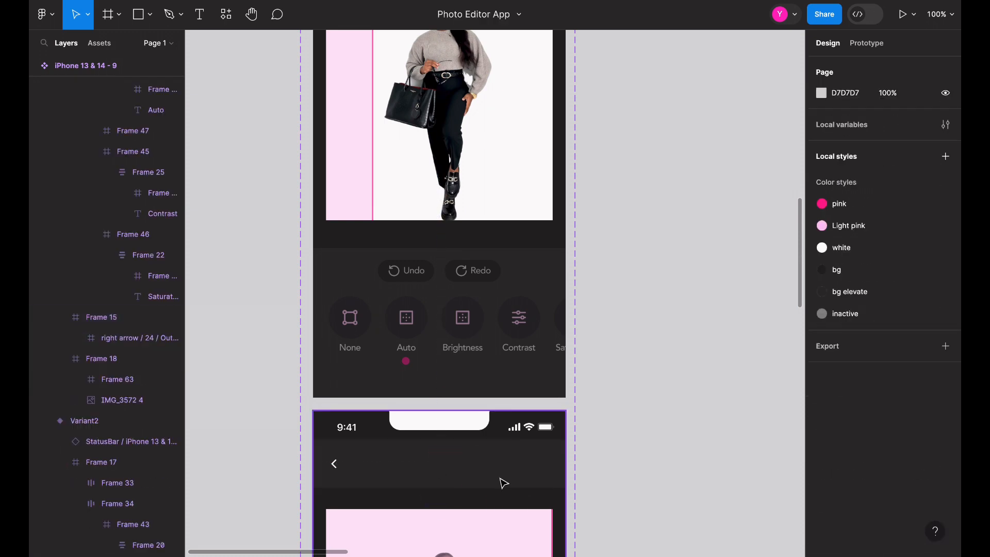
double_click(500, 478)
key(ctrl+v)
Step: Replace the eye icon and Download button in the last component variant's header with the copied Save label
scroll(504, 483, down, 10)
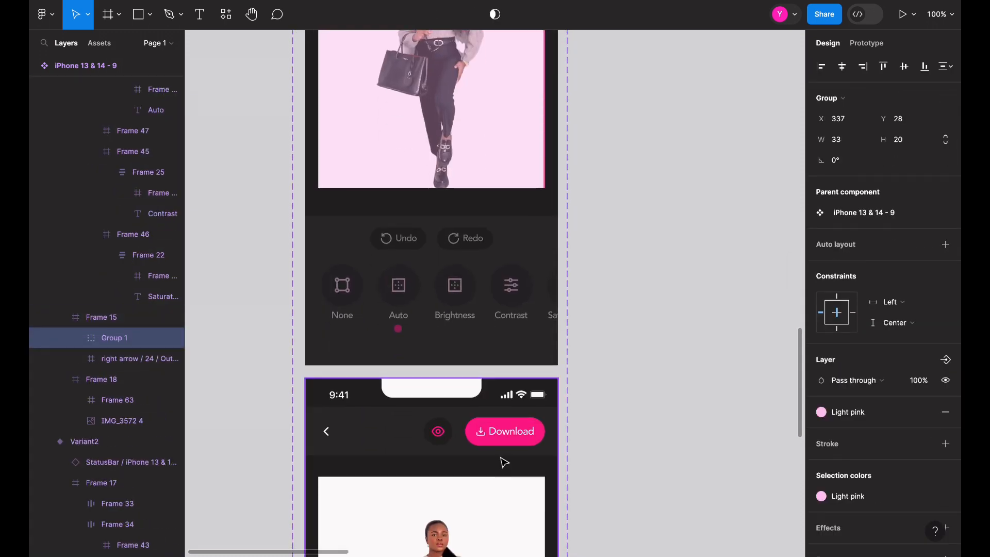
double_click(499, 438)
shift+click(438, 431)
key(Delete)
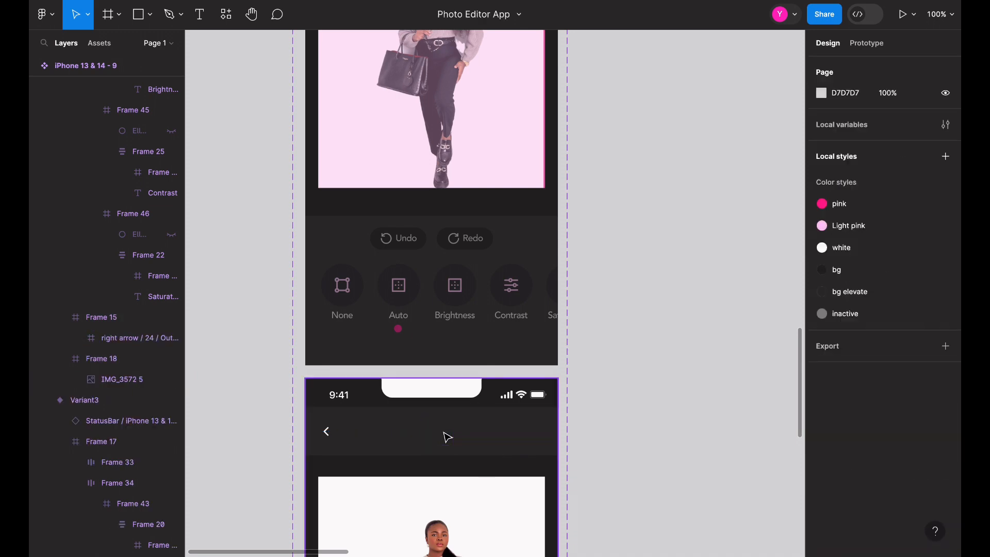
double_click(534, 436)
key(ctrl+v)
Step: Replace the eye icon and Download button in the first component variant's header with the copied Save label
scroll(534, 435, down, 5)
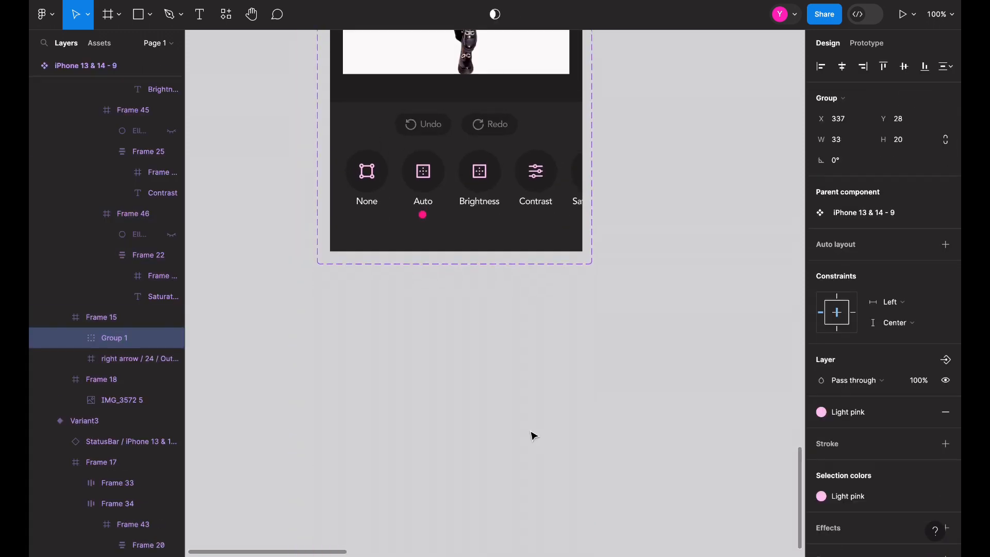
scroll(534, 435, down, 10)
scroll(530, 419, up, 3)
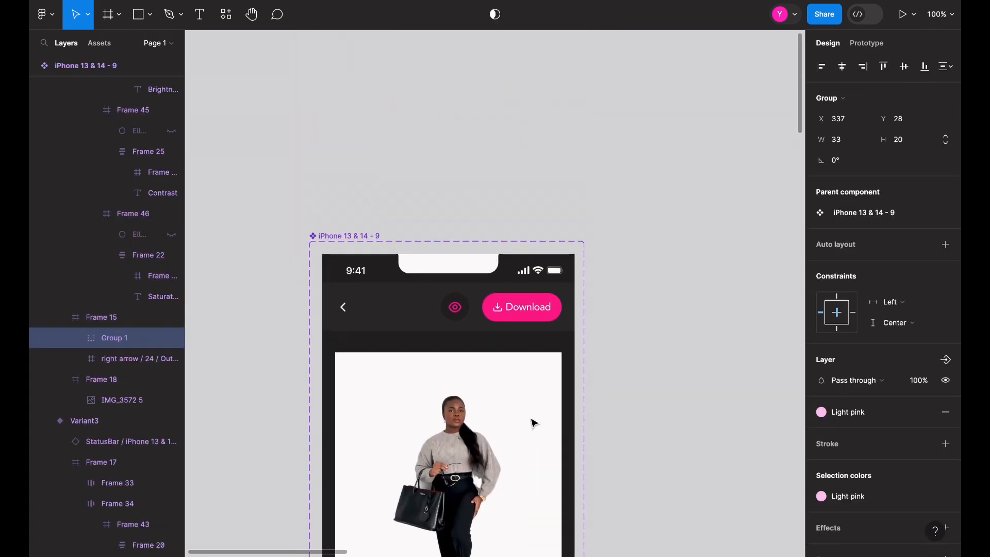
click(531, 323)
shift+click(453, 308)
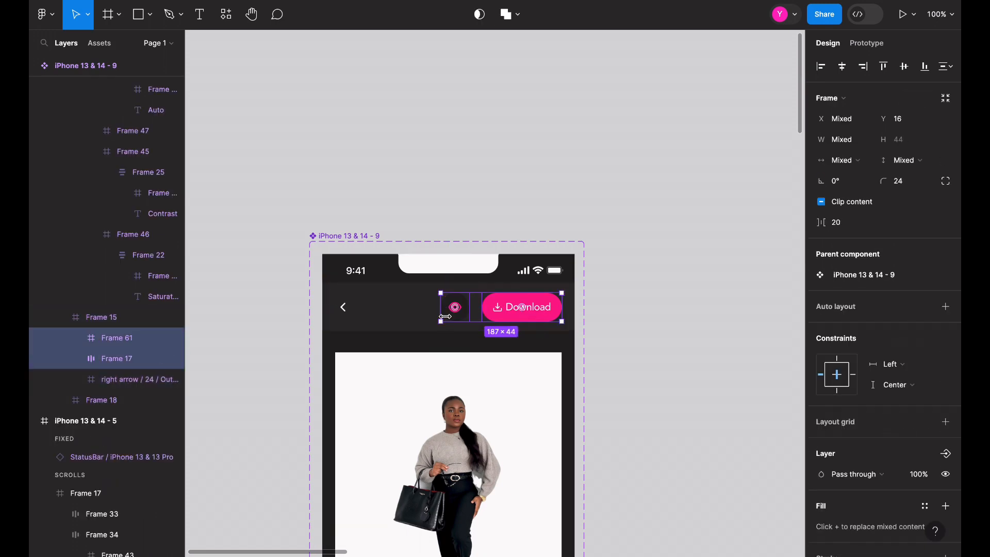
key(Delete)
click(572, 310)
key(ctrl+v)
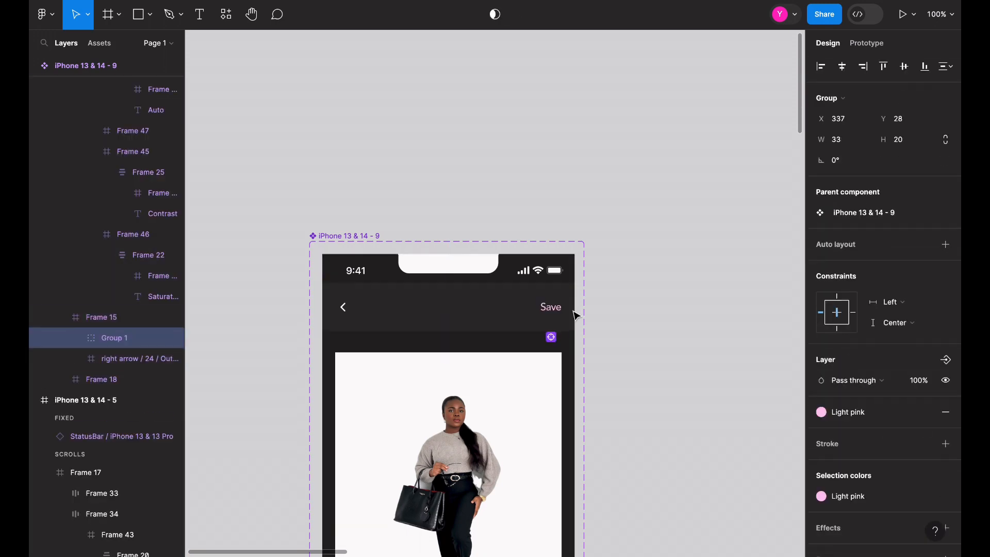
Step: Link the Save label in iPhone 13 & 14 - 9 to iPhone 13 & 14 - 10 with an on-click Navigate to interaction
scroll(574, 316, down, 5)
scroll(576, 315, down, 5)
scroll(576, 315, left, 2)
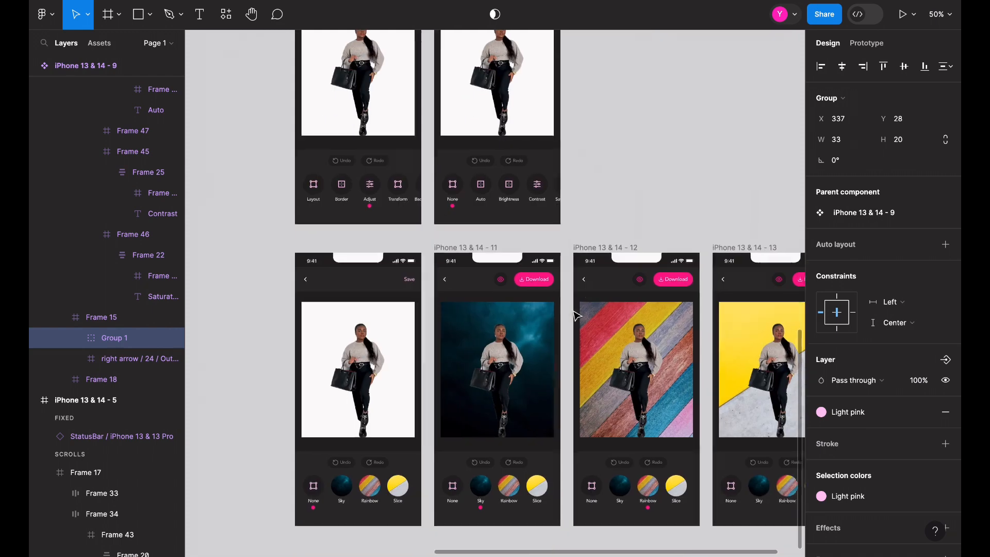
click(867, 43)
scroll(601, 122, up, 4)
scroll(601, 122, left, 1)
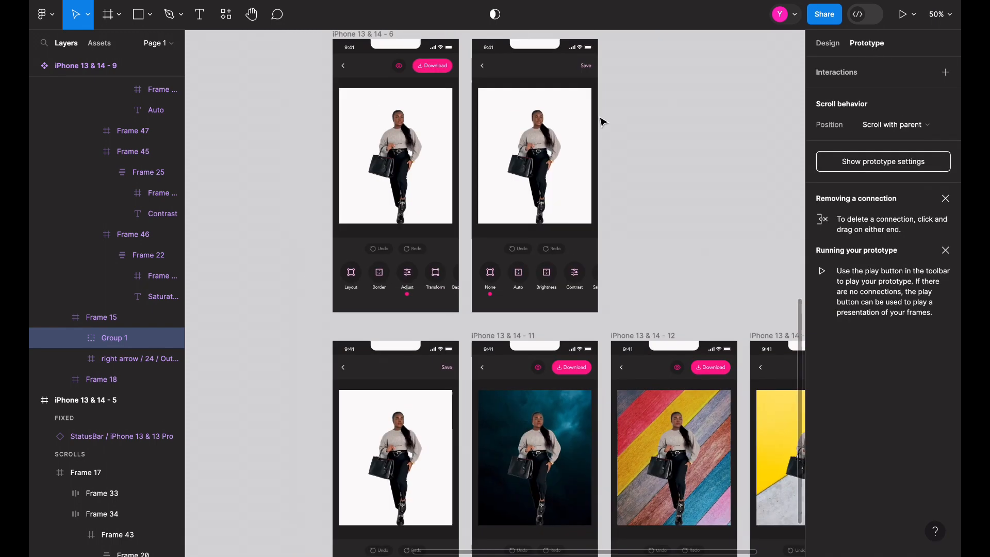
click(598, 88)
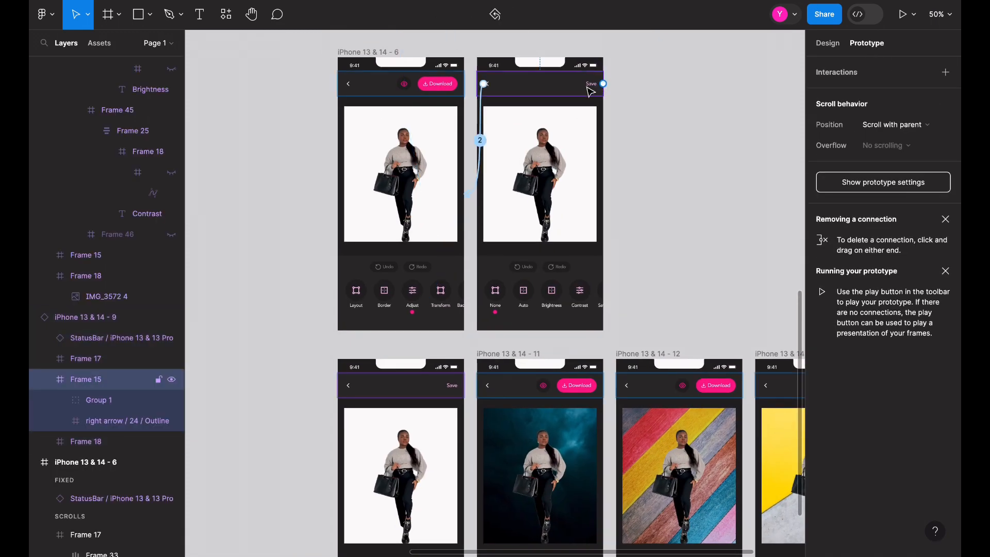
click(590, 90)
drag(598, 84, 401, 364)
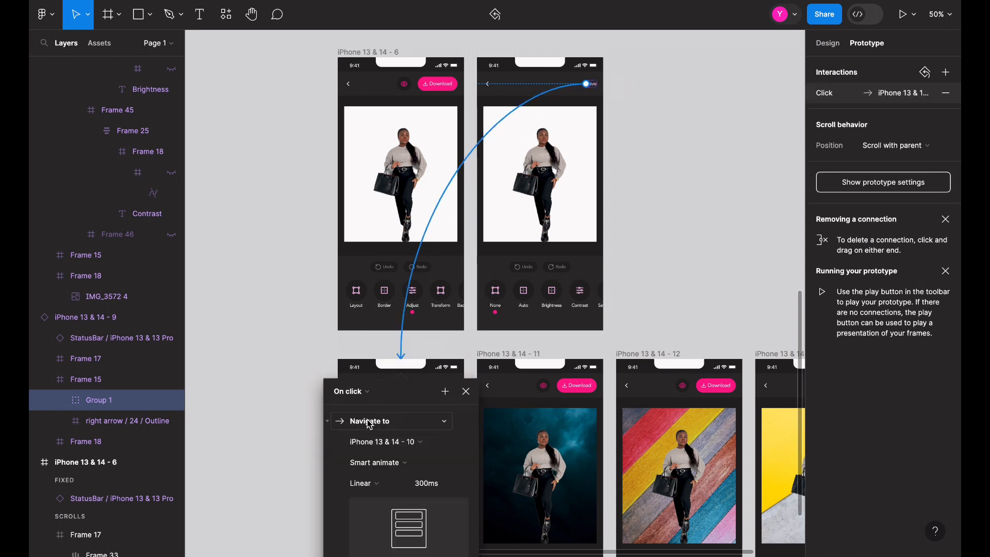
Step: Detach the first background screen, iPhone 13 & 14 - 10, from its component
scroll(537, 341, down, 3)
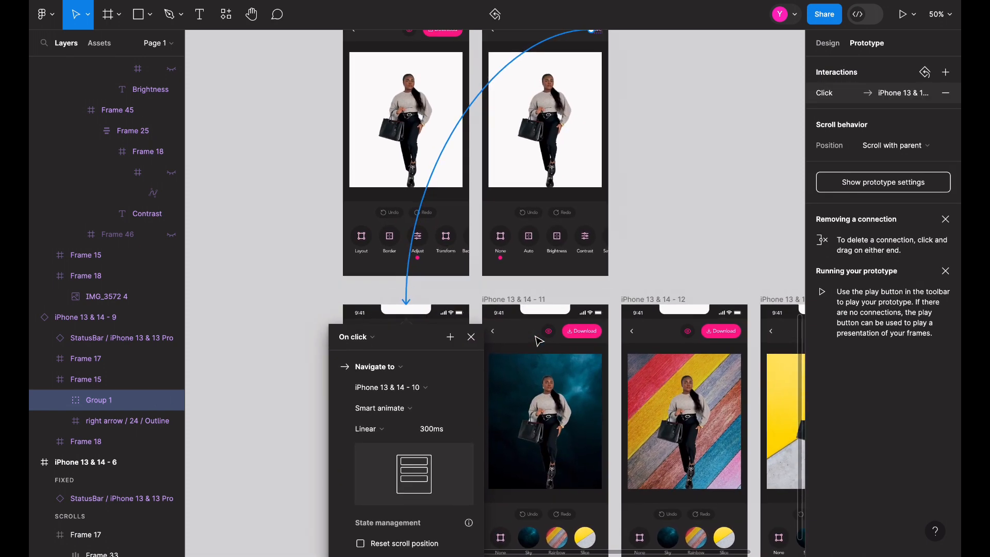
scroll(537, 340, up, 3)
scroll(538, 340, right, 1)
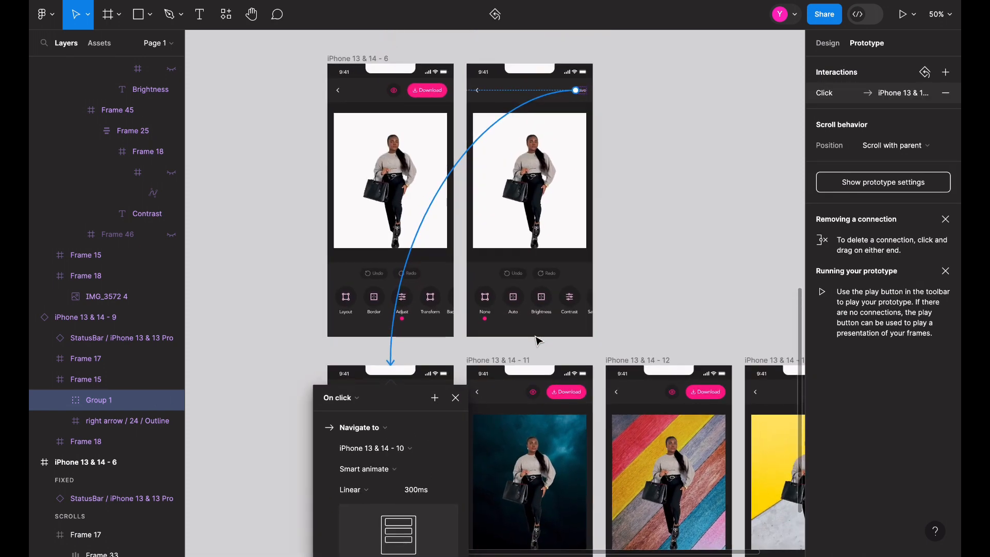
scroll(537, 340, down, 9)
scroll(538, 340, left, 2)
click(828, 44)
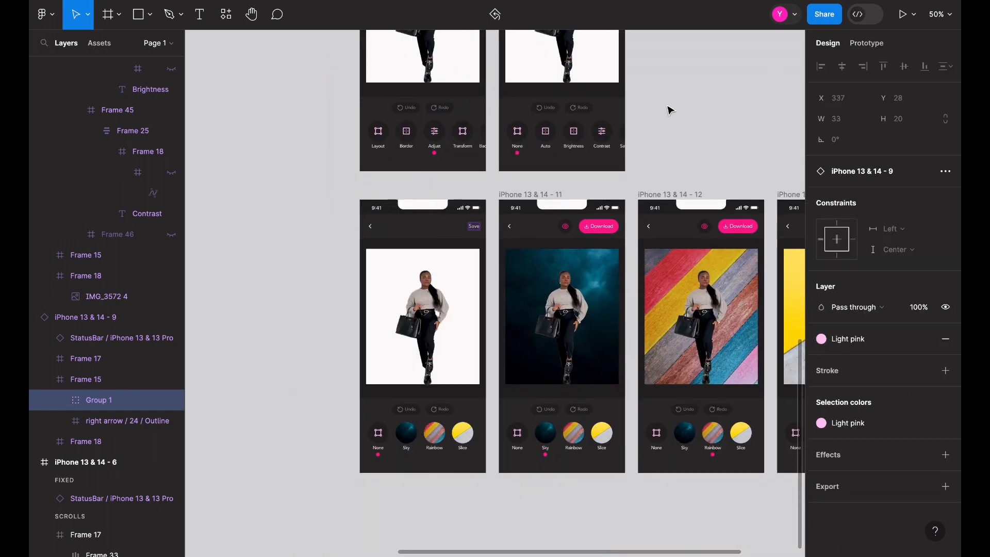
key(shift+0)
scroll(519, 124, left, 6)
scroll(519, 124, up, 1)
click(401, 148)
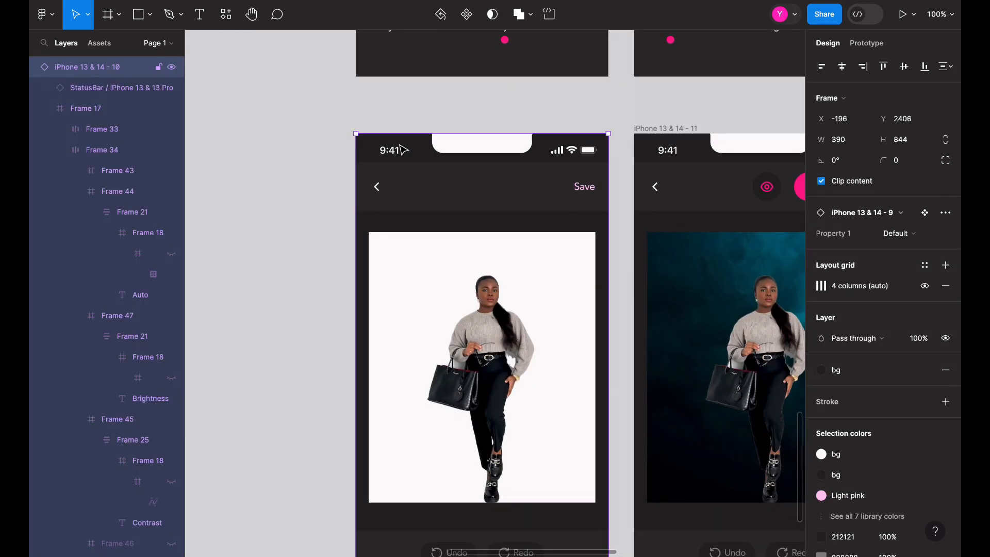
right_click(401, 149)
click(453, 406)
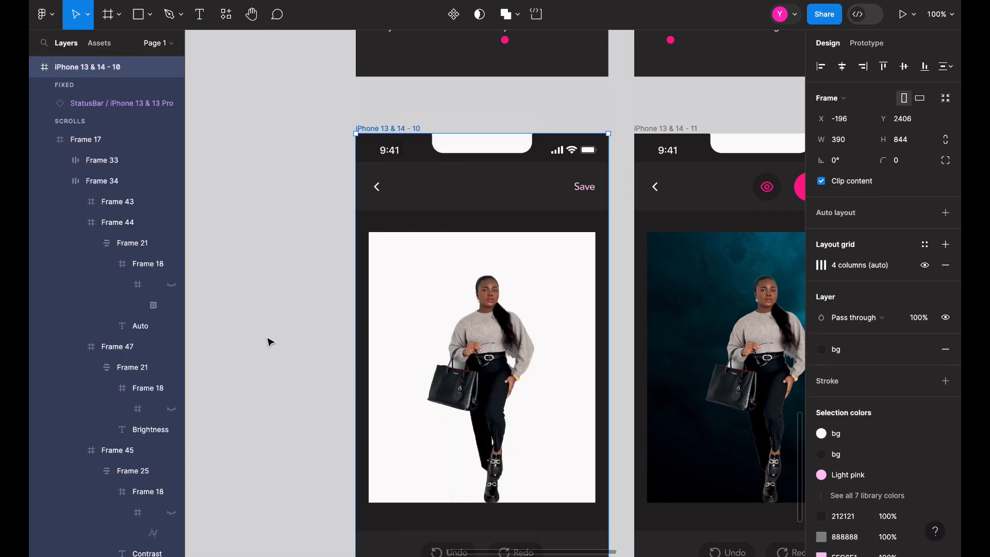
Step: Copy the Save label from the header of iPhone 13 & 14 - 10
key(ctrl+minus)
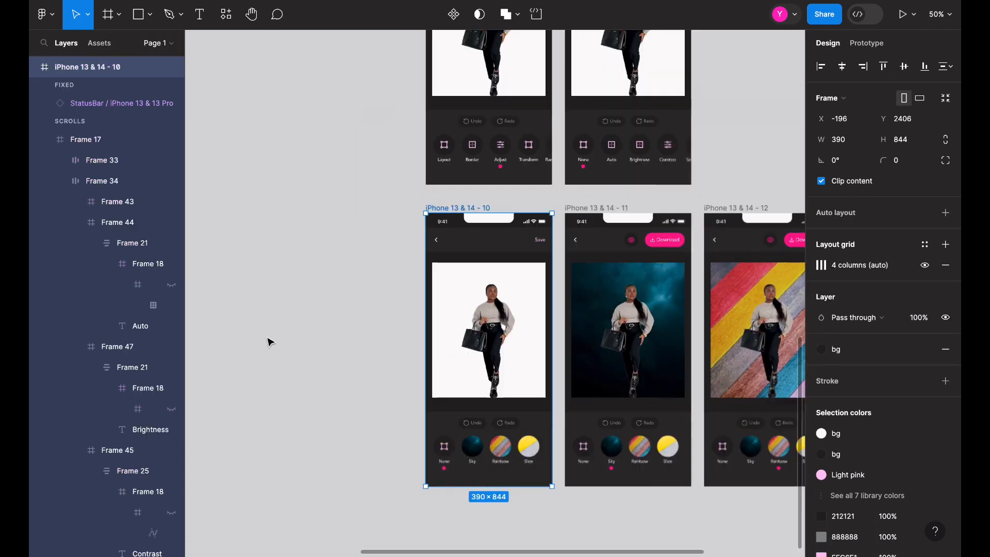
double_click(541, 241)
click(674, 243)
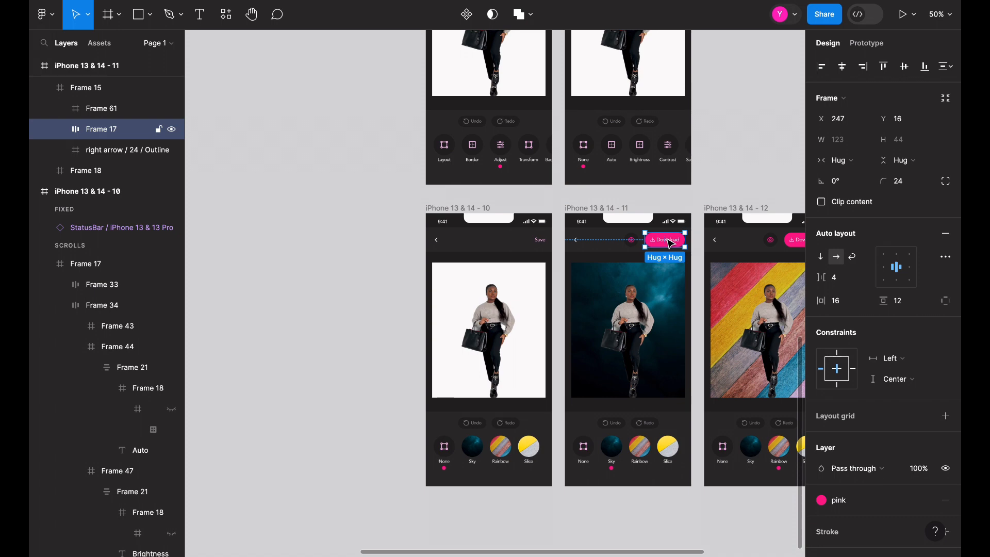
key(Escape)
key(ctrl+z)
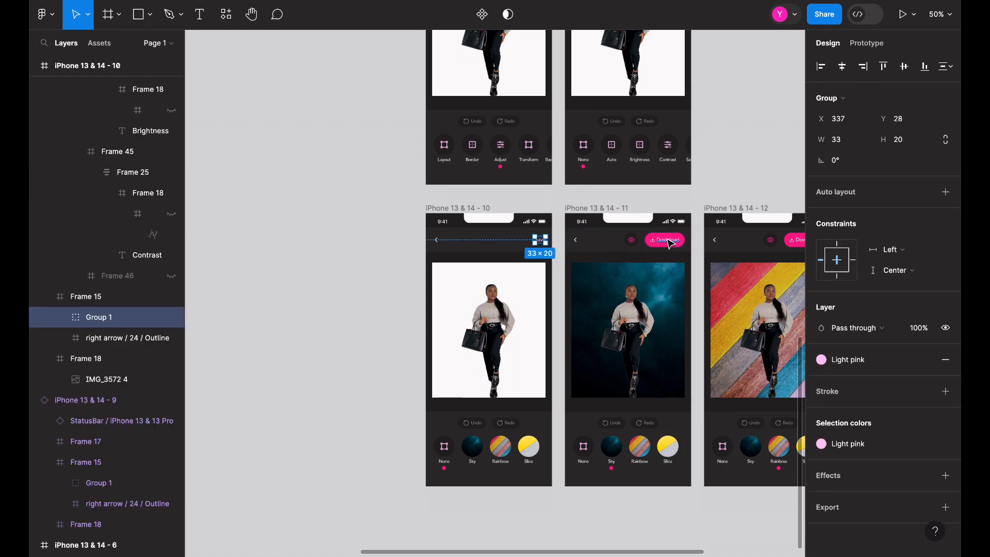
Step: Replace the eye icon and Download button in the header of iPhone 13 & 14 - 11 with the copied Save label
click(734, 209)
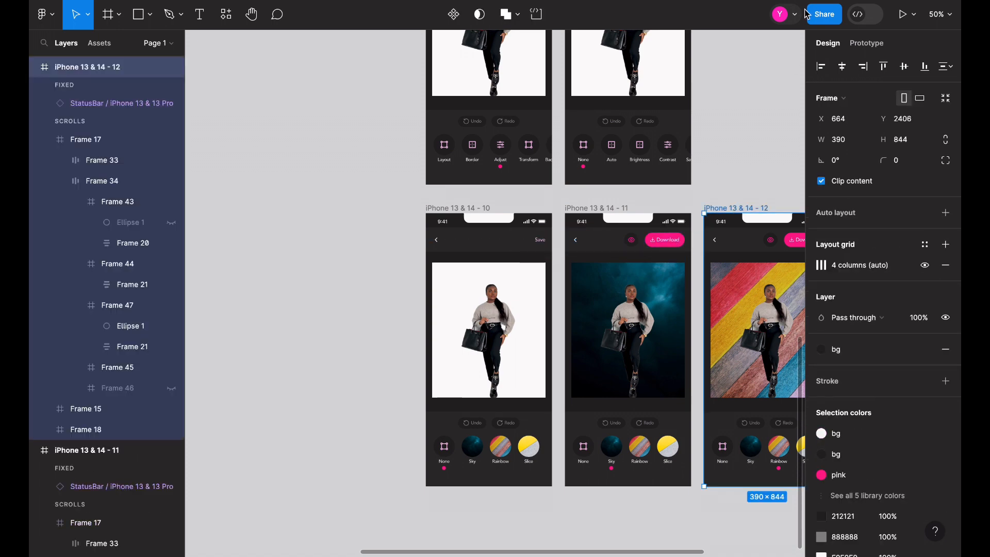
click(634, 254)
double_click(632, 247)
key(Delete)
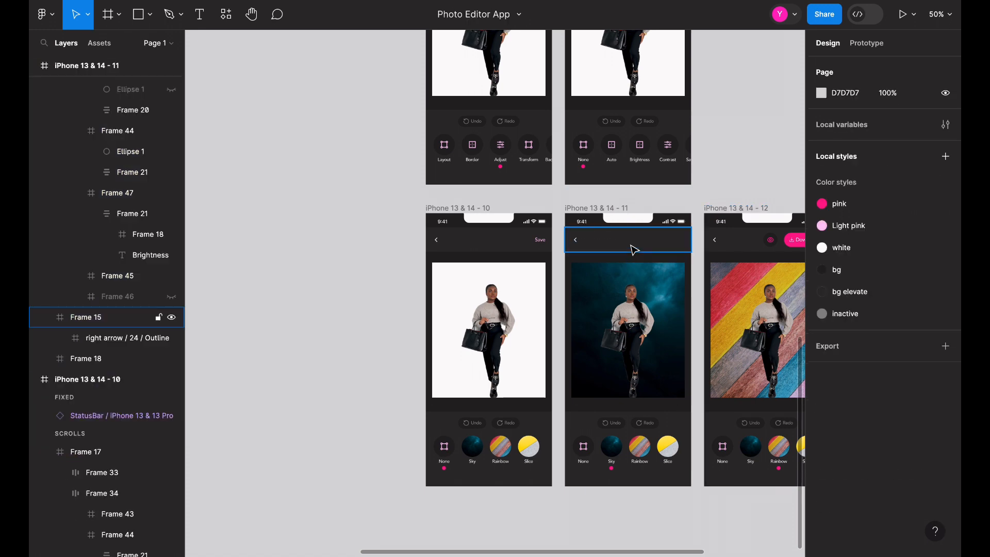
click(634, 250)
key(ctrl+v)
Step: Replace the eye icon and Download button in the header of iPhone 13 & 14 - 12 with the copied Save label
scroll(567, 232, right, 5)
click(592, 193)
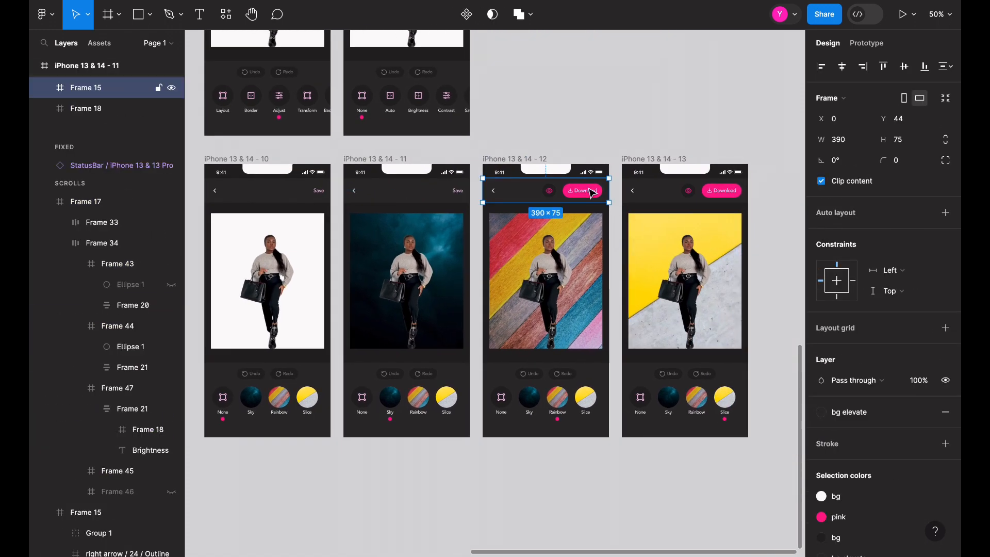
click(592, 194)
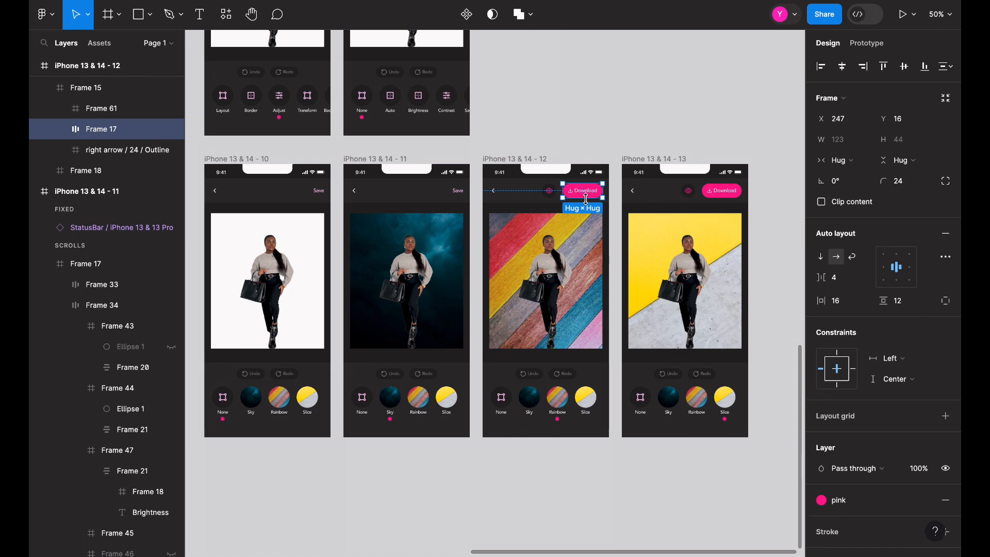
shift+click(550, 195)
key(Delete)
click(557, 196)
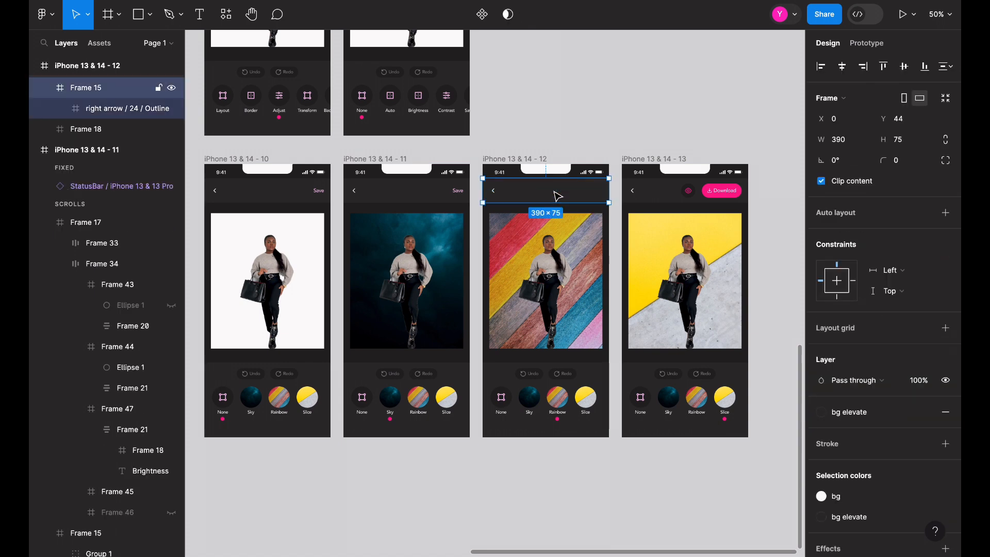
key(ctrl+v)
Step: Replace the eye icon and Download button in the header of iPhone 13 & 14 - 13 with the copied Save label
click(716, 196)
shift+click(691, 196)
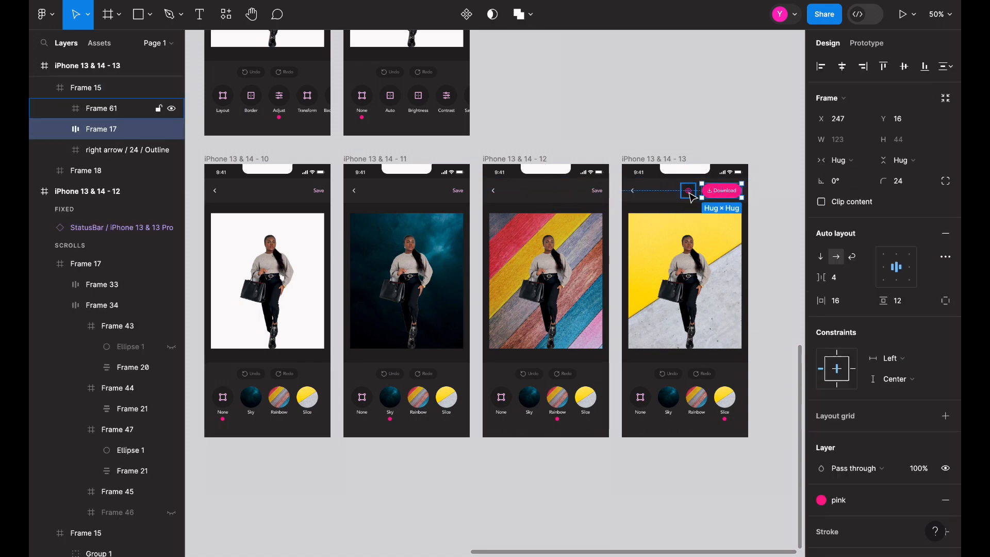
key(Delete)
key(ctrl+v)
Step: Test the prototype preview by following the Save link and trying the Sky, Rainbow and Slice backgrounds
scroll(763, 203, left, 5)
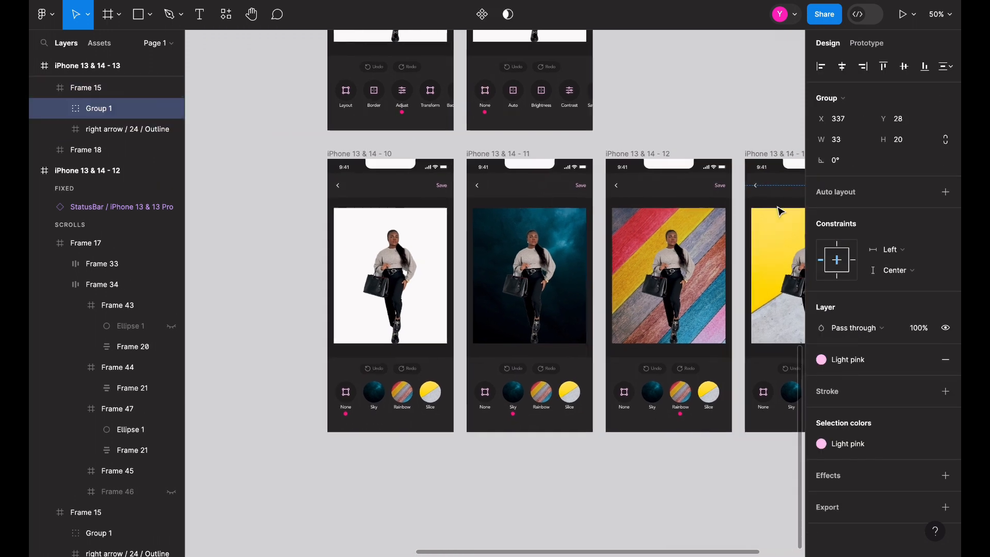
scroll(781, 211, left, 3)
click(569, 199)
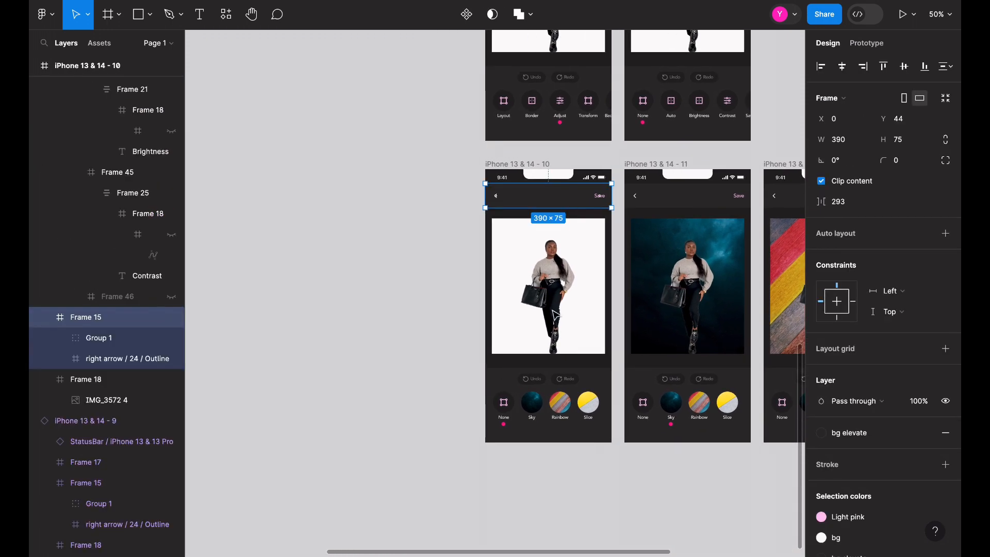
scroll(570, 232, up, 5)
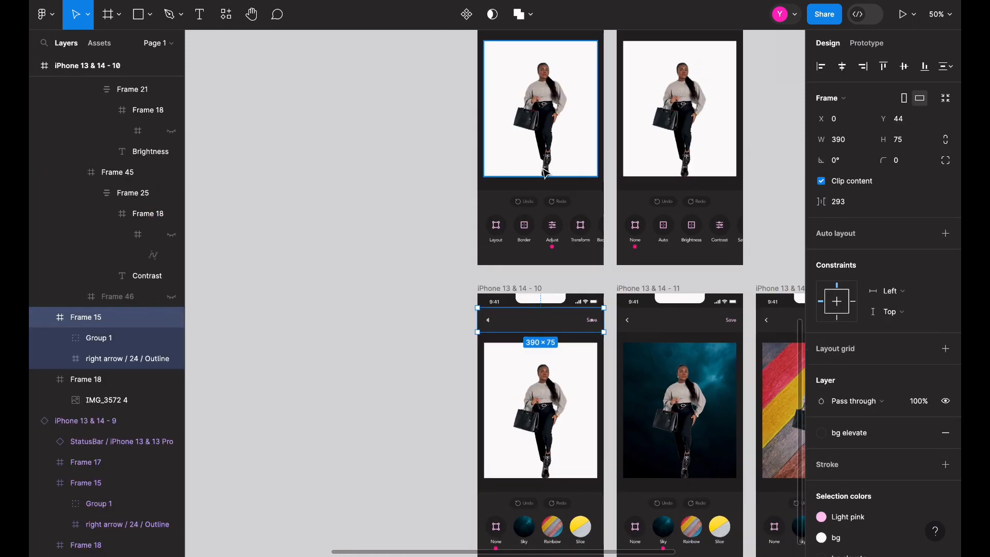
scroll(515, 257, down, 10)
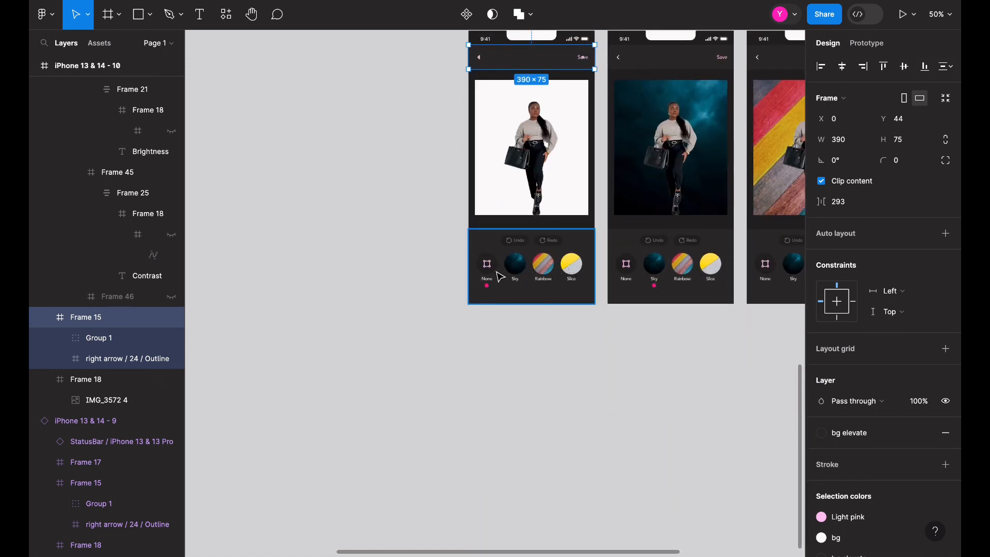
click(819, 1)
click(596, 59)
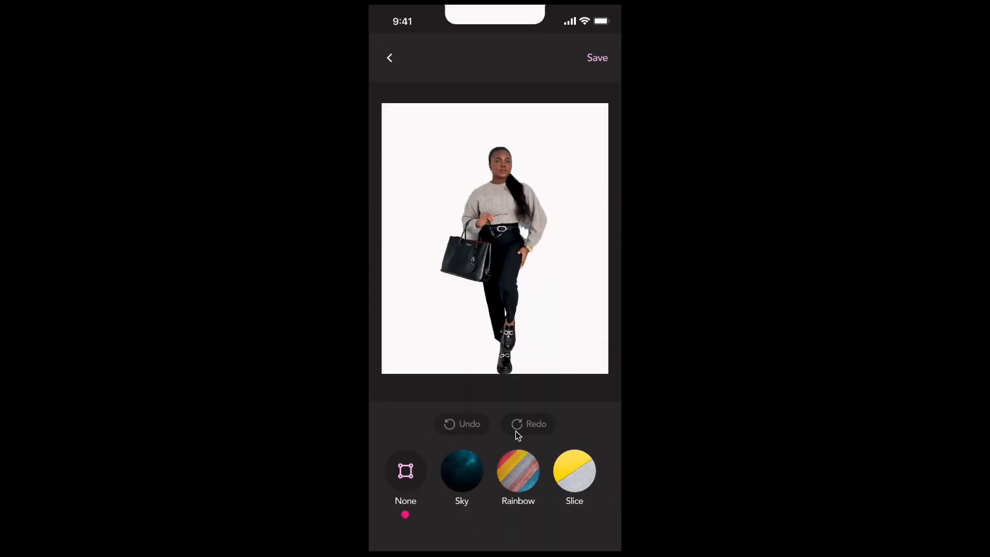
click(462, 478)
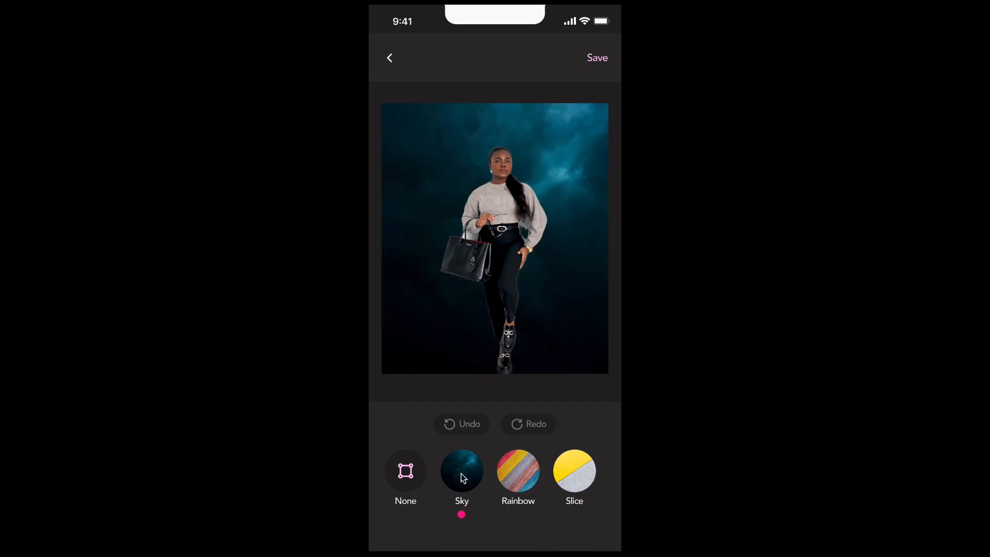
click(515, 482)
click(576, 477)
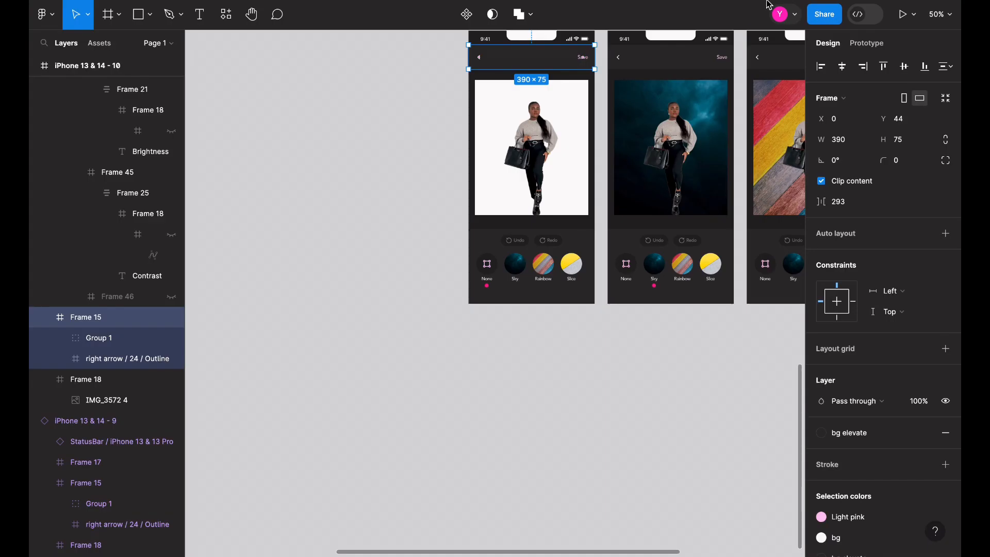
Step: Connect the Slice option in iPhone 13 & 14 - 12 to iPhone 13 & 14 - 13 with an on-drag Navigate to interaction
scroll(701, 229, right, 5)
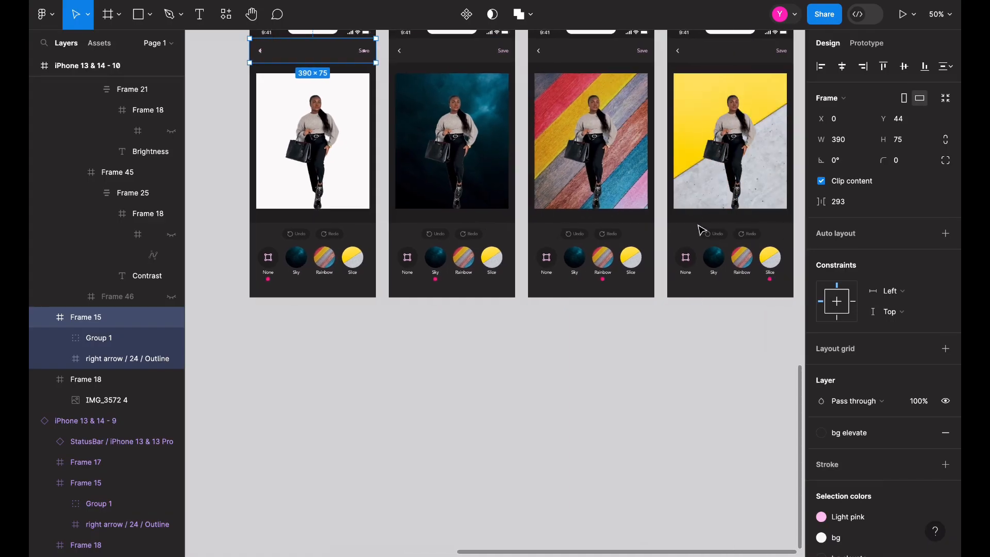
click(879, 42)
click(730, 263)
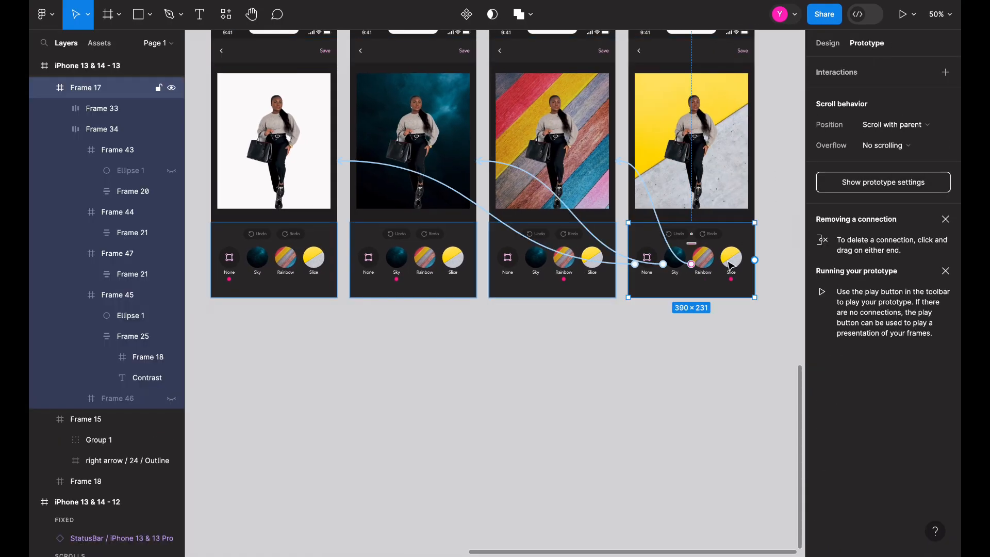
double_click(729, 263)
double_click(600, 265)
double_click(600, 265)
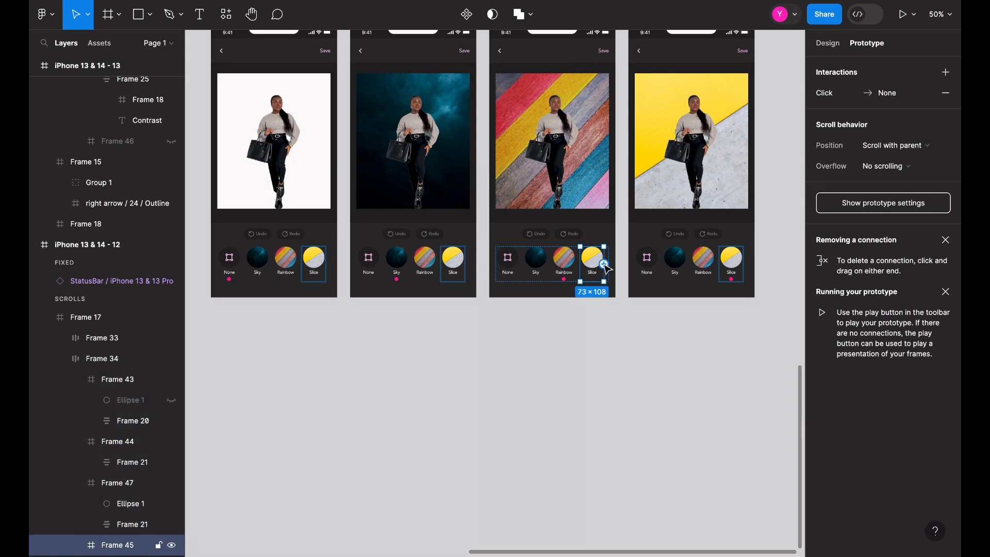
drag(604, 264, 673, 250)
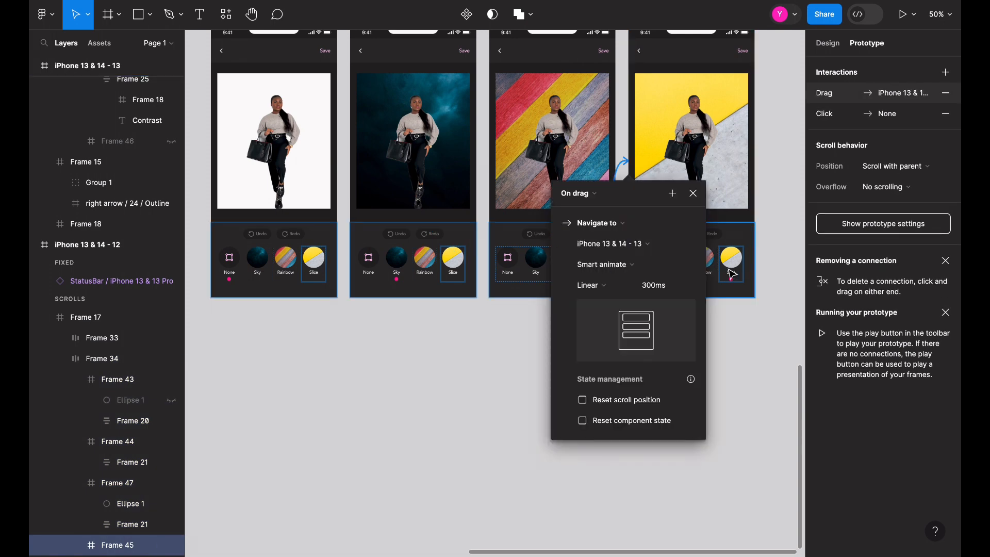
Step: Link the Slice option in iPhone 13 & 14 - 10 to iPhone 13 & 14 - 13 with an on-click Navigate to interaction, removing its empty click interaction
click(453, 276)
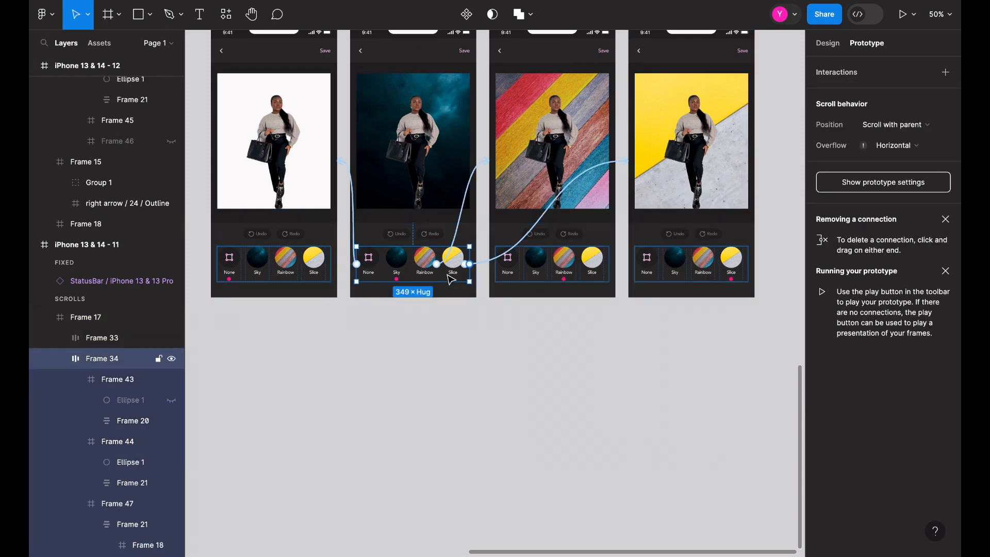
double_click(452, 278)
click(326, 273)
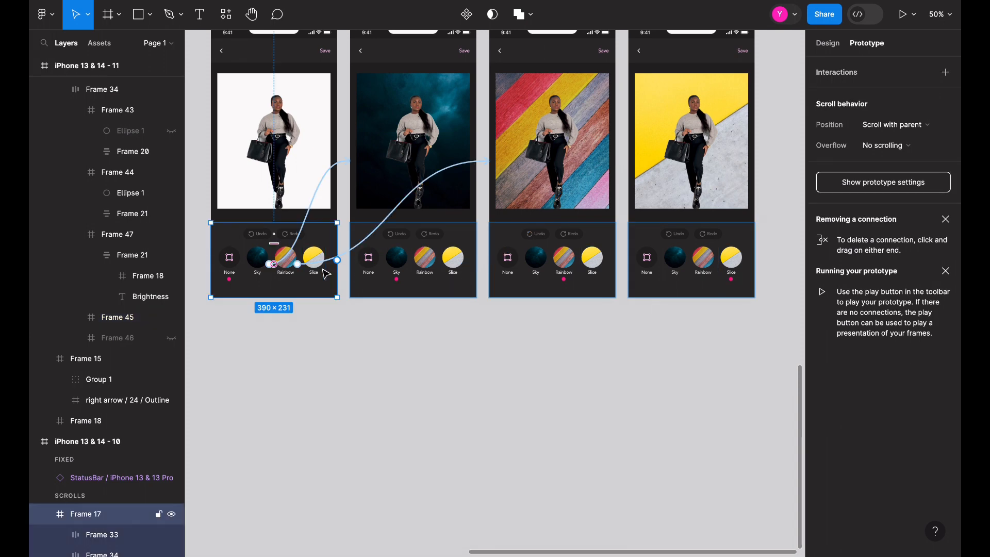
double_click(326, 273)
drag(325, 265, 702, 206)
click(828, 44)
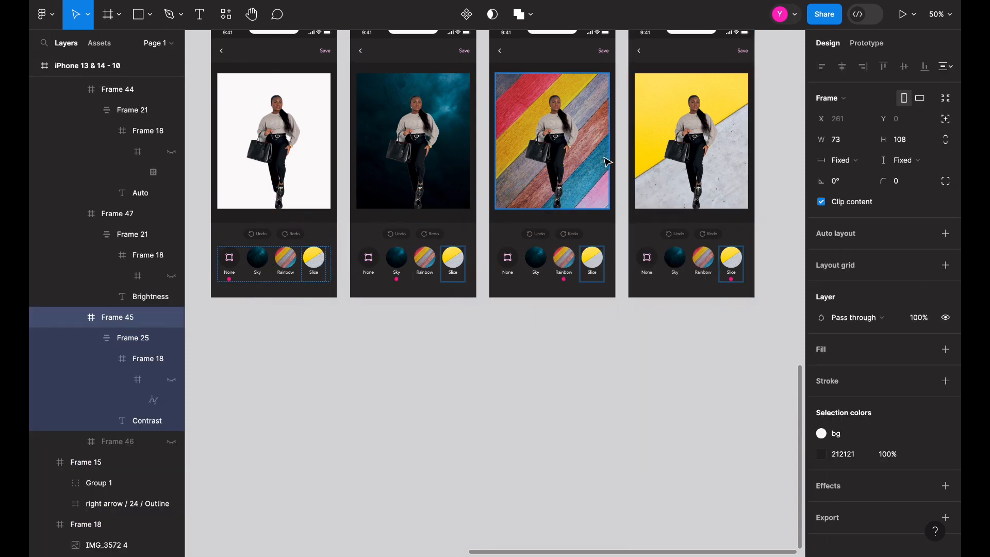
click(867, 43)
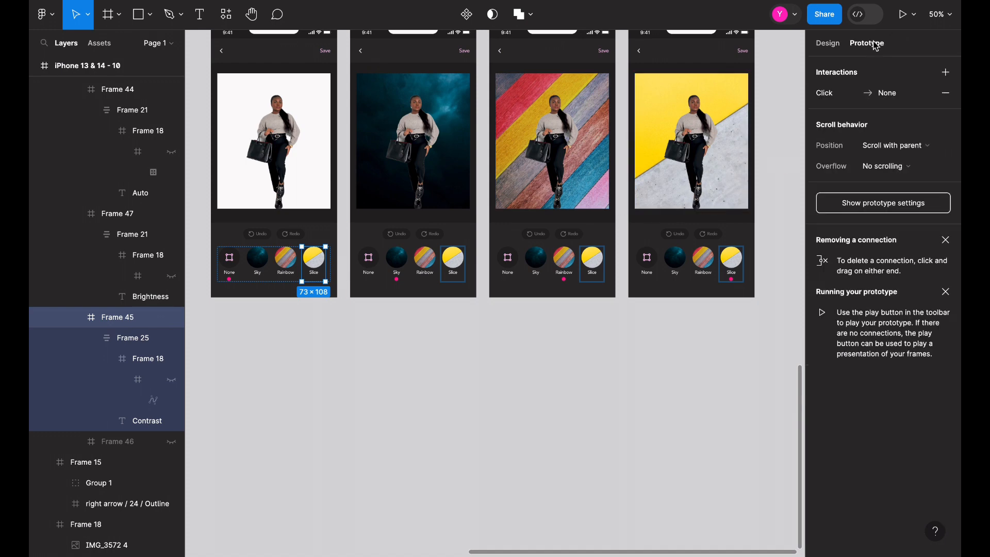
drag(326, 265, 655, 216)
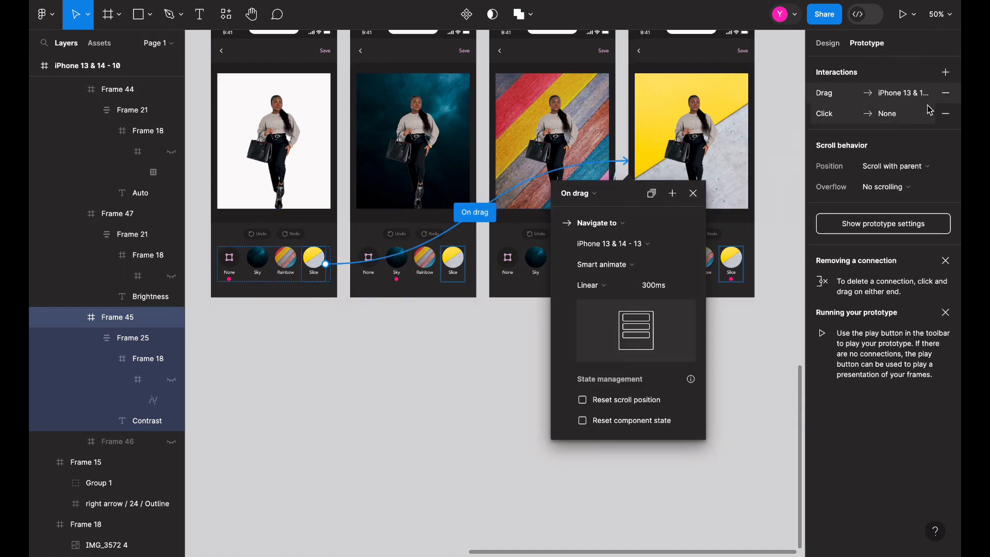
click(577, 193)
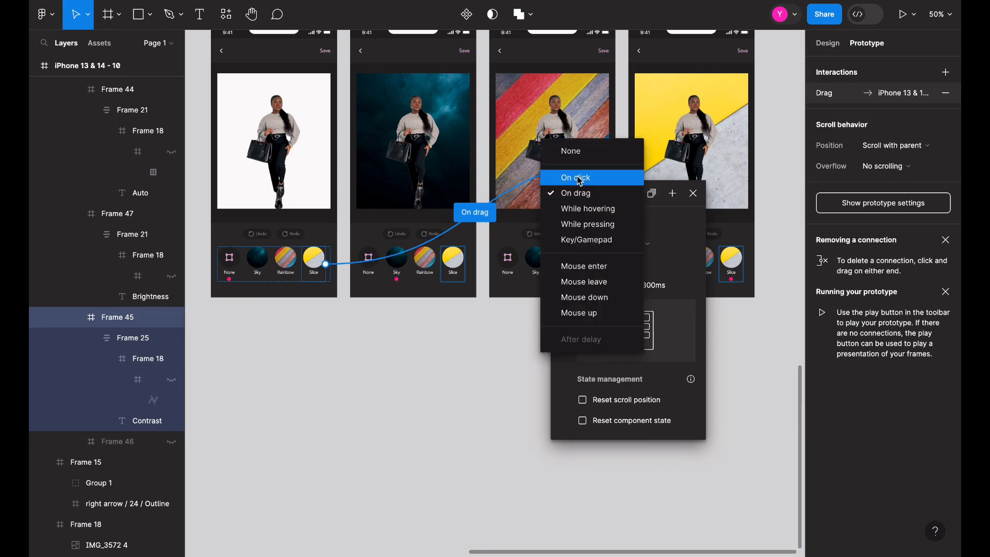
click(573, 163)
Step: Test the Slice option from the Rainbow background screen in the prototype preview
click(827, 44)
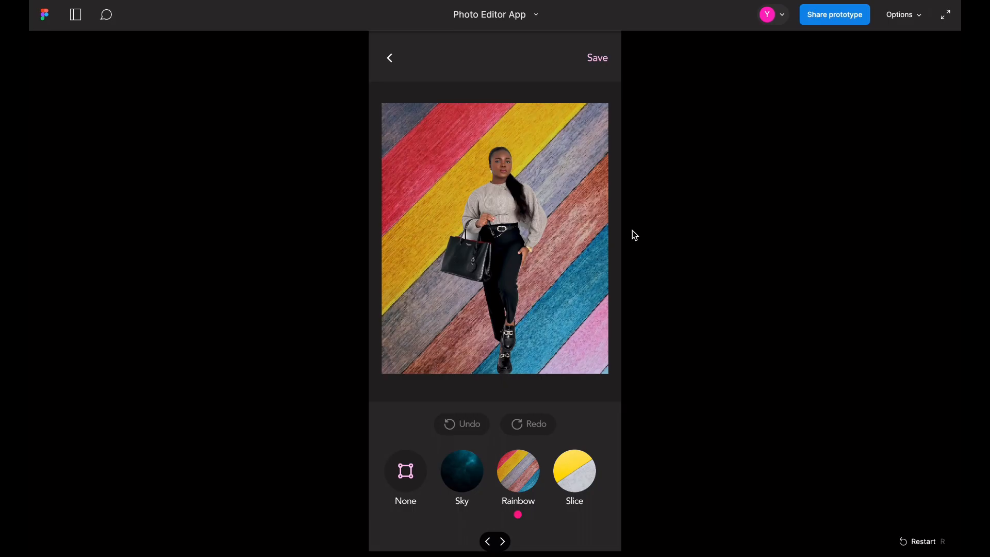
click(574, 478)
click(577, 484)
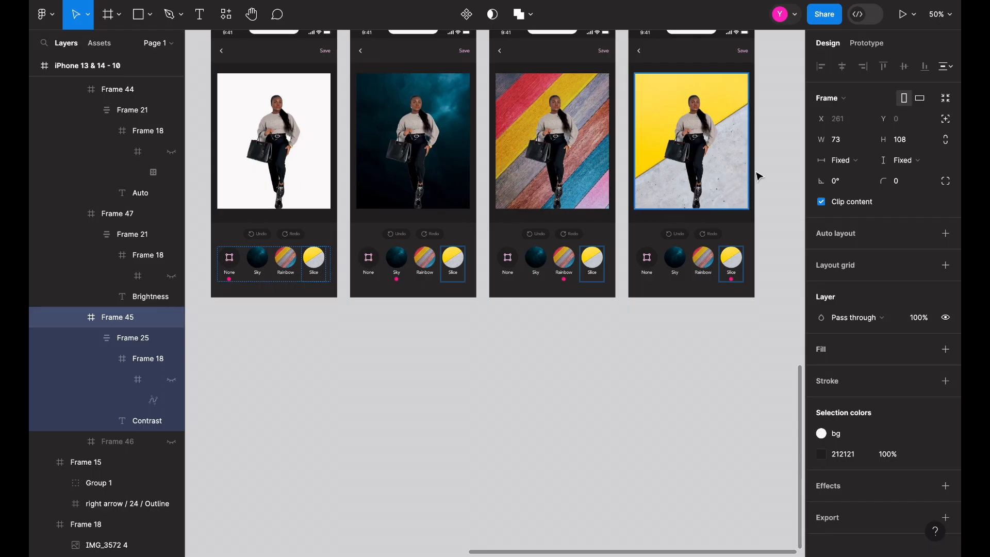
Step: Remove the empty click interaction from the Slice option in iPhone 13 & 14 - 12 and set its remaining trigger to On click
click(860, 47)
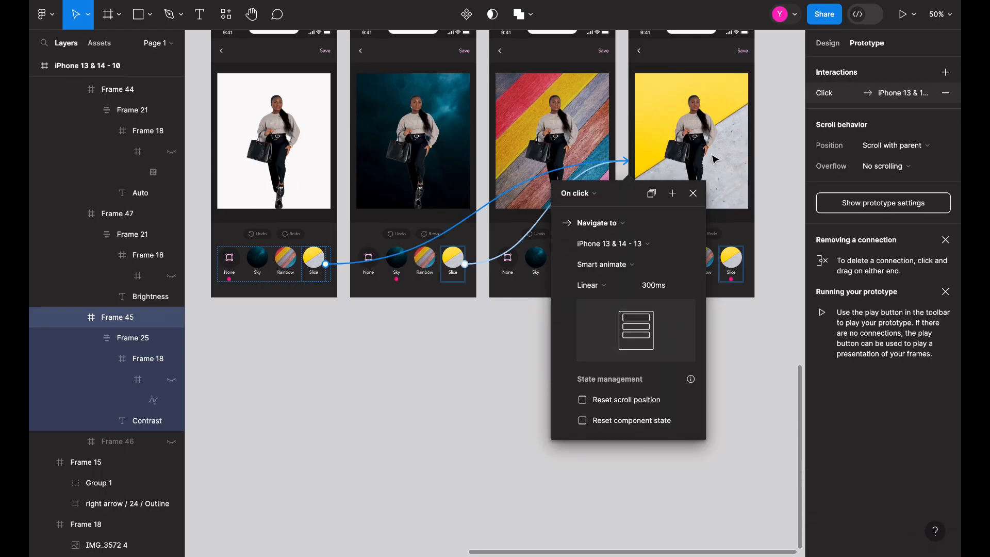
click(504, 328)
click(608, 252)
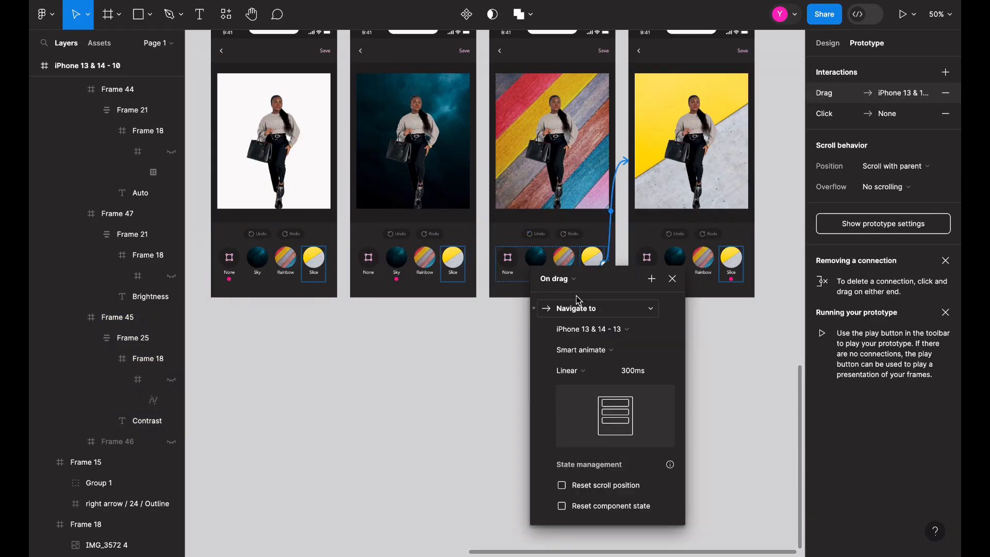
click(945, 114)
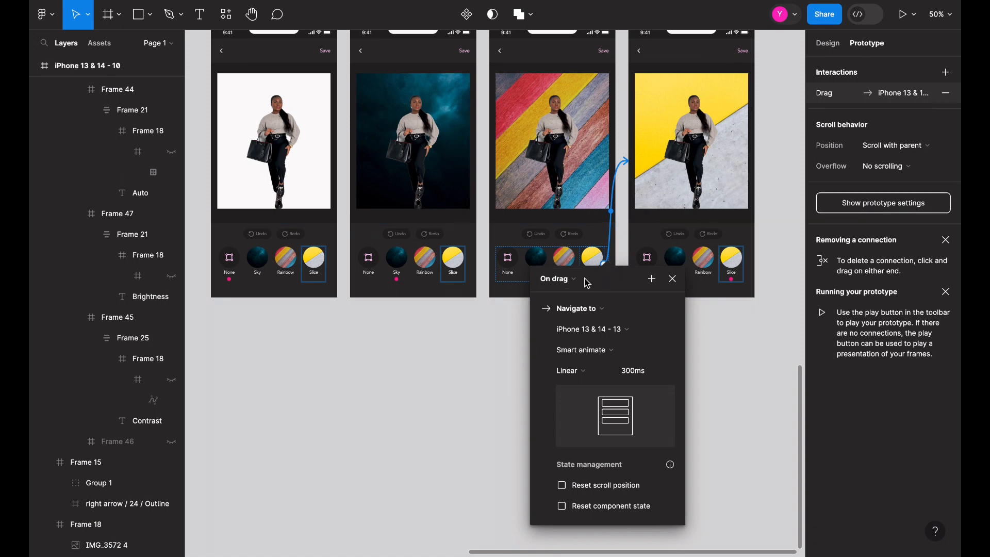
click(565, 279)
click(559, 258)
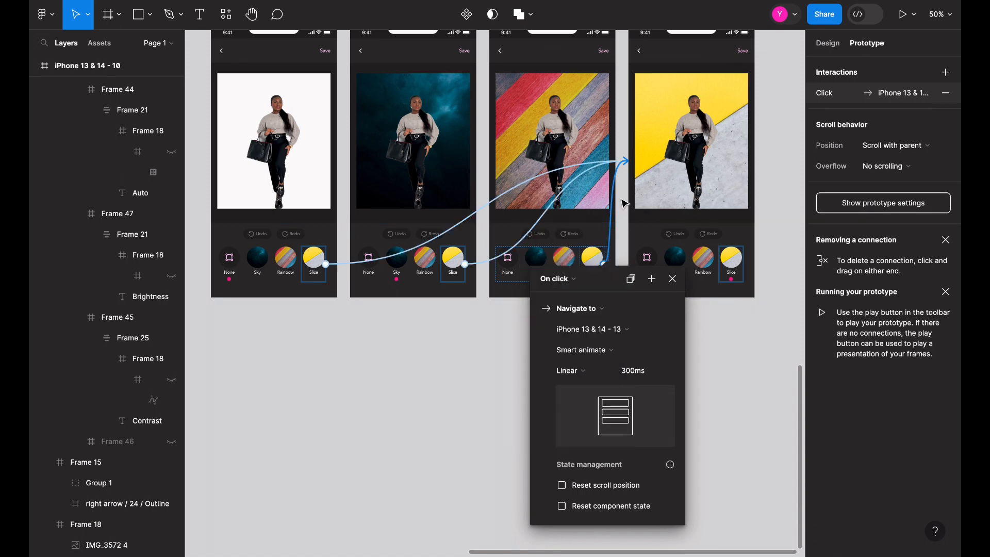
Step: Test the background links in the prototype preview by switching repeatedly among None, Sky, Rainbow and Slice
click(828, 44)
click(903, 14)
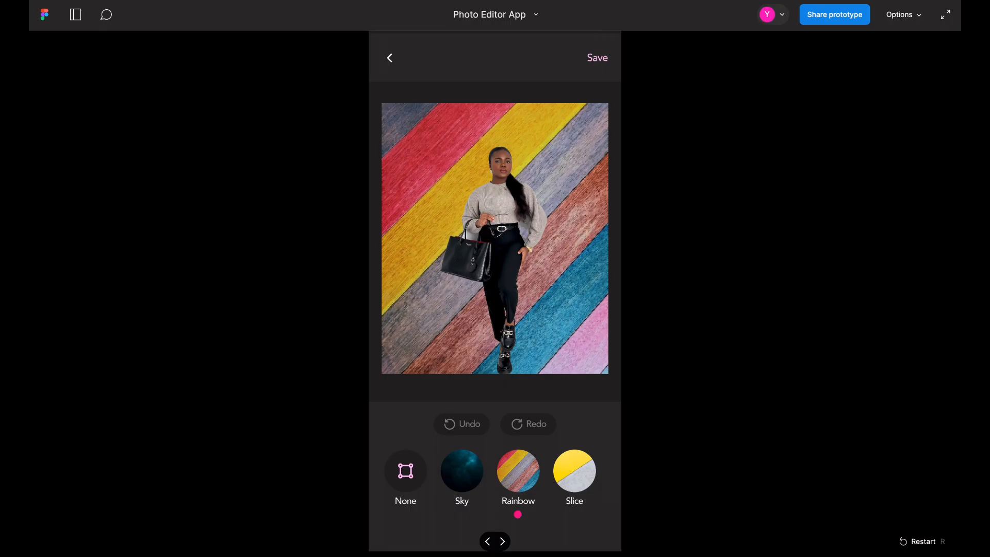
click(580, 483)
click(519, 483)
click(471, 479)
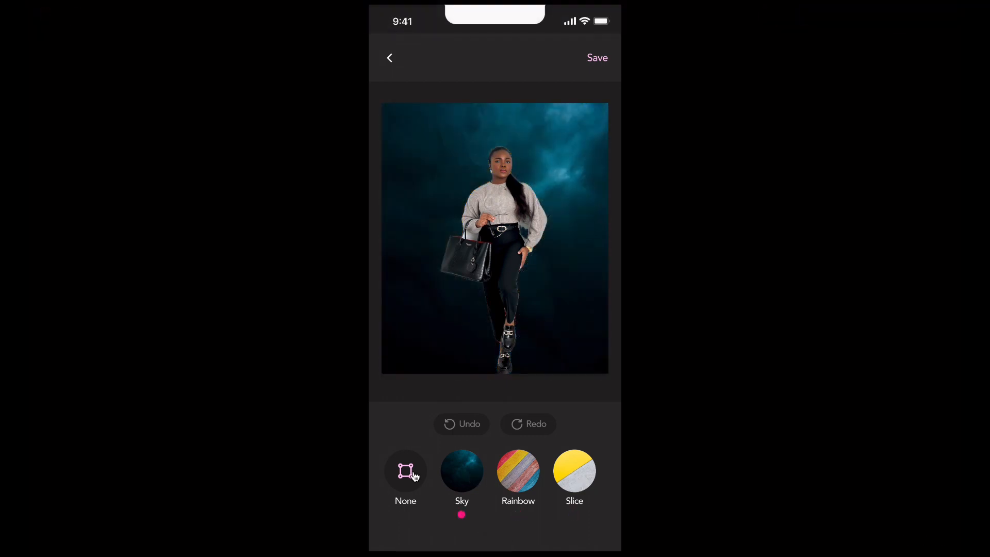
click(413, 472)
click(464, 472)
click(518, 471)
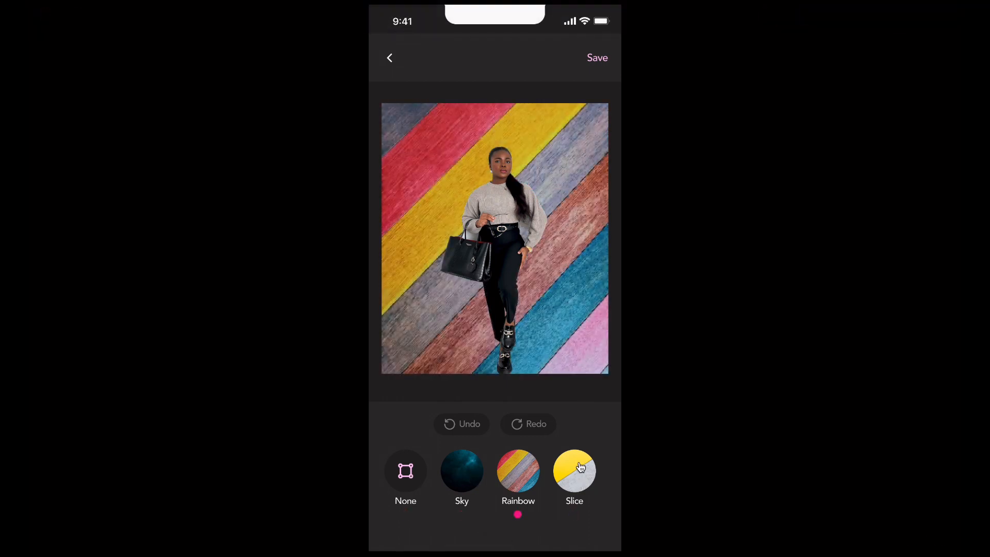
click(579, 468)
click(473, 472)
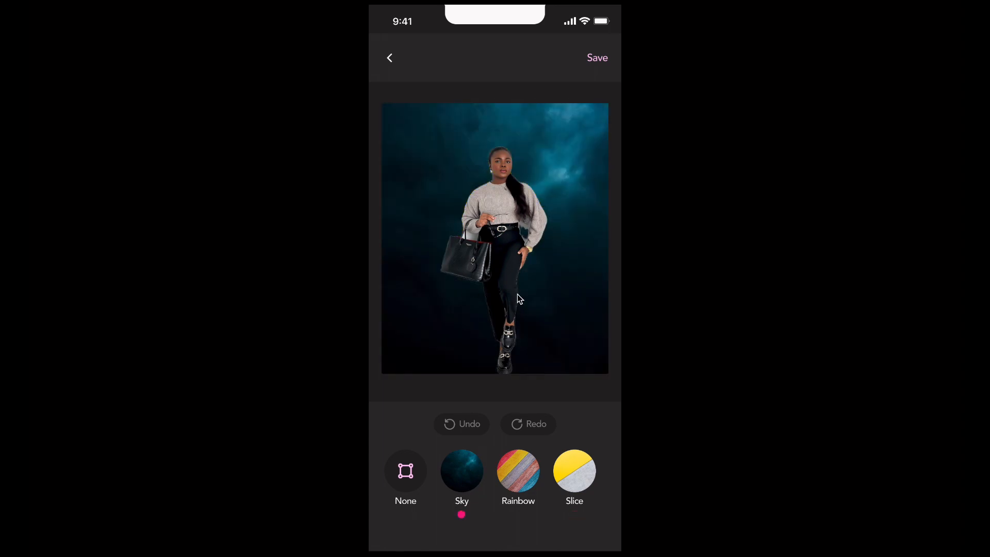
mouse_move(775, 1)
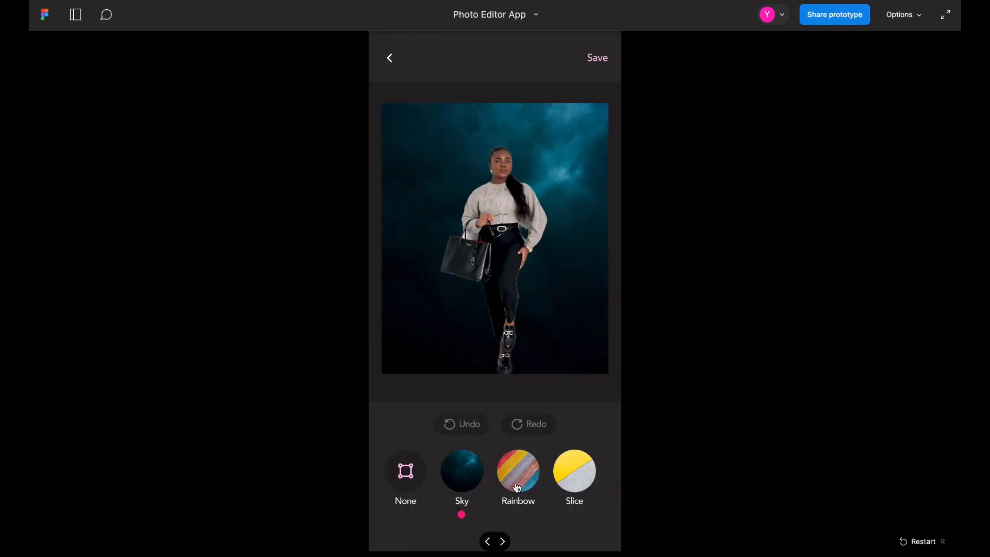
click(517, 486)
click(571, 482)
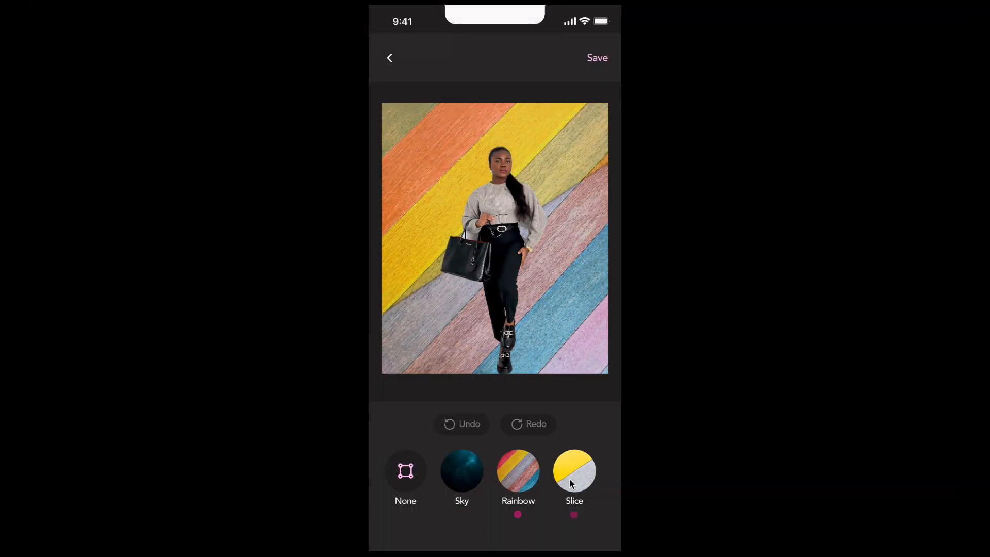
click(525, 483)
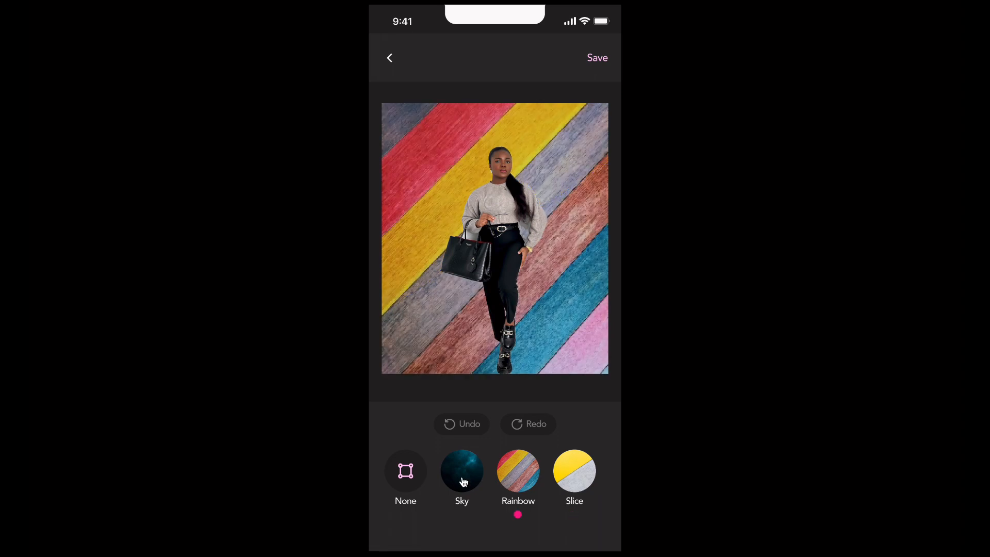
click(463, 479)
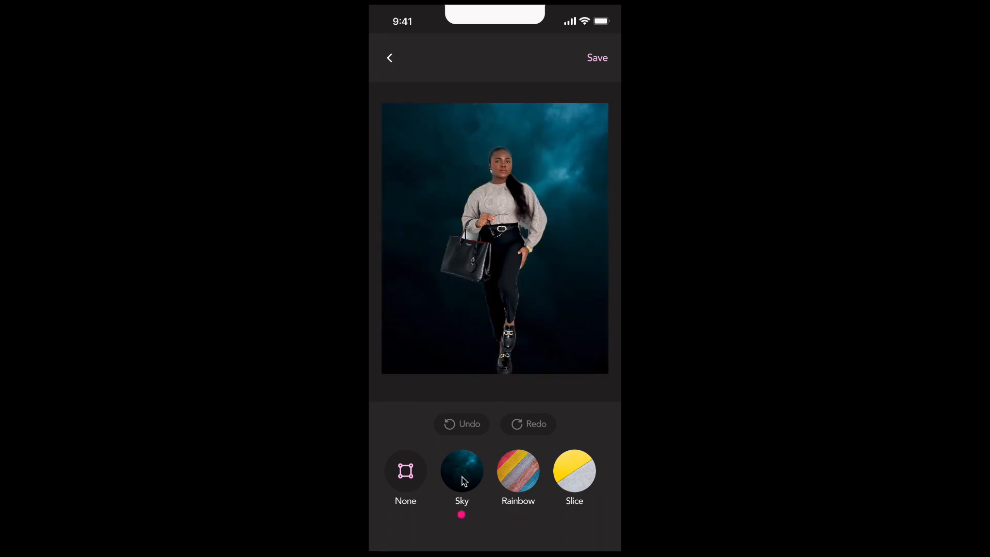
Step: Switch the prototype preview to the Rainbow background
click(520, 470)
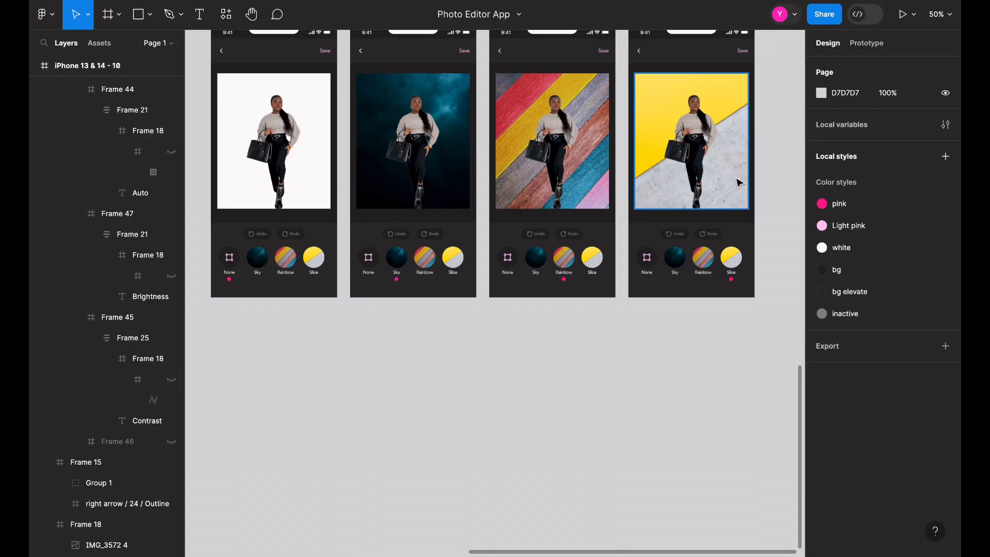
Step: Duplicate the iPhone 13 & 14 - 6 frame and place the copy directly below iPhone 13 & 14 - 10
key(minus)
click(515, 156)
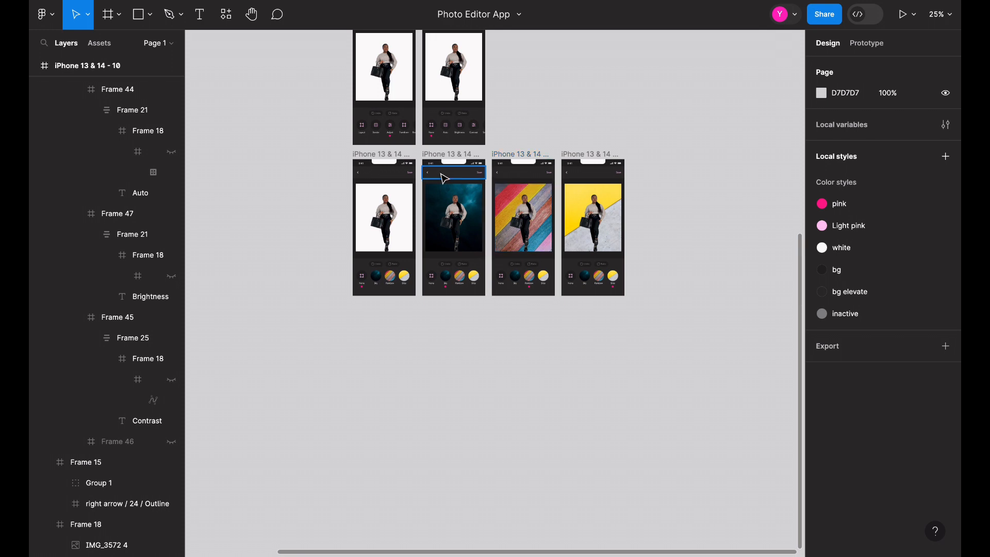
scroll(443, 178, up, 5)
scroll(443, 177, left, 2)
click(421, 125)
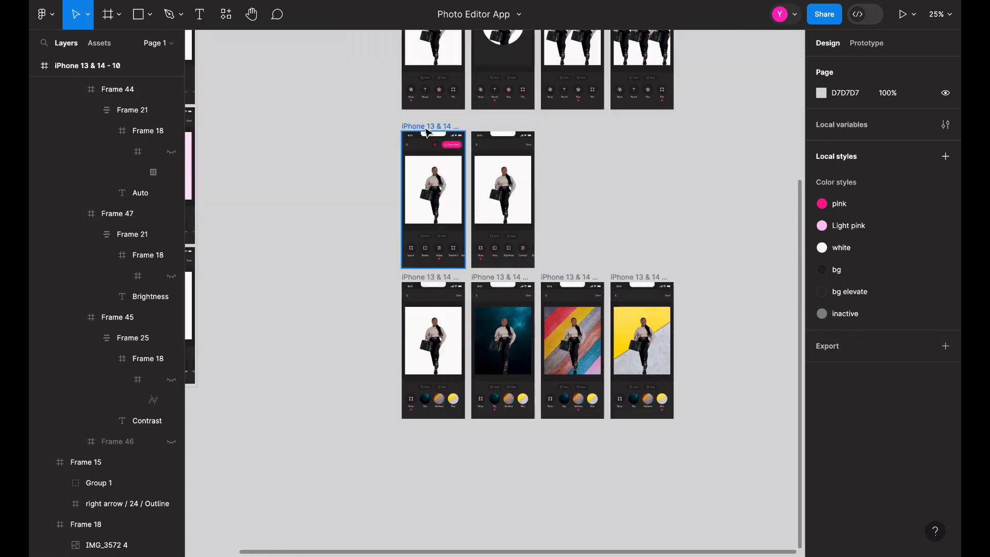
key(super+plus)
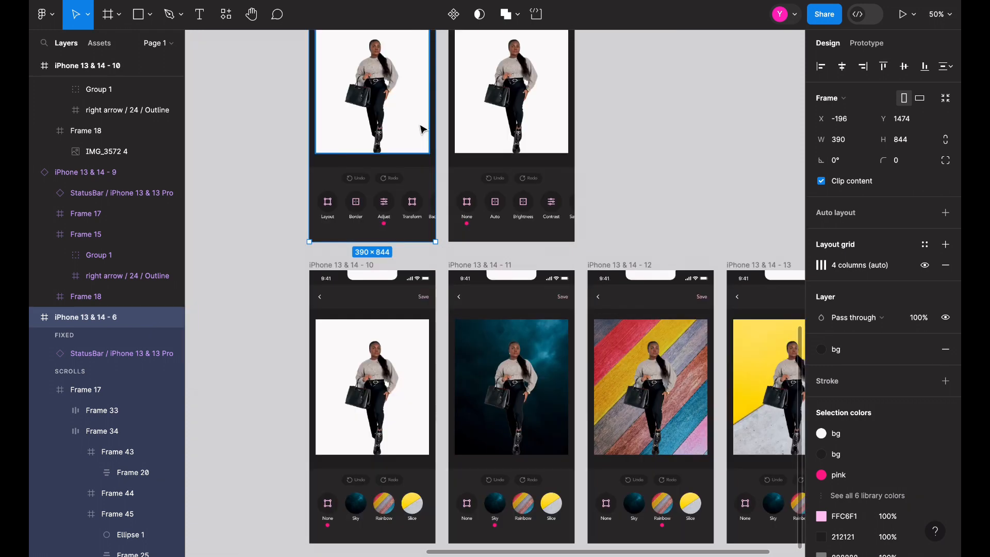
scroll(420, 214, up, 4)
scroll(420, 215, left, 3)
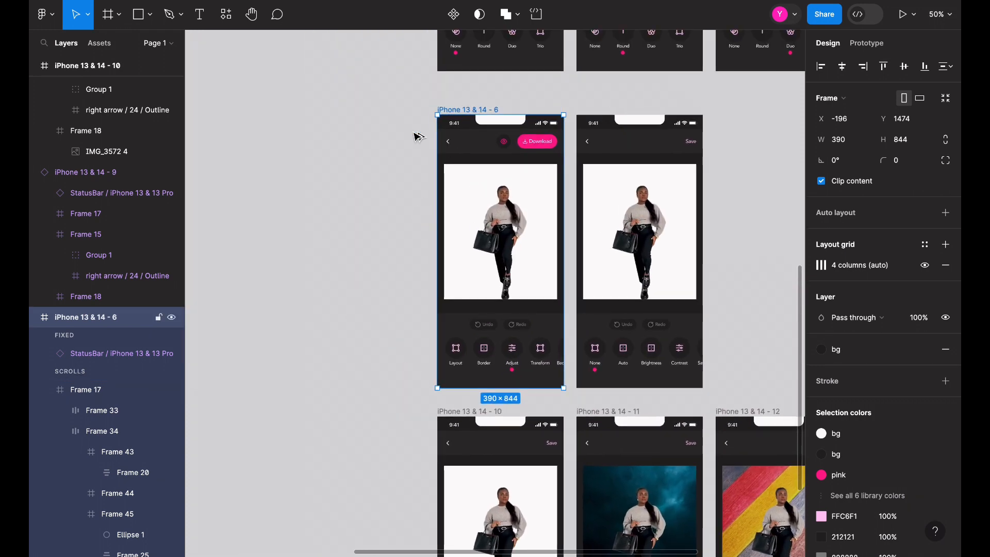
drag(471, 110, 427, 362)
scroll(541, 246, down, 4)
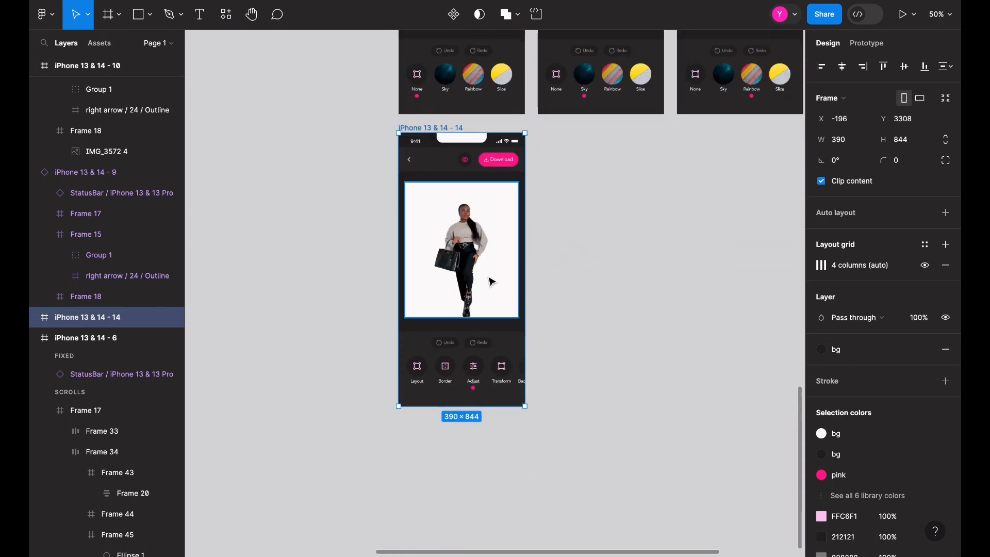
Step: Replace the white photo frame in iPhone 13 & 14 - 14 with the Rainbow photo frame copied from iPhone 13 & 14 - 12
scroll(592, 247, up, 5)
scroll(591, 247, right, 2)
click(661, 221)
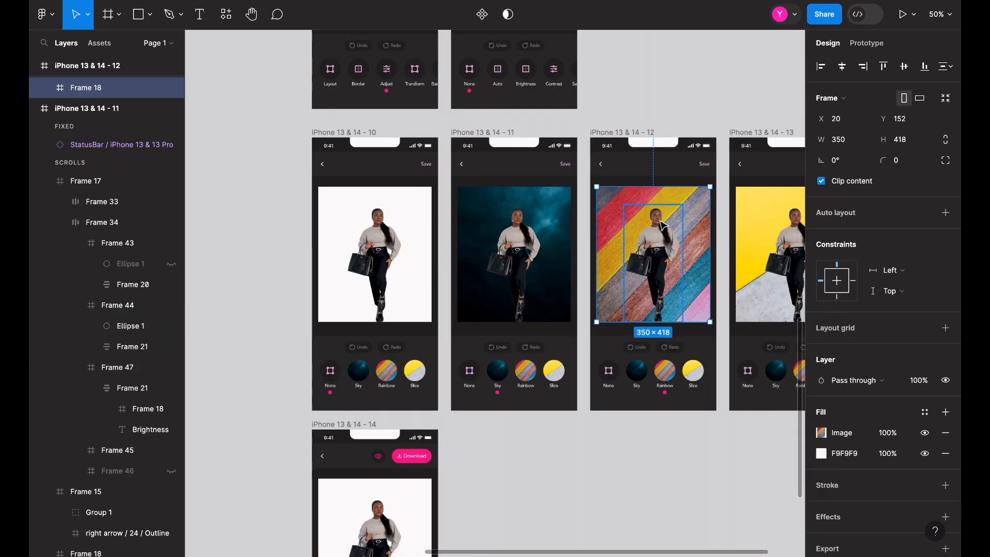
scroll(661, 221, down, 4)
scroll(662, 222, left, 2)
click(448, 343)
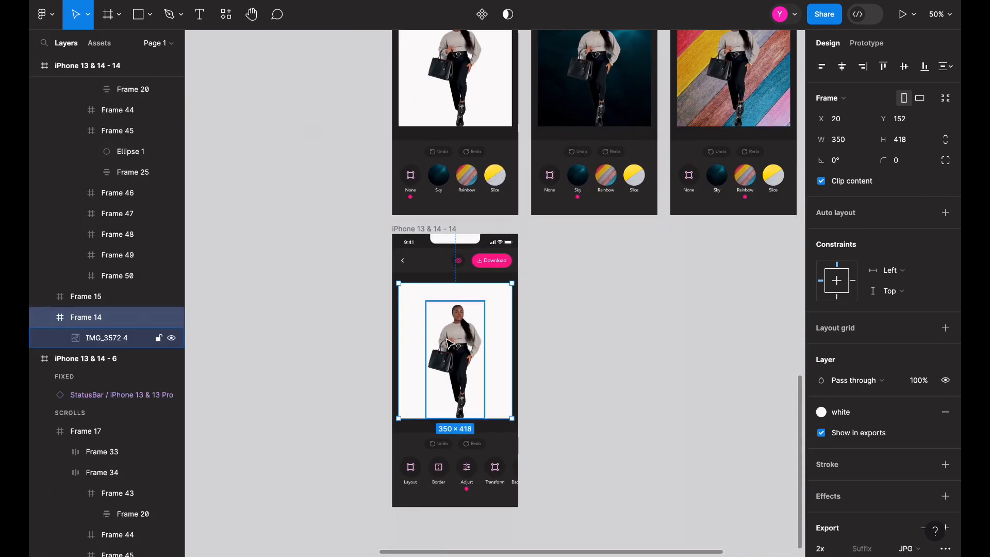
key(ctrl+shift+r)
click(586, 342)
scroll(687, 175, up, 1)
scroll(687, 175, right, 1)
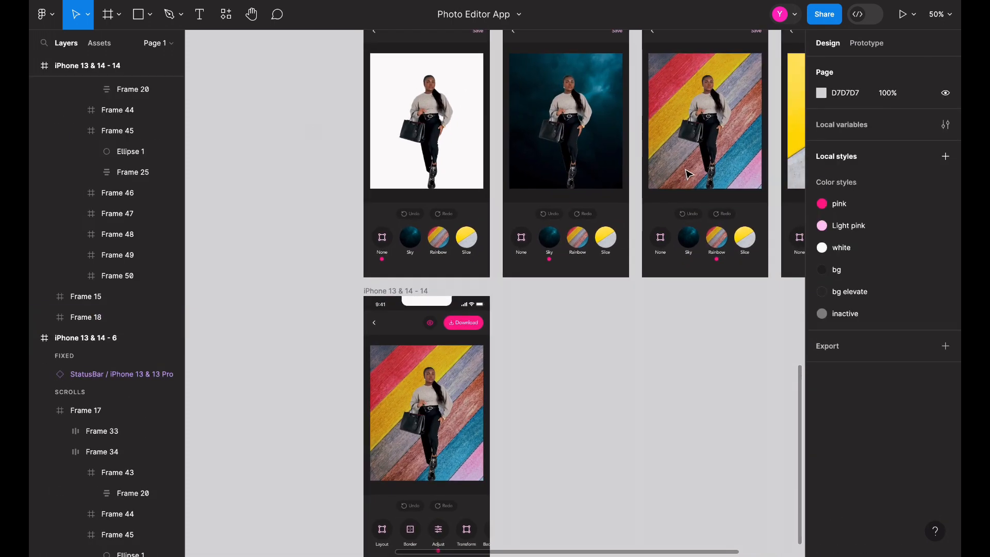
Step: Link Save in iPhone 13 & 14 - 12 to iPhone 13 & 14 - 14 with an on-click Navigate to interaction using Smart animate
click(875, 41)
scroll(730, 64, up, 1)
scroll(730, 64, right, 1)
click(734, 69)
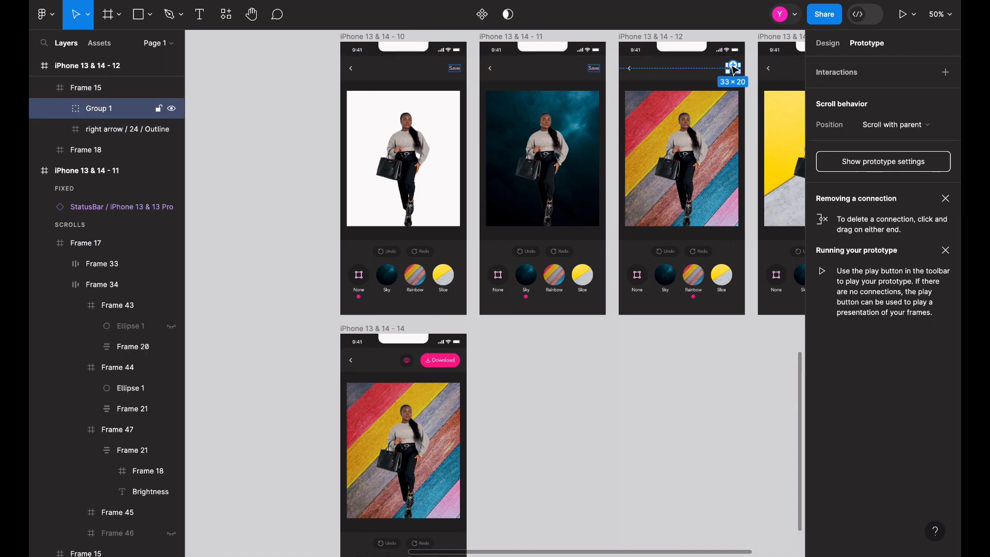
drag(727, 68, 404, 342)
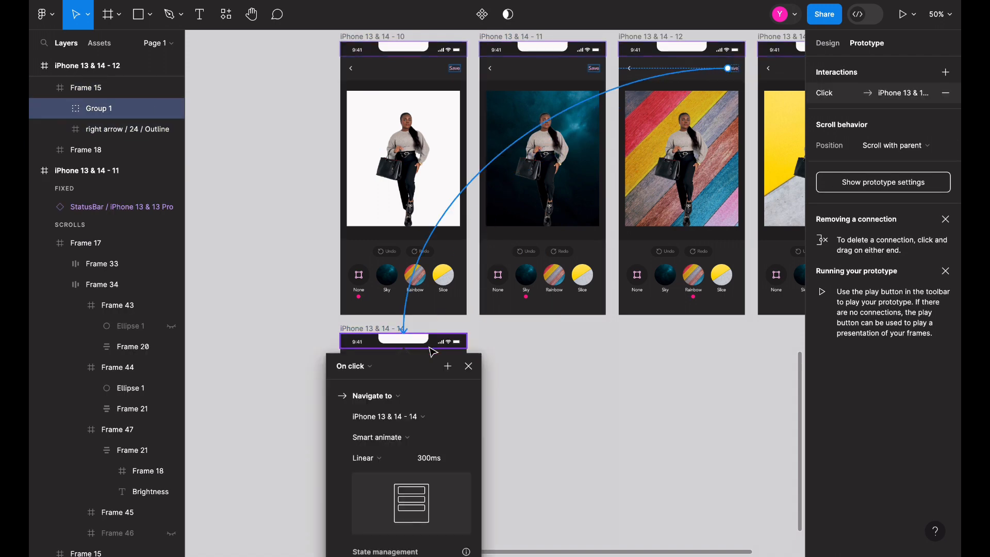
click(829, 42)
Step: Test the Save link from the Rainbow background screen in the prototype preview and return to the design file
click(814, 0)
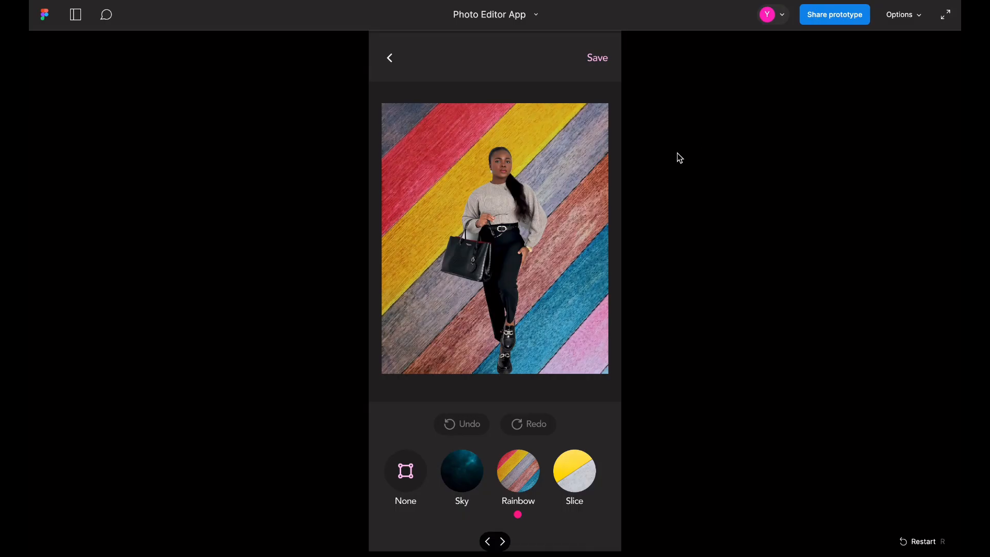
click(602, 60)
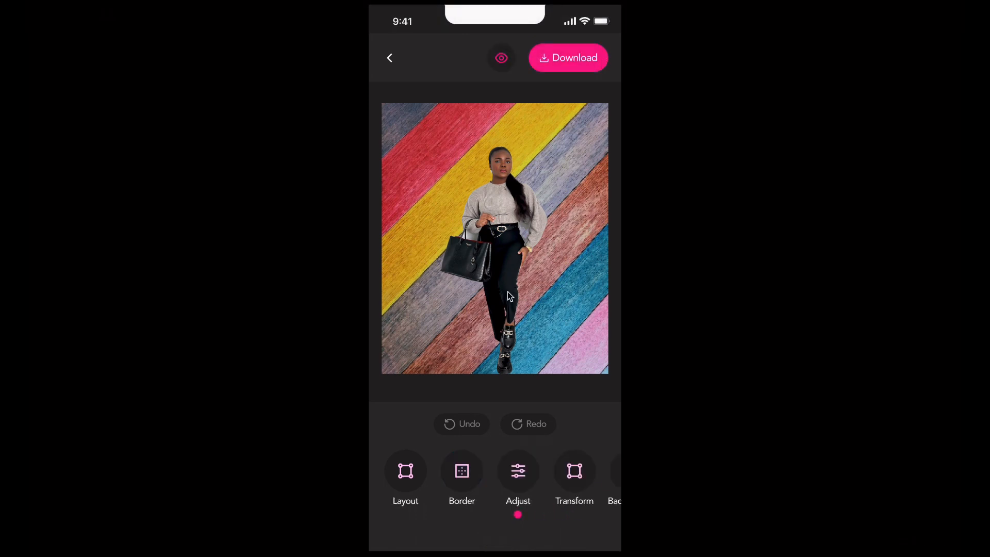
mouse_move(763, 34)
click(700, 0)
scroll(668, 257, down, 5)
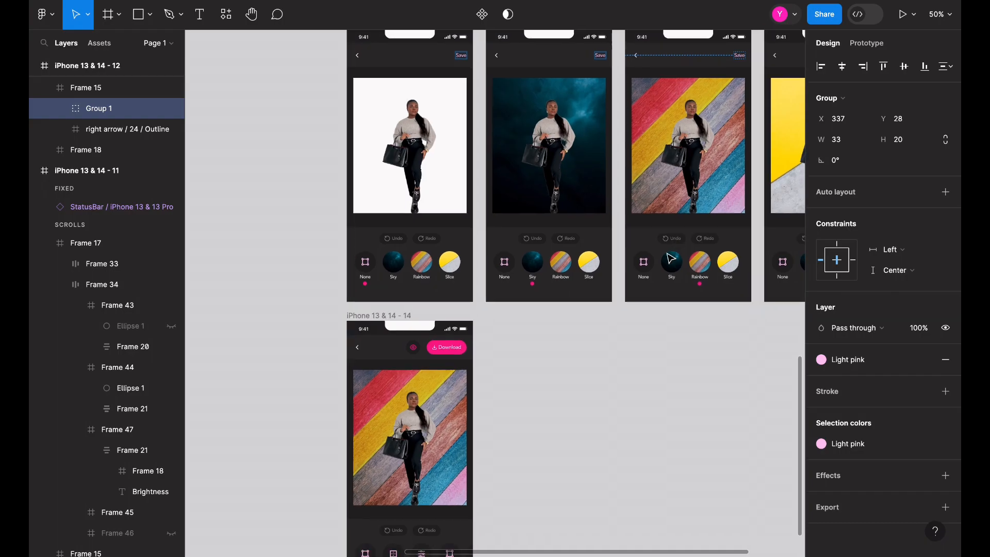
Step: Duplicate the iPhone 13 & 14 - 14 frame beside the original
key(super+plus)
scroll(626, 241, up, 3)
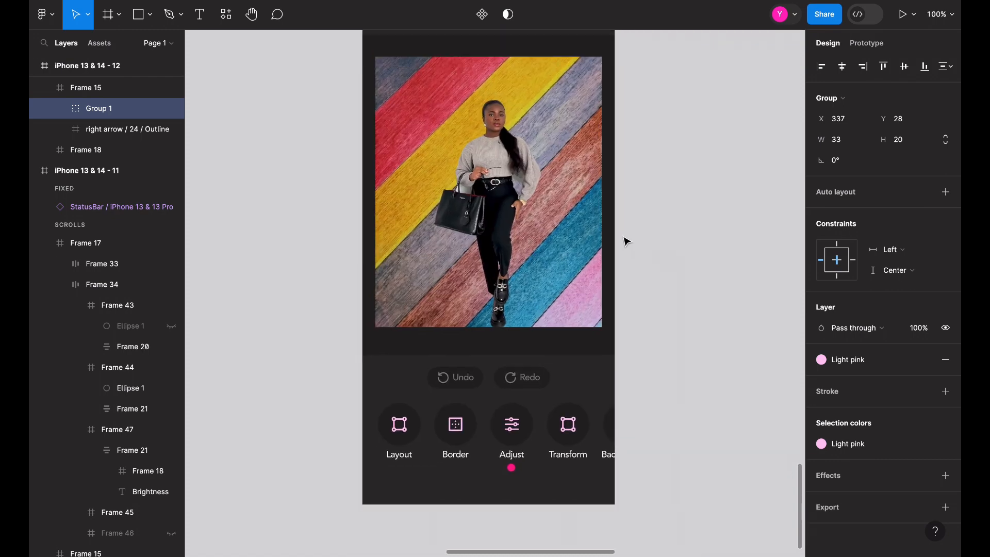
click(571, 215)
click(680, 247)
key(super+minus)
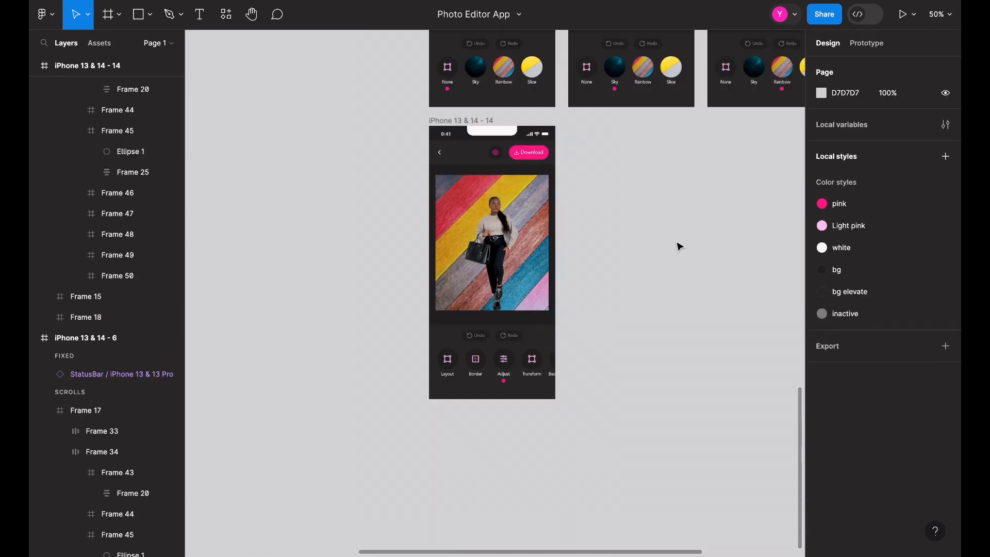
click(460, 120)
key(super+d)
scroll(692, 323, right, 3)
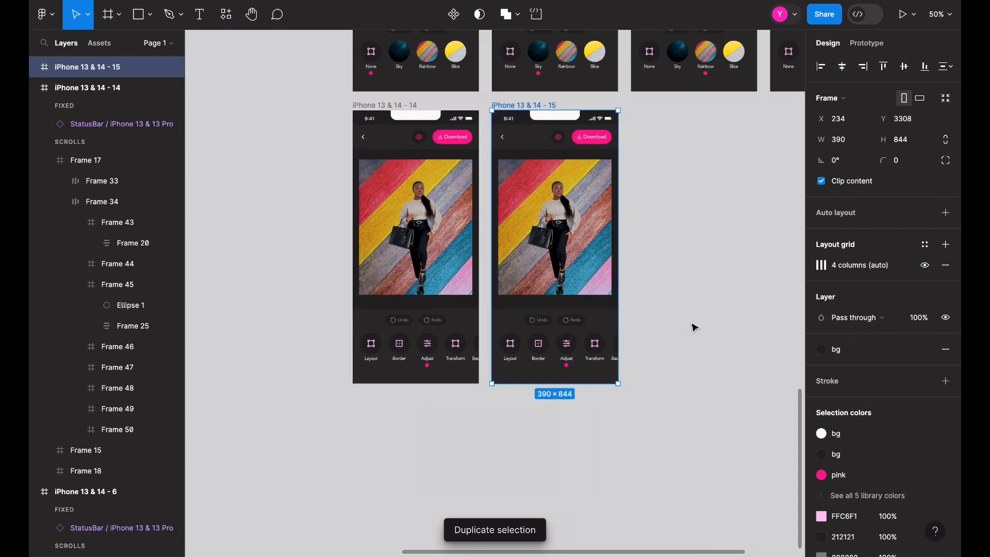
Step: Relabel the Layout, Border and Adjust options in iPhone 13 & 14 - 15 as None, Color dodge and Lighten
key(super+plus)
scroll(690, 324, down, 2)
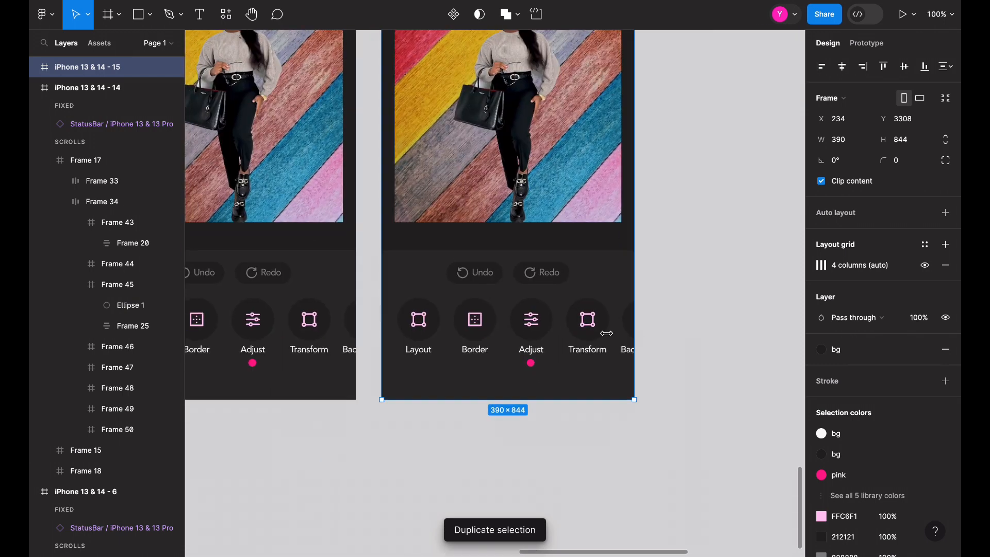
double_click(418, 349)
text(None)
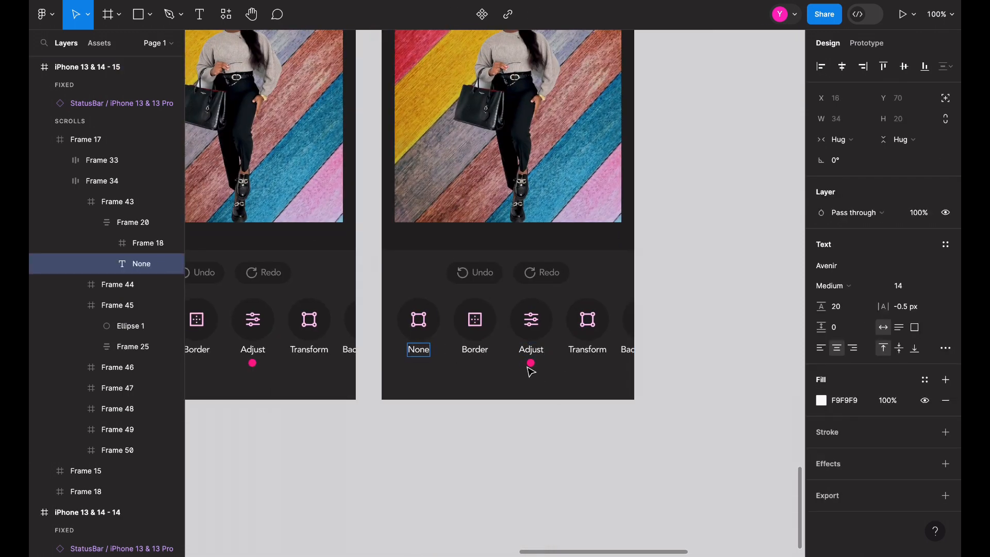
double_click(478, 349)
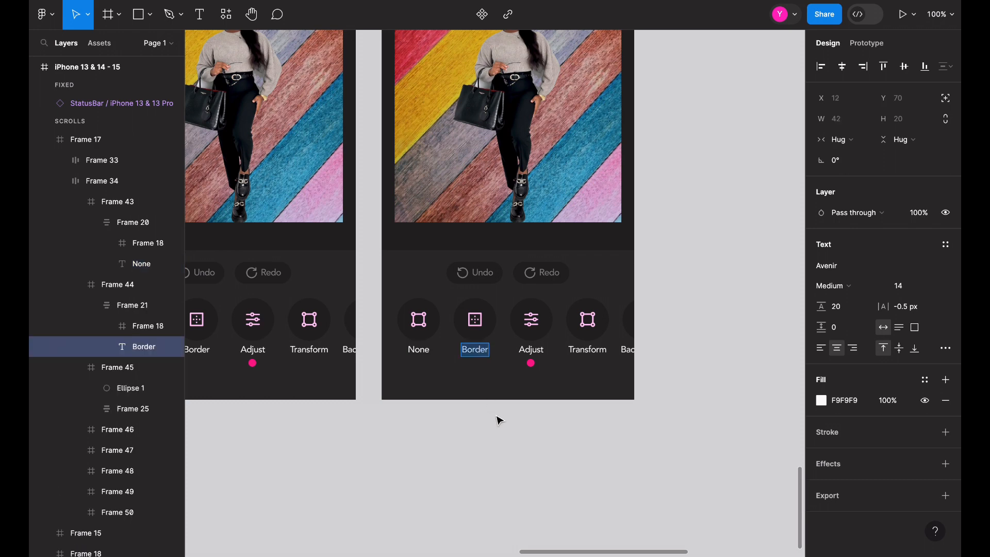
text(Color dodg)
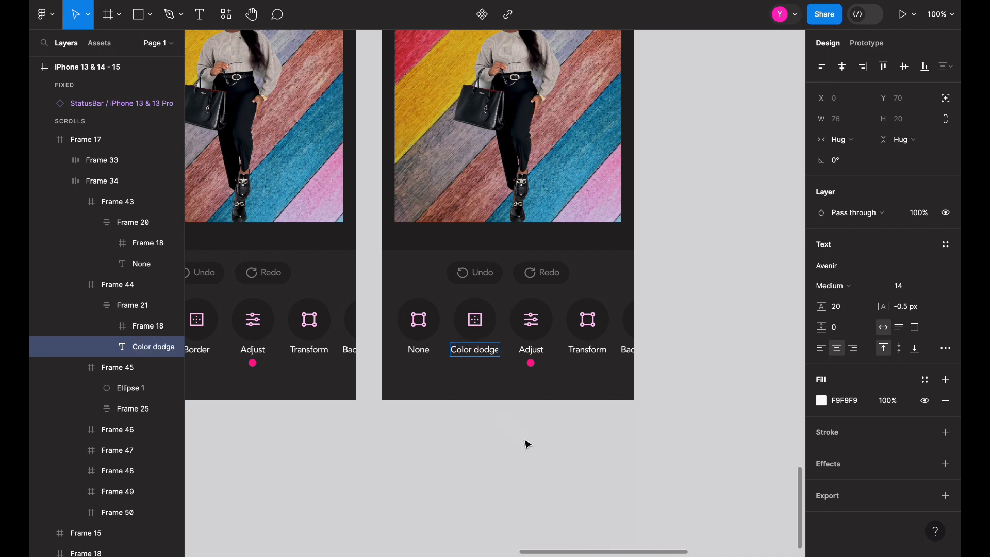
key(Escape)
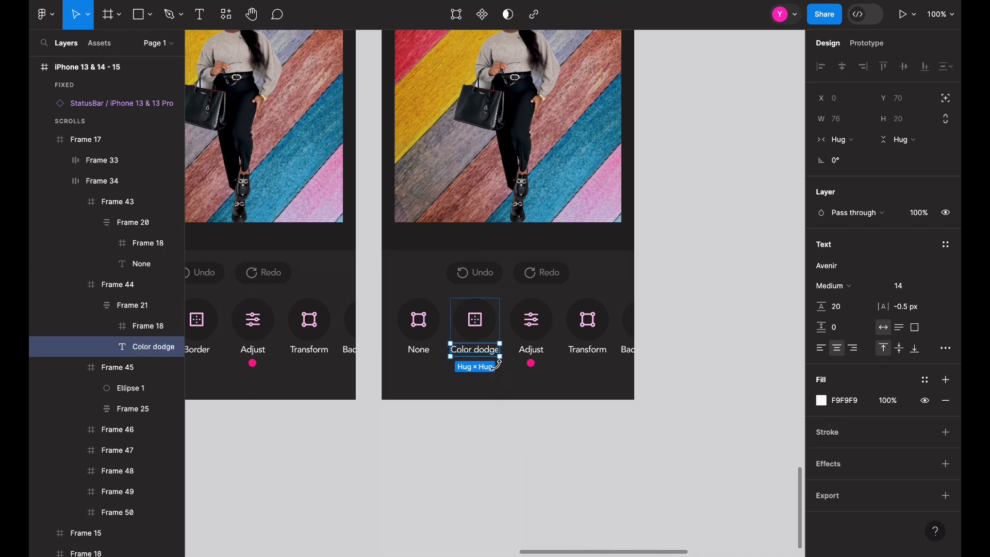
double_click(535, 352)
text(Lighten)
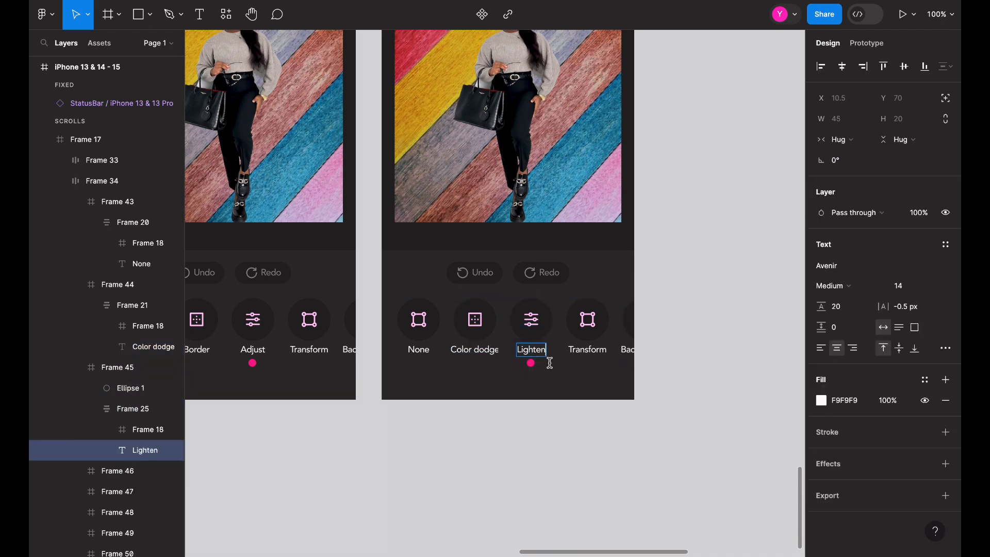
key(Escape)
Step: Delete the pink indicator dot under Lighten and paste a copy of the Adjust screen's dot under None
click(533, 366)
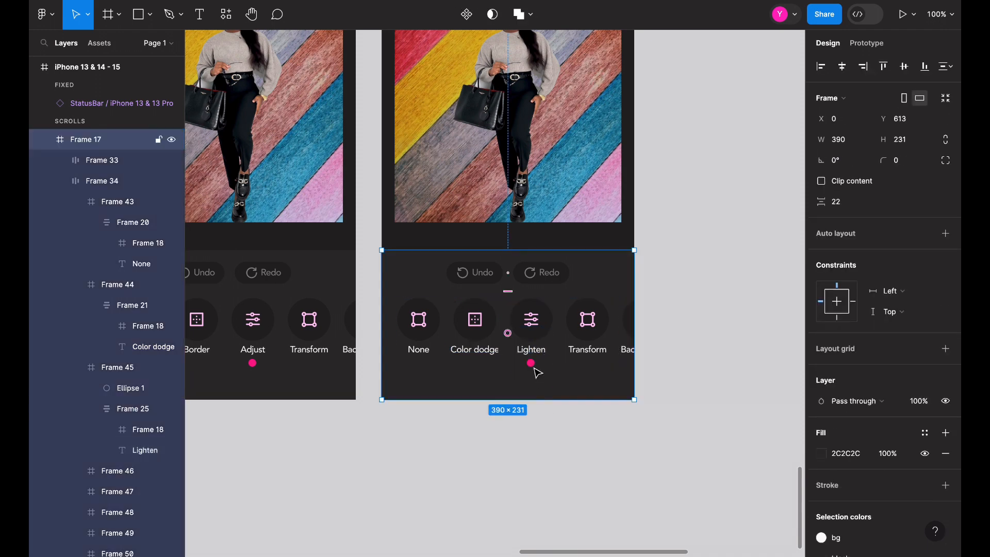
super+click(532, 365)
key(Delete)
double_click(426, 354)
double_click(427, 354)
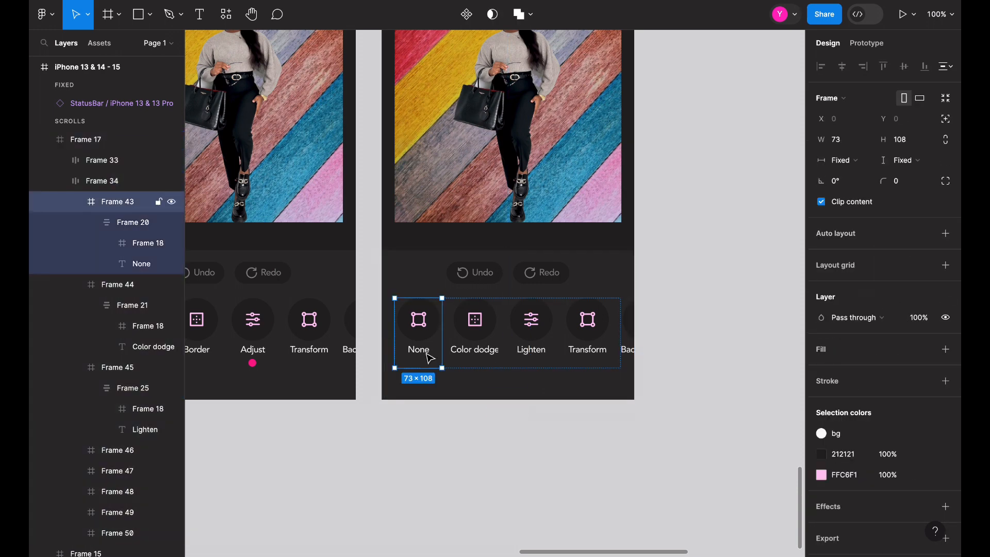
double_click(427, 354)
key(shift+Return)
super+click(252, 363)
click(424, 364)
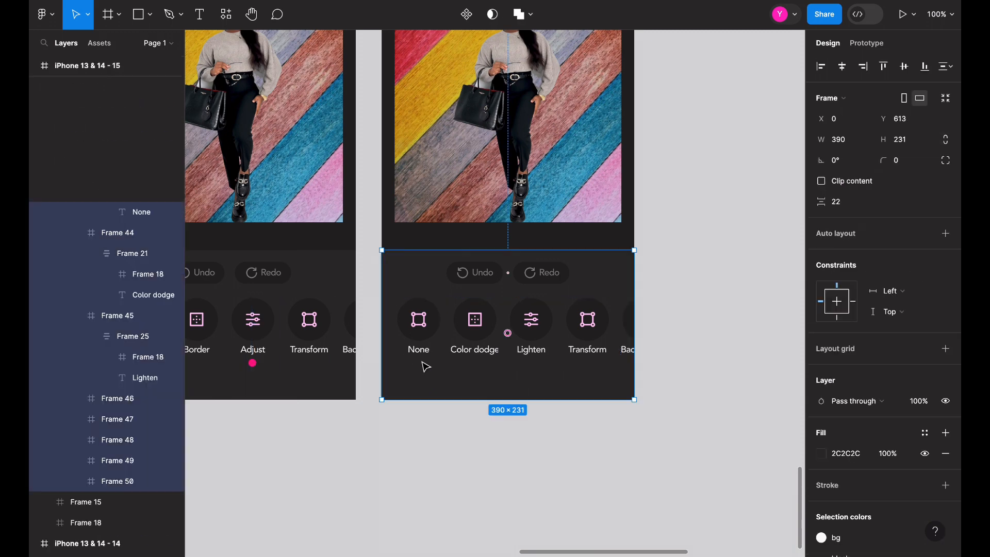
double_click(424, 365)
key(super+v)
Step: Remove the F9F9F9 fill from the Rainbow photo frame in iPhone 13 & 14 - 15, keeping only its image fill
click(536, 399)
scroll(537, 404, up, 4)
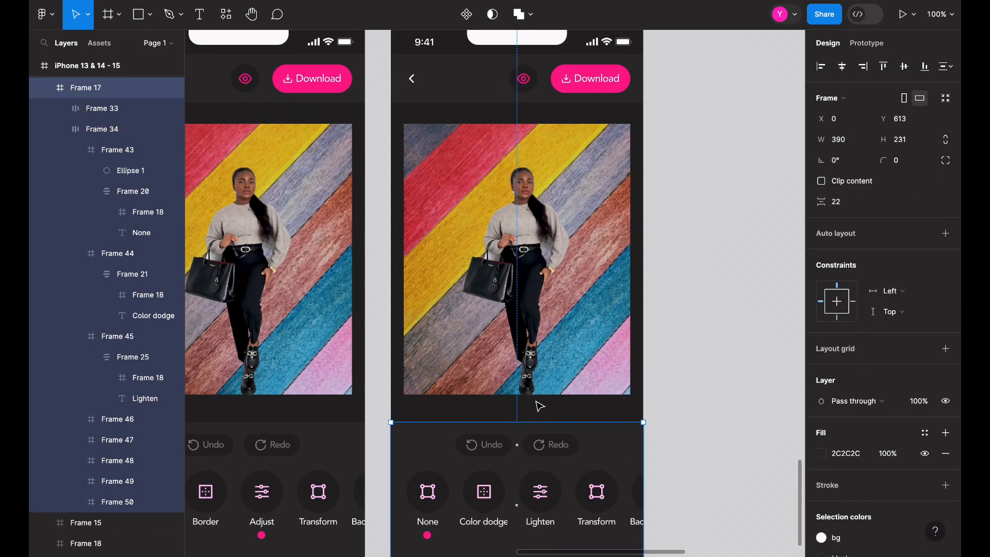
click(537, 335)
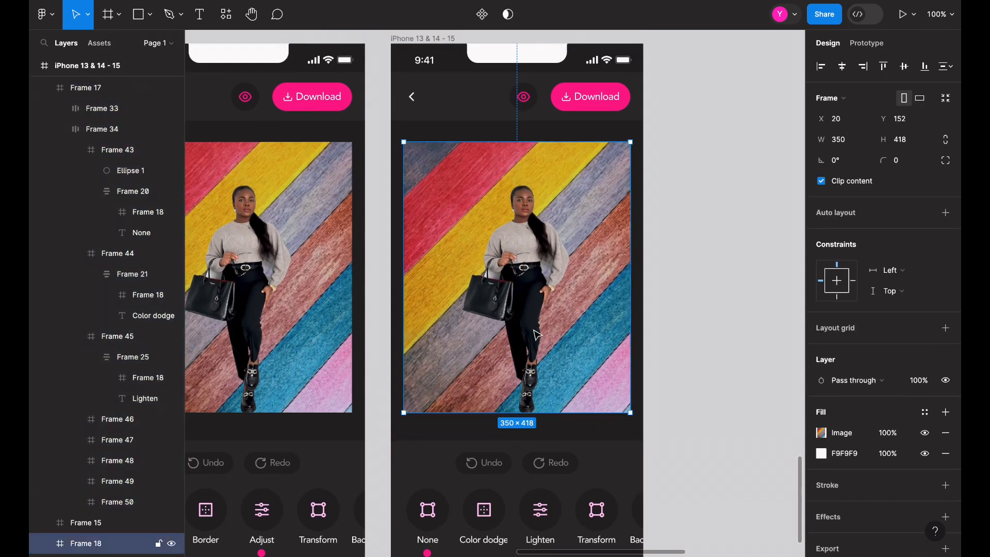
click(821, 434)
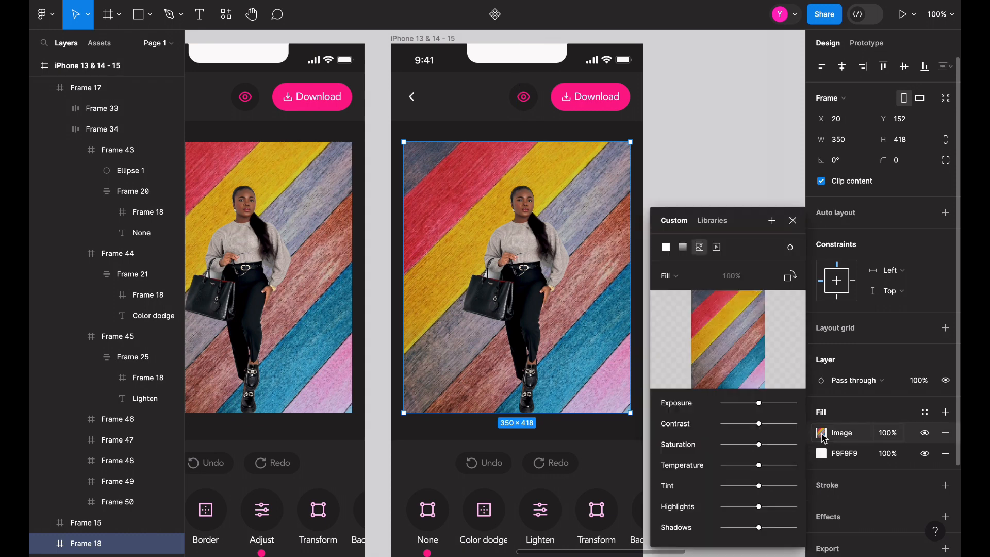
click(791, 249)
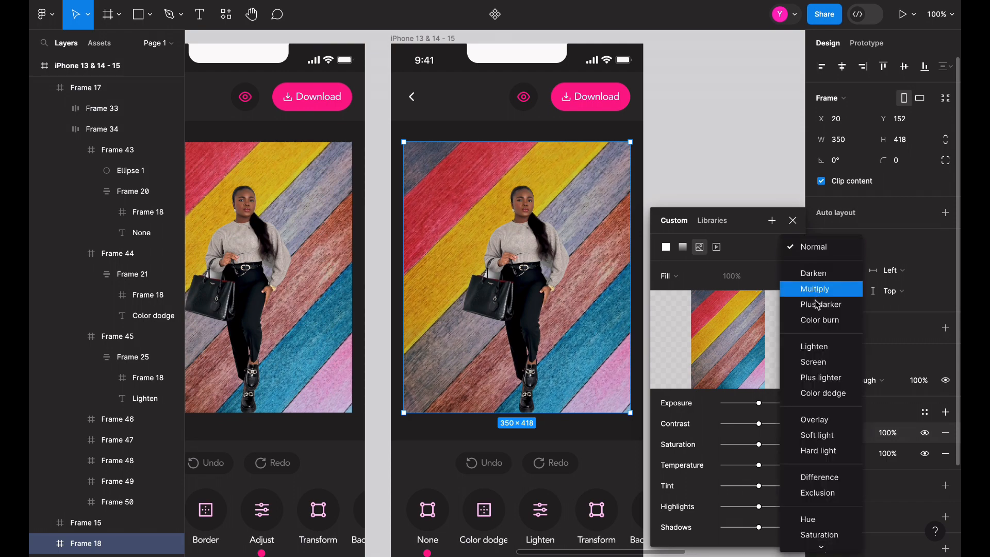
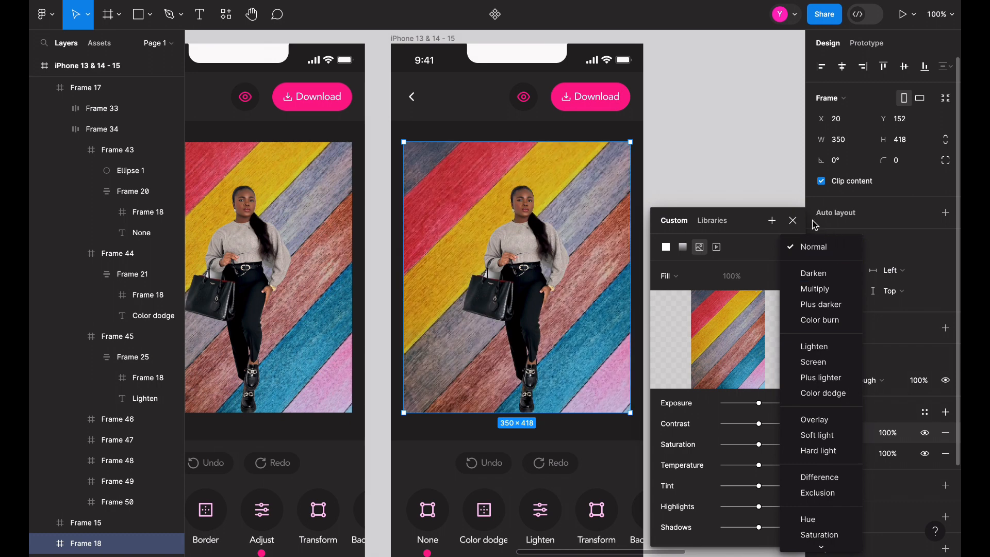
click(782, 208)
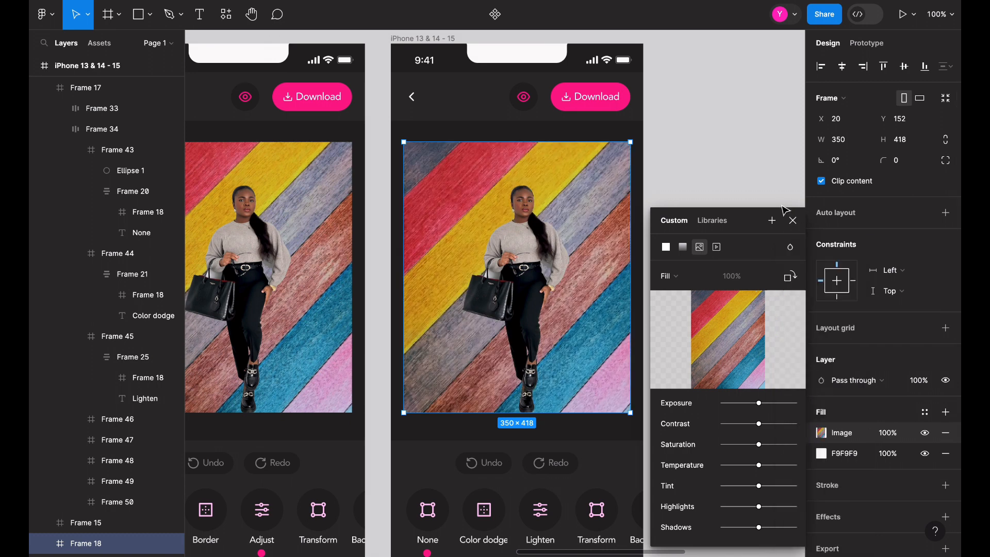
click(946, 453)
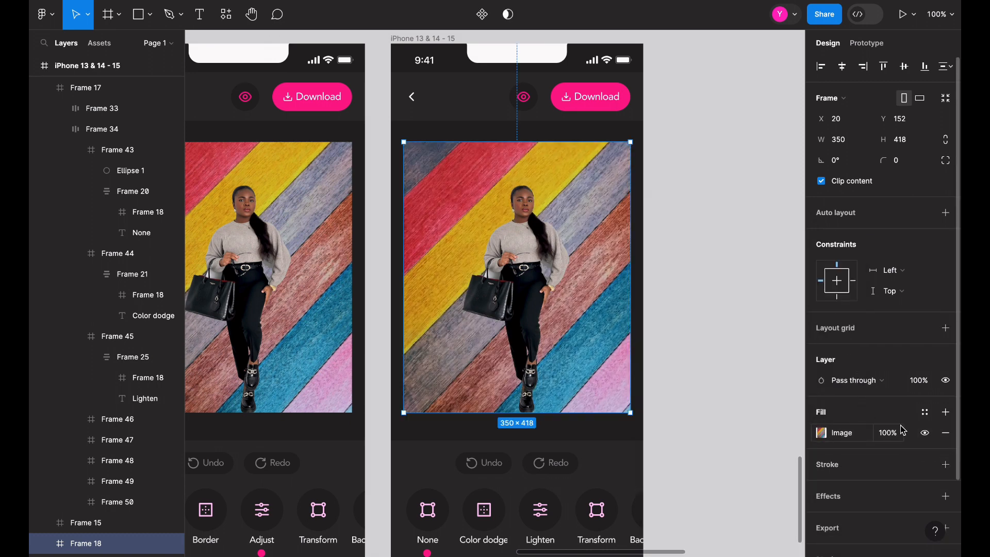
Step: Examine the blend modes available for the Rainbow photo's image fill in iPhone 13 & 14 - 15
click(821, 433)
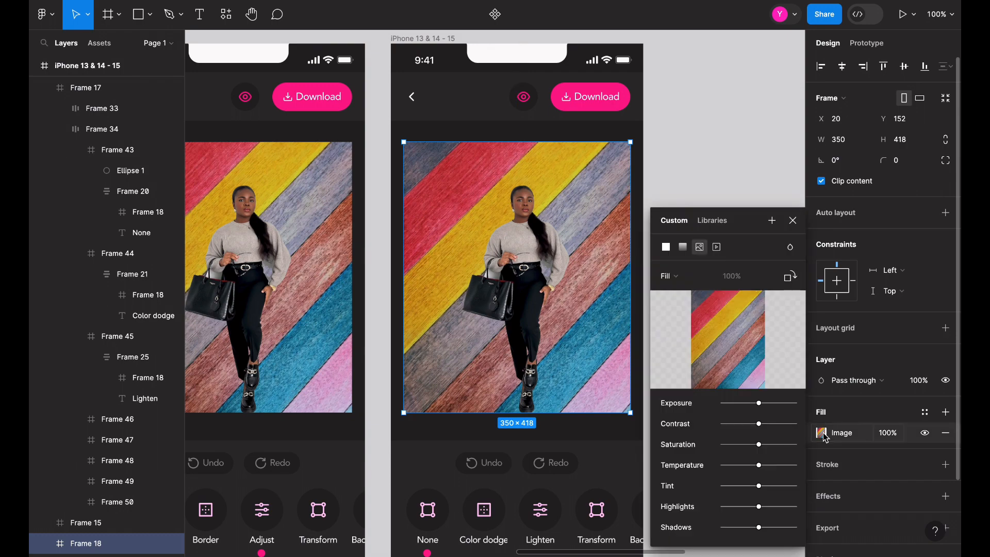
click(791, 248)
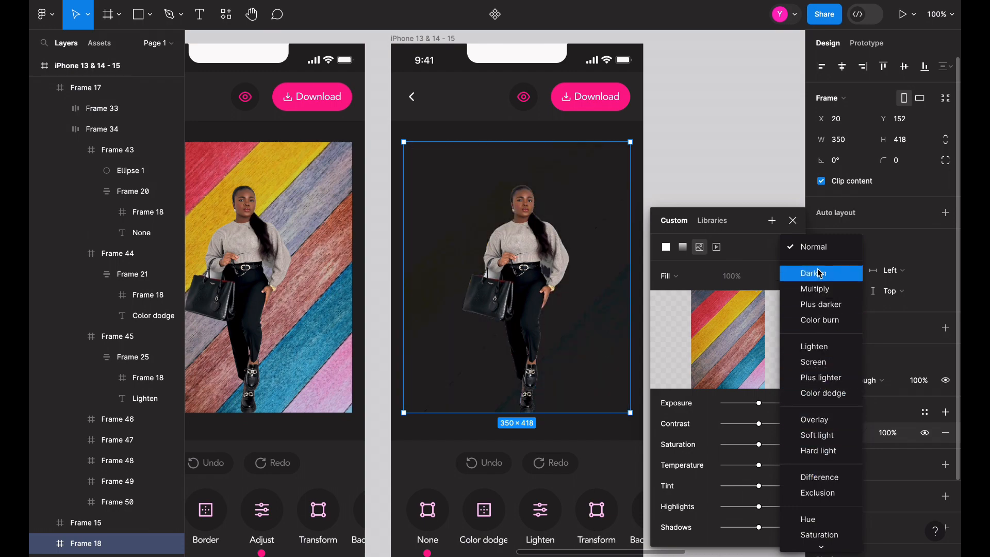
click(792, 222)
click(792, 222)
scroll(678, 309, down, 3)
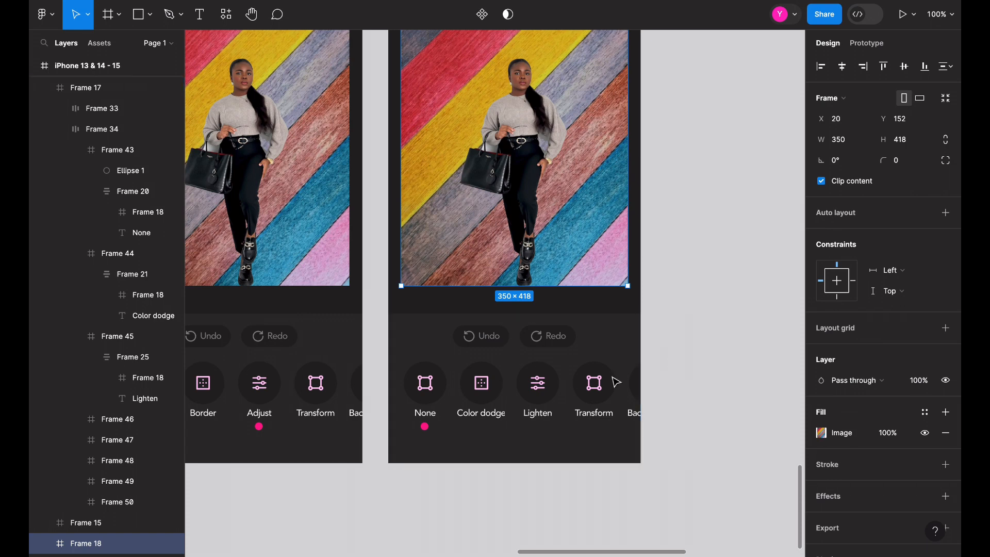
click(821, 433)
click(782, 275)
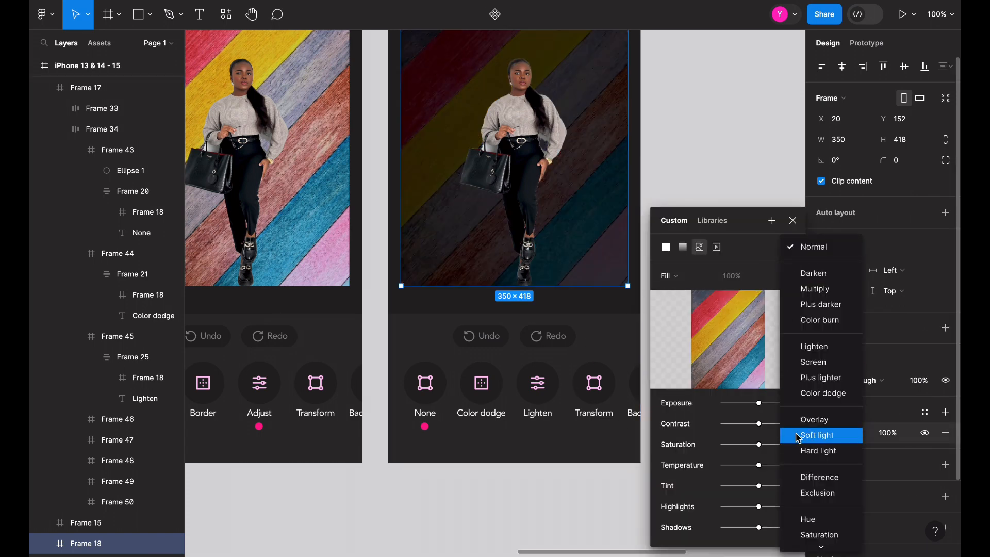
click(795, 225)
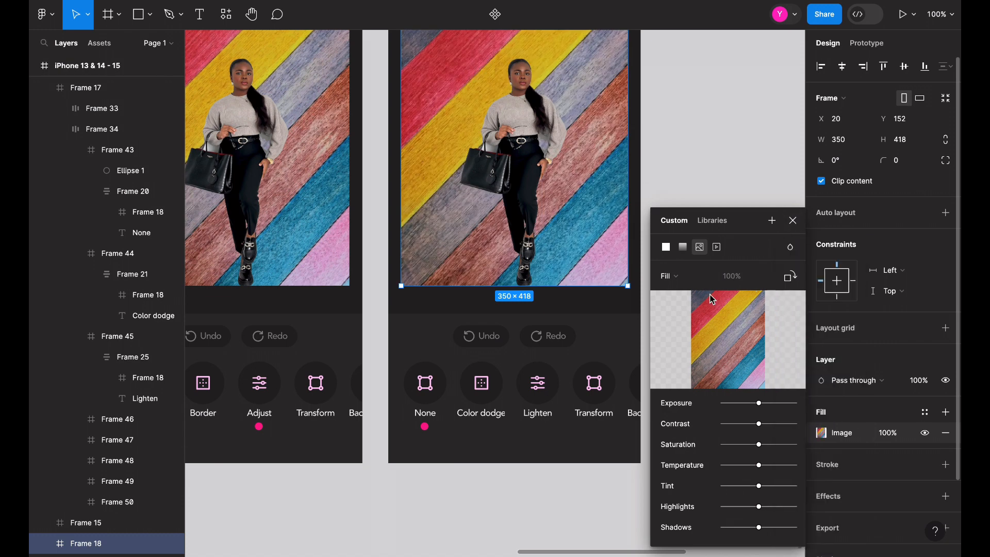
click(792, 220)
Step: Delete the four option frames that follow Transform in the iPhone 13 & 14 - 15 option row
click(630, 403)
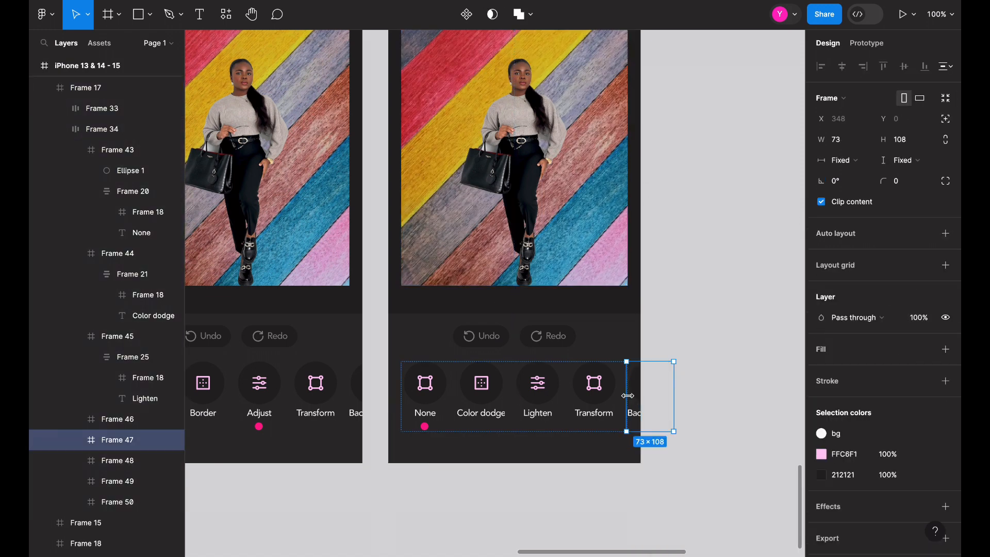
key(Delete)
click(632, 400)
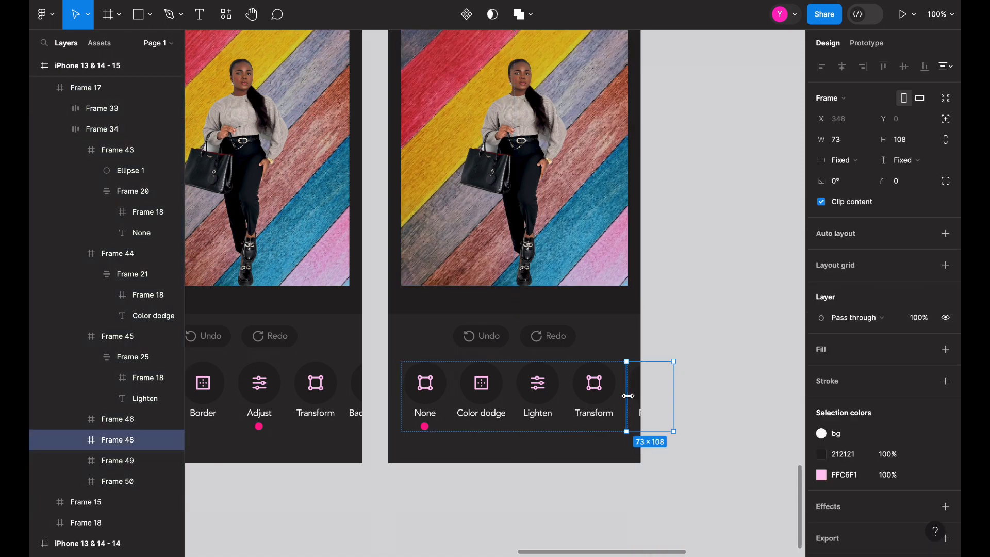
key(Delete)
click(628, 395)
key(Delete)
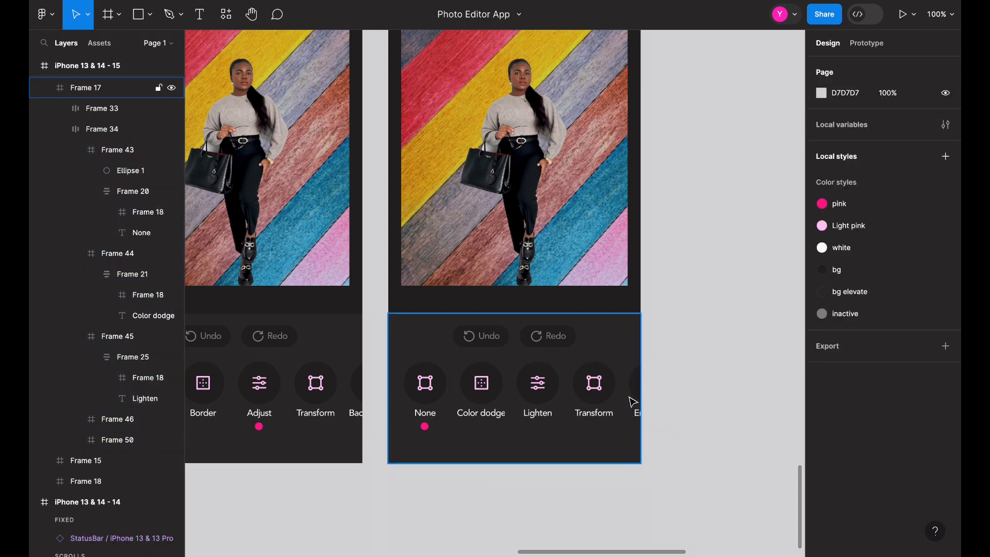
click(628, 397)
key(Delete)
Step: Relabel the Transform option in iPhone 13 & 14 - 15 as Soft light
click(588, 417)
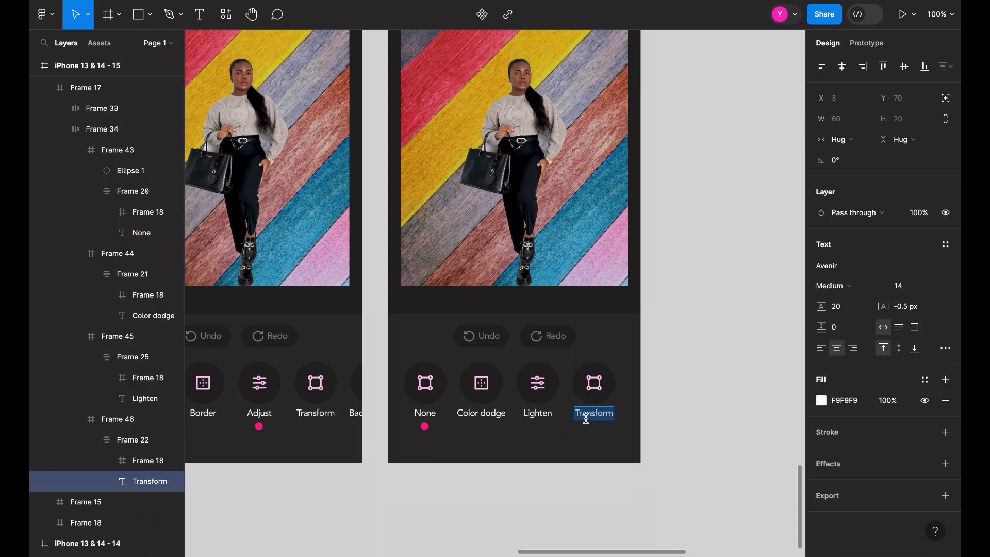
text(Soft light)
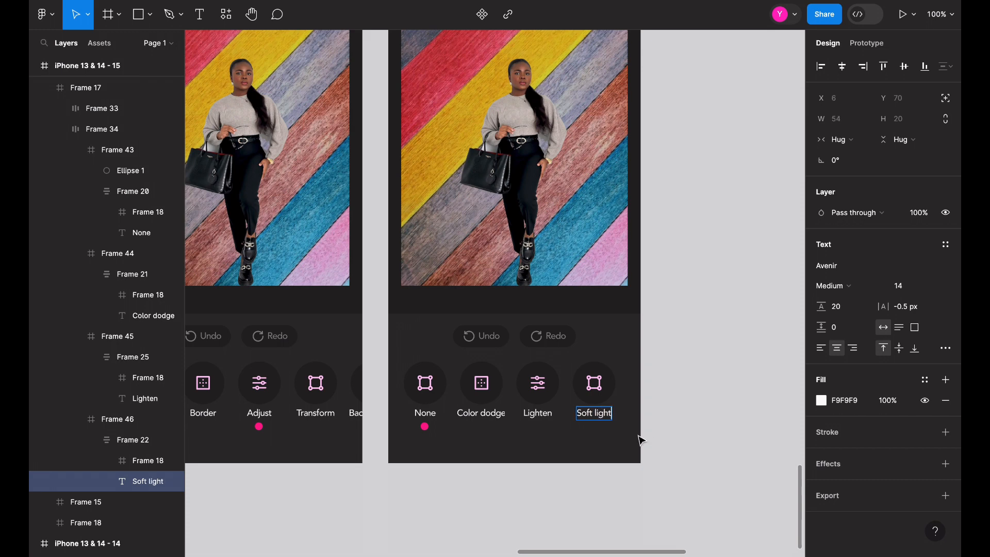
click(656, 444)
Step: Widen the Color dodge option's outer frame in iPhone 13 & 14 - 15 to 80 so its label fits
scroll(656, 444, up, 2)
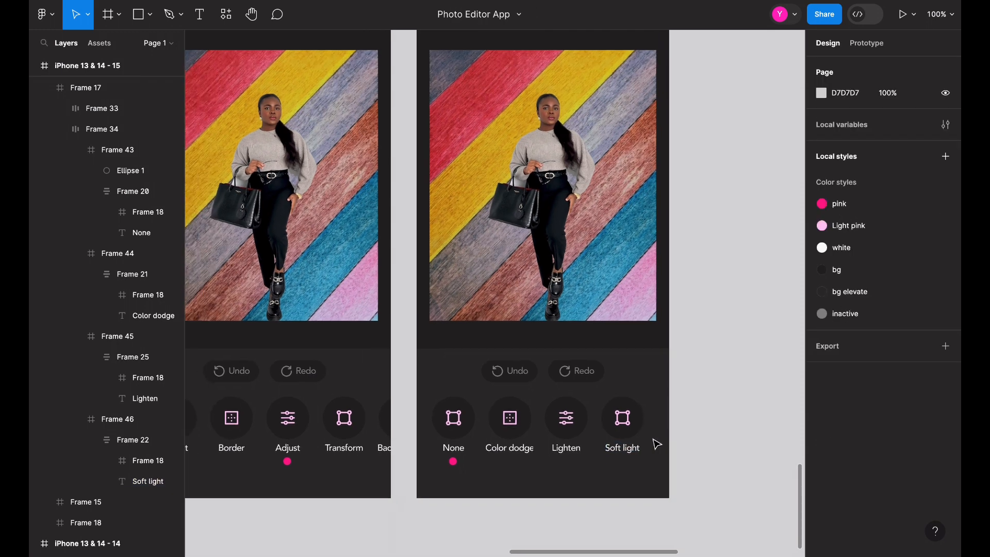
double_click(530, 459)
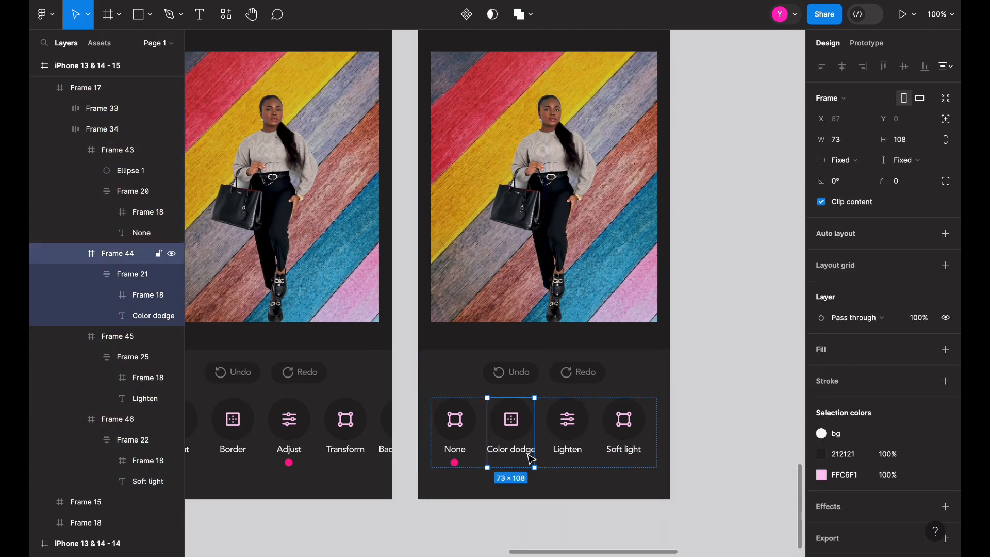
double_click(527, 455)
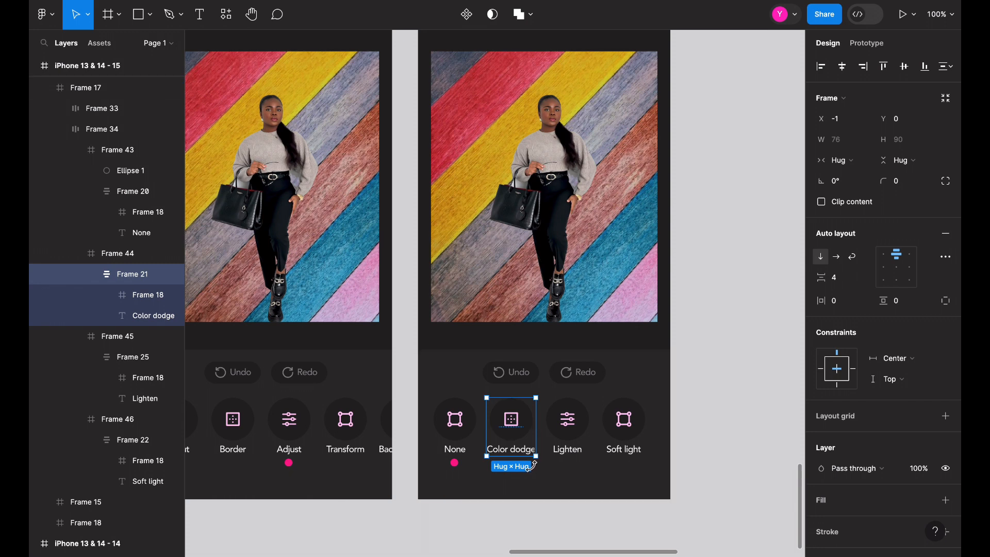
click(533, 472)
double_click(522, 463)
double_click(522, 463)
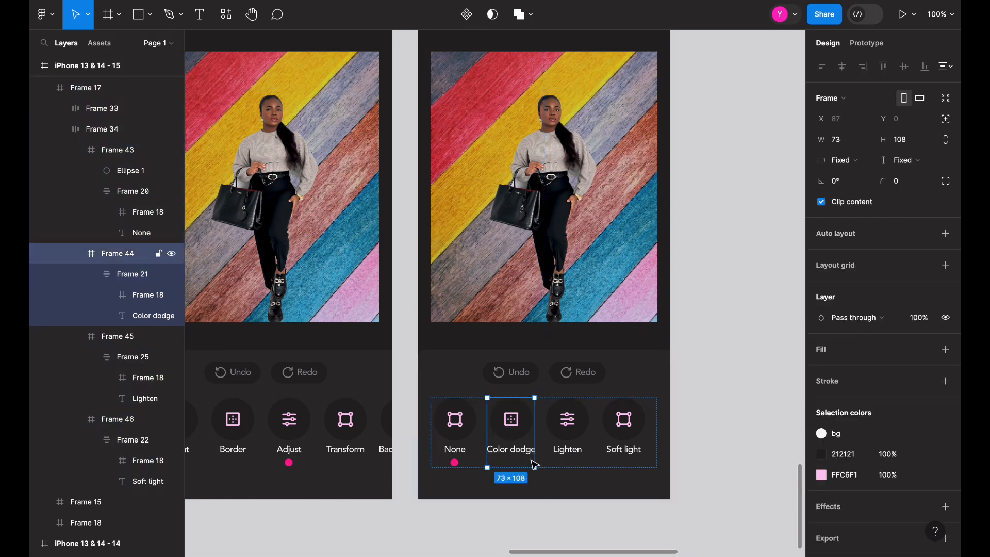
drag(536, 458, 539, 459)
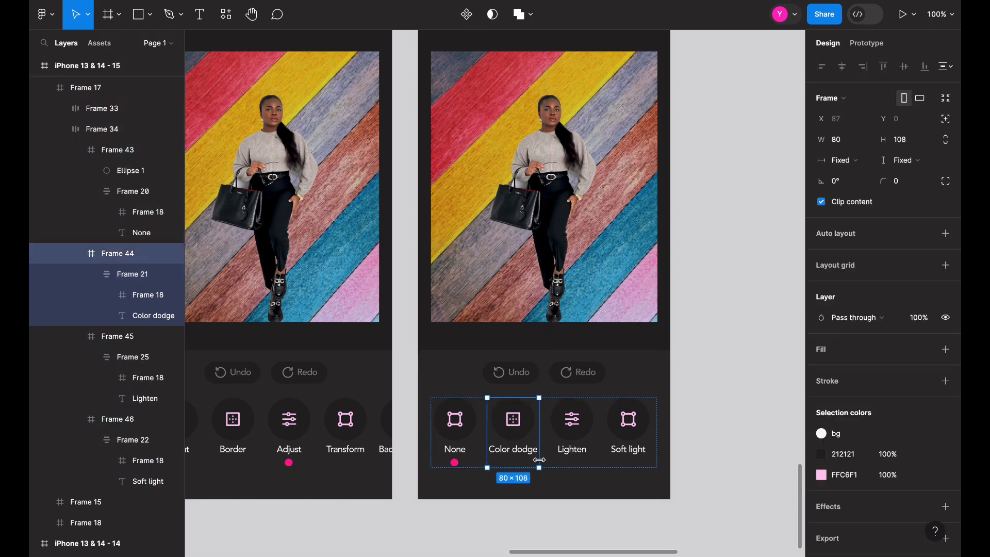
click(562, 494)
scroll(562, 494, left, 3)
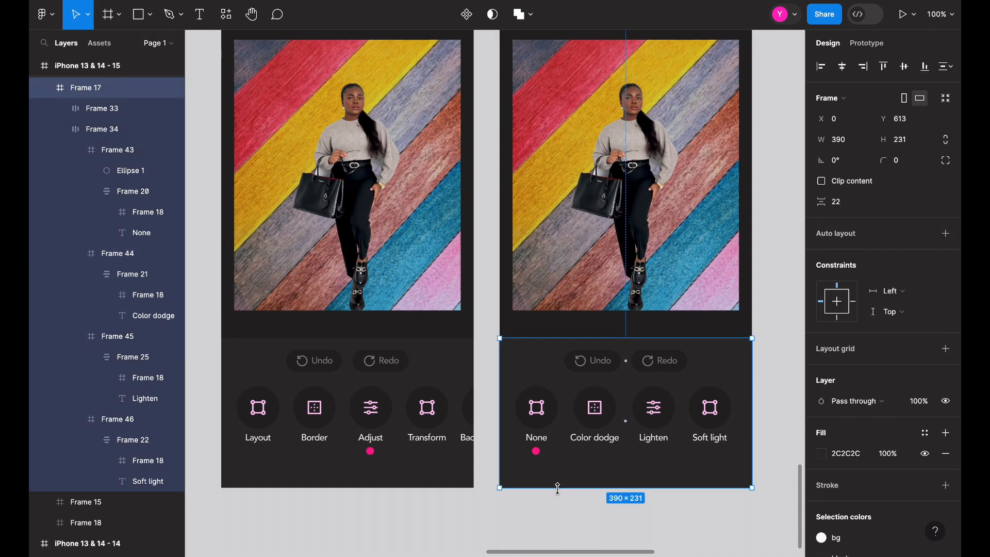
Step: Relabel Transform in iPhone 13 & 14 - 14 as Filters and move the pink indicator dot from Adjust to Filters
key(minus)
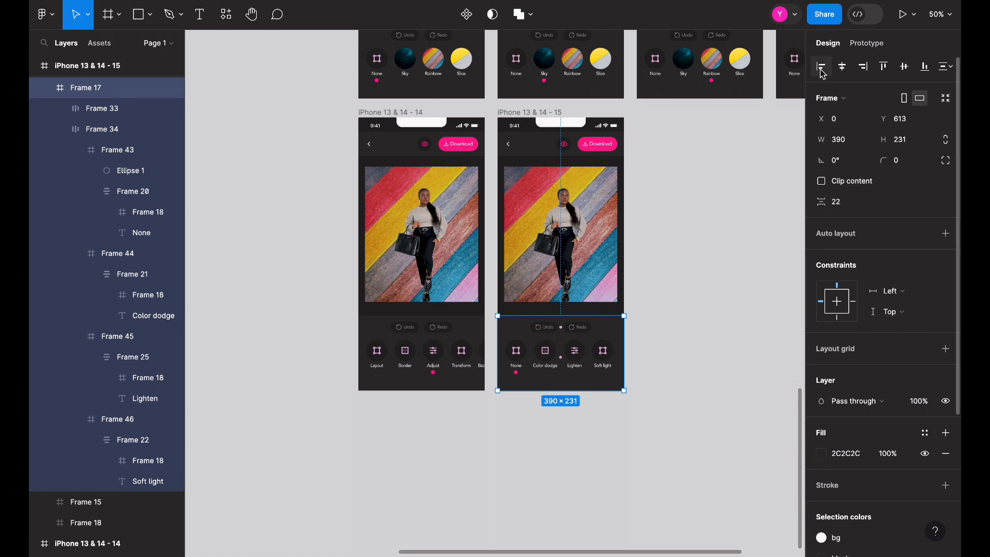
click(468, 365)
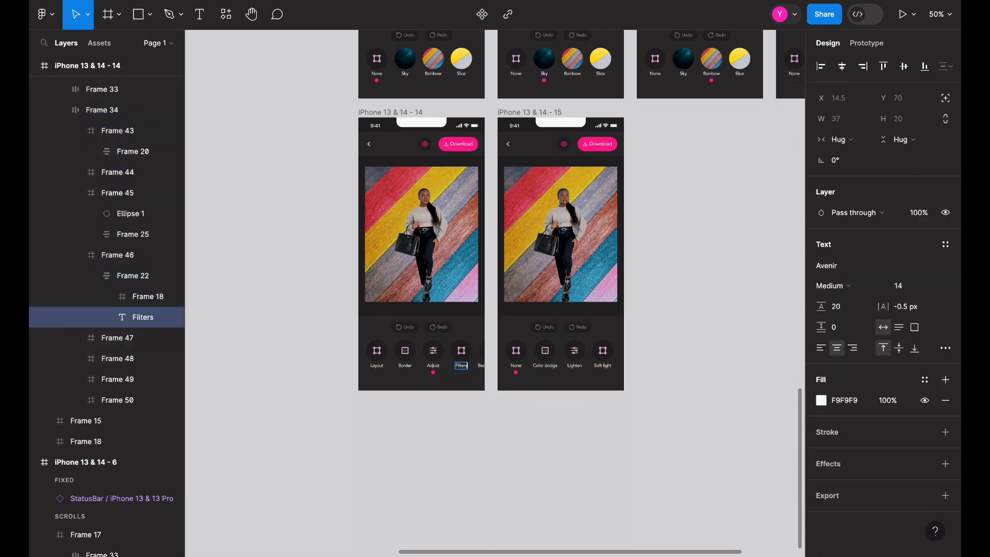
click(433, 373)
key(Delete)
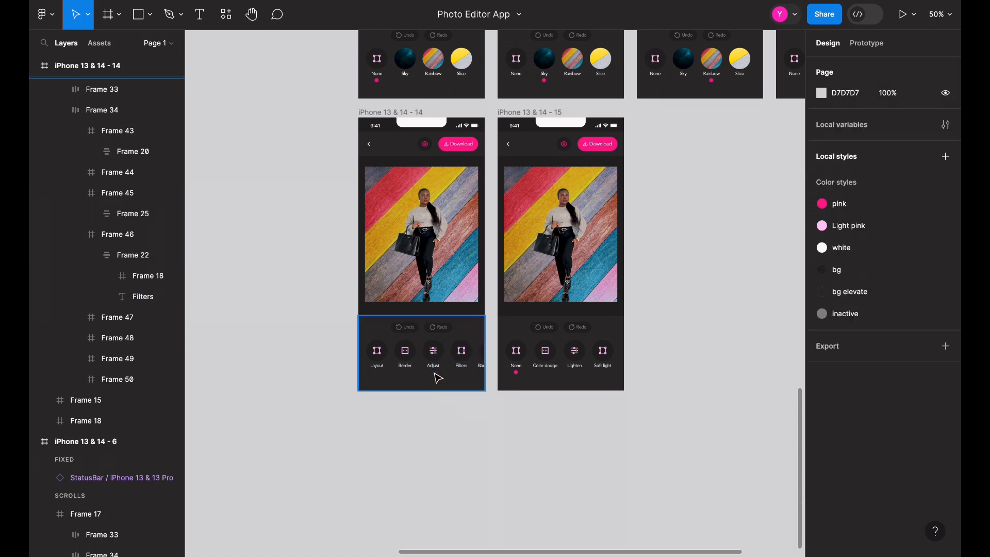
click(465, 374)
key(ctrl+v)
click(634, 416)
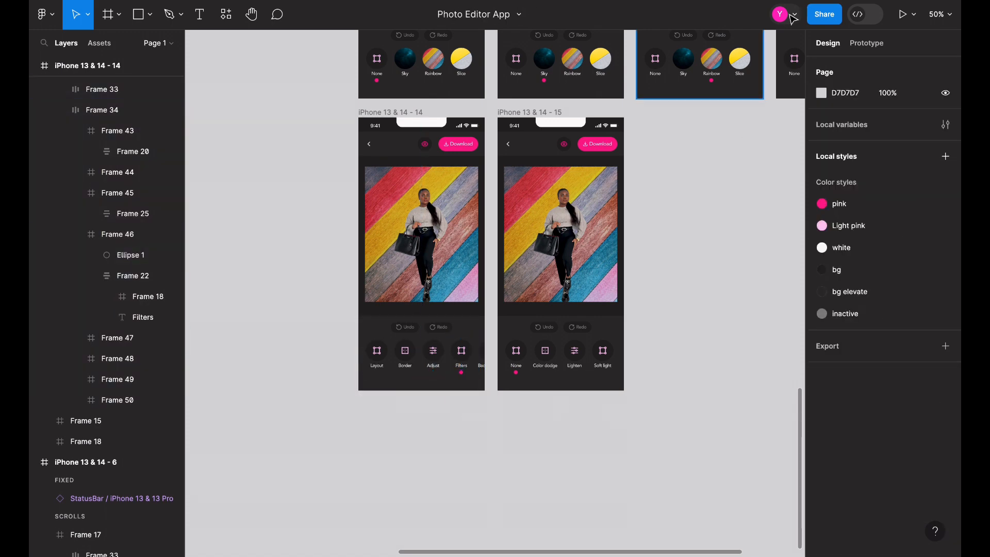
Step: Link the Filters option in iPhone 13 & 14 - 14 to navigate on click to iPhone 13 & 14 - 15 with Smart animate
key(shift+0)
click(862, 48)
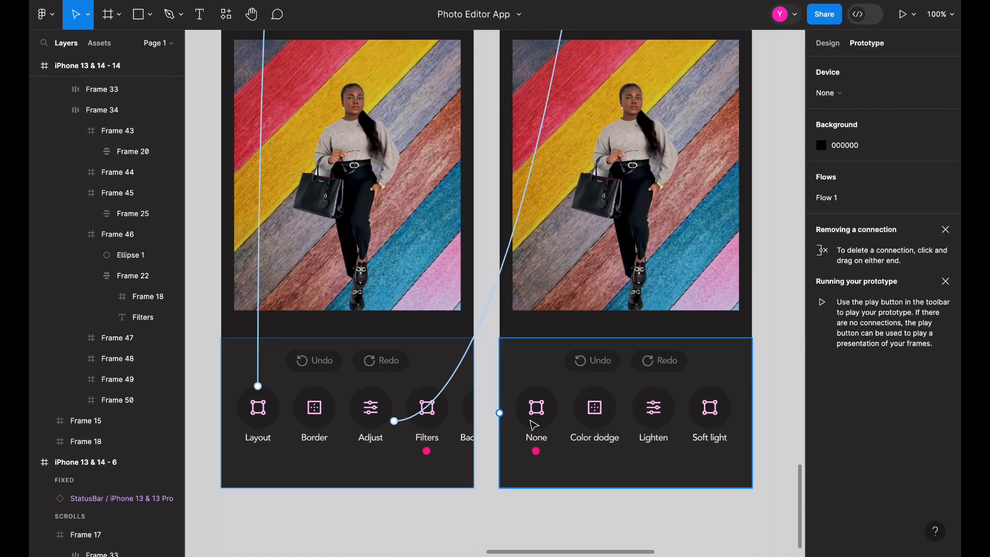
click(433, 432)
drag(450, 421, 595, 390)
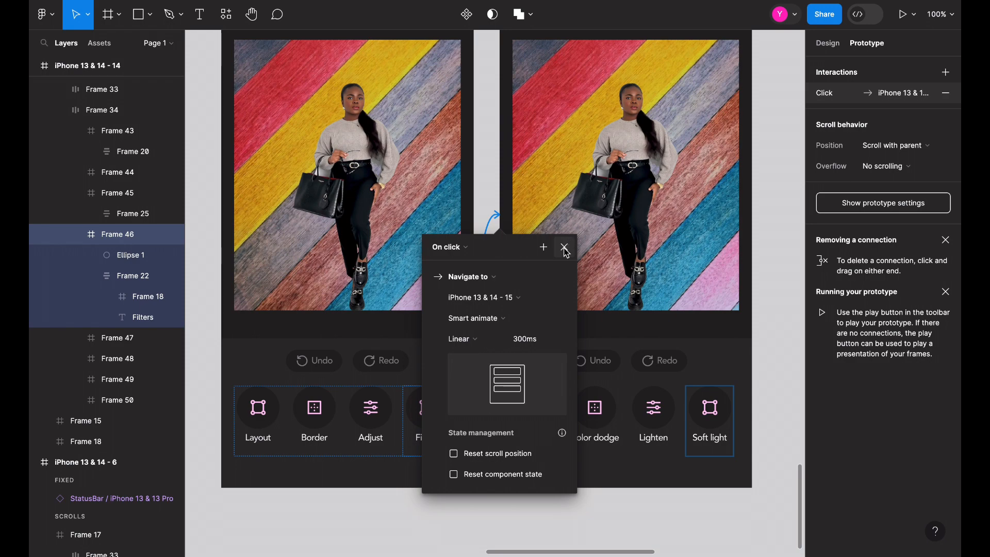
Step: Return to the design settings and duplicate the iPhone 13 & 14 - 15 frame
click(819, 50)
scroll(656, 144, up, 5)
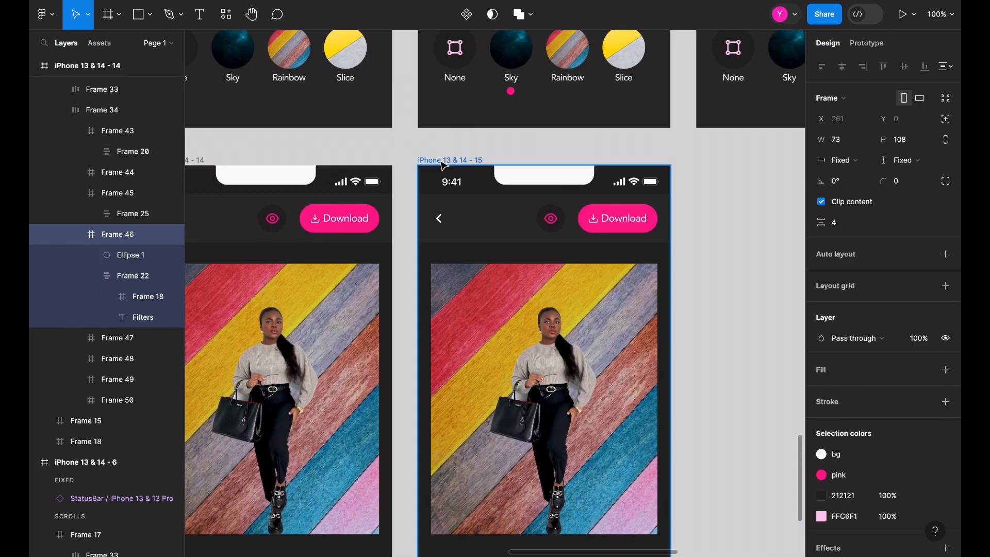
click(441, 164)
key(super+d)
Step: Set the blend mode of the photo's image fill in iPhone 13 & 14 - 16 to Color dodge
scroll(444, 166, down, 4)
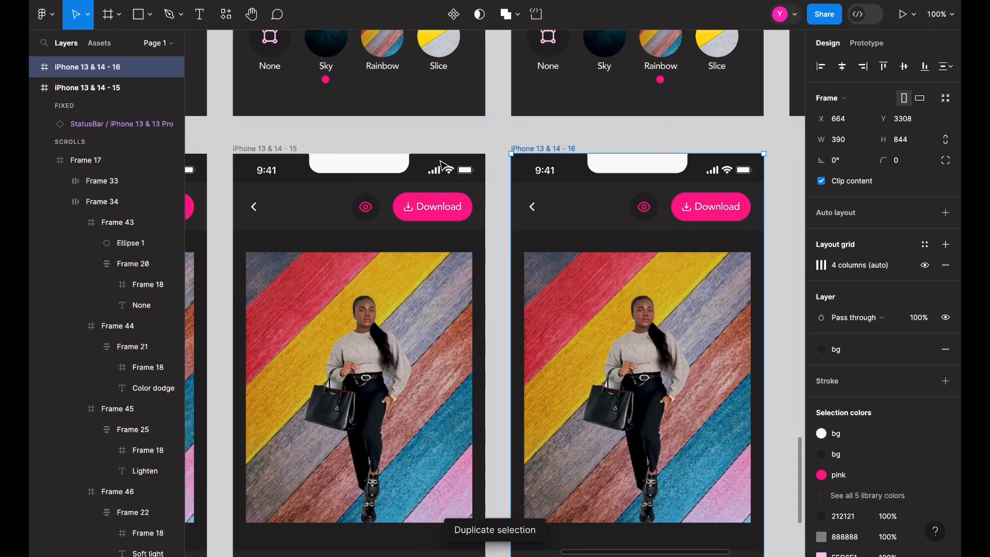
click(552, 223)
click(825, 433)
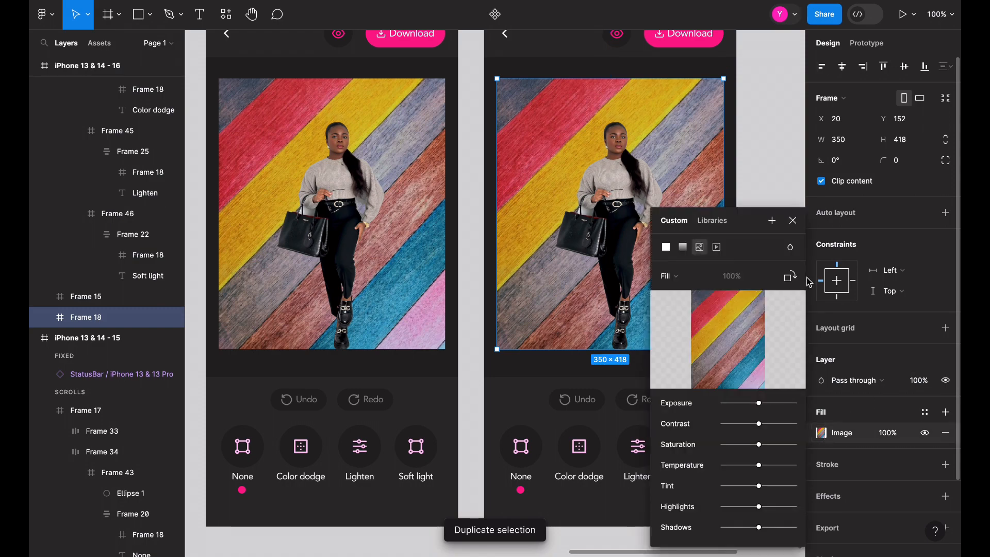
click(792, 274)
click(809, 399)
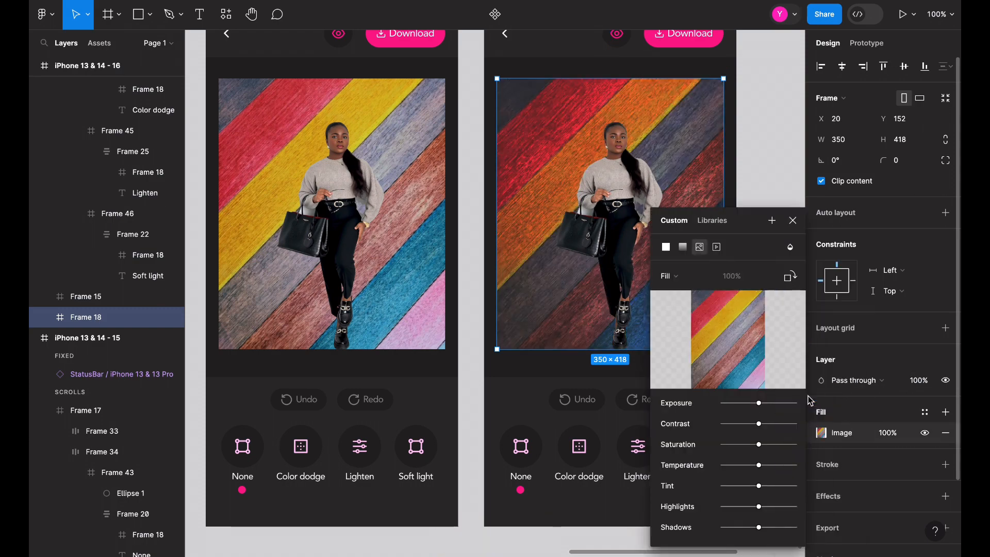
Step: Close the fill settings and duplicate the iPhone 13 & 14 - 16 frame twice
scroll(519, 309, right, 5)
scroll(520, 309, up, 2)
double_click(293, 37)
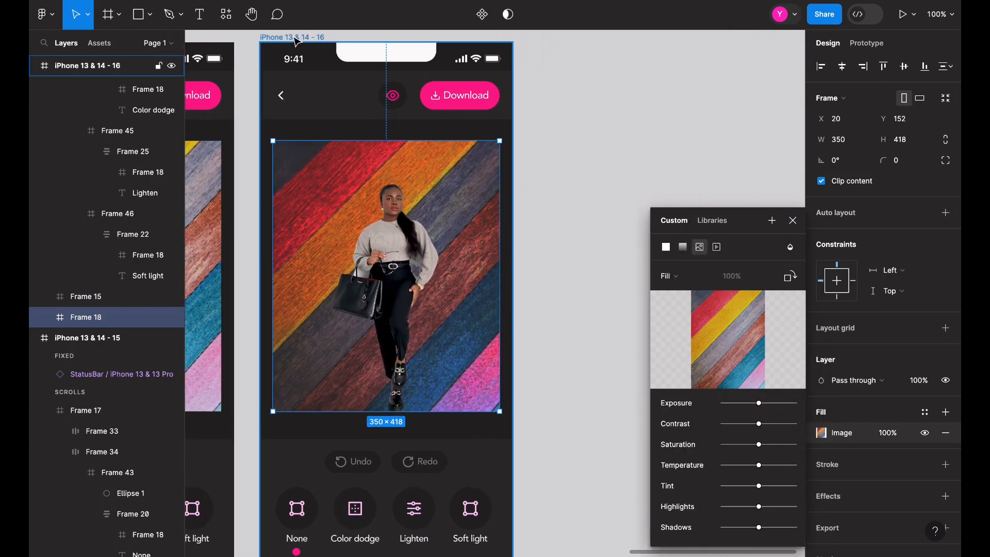
key(Escape)
key(Escape)
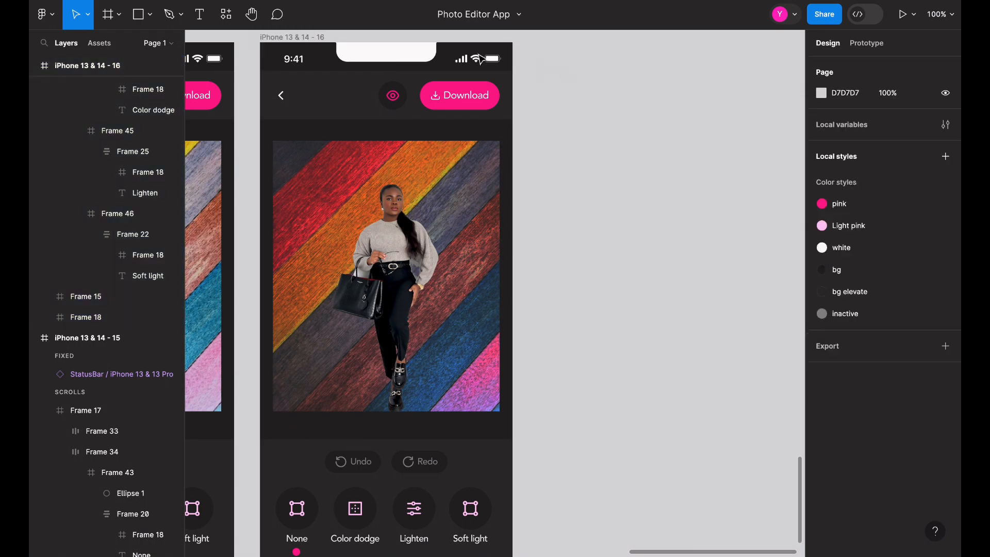
click(309, 37)
key(ctrl+d)
key(ctrl+d)
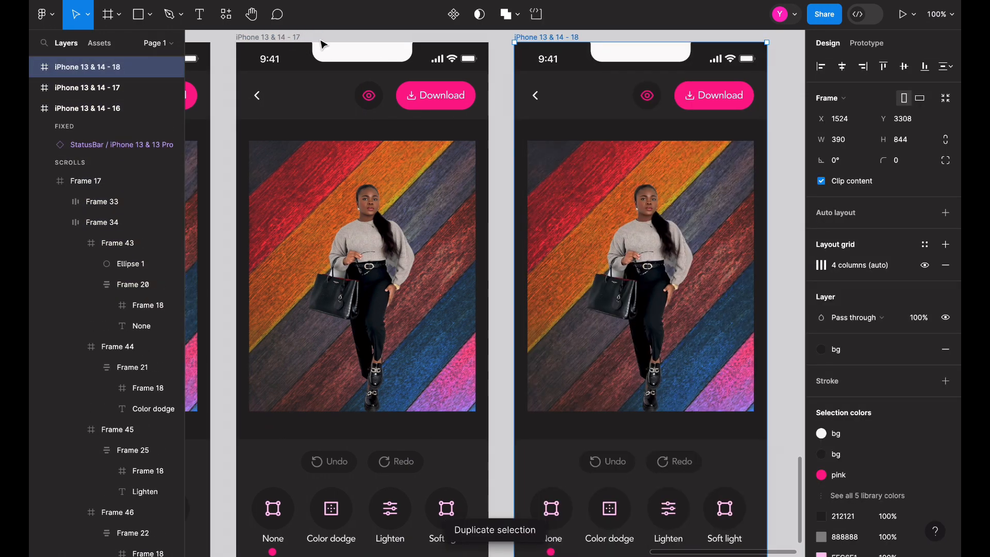
Step: Set the blend mode of the photo's image fill in iPhone 13 & 14 - 17 to Lighten
scroll(328, 152, left, 3)
scroll(328, 152, up, 1)
click(452, 222)
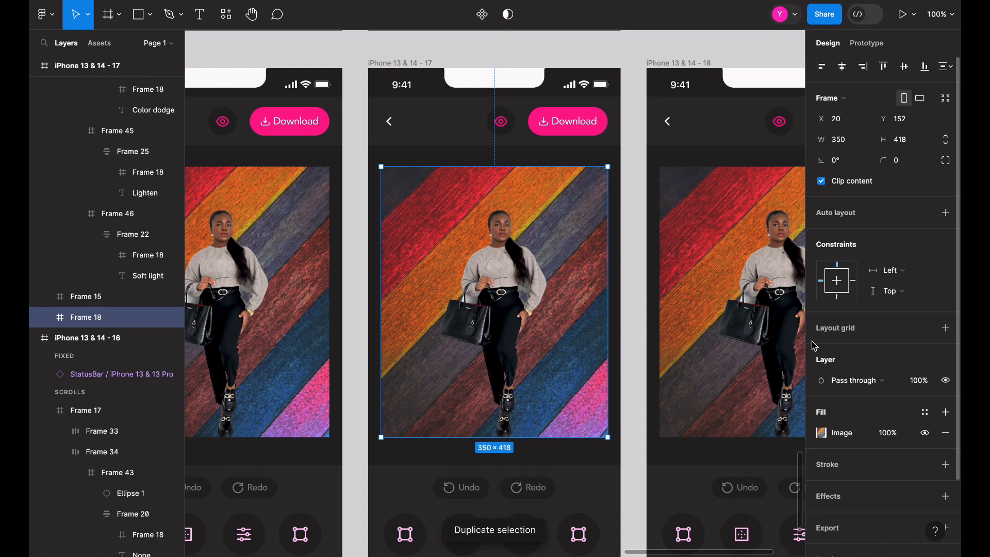
click(824, 431)
click(788, 248)
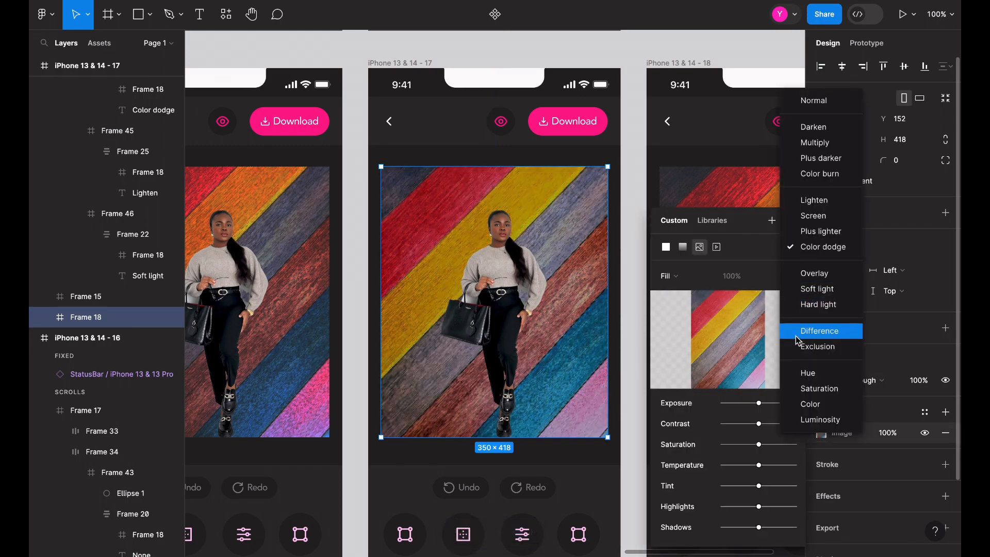
click(798, 196)
Step: Set the blend mode of the photo's image fill in iPhone 13 & 14 - 18 to Soft light
scroll(600, 241, right, 3)
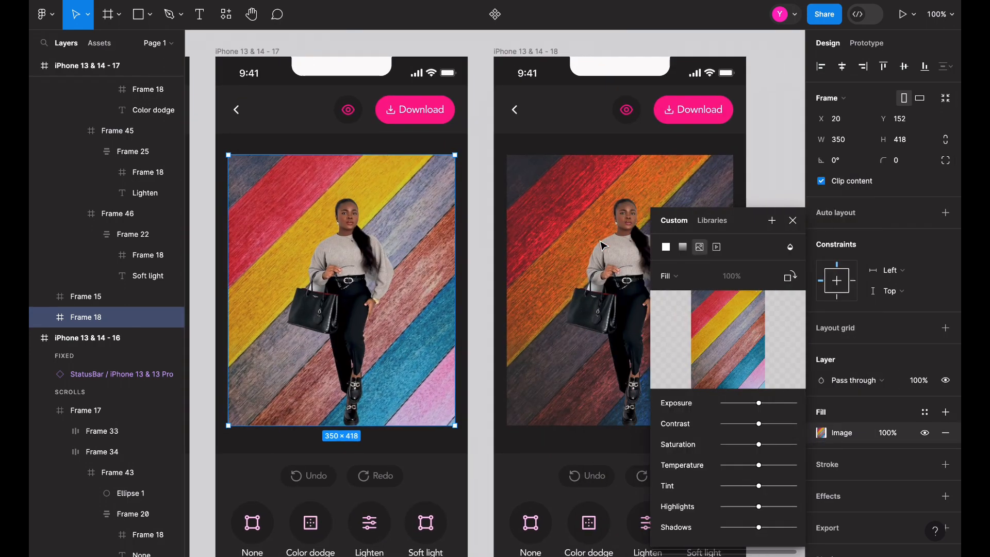
scroll(603, 246, right, 2)
click(499, 248)
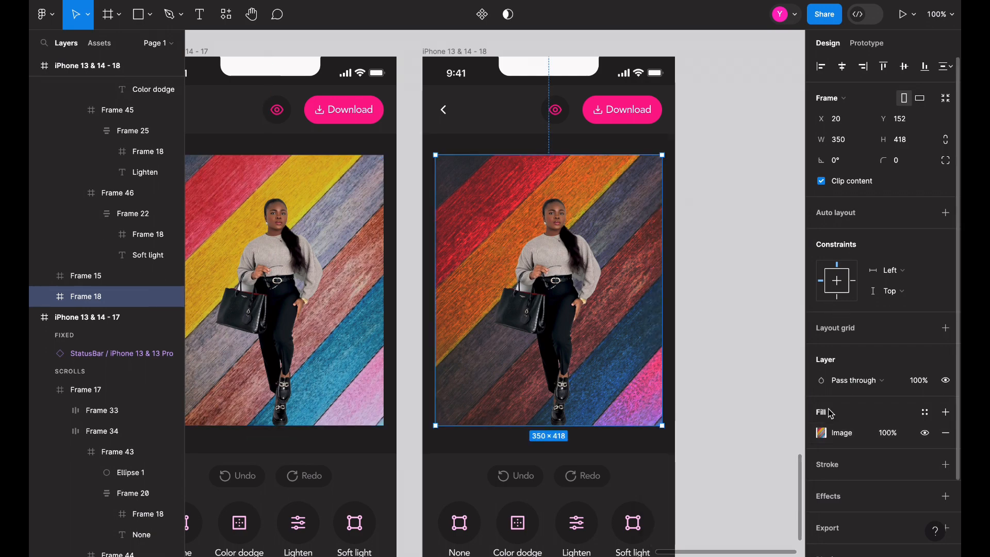
click(820, 432)
click(790, 249)
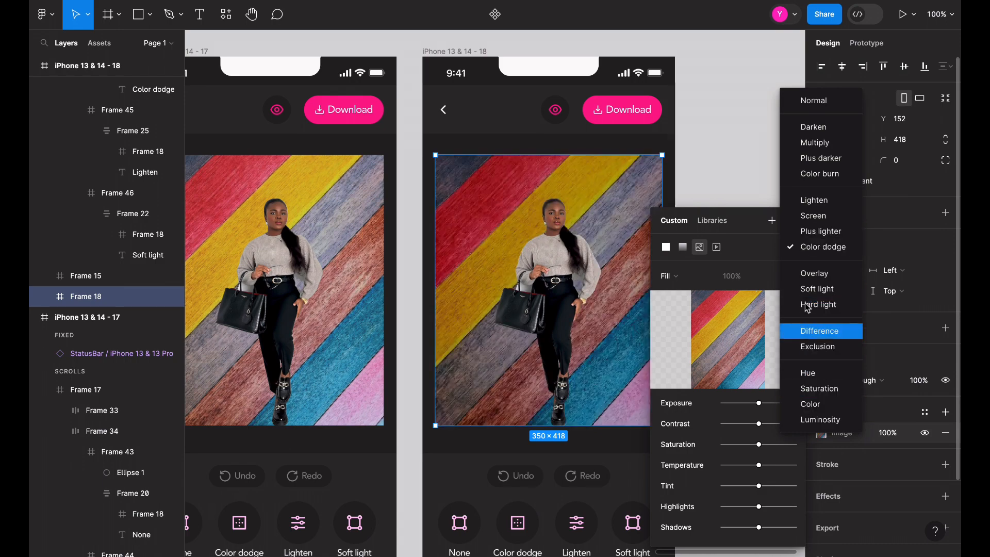
click(817, 289)
click(792, 224)
key(ctrl+minus)
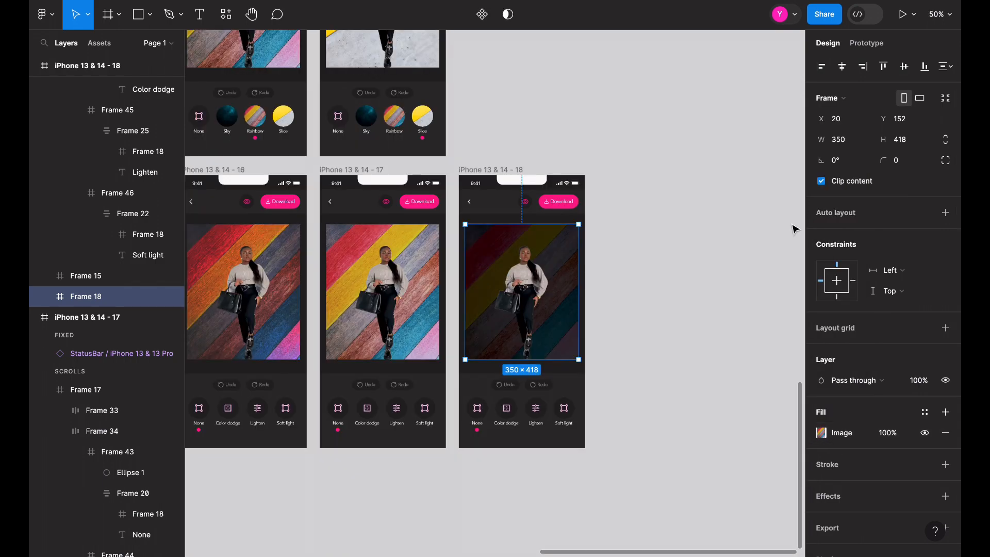
Step: Replace the pink dot under None in iPhone 13 & 14 - 16 with a copied dot under Color dodge
scroll(795, 229, down, 2)
key(ctrl+plus)
scroll(618, 248, right, 3)
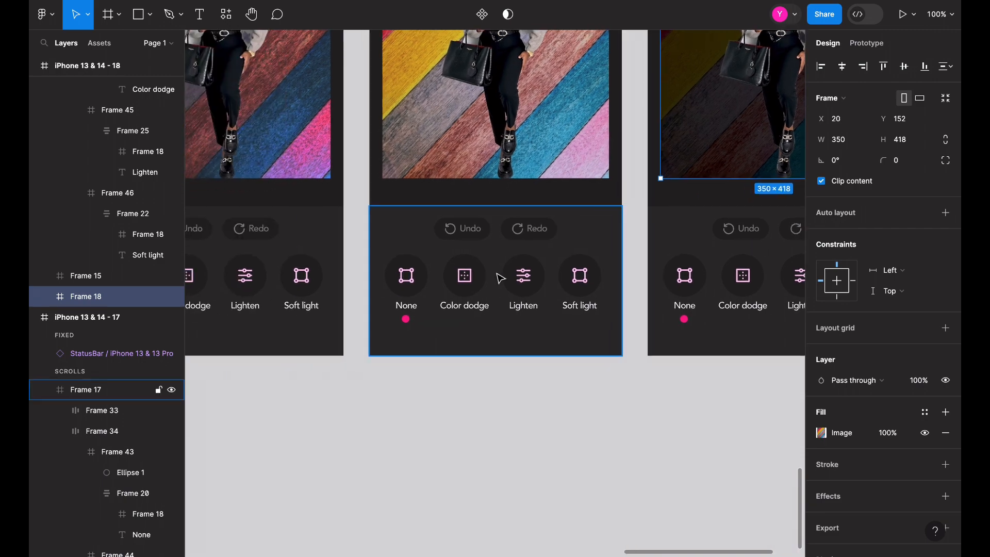
ctrl+click(406, 319)
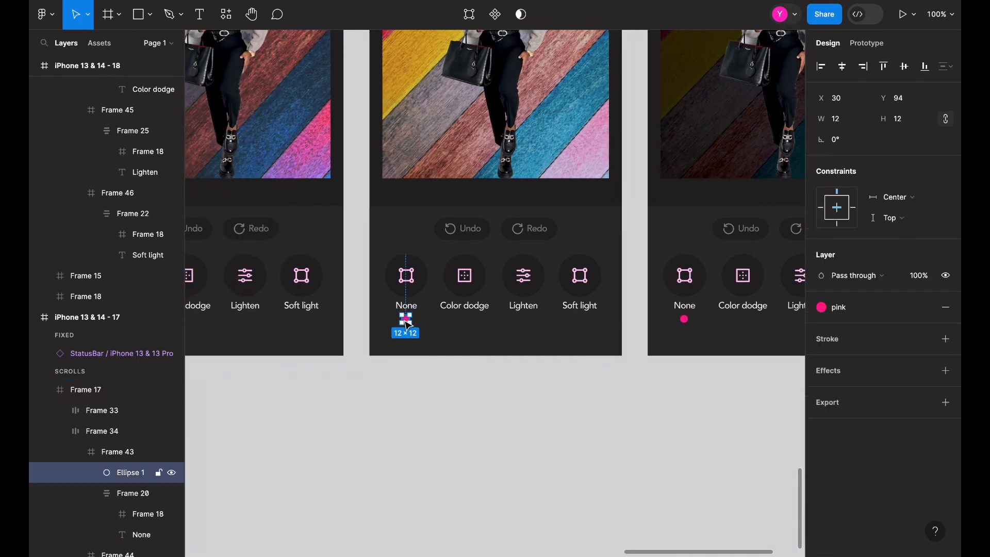
key(ctrl+minus)
scroll(406, 323, left, 4)
scroll(405, 323, right, 1)
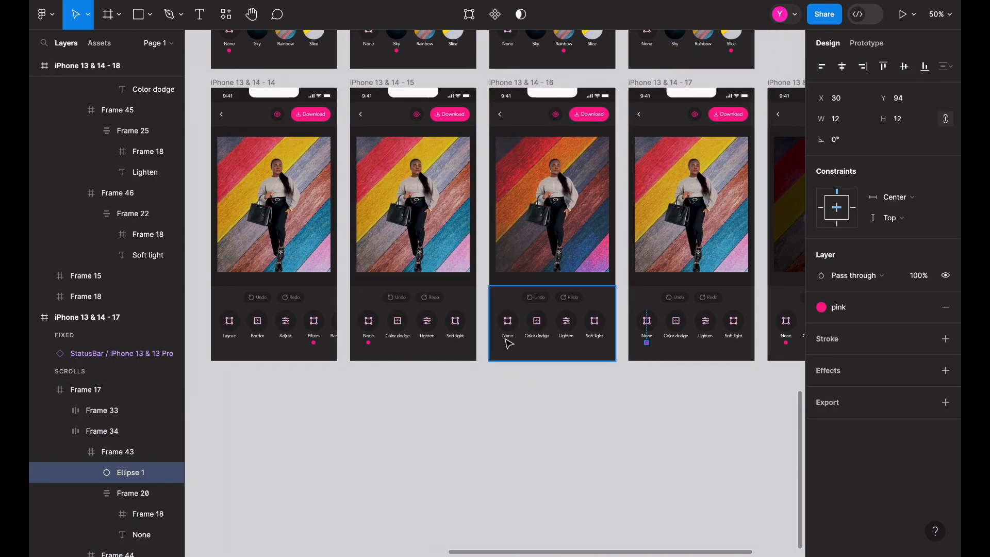
double_click(542, 336)
double_click(507, 342)
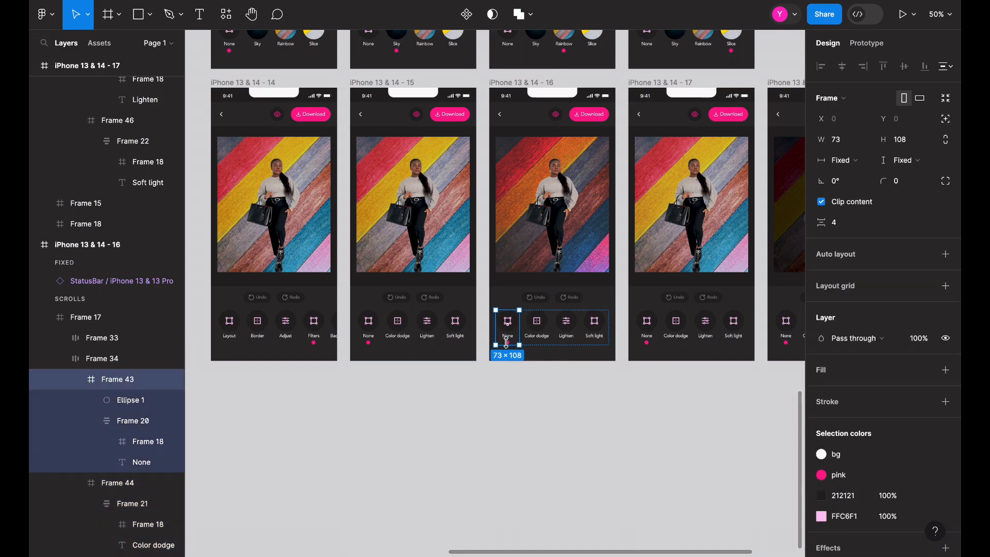
key(Delete)
key(ctrl+plus)
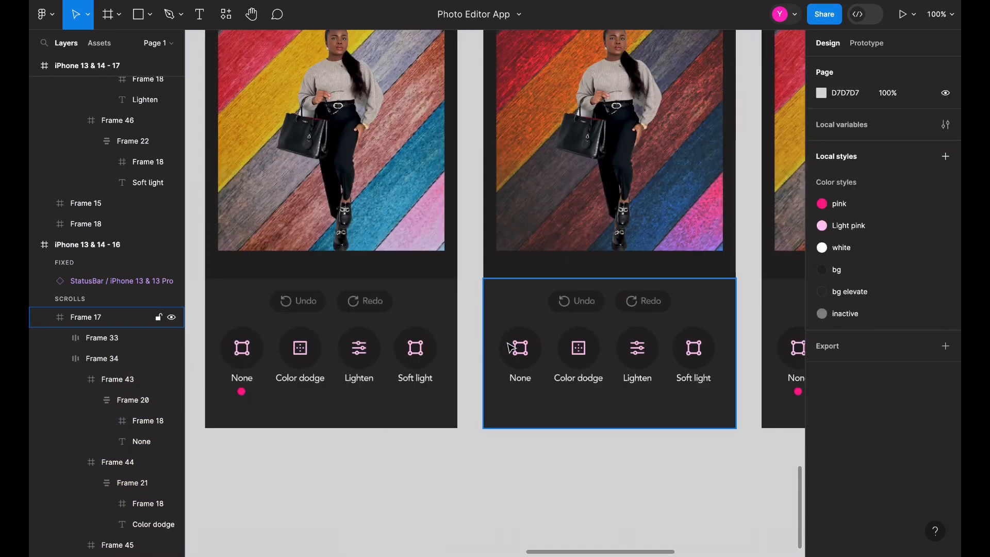
double_click(593, 367)
key(ctrl+v)
Step: Delete the pink dot under None in iPhone 13 & 14 - 17 and paste one under Lighten
scroll(598, 361, right, 4)
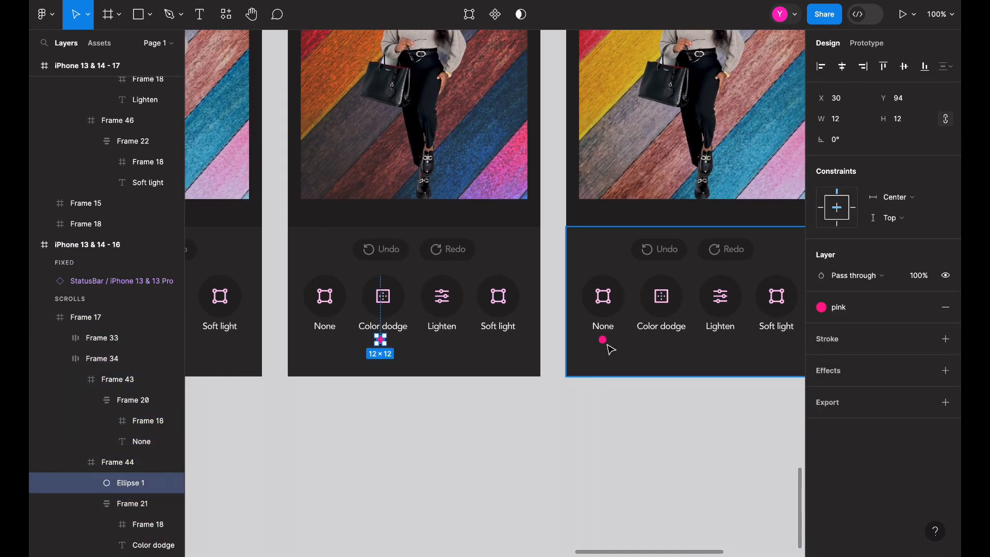
double_click(602, 339)
key(Delete)
scroll(614, 340, right, 3)
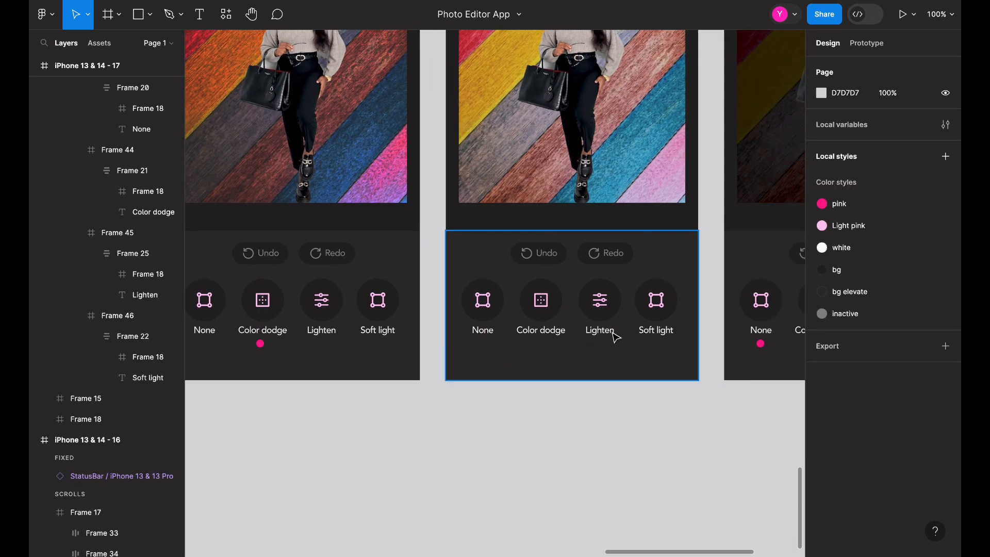
double_click(615, 340)
double_click(615, 343)
key(ctrl+v)
Step: Delete the pink dot under None in iPhone 13 & 14 - 18 and paste one under Soft light
scroll(618, 338, right, 5)
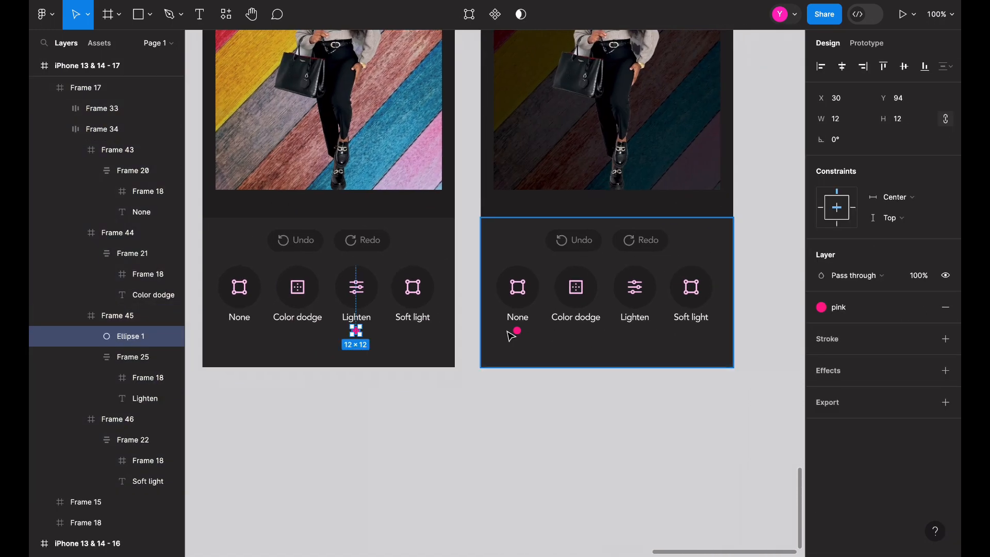
click(517, 332)
key(Delete)
click(691, 320)
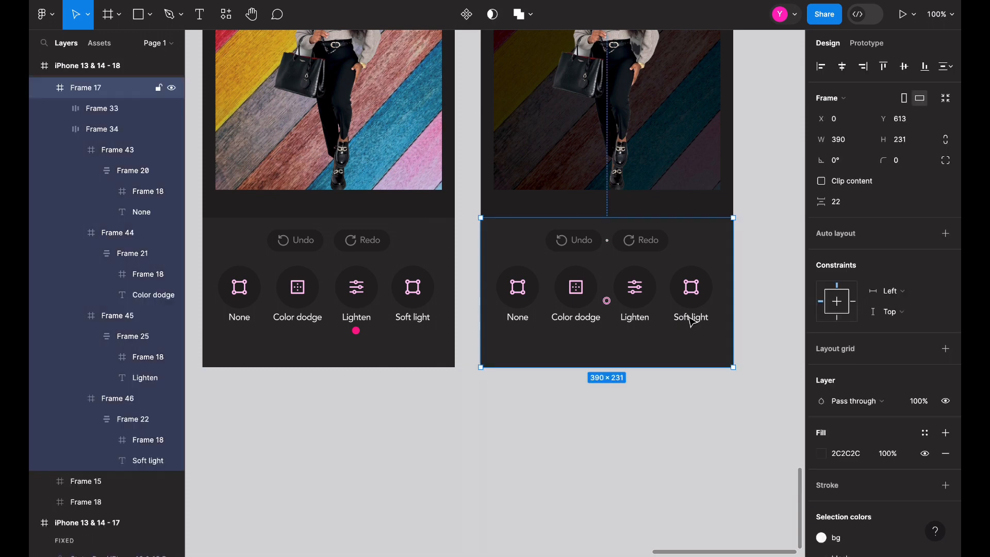
double_click(691, 319)
key(ctrl+v)
click(775, 381)
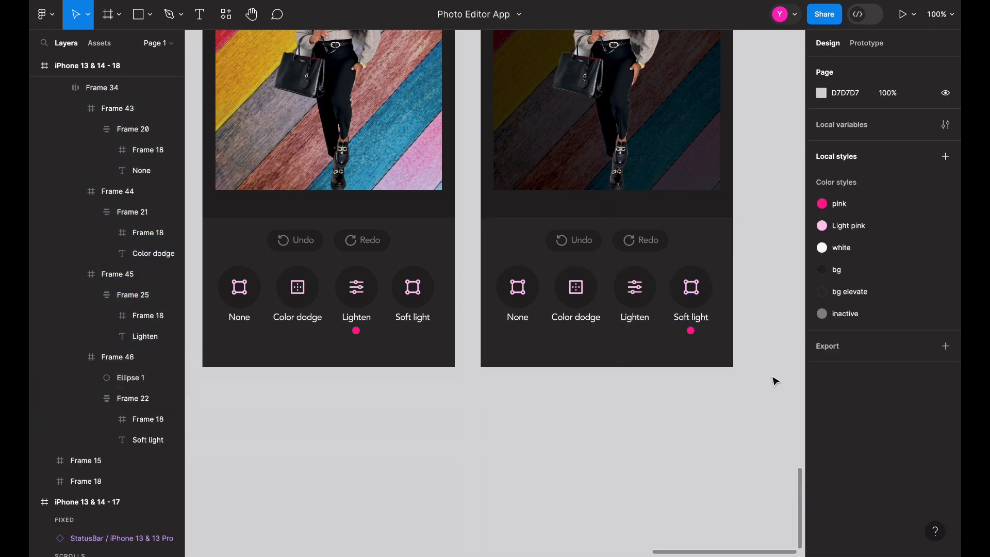
Step: Create prototype links in iPhone 13 & 14 - 15 from Color dodge to iPhone 13 & 14 - 16 and from None to iPhone 13 & 14 - 14
key(ctrl+minus)
scroll(775, 381, left, 5)
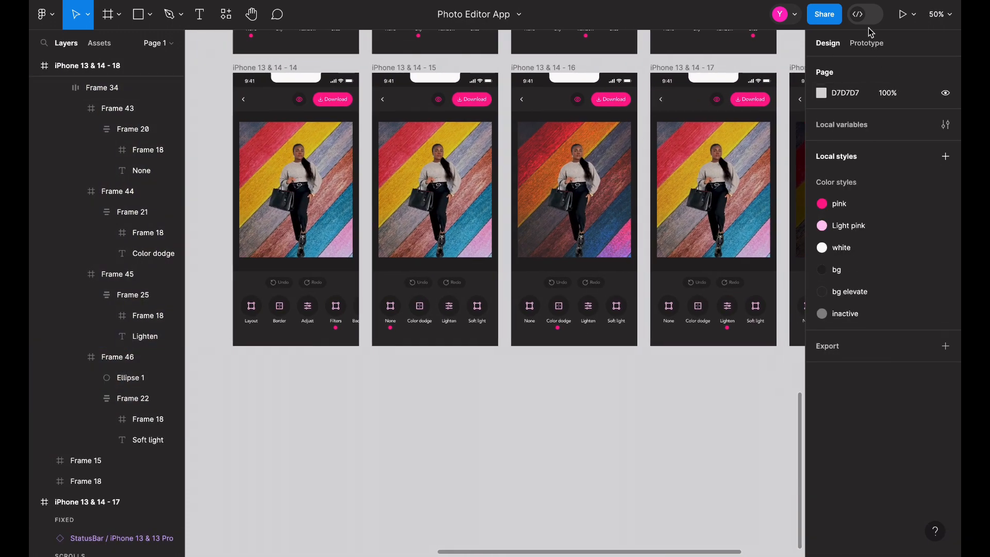
click(866, 43)
key(ctrl+plus)
scroll(488, 290, left, 3)
scroll(488, 291, down, 1)
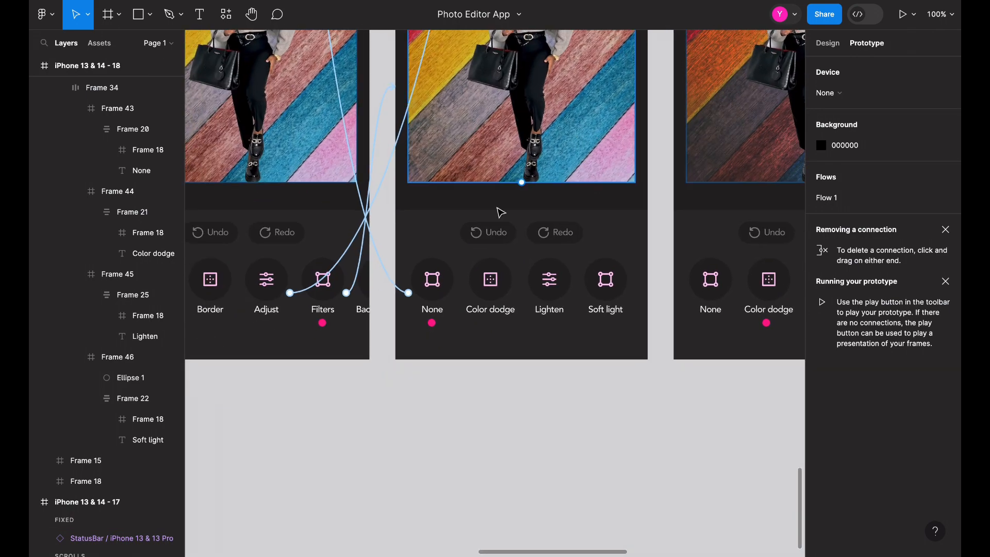
click(490, 290)
click(490, 290)
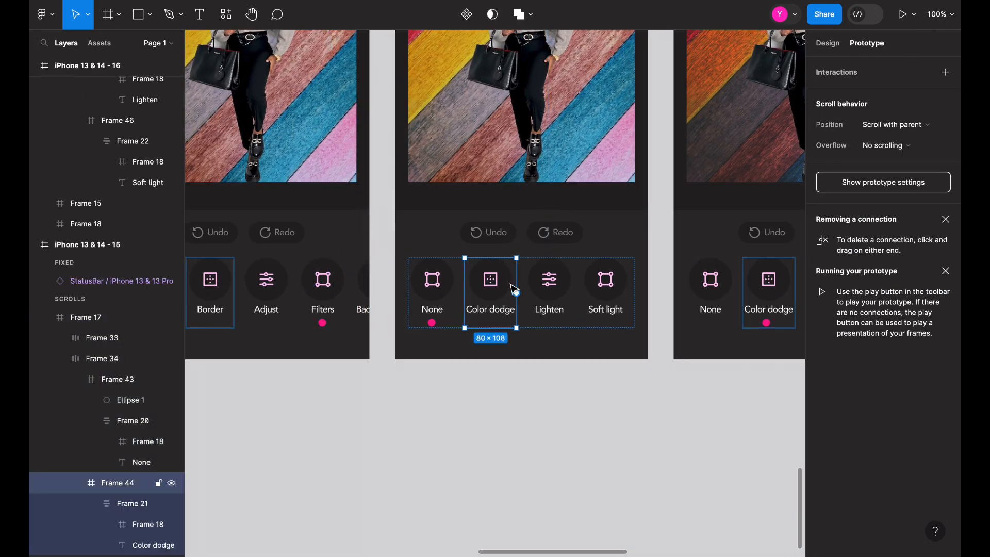
drag(516, 293, 746, 265)
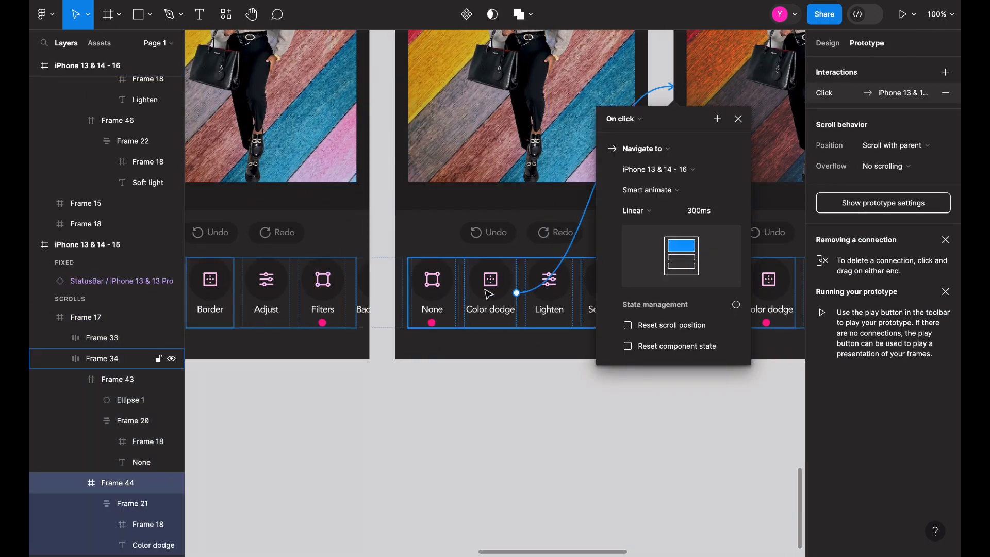
click(442, 304)
drag(394, 285, 321, 280)
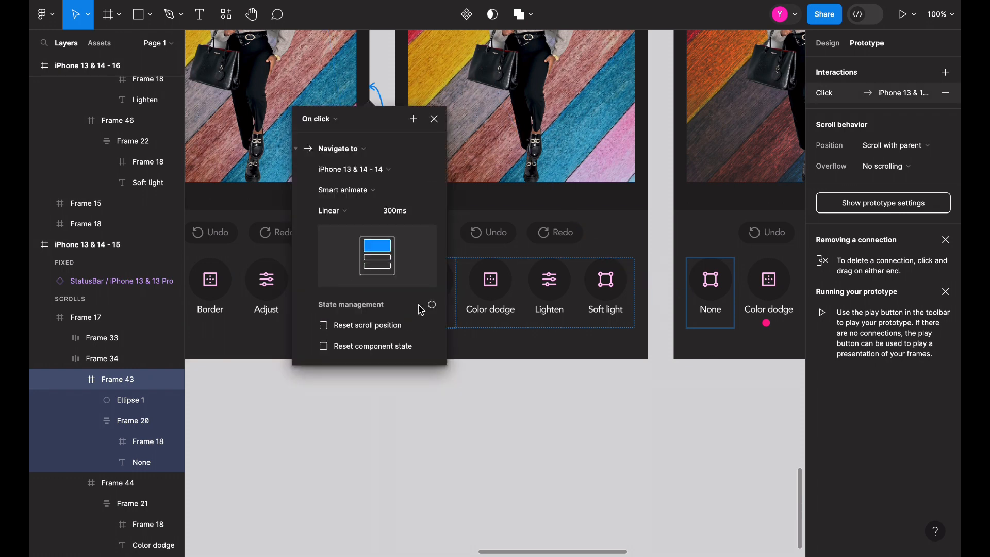
Step: Link Lighten in iPhone 13 & 14 - 15 to iPhone 13 & 14 - 17, and its Soft light to iPhone 13 & 14 - 18
click(568, 302)
drag(572, 293, 708, 237)
scroll(707, 240, right, 7)
scroll(258, 272, right, 1)
click(258, 272)
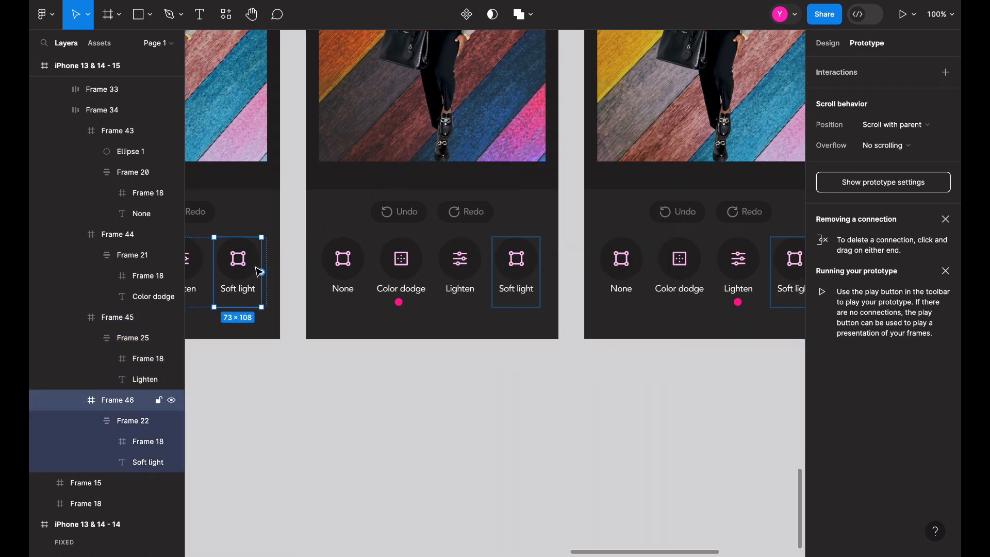
scroll(481, 277, right, 3)
drag(262, 273, 479, 273)
Step: Link Lighten in iPhone 13 & 14 - 18 to iPhone 13 & 14 - 17, and its Color dodge to iPhone 13 & 14 - 16
click(628, 291)
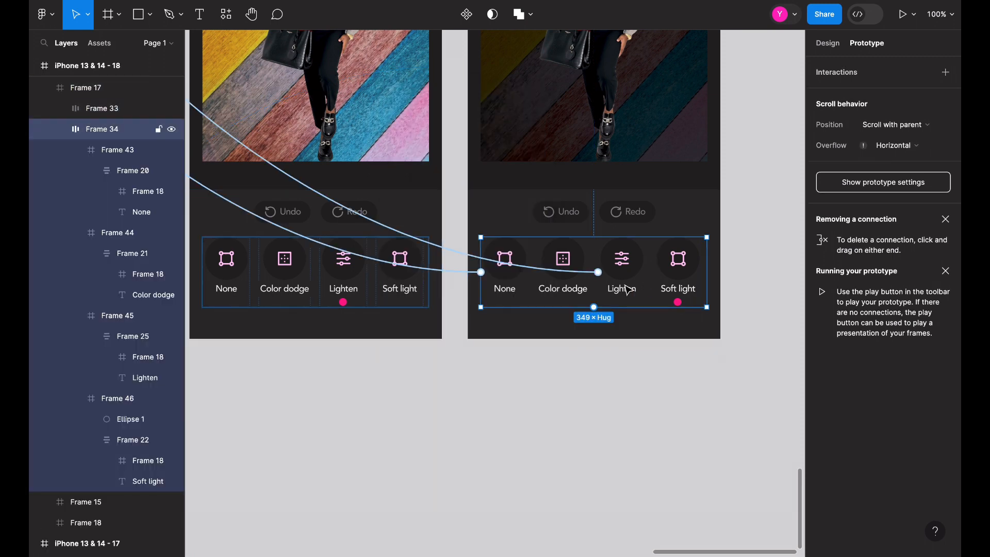
click(628, 290)
drag(463, 253, 403, 260)
click(582, 290)
scroll(583, 291, left, 3)
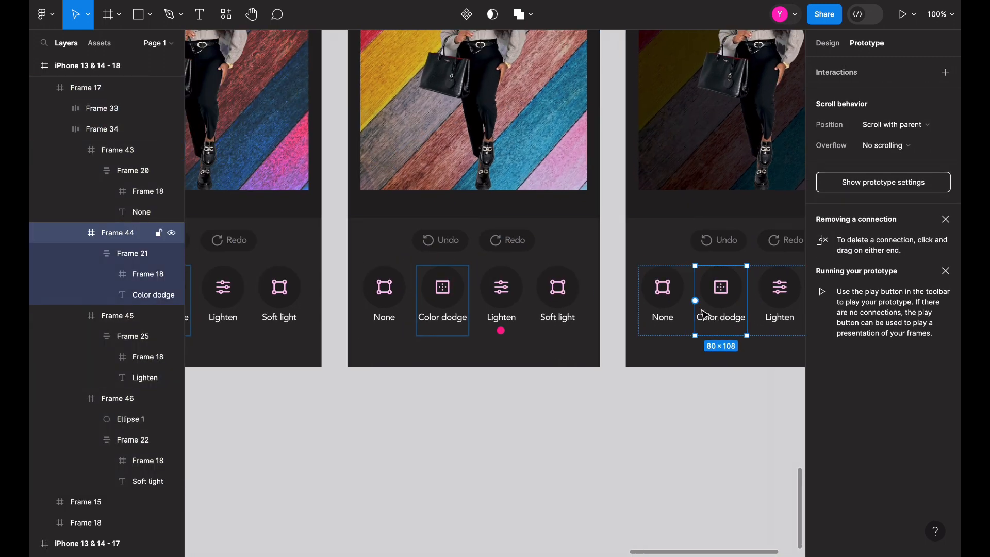
mouse_move(694, 301)
mouse_down()
mouse_move(412, 258)
mouse_move(273, 251)
mouse_up()
Step: Link Lighten in iPhone 13 & 14 - 16 to iPhone 13 & 14 - 17, and its Soft light to iPhone 13 & 14 - 18
scroll(273, 251, left, 5)
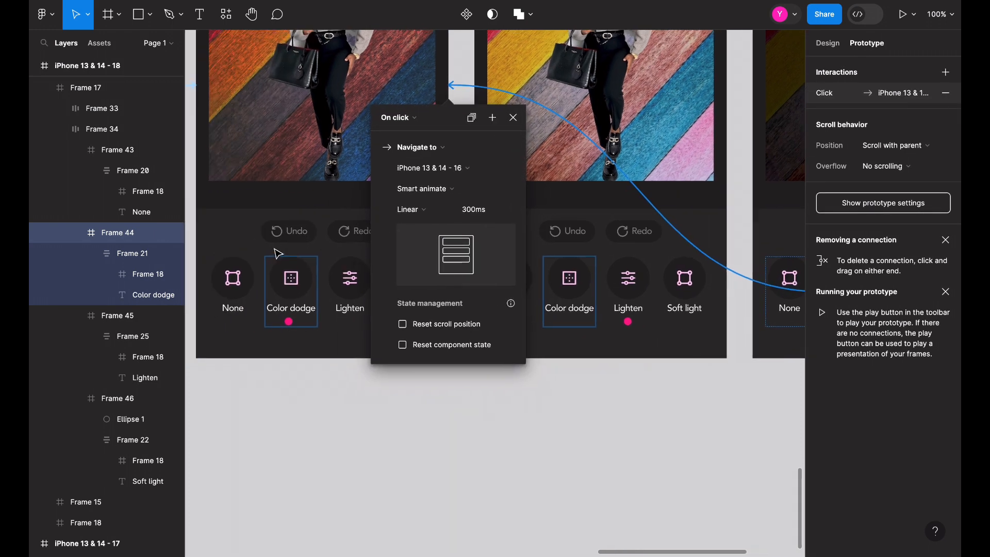
click(427, 308)
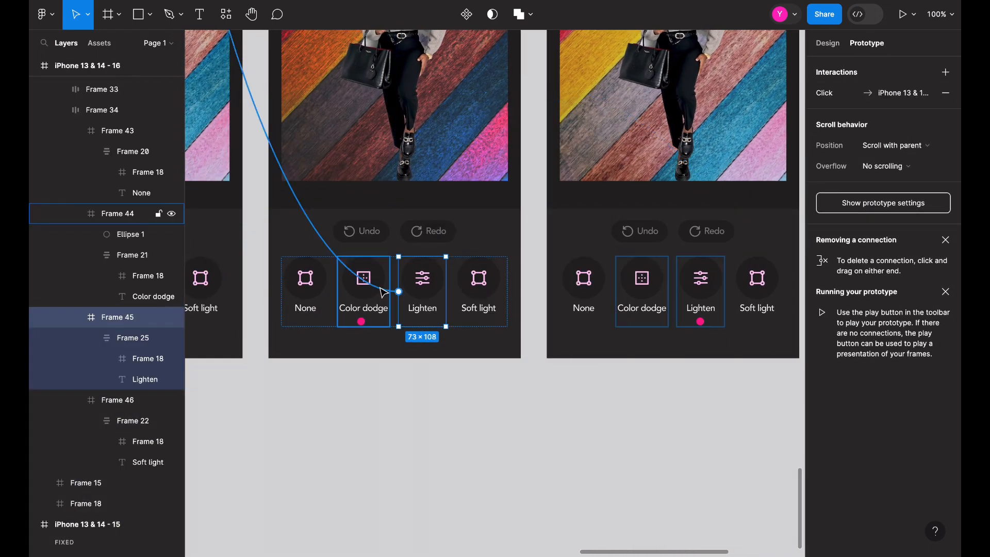
drag(446, 292, 593, 247)
click(460, 310)
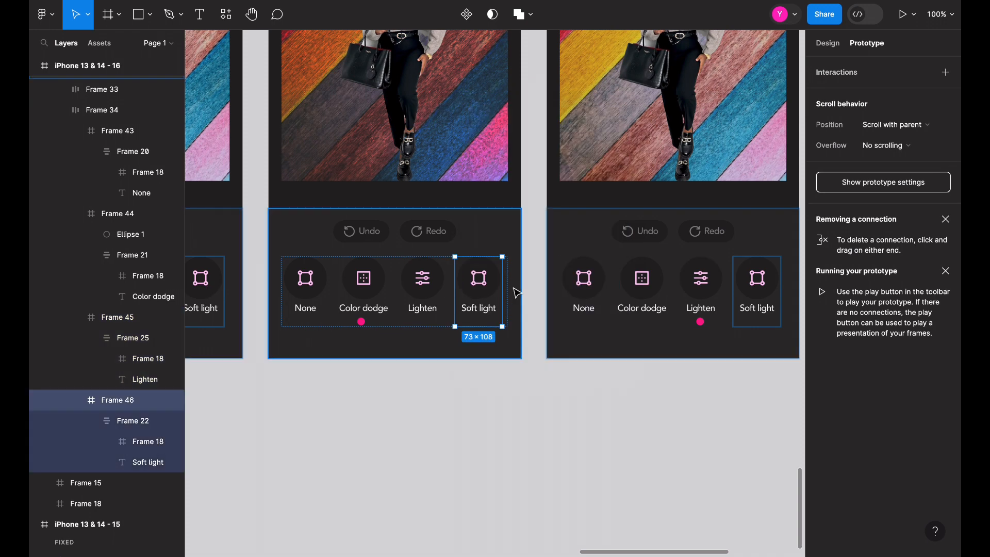
drag(502, 291, 778, 254)
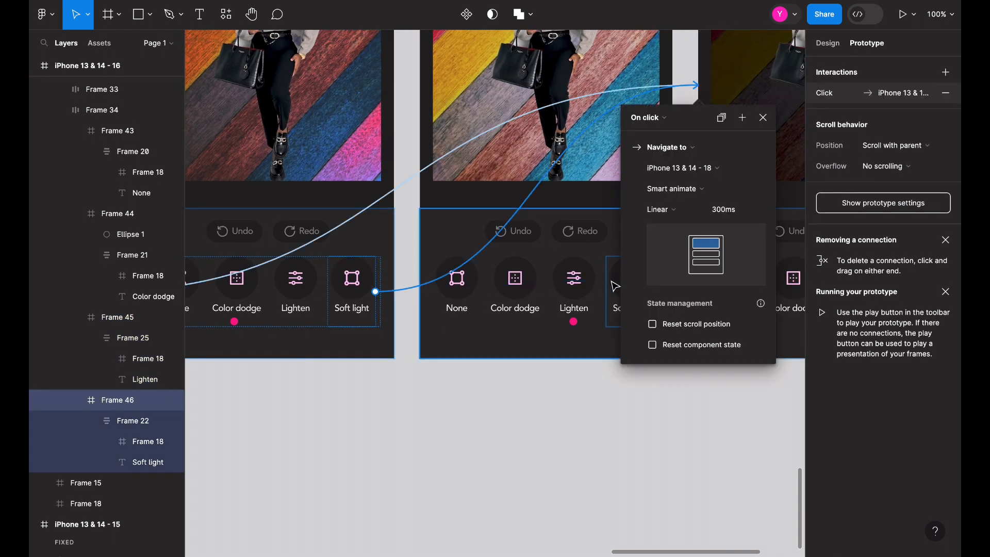
Step: Remove the leftover connection from Lighten in iPhone 13 & 14 - 17 and link its Color dodge to iPhone 13 & 14 - 16
click(512, 300)
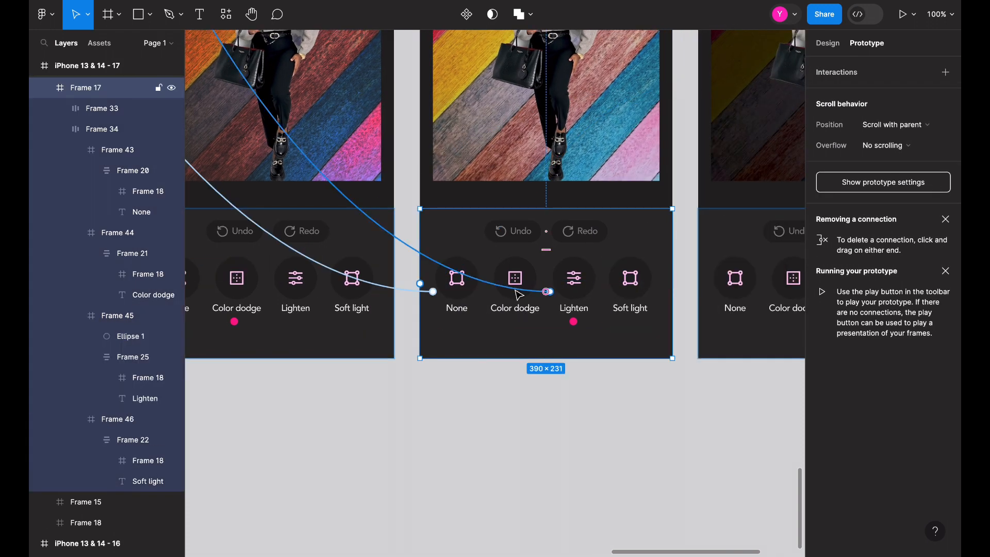
drag(546, 291, 548, 458)
click(495, 304)
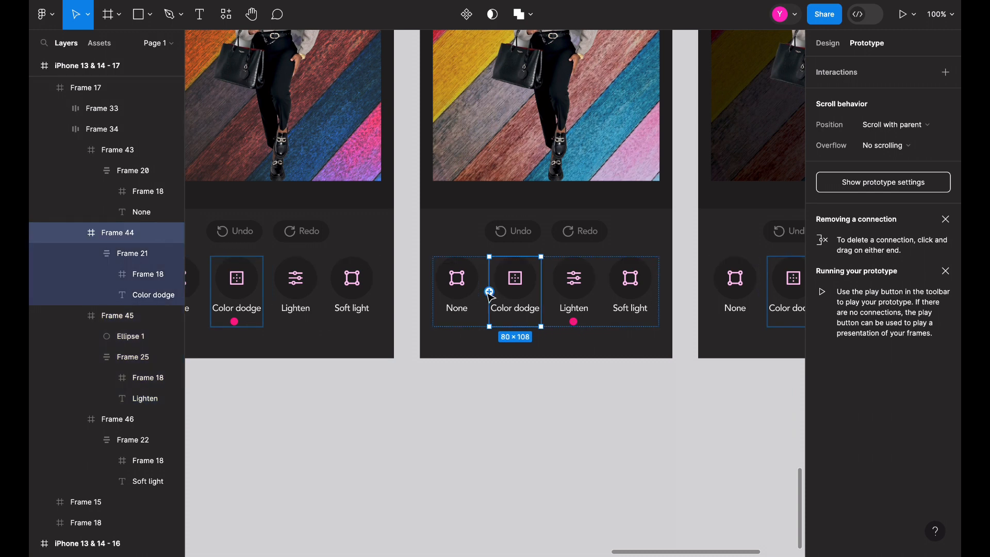
click(489, 291)
Step: Link Soft light in iPhone 13 & 14 - 17 to iPhone 13 & 14 - 18, and its None to iPhone 13 & 14 - 15
click(644, 295)
drag(654, 292, 749, 243)
click(473, 304)
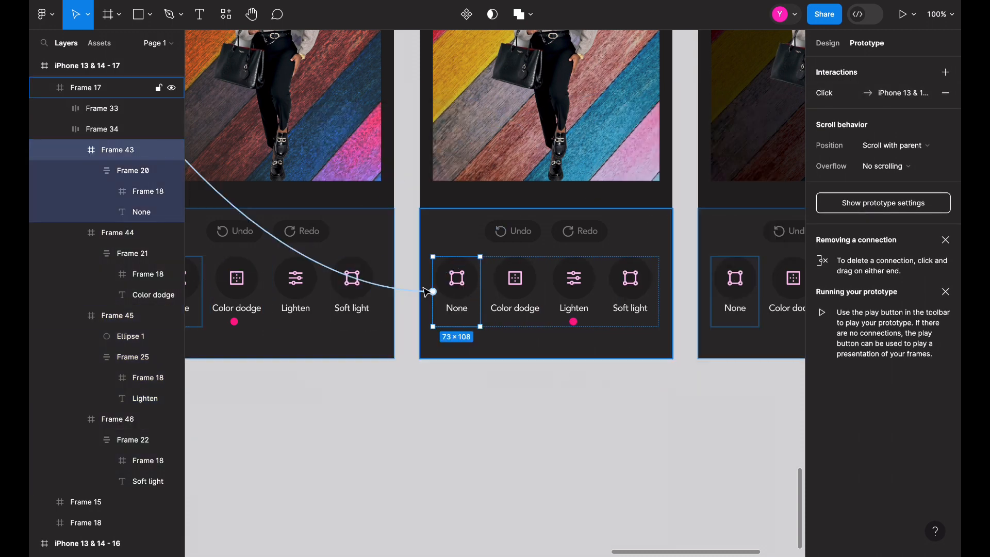
scroll(427, 292, left, 9)
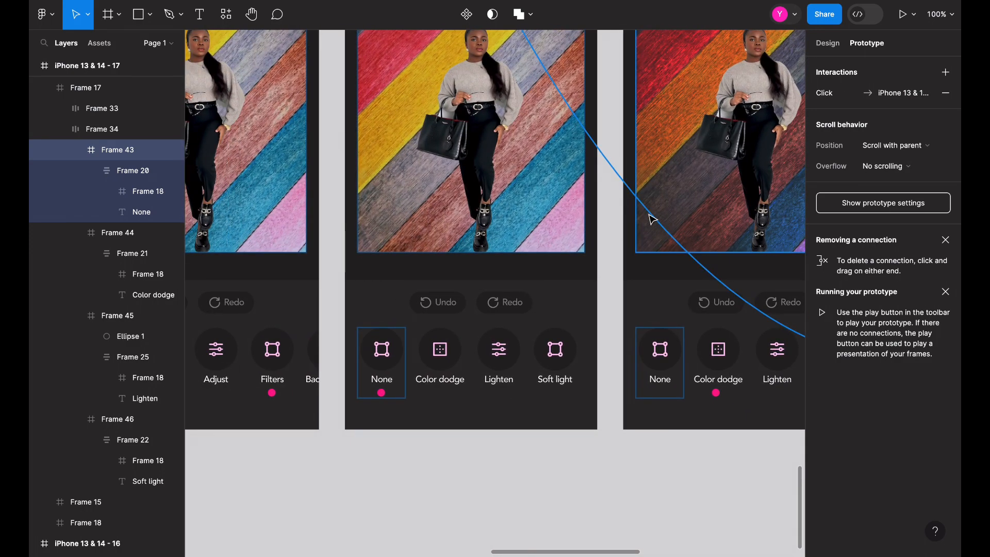
drag(648, 215, 521, 287)
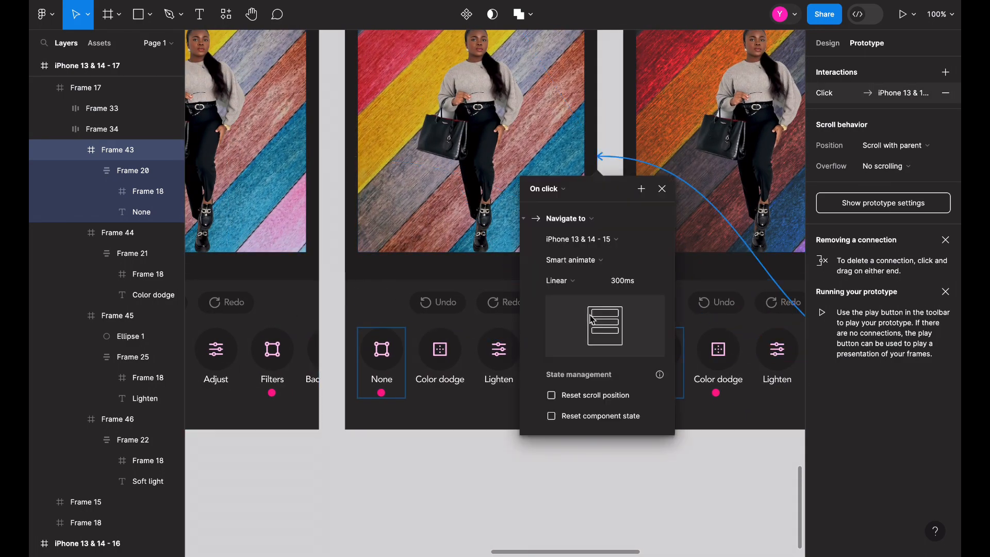
Step: Redirect the None connections in iPhone 13 & 14 - 16 and iPhone 13 & 14 - 18 to iPhone 13 & 14 - 15
click(693, 386)
drag(602, 362, 508, 352)
scroll(754, 357, right, 9)
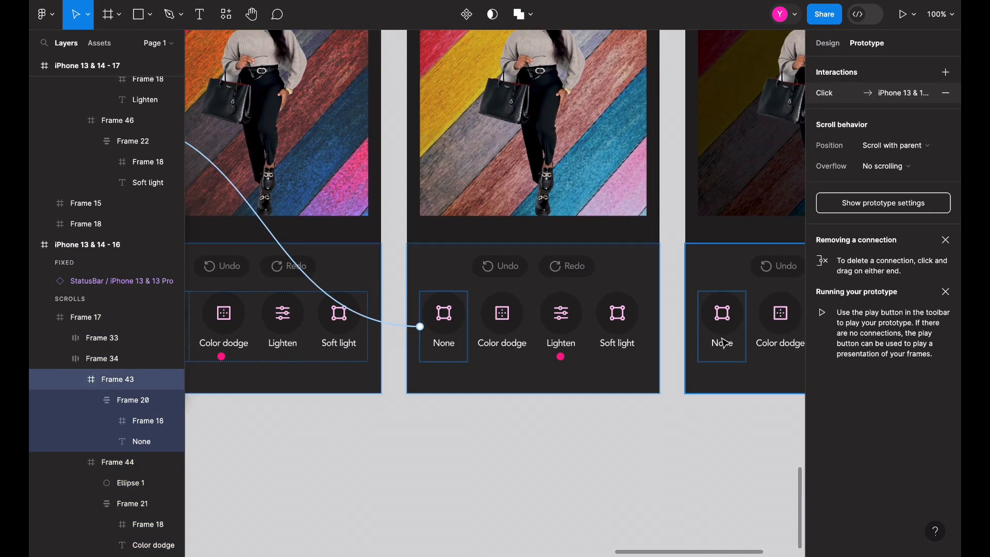
click(723, 343)
click(723, 344)
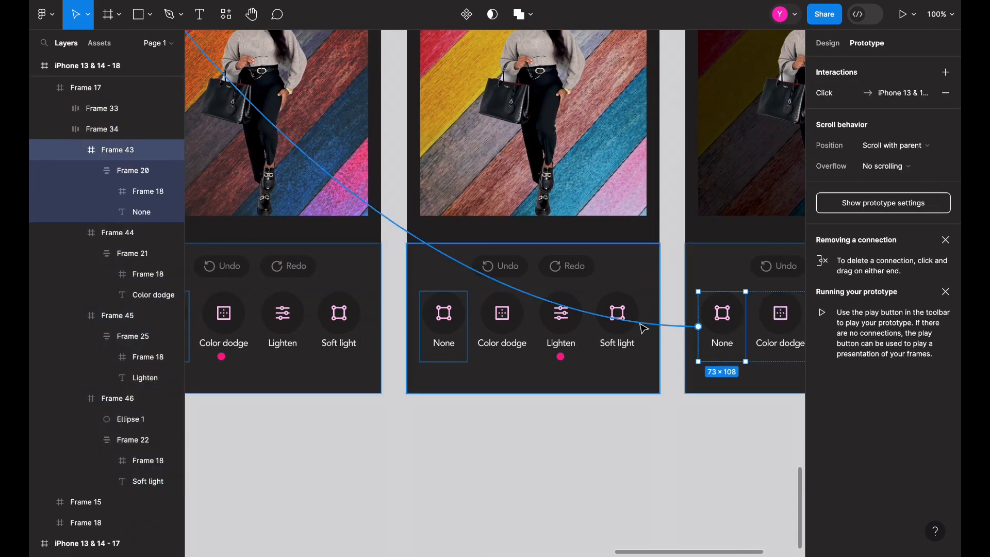
scroll(650, 247, right, 4)
drag(658, 161, 463, 263)
Step: Check where the Color dodge and Lighten options in iPhone 13 & 14 - 18 are connected
scroll(645, 279, right, 9)
scroll(647, 281, right, 6)
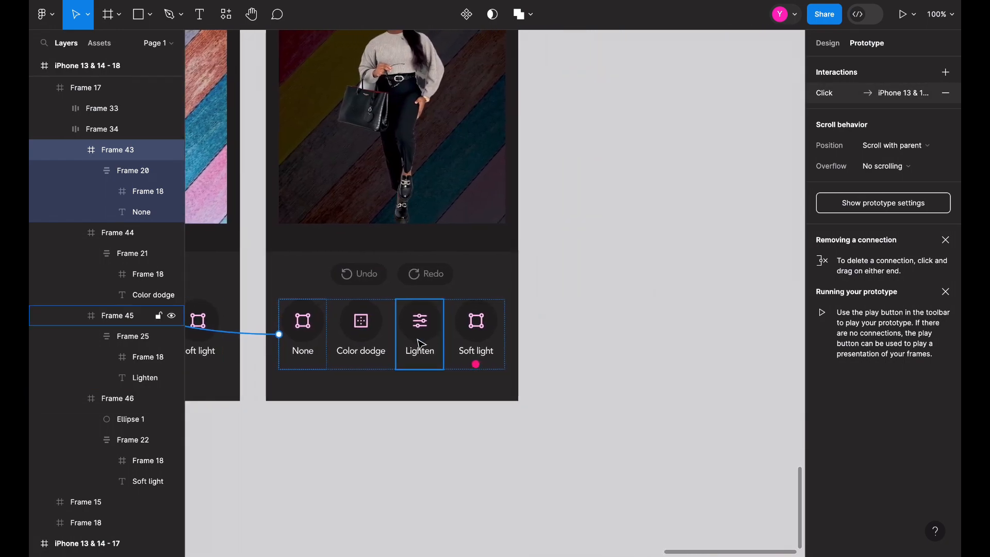
click(376, 346)
scroll(377, 350, left, 3)
scroll(378, 352, left, 4)
scroll(464, 340, right, 3)
scroll(464, 340, down, 1)
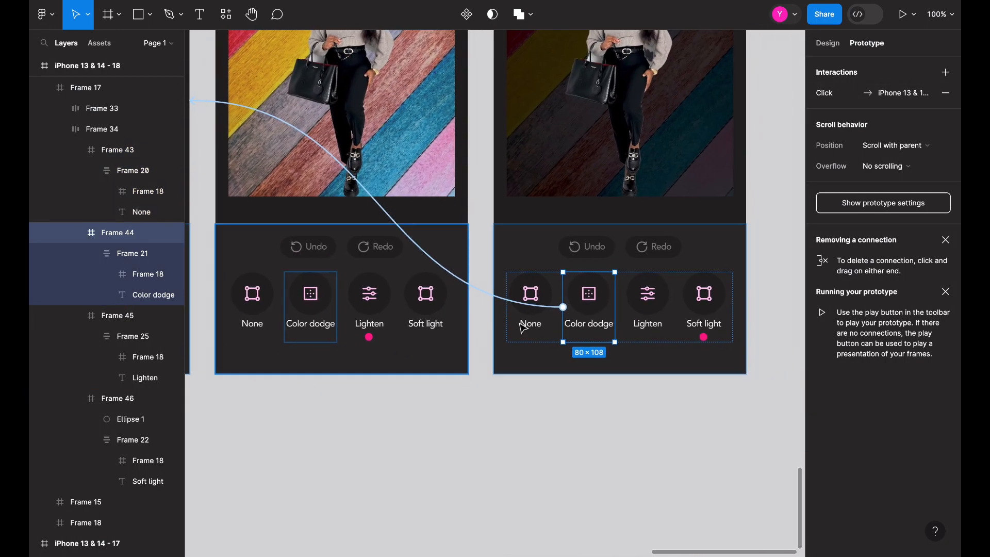
click(645, 324)
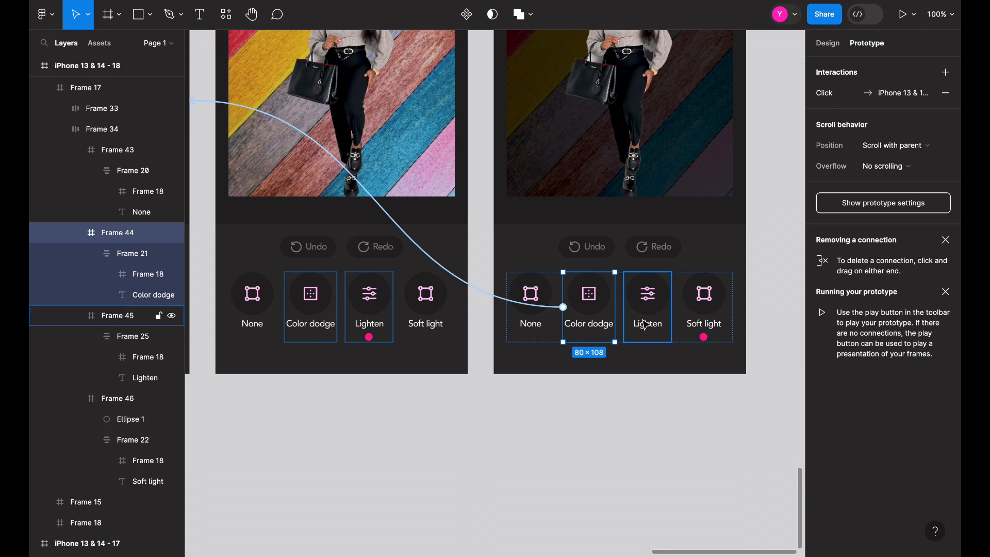
Step: Present the prototype, open Filters, and test switching between None, Color dodge, Lighten and Soft light in both directions
click(835, 46)
key(super+alt+Return)
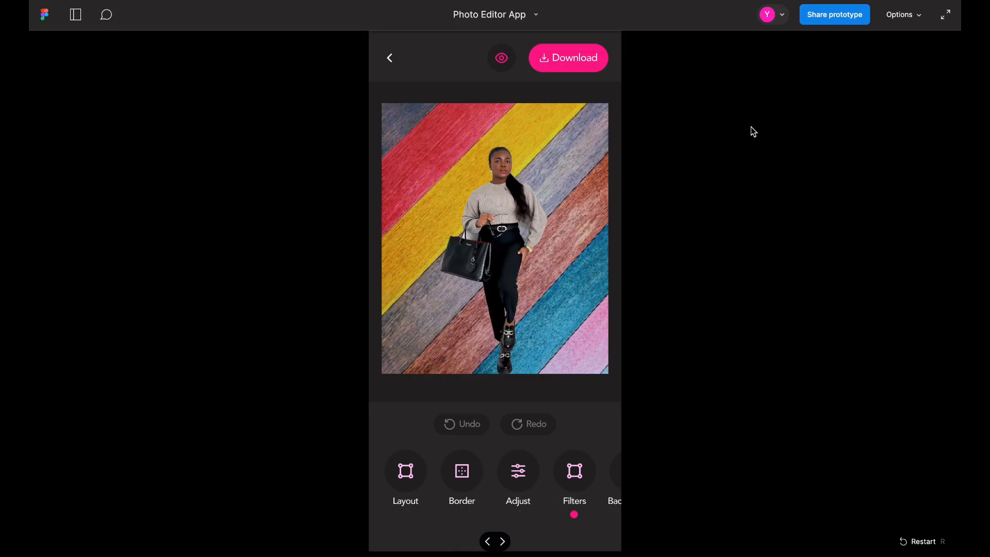
click(574, 470)
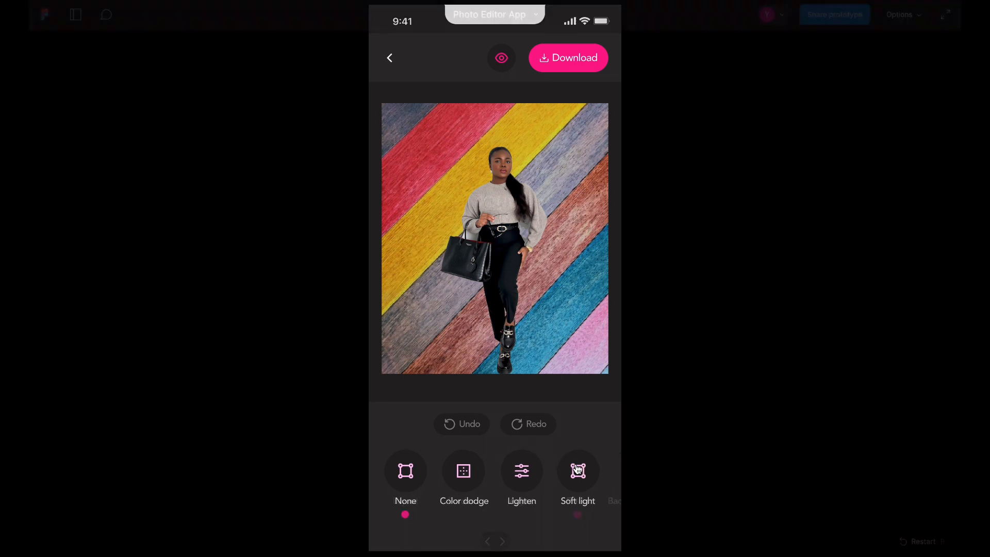
click(459, 472)
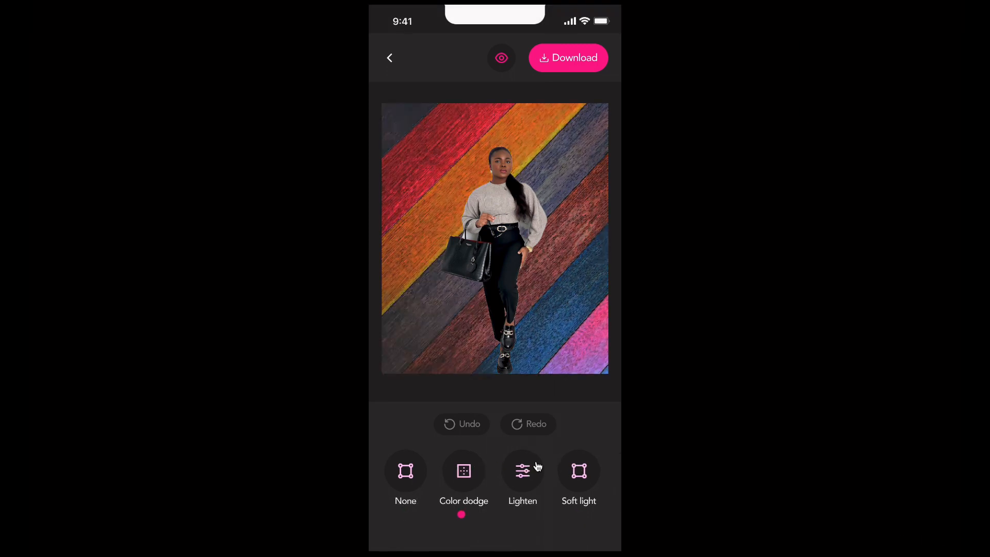
click(525, 470)
click(581, 470)
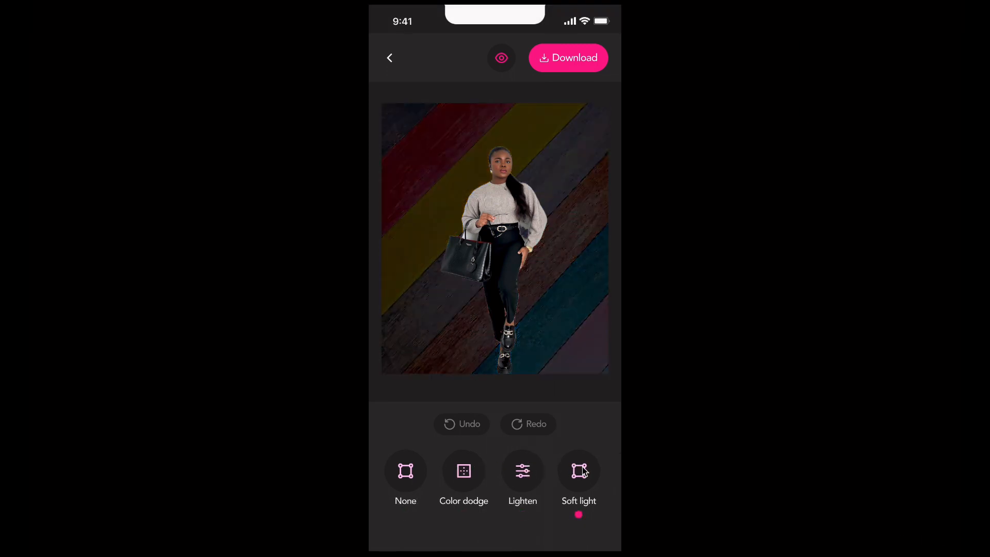
click(520, 473)
click(468, 469)
click(405, 470)
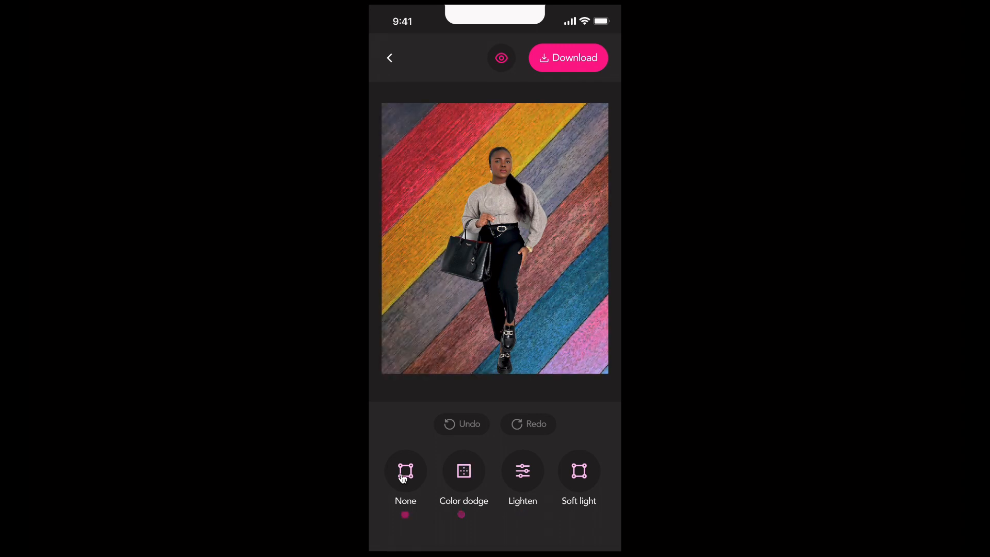
click(464, 470)
click(528, 466)
click(591, 461)
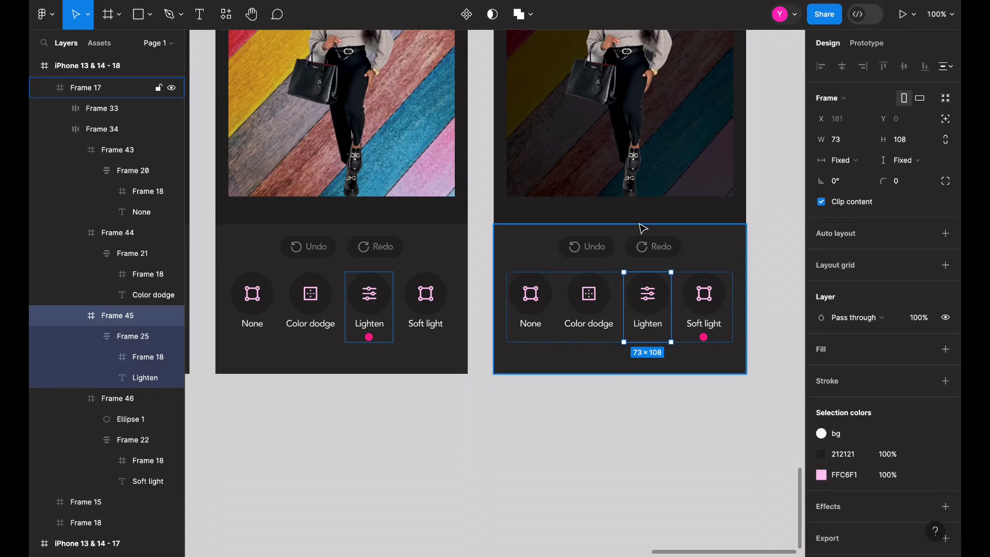
Step: Copy the Save label from the header of iPhone 13 & 14 - 11
scroll(367, 306, down, 5)
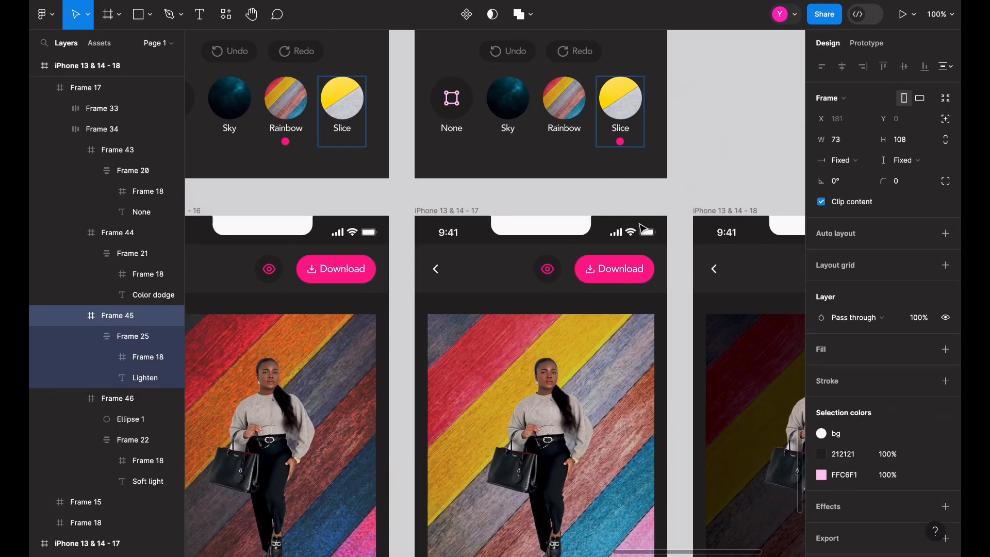
scroll(368, 306, left, 1)
click(321, 294)
scroll(321, 294, left, 5)
scroll(321, 294, down, 6)
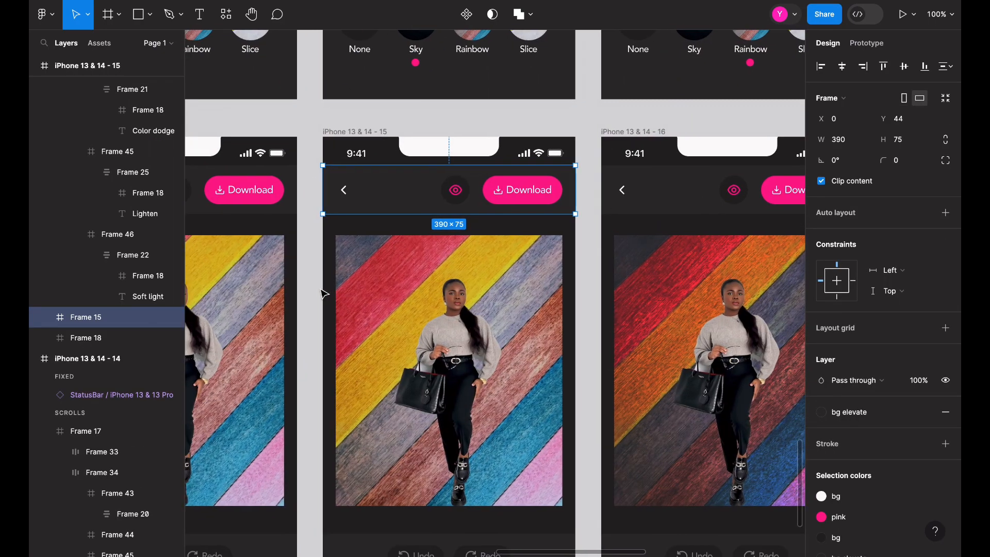
scroll(321, 293, up, 7)
scroll(572, 353, up, 8)
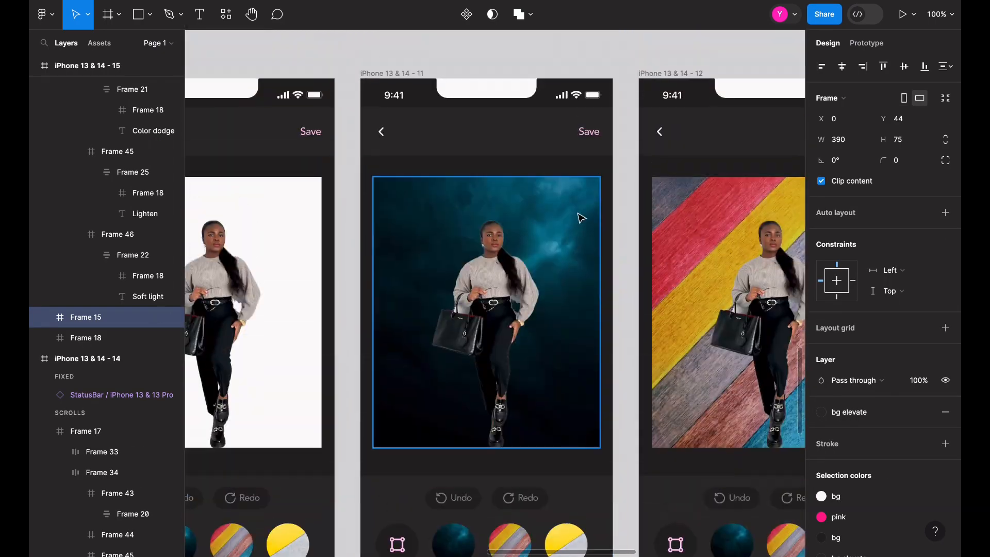
double_click(580, 138)
Step: Delete the eye icon and the Download button from the header of iPhone 13 & 14 - 15
scroll(580, 138, down, 5)
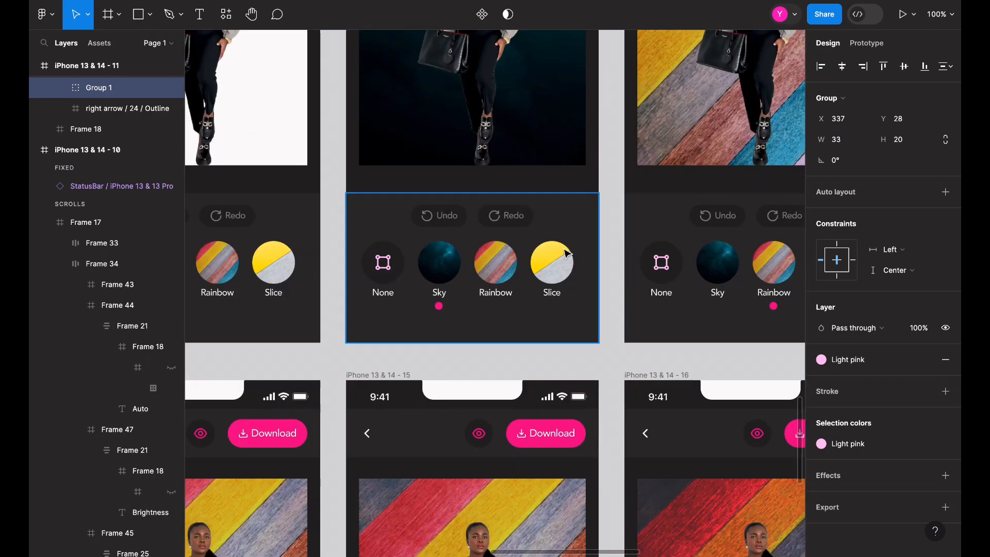
click(543, 433)
shift+click(494, 437)
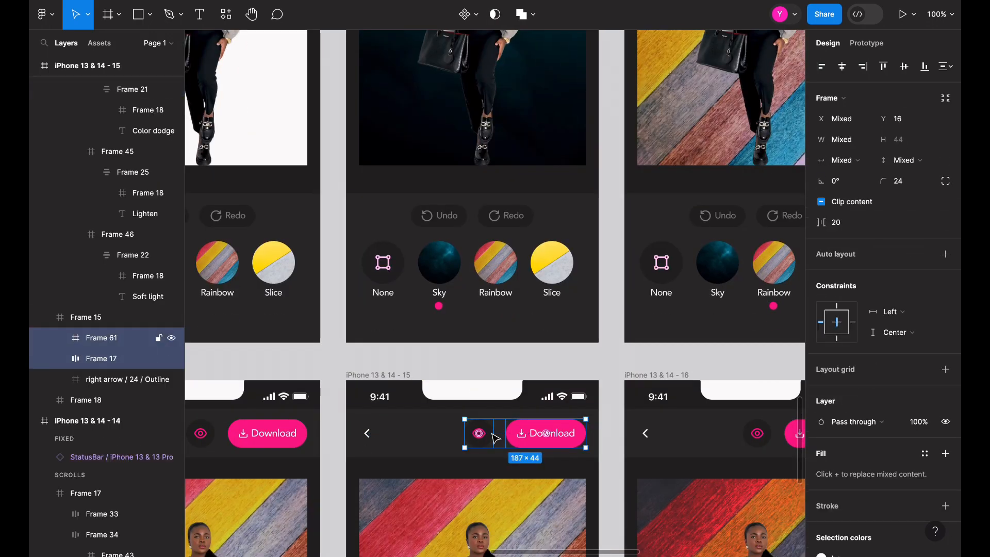
key(Delete)
click(549, 442)
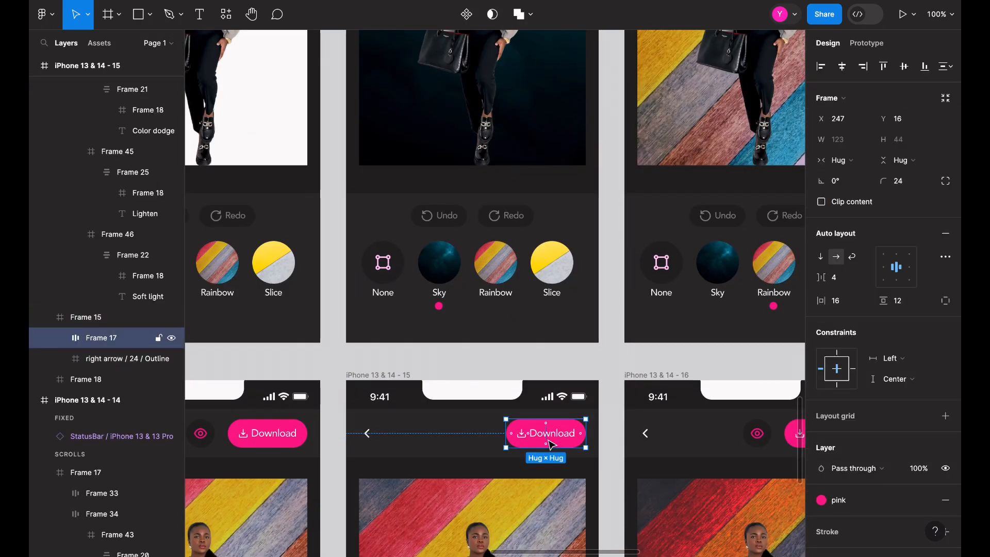
key(Delete)
Step: Paste the Save label into the header of iPhone 13 & 14 - 15
click(376, 374)
click(375, 374)
scroll(374, 373, down, 2)
scroll(375, 374, right, 1)
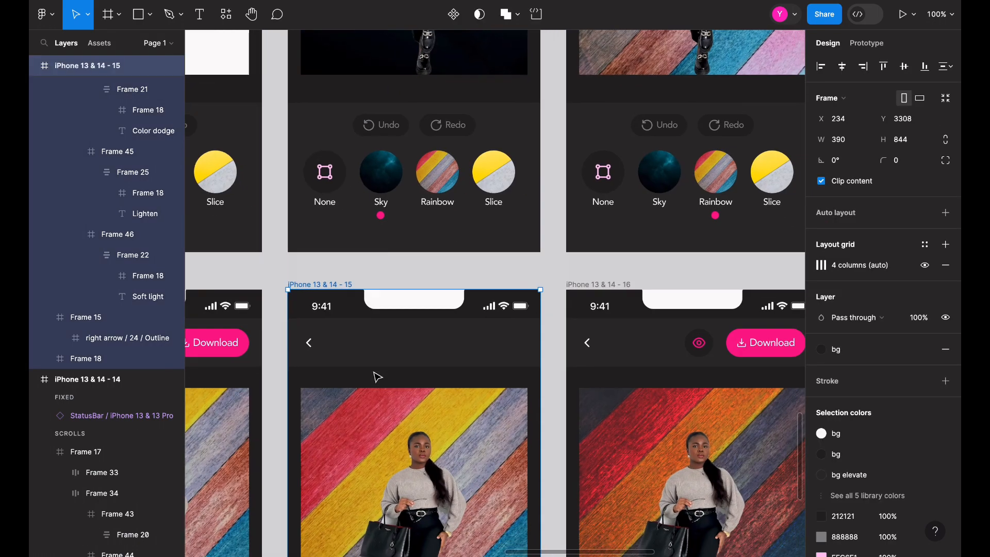
key(ctrl+v)
key(ctrl+z)
key(ctrl+v)
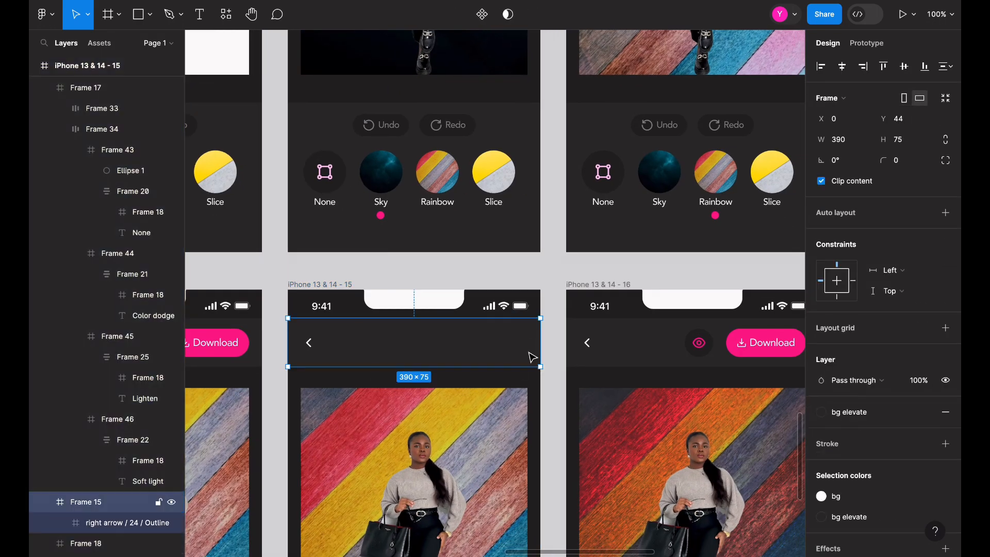
Step: Replace the eye icon and Download button in the header of iPhone 13 & 14 - 16 with the Save label
click(687, 345)
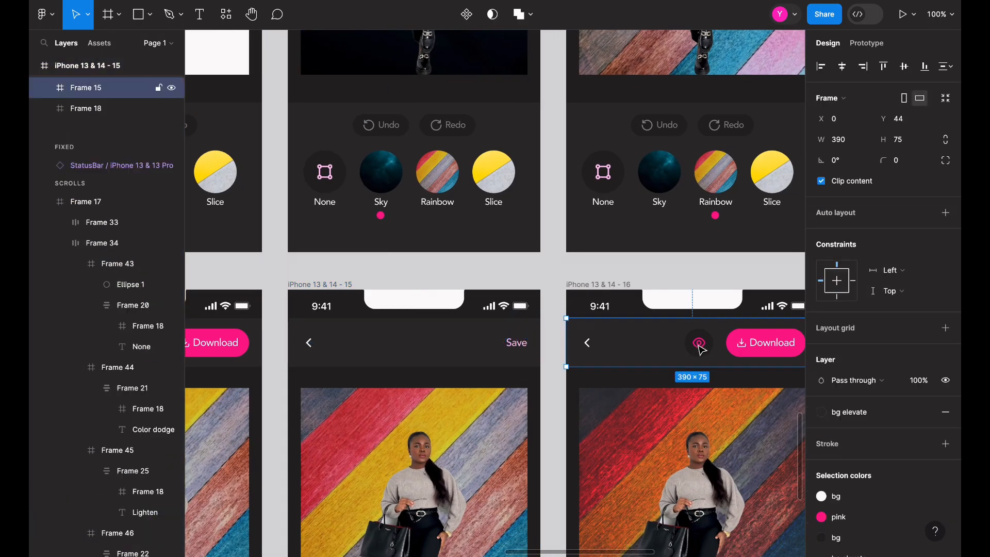
click(696, 343)
shift+click(764, 352)
key(Delete)
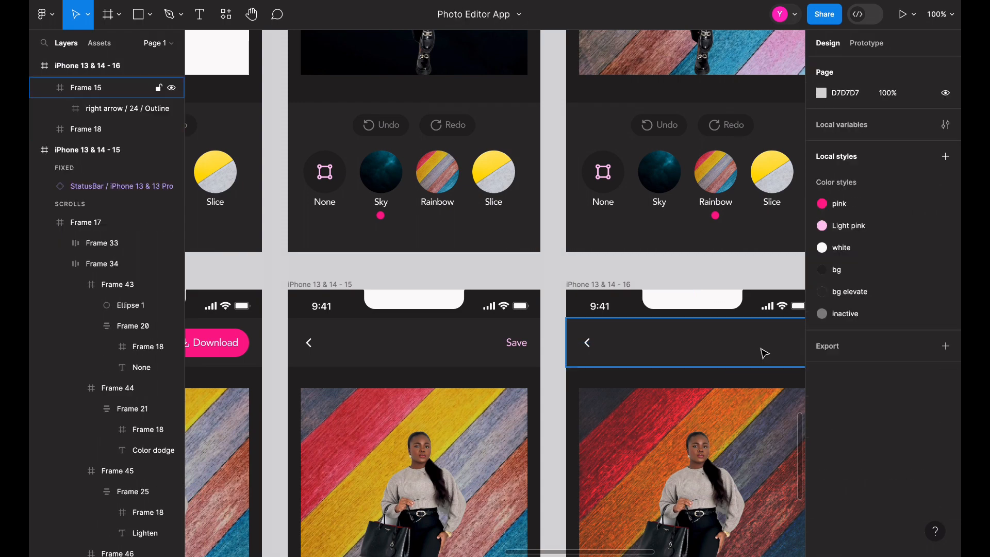
scroll(762, 352, right, 2)
click(659, 355)
key(ctrl+v)
Step: Replace the eye icon and Download button in the header of iPhone 13 & 14 - 17 with the Save label
scroll(658, 355, right, 5)
scroll(658, 355, down, 1)
scroll(658, 354, right, 3)
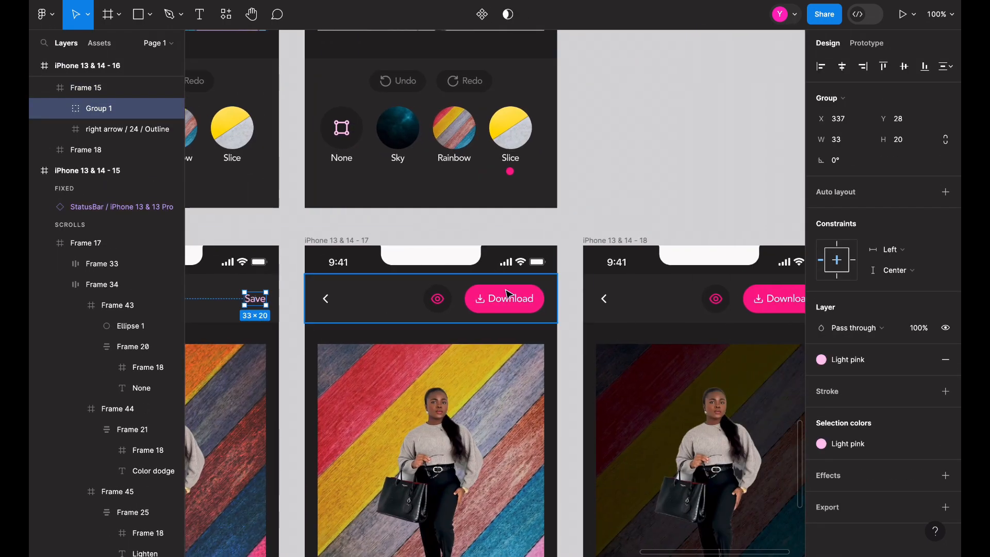
click(504, 289)
shift+click(437, 297)
key(Delete)
click(435, 299)
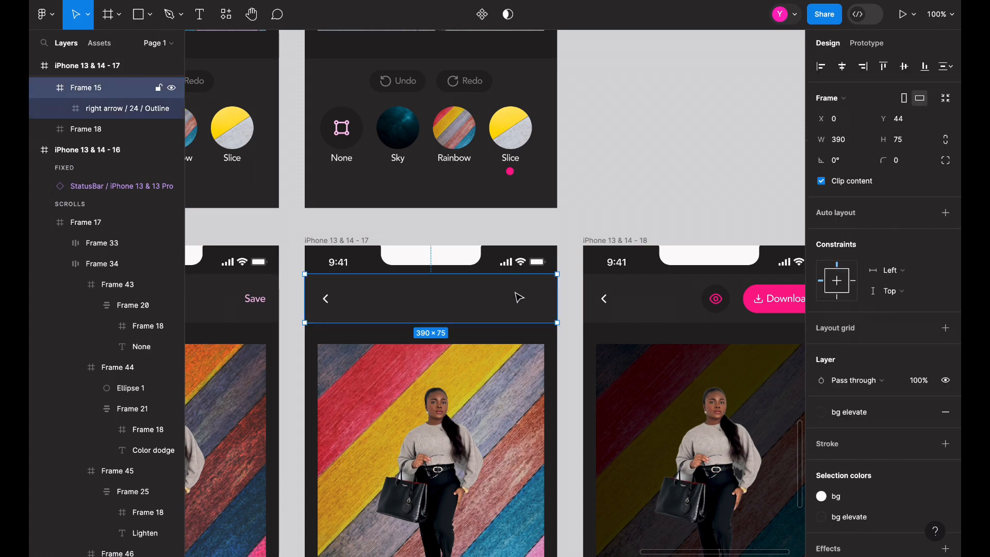
key(ctrl+v)
Step: Replace the eye icon and Download button in the header of iPhone 13 & 14 - 18 with the Save label
scroll(435, 299, right, 6)
click(448, 299)
shift+click(387, 298)
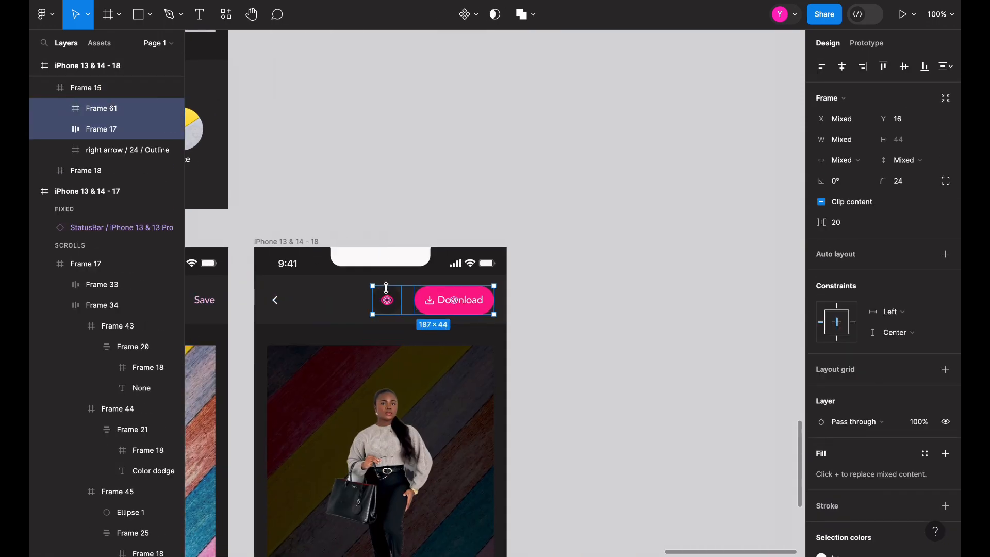
key(Delete)
click(477, 295)
key(ctrl+v)
click(691, 318)
Step: Review the filter screens' headers on the canvas, and test Lighten and Color dodge in the presentation
key(ctrl+minus)
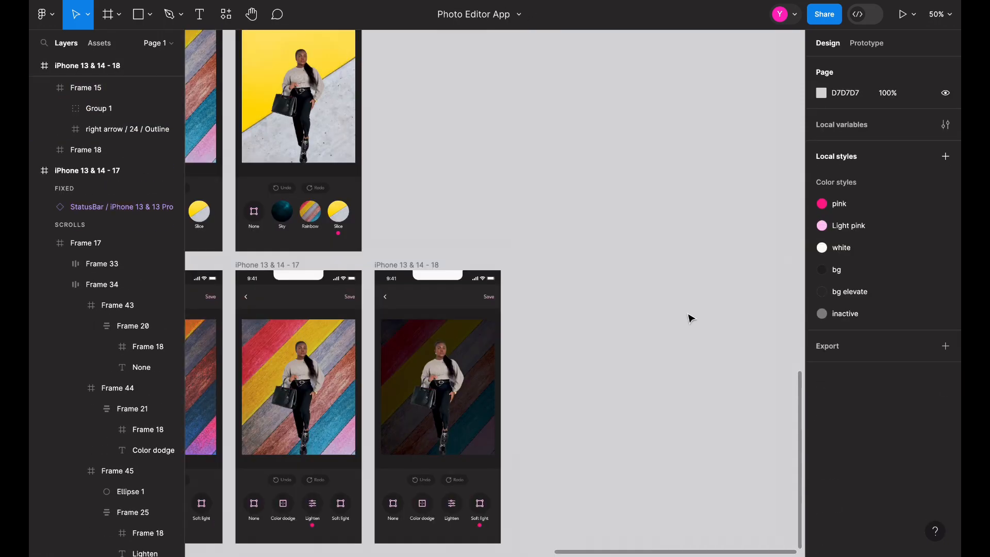
scroll(691, 318, left, 8)
scroll(691, 318, down, 7)
scroll(691, 318, up, 3)
scroll(691, 318, right, 1)
scroll(691, 318, right, 2)
scroll(691, 318, down, 1)
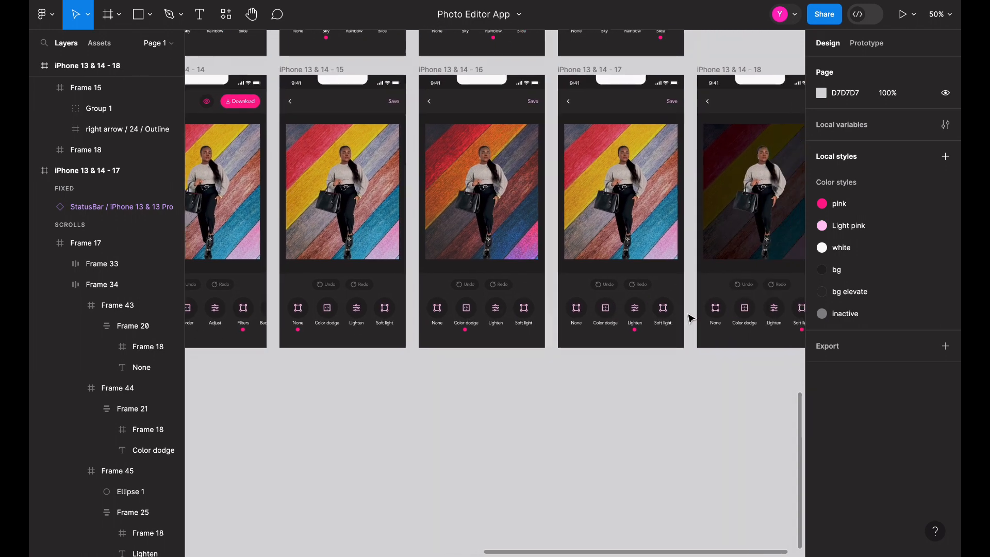
click(818, 1)
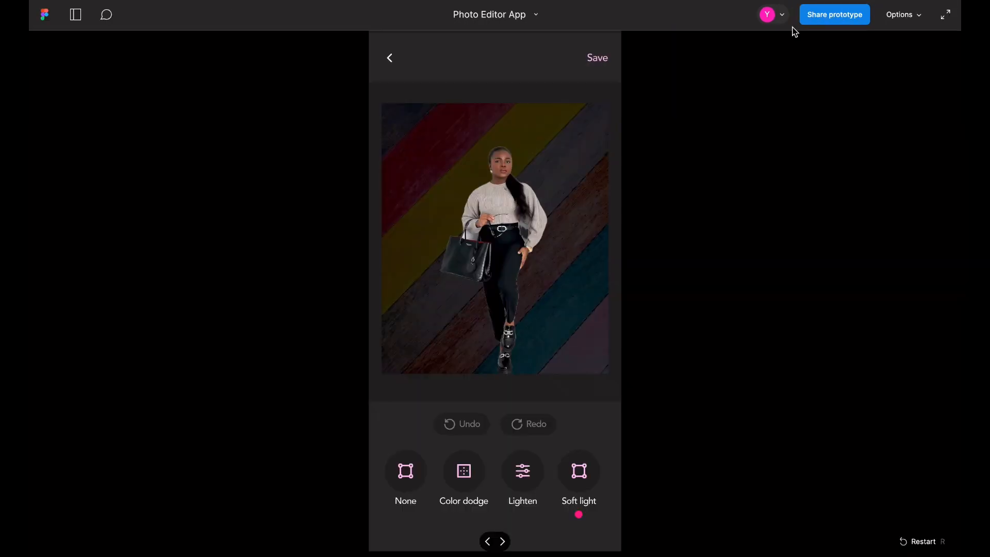
click(528, 492)
click(462, 475)
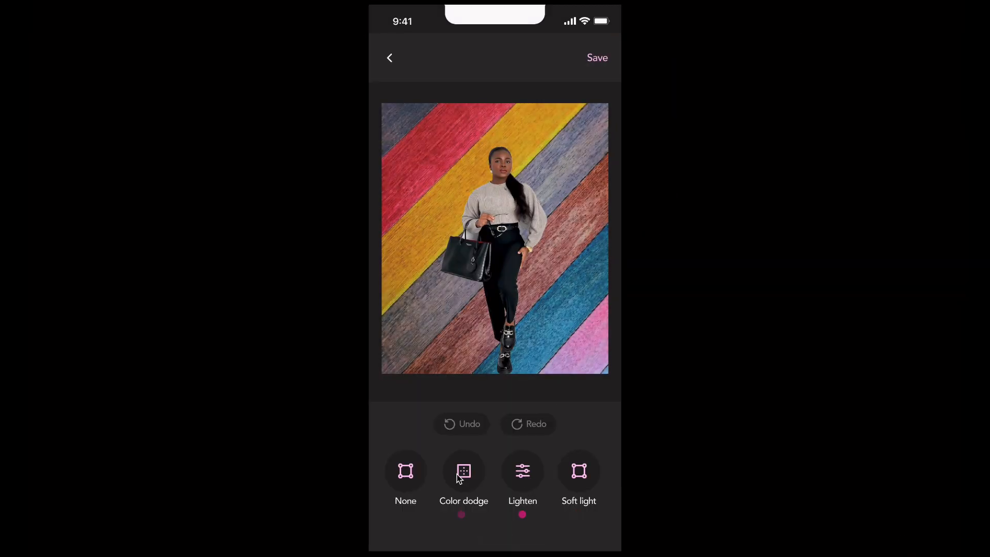
click(706, 1)
Step: Apply the white color style to the Undo and Redo buttons' gray content in iPhone 13 & 14 - 15
scroll(646, 217, left, 4)
scroll(646, 217, down, 1)
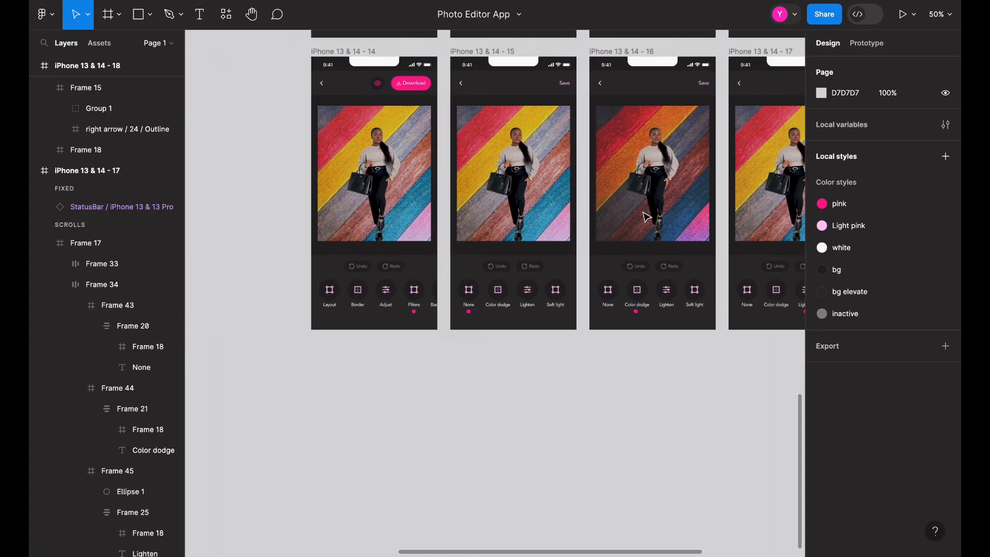
click(554, 264)
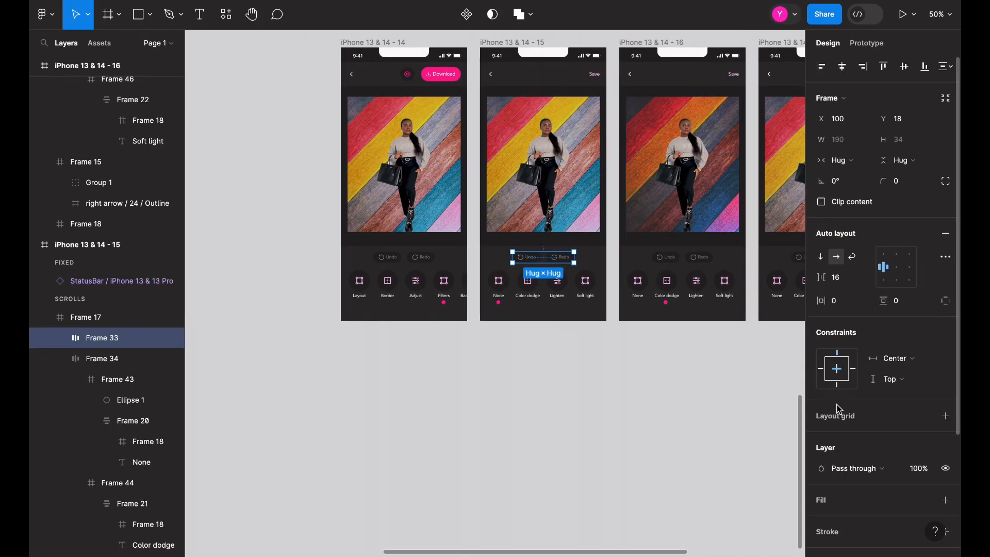
scroll(834, 413, down, 3)
click(928, 425)
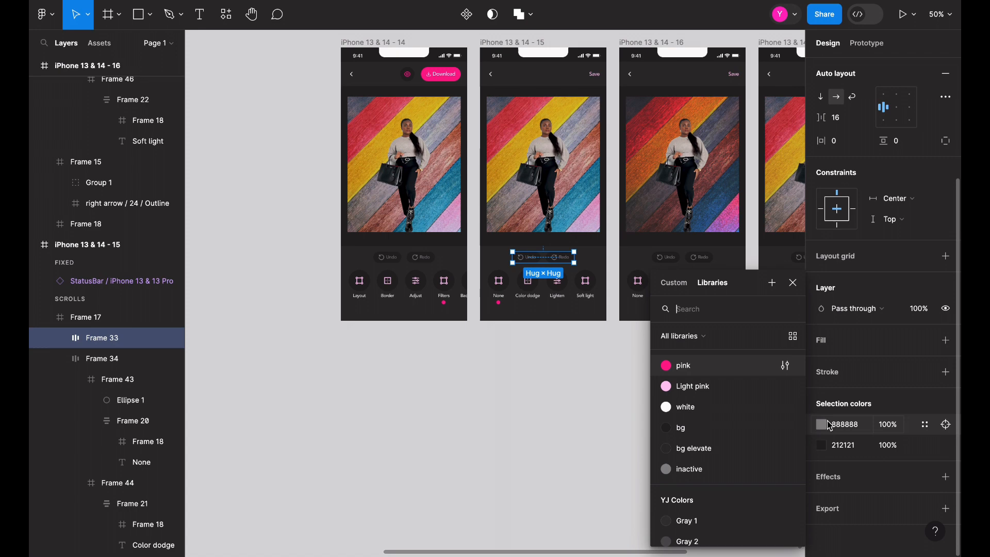
click(716, 408)
Step: Apply the white color style to the Undo and Redo buttons' gray content in iPhone 13 & 14 - 16
click(703, 268)
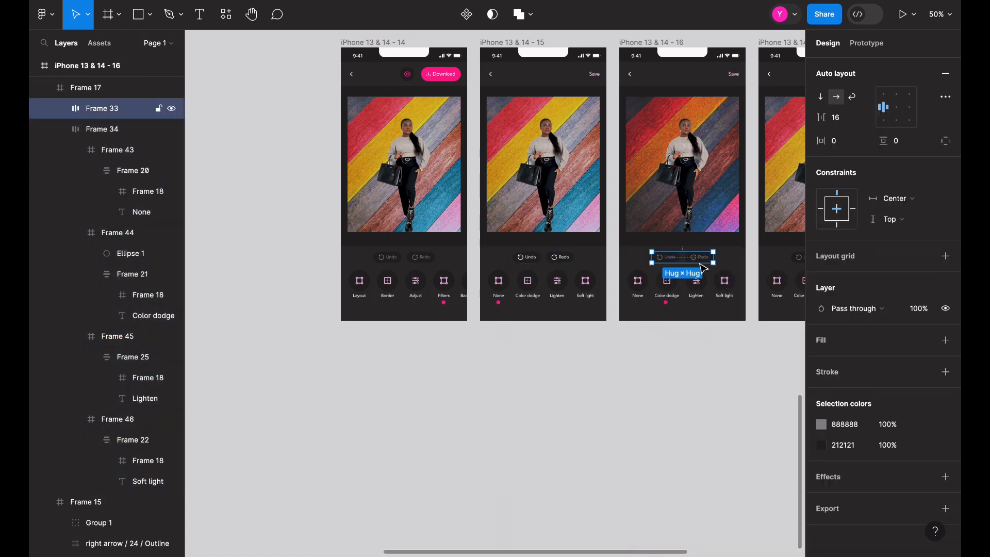
click(945, 425)
click(698, 413)
Step: Apply the white color style to the Undo and Redo buttons' gray content in iPhone 13 & 14 - 17
scroll(699, 414, right, 6)
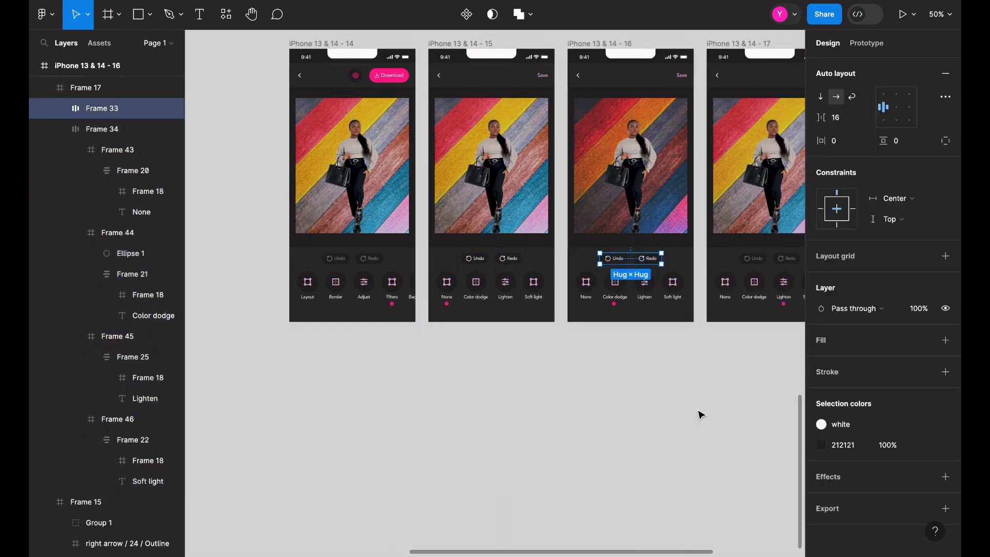
triple_click(501, 265)
key(shift+Return)
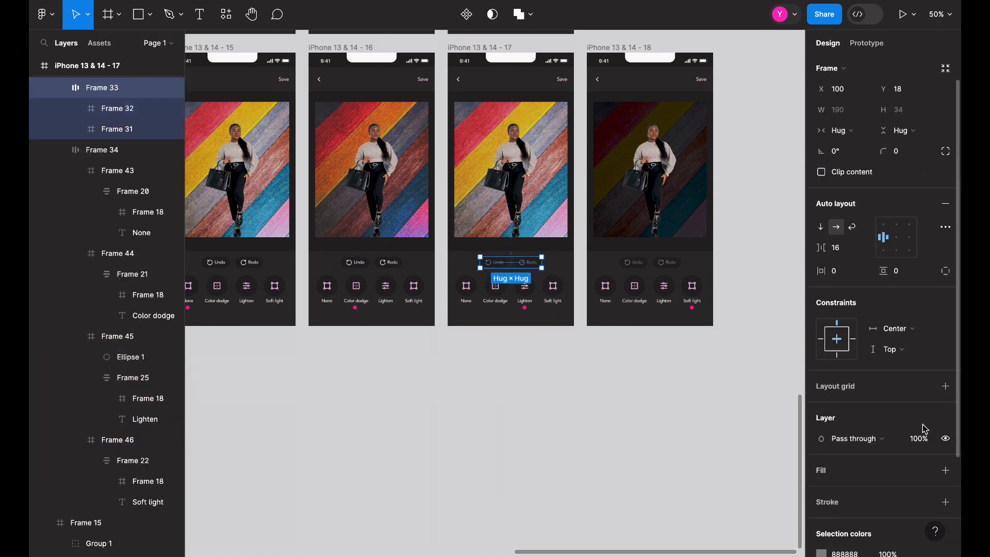
scroll(912, 504, down, 4)
click(925, 473)
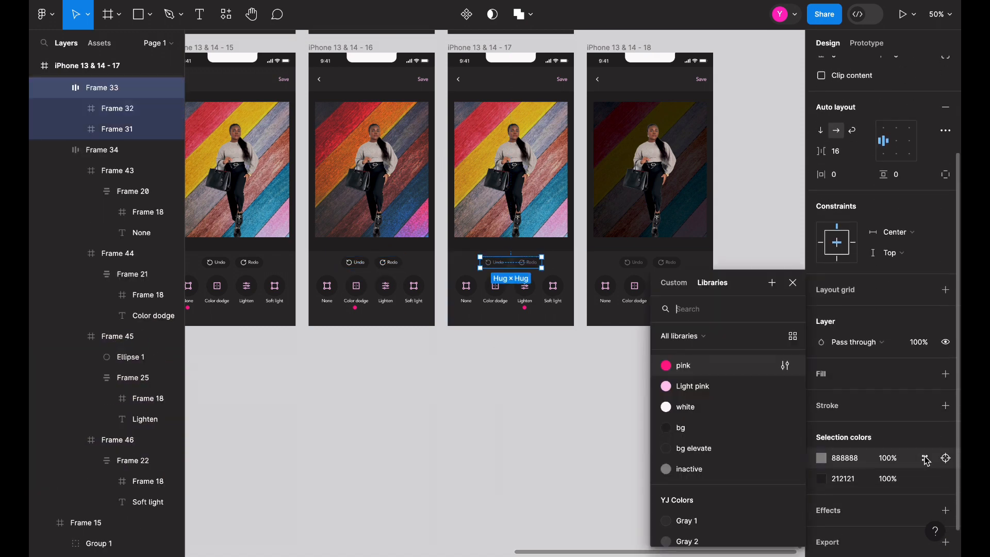
click(685, 406)
Step: Apply the white color style to the Undo and Redo buttons' gray content in iPhone 13 & 14 - 18
double_click(657, 264)
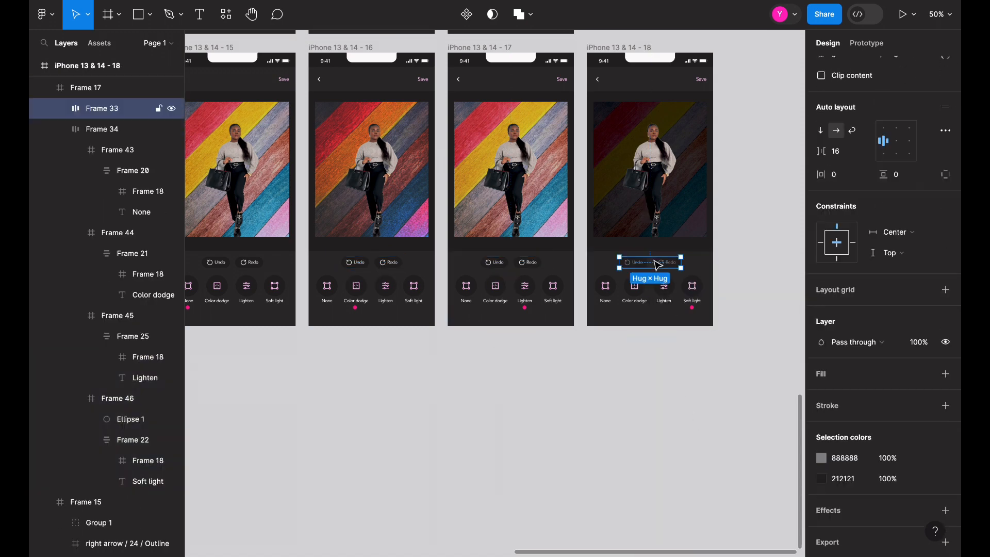
click(945, 458)
click(719, 407)
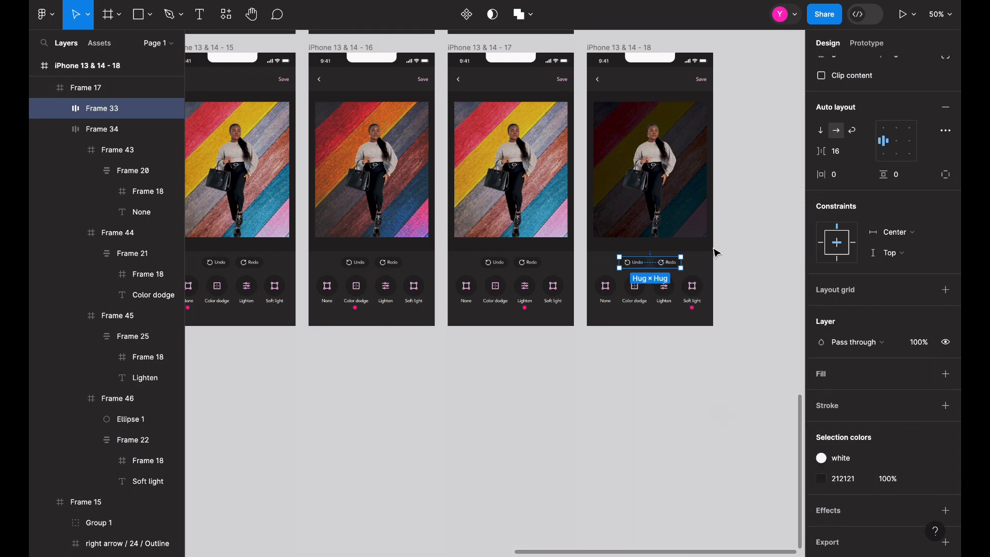
Step: Test the Lighten, Soft light and None filters in the presentation, and return to the design file
click(818, 0)
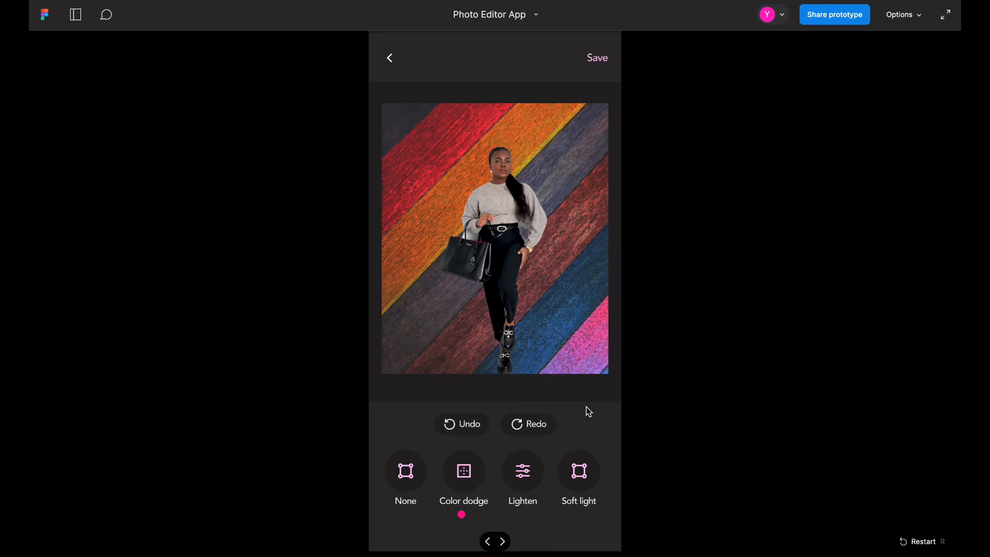
click(529, 477)
click(579, 473)
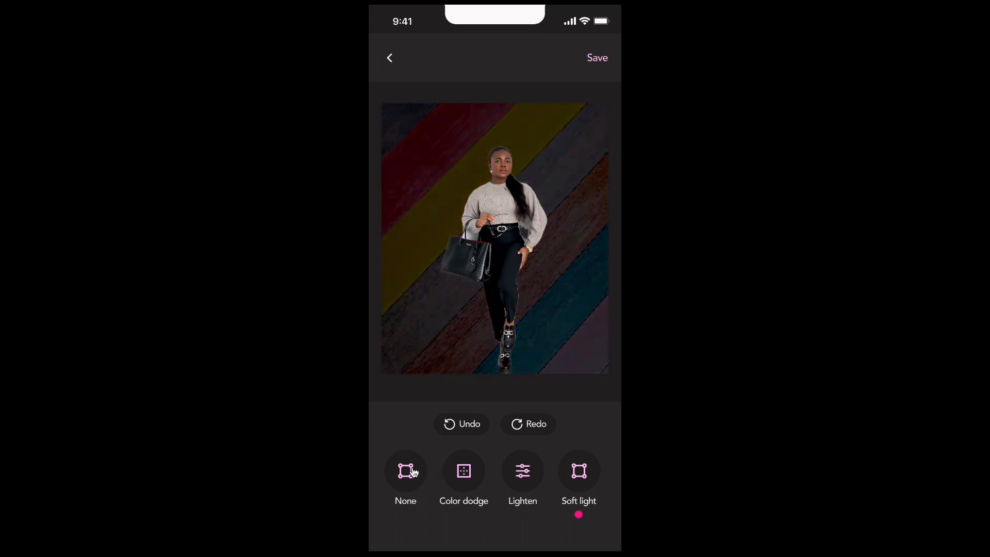
click(408, 473)
click(763, 1)
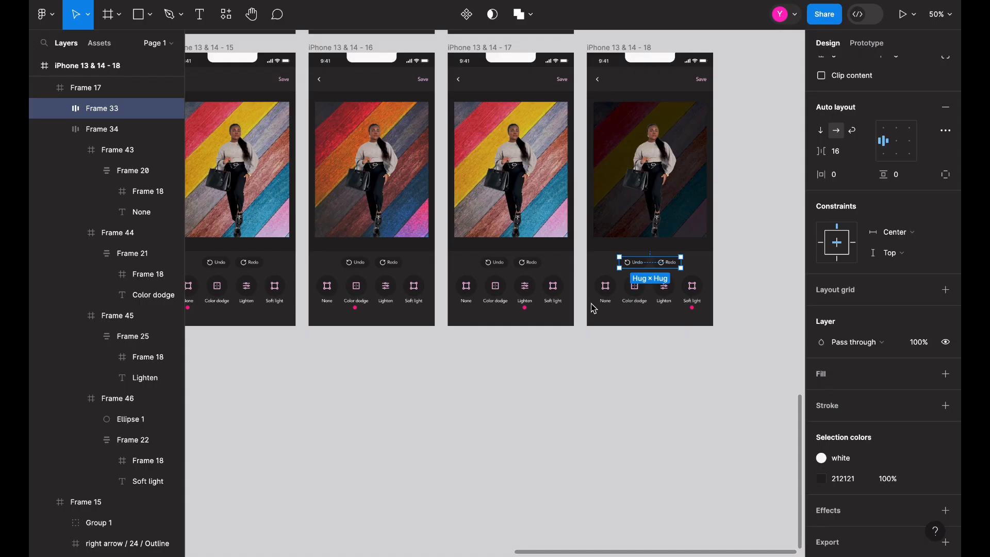
Step: Change the Undo and Redo buttons' white content in iPhone 13 & 14 - 15 to gray 888888 at 53.33% opacity
scroll(593, 309, left, 4)
scroll(593, 309, left, 1)
click(461, 273)
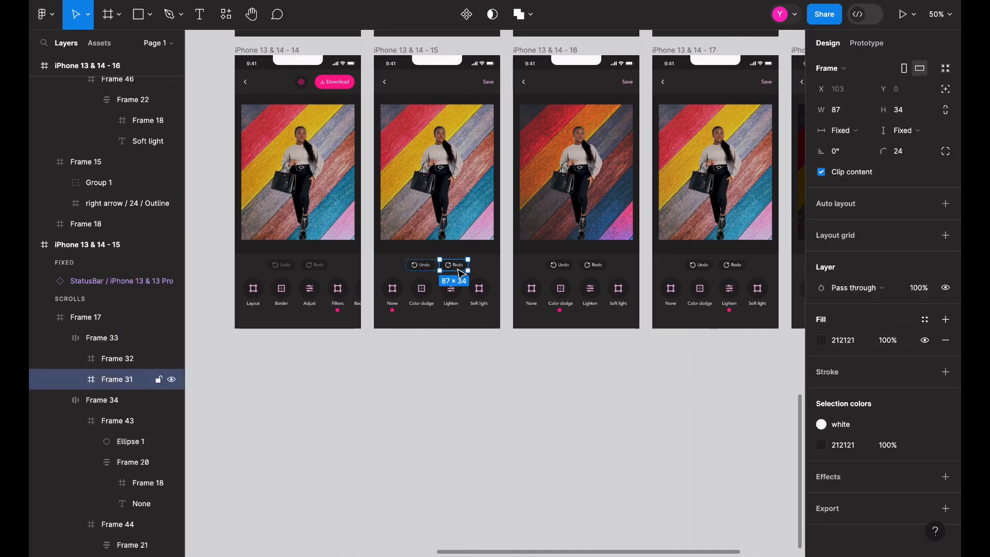
click(313, 271)
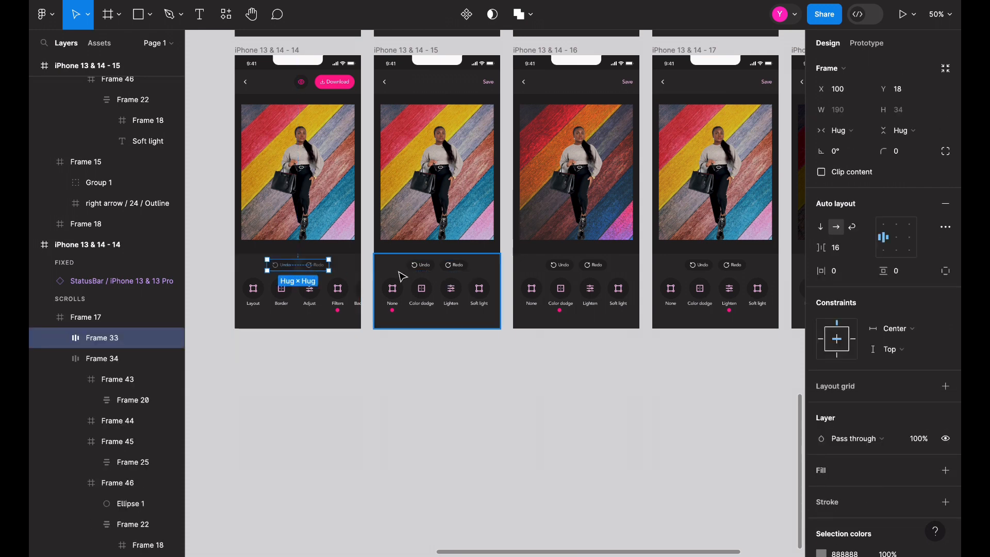
click(441, 273)
scroll(825, 456, down, 1)
scroll(825, 456, down, 2)
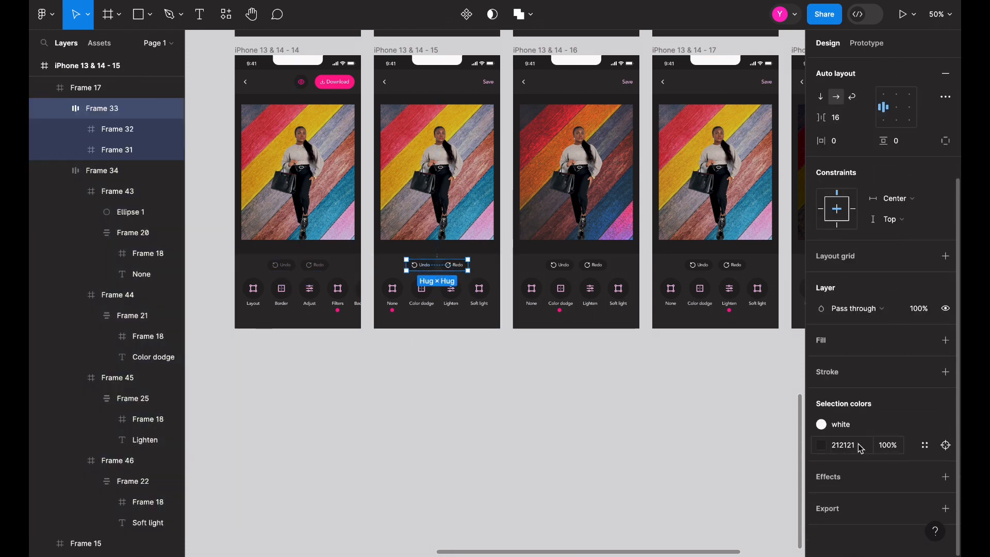
click(857, 426)
text(88888888)
key(Return)
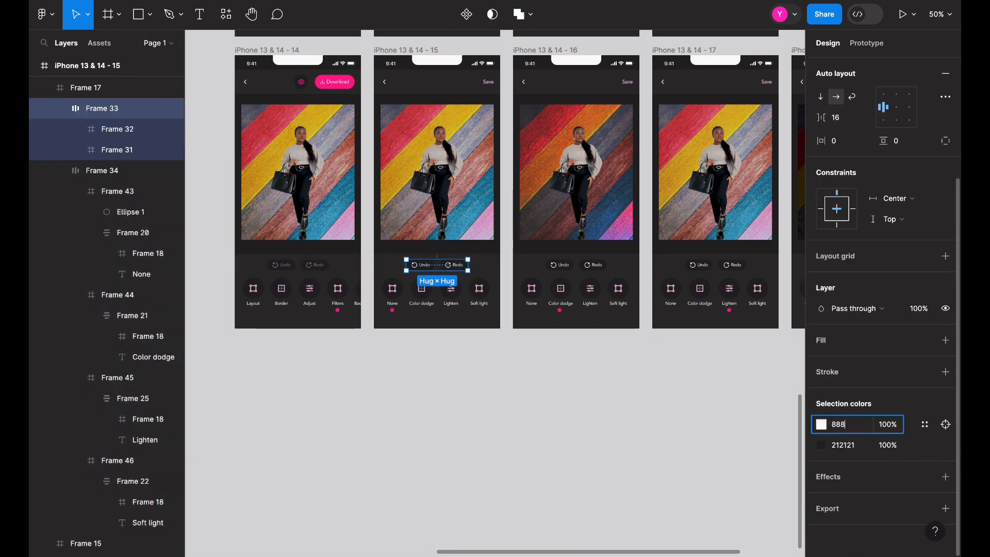
Step: Test the Color dodge, Lighten, Soft light and None filters in the presentation, and return to the design file
click(819, 1)
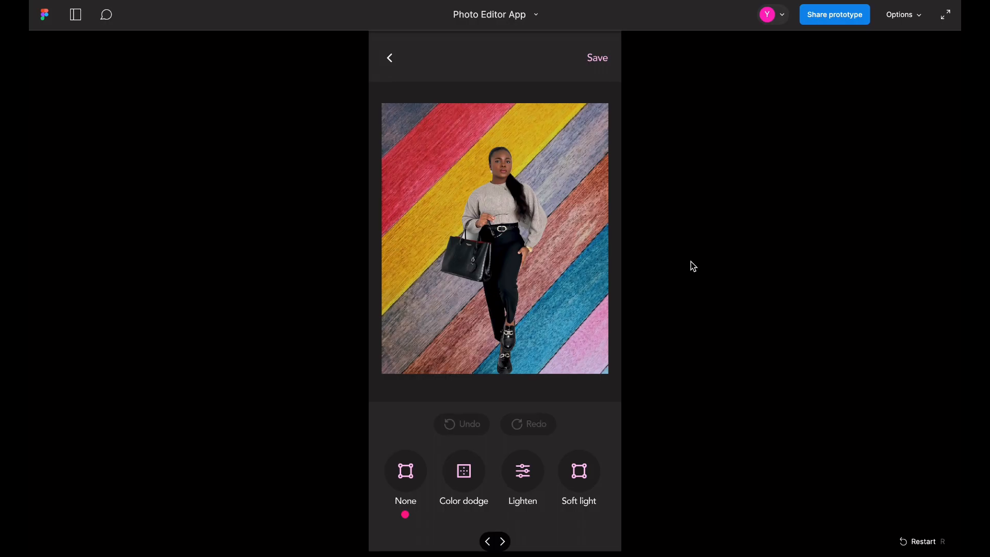
click(472, 471)
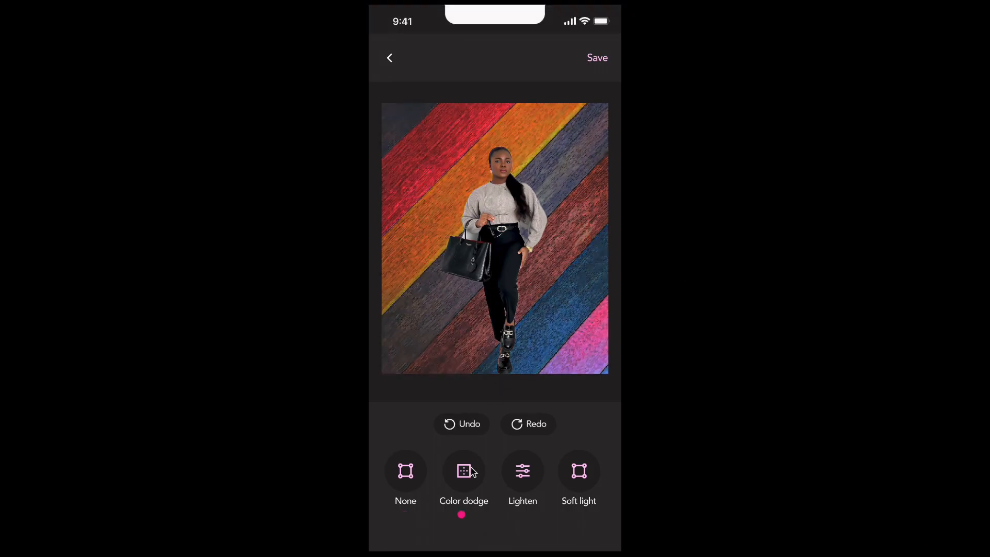
click(531, 477)
click(589, 473)
click(533, 479)
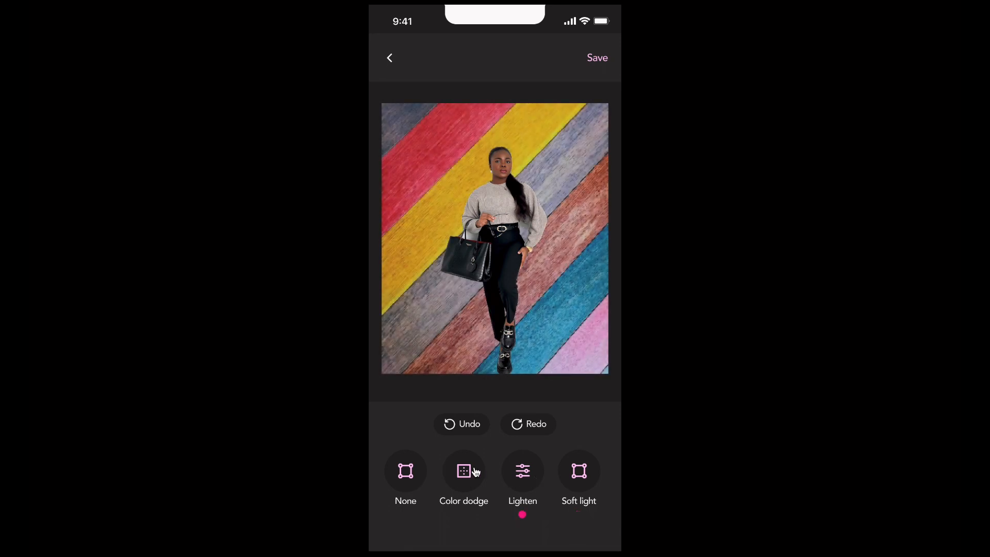
click(475, 472)
click(415, 470)
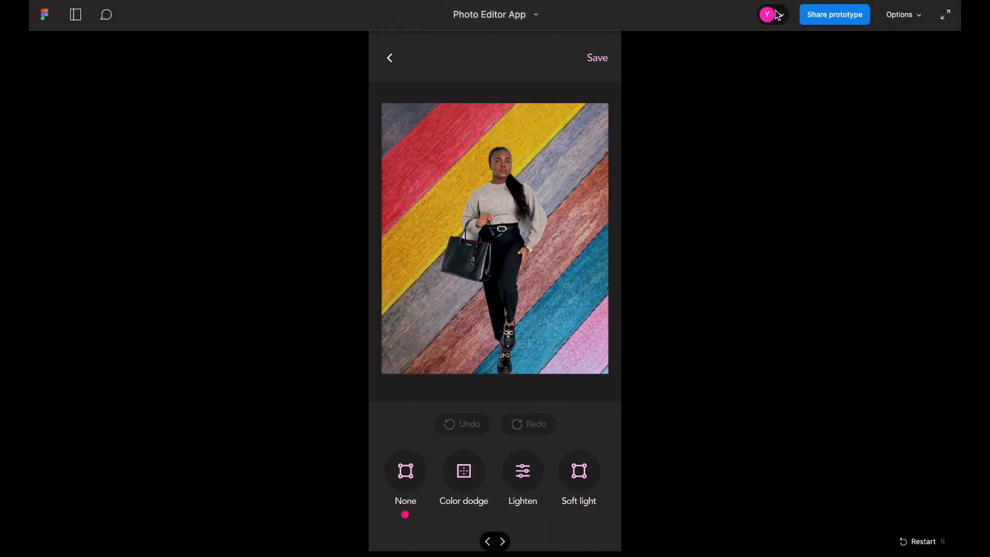
click(773, 2)
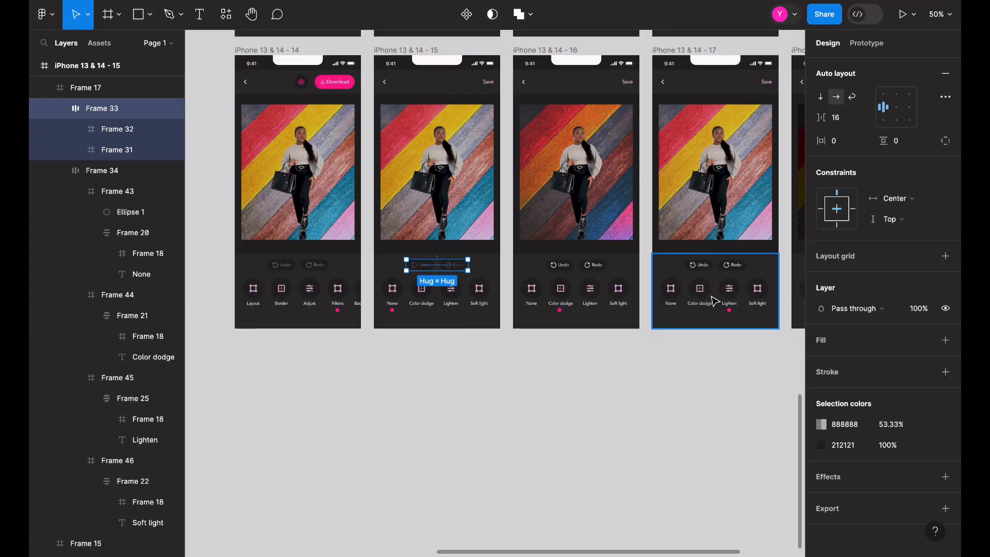
Step: Look over the photo editor's layout, adjust, background and filter screens on the canvas
scroll(711, 299, down, 5)
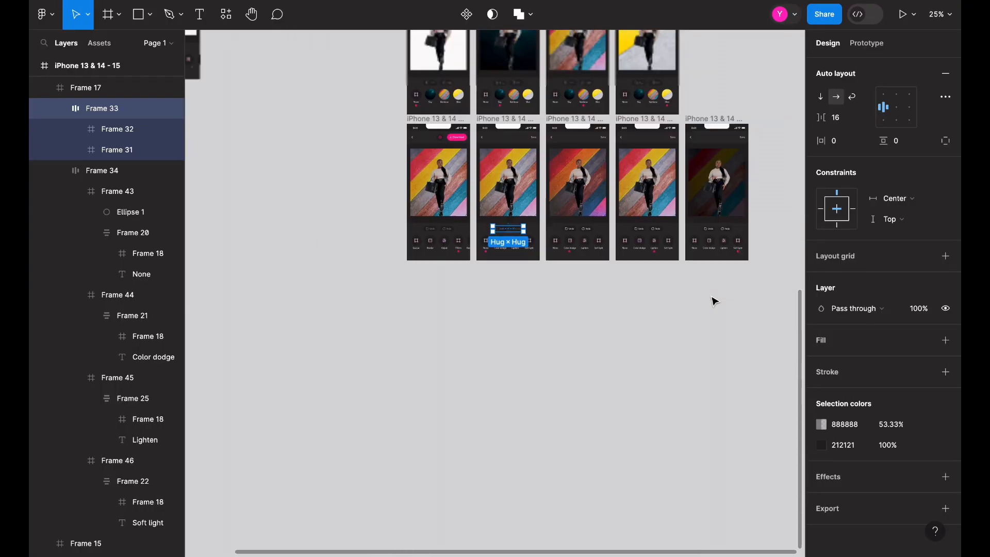
click(642, 348)
scroll(641, 348, up, 5)
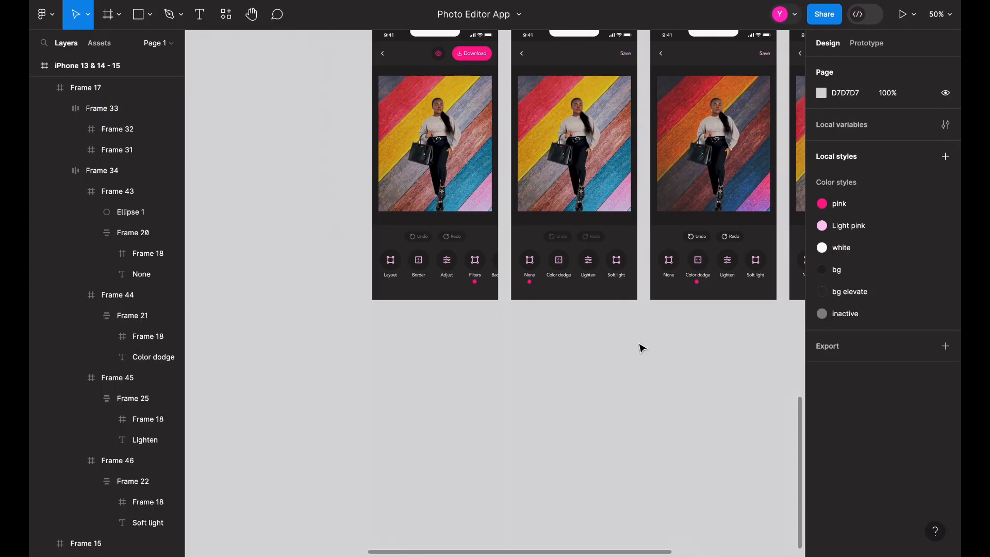
scroll(642, 348, up, 3)
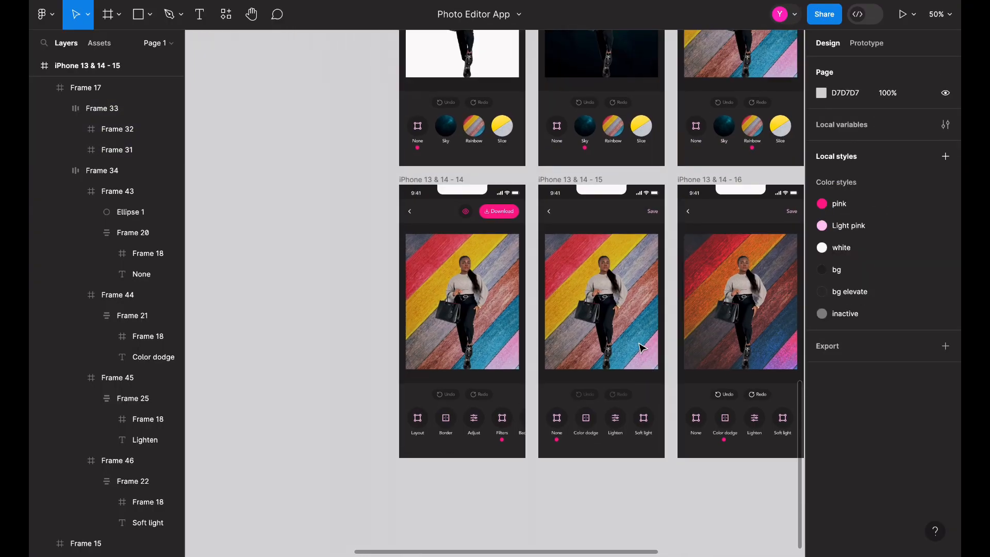
scroll(641, 347, right, 5)
scroll(642, 348, up, 1)
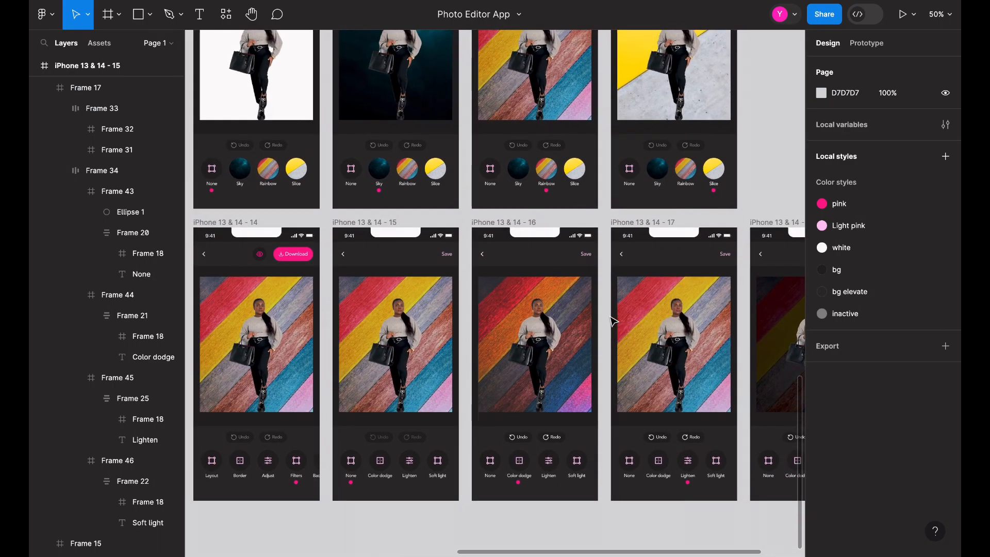
scroll(612, 318, up, 2)
scroll(613, 318, left, 2)
scroll(613, 318, up, 5)
scroll(613, 319, down, 6)
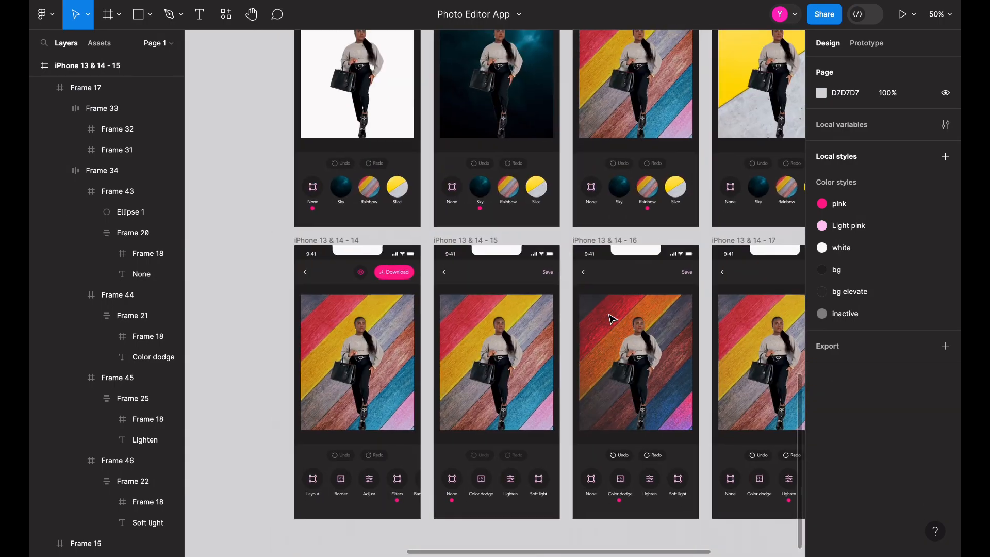
scroll(612, 318, up, 15)
scroll(612, 319, left, 1)
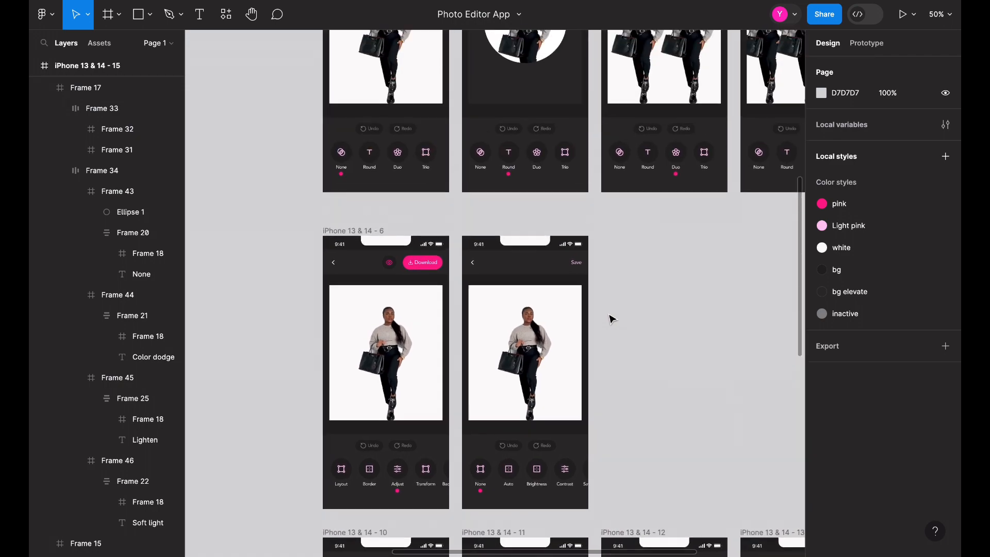
scroll(612, 318, up, 5)
scroll(612, 319, right, 1)
scroll(612, 319, down, 16)
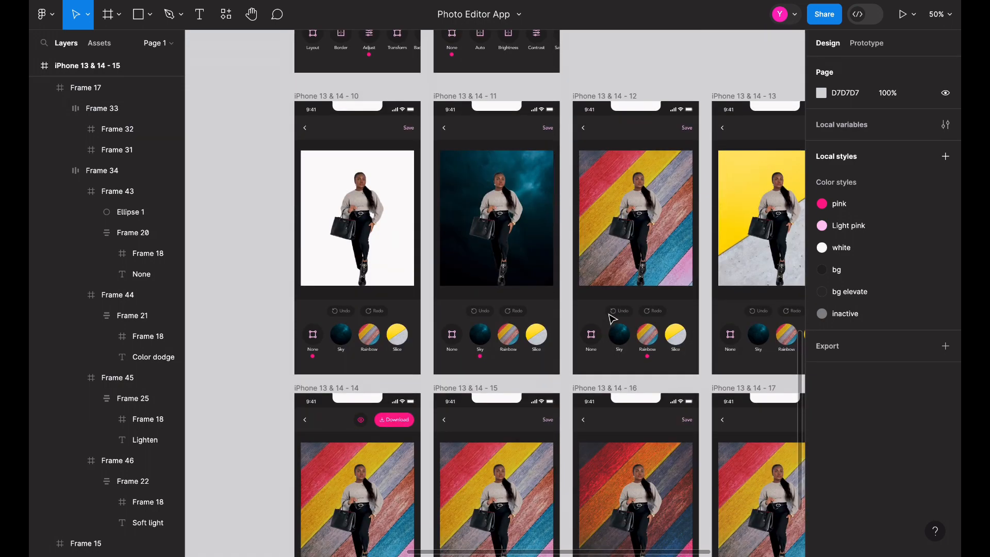
scroll(613, 318, down, 9)
scroll(612, 318, left, 1)
scroll(612, 318, up, 5)
scroll(612, 318, right, 1)
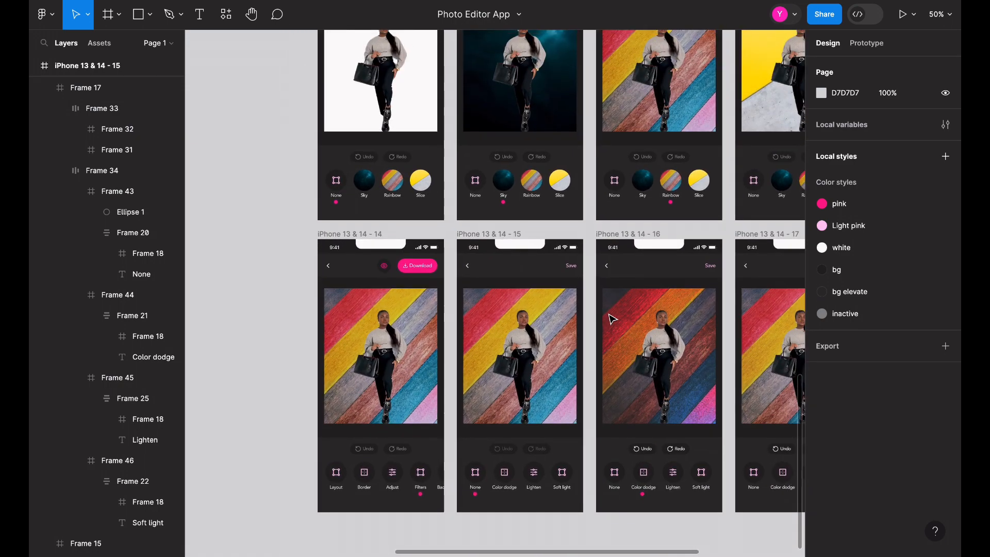
scroll(612, 319, down, 4)
scroll(612, 319, left, 1)
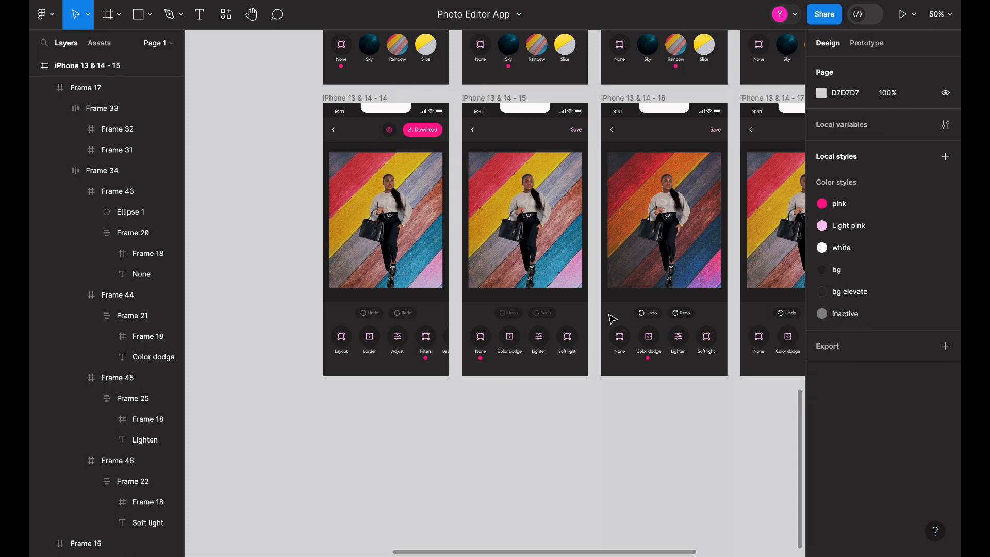
Step: Compare the photo frames of the filter screens iPhone 13 & 14 - 14 through 18
click(663, 274)
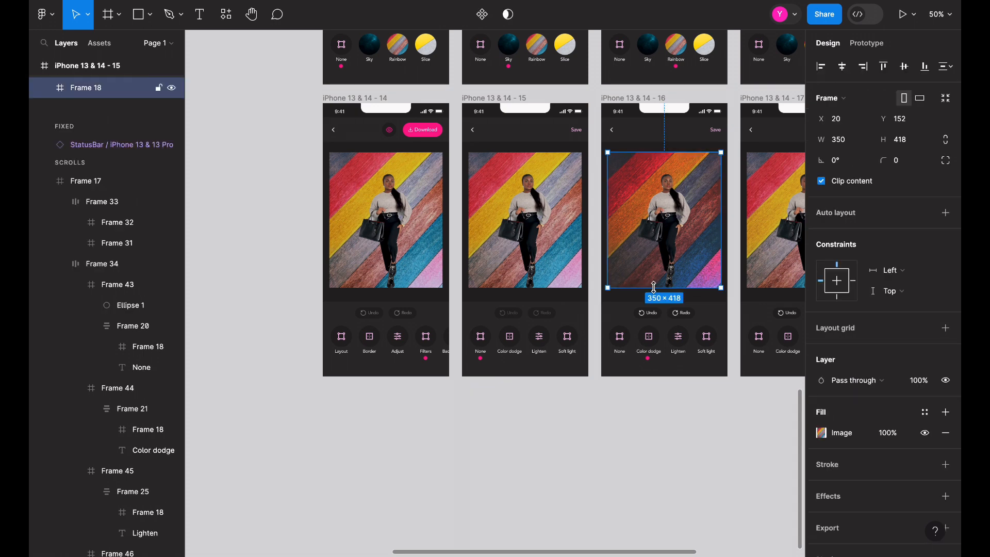
click(537, 253)
click(381, 236)
click(654, 227)
scroll(644, 222, right, 3)
scroll(644, 221, down, 1)
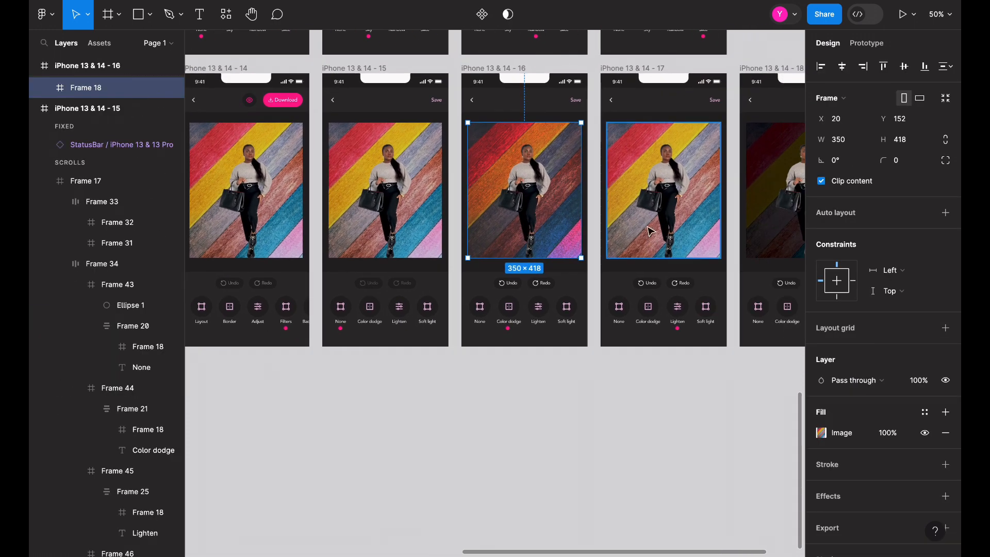
click(642, 219)
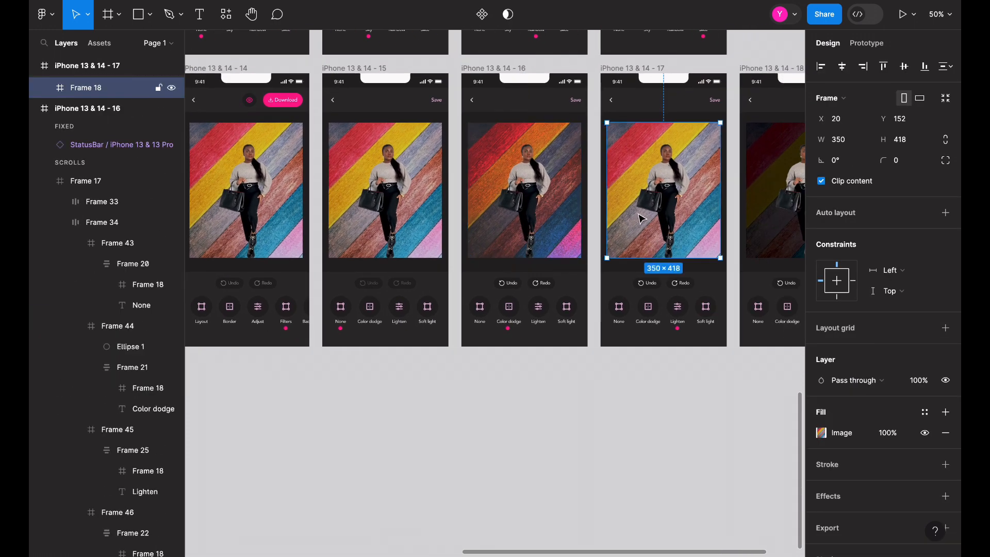
scroll(641, 218, right, 4)
click(641, 219)
scroll(613, 208, left, 2)
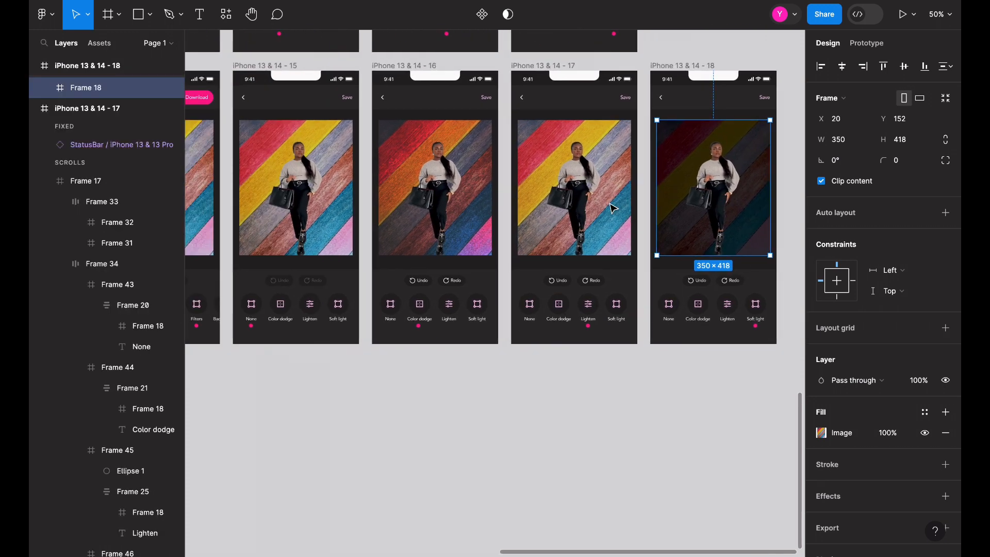
scroll(613, 208, left, 3)
scroll(612, 208, down, 1)
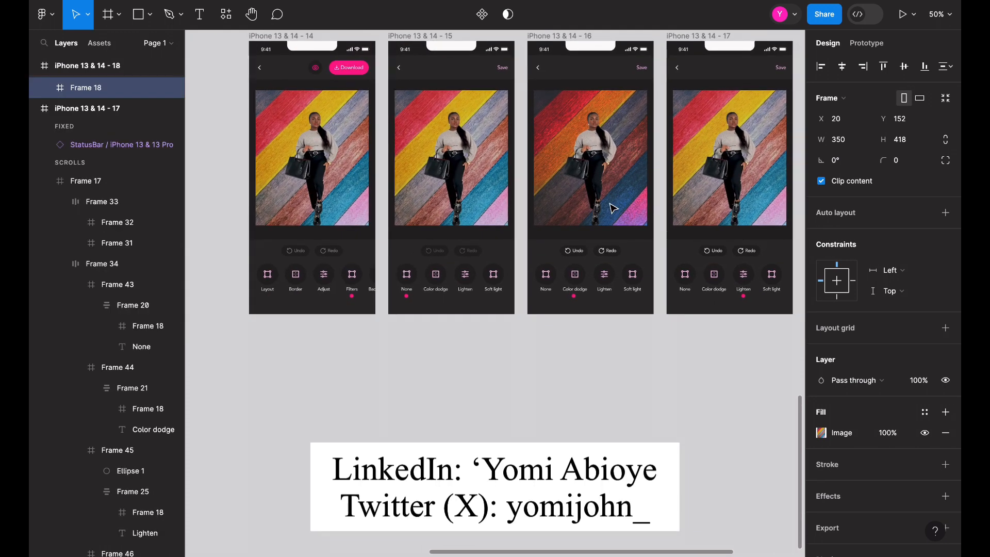
click(577, 186)
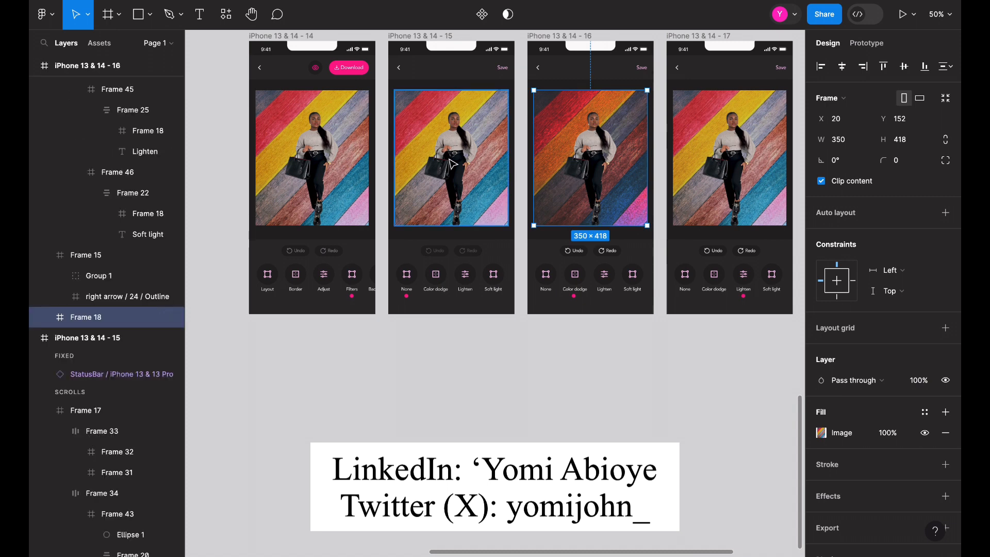
click(450, 160)
click(330, 170)
click(485, 179)
click(588, 171)
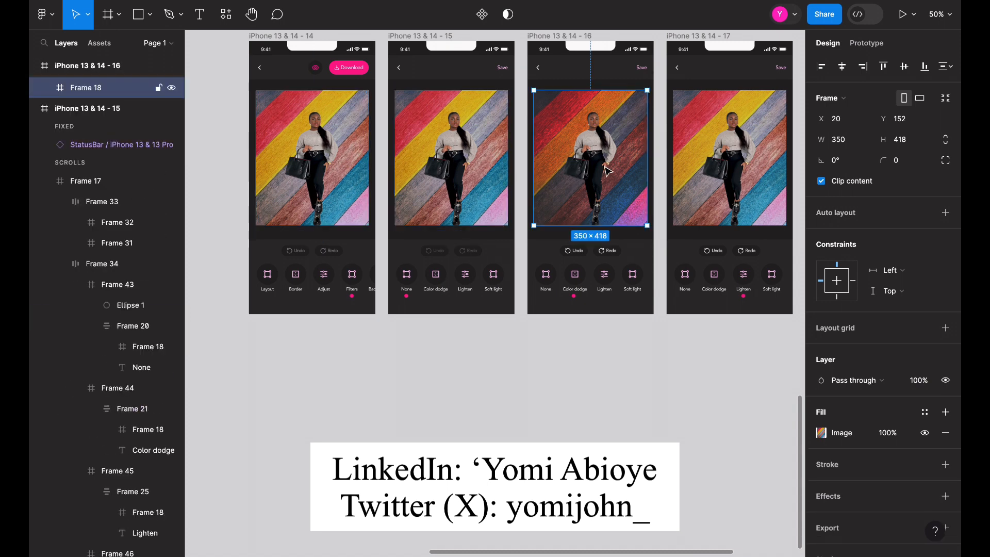
scroll(598, 171, left, 2)
scroll(598, 172, up, 1)
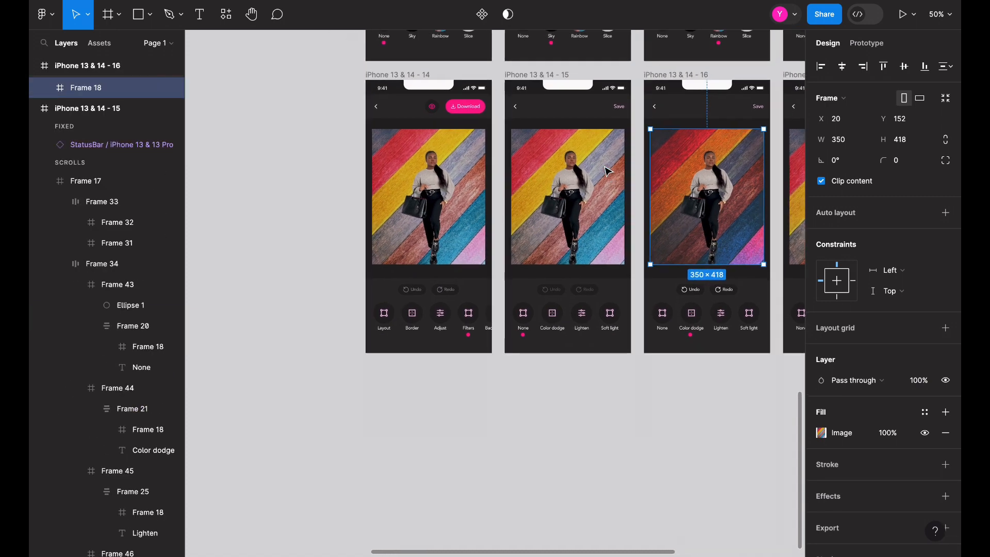